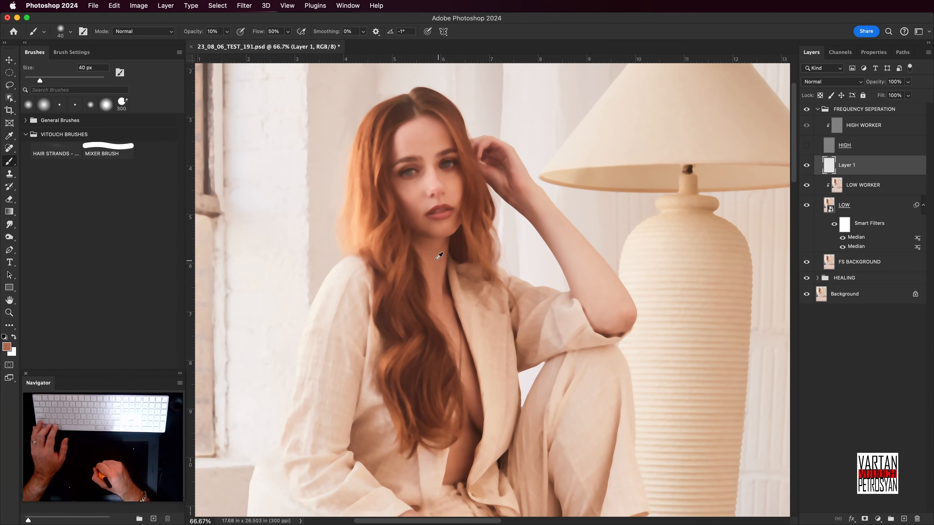
pyautogui.click(807, 146)
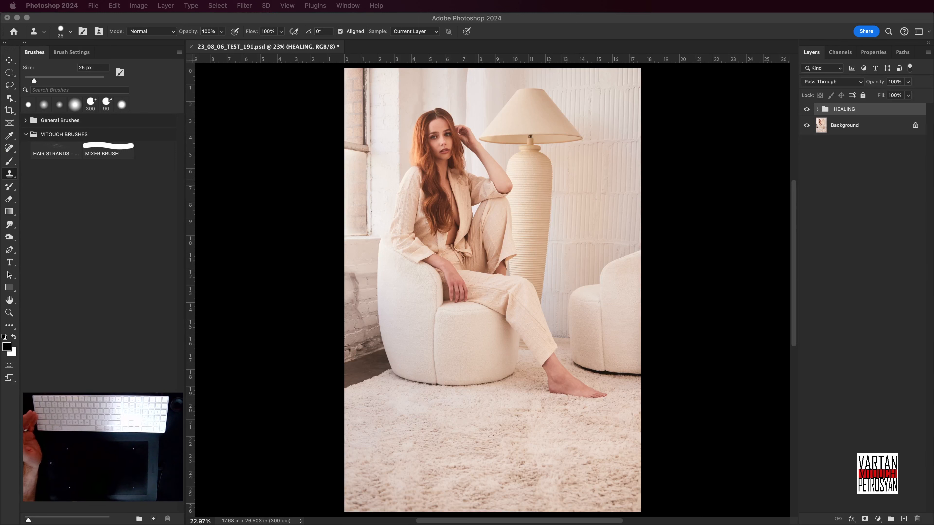
# - Stamp all visible content of the whole canvas into a new layer above the HEALING group
pyautogui.click(866, 110)
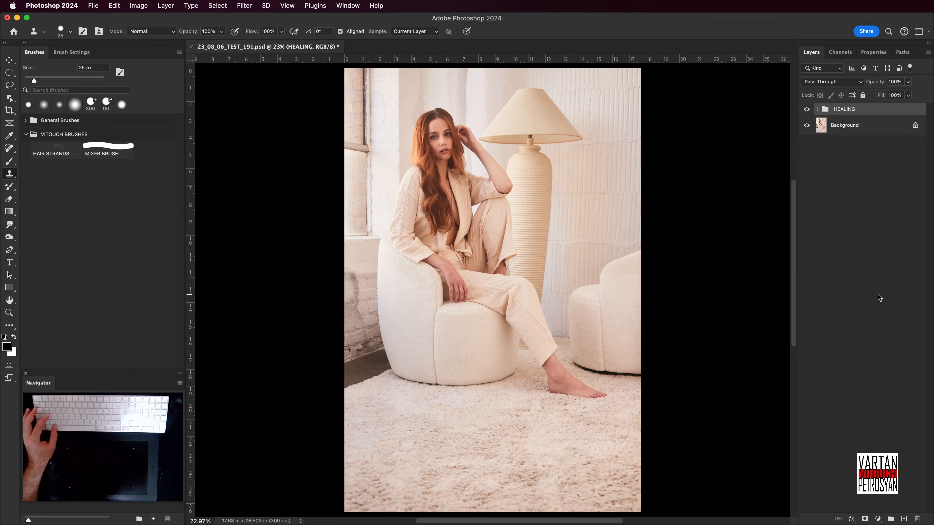
pyautogui.press('super+a')
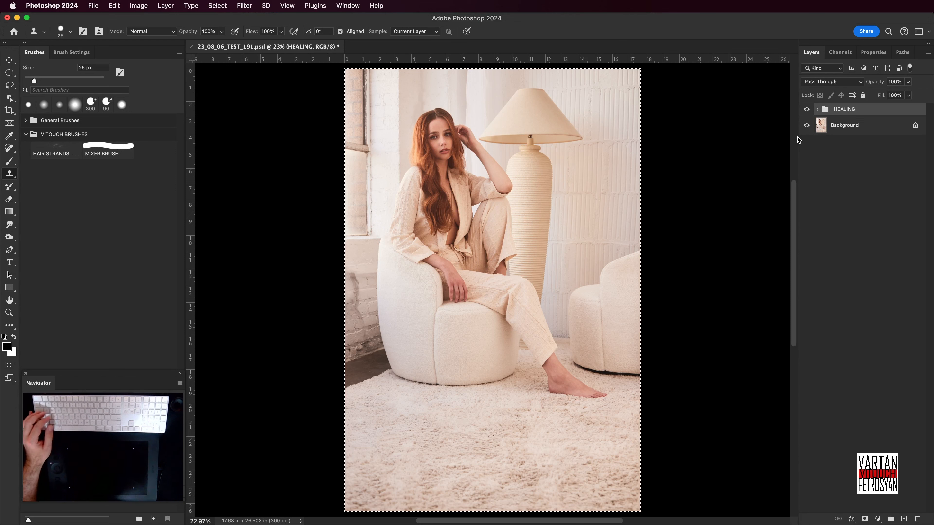
pyautogui.press('super+alt+shift+e')
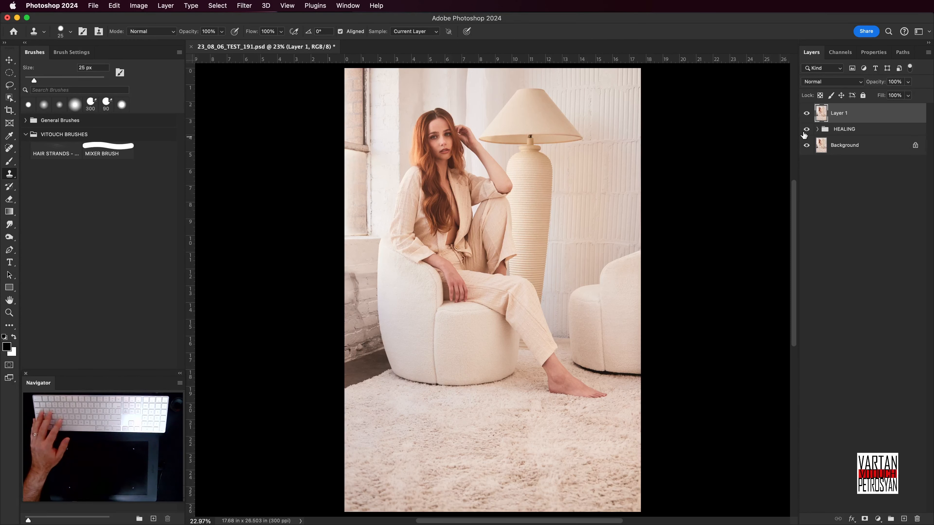
# - Toggle the stamped layer's visibility to compare the image with and without it
pyautogui.click(808, 114)
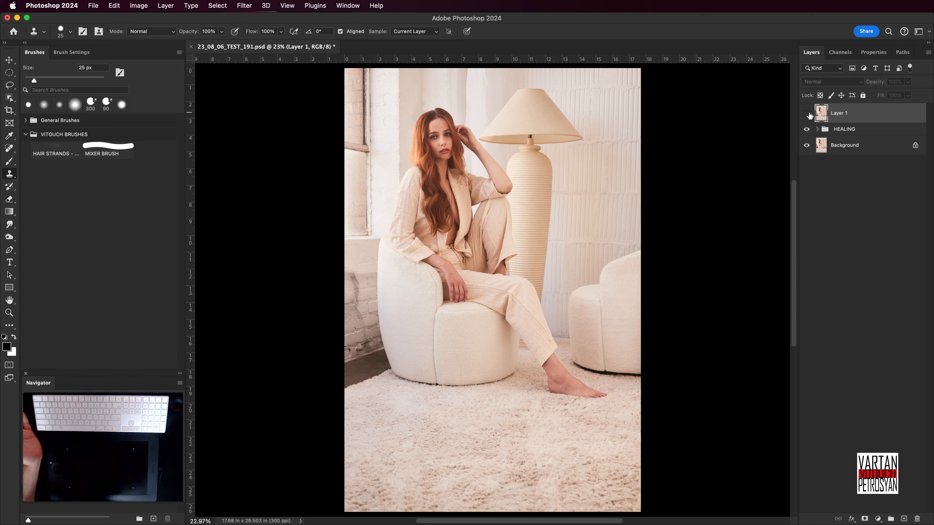
pyautogui.click(806, 114)
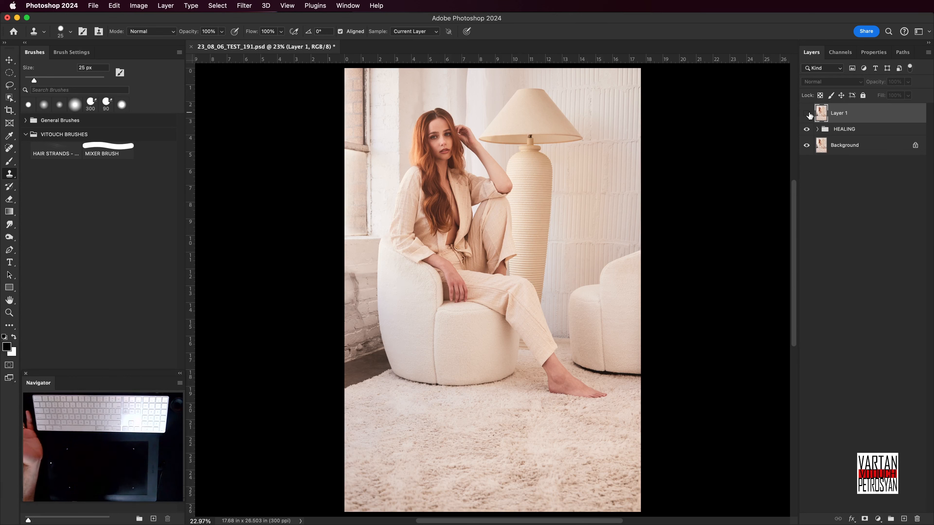
pyautogui.click(807, 114)
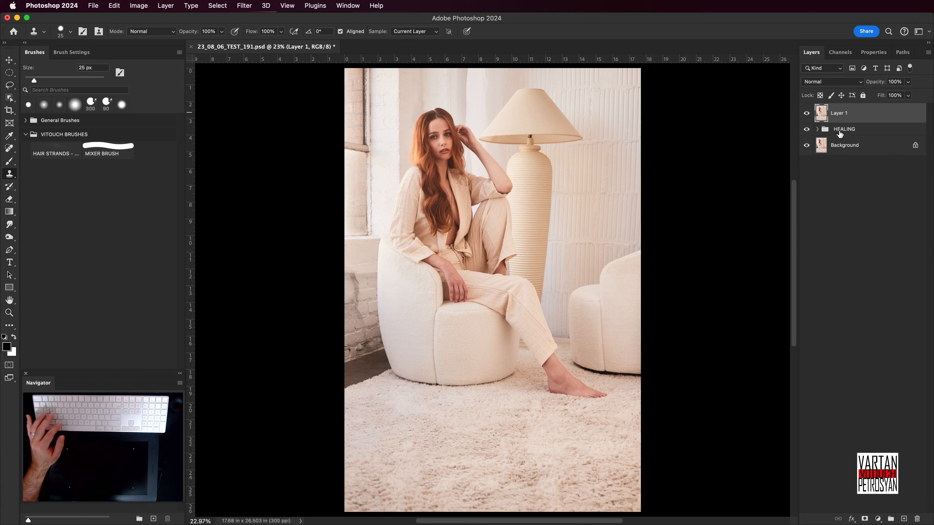
# - Rename the stamped layer to FS BACKGROUND
pyautogui.doubleClick(844, 114)
pyautogui.write('F')
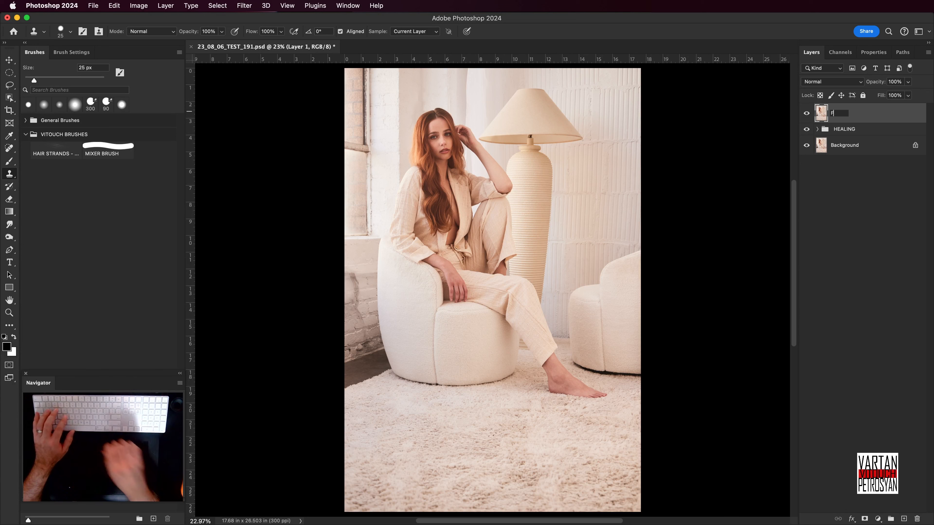
pyautogui.write('S BACKG')
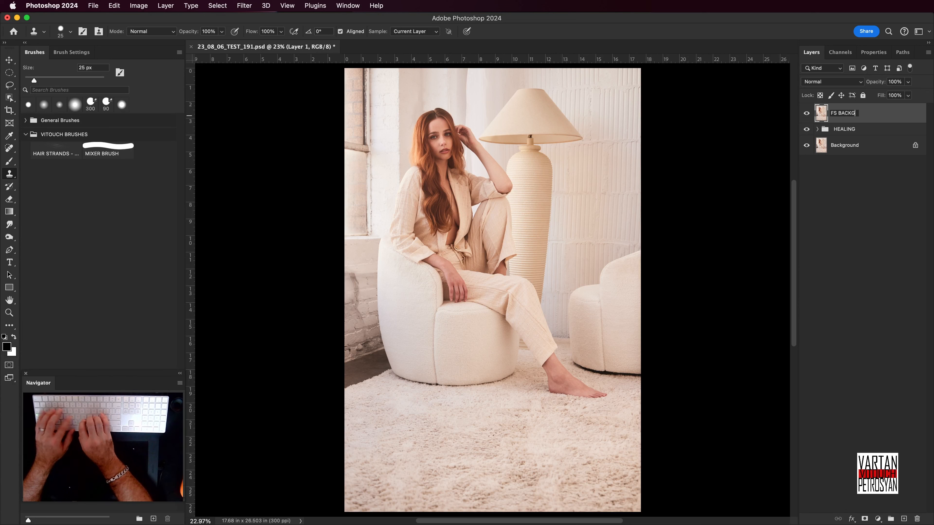
pyautogui.write('ROUND')
pyautogui.press('Return')
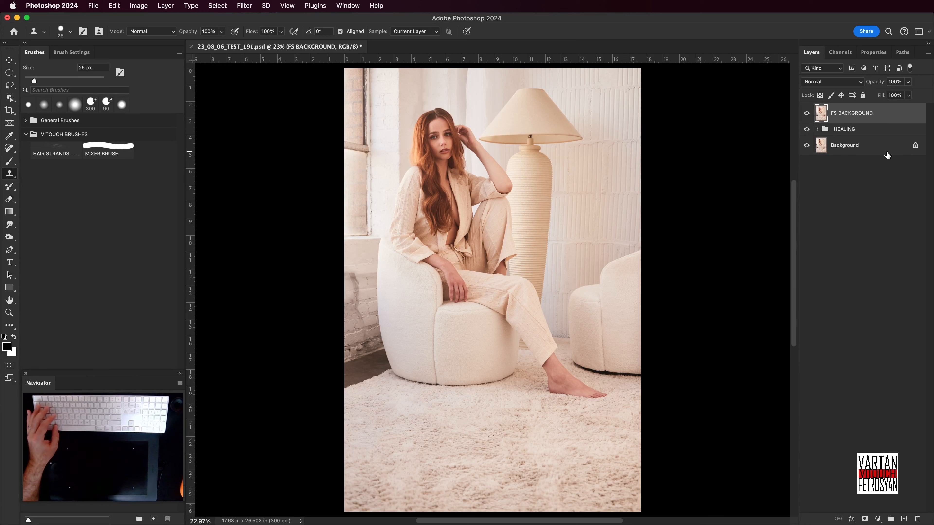
# - Duplicate the FS BACKGROUND layer and name the copy LOW
pyautogui.press('super+j')
pyautogui.doubleClick(866, 113)
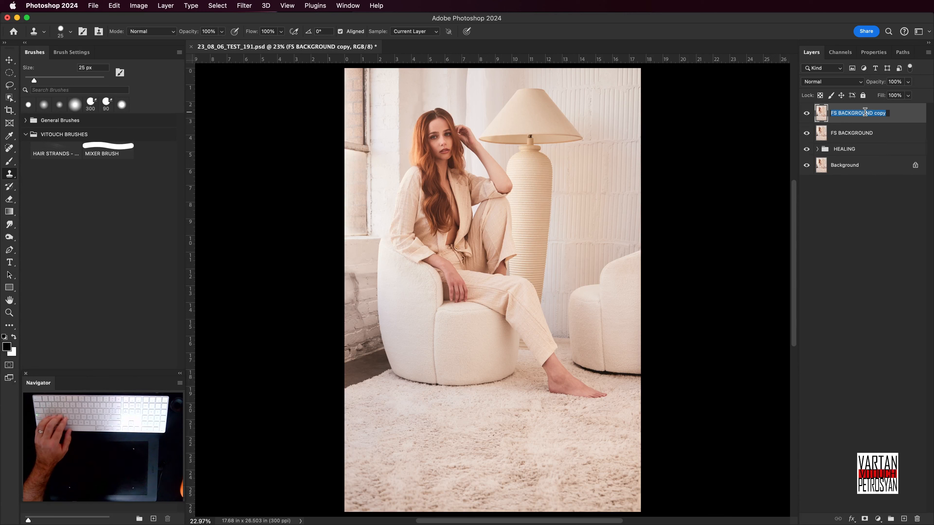
pyautogui.write('LOW')
pyautogui.press('Return')
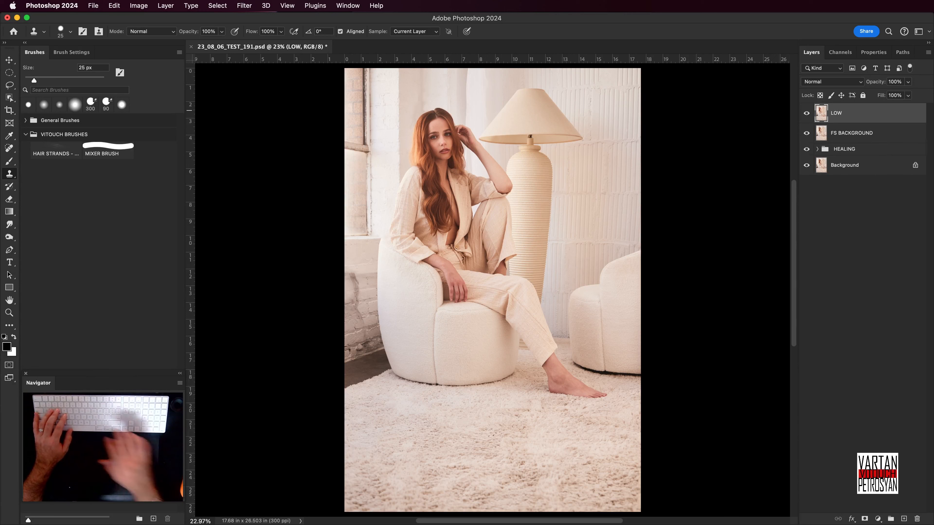
# - Convert the LOW layer to a smart object and apply a Median filter with a radius of 8 pixels
pyautogui.rightClick(840, 122)
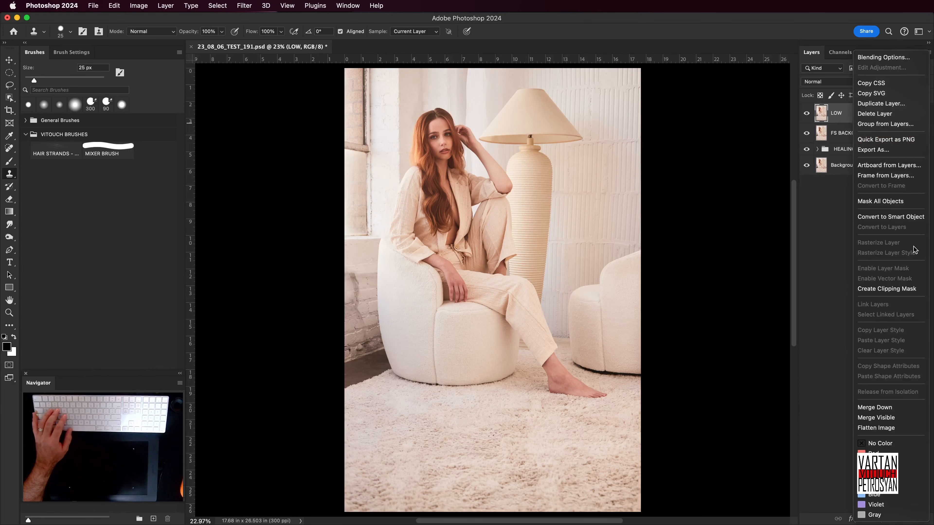
pyautogui.click(906, 216)
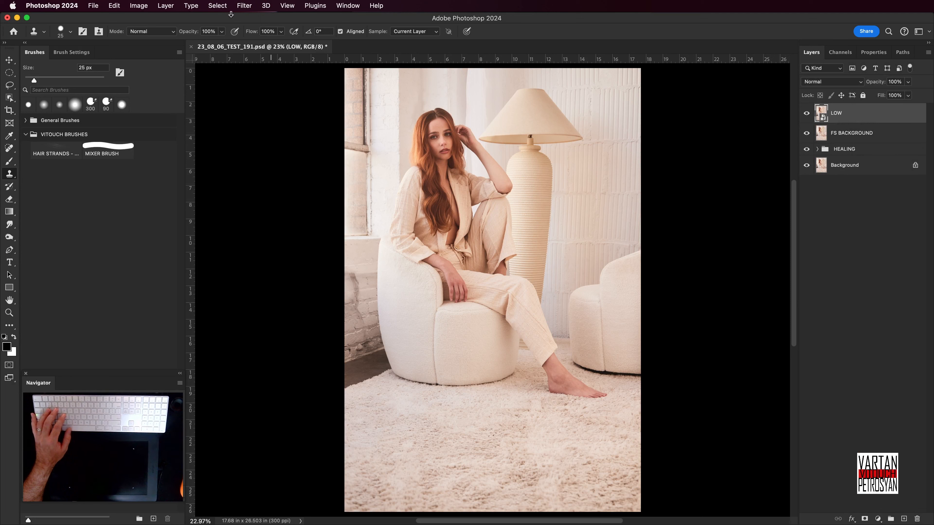
pyautogui.click(244, 5)
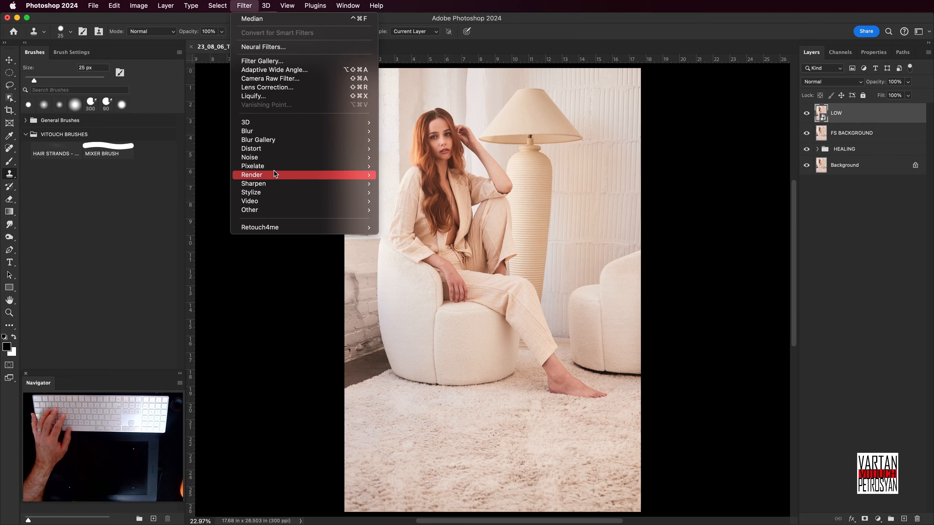
pyautogui.moveTo(280, 159)
pyautogui.click(392, 182)
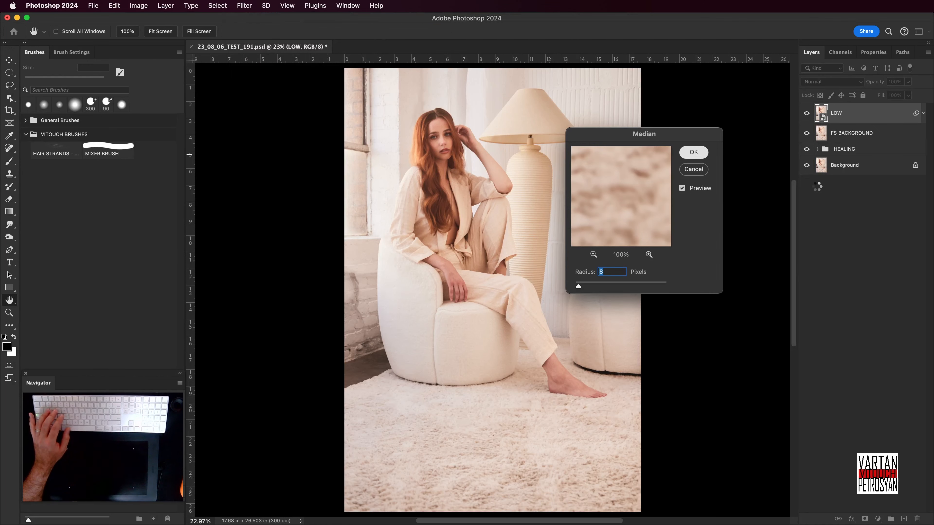
pyautogui.press('Return')
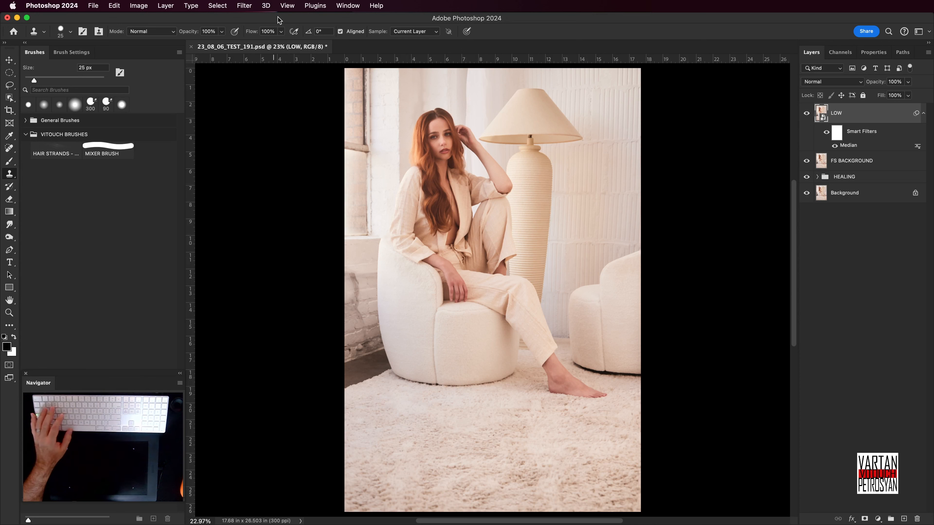
# - Apply a second Median filter to the LOW smart object, again with a radius of 8 pixels
pyautogui.click(244, 5)
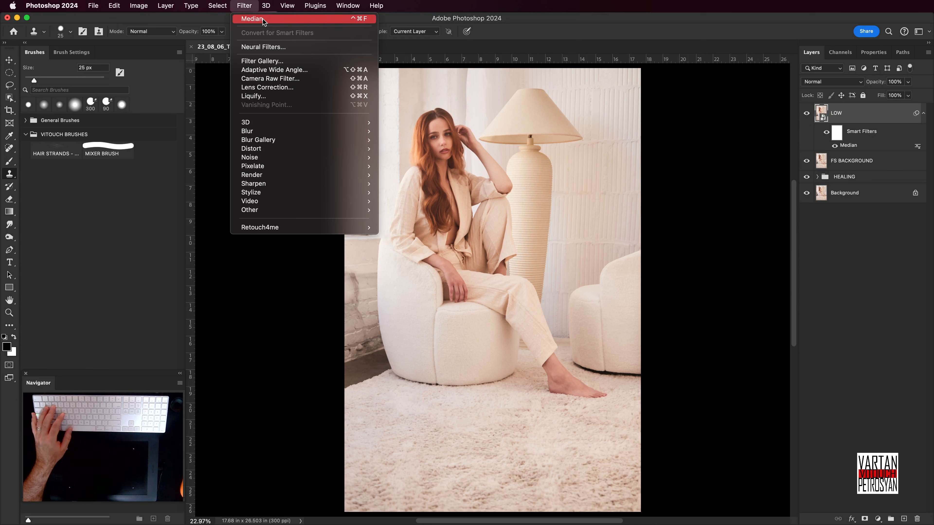
pyautogui.click(248, 7)
pyautogui.click(249, 8)
pyautogui.click(278, 18)
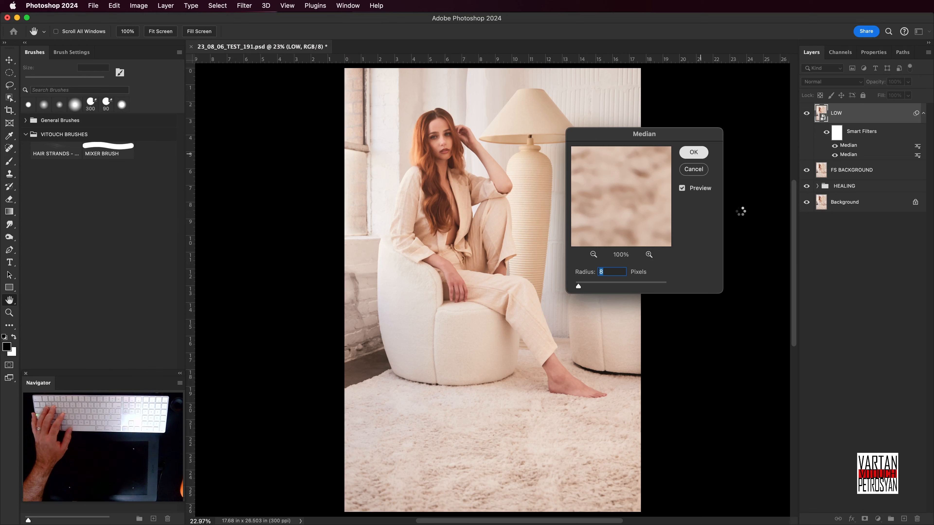
pyautogui.press('Return')
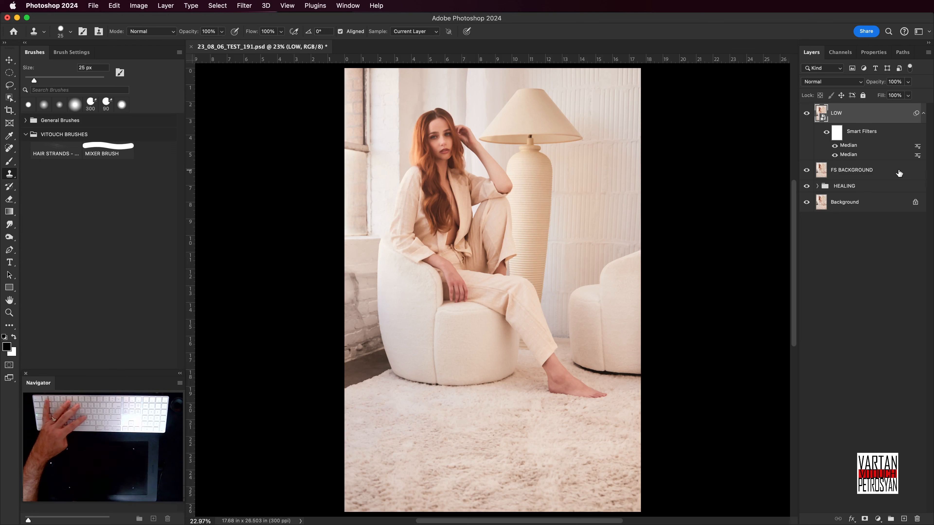
# - Duplicate the LOW layer and clip the copy to the original LOW layer
pyautogui.press('super+j')
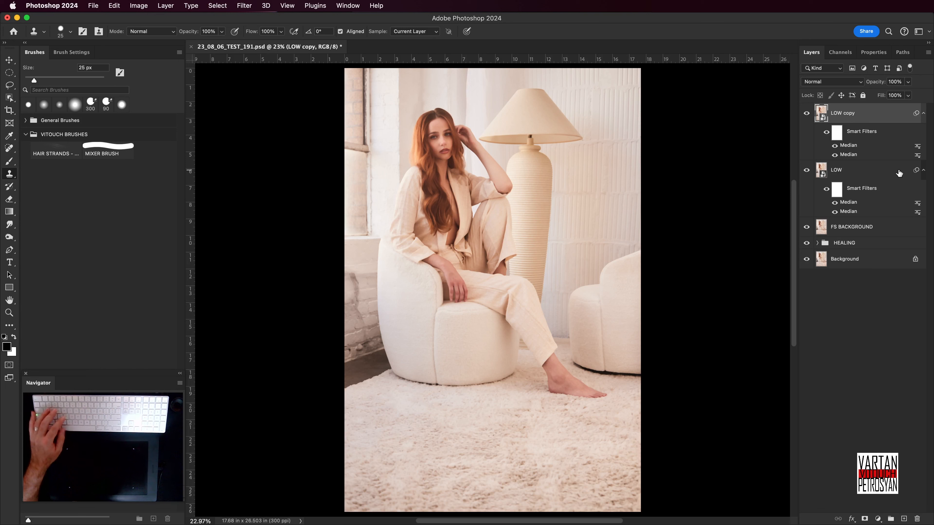
pyautogui.keyDown('alt'); pyautogui.click(867, 158); pyautogui.keyUp('alt')
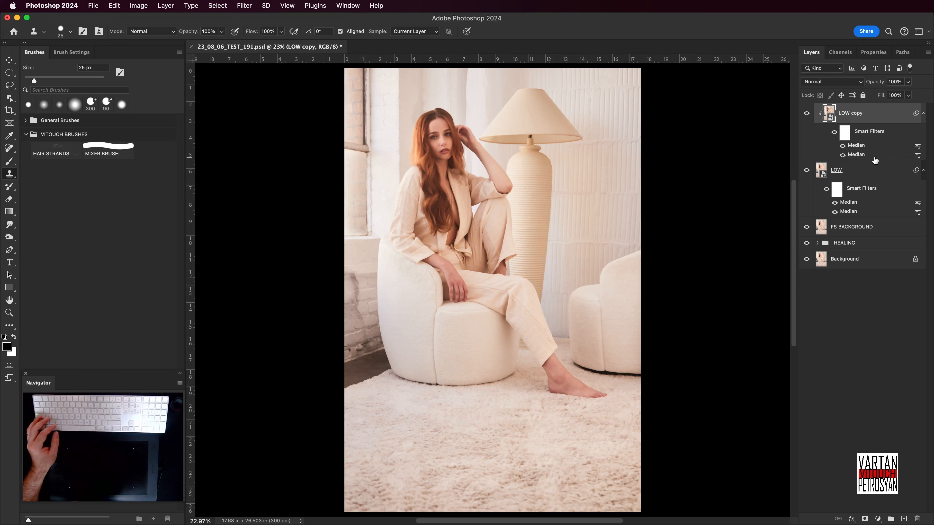
pyautogui.rightClick(874, 116)
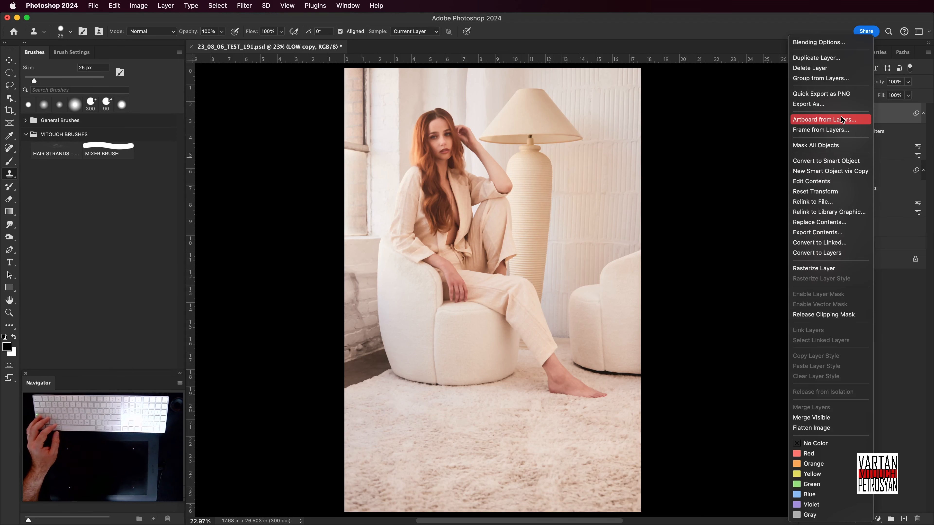
pyautogui.press('Escape')
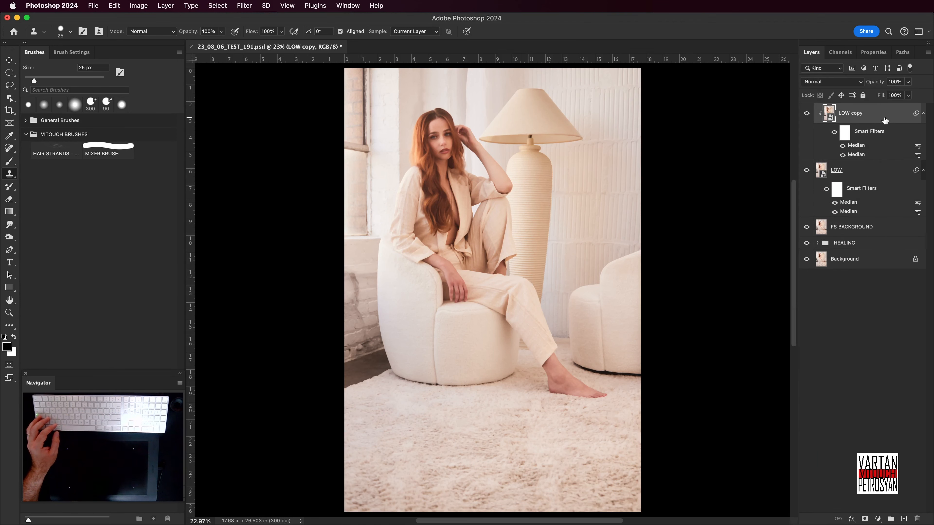
pyautogui.press('b')
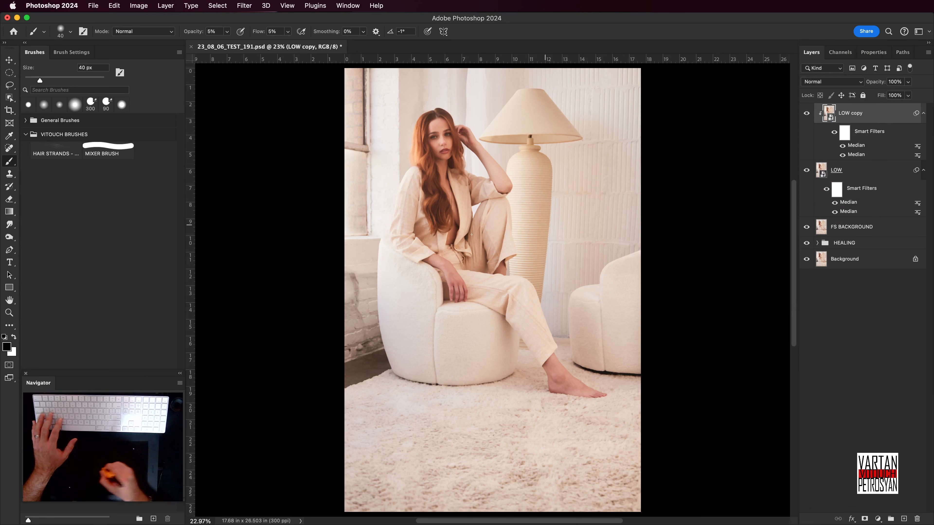
pyautogui.press('super+shift+alt+n')
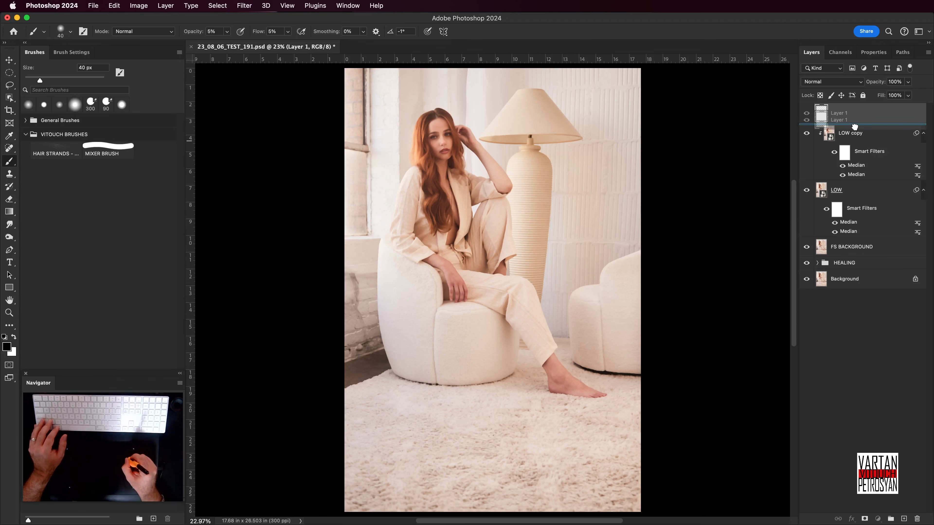
pyautogui.moveTo(840, 114); pyautogui.dragTo(917, 519)
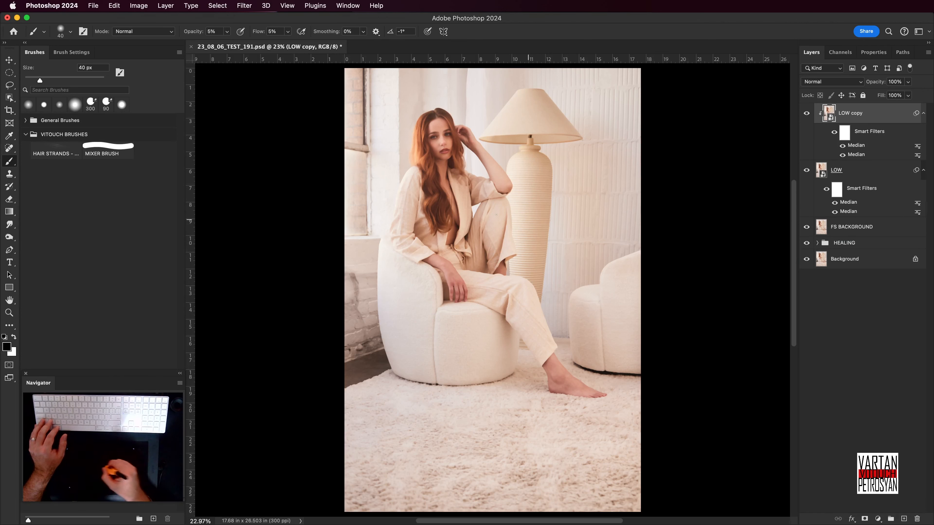
pyautogui.press('super+z')
pyautogui.moveTo(857, 113); pyautogui.dragTo(917, 518)
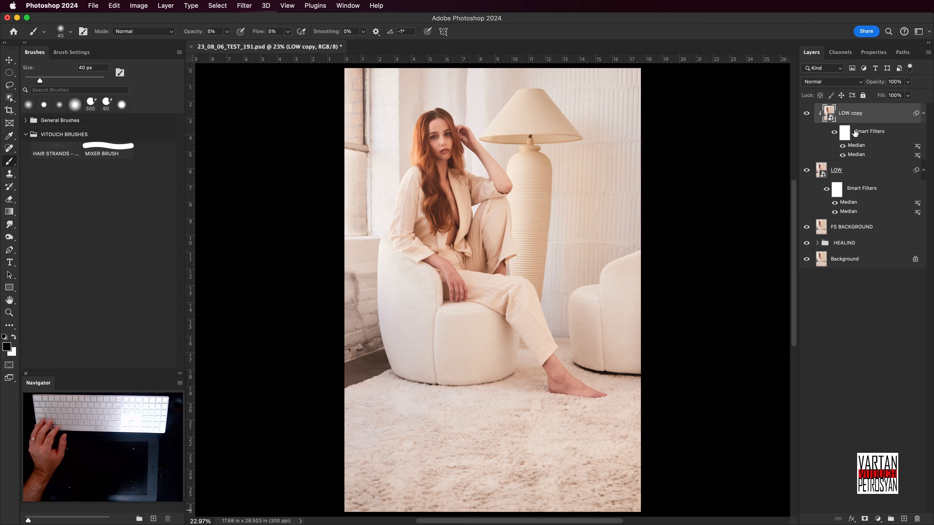
# - Rasterize the clipped LOW copy and rename it to LOW WORKER
pyautogui.rightClick(862, 119)
pyautogui.click(834, 269)
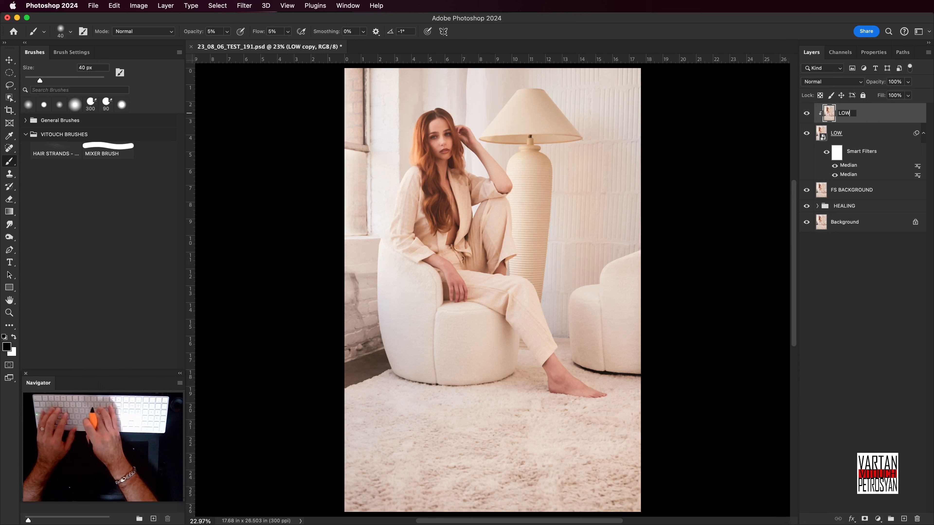
pyautogui.press('Return')
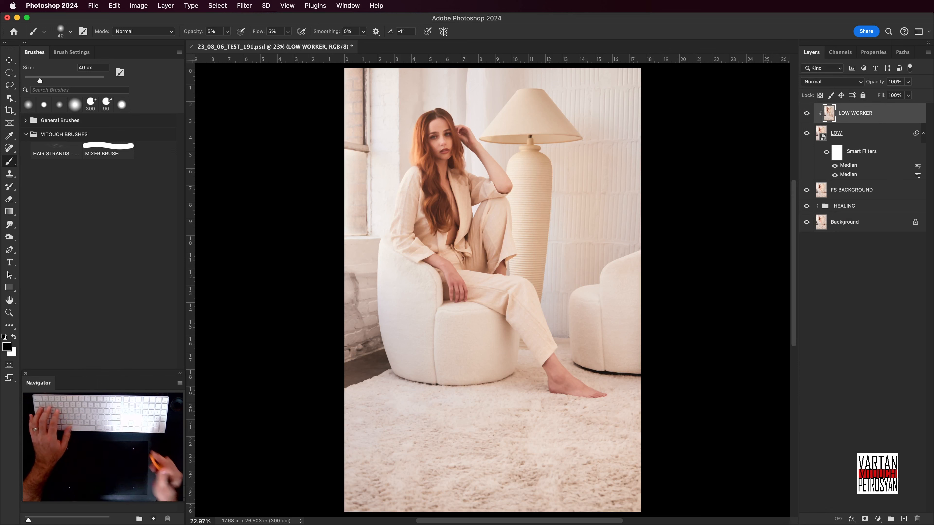
# - Duplicate the FS BACKGROUND layer, move the copy to the top of the layer stack and name it HIGH
pyautogui.click(858, 193)
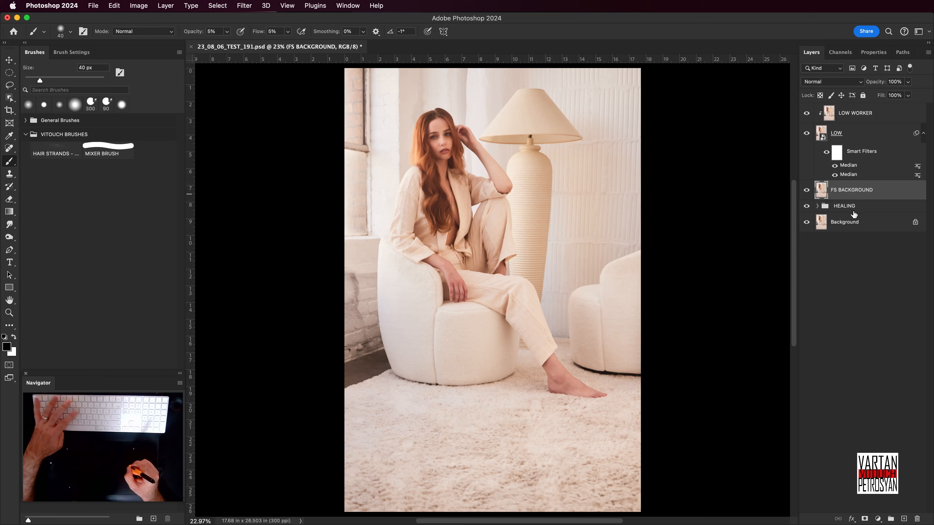
pyautogui.press('super+j')
pyautogui.moveTo(861, 192); pyautogui.dragTo(860, 111)
pyautogui.doubleClick(858, 113)
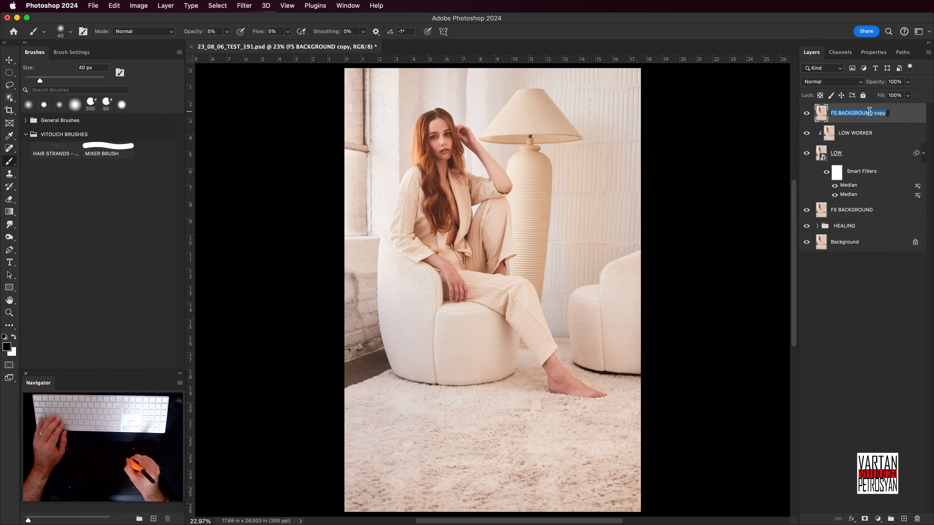
pyautogui.write('HIGH')
pyautogui.press('Return')
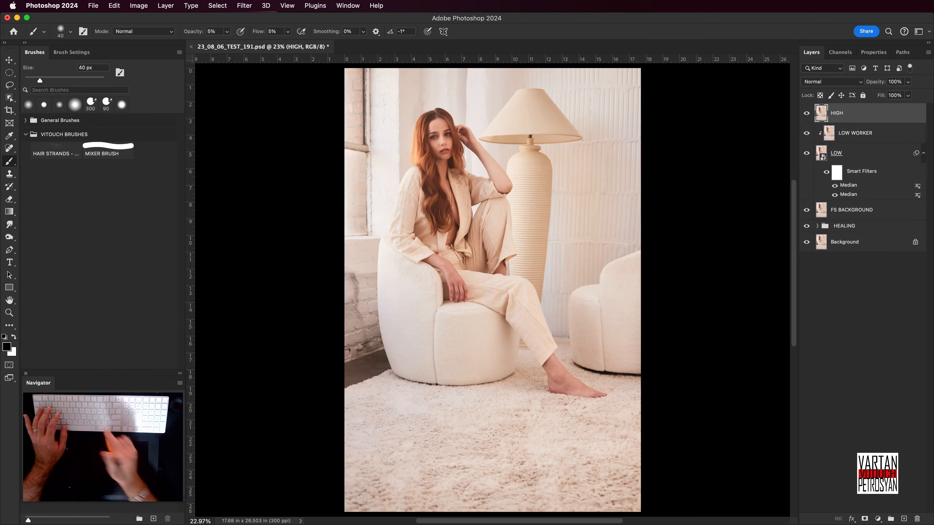
# - Apply Image to the HIGH layer with LOW as source layer, Subtract blending, opacity 100%, scale 2 and offset 128
pyautogui.click(139, 5)
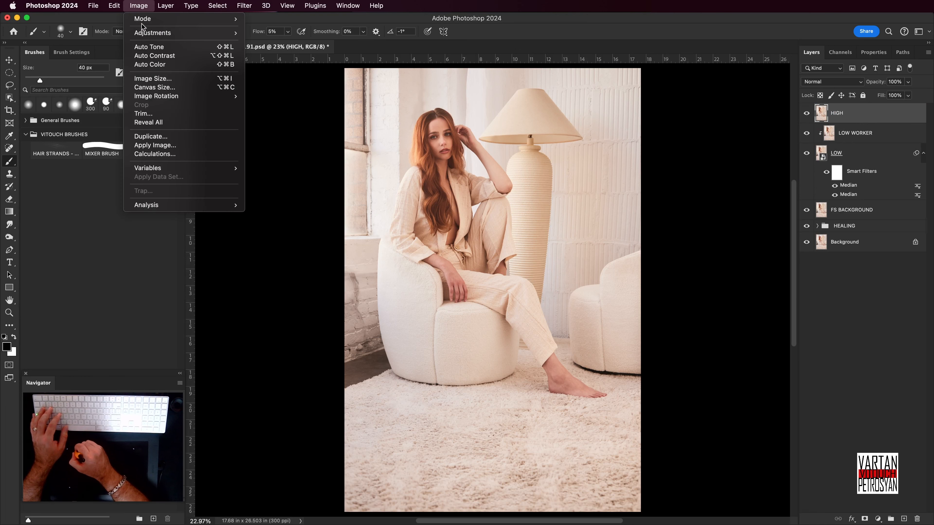
pyautogui.click(188, 147)
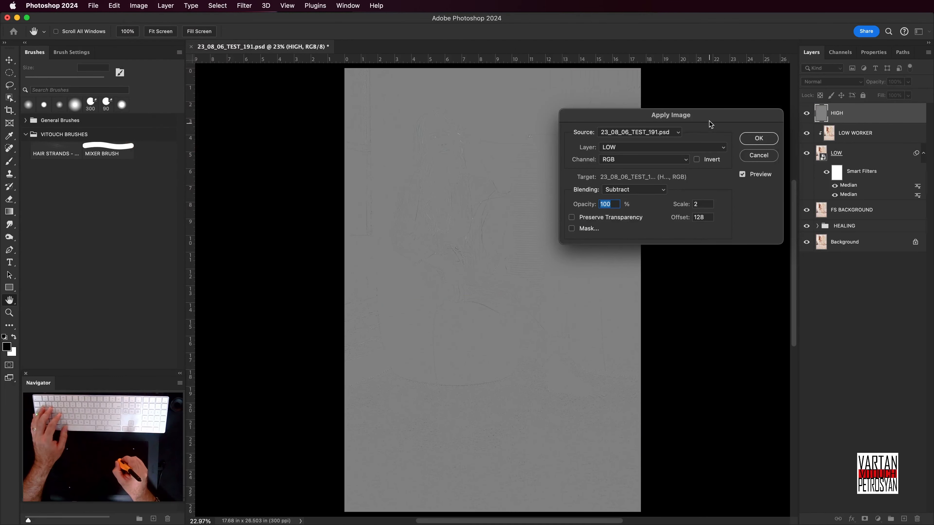
pyautogui.moveTo(709, 120); pyautogui.dragTo(776, 125)
pyautogui.click(730, 155)
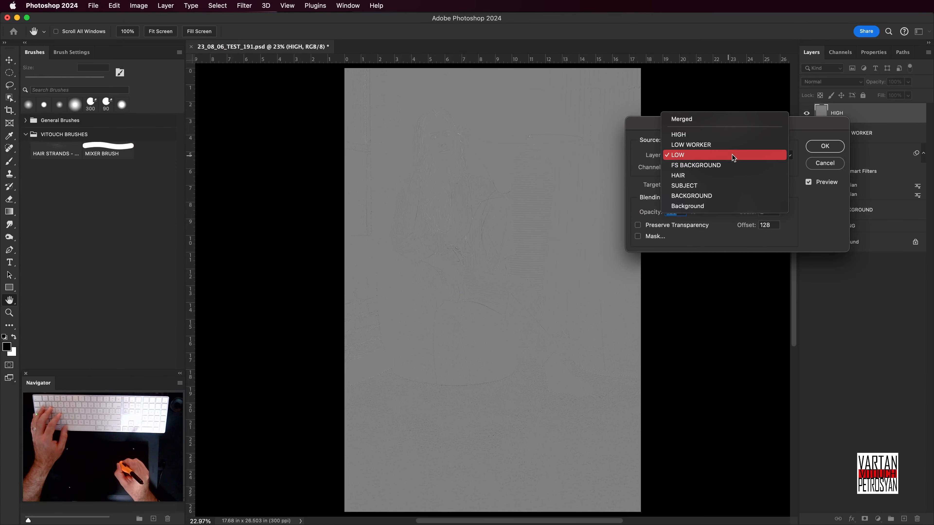
pyautogui.click(733, 157)
pyautogui.click(702, 198)
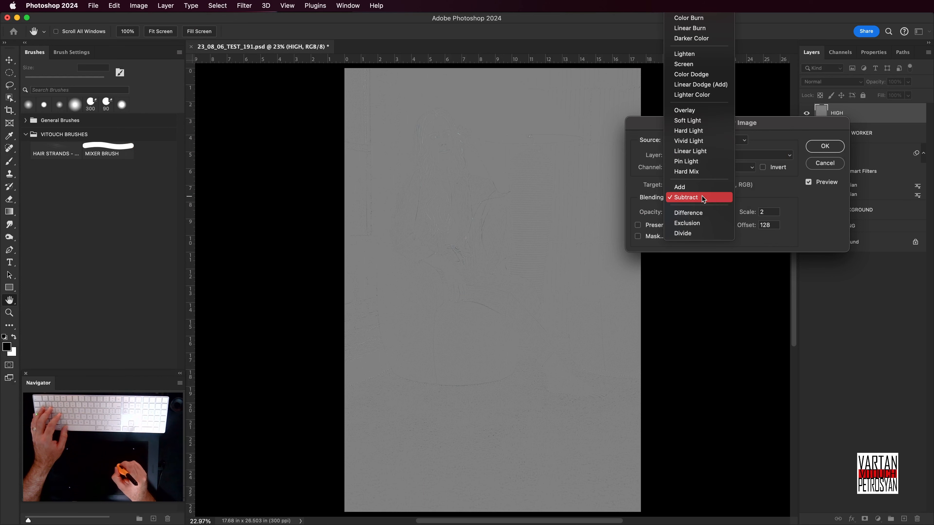
pyautogui.click(690, 201)
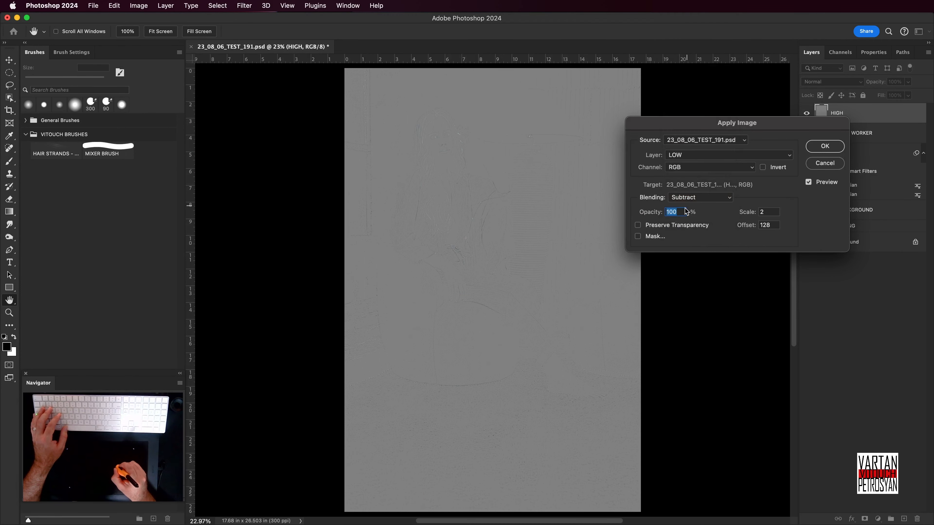
pyautogui.click(681, 213)
pyautogui.moveTo(681, 212); pyautogui.dragTo(659, 213)
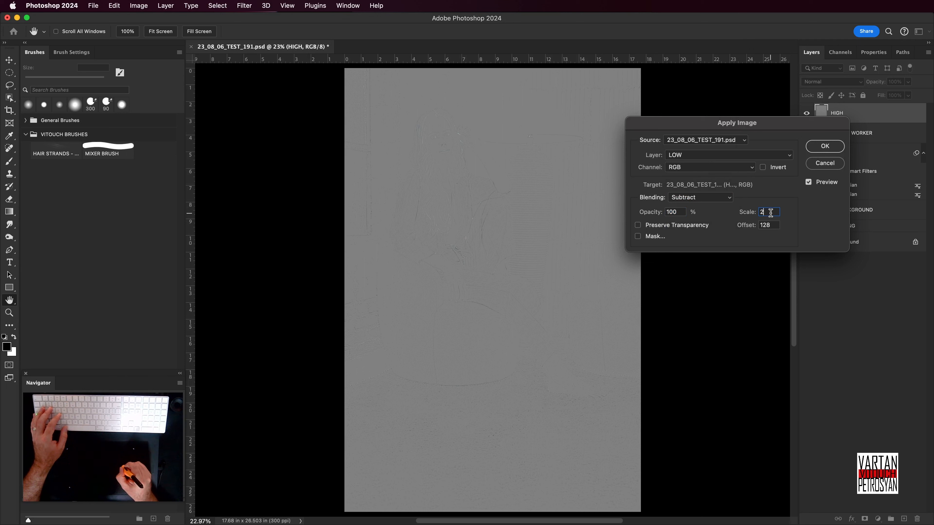
pyautogui.moveTo(768, 212); pyautogui.dragTo(755, 228)
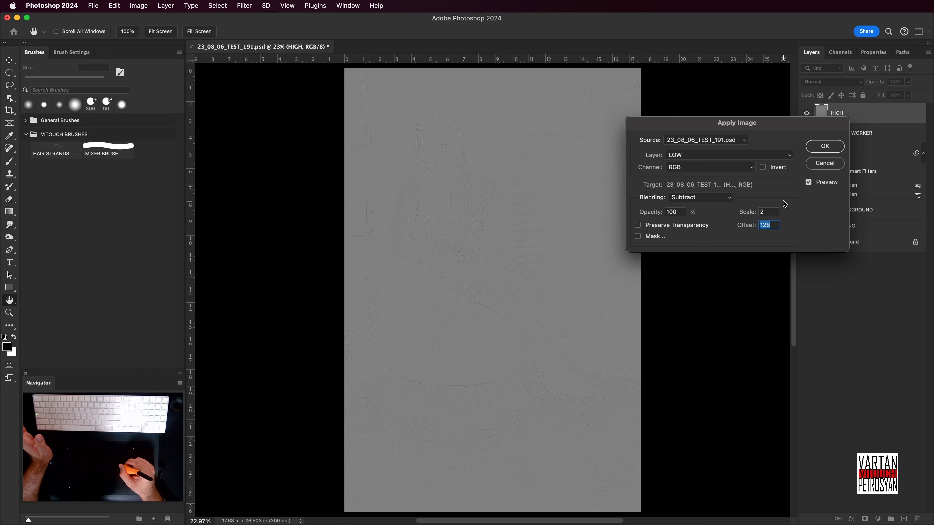
pyautogui.click(720, 161)
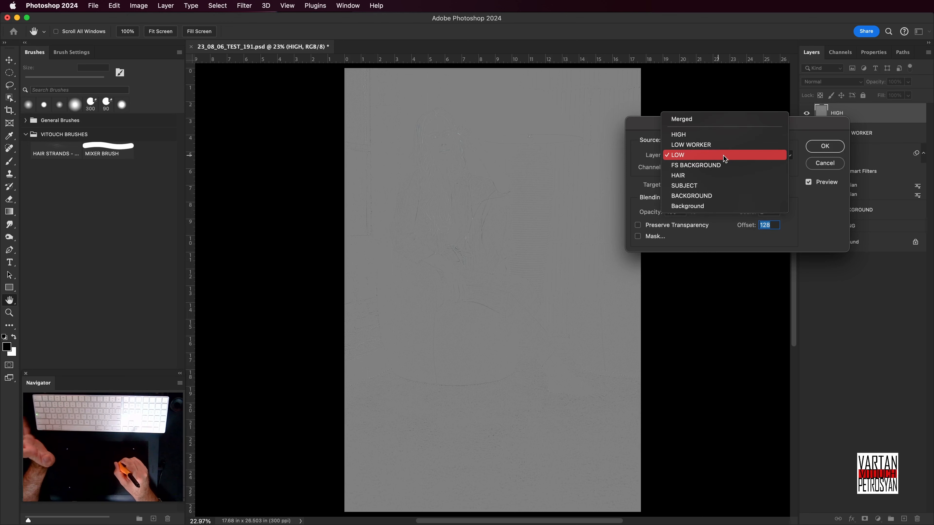
pyautogui.click(721, 156)
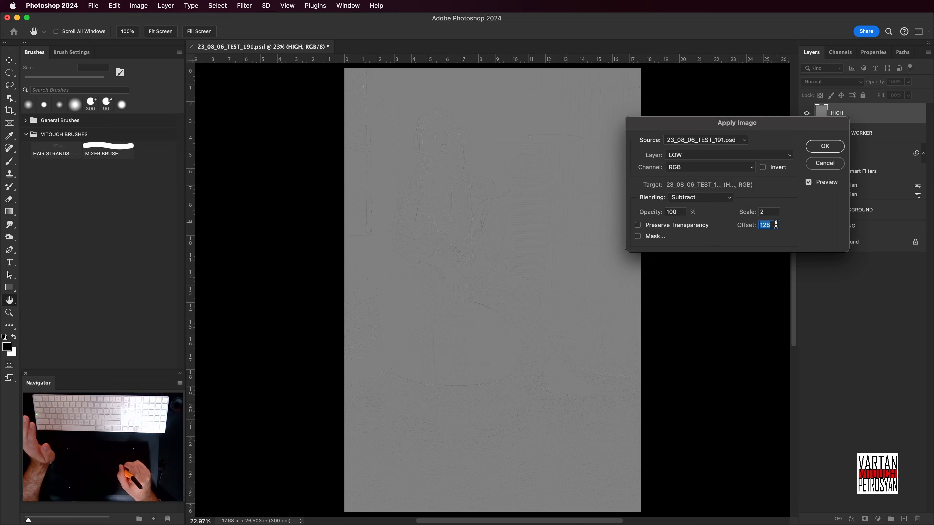
pyautogui.click(828, 149)
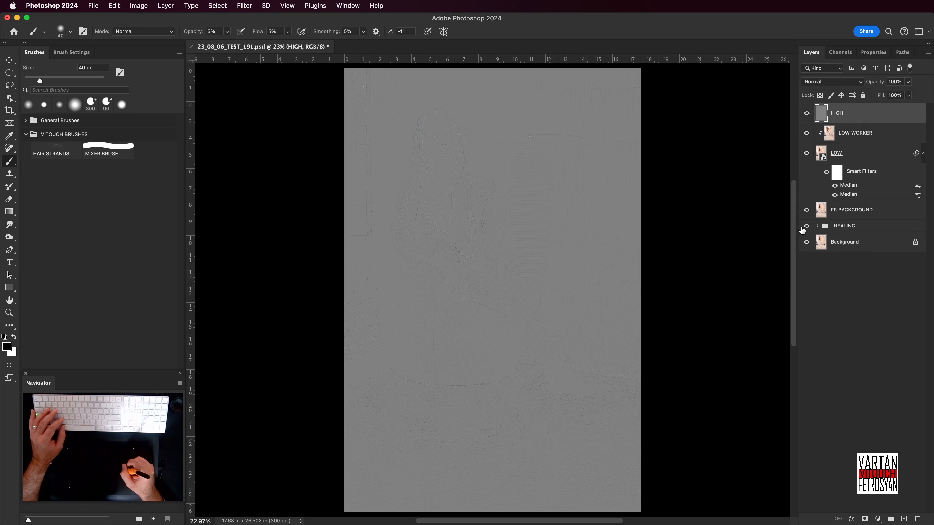
# - Set the HIGH layer's blend mode to Linear Light and clip a duplicate of it to the original HIGH layer
pyautogui.click(836, 83)
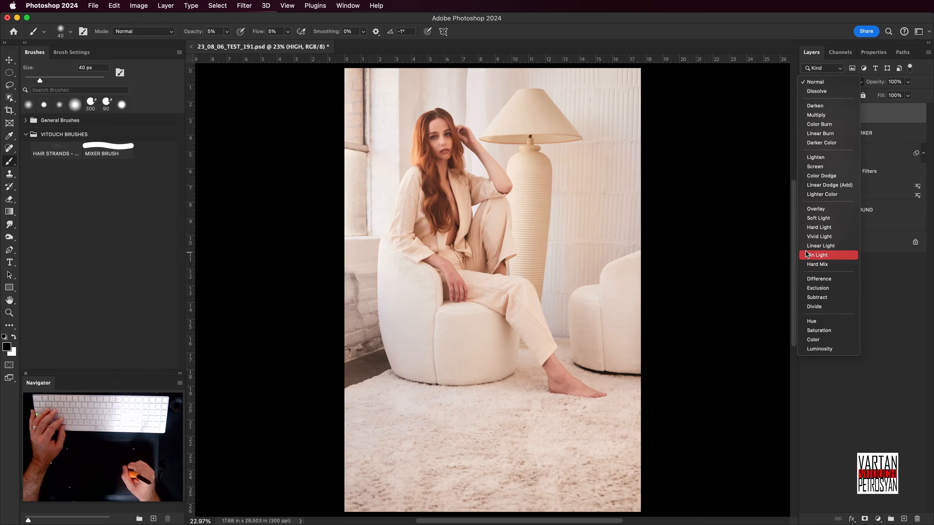
pyautogui.click(831, 246)
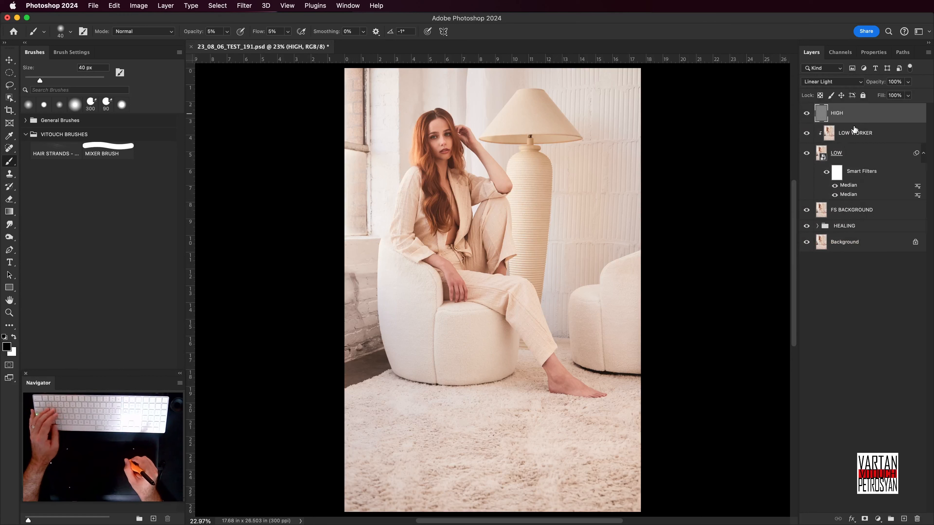
pyautogui.press('super+j')
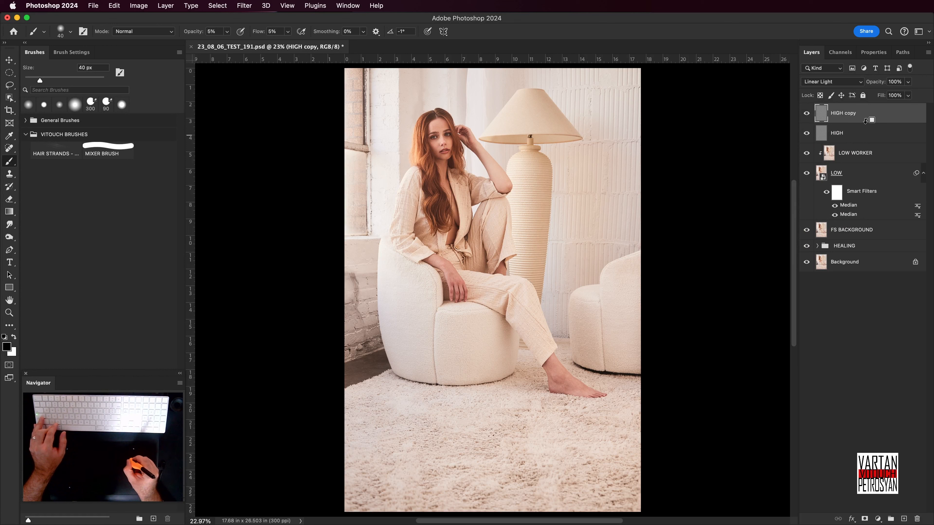
pyautogui.keyDown('alt'); pyautogui.click(865, 122); pyautogui.keyUp('alt')
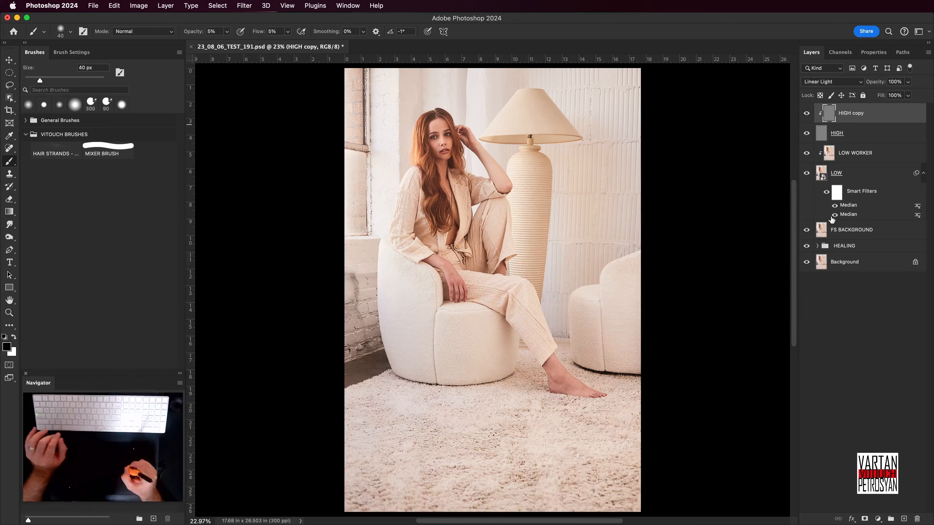
# - Compare the image with the clipped HIGH copy hidden and shown
pyautogui.click(807, 114)
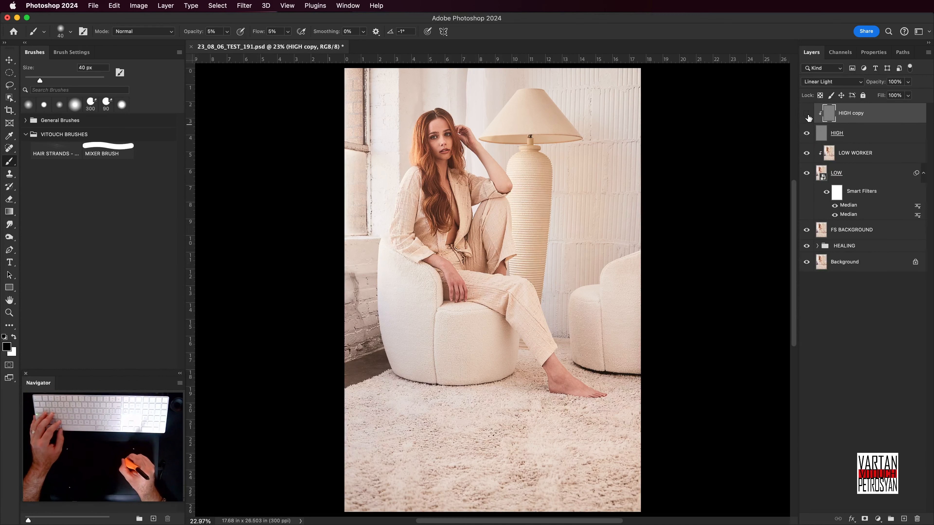
pyautogui.click(807, 114)
pyautogui.click(807, 115)
pyautogui.click(807, 117)
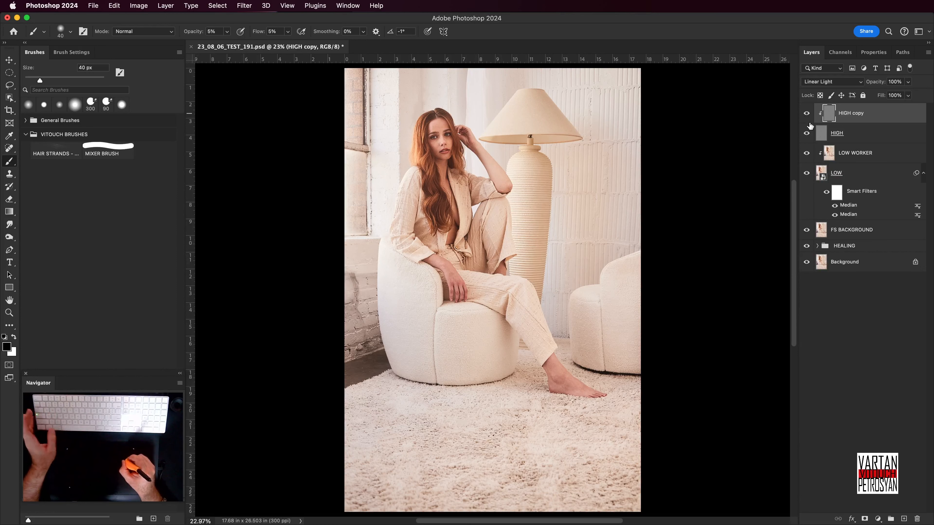
pyautogui.click(808, 119)
pyautogui.click(808, 117)
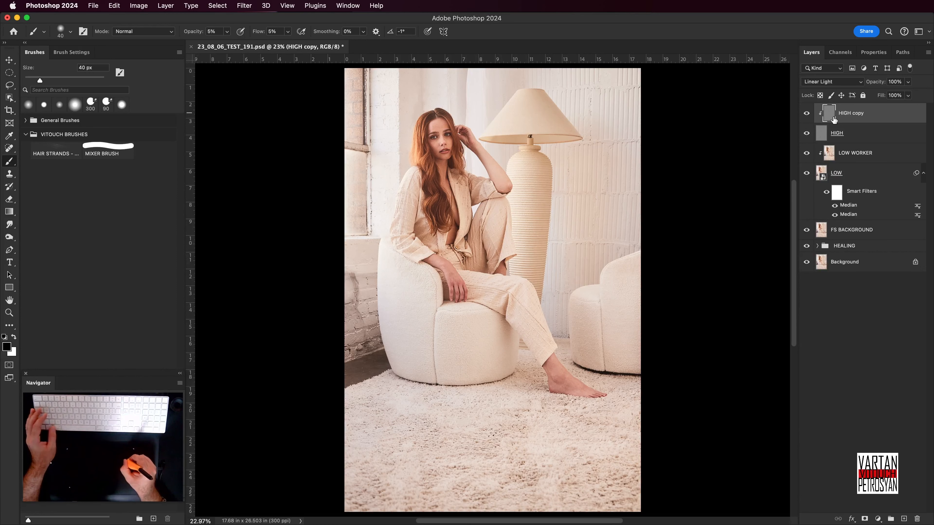
# - Set the clipped HIGH copy's blend mode to Normal and rename it to HIGH WORKER
pyautogui.click(845, 82)
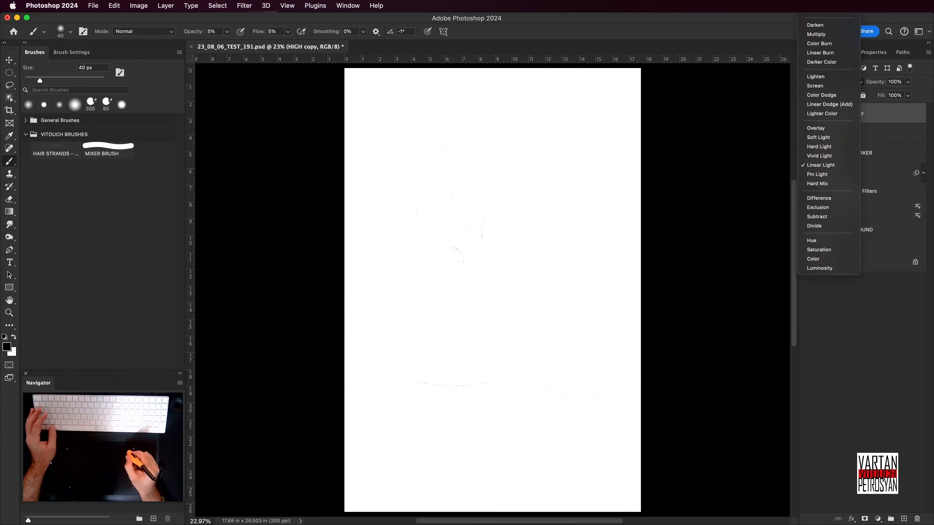
pyautogui.click(825, 15)
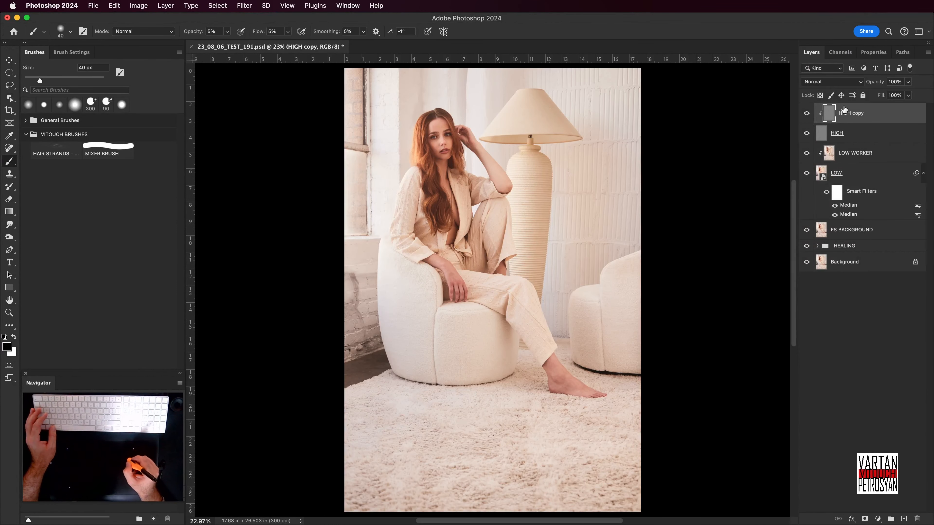
pyautogui.doubleClick(852, 113)
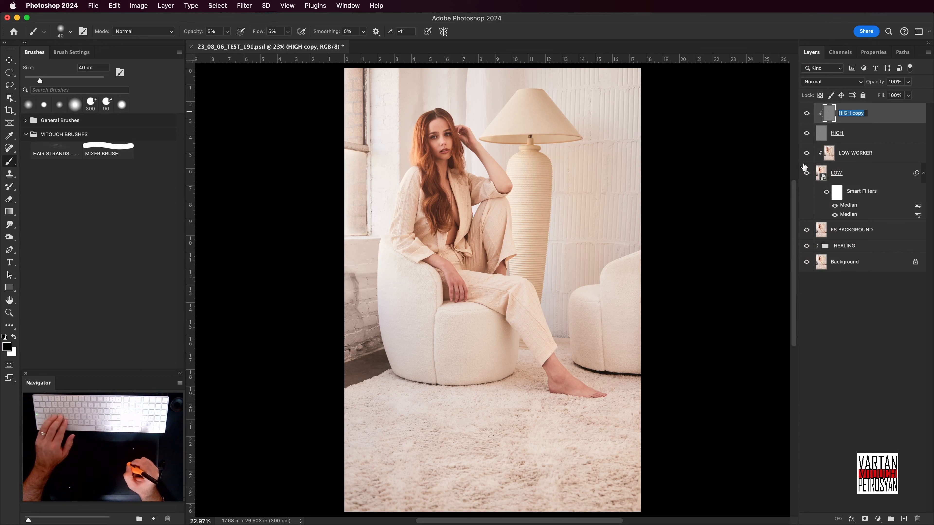
pyautogui.write('HIGH WORKE')
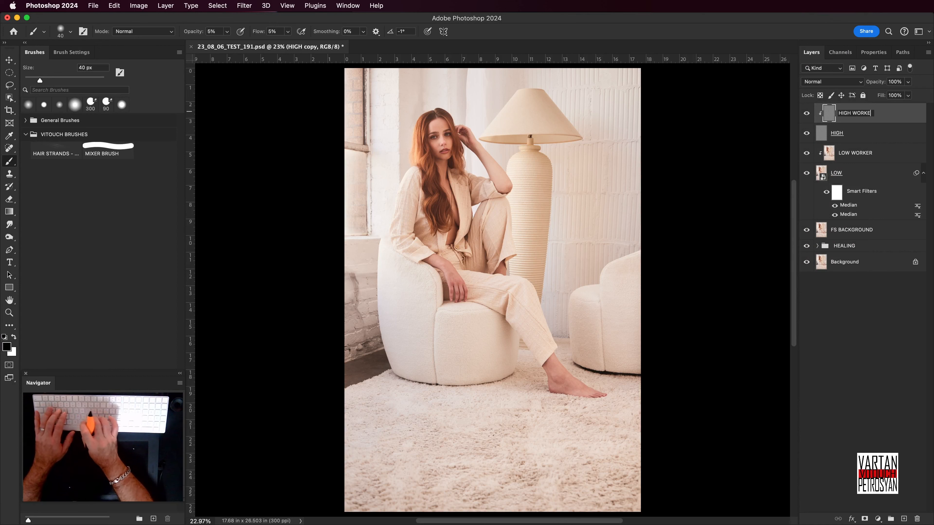
pyautogui.write('R')
pyautogui.press('Return')
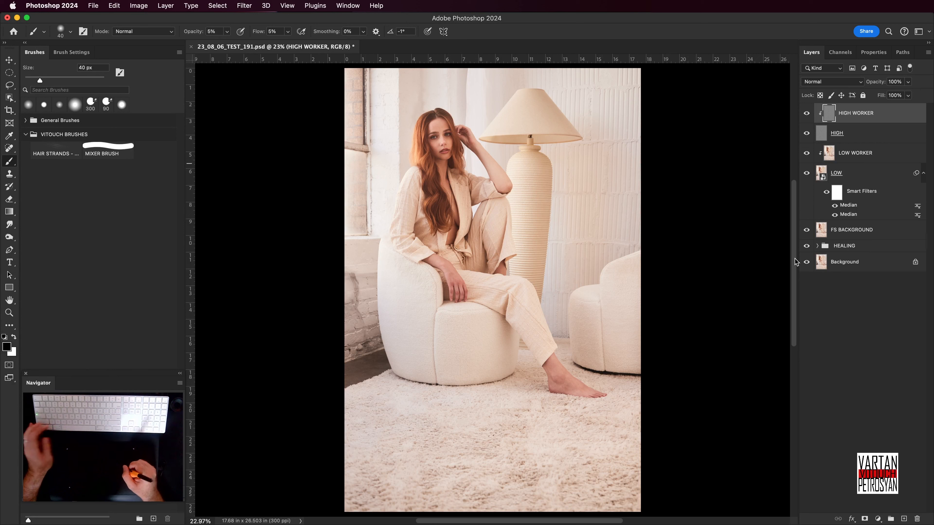
# - Compare the FS BACKGROUND layer on its own with the full frequency separation stack
pyautogui.keyDown('alt'); pyautogui.click(807, 232); pyautogui.keyUp('alt')
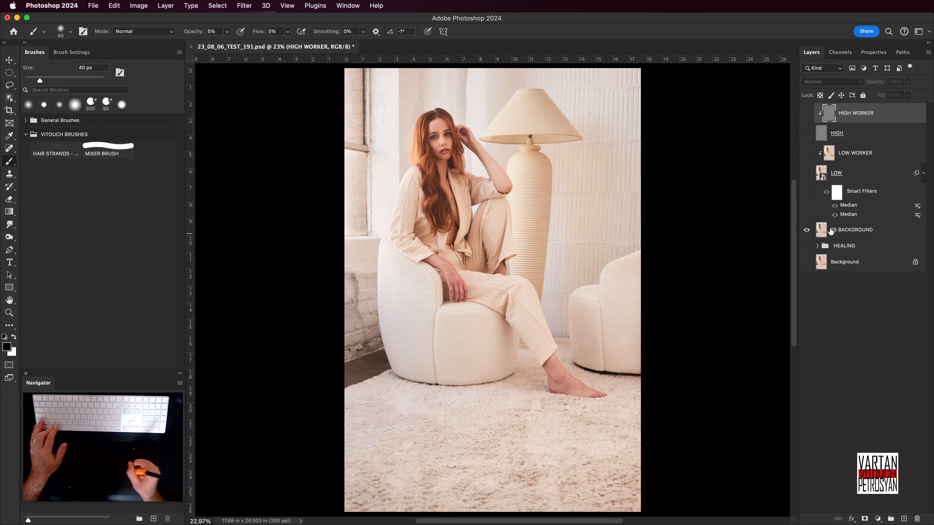
pyautogui.keyDown('alt'); pyautogui.click(807, 232); pyautogui.keyUp('alt')
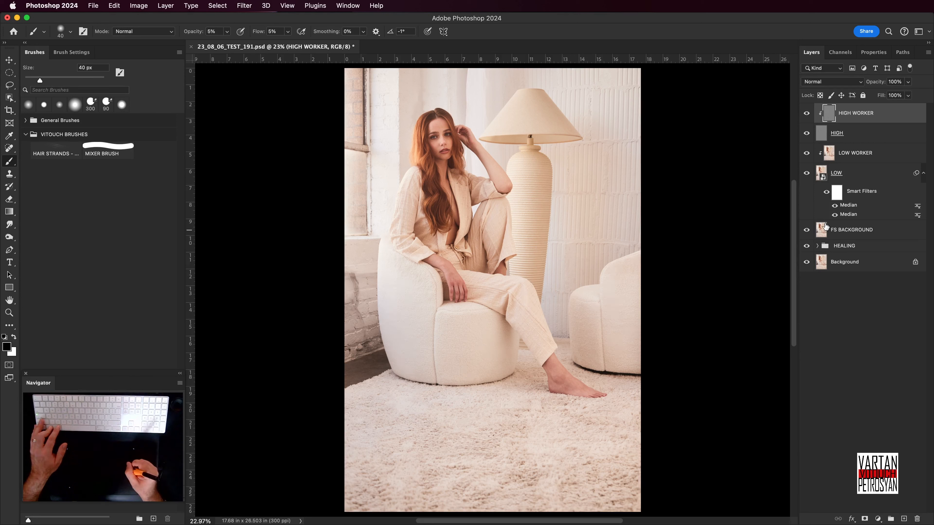
pyautogui.keyDown('alt'); pyautogui.click(808, 230); pyautogui.keyUp('alt')
pyautogui.keyDown('alt'); pyautogui.click(806, 230); pyautogui.keyUp('alt')
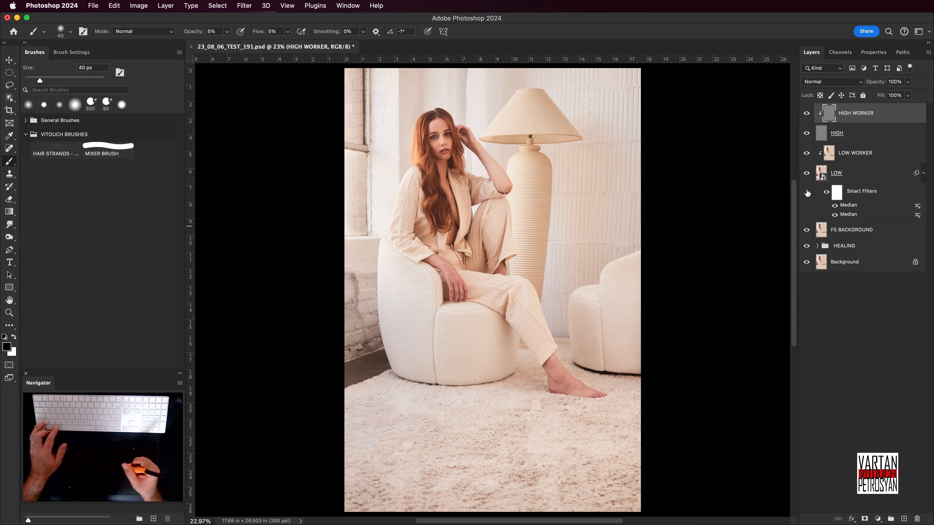
# - Group the layers from HIGH WORKER down to FS BACKGROUND and name the group FREQUENCY SEPERATION
pyautogui.keyDown('shift'); pyautogui.click(861, 232); pyautogui.keyUp('shift')
pyautogui.press('super+g')
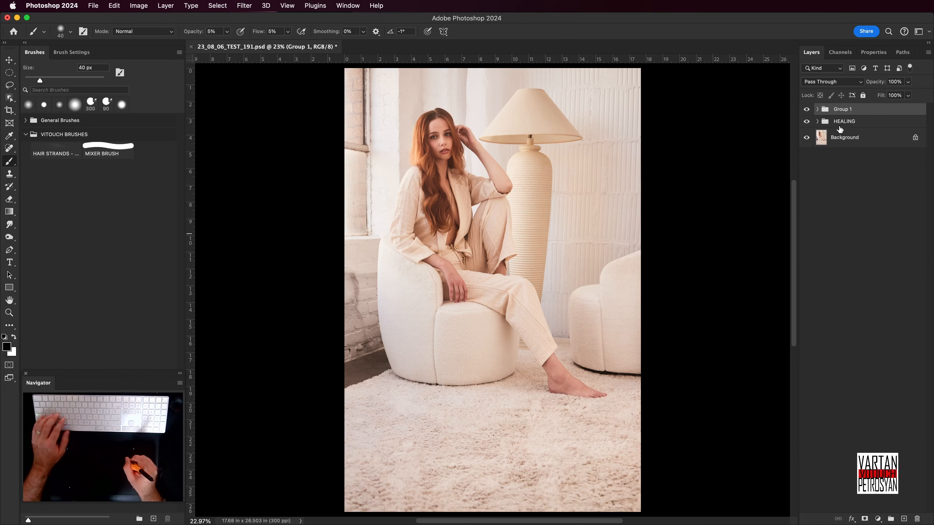
pyautogui.doubleClick(841, 109)
pyautogui.write('FREQUENCY SEPERATION')
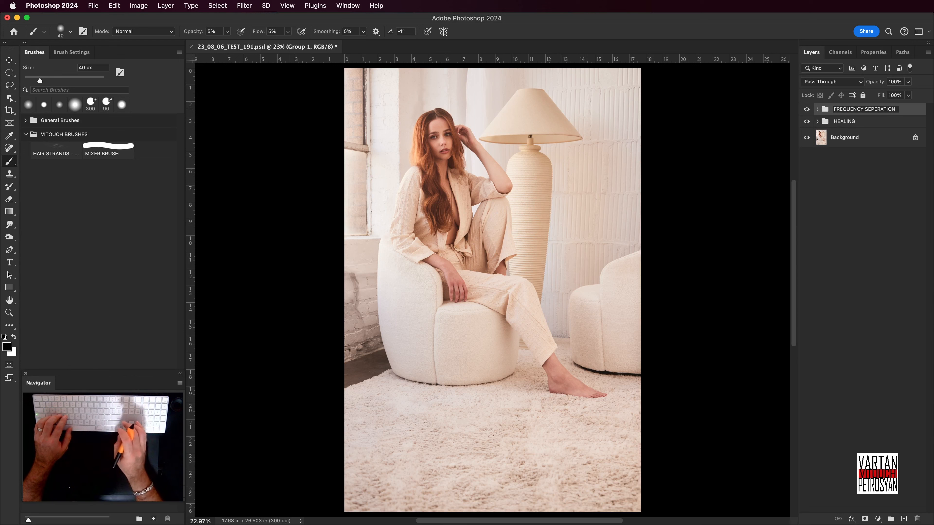
pyautogui.press('Return')
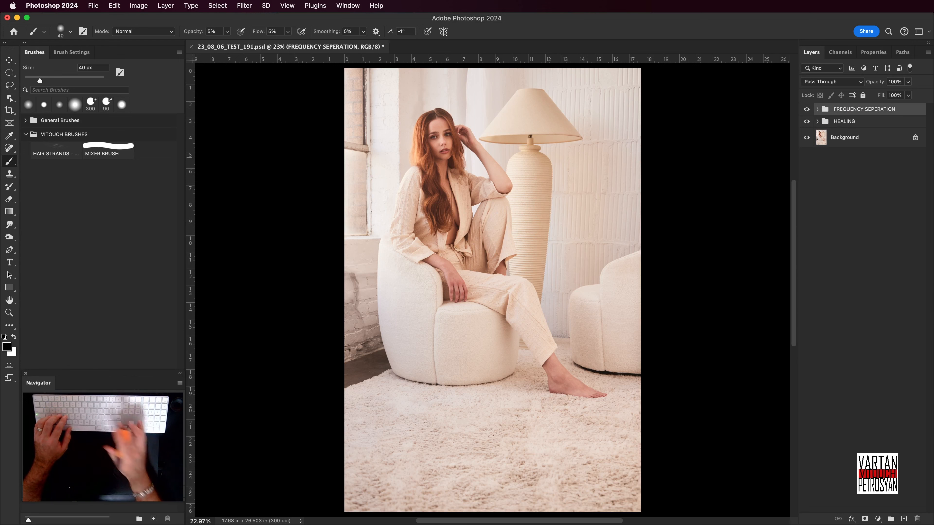
# - Select the HIGH WORKER layer inside the FREQUENCY SEPERATION group and frame the woman's face at 200%
pyautogui.click(817, 110)
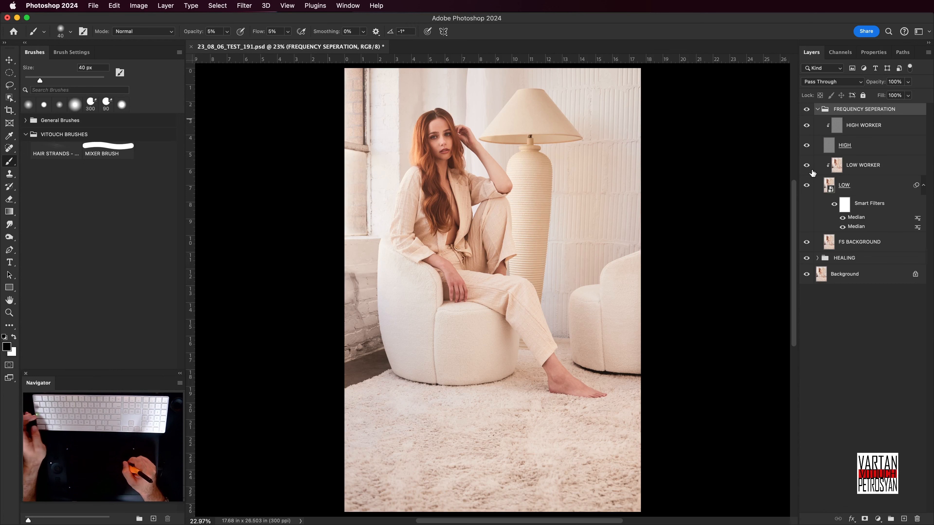
pyautogui.click(849, 129)
pyautogui.press('super+equal')
pyautogui.press('super+equal')
pyautogui.press('super+equal')
pyautogui.press('super+equal')
pyautogui.press('super+equal')
pyautogui.press('super+equal')
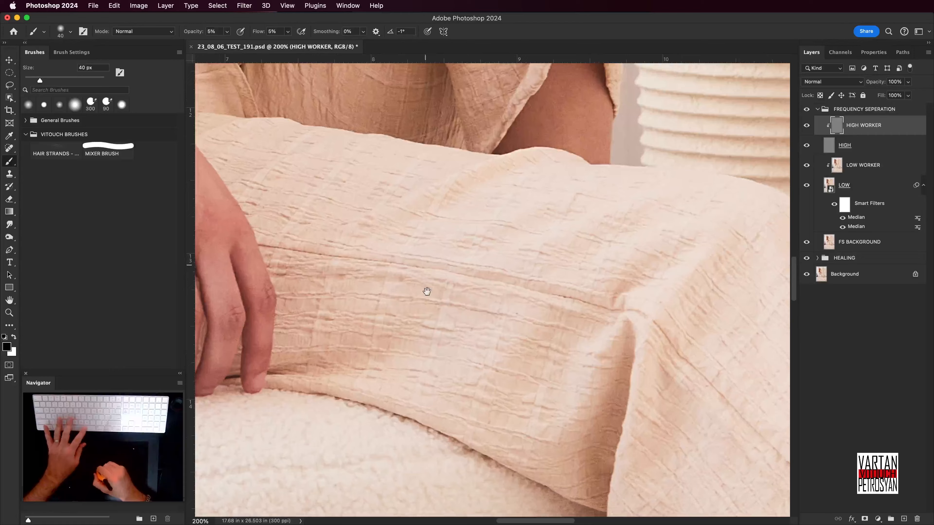
pyautogui.moveTo(425, 290); pyautogui.dragTo(472, 426)
pyautogui.scroll(15, 472, 425)
pyautogui.hscroll(-5, 472, 426)
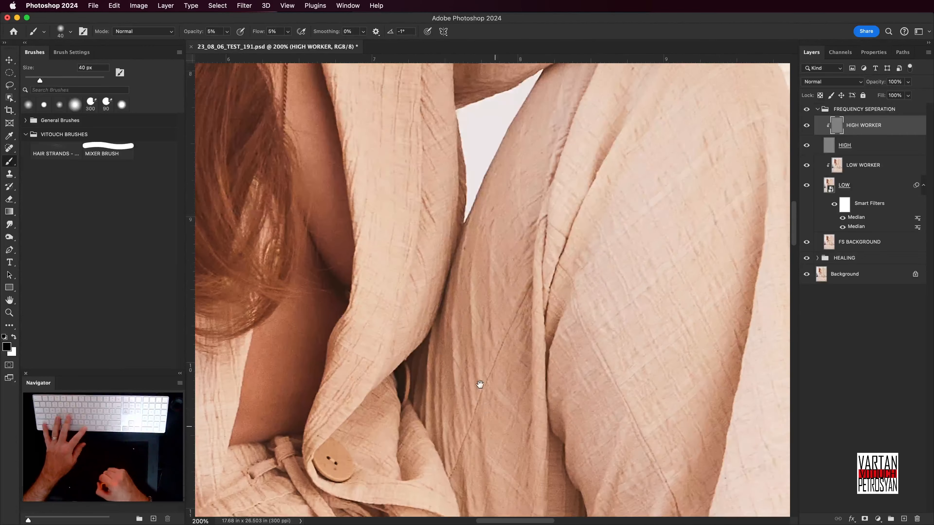
pyautogui.scroll(3, 518, 358)
pyautogui.hscroll(-2, 518, 358)
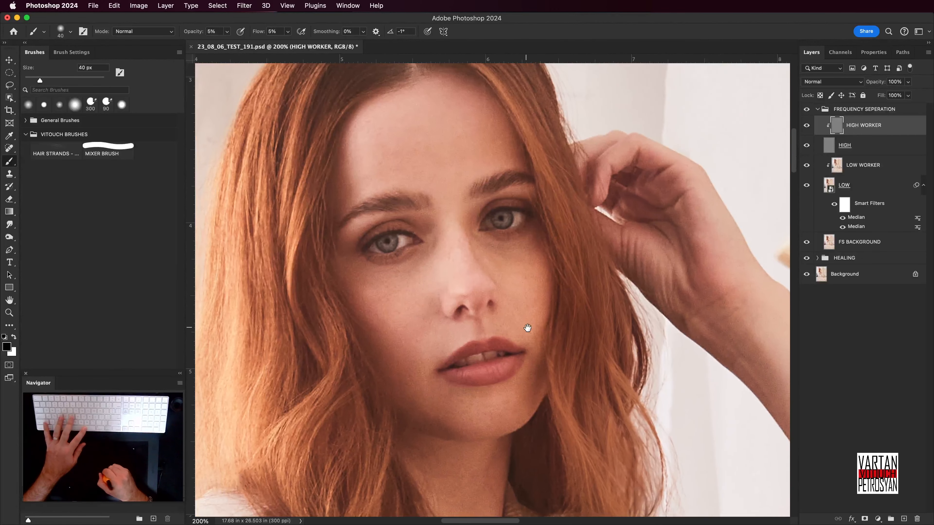
# - Activate the Clone Stamp tool and set its sampling to Current & Below
pyautogui.press('s')
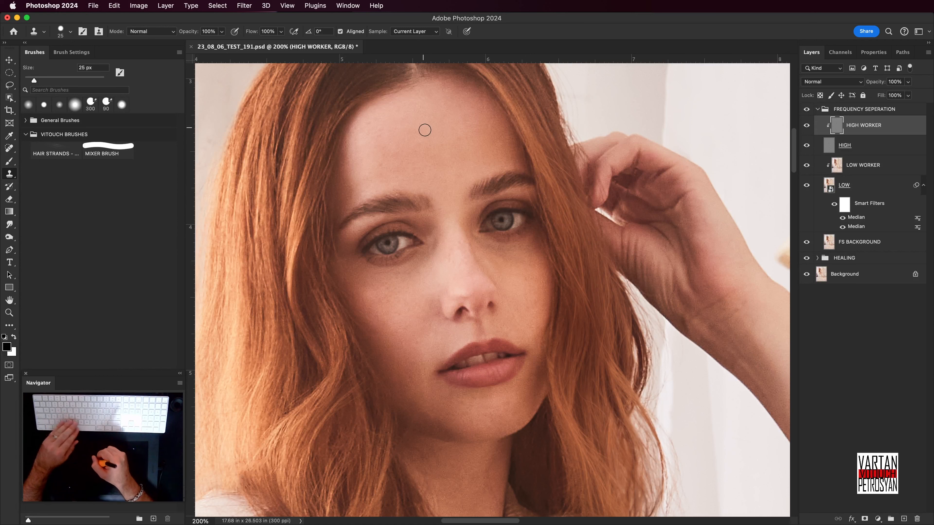
pyautogui.click(422, 33)
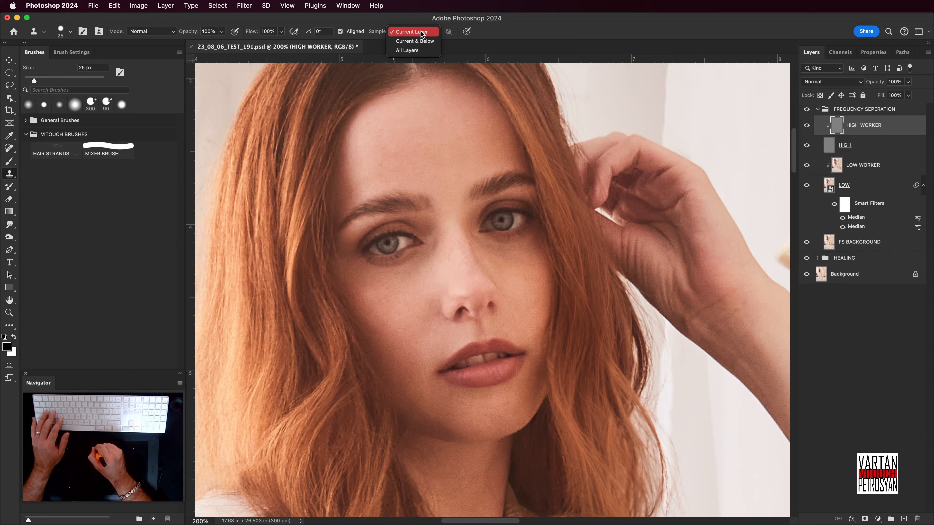
pyautogui.click(423, 33)
pyautogui.click(425, 32)
pyautogui.click(430, 46)
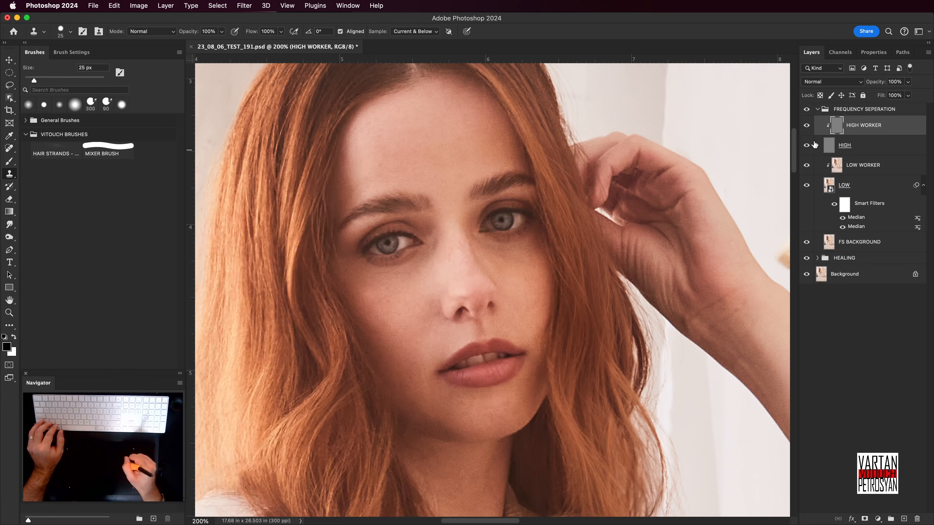
# - Try cloning skin around the woman's eye and cheek on HIGH WORKER with sampling set to Current & Below
pyautogui.click(807, 145)
pyautogui.click(811, 148)
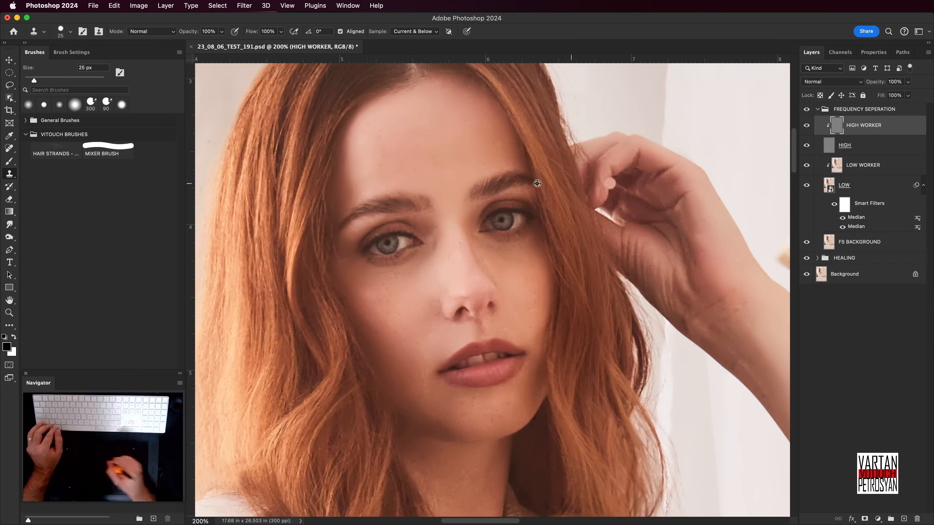
pyautogui.moveTo(480, 166)
pyautogui.mouseDown()
pyautogui.moveTo(491, 221)
pyautogui.moveTo(510, 217)
pyautogui.mouseUp()
pyautogui.press('super+z')
pyautogui.keyDown('alt'); pyautogui.click(508, 289); pyautogui.keyUp('alt')
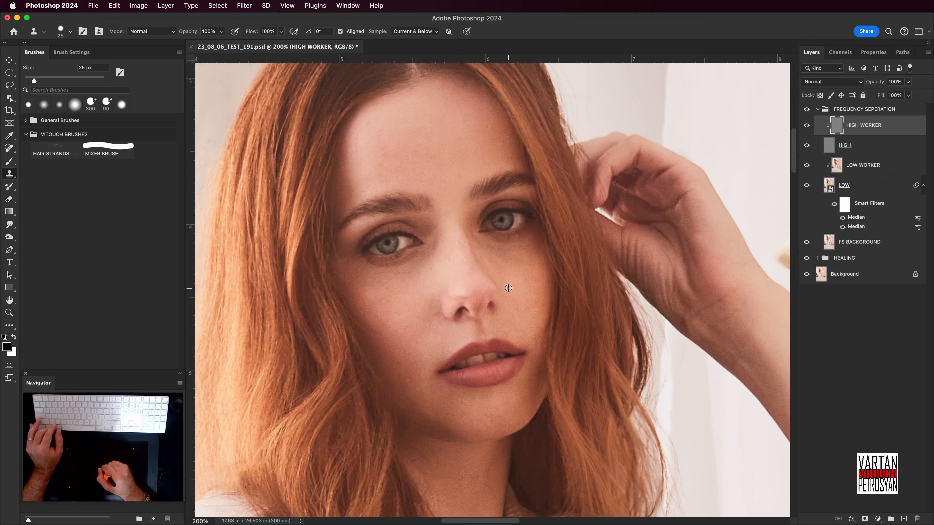
pyautogui.moveTo(519, 257)
pyautogui.mouseDown()
pyautogui.moveTo(541, 285)
pyautogui.moveTo(520, 284)
pyautogui.mouseUp()
pyautogui.press('super+z')
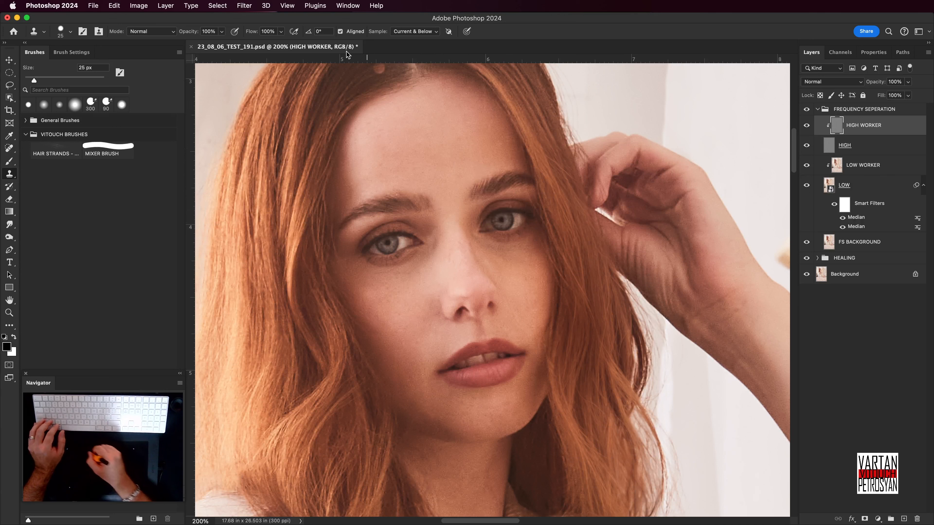
# - Set the Clone Stamp to sample the Current Layer and reduce its brush size to 9 px
pyautogui.click(412, 31)
pyautogui.click(411, 24)
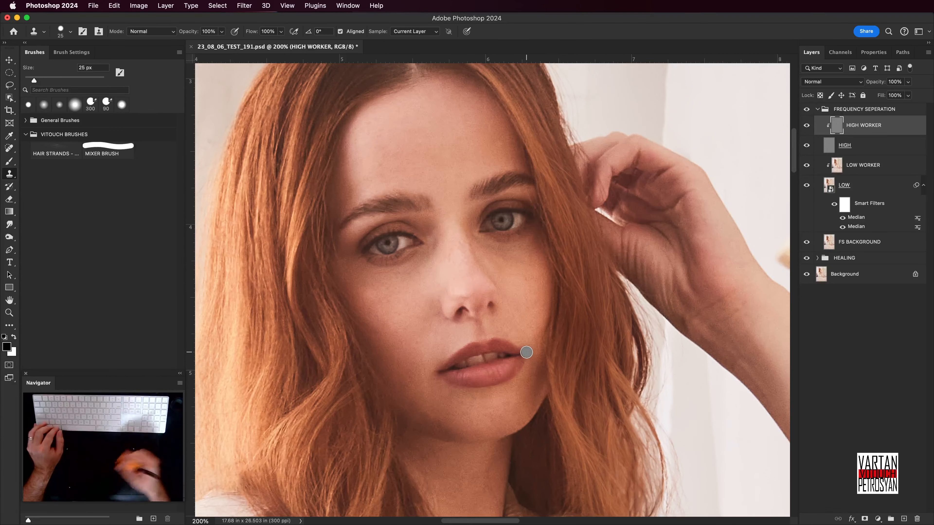
pyautogui.press('super+equal')
pyautogui.moveTo(448, 305); pyautogui.dragTo(491, 260)
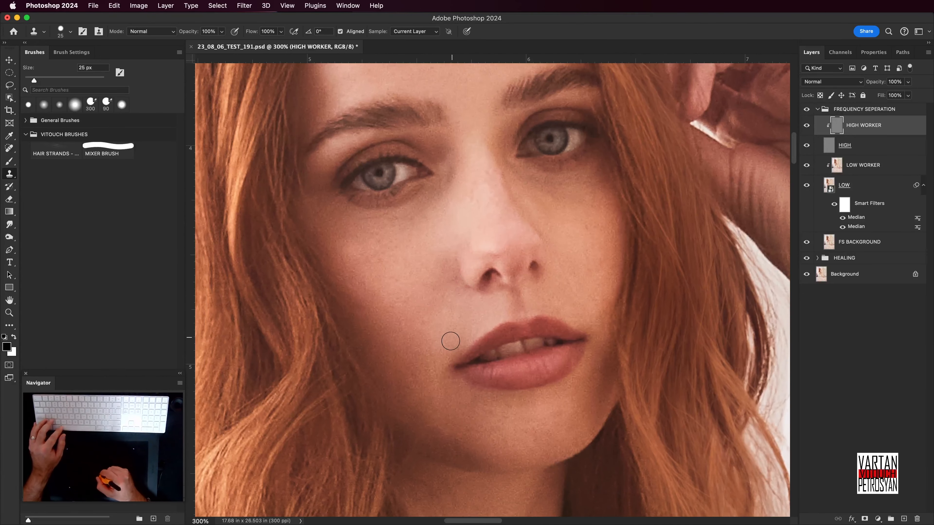
pyautogui.press('[')
pyautogui.press('[')
pyautogui.press('[')
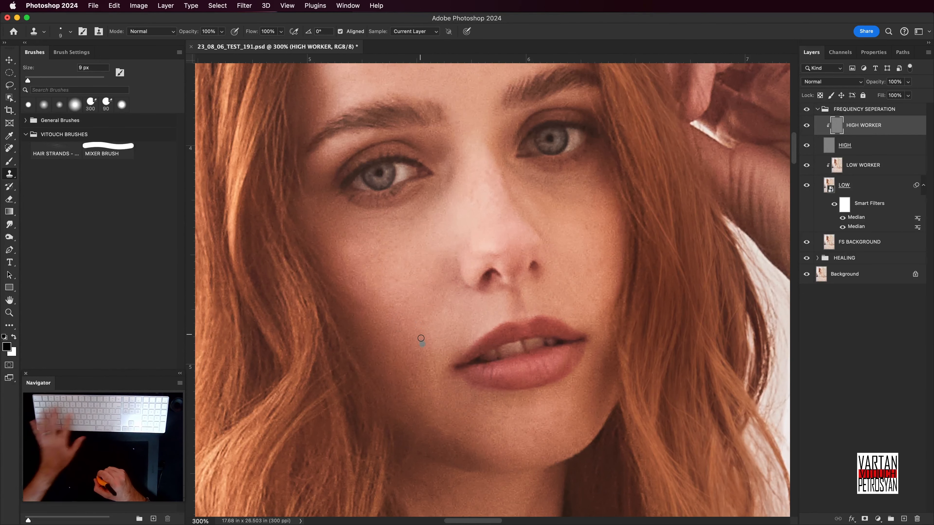
# - Clone clean skin texture over the small blemishes on the lower cheek beside the corner of the mouth
pyautogui.moveTo(422, 325); pyautogui.dragTo(437, 328)
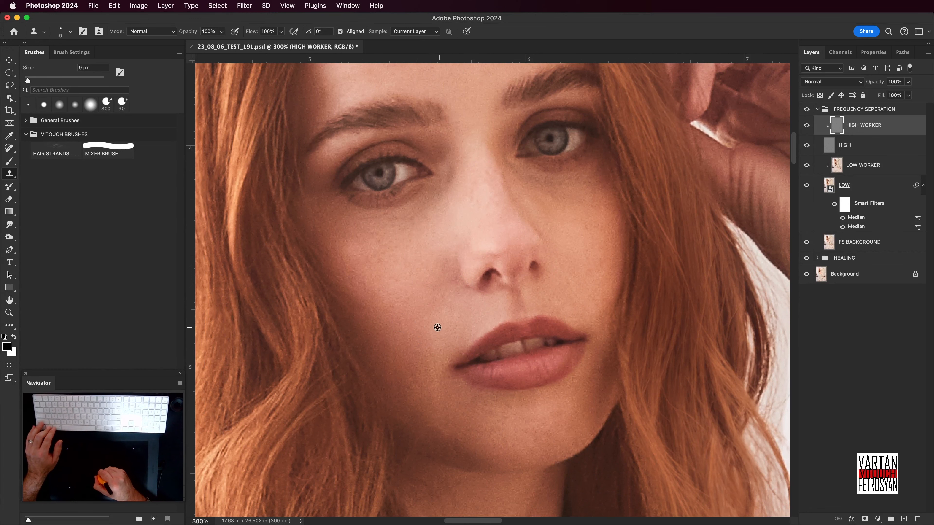
pyautogui.keyDown('alt'); pyautogui.click(438, 327); pyautogui.keyUp('alt')
pyautogui.click(420, 319)
# - Clone clean skin texture over the spots on the upper cheek beneath the eye on the image's left
pyautogui.moveTo(413, 270); pyautogui.dragTo(430, 299)
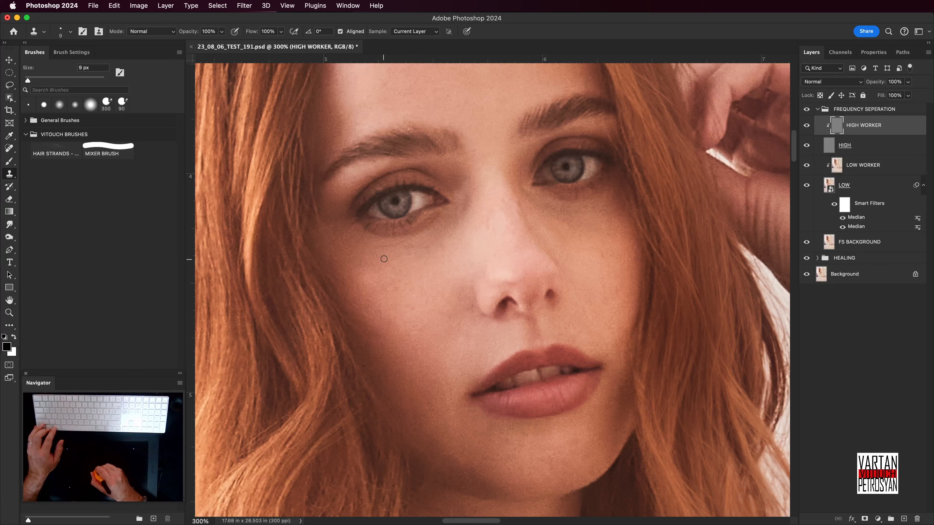
pyautogui.moveTo(417, 258); pyautogui.dragTo(416, 274)
pyautogui.keyDown('alt'); pyautogui.click(459, 259); pyautogui.keyUp('alt')
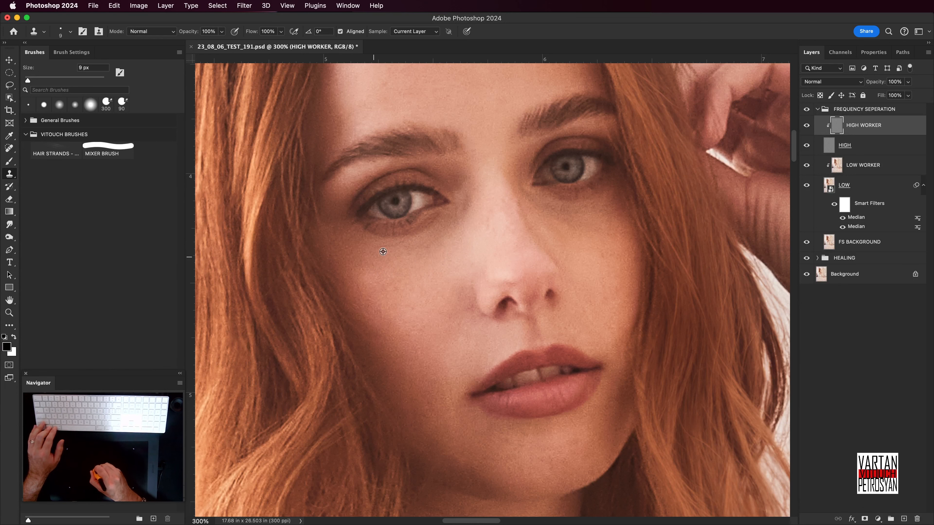
pyautogui.moveTo(383, 248); pyautogui.dragTo(399, 244)
pyautogui.keyDown('alt'); pyautogui.click(388, 260); pyautogui.keyUp('alt')
pyautogui.keyDown('alt'); pyautogui.click(417, 257); pyautogui.keyUp('alt')
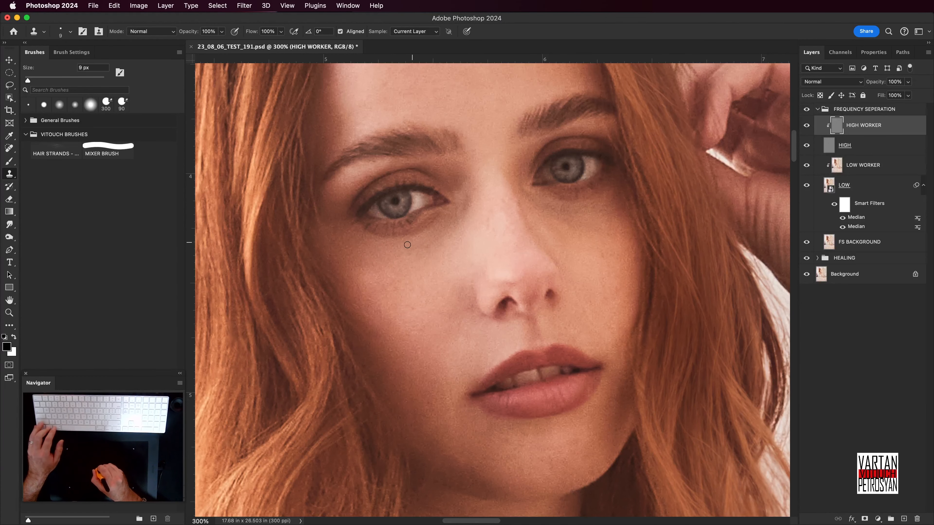
# - Duplicate the FS BACKGROUND layer and move the copy above HIGH WORKER in the FREQUENCY SEPERATION group
pyautogui.click(807, 145)
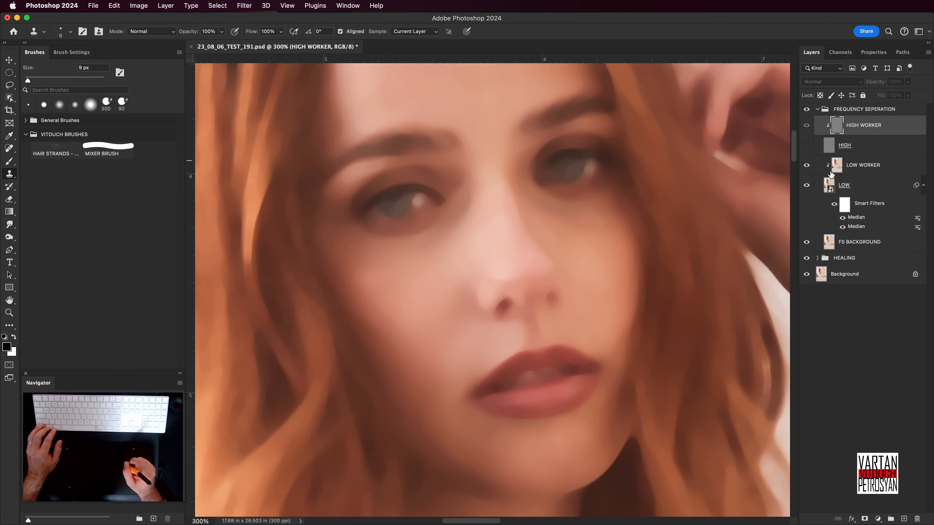
pyautogui.click(809, 145)
pyautogui.click(831, 238)
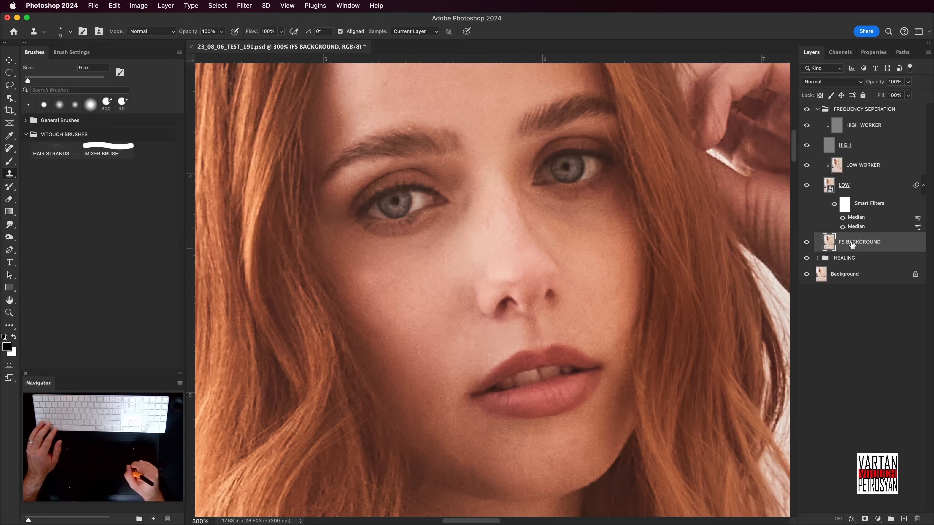
pyautogui.press('super+j')
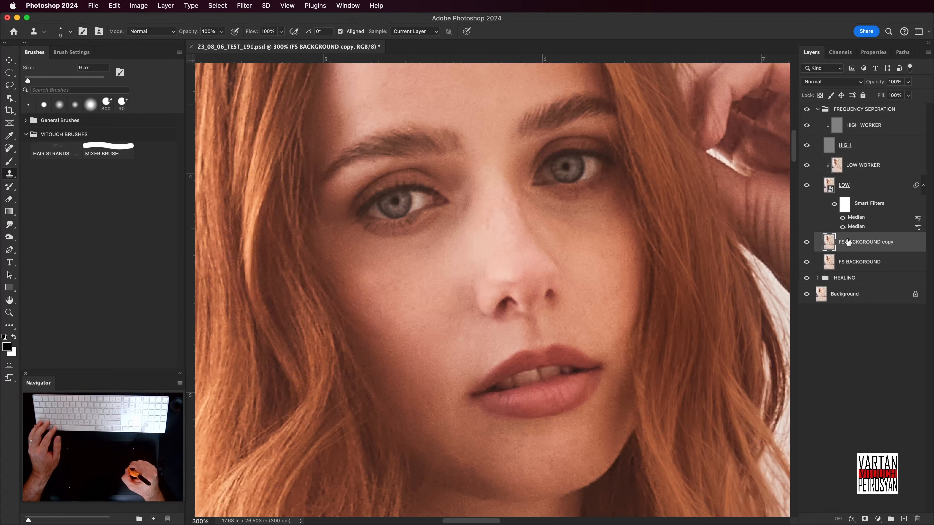
pyautogui.doubleClick(864, 241)
pyautogui.press('Return')
pyautogui.moveTo(894, 244); pyautogui.dragTo(868, 115)
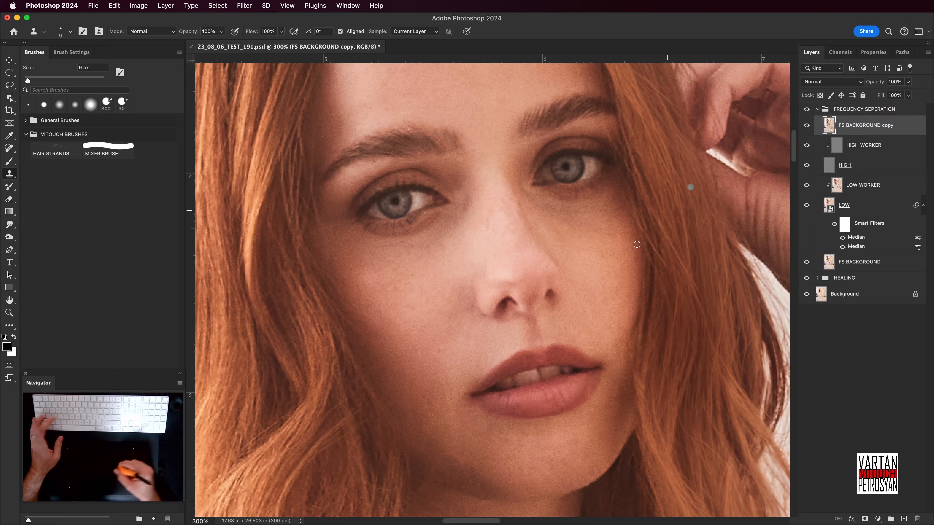
# - Try cloning the cheek directly on the FS BACKGROUND copy to compare it with the frequency separation retouch, and delete the copy
pyautogui.moveTo(412, 288); pyautogui.dragTo(424, 277)
pyautogui.keyDown('alt'); pyautogui.click(433, 275); pyautogui.keyUp('alt')
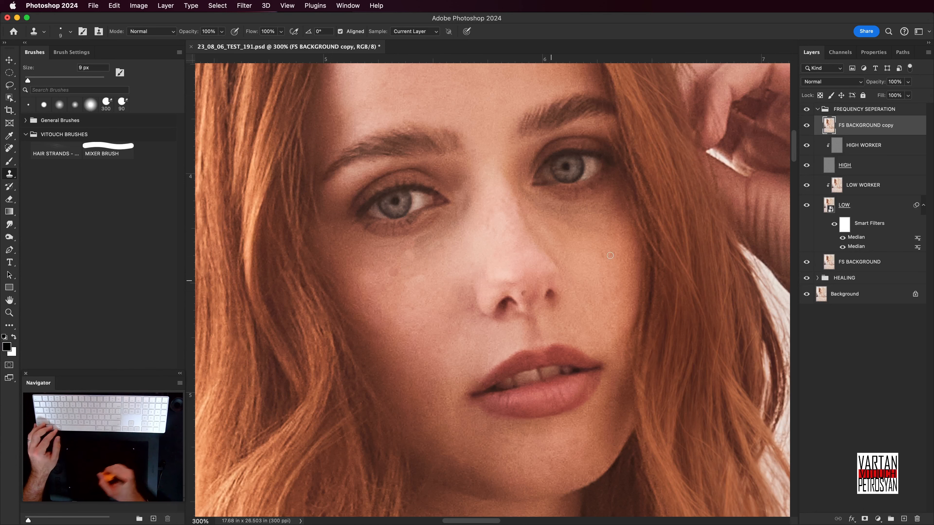
pyautogui.click(807, 126)
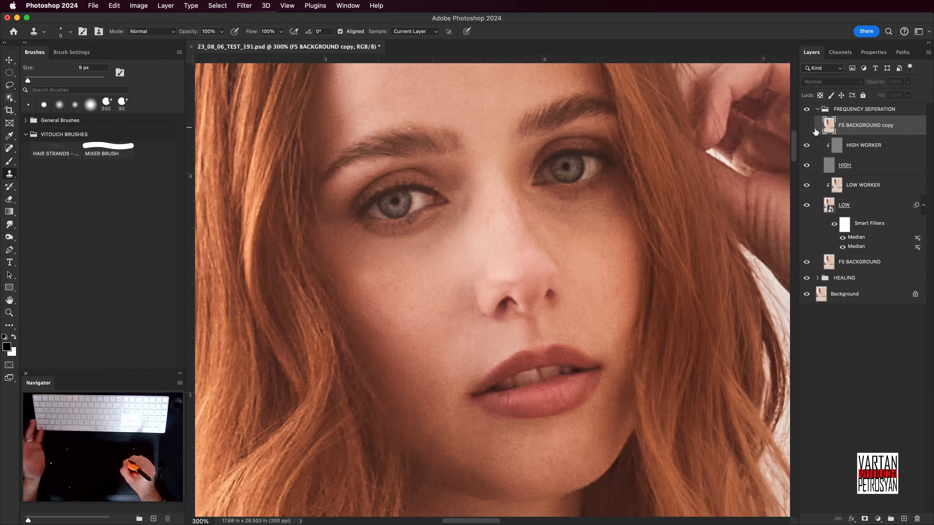
pyautogui.click(807, 126)
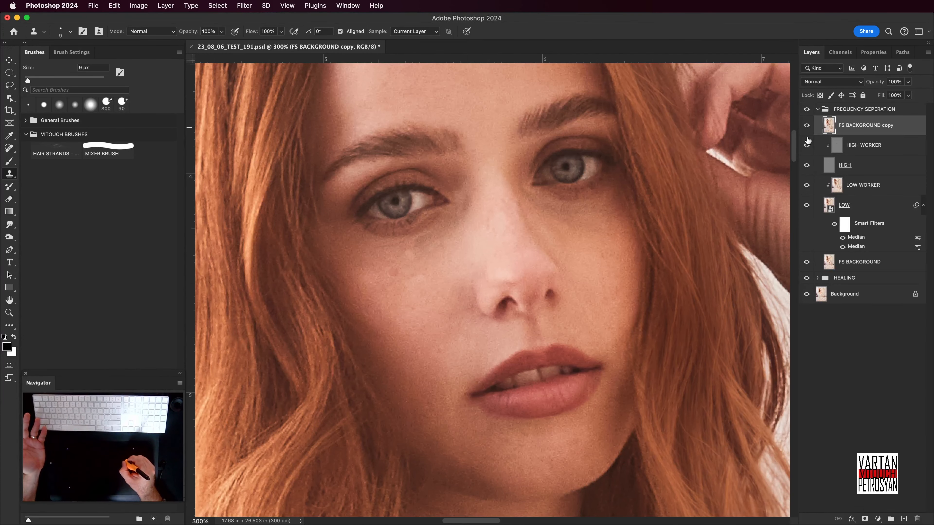
pyautogui.click(807, 126)
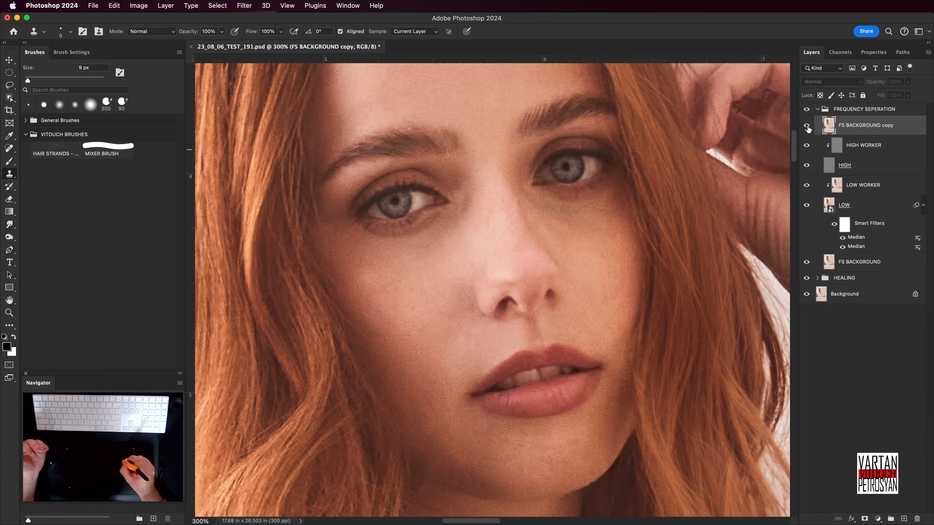
pyautogui.click(807, 126)
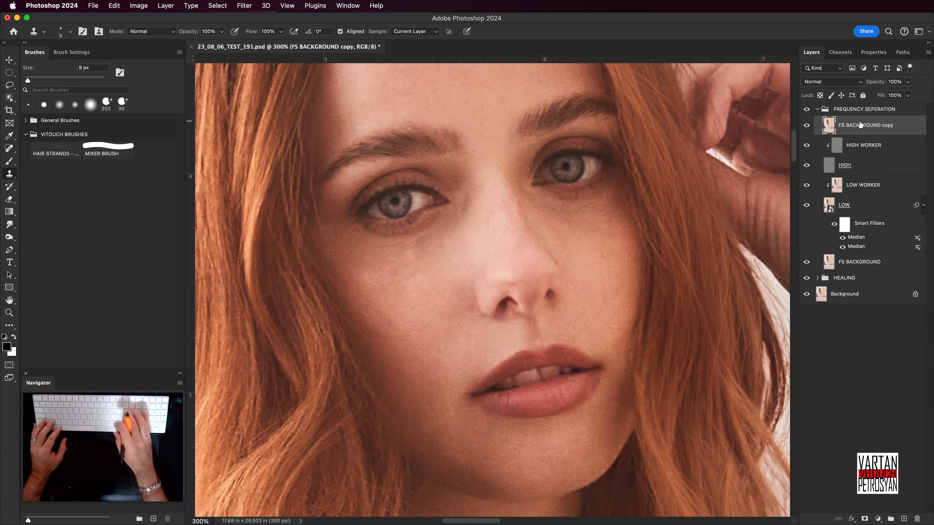
pyautogui.press('BackSpace')
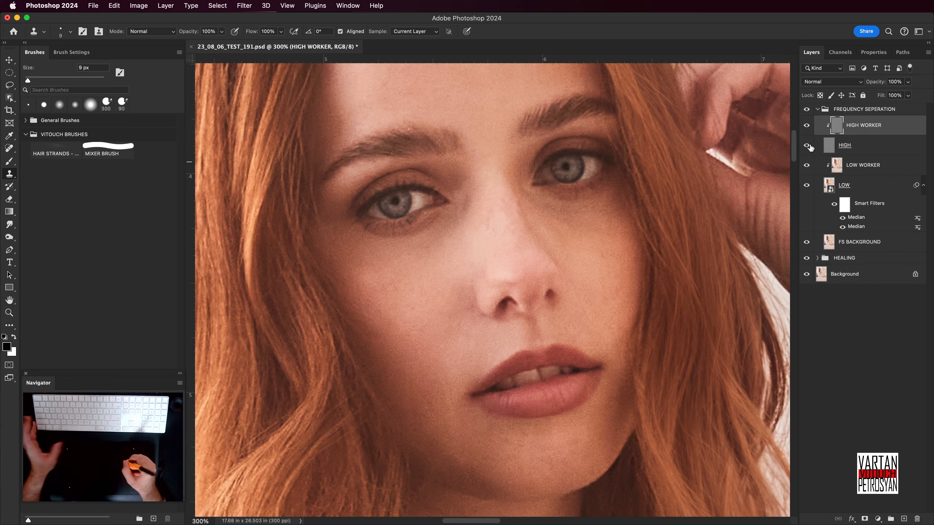
# - Clone clean skin texture over the small imperfections on the woman's forehead on the HIGH WORKER layer
pyautogui.moveTo(622, 280); pyautogui.dragTo(604, 316)
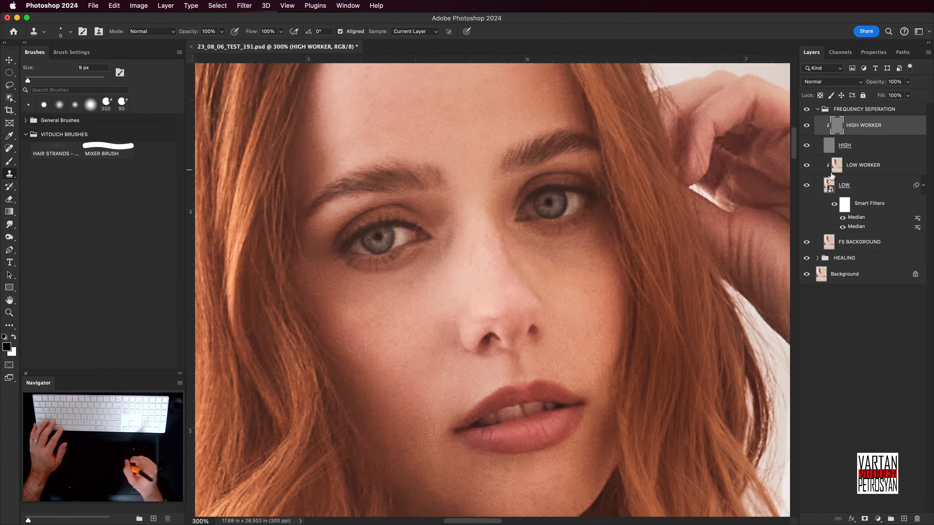
pyautogui.scroll(10, 637, 290)
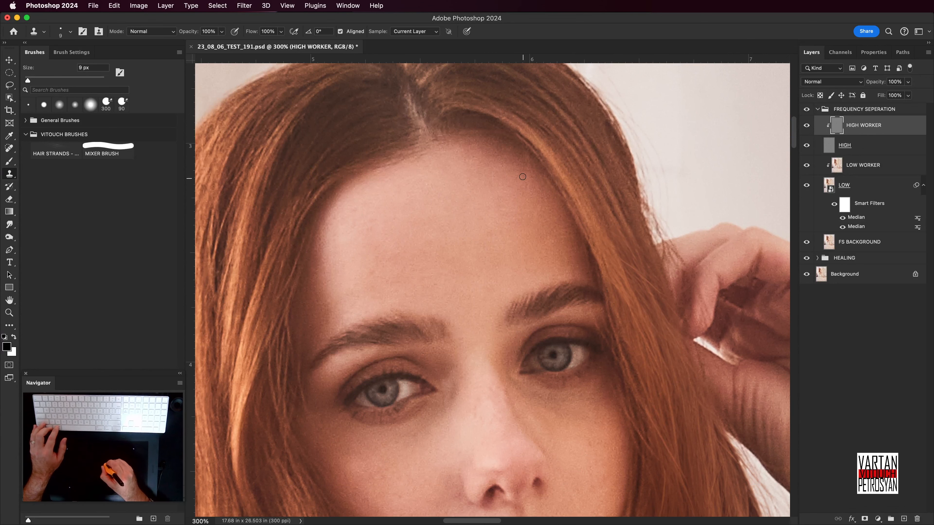
pyautogui.scroll(-15, 524, 214)
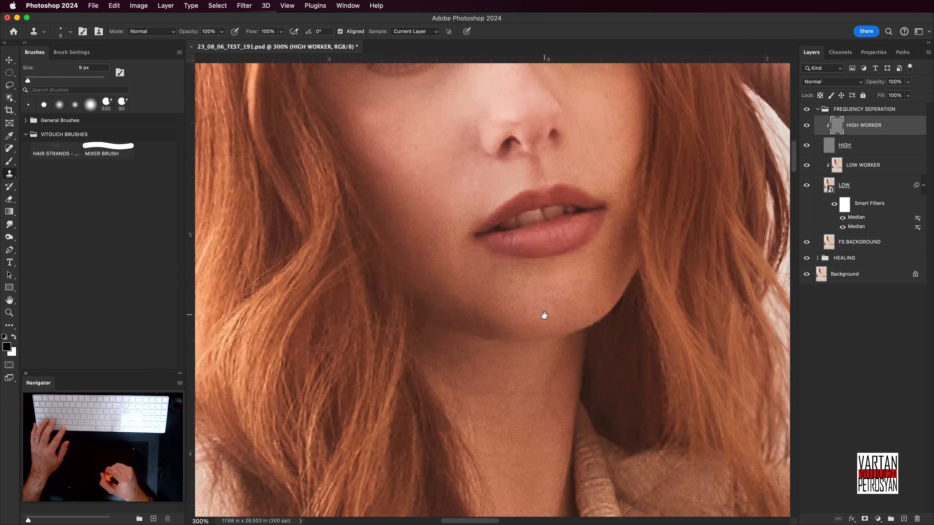
pyautogui.scroll(2, 521, 338)
pyautogui.scroll(3, 544, 253)
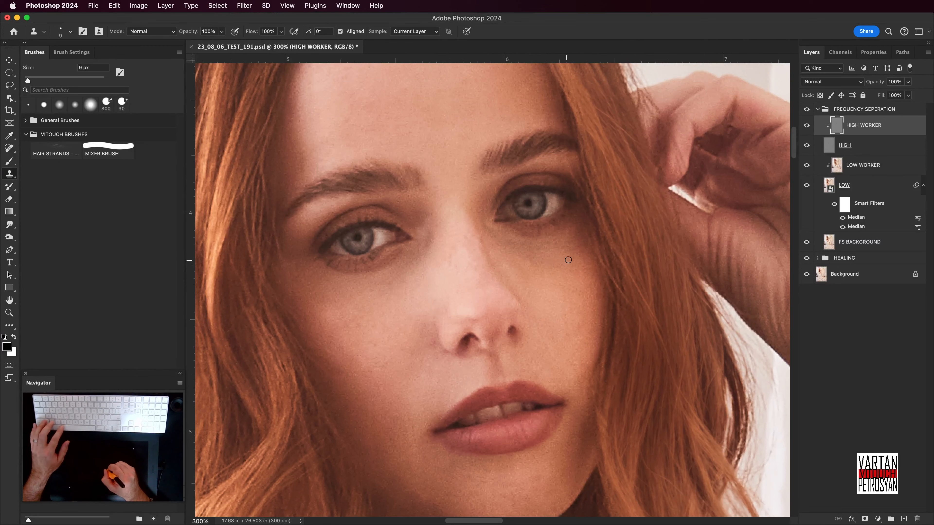
pyautogui.moveTo(508, 381); pyautogui.dragTo(539, 314)
pyautogui.moveTo(440, 289); pyautogui.dragTo(509, 440)
pyautogui.moveTo(488, 251); pyautogui.dragTo(497, 278)
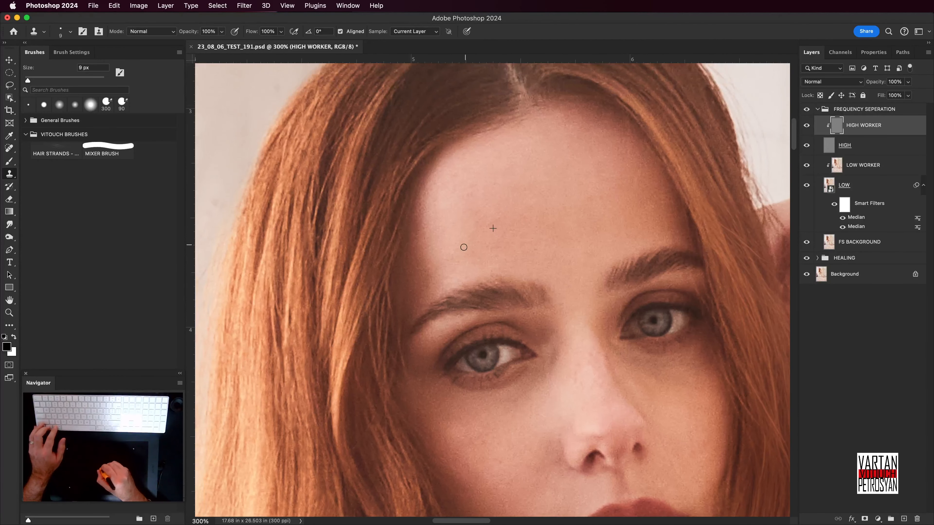
pyautogui.moveTo(483, 173); pyautogui.dragTo(506, 200)
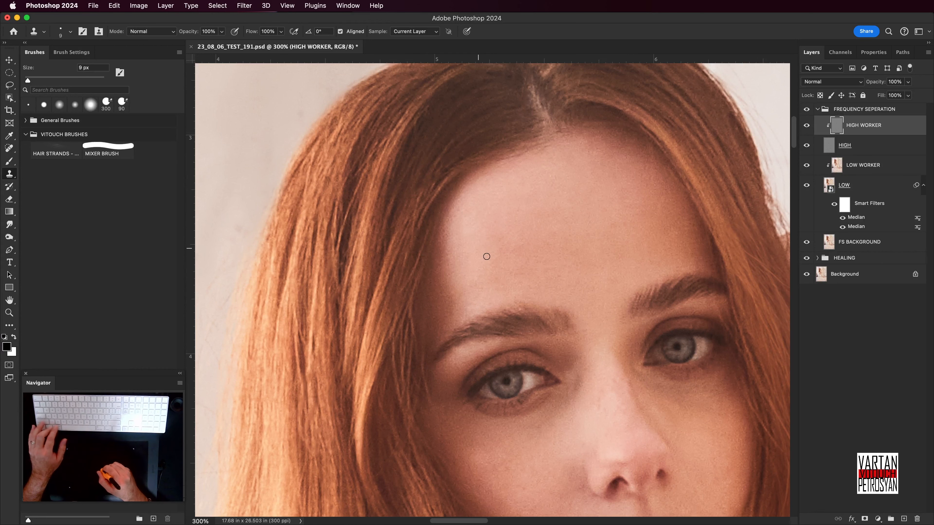
# - Clone wall texture over the stray hairs sticking out beside the raised hand
pyautogui.scroll(-5, 493, 258)
pyautogui.hscroll(3, 519, 287)
pyautogui.scroll(6, 536, 297)
pyautogui.hscroll(2, 536, 297)
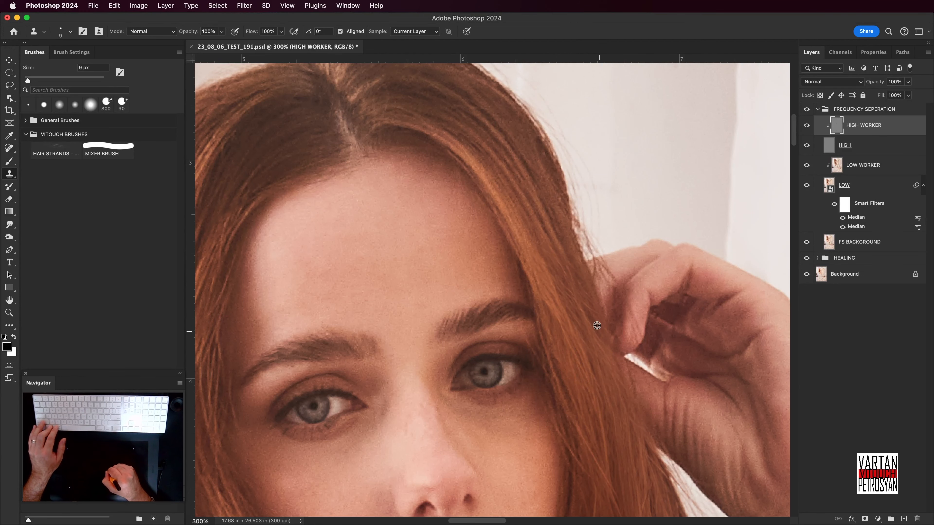
pyautogui.scroll(3, 589, 313)
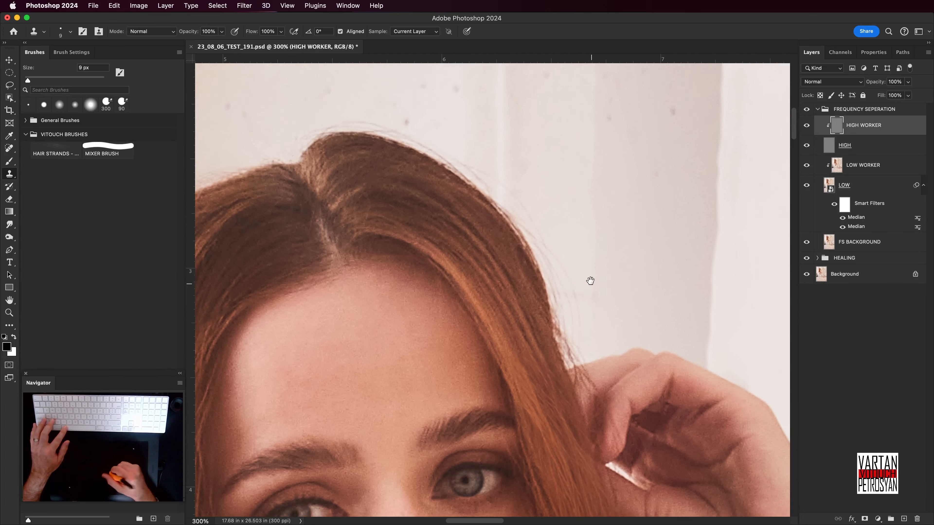
pyautogui.hscroll(1, 567, 298)
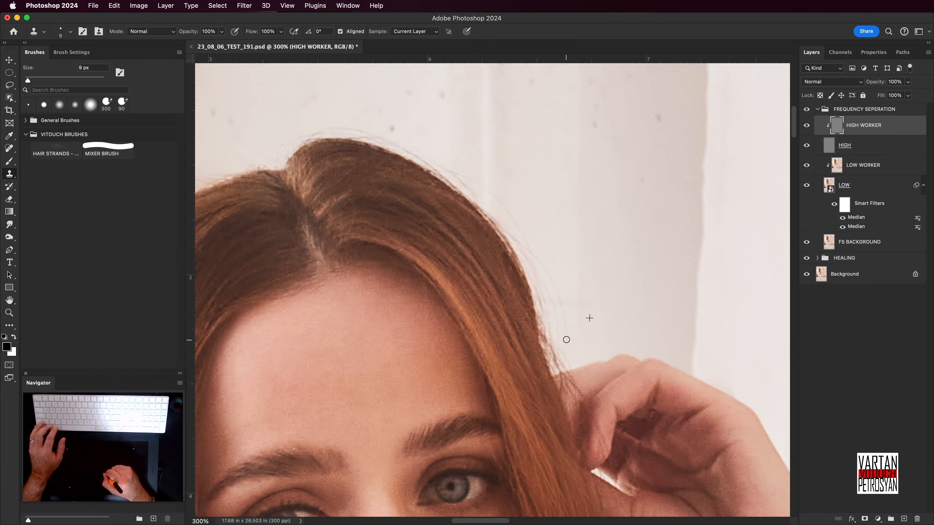
pyautogui.moveTo(565, 338); pyautogui.dragTo(570, 331)
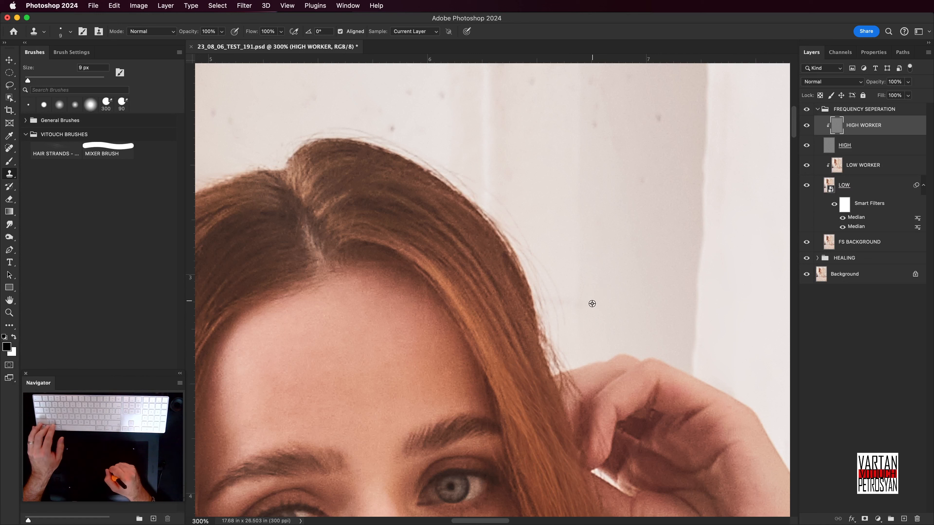
pyautogui.moveTo(569, 324)
pyautogui.mouseDown()
pyautogui.moveTo(545, 265)
pyautogui.moveTo(475, 175)
pyautogui.moveTo(554, 278)
pyautogui.mouseUp()
# - Clone wall texture over the flyaway hairs along the head's outline between the crown and the raised hand
pyautogui.moveTo(503, 237); pyautogui.dragTo(511, 250)
pyautogui.keyDown('alt'); pyautogui.click(504, 229); pyautogui.keyUp('alt')
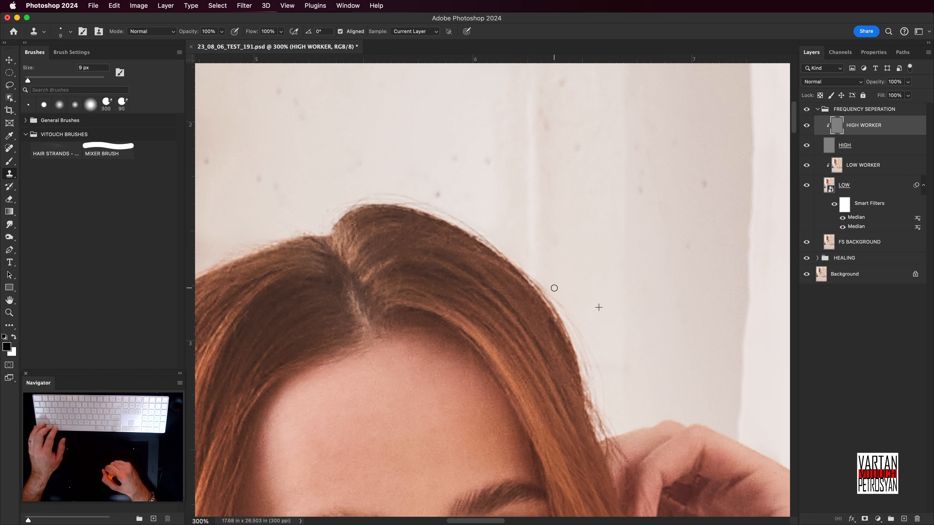
pyautogui.scroll(-5, 567, 241)
pyautogui.moveTo(607, 292)
pyautogui.mouseDown()
pyautogui.moveTo(606, 307)
pyautogui.moveTo(598, 276)
pyautogui.mouseUp()
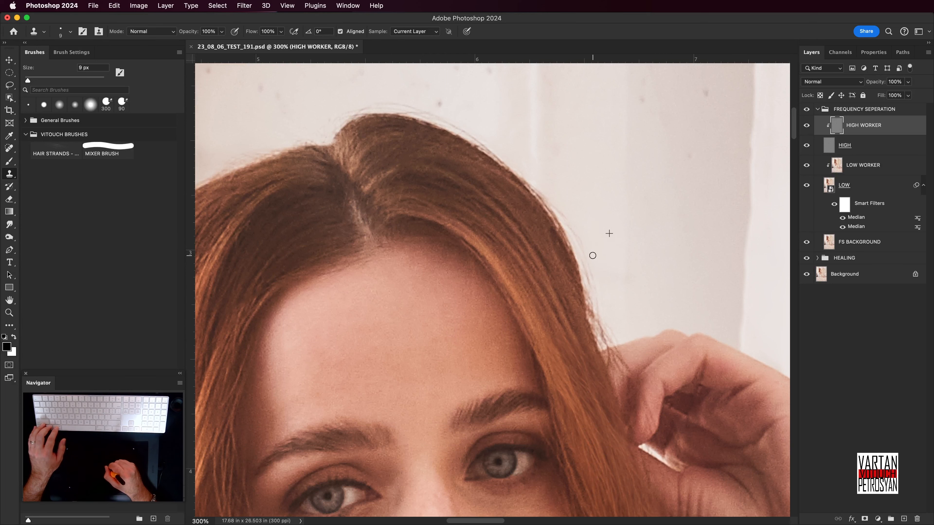
# - Enlarge the Clone Stamp brush to 15 px and clone wall texture over the loose hairs on the beige wall beside the long hair
pyautogui.scroll(8, 625, 305)
pyautogui.hscroll(-6, 625, 305)
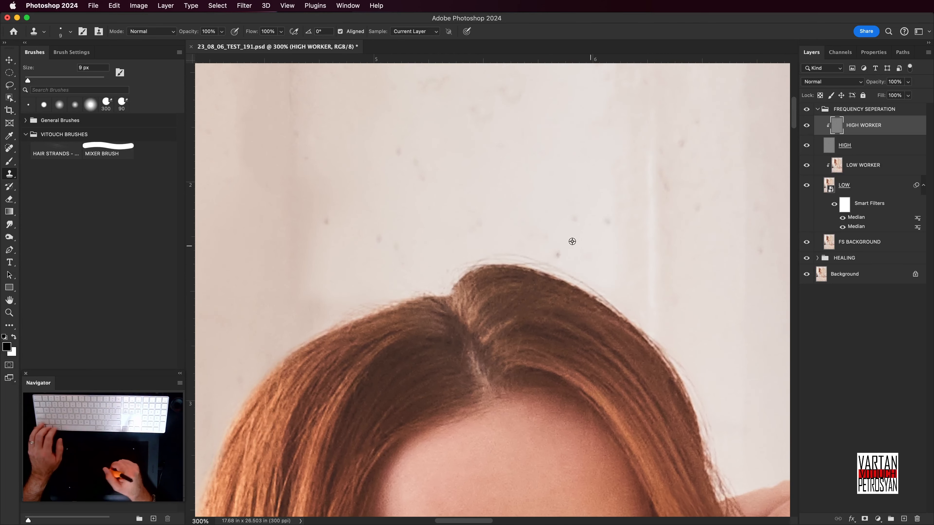
pyautogui.scroll(-8, 456, 258)
pyautogui.hscroll(-6, 456, 257)
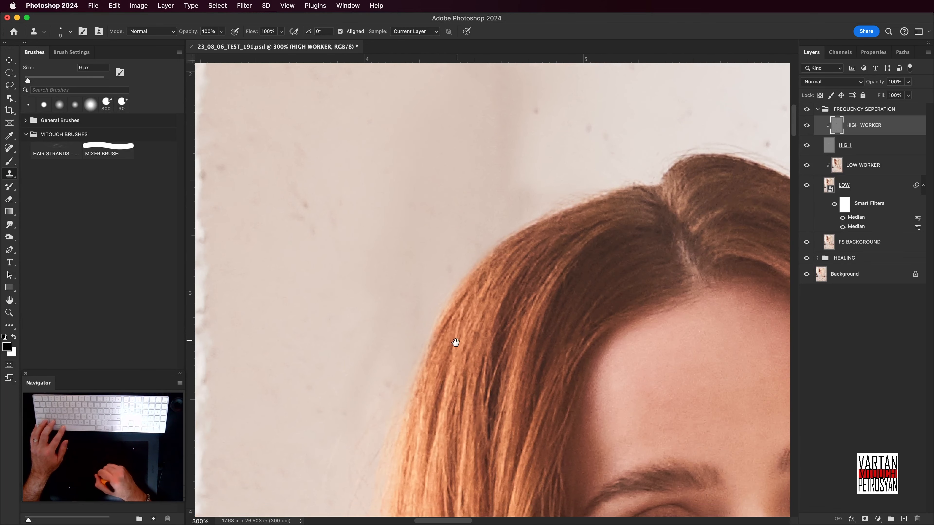
pyautogui.hscroll(-3, 368, 272)
pyautogui.scroll(-1, 368, 272)
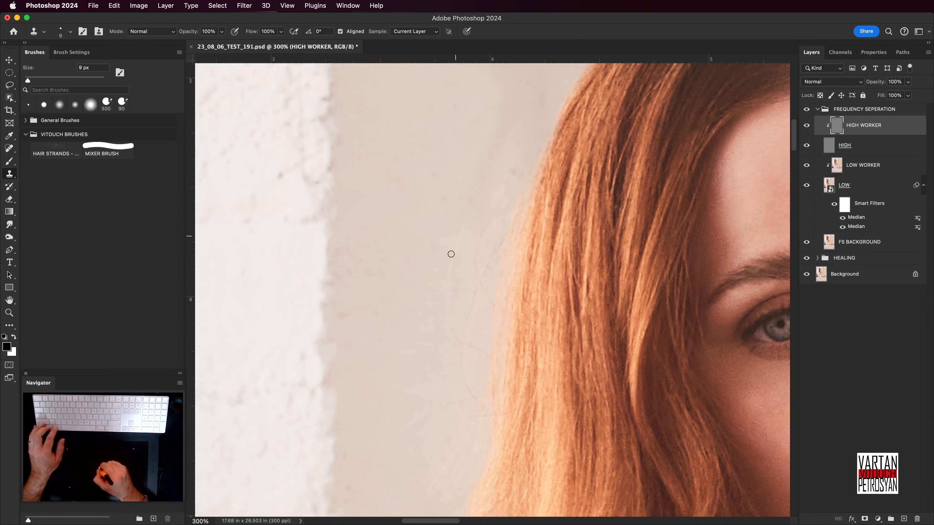
pyautogui.moveTo(422, 313); pyautogui.dragTo(408, 292)
pyautogui.press(']')
pyautogui.press(']')
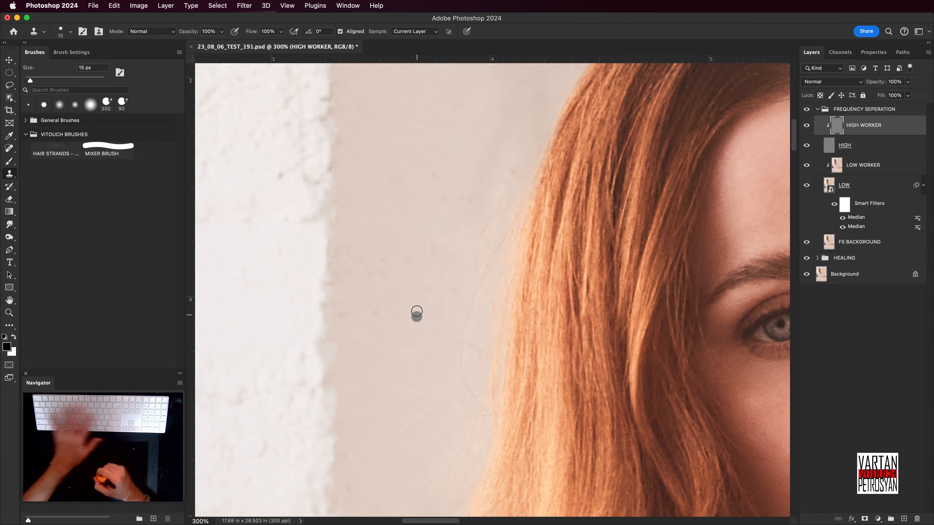
pyautogui.keyDown('alt'); pyautogui.click(429, 329); pyautogui.keyUp('alt')
pyautogui.moveTo(461, 339); pyautogui.dragTo(467, 364)
pyautogui.keyDown('alt'); pyautogui.click(428, 356); pyautogui.keyUp('alt')
pyautogui.moveTo(435, 390)
pyautogui.mouseDown()
pyautogui.moveTo(459, 319)
pyautogui.moveTo(445, 353)
pyautogui.mouseUp()
# - Clone clean wall texture over the flyaway strands closest to the hair's outer edge at about eye level
pyautogui.moveTo(488, 316); pyautogui.dragTo(488, 319)
pyautogui.moveTo(484, 315); pyautogui.dragTo(490, 370)
pyautogui.keyDown('alt'); pyautogui.click(471, 257); pyautogui.keyUp('alt')
pyautogui.moveTo(492, 244)
pyautogui.mouseDown()
pyautogui.moveTo(510, 267)
pyautogui.moveTo(511, 328)
pyautogui.mouseUp()
pyautogui.keyDown('alt'); pyautogui.click(455, 251); pyautogui.keyUp('alt')
pyautogui.keyDown('alt'); pyautogui.click(487, 259); pyautogui.keyUp('alt')
pyautogui.keyDown('alt'); pyautogui.click(490, 289); pyautogui.keyUp('alt')
pyautogui.moveTo(513, 332); pyautogui.dragTo(512, 336)
pyautogui.keyDown('alt'); pyautogui.click(468, 260); pyautogui.keyUp('alt')
# - Clean the hair outline from the temple down to cheek height by cloning wall texture over the protruding strands
pyautogui.moveTo(528, 259); pyautogui.dragTo(511, 281)
pyautogui.keyDown('alt'); pyautogui.click(514, 255); pyautogui.keyUp('alt')
pyautogui.moveTo(540, 223); pyautogui.dragTo(536, 218)
pyautogui.moveTo(522, 181)
pyautogui.mouseDown()
pyautogui.moveTo(514, 236)
pyautogui.moveTo(531, 241)
pyautogui.mouseUp()
pyautogui.keyDown('alt'); pyautogui.click(527, 216); pyautogui.keyUp('alt')
pyautogui.keyDown('alt'); pyautogui.click(517, 259); pyautogui.keyUp('alt')
pyautogui.moveTo(517, 314)
pyautogui.mouseDown()
pyautogui.moveTo(517, 326)
pyautogui.moveTo(518, 224)
pyautogui.mouseUp()
pyautogui.keyDown('alt'); pyautogui.click(485, 339); pyautogui.keyUp('alt')
pyautogui.moveTo(506, 318)
pyautogui.mouseDown()
pyautogui.moveTo(501, 328)
pyautogui.moveTo(516, 347)
pyautogui.mouseUp()
pyautogui.keyDown('alt'); pyautogui.click(498, 327); pyautogui.keyUp('alt')
pyautogui.moveTo(497, 354)
pyautogui.mouseDown()
pyautogui.moveTo(525, 300)
pyautogui.moveTo(534, 319)
pyautogui.moveTo(520, 350)
pyautogui.moveTo(511, 226)
pyautogui.mouseUp()
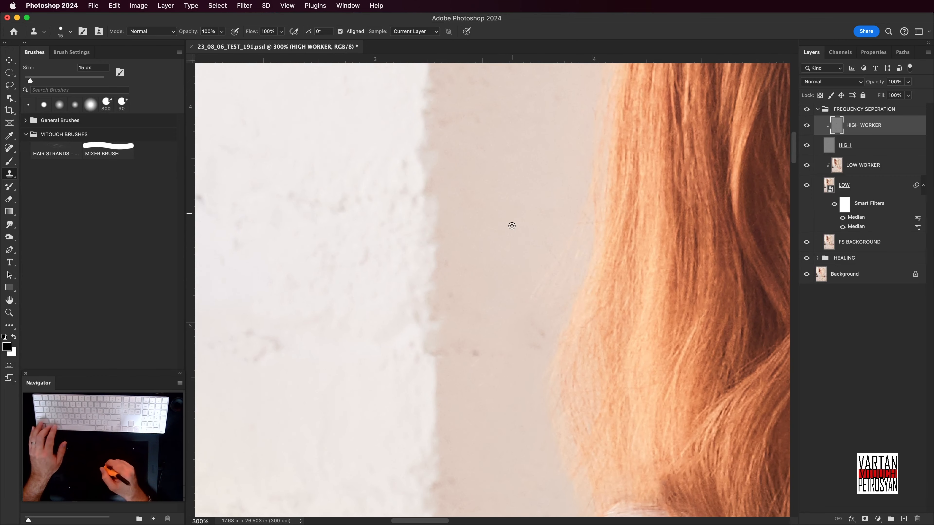
# - Clone wall texture over the wispy hairs and the dark wall mark beside the lower hair above the shoulder
pyautogui.moveTo(538, 290); pyautogui.dragTo(522, 306)
pyautogui.moveTo(561, 256); pyautogui.dragTo(559, 259)
pyautogui.keyDown('alt'); pyautogui.click(525, 244); pyautogui.keyUp('alt')
pyautogui.moveTo(558, 261); pyautogui.dragTo(544, 266)
pyautogui.keyDown('alt'); pyautogui.click(542, 261); pyautogui.keyUp('alt')
pyautogui.moveTo(578, 225)
pyautogui.mouseDown()
pyautogui.moveTo(579, 259)
pyautogui.moveTo(555, 316)
pyautogui.mouseUp()
pyautogui.keyDown('alt'); pyautogui.click(577, 194); pyautogui.keyUp('alt')
pyautogui.keyDown('alt'); pyautogui.click(574, 207); pyautogui.keyUp('alt')
pyautogui.moveTo(545, 353); pyautogui.dragTo(556, 135)
pyautogui.keyDown('alt'); pyautogui.click(584, 211); pyautogui.keyUp('alt')
pyautogui.moveTo(574, 179); pyautogui.dragTo(577, 215)
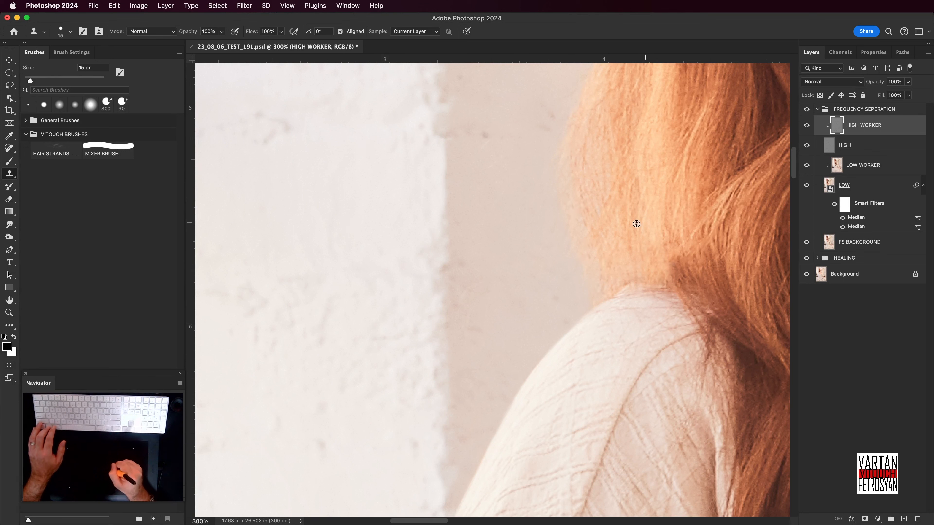
pyautogui.scroll(3, 553, 223)
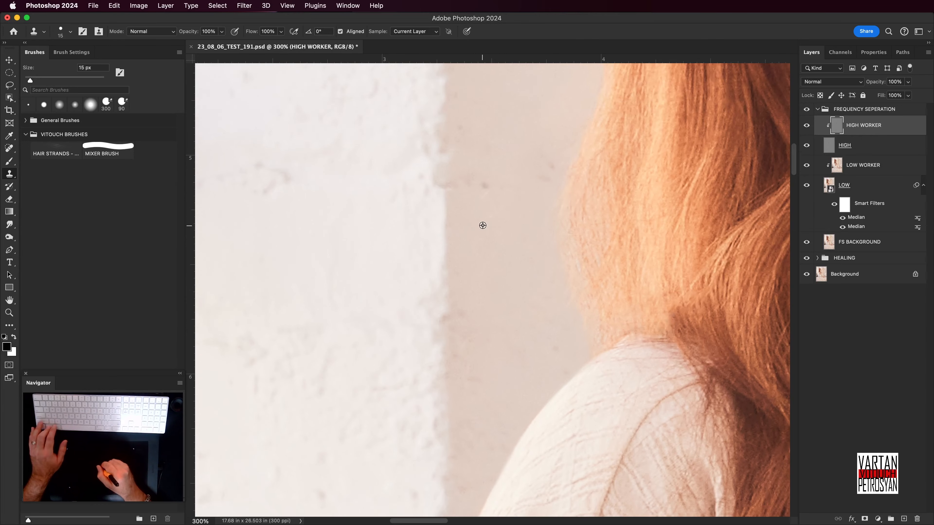
pyautogui.scroll(7, 530, 228)
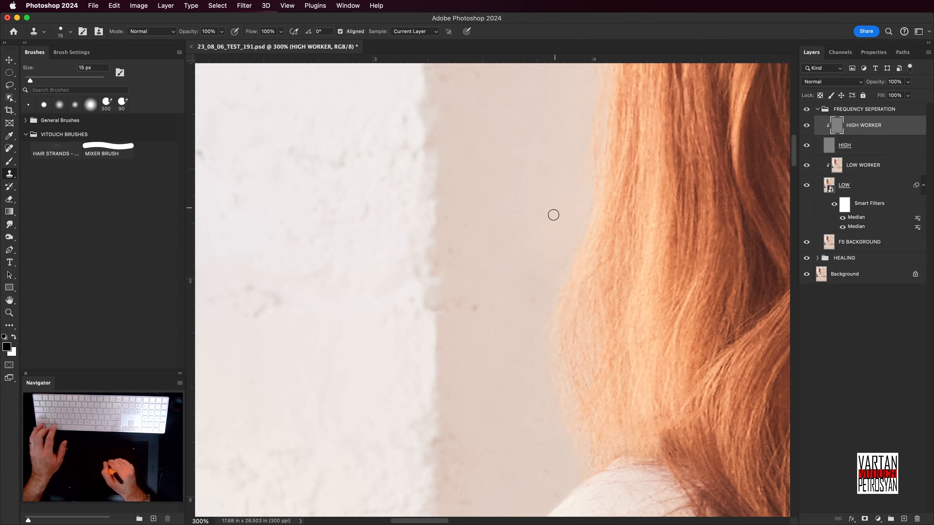
# - Reduce the Clone Stamp brush to 7 px and clone fabric texture over fine hair-like lines on the blouse around the sleeve seam
pyautogui.scroll(-18, 531, 275)
pyautogui.hscroll(11, 532, 275)
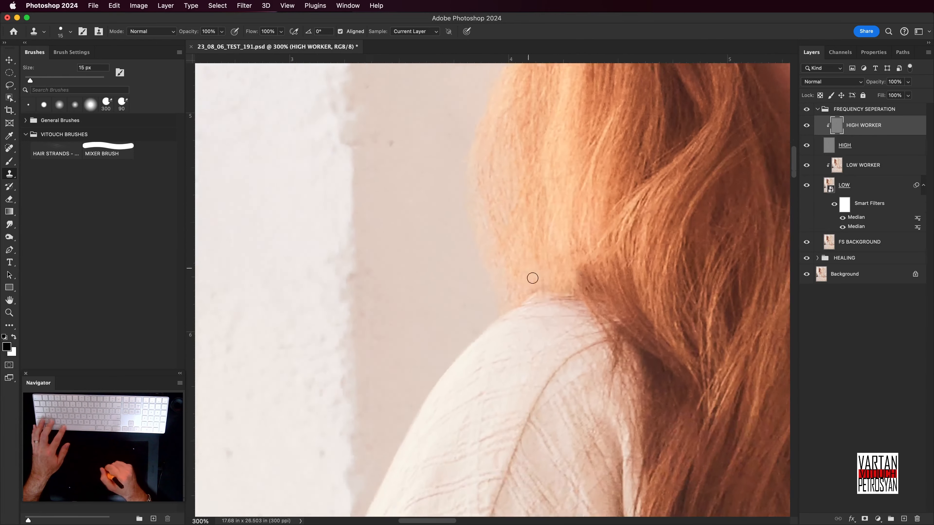
pyautogui.scroll(-10, 520, 288)
pyautogui.hscroll(-6, 521, 288)
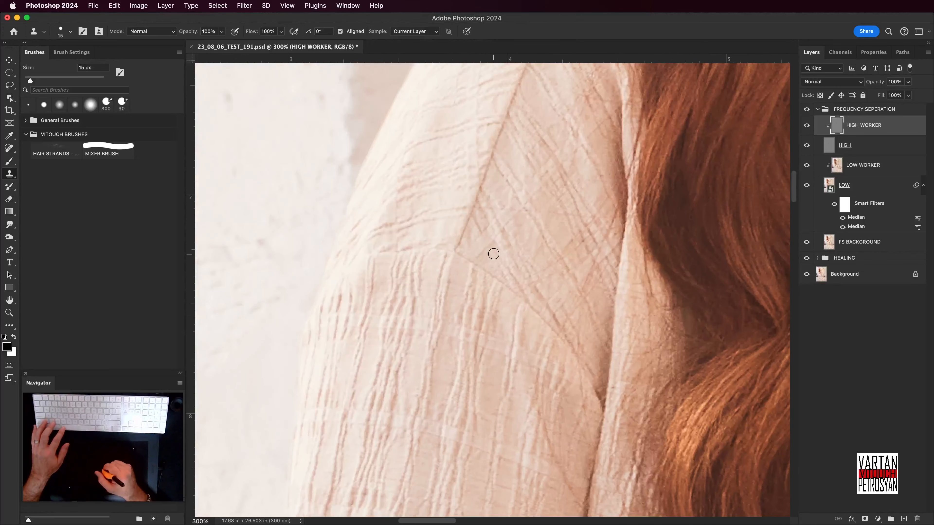
pyautogui.moveTo(518, 273); pyautogui.dragTo(485, 319)
pyautogui.press('[')
pyautogui.press('[')
pyautogui.press('[')
pyautogui.press('[')
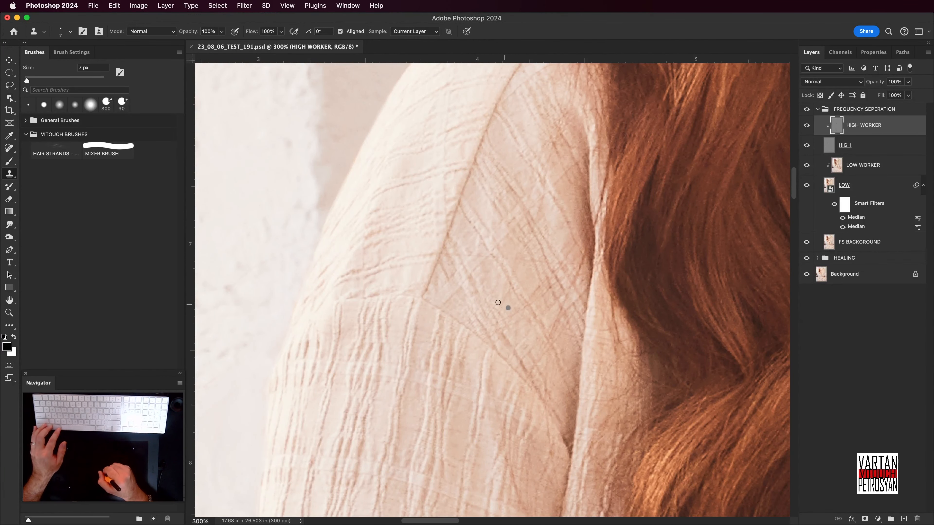
pyautogui.press('super+equal')
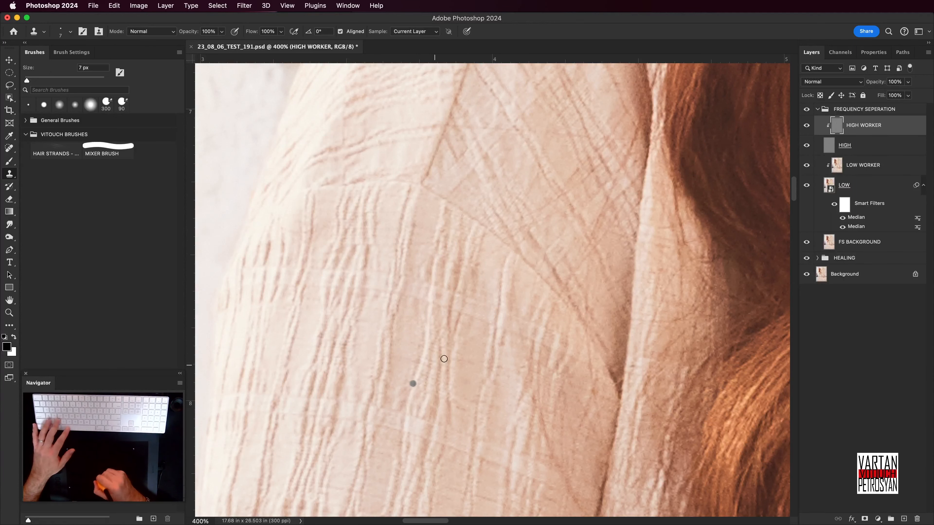
pyautogui.scroll(1, 467, 355)
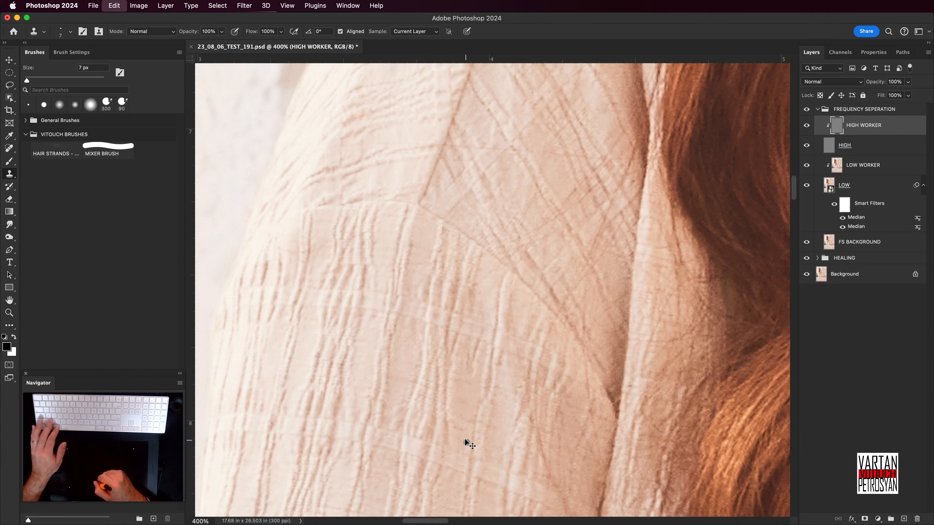
# - Clone clean fabric over the crossing lines in the blouse panel between the sleeve seam and the hair
pyautogui.scroll(3, 484, 344)
pyautogui.hscroll(1, 484, 344)
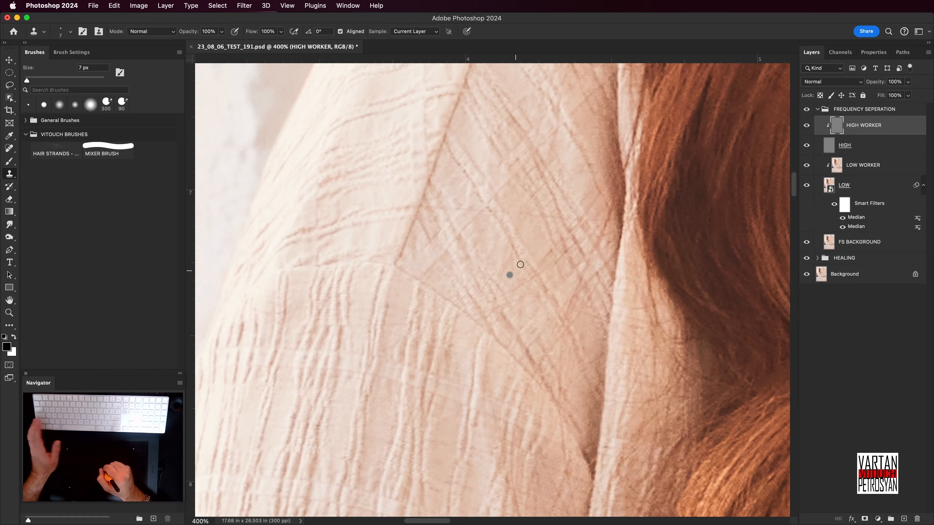
pyautogui.scroll(3, 519, 272)
pyautogui.hscroll(2, 519, 272)
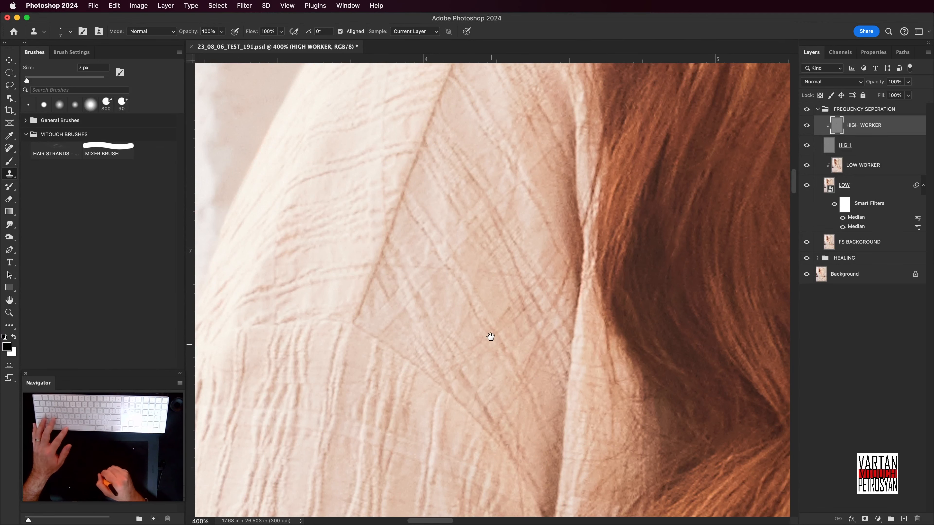
pyautogui.scroll(-3, 491, 336)
pyautogui.hscroll(-1, 490, 336)
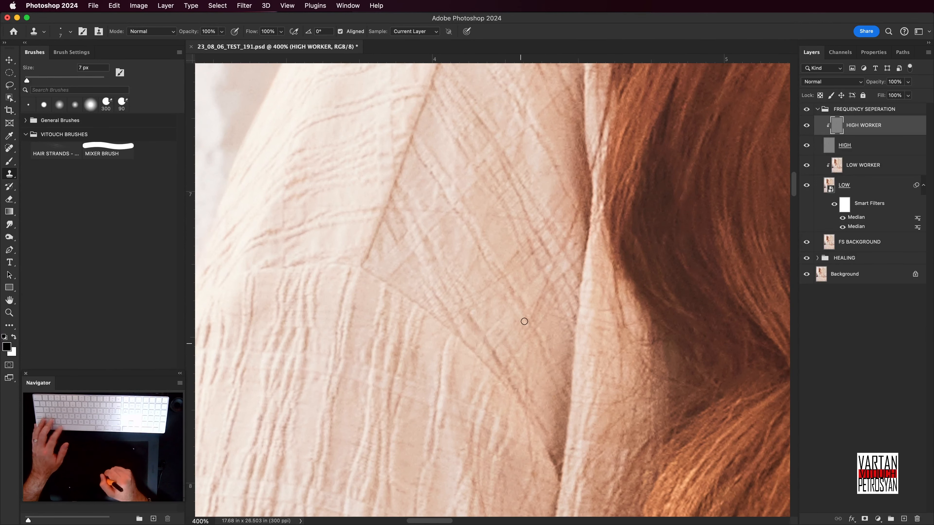
pyautogui.scroll(6, 524, 322)
pyautogui.hscroll(-1, 524, 322)
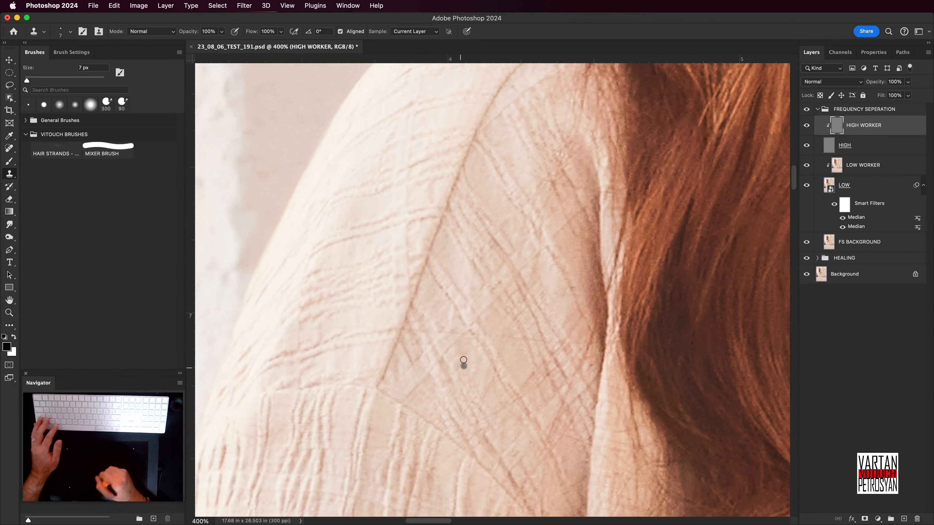
# - Clone fabric texture over the stray lines running alongside the slanted sleeve seam of the blouse
pyautogui.scroll(-2, 513, 313)
pyautogui.hscroll(-3, 513, 313)
pyautogui.hscroll(-1, 529, 308)
pyautogui.scroll(-1, 529, 307)
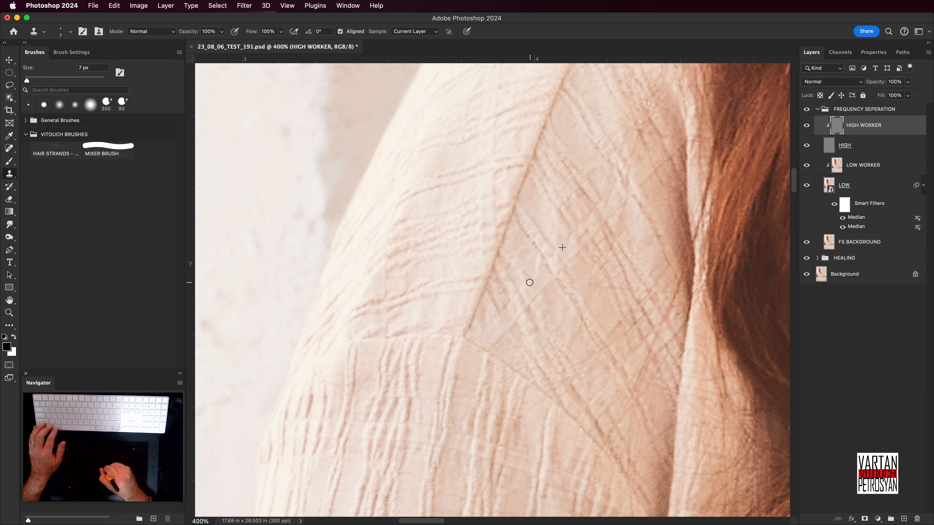
pyautogui.hscroll(-2, 519, 269)
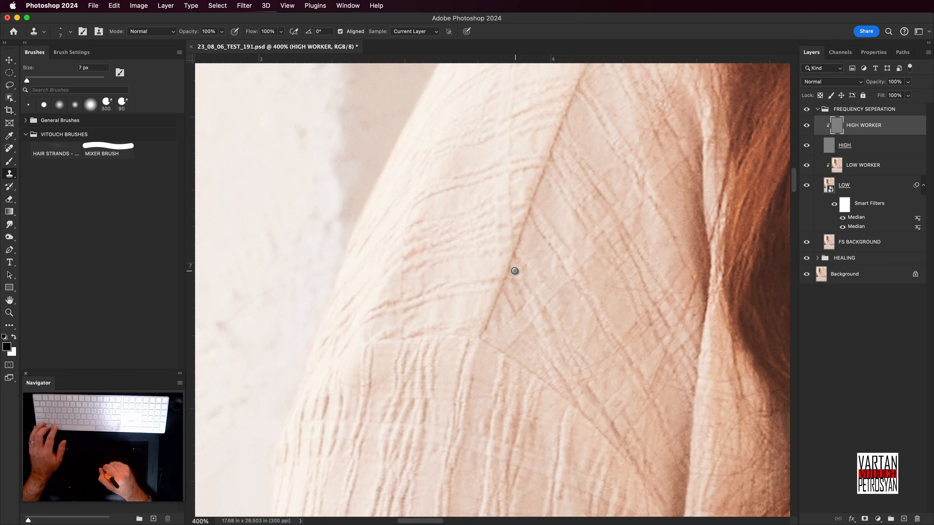
pyautogui.moveTo(532, 267); pyautogui.dragTo(579, 248)
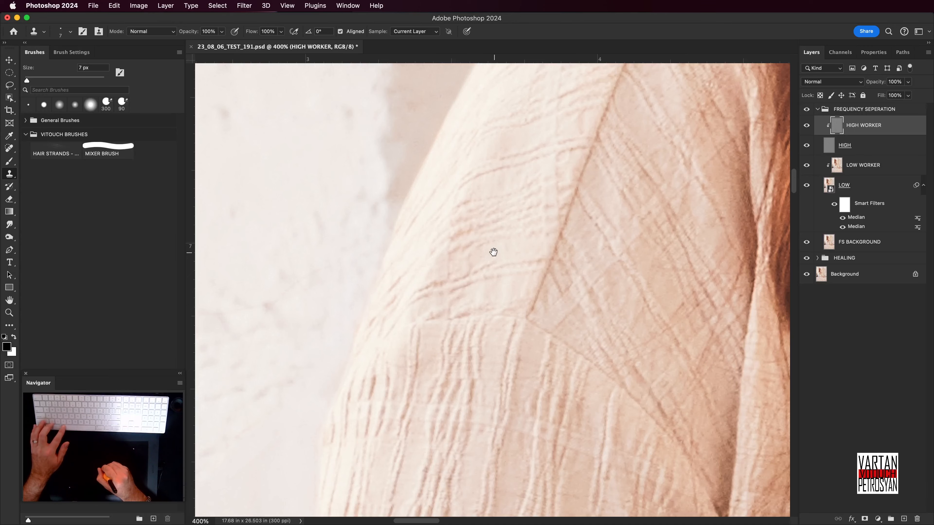
pyautogui.moveTo(493, 252)
pyautogui.mouseDown()
pyautogui.moveTo(519, 247)
pyautogui.moveTo(486, 254)
pyautogui.mouseUp()
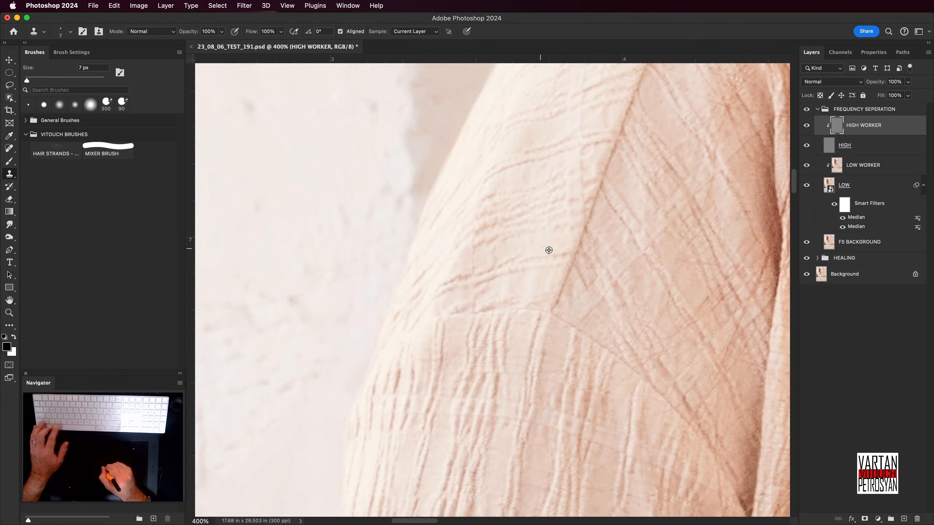
pyautogui.moveTo(621, 261); pyautogui.dragTo(489, 259)
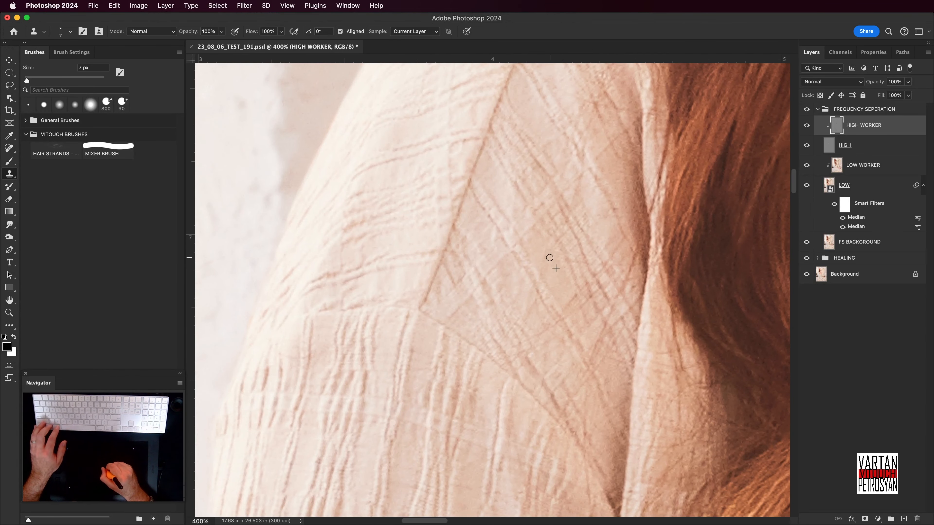
# - Resample nearby fabric repeatedly and clone over the remaining diagonal lines in the middle of the blouse panel
pyautogui.moveTo(555, 299)
pyautogui.mouseDown()
pyautogui.moveTo(561, 274)
pyautogui.moveTo(538, 245)
pyautogui.moveTo(536, 268)
pyautogui.moveTo(517, 282)
pyautogui.moveTo(578, 221)
pyautogui.moveTo(549, 226)
pyautogui.mouseUp()
pyautogui.keyDown('alt'); pyautogui.click(532, 257); pyautogui.keyUp('alt')
pyautogui.keyDown('alt'); pyautogui.click(527, 248); pyautogui.keyUp('alt')
pyautogui.keyDown('alt'); pyautogui.click(547, 249); pyautogui.keyUp('alt')
pyautogui.keyDown('alt'); pyautogui.click(558, 208); pyautogui.keyUp('alt')
pyautogui.moveTo(588, 180); pyautogui.dragTo(552, 244)
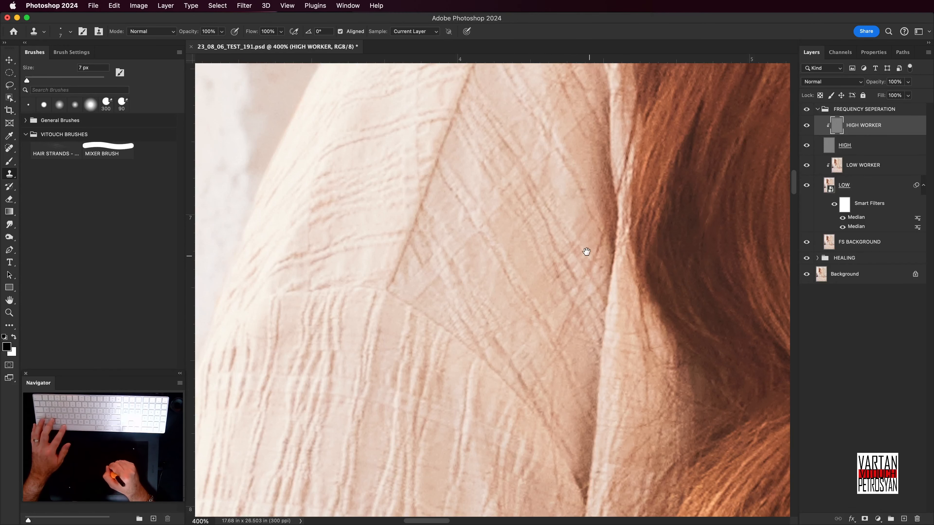
# - Clone fabric texture over small flaws in the sleeve pleats just below the shoulder seam, undoing the first stroke
pyautogui.moveTo(585, 250); pyautogui.dragTo(587, 180)
pyautogui.moveTo(466, 286)
pyautogui.mouseDown()
pyautogui.moveTo(451, 300)
pyautogui.moveTo(534, 293)
pyautogui.mouseUp()
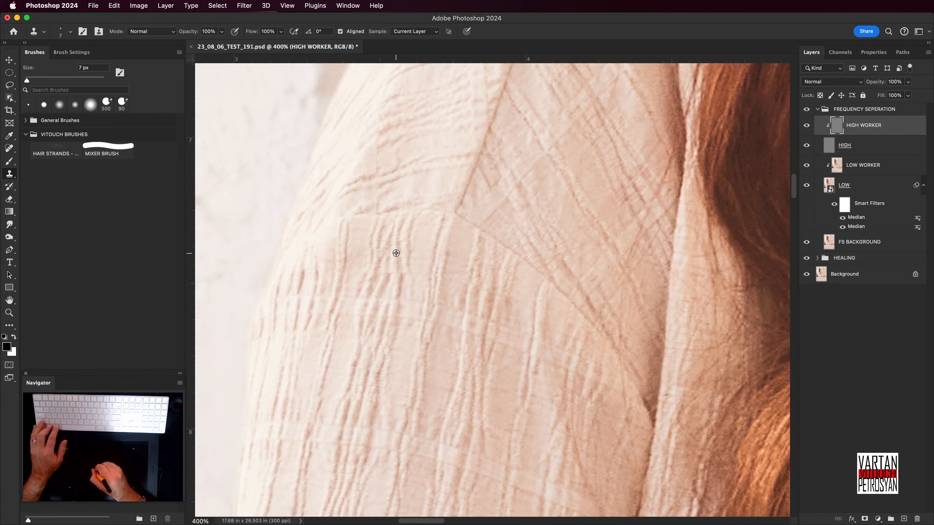
pyautogui.moveTo(399, 243); pyautogui.dragTo(414, 231)
pyautogui.press('super+z')
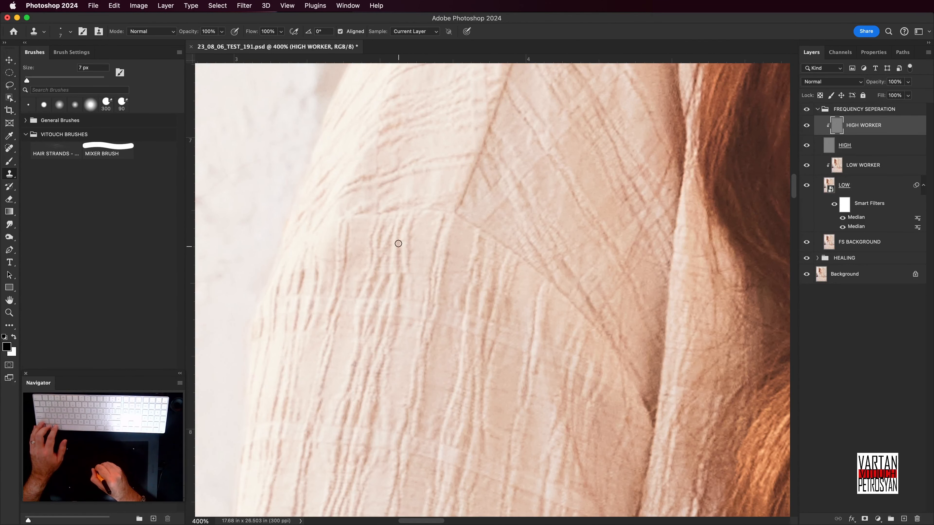
pyautogui.hscroll(-4, 398, 245)
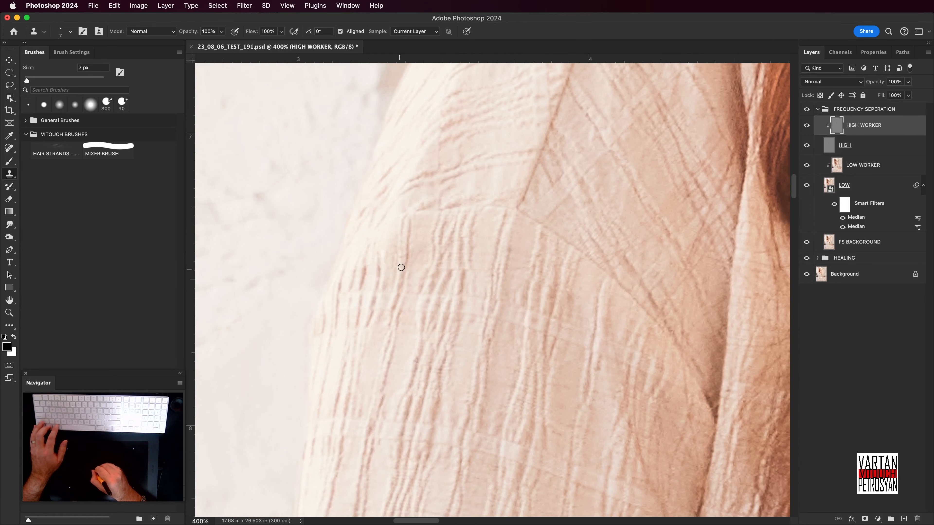
pyautogui.hscroll(6, 402, 261)
pyautogui.keyDown('alt'); pyautogui.click(422, 256); pyautogui.keyUp('alt')
pyautogui.moveTo(426, 244); pyautogui.dragTo(421, 276)
pyautogui.keyDown('alt'); pyautogui.click(480, 249); pyautogui.keyUp('alt')
pyautogui.moveTo(483, 238); pyautogui.dragTo(482, 240)
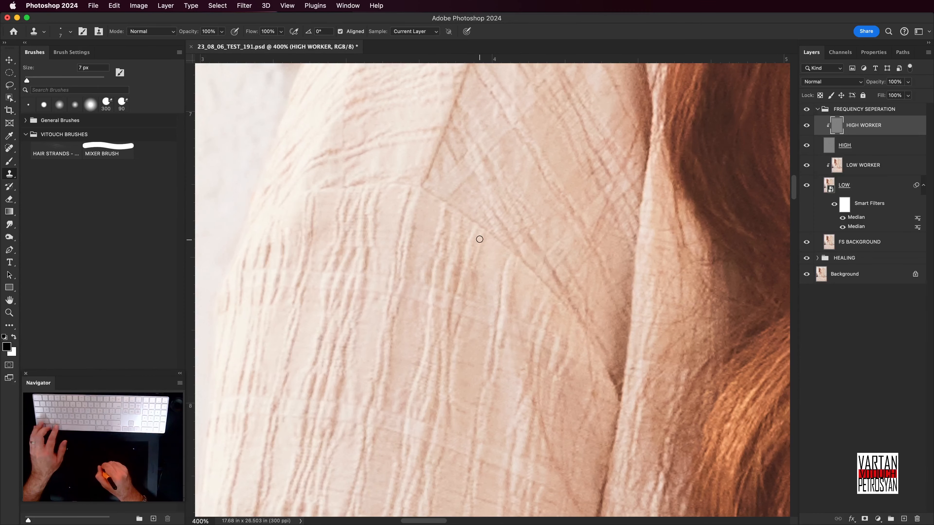
# - Clone fabric texture over the lines where the diagonal seam meets the blouse's vertical fold
pyautogui.hscroll(5, 479, 239)
pyautogui.scroll(2, 479, 239)
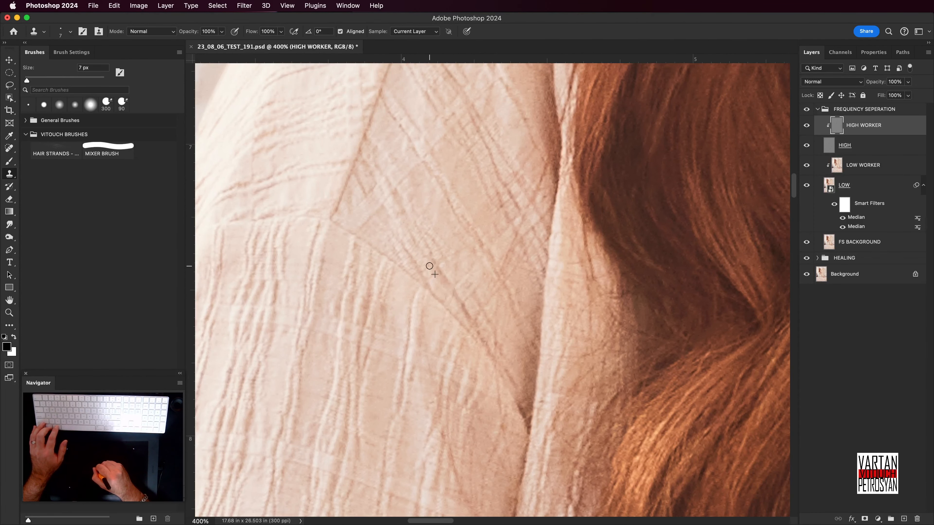
pyautogui.hscroll(4, 441, 268)
pyautogui.scroll(-2, 441, 269)
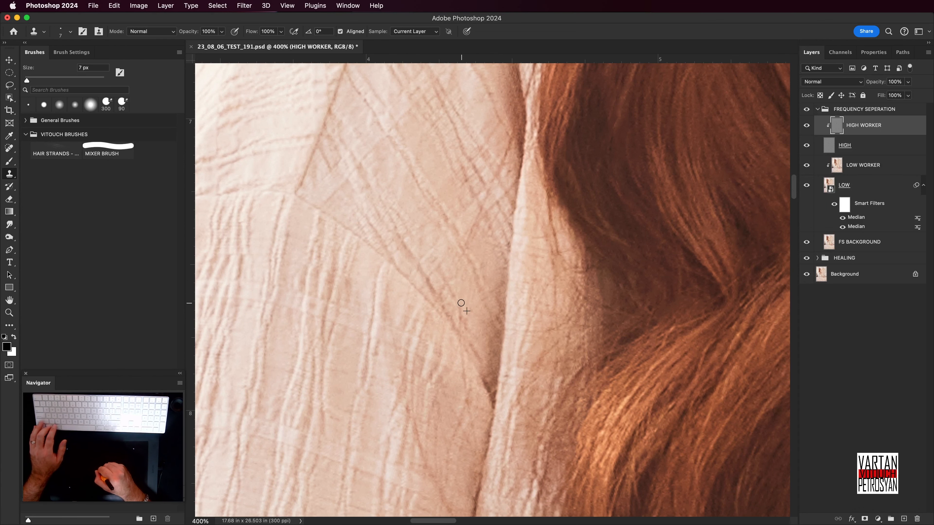
pyautogui.scroll(-5, 460, 297)
pyautogui.hscroll(-3, 459, 298)
pyautogui.keyDown('alt'); pyautogui.click(452, 339); pyautogui.keyUp('alt')
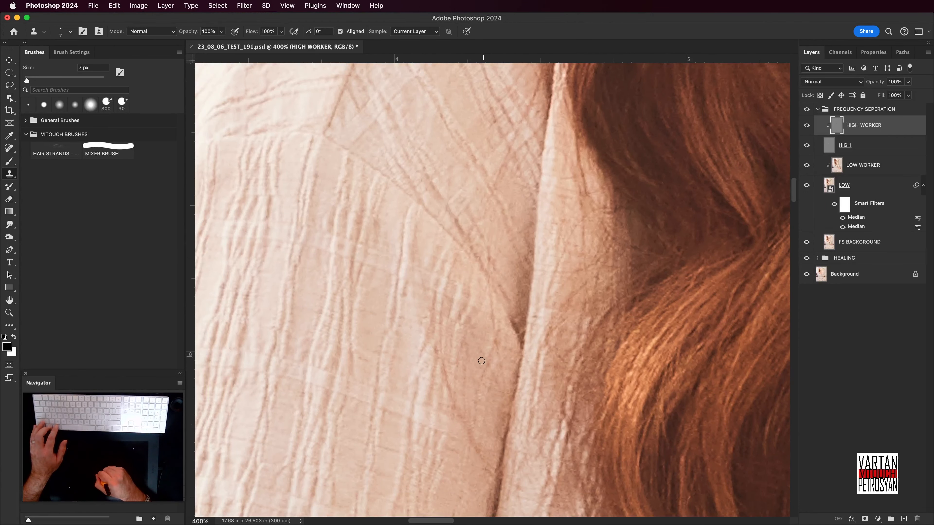
pyautogui.keyDown('alt'); pyautogui.click(484, 335); pyautogui.keyUp('alt')
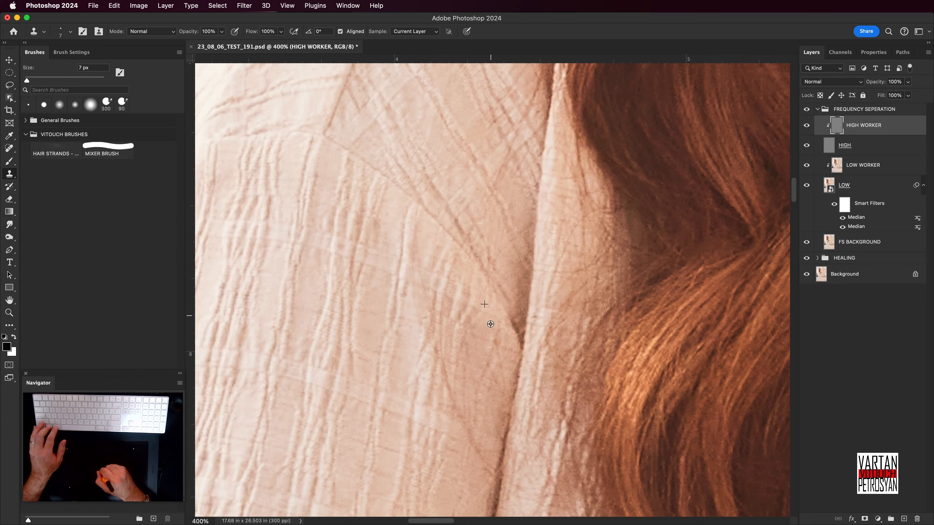
pyautogui.keyDown('alt'); pyautogui.click(492, 334); pyautogui.keyUp('alt')
pyautogui.moveTo(496, 336); pyautogui.dragTo(498, 384)
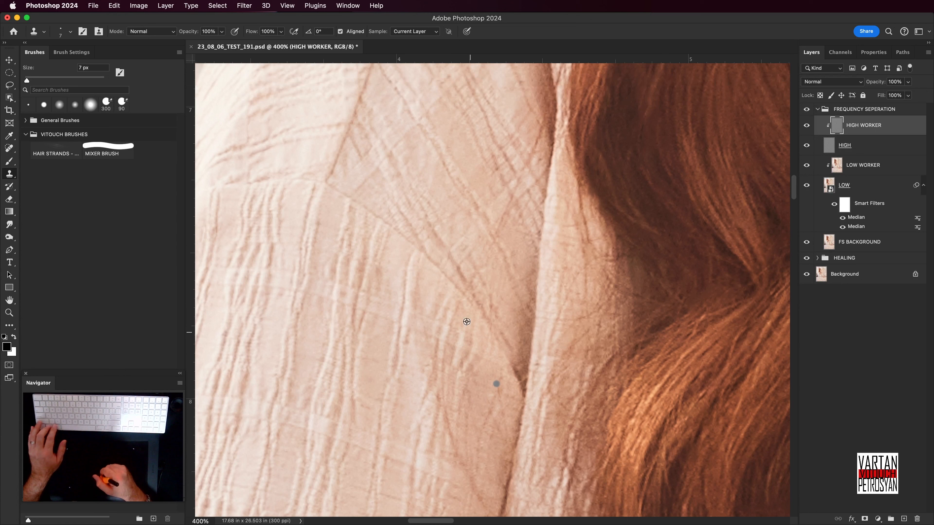
# - Clone fabric texture over the remaining lines along the lower part of the blouse's diagonal seam and the pleats just below it
pyautogui.keyDown('alt'); pyautogui.click(510, 295); pyautogui.keyUp('alt')
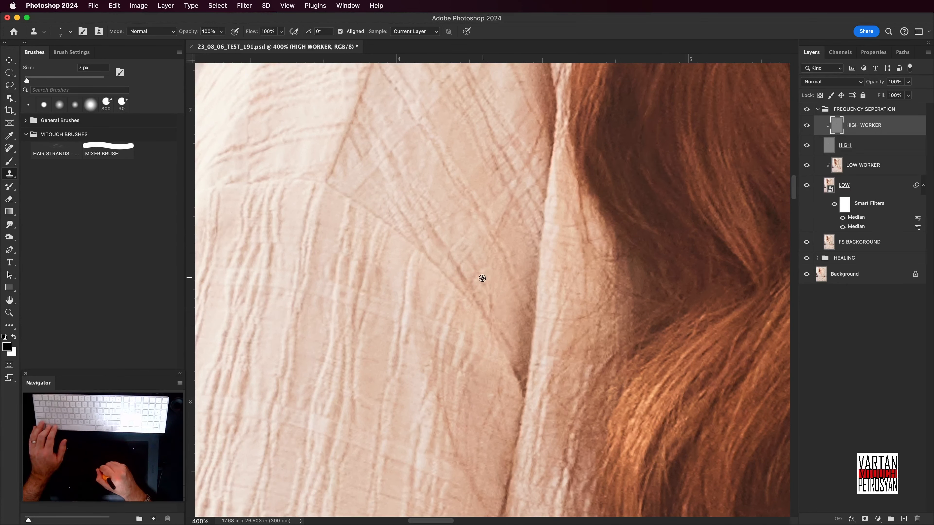
pyautogui.moveTo(491, 304); pyautogui.dragTo(509, 340)
pyautogui.moveTo(441, 344); pyautogui.dragTo(481, 233)
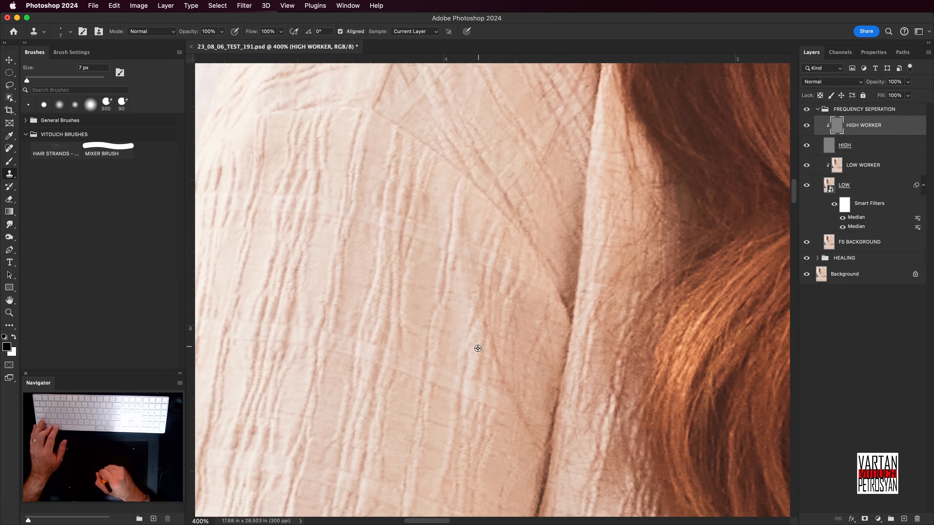
pyautogui.keyDown('alt'); pyautogui.click(463, 302); pyautogui.keyUp('alt')
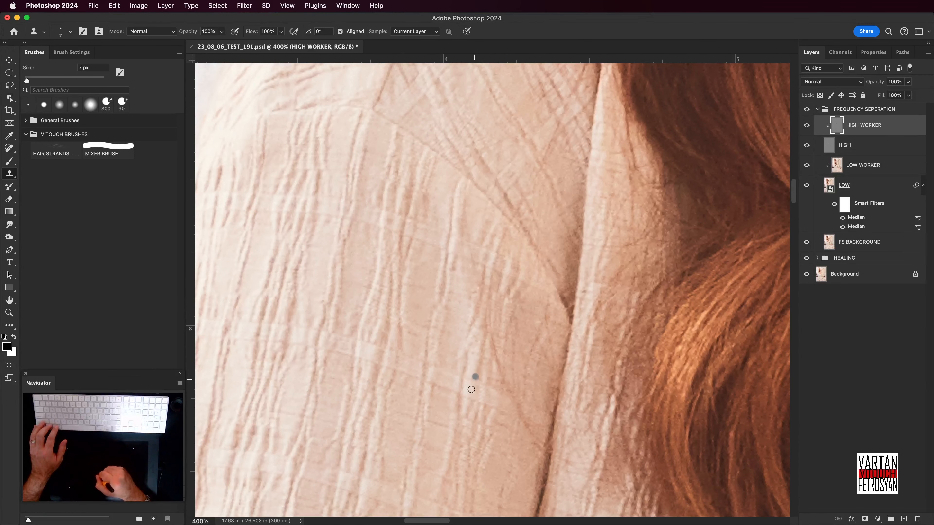
pyautogui.click(465, 368)
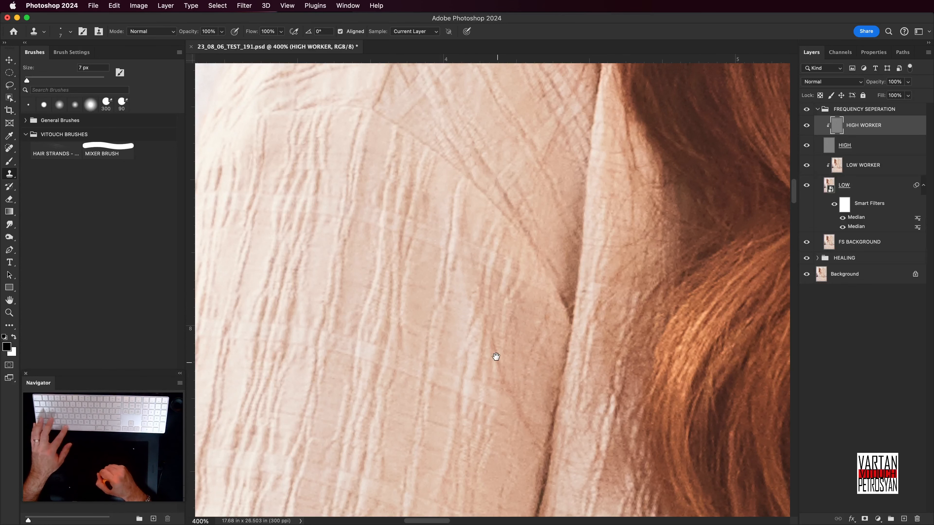
# - Clone fabric texture over the slanted line below the diagonal seam, beside the blouse's vertical fold
pyautogui.scroll(-3, 495, 357)
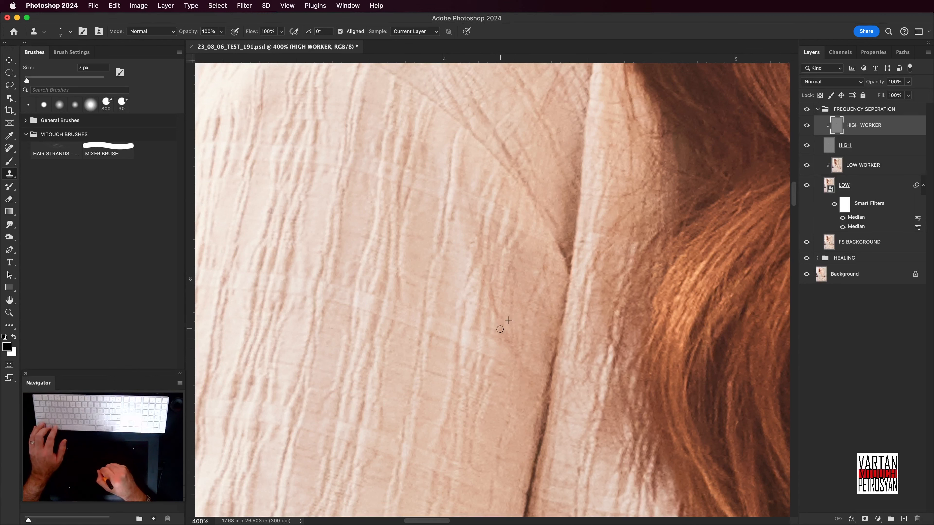
pyautogui.keyDown('alt'); pyautogui.click(500, 329); pyautogui.keyUp('alt')
pyautogui.moveTo(493, 305); pyautogui.dragTo(492, 293)
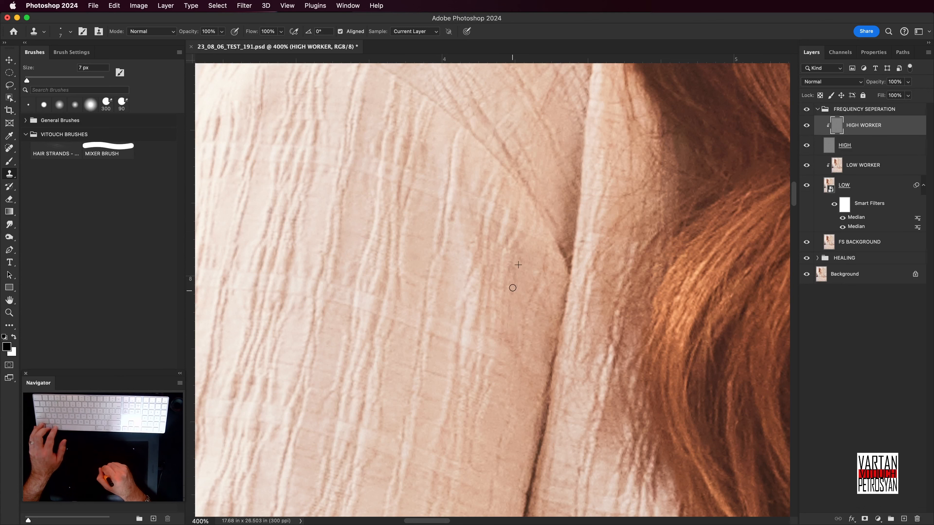
pyautogui.moveTo(534, 285); pyautogui.dragTo(539, 314)
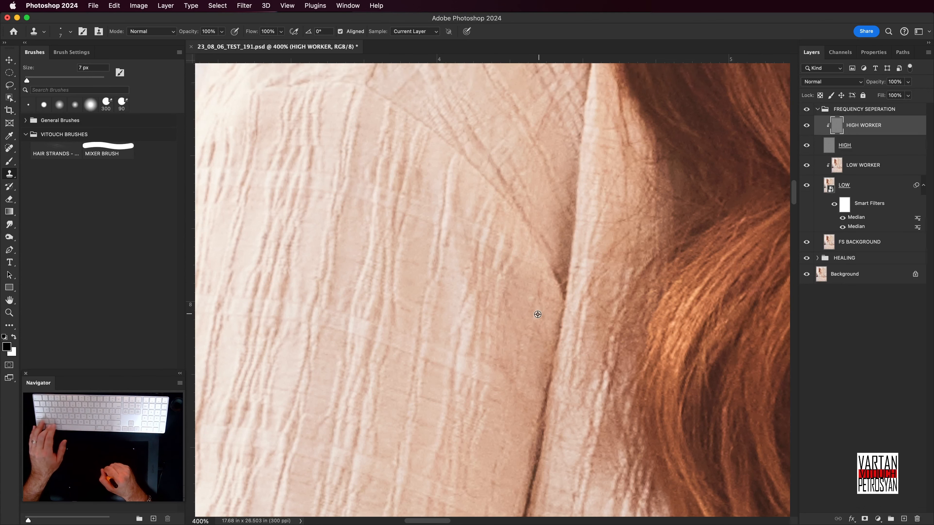
# - Resample fabric and clone over the crossing lines in the blouse panel above the diagonal seam, next to the vertical fold
pyautogui.moveTo(529, 211); pyautogui.dragTo(498, 306)
pyautogui.moveTo(500, 241); pyautogui.dragTo(492, 301)
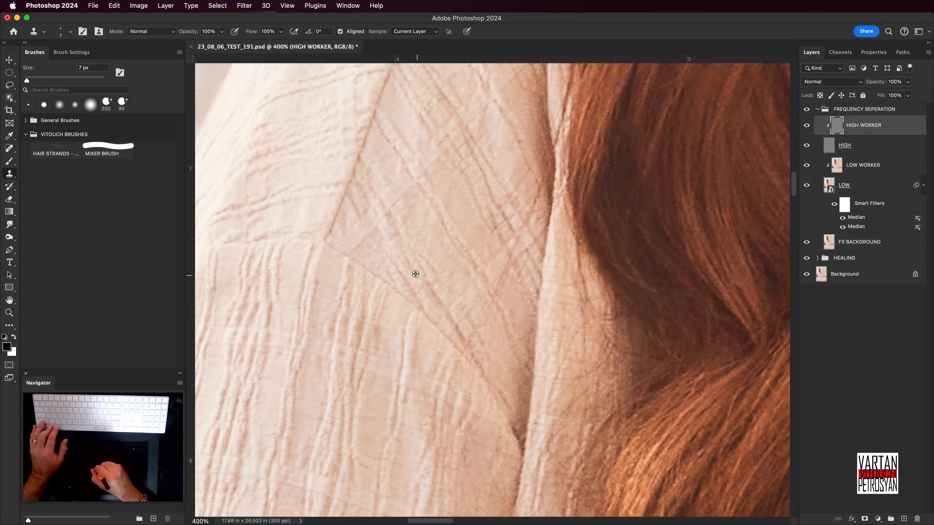
pyautogui.moveTo(468, 308)
pyautogui.mouseDown()
pyautogui.moveTo(417, 280)
pyautogui.moveTo(464, 307)
pyautogui.mouseUp()
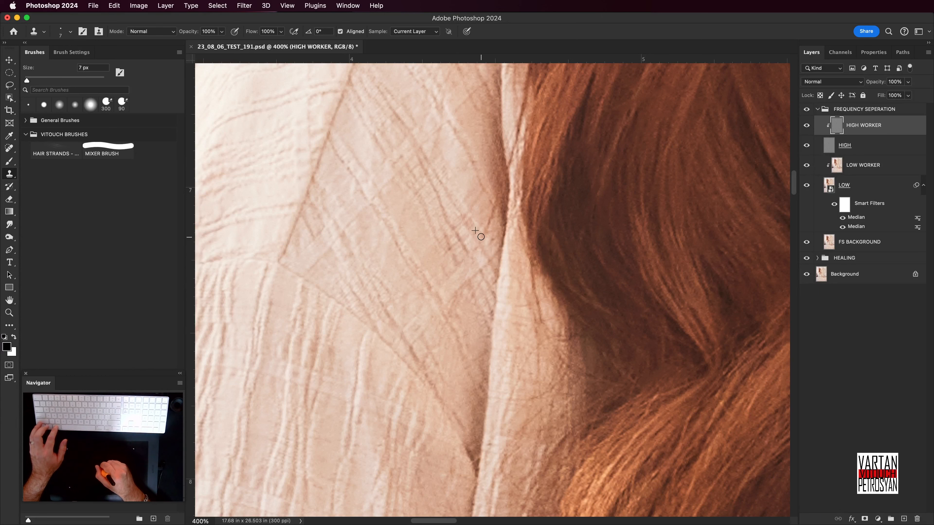
pyautogui.moveTo(478, 304); pyautogui.dragTo(489, 245)
pyautogui.keyDown('alt'); pyautogui.click(496, 246); pyautogui.keyUp('alt')
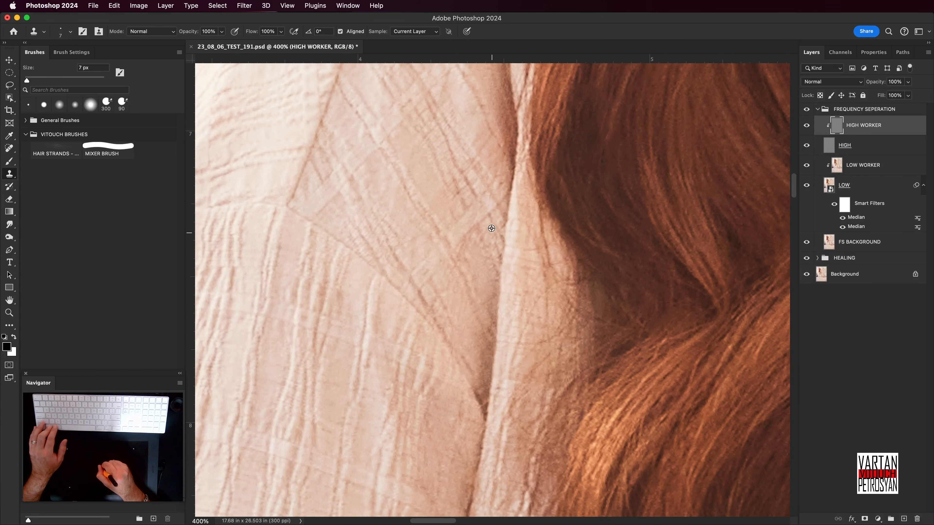
pyautogui.moveTo(461, 299); pyautogui.dragTo(480, 215)
# - Sample clean fabric and clone over the fine lines in the upper blouse panel beneath the shoulder
pyautogui.moveTo(481, 98); pyautogui.dragTo(477, 311)
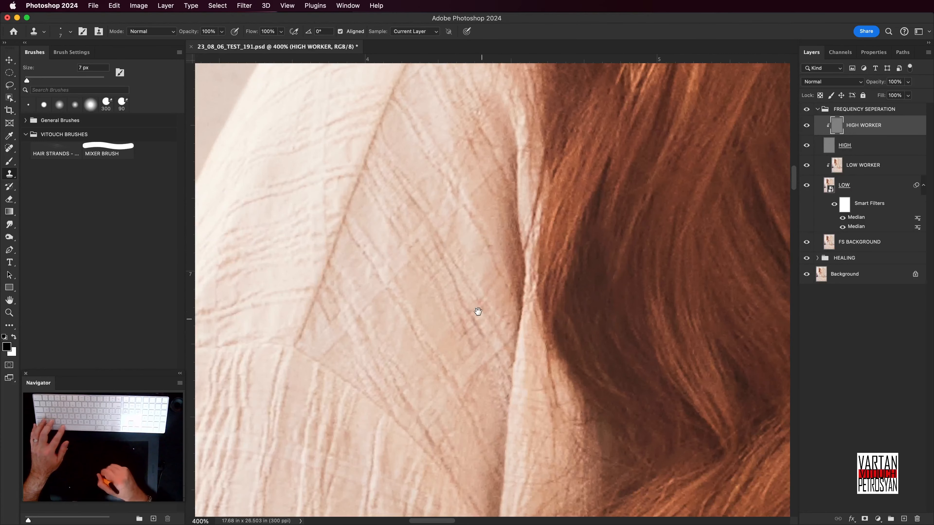
pyautogui.moveTo(473, 165); pyautogui.dragTo(477, 300)
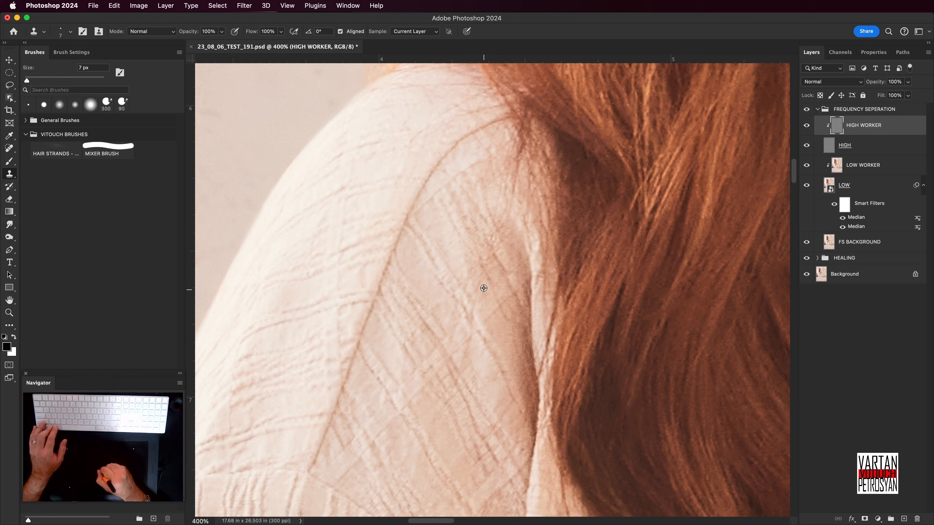
pyautogui.keyDown('alt'); pyautogui.click(484, 296); pyautogui.keyUp('alt')
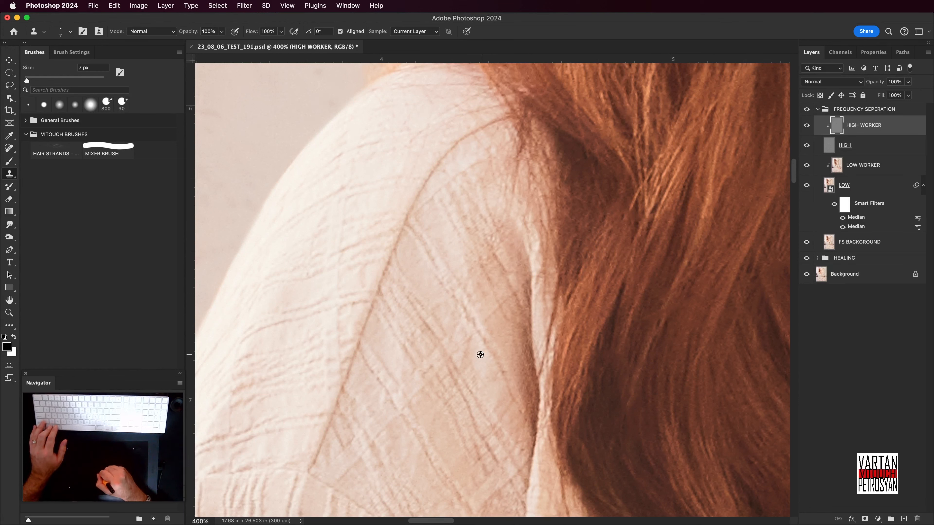
pyautogui.scroll(3, 459, 353)
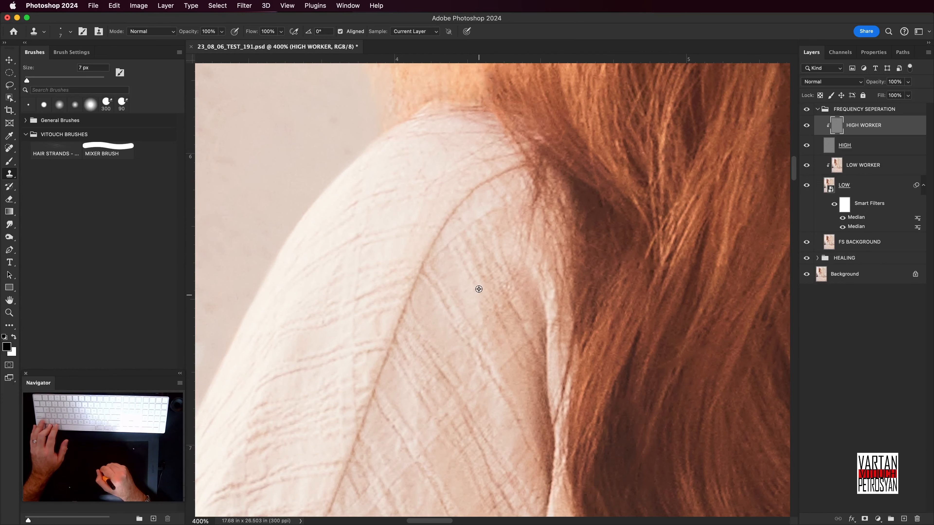
# - Clone fabric texture over the stray hairs on top of the shoulder, undoing the first stroke and painting it again
pyautogui.scroll(2, 504, 244)
pyautogui.hscroll(-2, 505, 244)
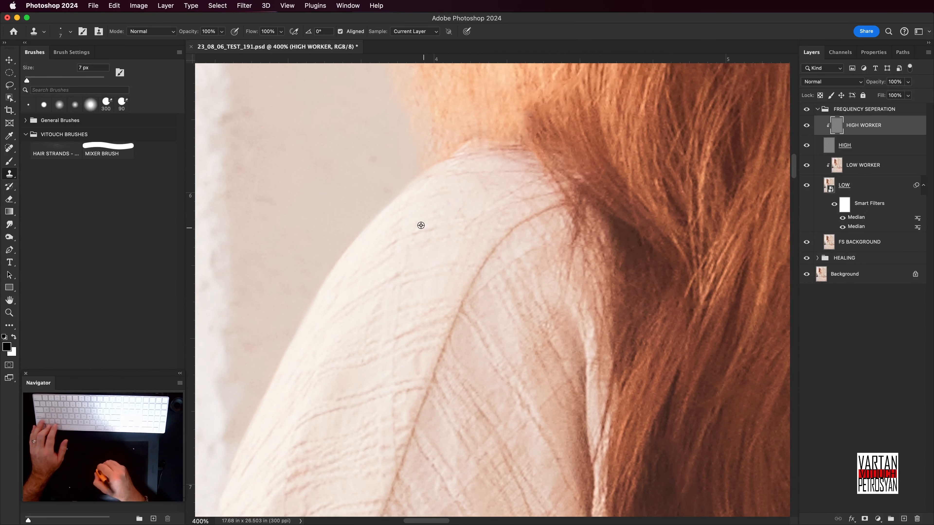
pyautogui.scroll(2, 449, 206)
pyautogui.hscroll(1, 449, 206)
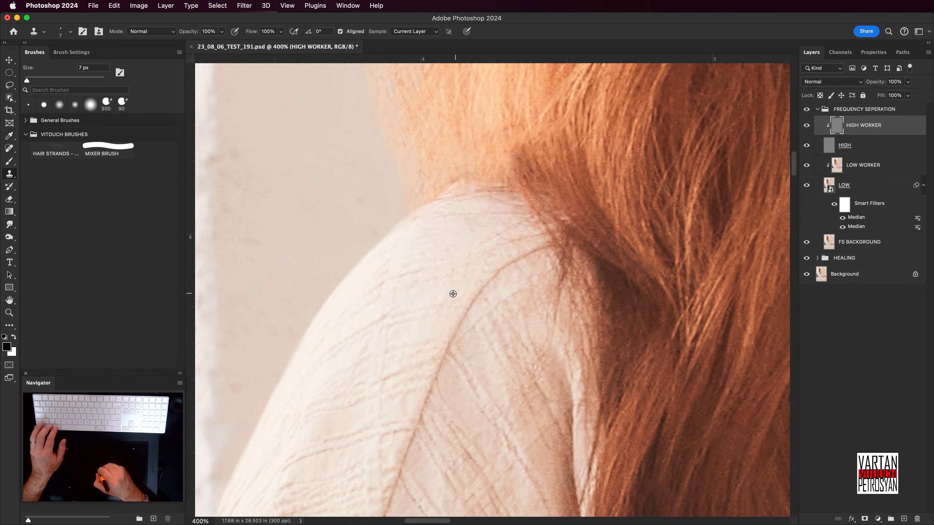
pyautogui.moveTo(478, 243); pyautogui.dragTo(469, 264)
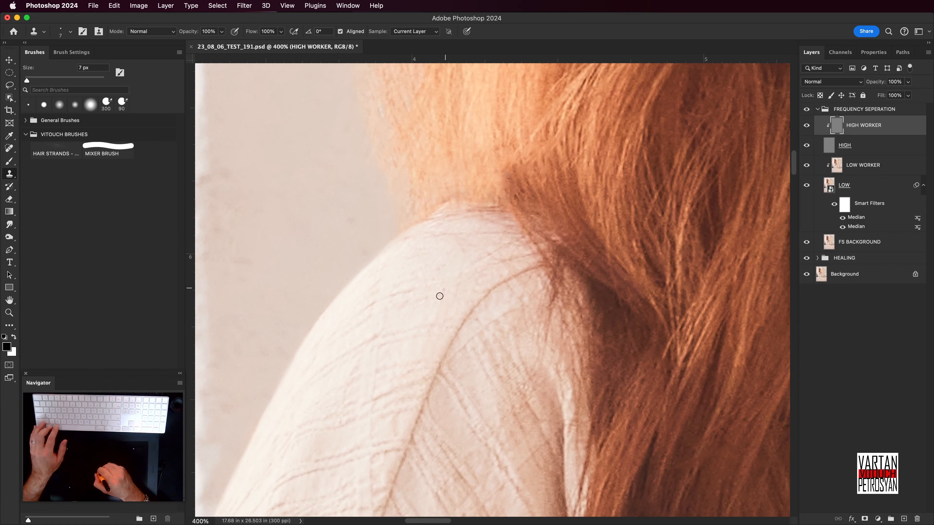
pyautogui.press('super+z')
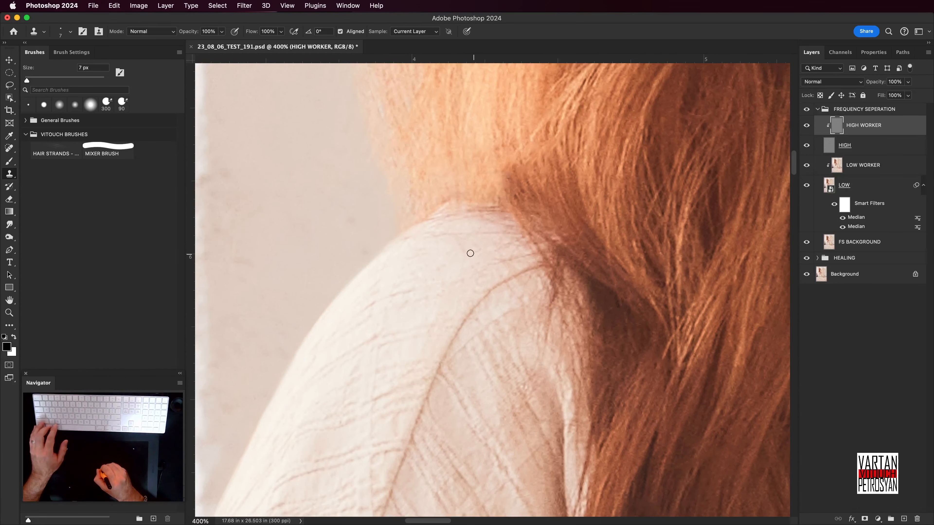
pyautogui.moveTo(488, 249); pyautogui.dragTo(472, 238)
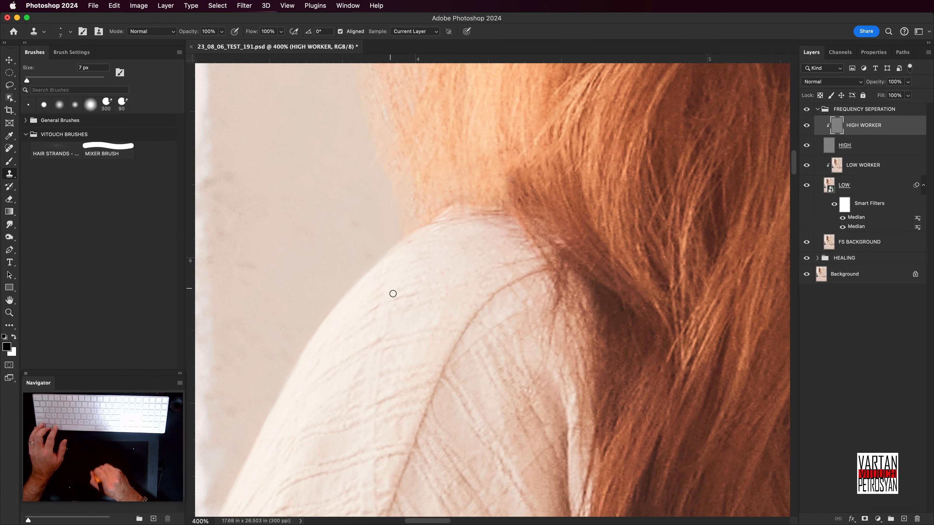
# - Examine the retouched sleeve, blouse and collar areas up close, then the whole portrait
pyautogui.moveTo(470, 329); pyautogui.dragTo(453, 247)
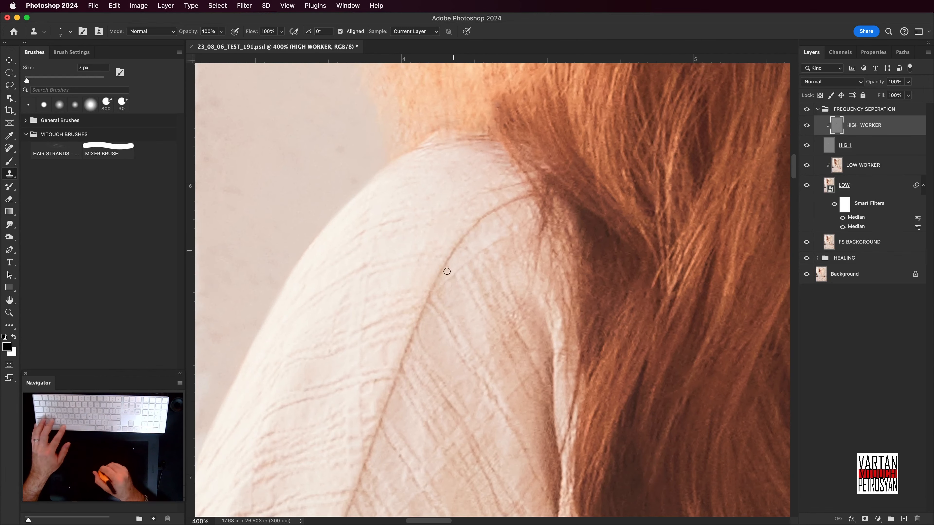
pyautogui.moveTo(450, 354); pyautogui.dragTo(419, 210)
pyautogui.moveTo(450, 376); pyautogui.dragTo(442, 252)
pyautogui.moveTo(445, 289); pyautogui.dragTo(423, 162)
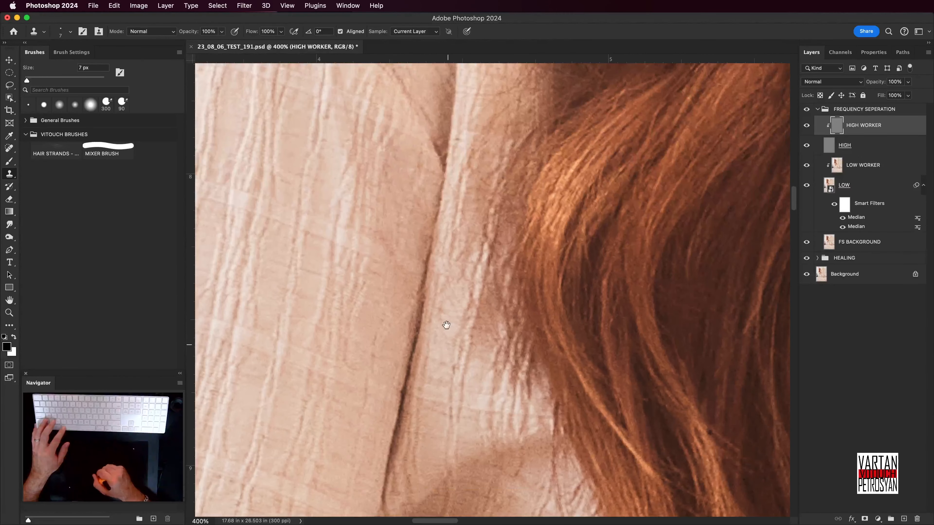
pyautogui.moveTo(444, 328); pyautogui.dragTo(423, 184)
pyautogui.moveTo(446, 372); pyautogui.dragTo(429, 206)
pyautogui.moveTo(462, 350); pyautogui.dragTo(404, 291)
pyautogui.moveTo(496, 322); pyautogui.dragTo(350, 382)
pyautogui.moveTo(522, 280); pyautogui.dragTo(393, 431)
pyautogui.moveTo(450, 280); pyautogui.dragTo(438, 434)
pyautogui.moveTo(372, 173); pyautogui.dragTo(423, 364)
pyautogui.moveTo(409, 276); pyautogui.dragTo(445, 362)
pyautogui.moveTo(442, 320); pyautogui.dragTo(425, 377)
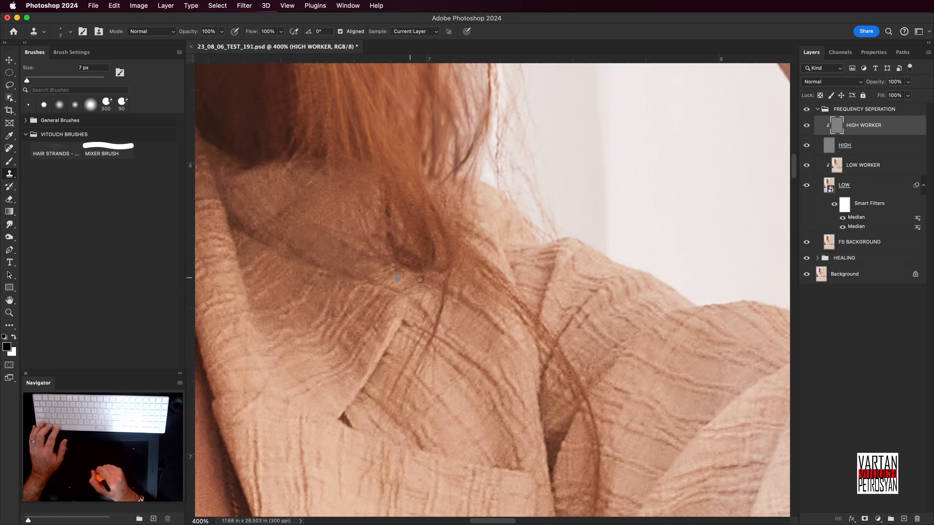
pyautogui.moveTo(567, 450); pyautogui.dragTo(526, 172)
pyautogui.press('super+minus')
pyautogui.moveTo(421, 346); pyautogui.dragTo(506, 455)
pyautogui.moveTo(377, 330); pyautogui.dragTo(540, 342)
pyautogui.moveTo(389, 346); pyautogui.dragTo(524, 256)
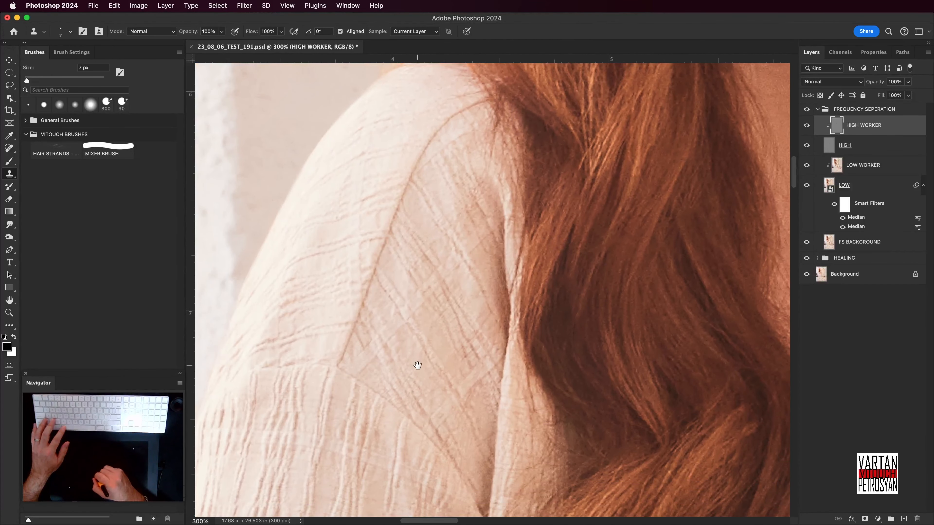
pyautogui.moveTo(417, 365); pyautogui.dragTo(429, 249)
pyautogui.moveTo(425, 395); pyautogui.dragTo(419, 273)
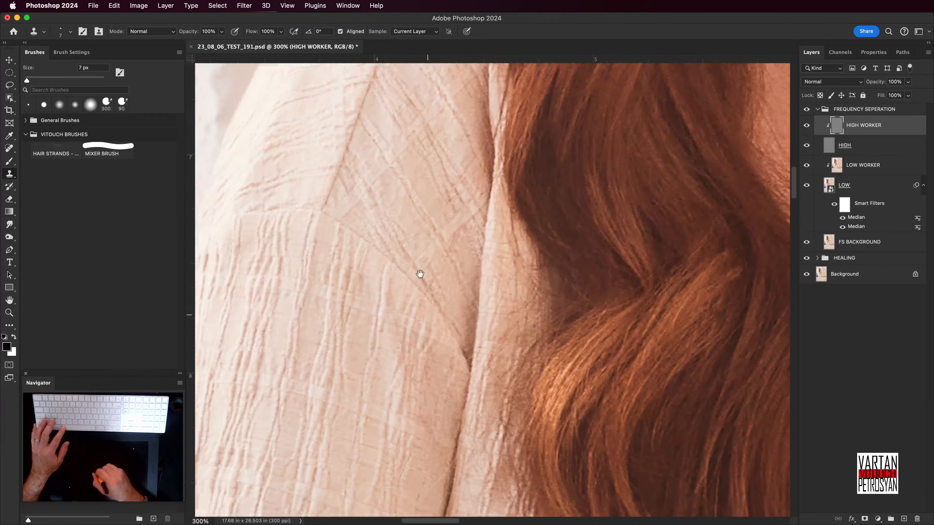
pyautogui.moveTo(428, 368); pyautogui.dragTo(408, 247)
pyautogui.moveTo(445, 401); pyautogui.dragTo(386, 271)
pyautogui.moveTo(441, 331); pyautogui.dragTo(396, 398)
pyautogui.press('super+0')
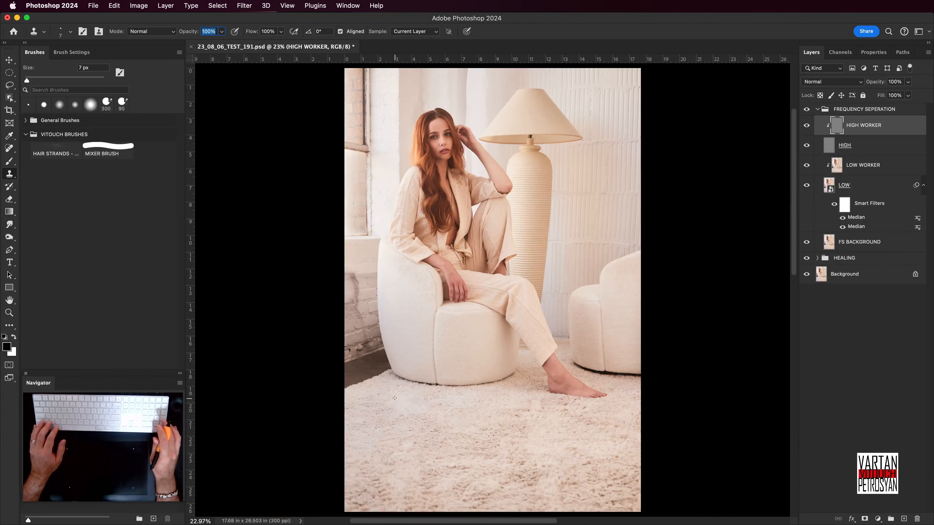
# - Sample clean skin on the neck at 200% zoom and clone over the small flaws beside the collar
pyautogui.press('super+equal')
pyautogui.press('super+equal')
pyautogui.press('super+equal')
pyautogui.press('super+equal')
pyautogui.press('super+equal')
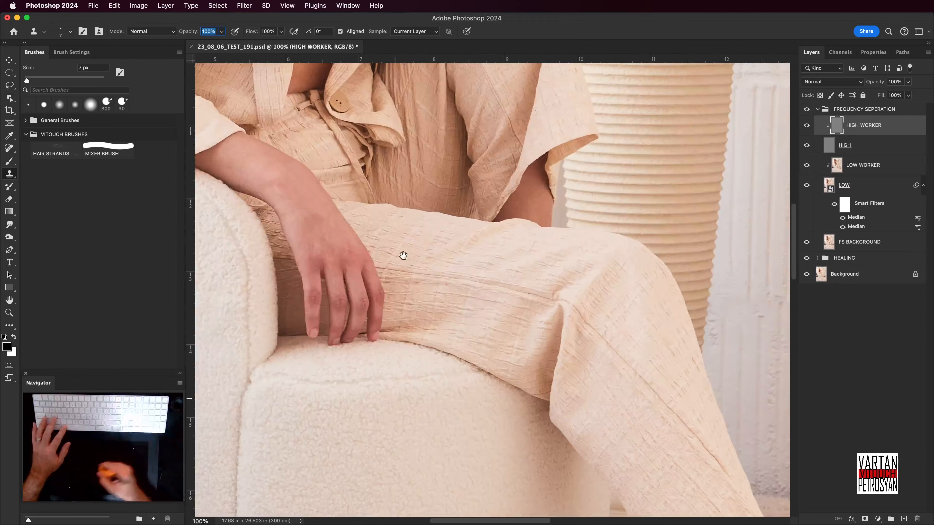
pyautogui.moveTo(383, 150); pyautogui.dragTo(440, 429)
pyautogui.press('super+equal')
pyautogui.moveTo(361, 333); pyautogui.dragTo(418, 438)
pyautogui.moveTo(300, 198)
pyautogui.mouseDown()
pyautogui.moveTo(394, 356)
pyautogui.moveTo(407, 366)
pyautogui.moveTo(437, 334)
pyautogui.mouseUp()
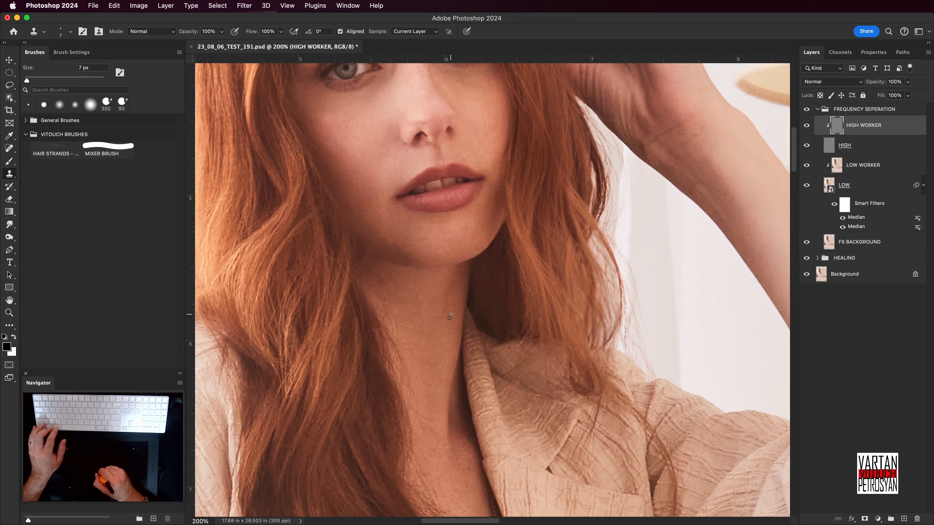
pyautogui.keyDown('alt'); pyautogui.click(444, 341); pyautogui.keyUp('alt')
pyautogui.moveTo(450, 338); pyautogui.dragTo(448, 350)
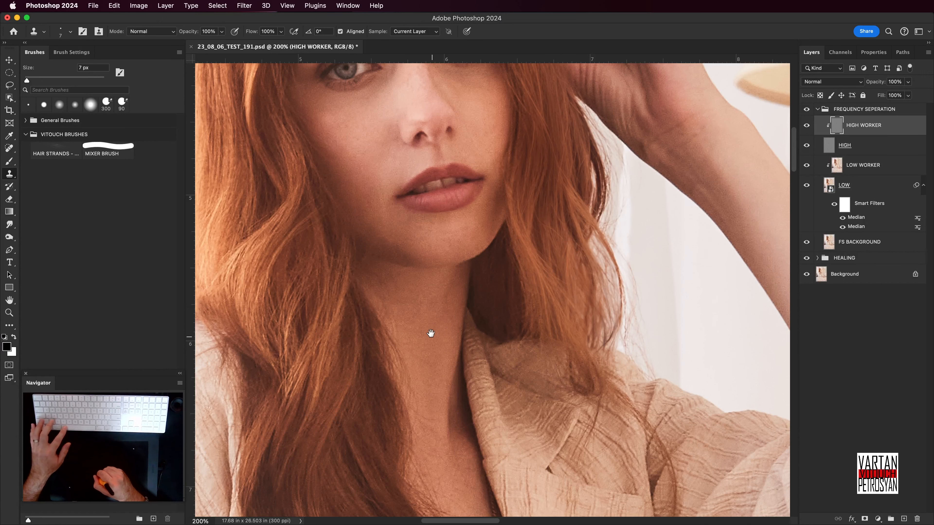
# - Clone skin texture over the stray hairs where the jaw and upper neck meet the hair
pyautogui.hscroll(-2, 430, 331)
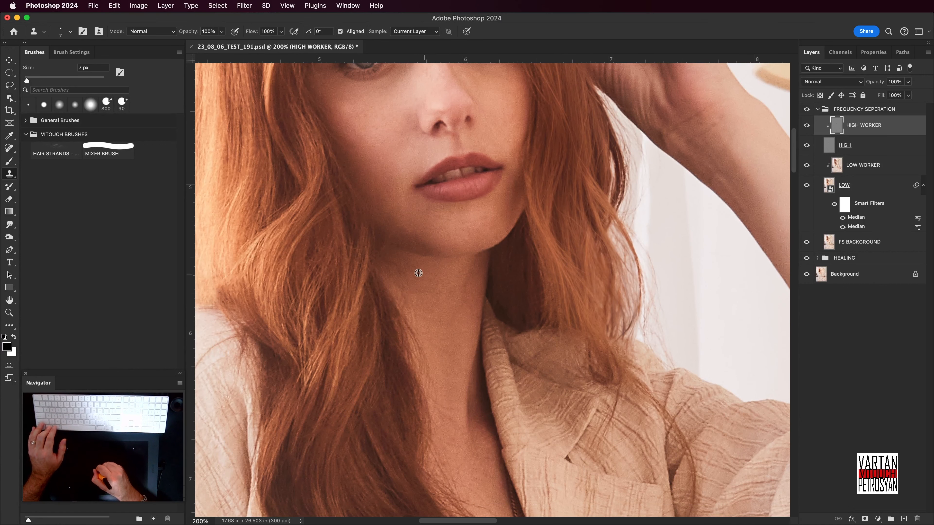
pyautogui.keyDown('alt'); pyautogui.click(397, 254); pyautogui.keyUp('alt')
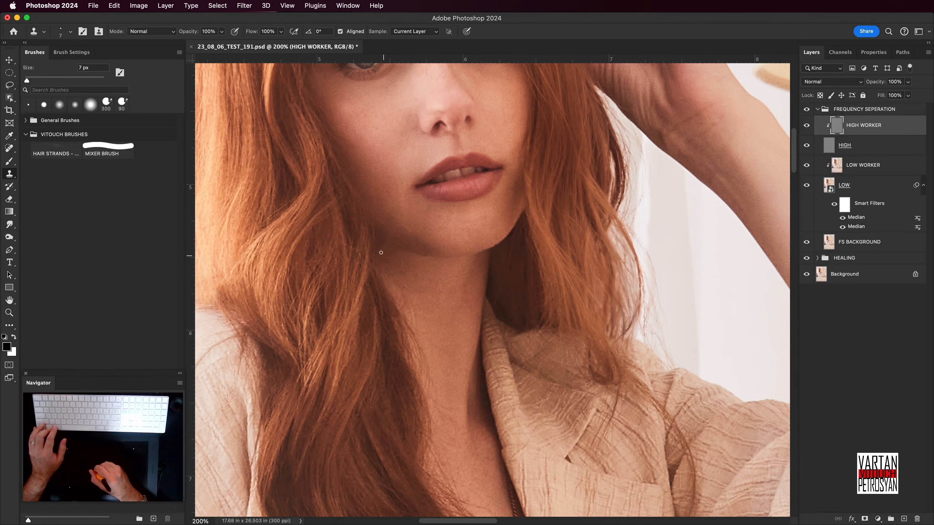
pyautogui.scroll(-2, 412, 279)
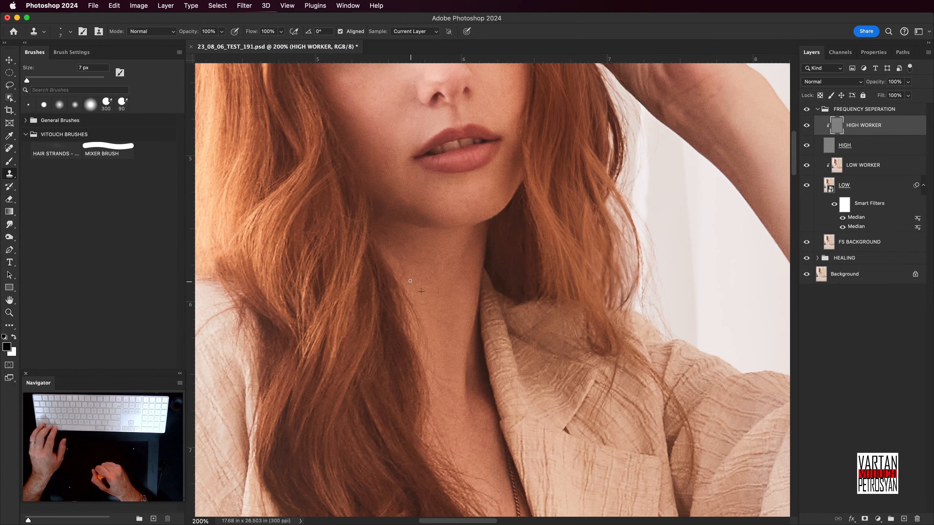
# - Enlarge the clone brush to 10 px, sample clean skin mid-neck and clone over the flaws beside the hair
pyautogui.press(']')
pyautogui.press(']')
pyautogui.press(']')
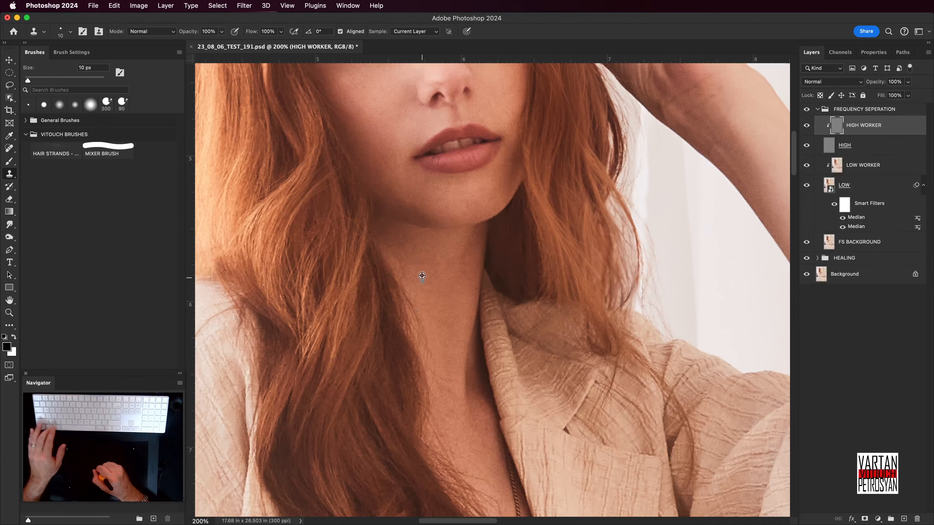
pyautogui.keyDown('alt'); pyautogui.click(422, 276); pyautogui.keyUp('alt')
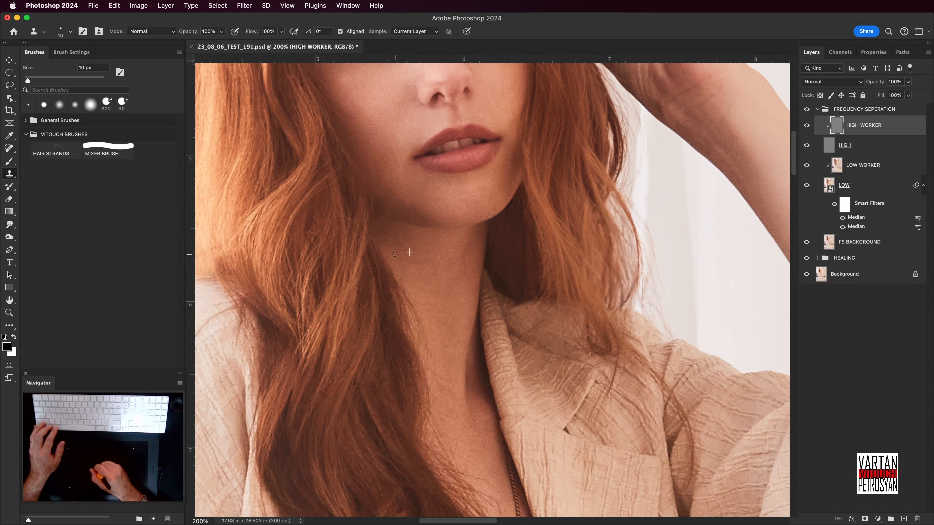
pyautogui.moveTo(430, 293); pyautogui.dragTo(425, 279)
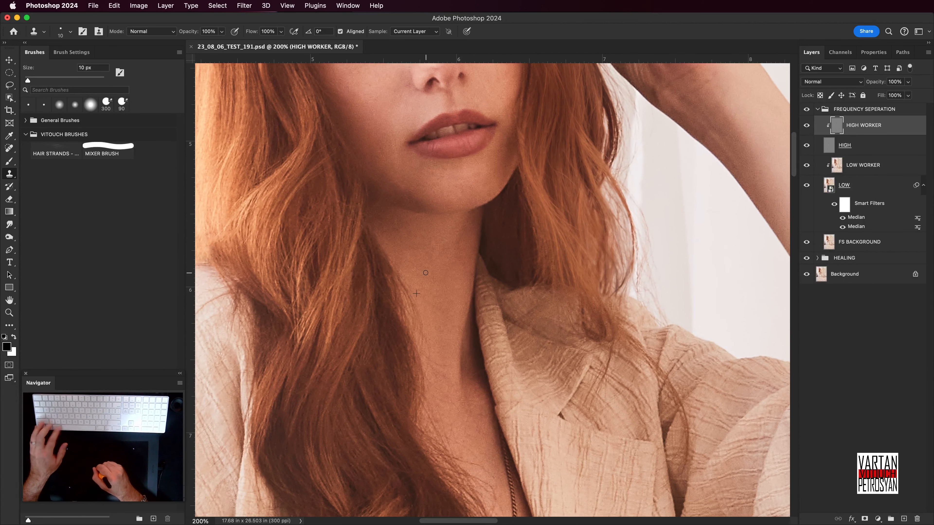
# - Sample texture beside the collar and clone over the small flaws on the lower neck along the hair edge
pyautogui.scroll(-3, 426, 276)
pyautogui.scroll(-1, 434, 295)
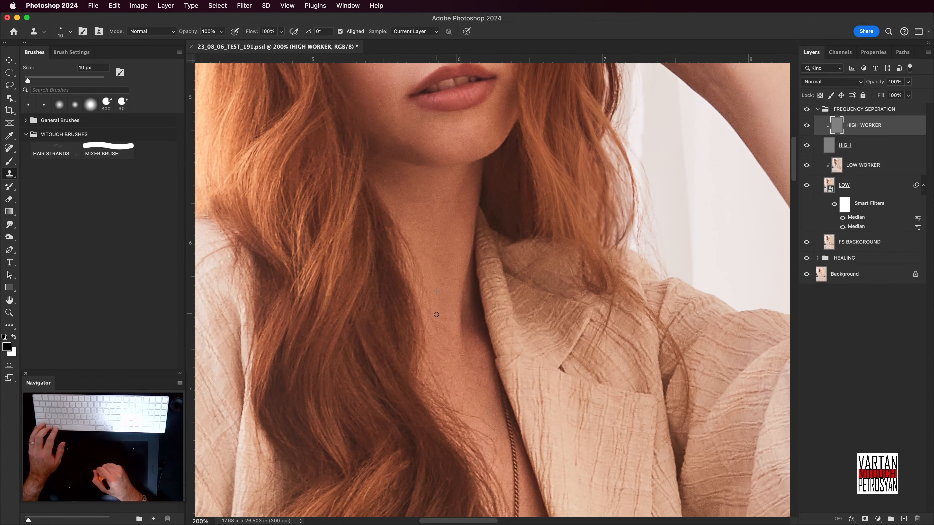
pyautogui.scroll(-1, 446, 305)
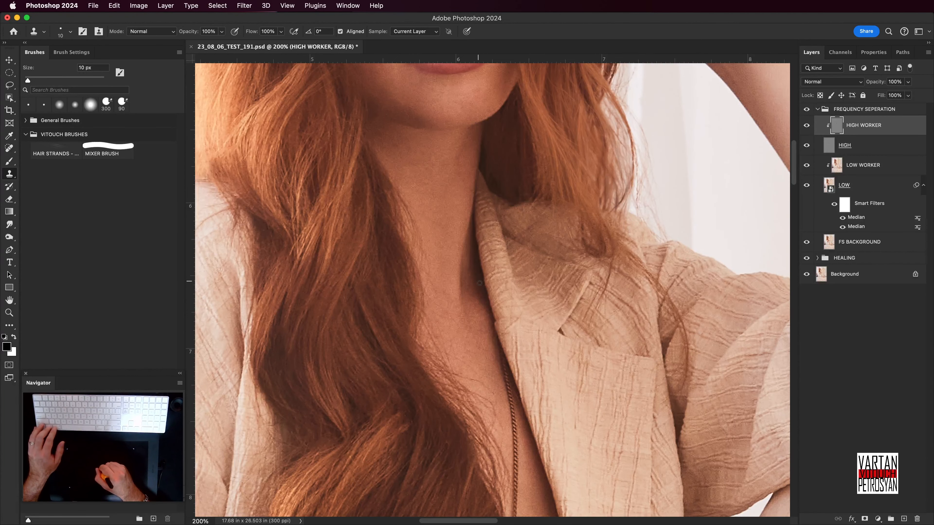
pyautogui.keyDown('alt'); pyautogui.click(485, 276); pyautogui.keyUp('alt')
pyautogui.scroll(-1, 464, 275)
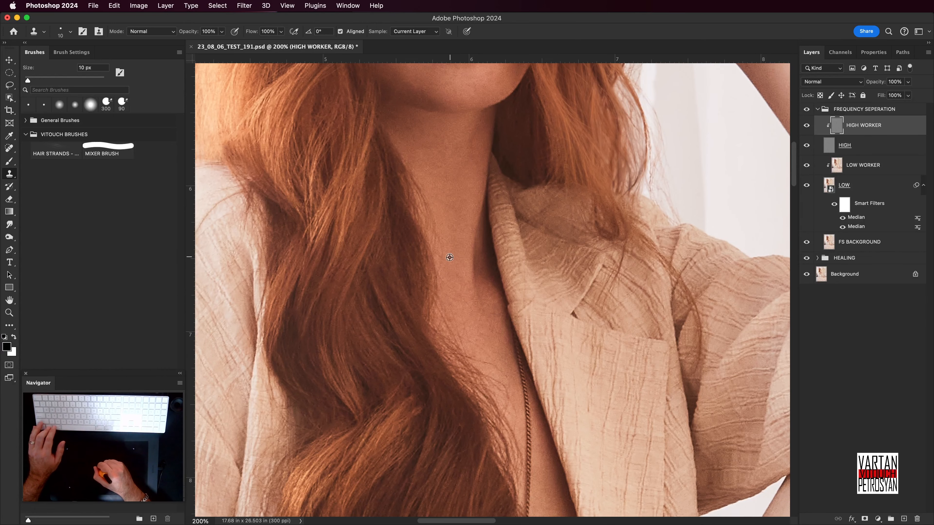
pyautogui.moveTo(442, 253); pyautogui.dragTo(442, 246)
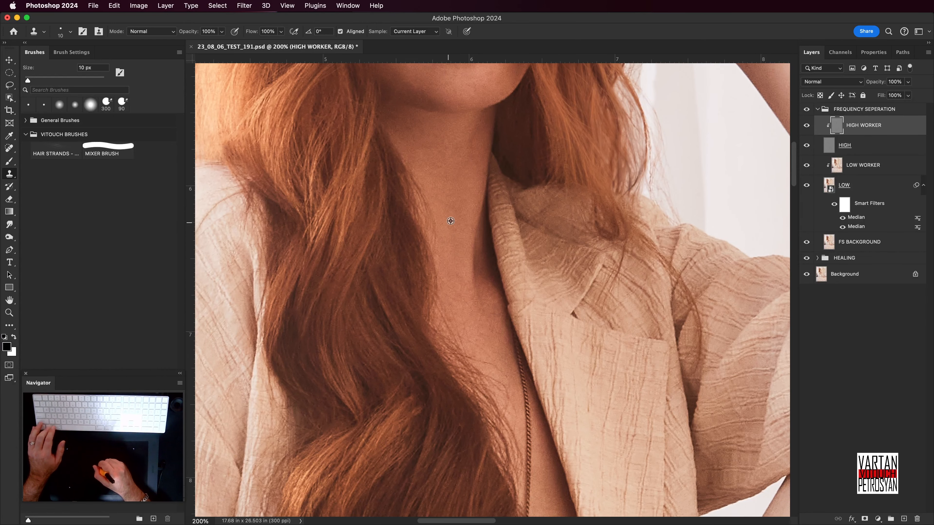
# - Sample clean skin on the torso below the necklace and clone over the stray hairs beside the blouse opening
pyautogui.scroll(-2, 451, 221)
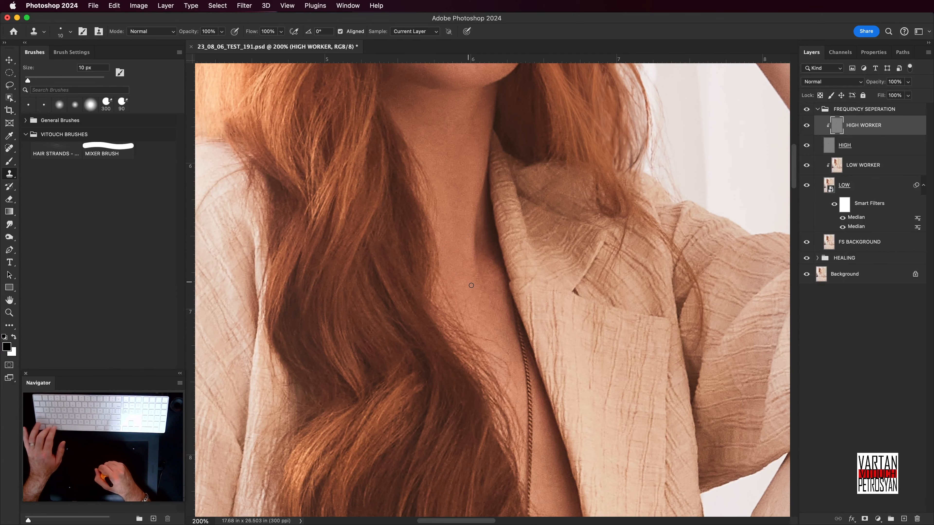
pyautogui.scroll(-2, 472, 285)
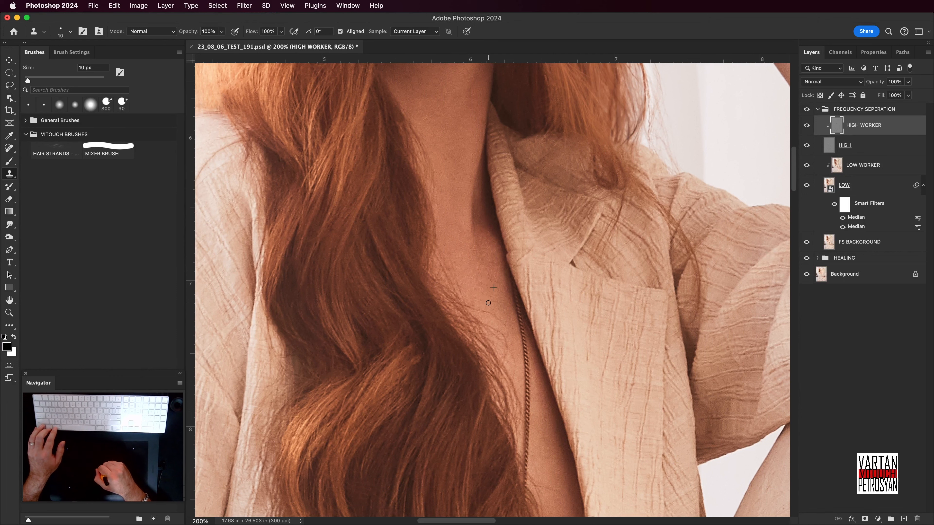
pyautogui.scroll(-2, 488, 296)
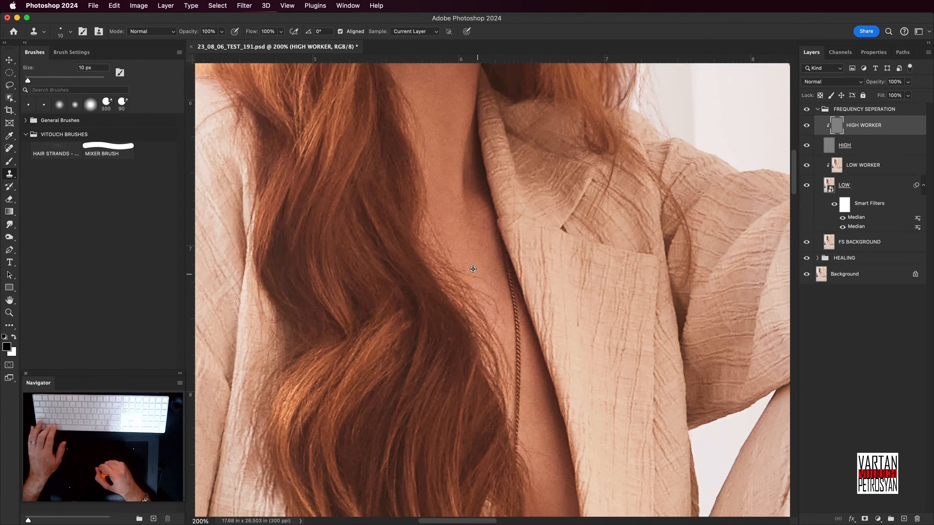
pyautogui.scroll(-6, 495, 294)
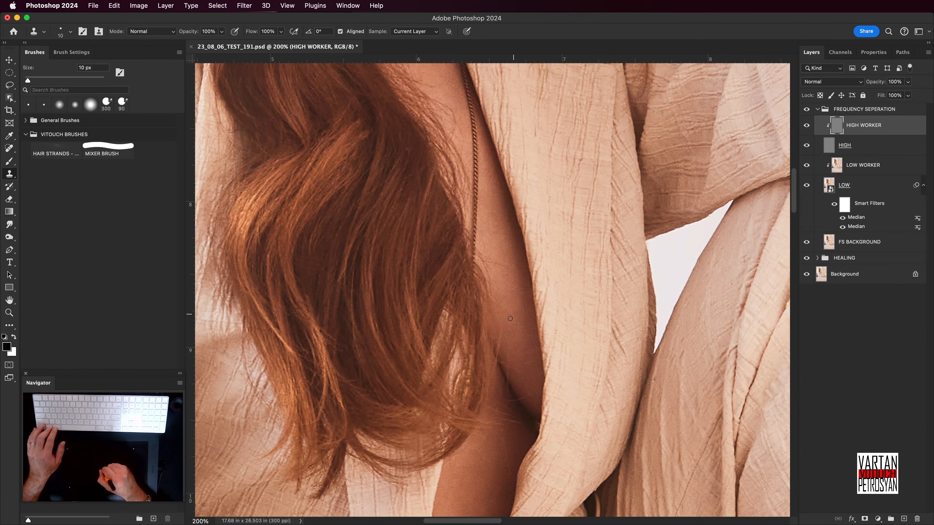
pyautogui.keyDown('alt'); pyautogui.click(521, 320); pyautogui.keyUp('alt')
pyautogui.moveTo(512, 360); pyautogui.dragTo(509, 355)
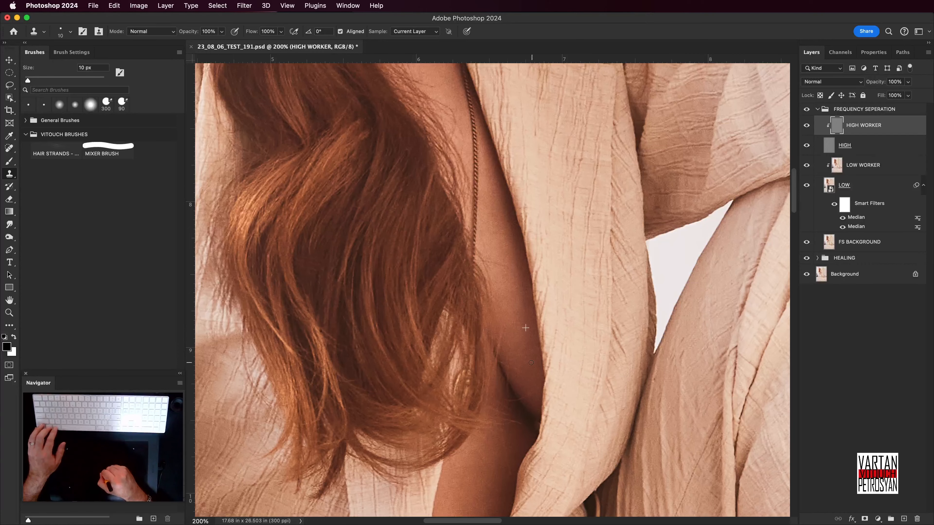
# - Clone skin texture over the fine hairs around the torso fold near the hair tips, resampling beside the lapel
pyautogui.scroll(-4, 530, 362)
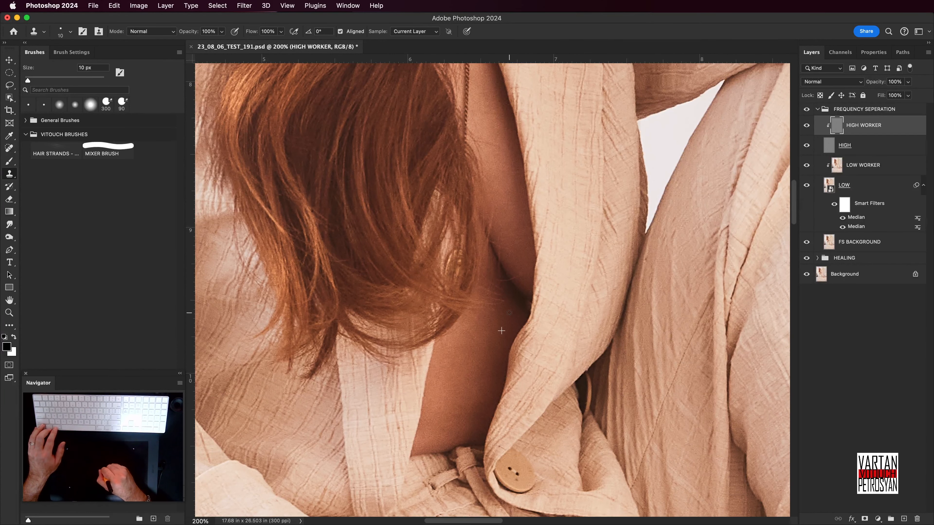
pyautogui.scroll(1, 501, 331)
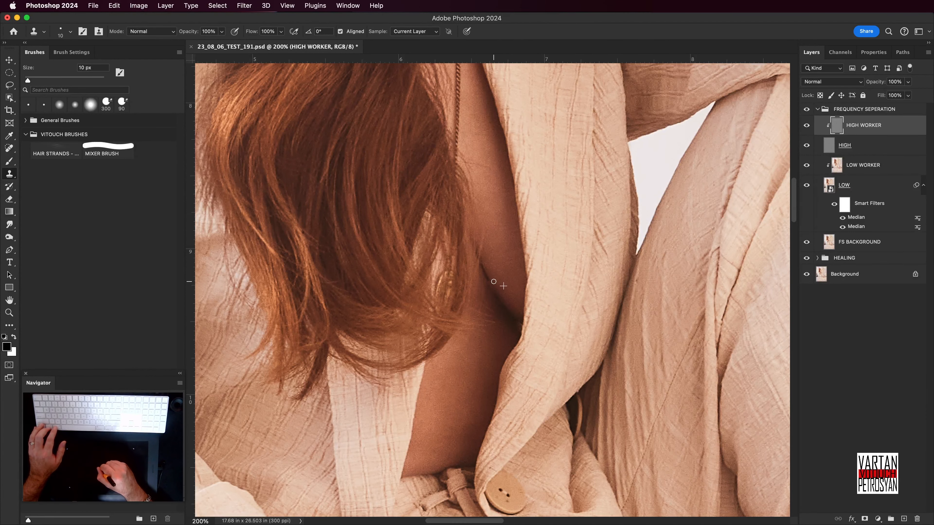
pyautogui.moveTo(483, 261)
pyautogui.mouseDown()
pyautogui.moveTo(520, 310)
pyautogui.moveTo(511, 304)
pyautogui.moveTo(525, 383)
pyautogui.mouseUp()
pyautogui.keyDown('alt'); pyautogui.click(518, 326); pyautogui.keyUp('alt')
pyautogui.moveTo(508, 307); pyautogui.dragTo(515, 296)
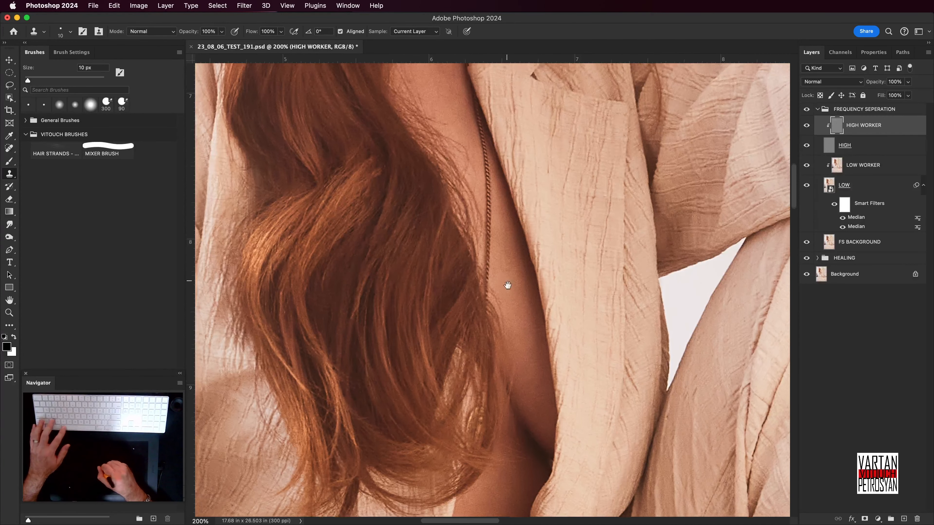
# - Compare the whole retouched image with the original by repeatedly showing only the Background layer and restoring all layers
pyautogui.scroll(8, 507, 287)
pyautogui.press('super+0')
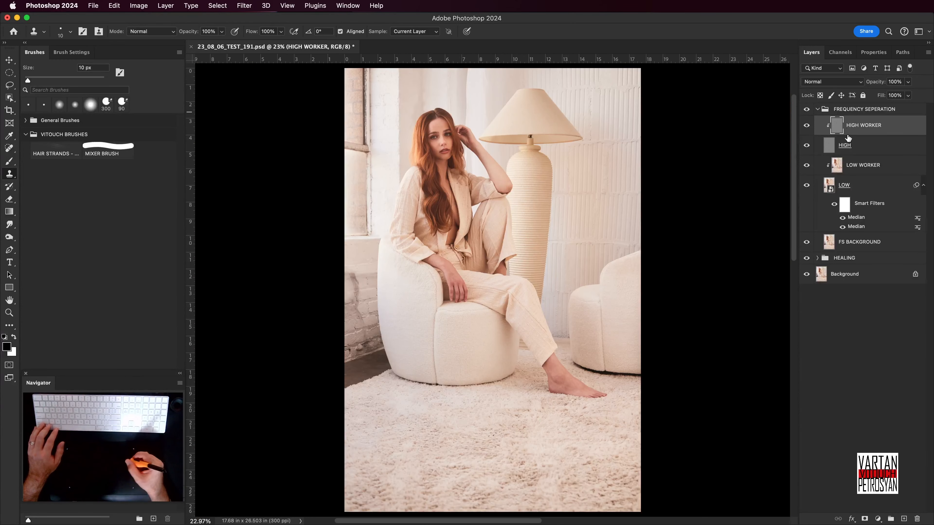
pyautogui.keyDown('alt'); pyautogui.click(806, 275); pyautogui.keyUp('alt')
pyautogui.keyDown('alt'); pyautogui.click(806, 275); pyautogui.keyUp('alt')
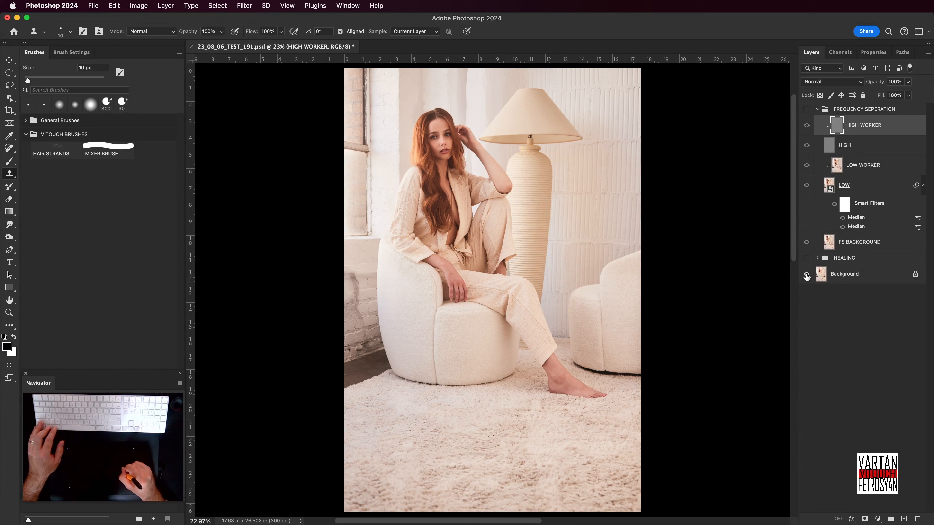
pyautogui.keyDown('alt'); pyautogui.click(806, 276); pyautogui.keyUp('alt')
pyautogui.keyDown('alt'); pyautogui.click(807, 277); pyautogui.keyUp('alt')
pyautogui.keyDown('alt'); pyautogui.click(807, 276); pyautogui.keyUp('alt')
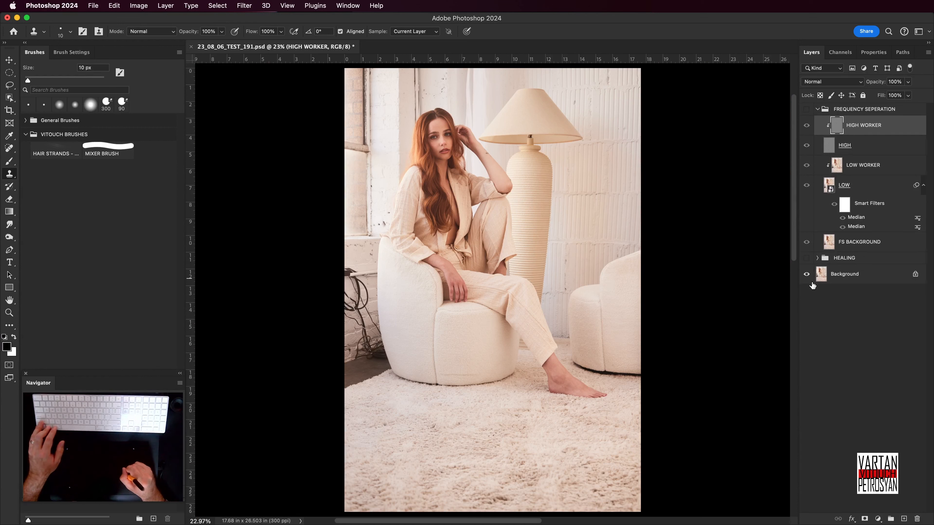
pyautogui.keyDown('alt'); pyautogui.click(807, 277); pyautogui.keyUp('alt')
pyautogui.keyDown('alt'); pyautogui.click(807, 277); pyautogui.keyUp('alt')
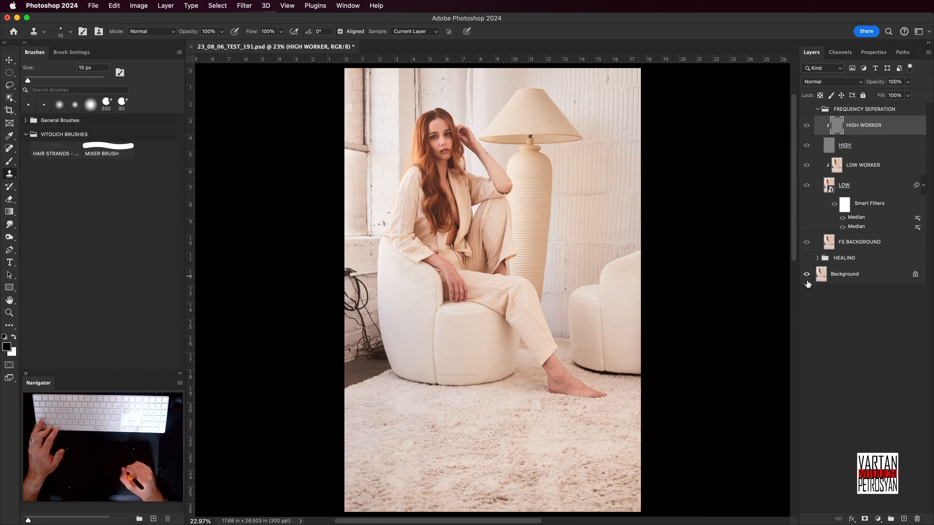
pyautogui.keyDown('alt'); pyautogui.click(806, 278); pyautogui.keyUp('alt')
pyautogui.keyDown('alt'); pyautogui.click(806, 278); pyautogui.keyUp('alt')
pyautogui.keyDown('alt'); pyautogui.click(806, 278); pyautogui.keyUp('alt')
pyautogui.keyDown('alt'); pyautogui.click(806, 277); pyautogui.keyUp('alt')
pyautogui.keyDown('alt'); pyautogui.click(806, 277); pyautogui.keyUp('alt')
pyautogui.keyDown('alt'); pyautogui.click(806, 277); pyautogui.keyUp('alt')
pyautogui.keyDown('alt'); pyautogui.click(806, 277); pyautogui.keyUp('alt')
pyautogui.keyDown('alt'); pyautogui.click(807, 277); pyautogui.keyUp('alt')
pyautogui.keyDown('alt'); pyautogui.click(807, 277); pyautogui.keyUp('alt')
pyautogui.keyDown('alt'); pyautogui.click(806, 277); pyautogui.keyUp('alt')
pyautogui.keyDown('alt'); pyautogui.click(806, 277); pyautogui.keyUp('alt')
pyautogui.keyDown('alt'); pyautogui.click(806, 277); pyautogui.keyUp('alt')
pyautogui.keyDown('alt'); pyautogui.click(806, 276); pyautogui.keyUp('alt')
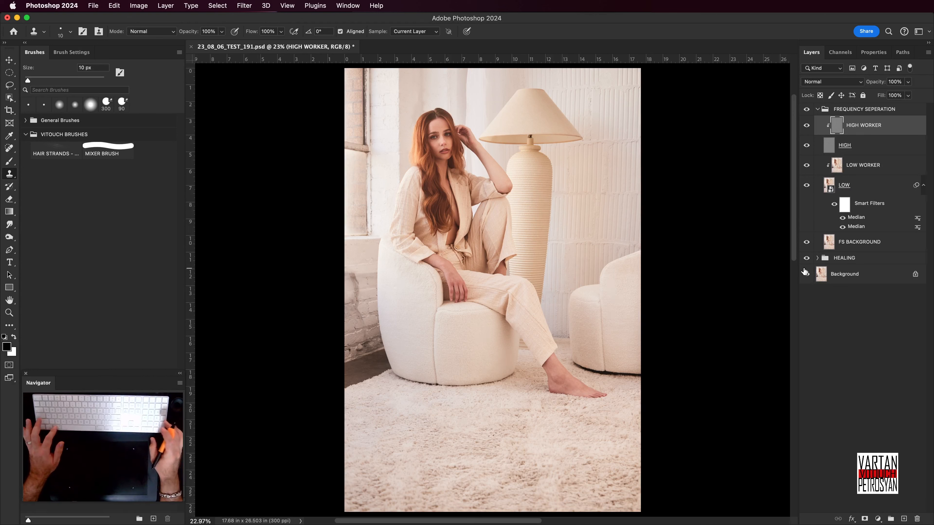
# - Examine the retouched face, hair and blouse at 100% and closer, ending with the whole image in view
pyautogui.press('super+equal')
pyautogui.press('super+equal')
pyautogui.press('super+equal')
pyautogui.press('super+equal')
pyautogui.moveTo(495, 110); pyautogui.dragTo(523, 365)
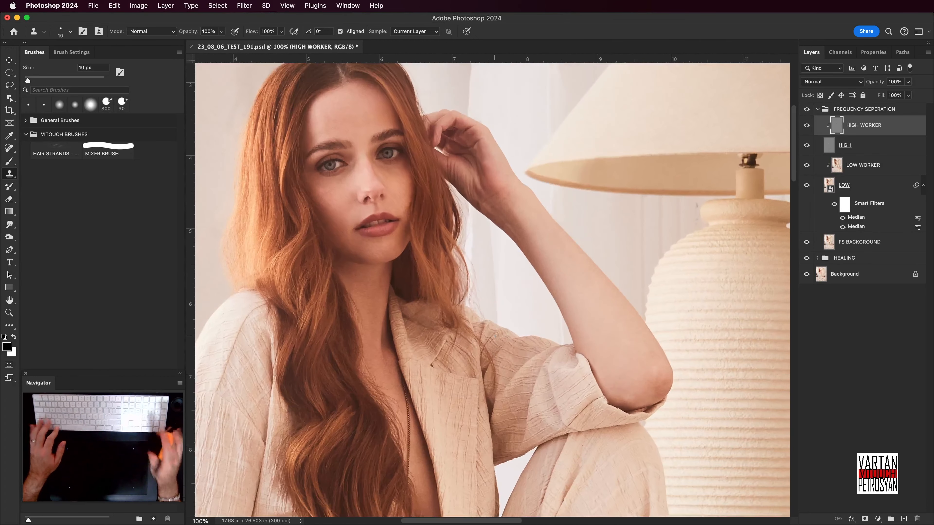
pyautogui.press('super+equal')
pyautogui.moveTo(470, 336); pyautogui.dragTo(481, 347)
pyautogui.press('super+0')
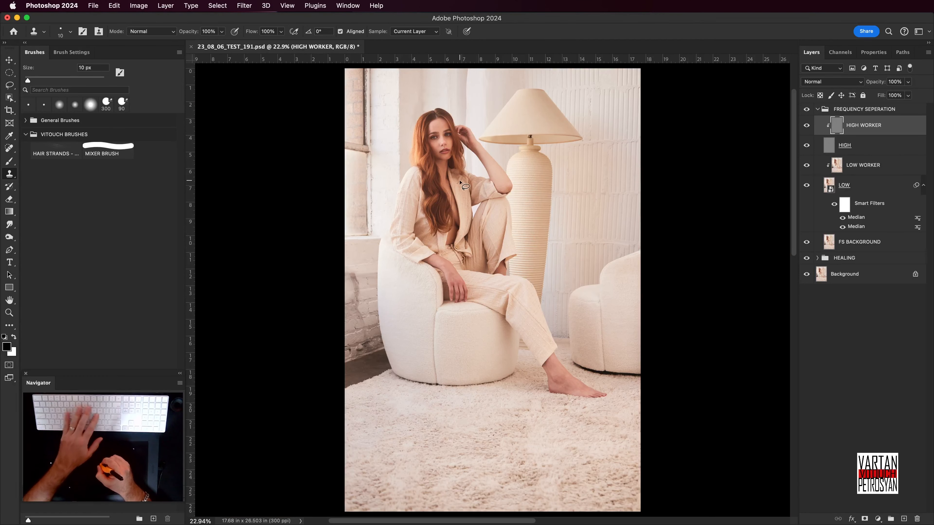
# - Outline the resting hand, the bare foot and the raised arm in turn with the Lasso, and deselect
pyautogui.press('l')
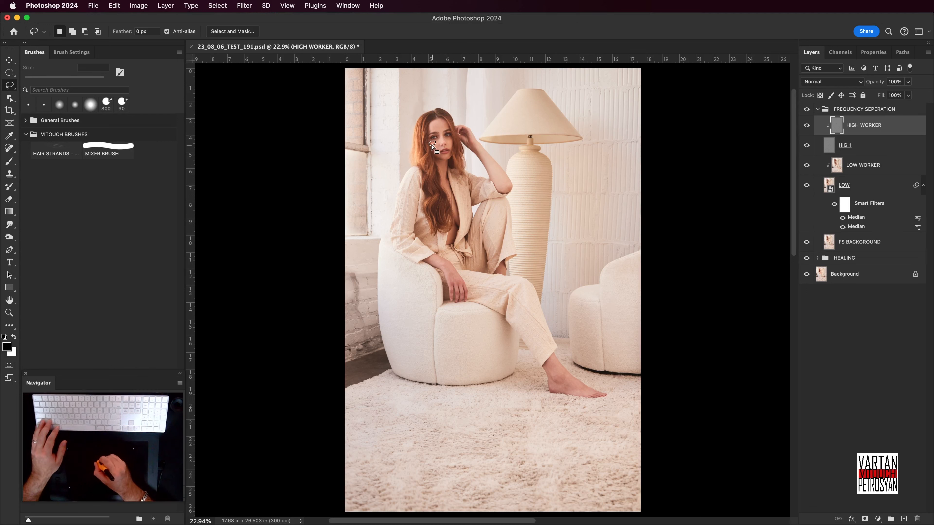
pyautogui.press('super+d')
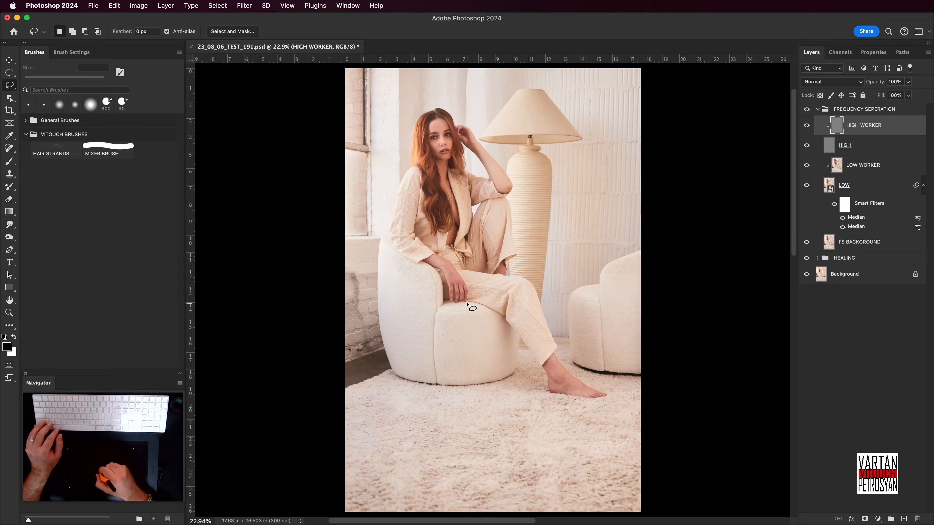
pyautogui.moveTo(456, 261); pyautogui.dragTo(459, 263)
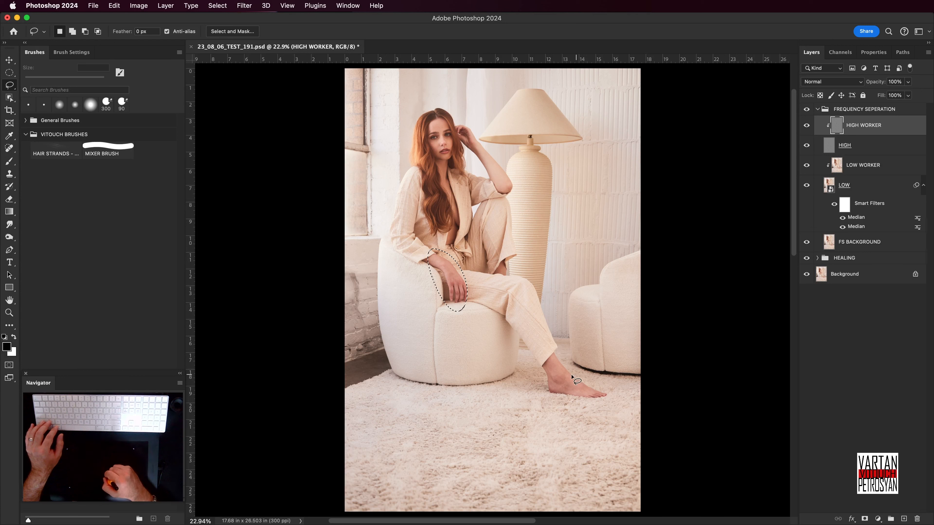
pyautogui.moveTo(538, 353)
pyautogui.mouseDown()
pyautogui.moveTo(605, 401)
pyautogui.moveTo(563, 353)
pyautogui.mouseUp()
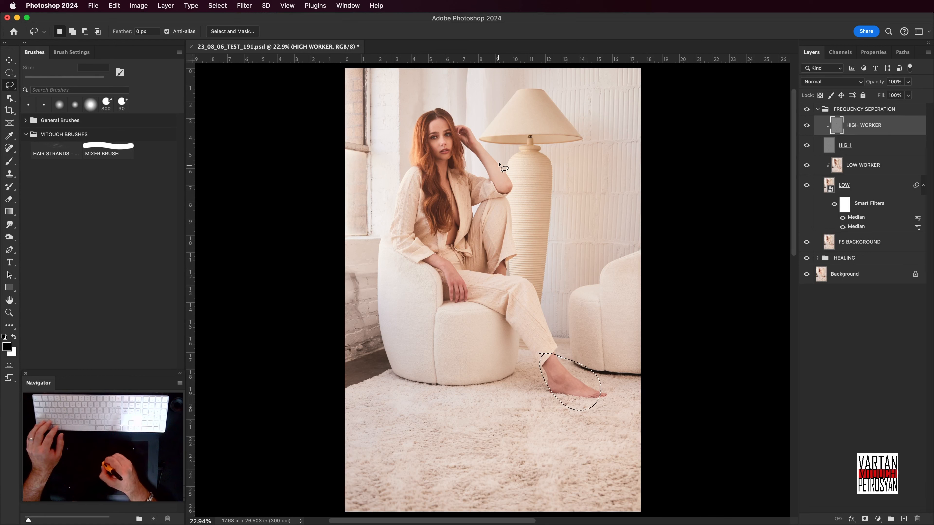
pyautogui.moveTo(476, 127)
pyautogui.mouseDown()
pyautogui.moveTo(458, 120)
pyautogui.moveTo(460, 150)
pyautogui.moveTo(481, 142)
pyautogui.moveTo(466, 123)
pyautogui.mouseUp()
pyautogui.press('super+d')
# - Examine the skin texture of the face and the surrounding hair at 100% and 200% with the Clone Stamp active
pyautogui.press('super+plus')
pyautogui.press('super+plus')
pyautogui.press('super+plus')
pyautogui.press('super+plus')
pyautogui.press('super+plus')
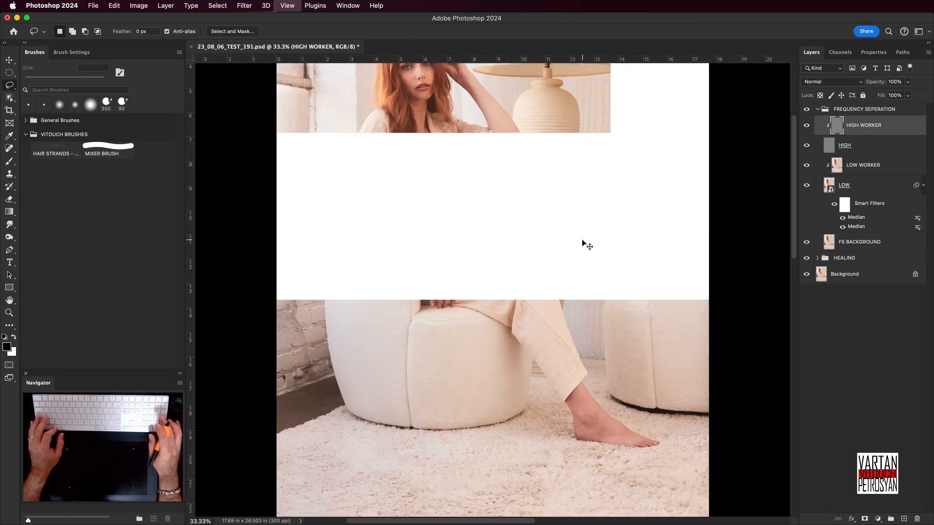
pyautogui.moveTo(421, 236); pyautogui.dragTo(525, 515)
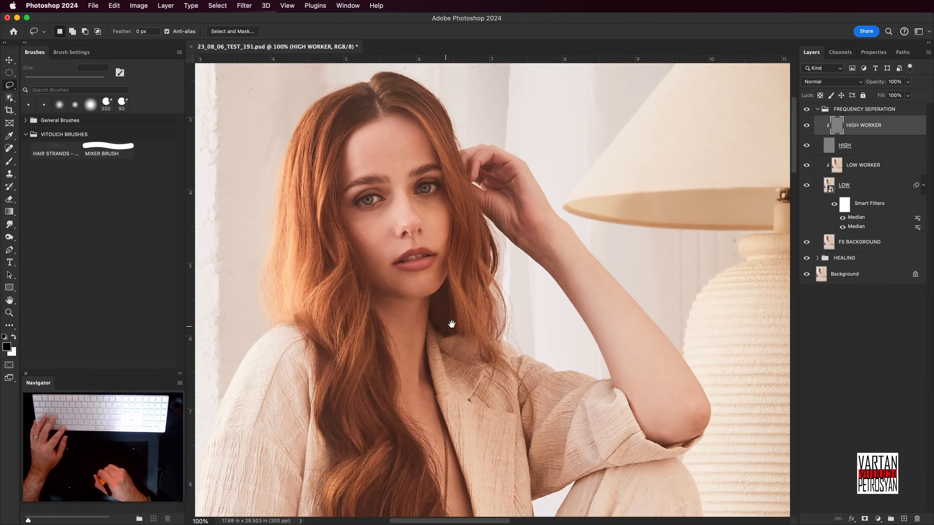
pyautogui.moveTo(450, 324); pyautogui.dragTo(484, 314)
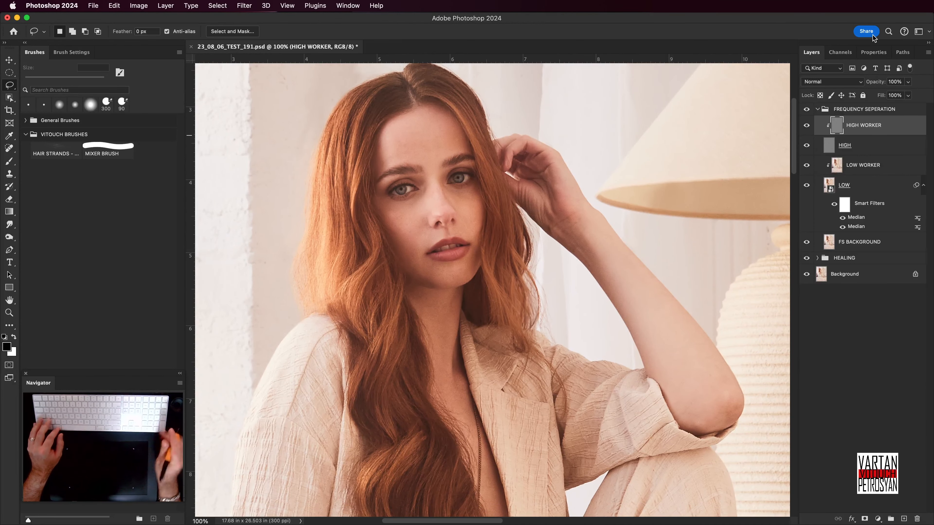
pyautogui.press('super+plus')
pyautogui.moveTo(460, 281); pyautogui.dragTo(524, 432)
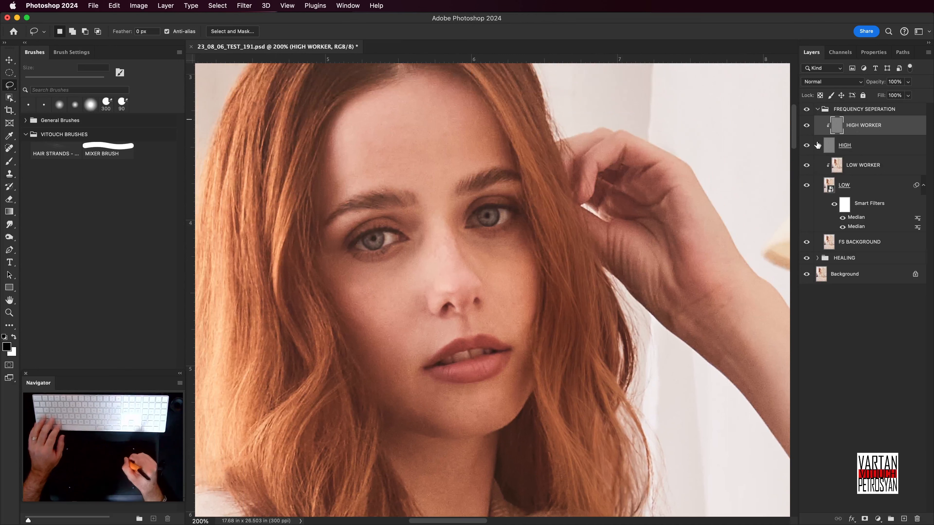
pyautogui.press('s')
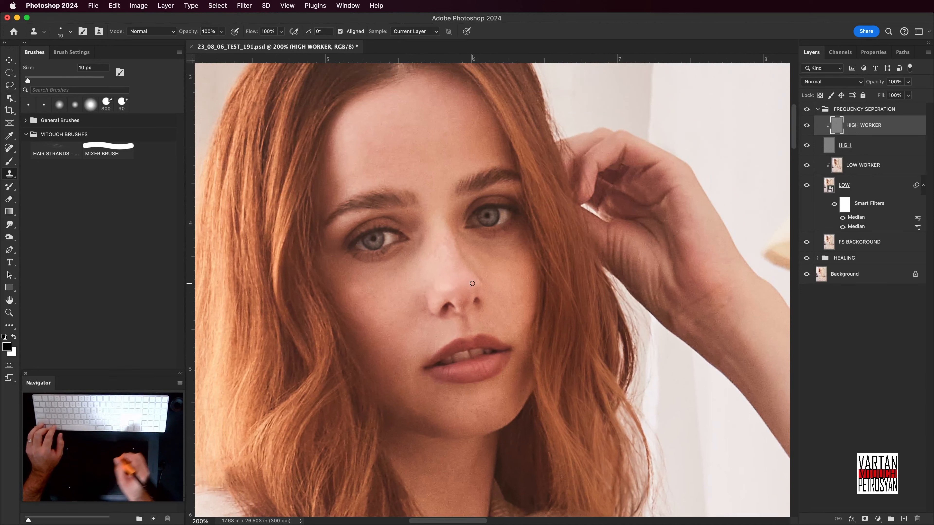
pyautogui.moveTo(437, 297); pyautogui.dragTo(476, 286)
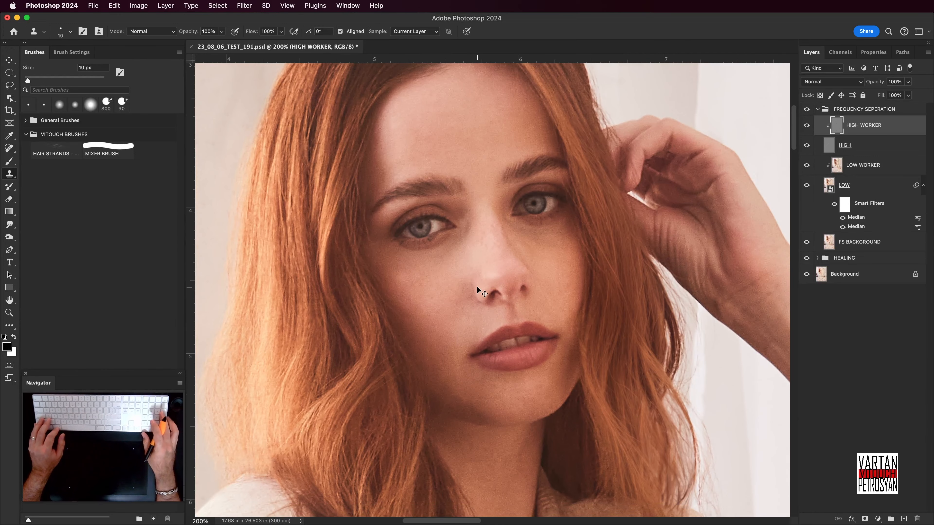
# - Hide the HIGH layer and make LOW WORKER the active layer
pyautogui.press('super+minus')
pyautogui.press('super+minus')
pyautogui.press('super+minus')
pyautogui.scroll(-3, 544, 316)
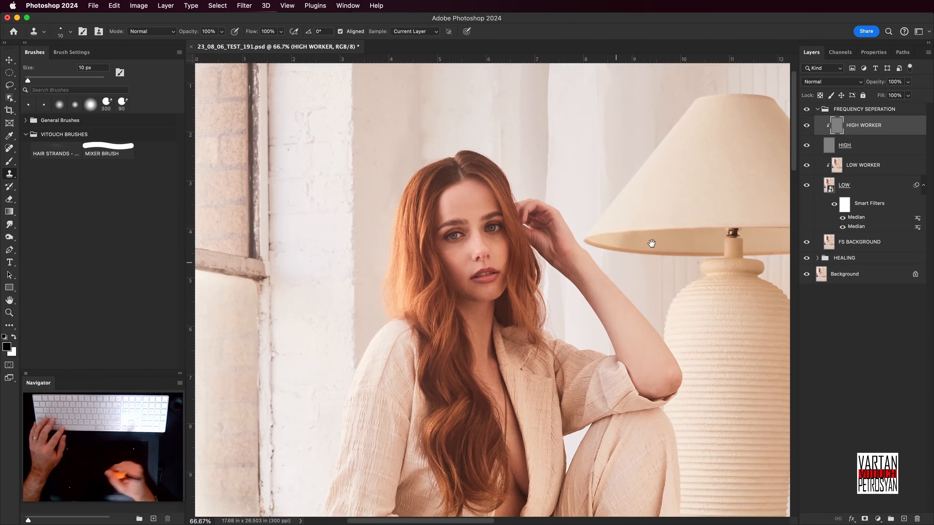
pyautogui.click(807, 146)
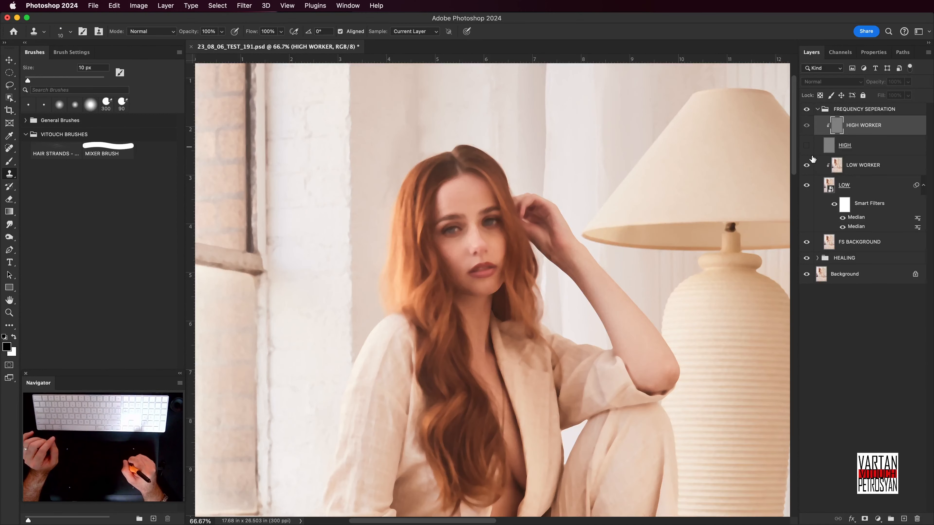
pyautogui.click(871, 168)
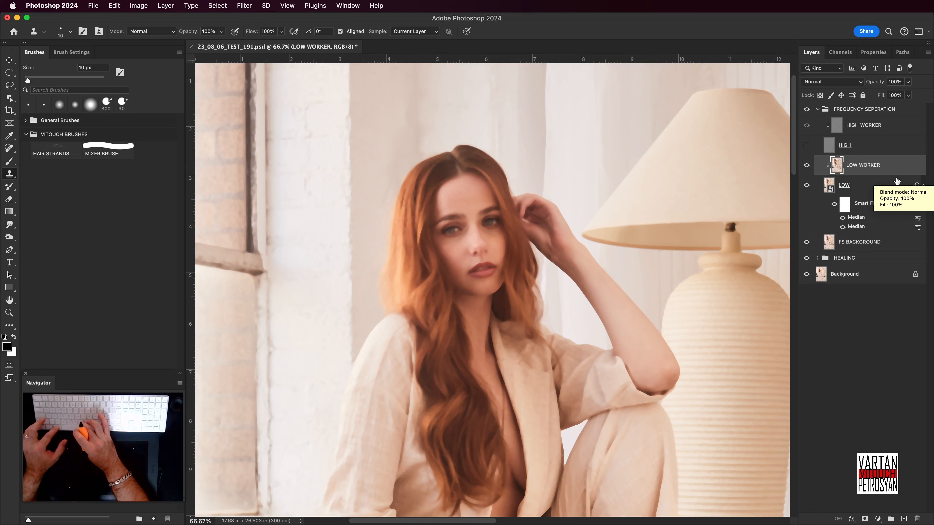
# - Add a new empty layer above LOW WORKER and activate the Brush tool
pyautogui.press('super+shift+n')
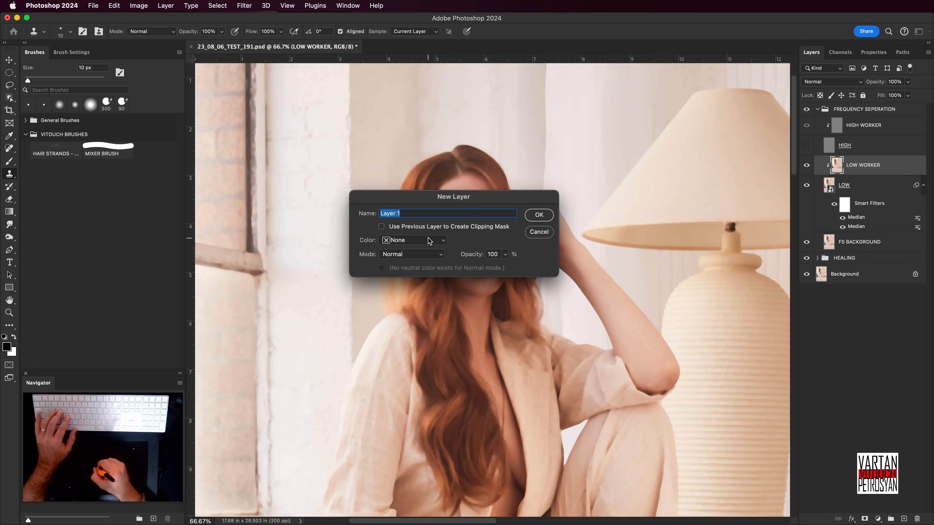
pyautogui.click(539, 217)
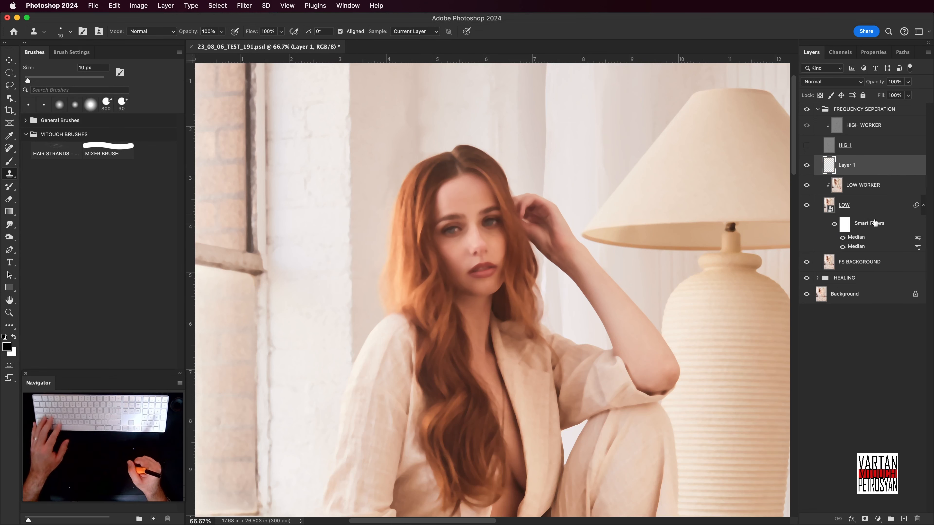
pyautogui.press('b')
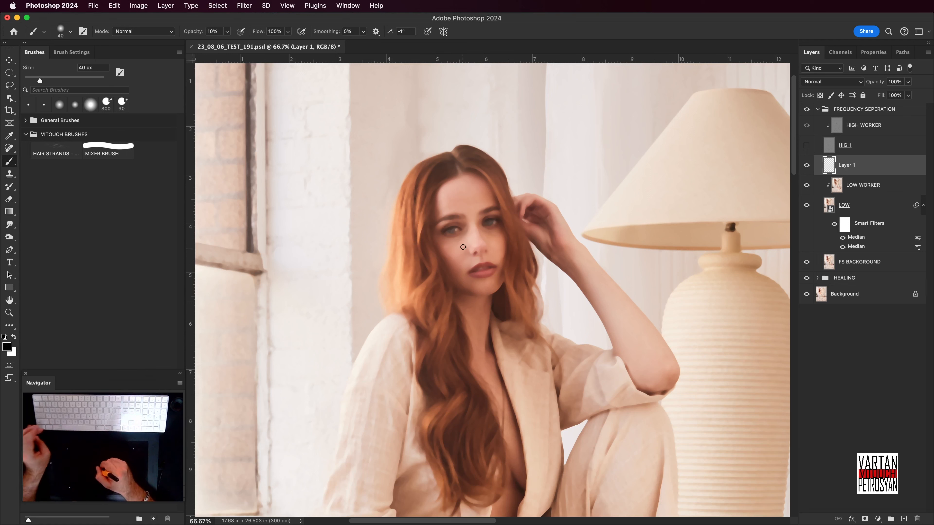
# - Paint sampled skin tones over the cheek and under-eye area on Layer 1 with a 50 px brush at 10% opacity
pyautogui.keyDown('alt'); pyautogui.click(449, 240); pyautogui.keyUp('alt')
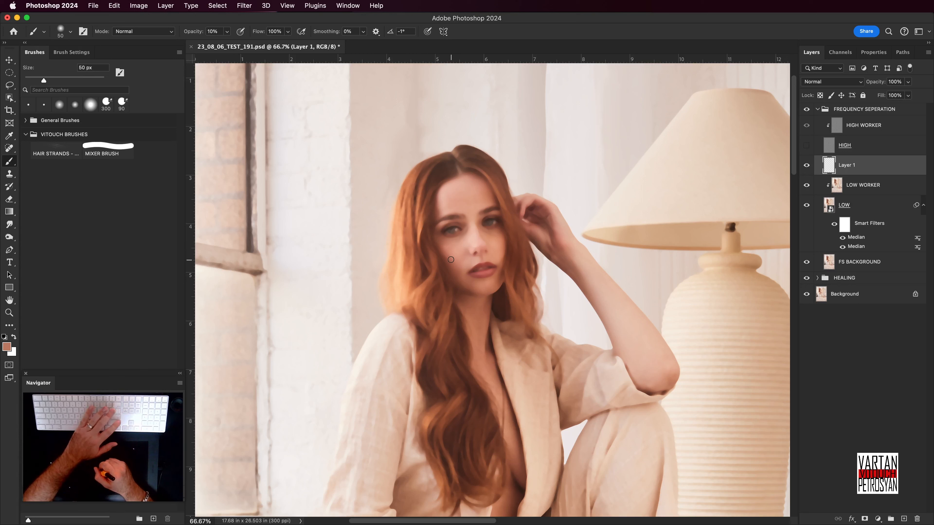
pyautogui.keyDown('alt'); pyautogui.click(454, 252); pyautogui.keyUp('alt')
pyautogui.moveTo(445, 246); pyautogui.dragTo(461, 232)
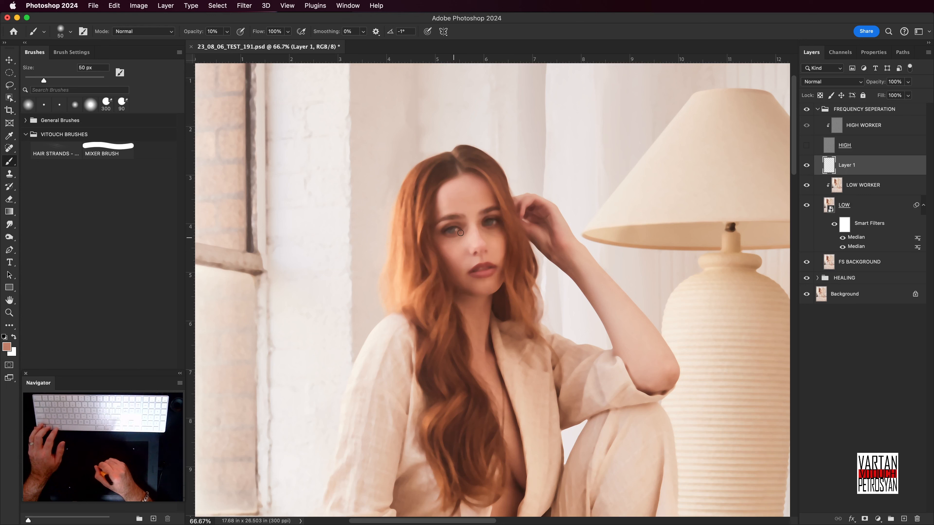
pyautogui.keyDown('alt'); pyautogui.click(448, 253); pyautogui.keyUp('alt')
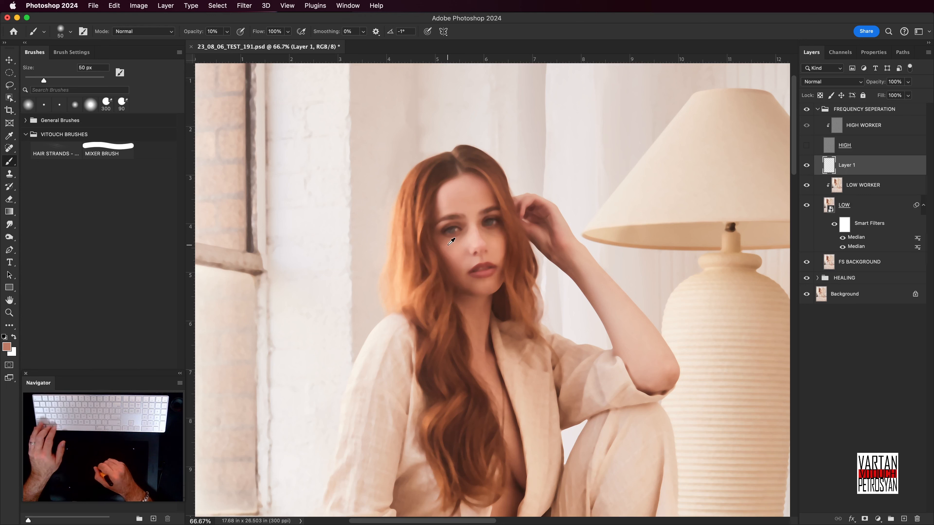
pyautogui.keyDown('alt'); pyautogui.click(448, 245); pyautogui.keyUp('alt')
pyautogui.keyDown('alt'); pyautogui.click(453, 252); pyautogui.keyUp('alt')
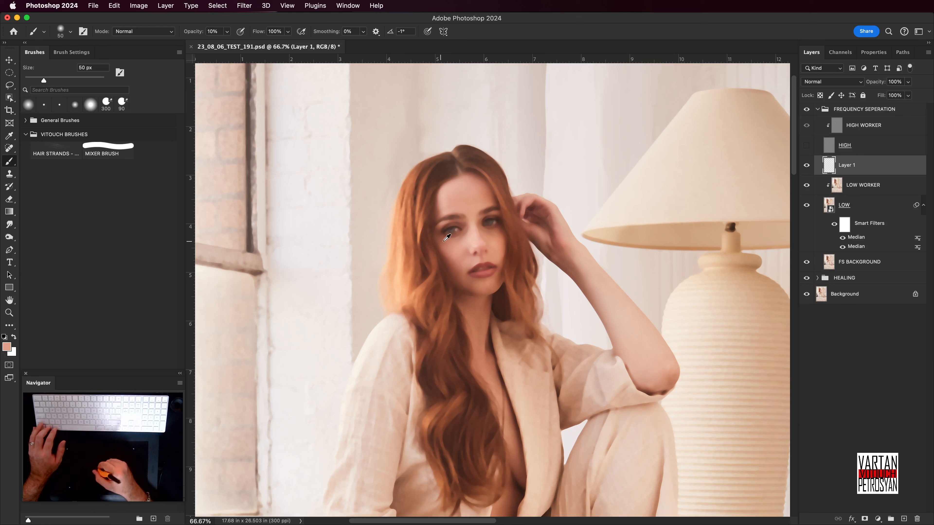
pyautogui.keyDown('alt'); pyautogui.click(455, 249); pyautogui.keyUp('alt')
pyautogui.keyDown('alt'); pyautogui.click(452, 251); pyautogui.keyUp('alt')
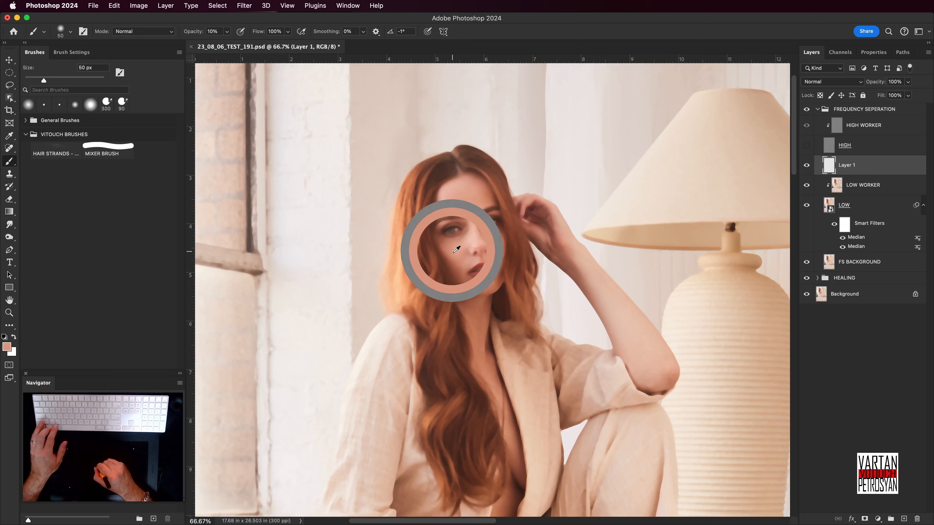
pyautogui.keyDown('alt'); pyautogui.click(453, 242); pyautogui.keyUp('alt')
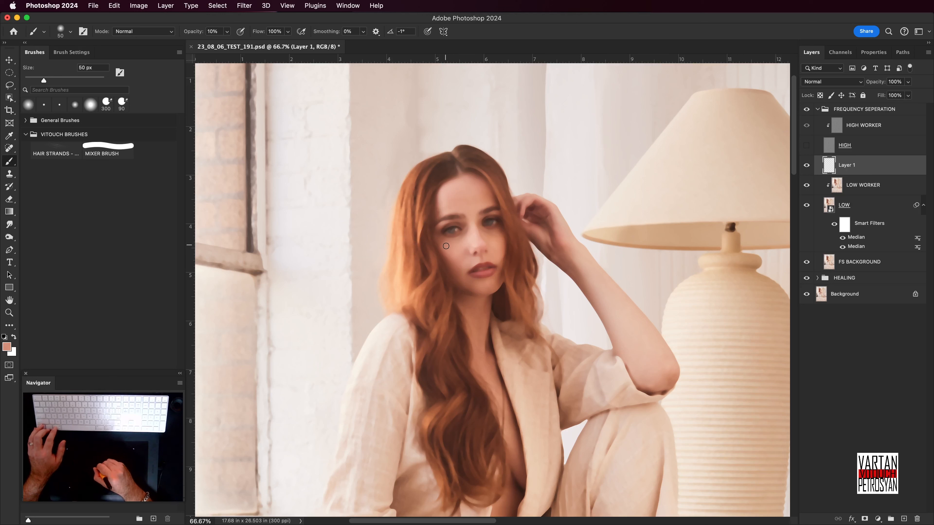
# - Compare the face with and without the painted tones by repeatedly toggling the visibility of Layer 1
pyautogui.click(808, 165)
pyautogui.click(809, 166)
pyautogui.click(810, 166)
pyautogui.click(811, 166)
pyautogui.click(810, 166)
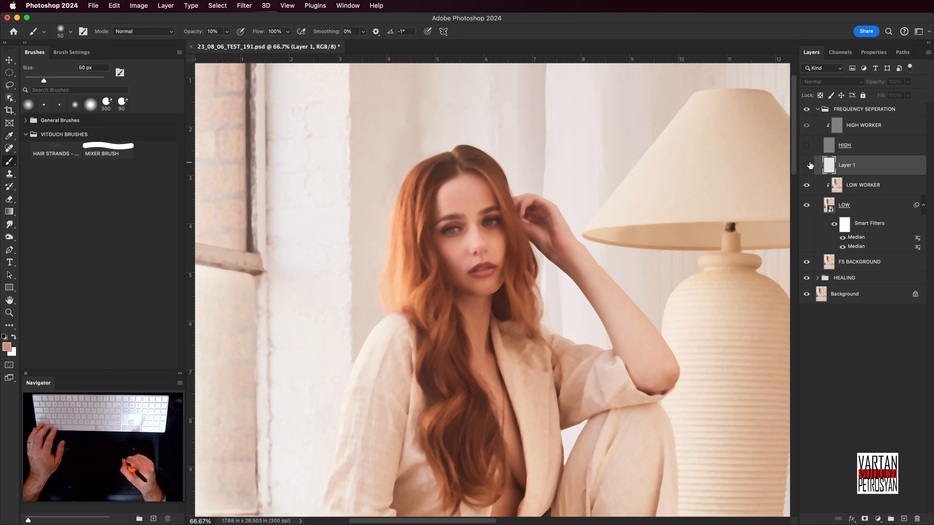
pyautogui.click(810, 165)
pyautogui.click(810, 166)
pyautogui.click(810, 166)
pyautogui.click(810, 166)
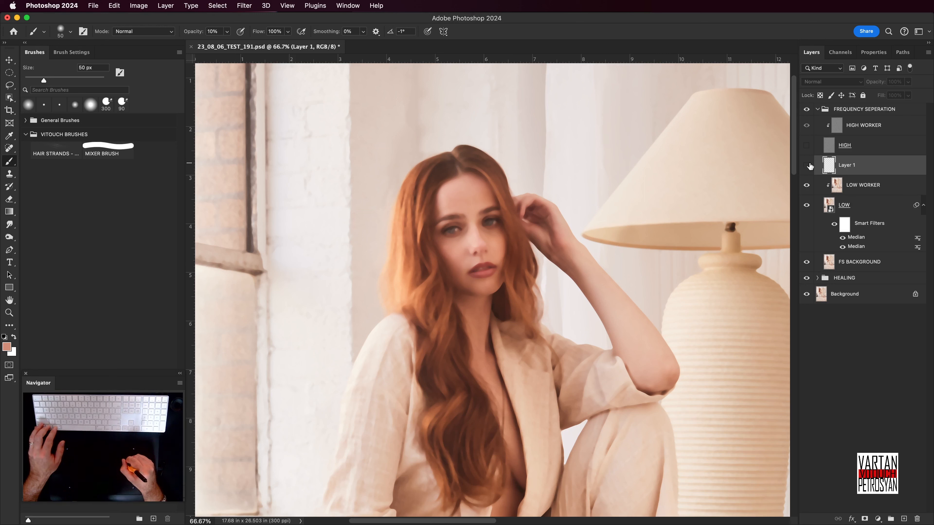
pyautogui.click(810, 166)
pyautogui.click(810, 166)
pyautogui.click(811, 166)
pyautogui.click(810, 166)
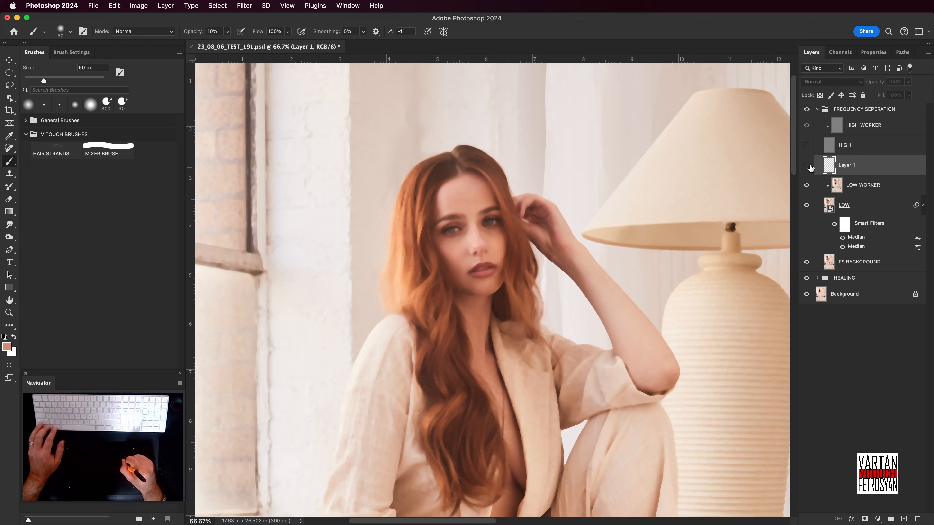
pyautogui.click(811, 166)
# - Set the brush flow to 50% and paint freshly sampled skin tones over the under-eye and cheek area
pyautogui.keyDown('alt'); pyautogui.click(441, 236); pyautogui.keyUp('alt')
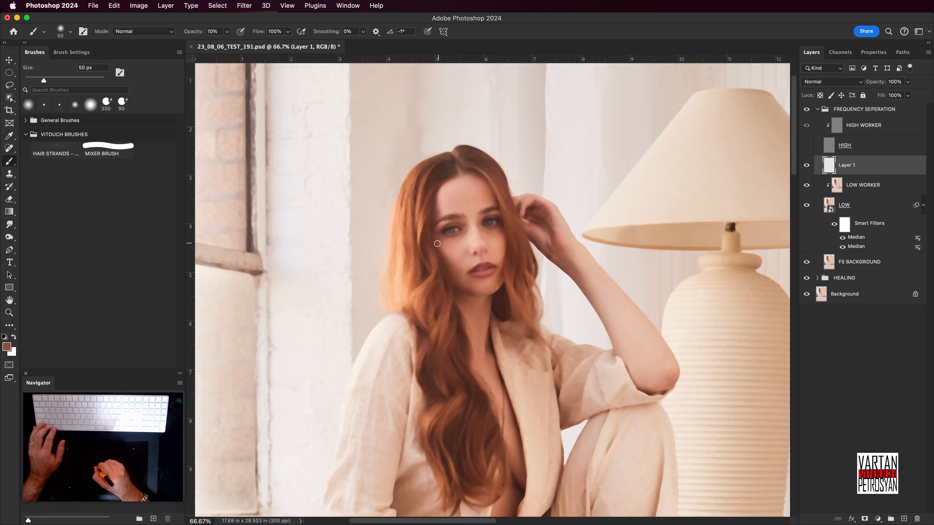
pyautogui.hotkey('shift', '5')
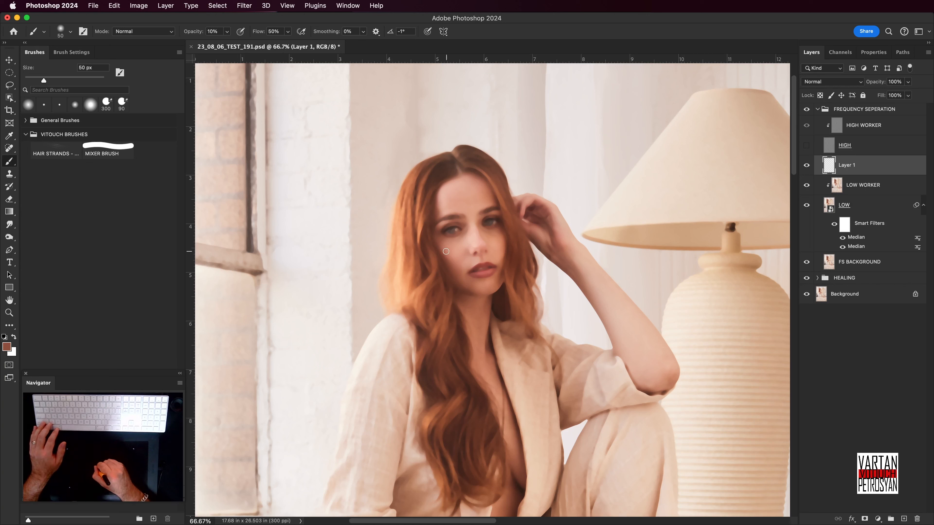
pyautogui.keyDown('alt'); pyautogui.click(459, 239); pyautogui.keyUp('alt')
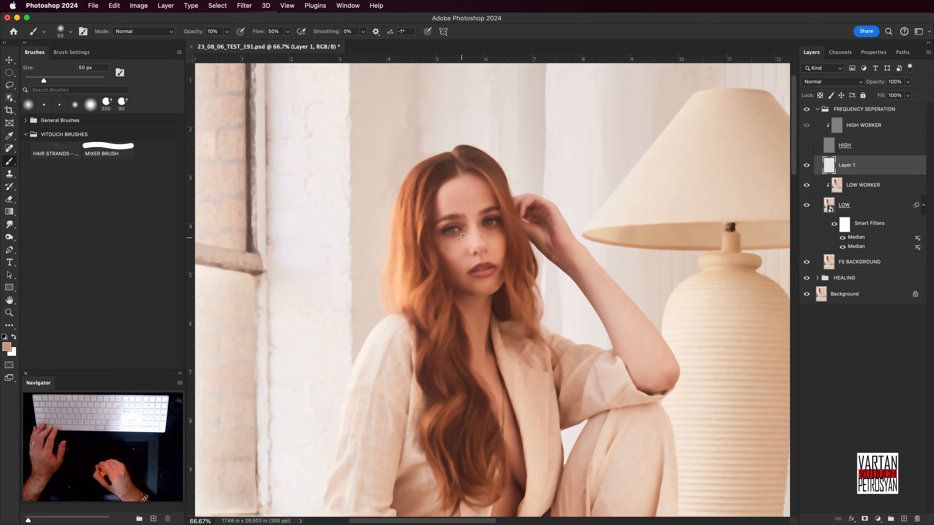
pyautogui.keyDown('alt'); pyautogui.click(457, 247); pyautogui.keyUp('alt')
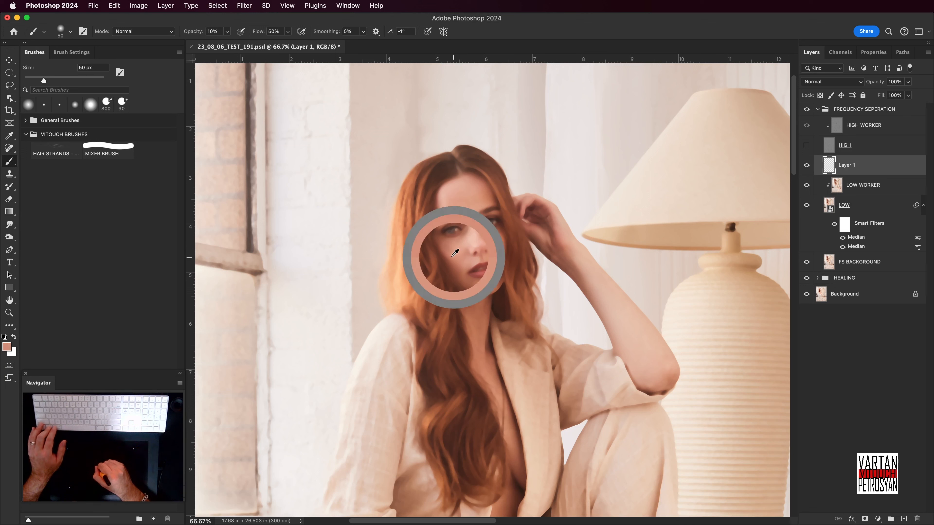
pyautogui.keyDown('alt'); pyautogui.click(456, 253); pyautogui.keyUp('alt')
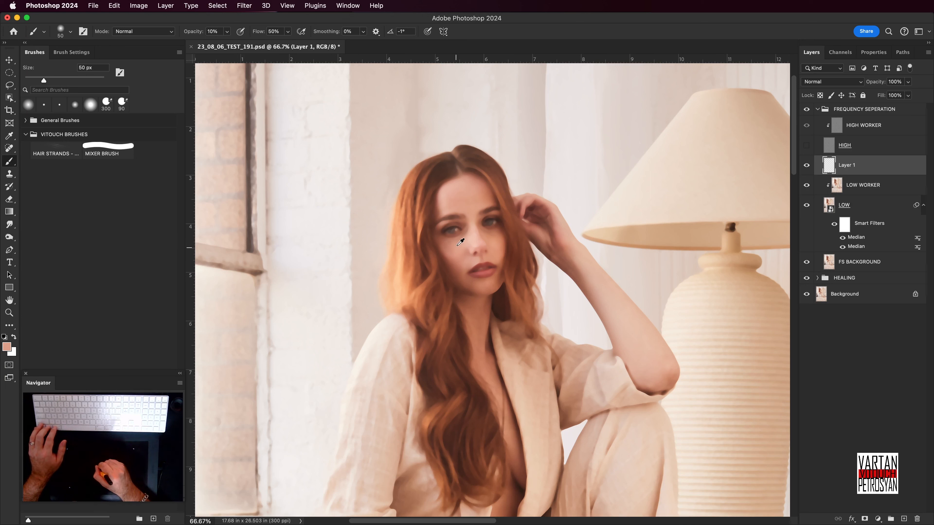
# - Reduce the brush to 40 px and paint more sampled skin tones onto the cheek below the eye
pyautogui.hscroll(3, 456, 258)
pyautogui.scroll(1, 456, 257)
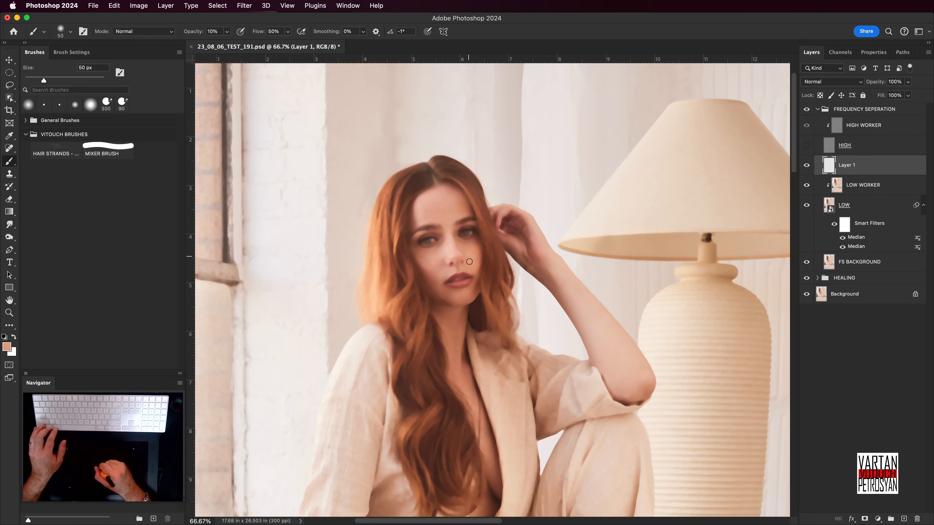
pyautogui.press('[')
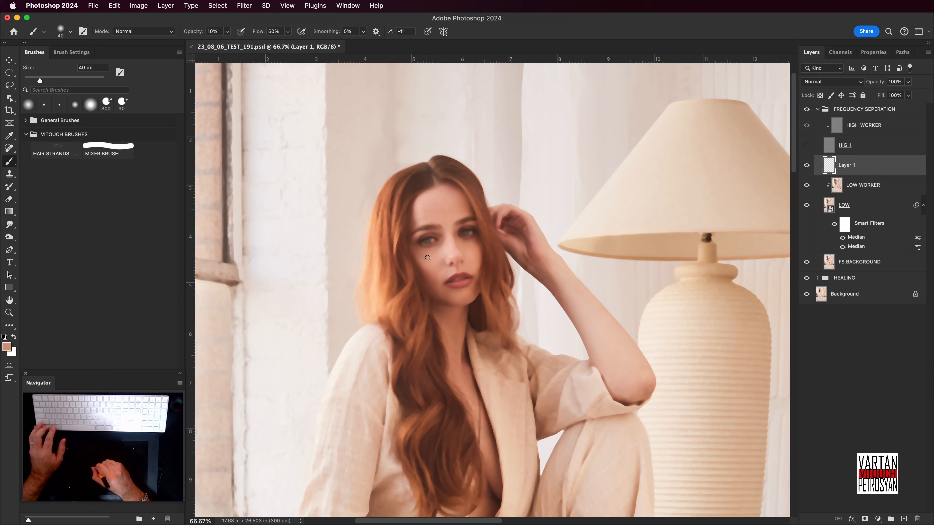
pyautogui.keyDown('alt'); pyautogui.click(431, 265); pyautogui.keyUp('alt')
pyautogui.keyDown('alt'); pyautogui.click(431, 261); pyautogui.keyUp('alt')
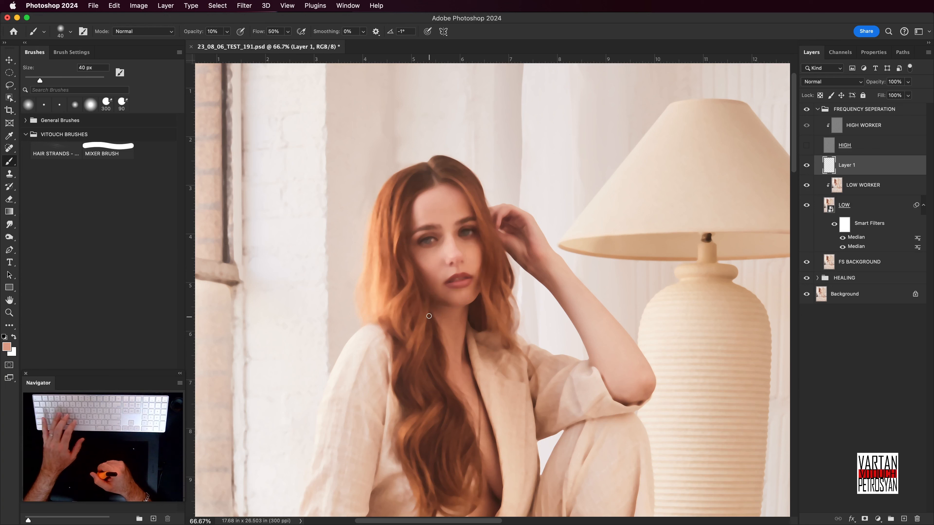
# - Switch to the Mixer Brush, hide Layer 1 and make LOW WORKER the active layer
pyautogui.hotkey('shift', 'b')
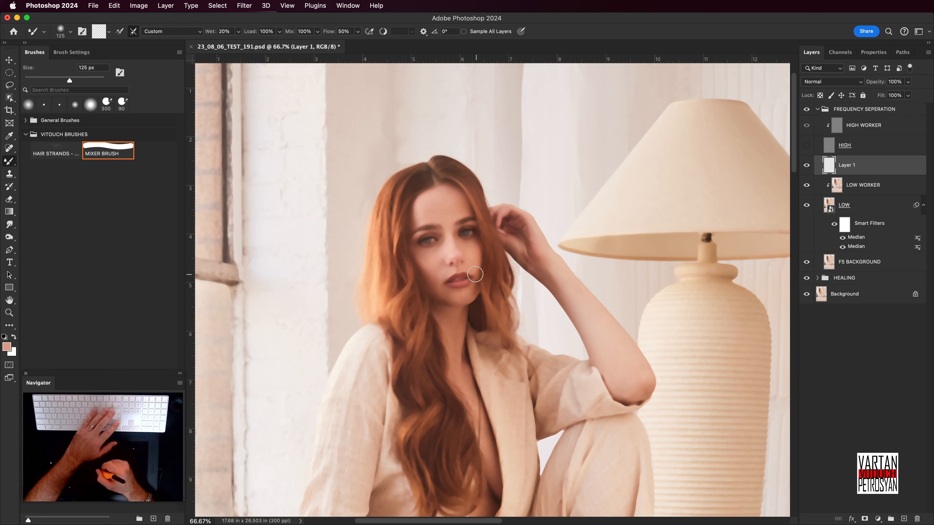
pyautogui.click(806, 165)
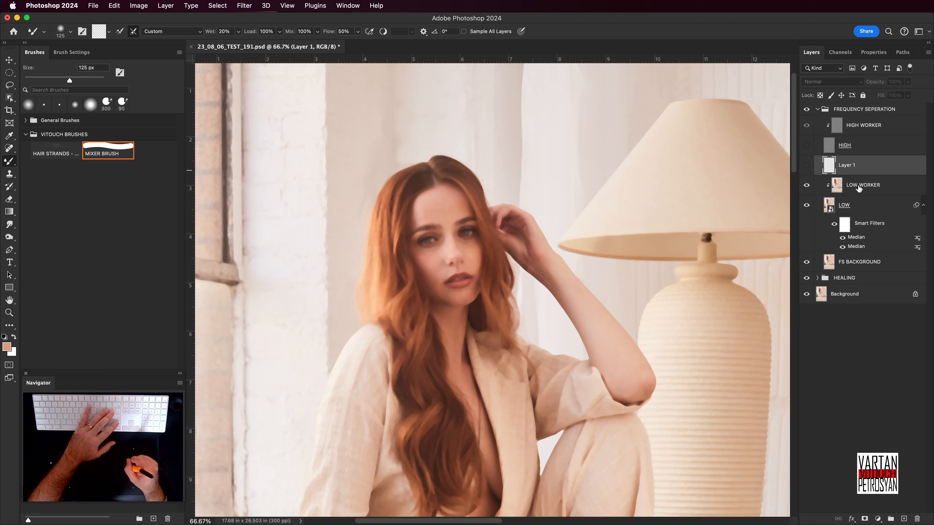
pyautogui.click(852, 186)
# - Set the Mixer Brush to 80 px, Wet 5% and Flow 10%, and blend the cheek tones on LOW WORKER
pyautogui.press('[')
pyautogui.press('[')
pyautogui.press('[')
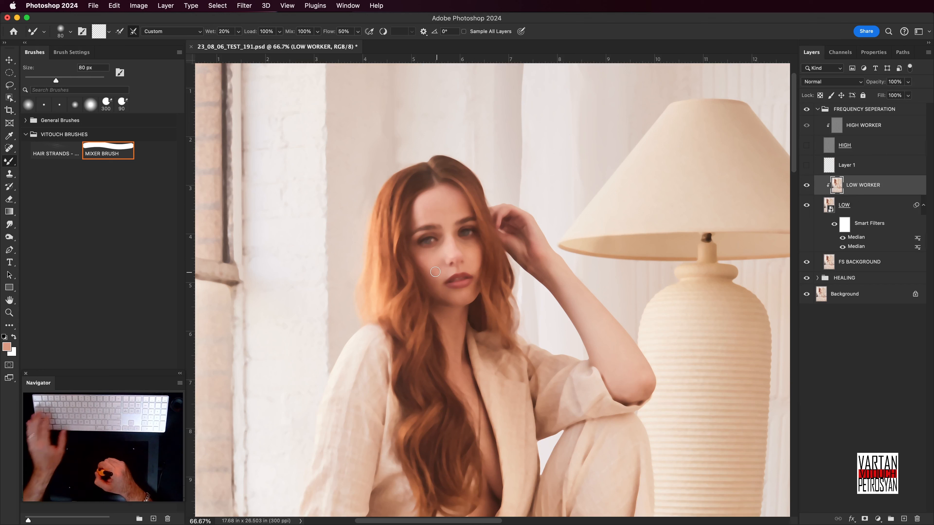
pyautogui.press('1')
pyautogui.hotkey('shift', '1')
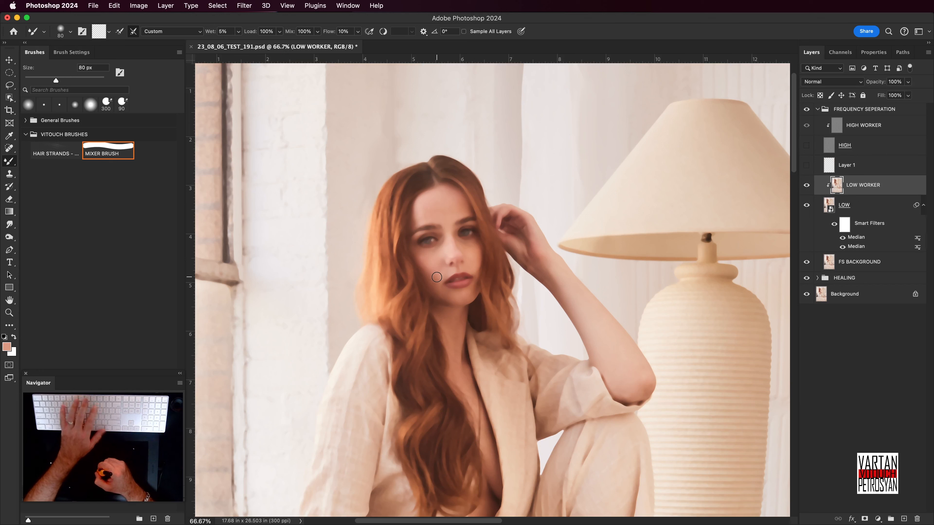
pyautogui.press('0')
pyautogui.press('5')
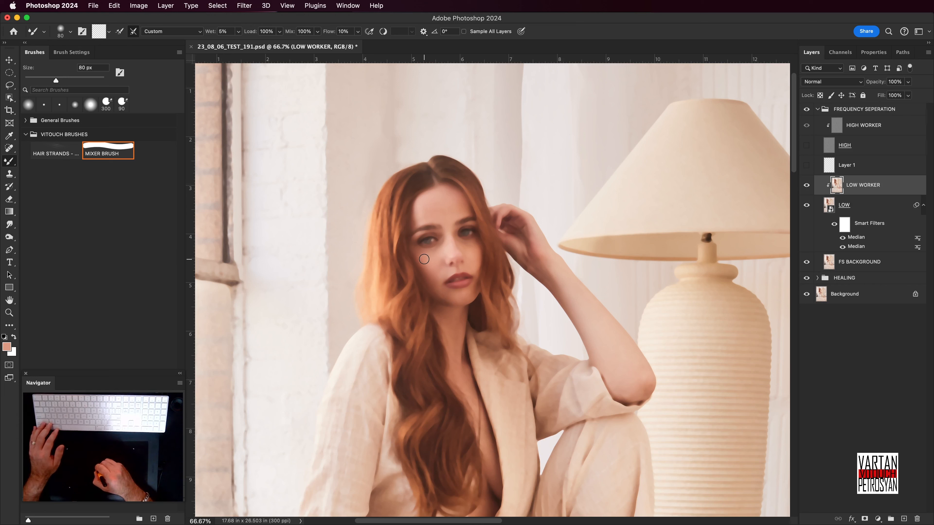
pyautogui.moveTo(420, 257); pyautogui.dragTo(438, 273)
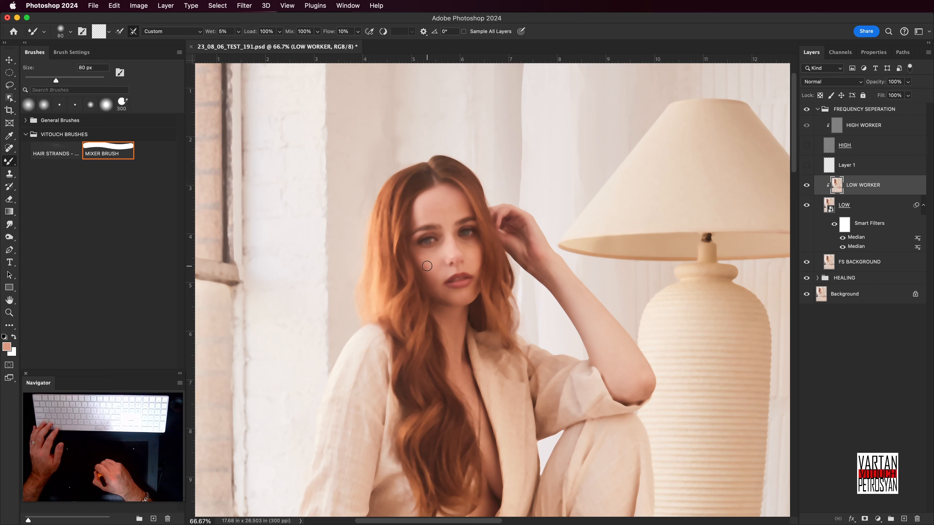
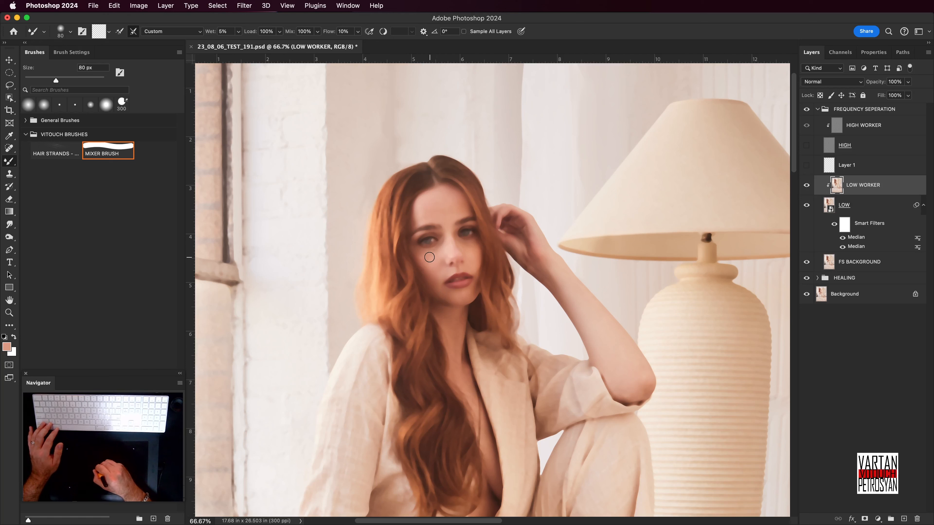
# - Show the HIGH layer and compare the whole image with and without LOW WORKER
pyautogui.click(806, 145)
pyautogui.press('super+0')
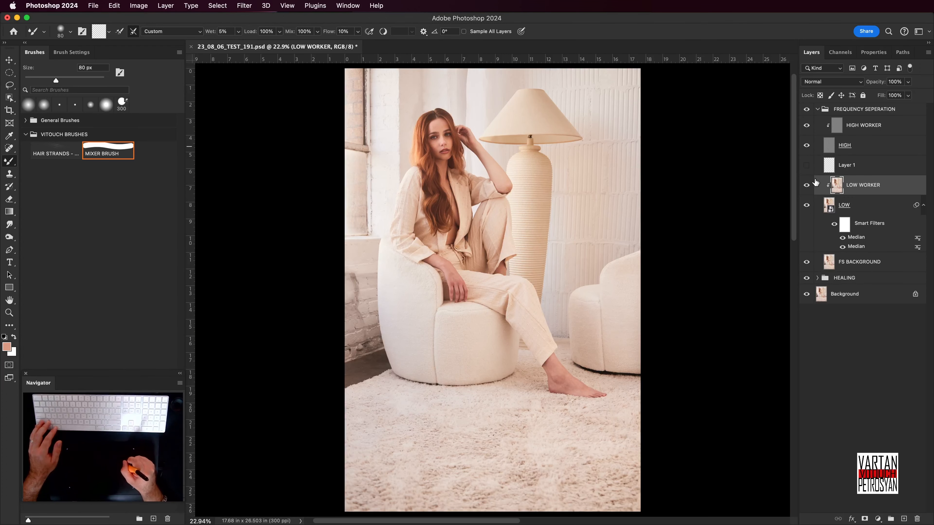
pyautogui.click(807, 186)
pyautogui.click(807, 186)
pyautogui.click(807, 187)
pyautogui.click(807, 187)
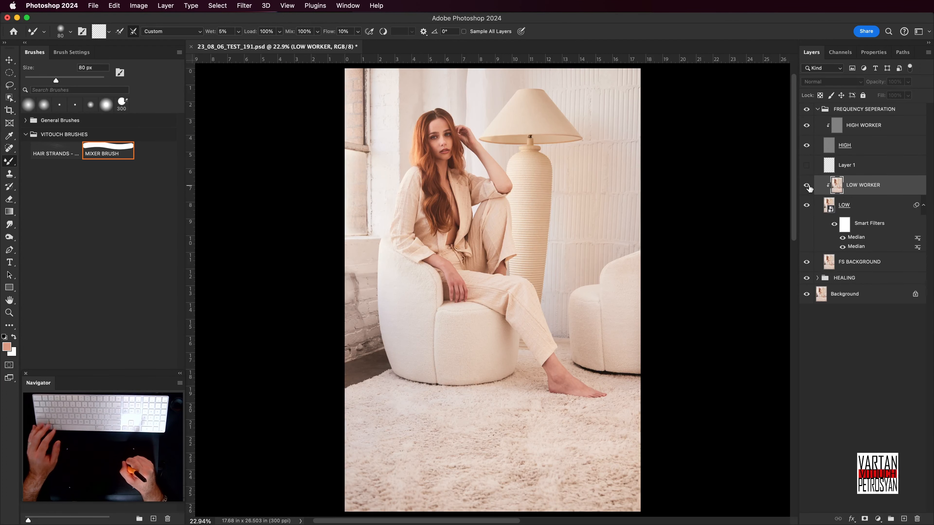
pyautogui.click(807, 187)
pyautogui.click(807, 186)
pyautogui.click(808, 187)
pyautogui.click(807, 186)
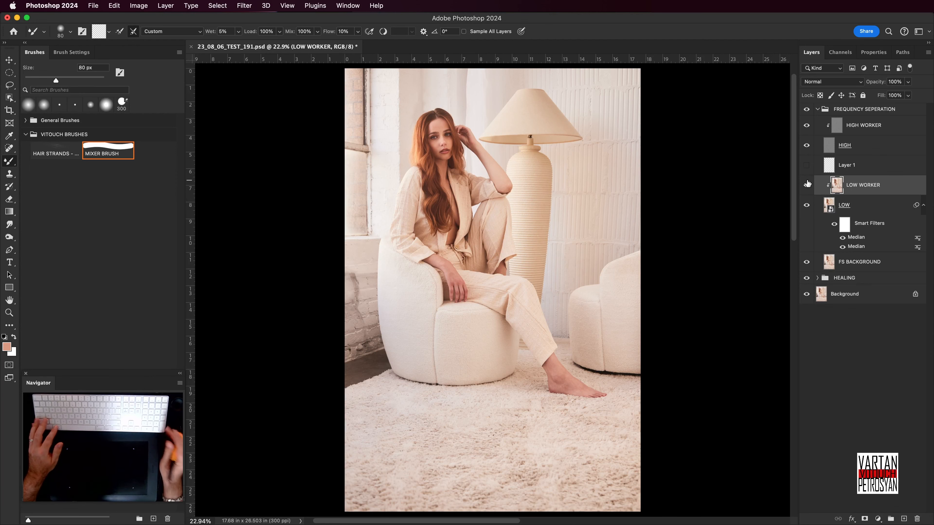
# - Hide the HIGH and HIGH WORKER layers with the upper body in view at 66.67%
pyautogui.press('super+equal')
pyautogui.press('super+equal')
pyautogui.press('super+equal')
pyautogui.press('super+equal')
pyautogui.moveTo(508, 281); pyautogui.dragTo(554, 230)
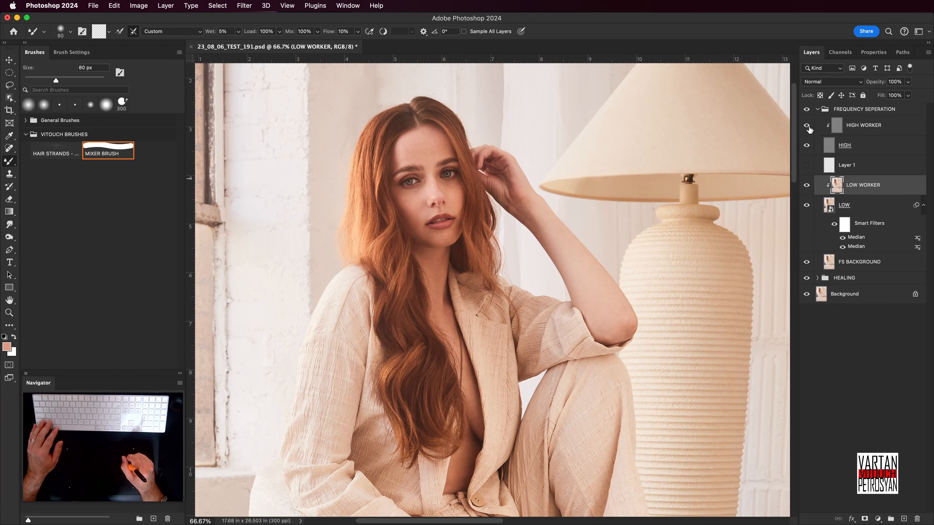
pyautogui.click(807, 146)
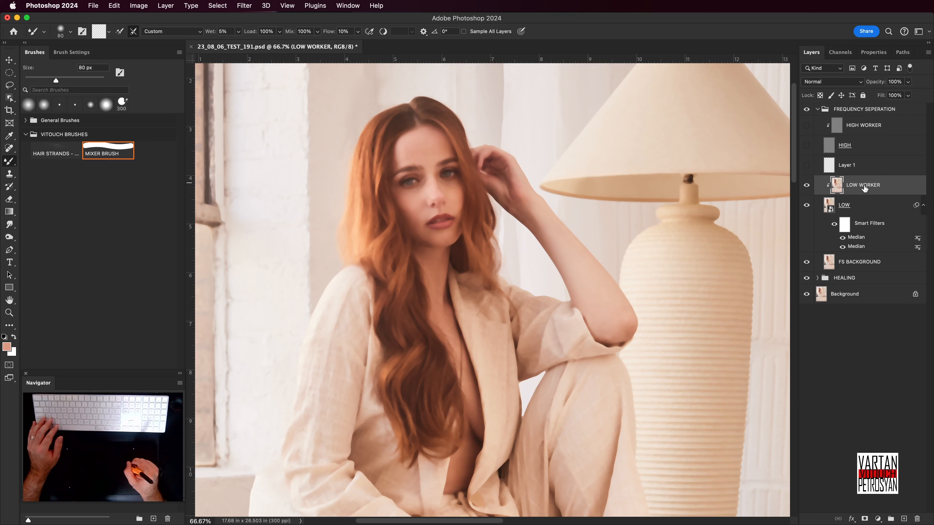
# - Delete the LOW WORKER layer, and duplicate LOW as a new layer clipped to it
pyautogui.press('BackSpace')
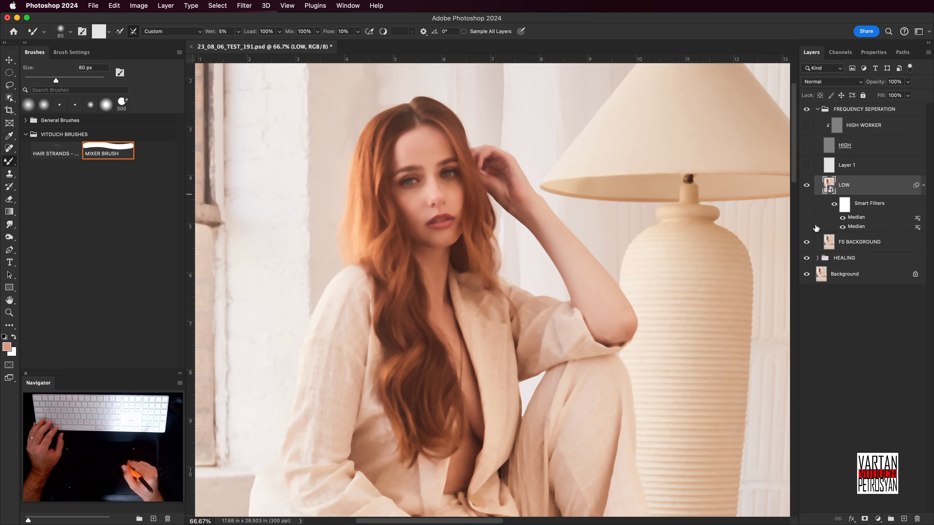
pyautogui.press('super+j')
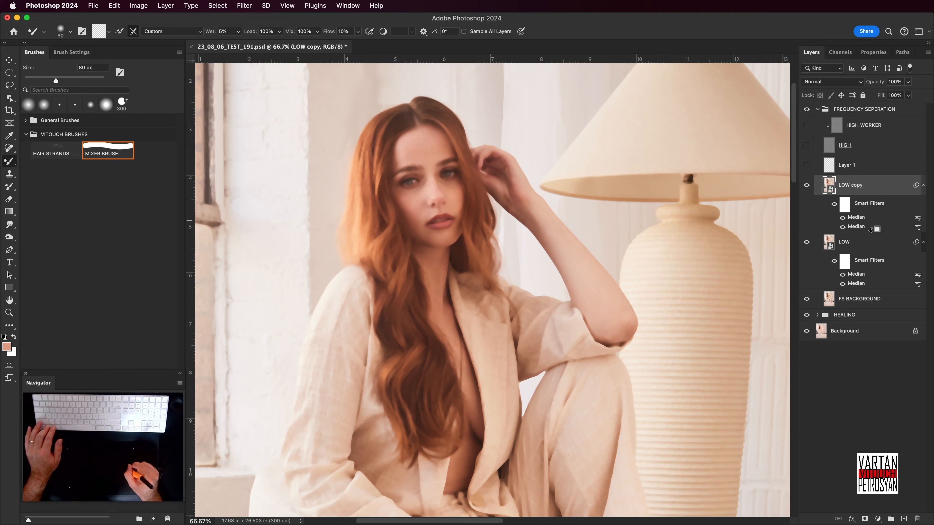
pyautogui.press('alt+super+g')
# - Rasterize the clipped copy of LOW and rename it LOW WORKER
pyautogui.rightClick(872, 188)
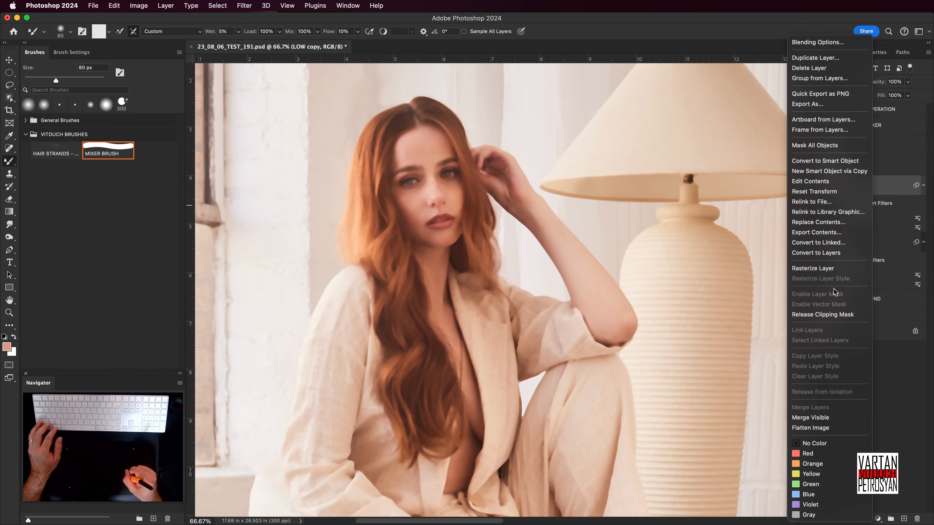
pyautogui.click(820, 269)
pyautogui.doubleClick(863, 185)
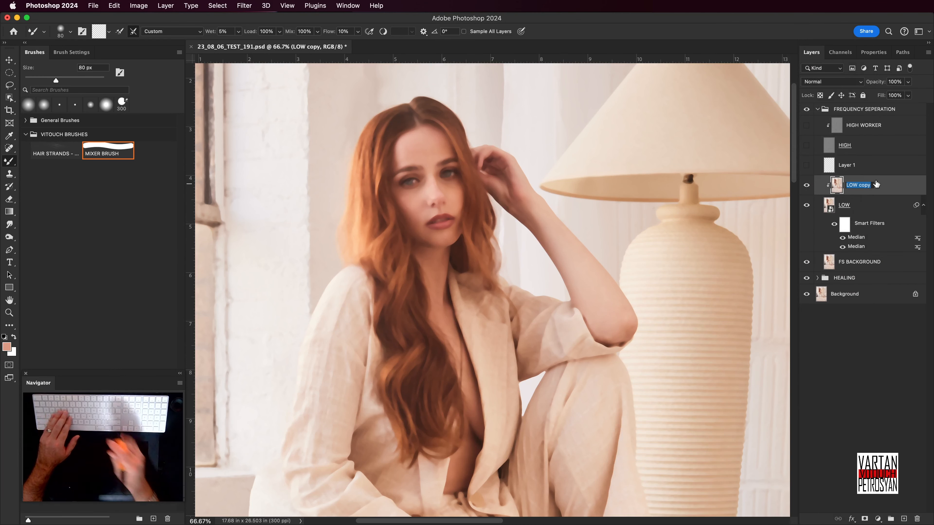
pyautogui.write('L')
pyautogui.press('Return')
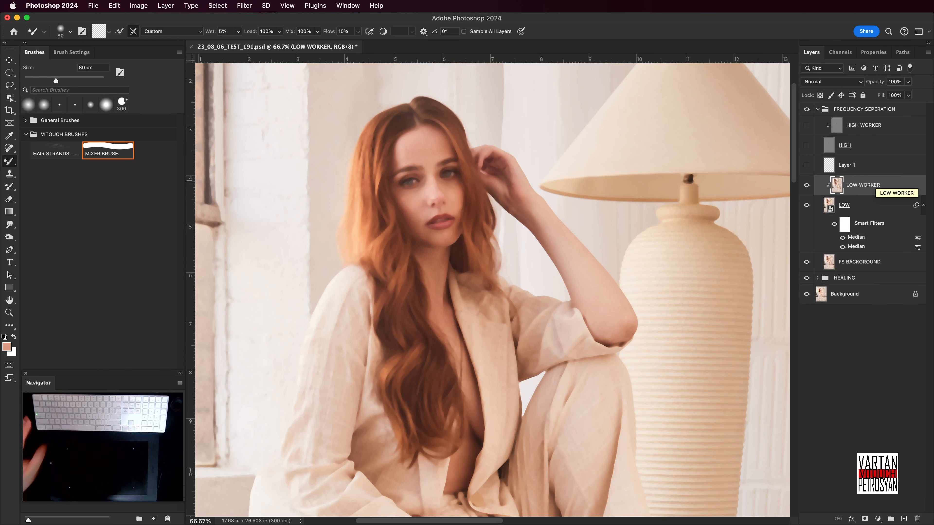
# - Keep the HIGH layer hidden, make Layer 1 visible and active, and switch to the Brush tool
pyautogui.click(806, 144)
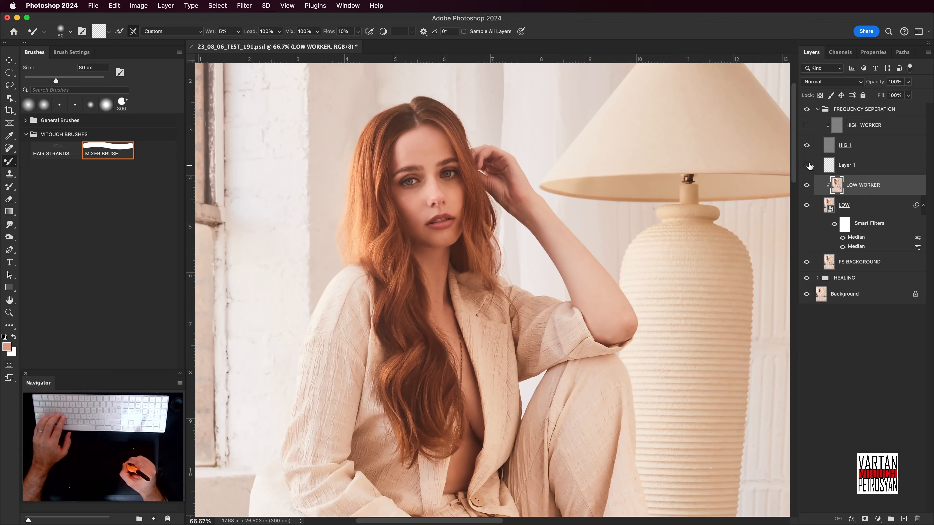
pyautogui.click(806, 145)
pyautogui.click(829, 166)
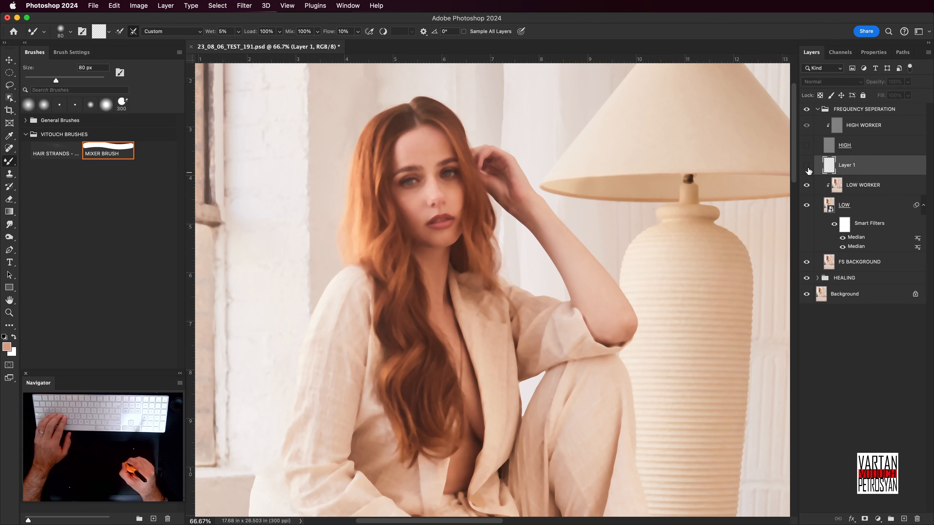
pyautogui.click(806, 165)
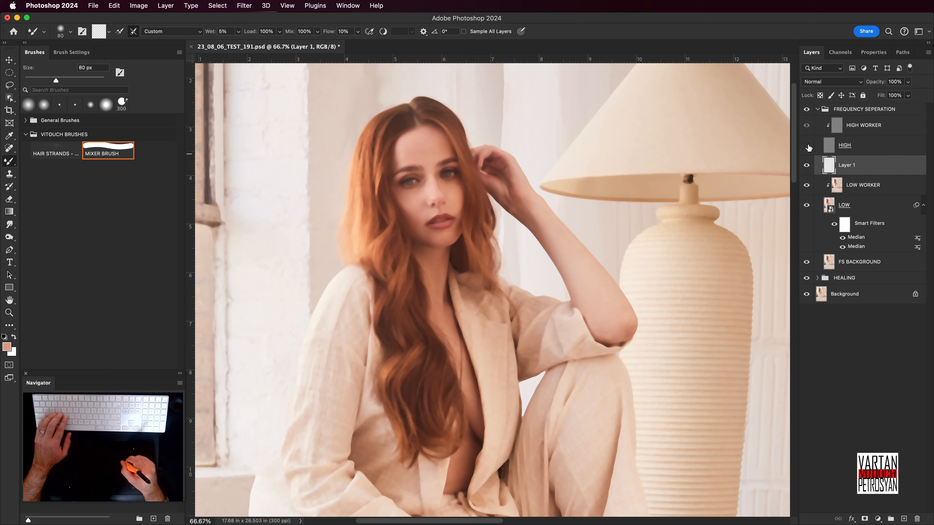
pyautogui.hotkey('shift', 'b')
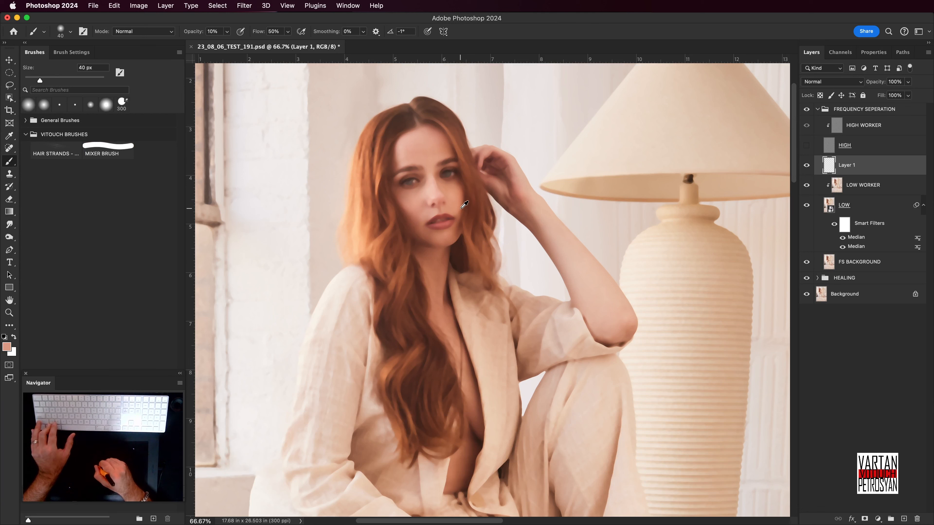
# - Paint sampled skin tones over the cheek below the eye on Layer 1, using a 40 px brush at 10% opacity and 50% flow
pyautogui.keyDown('alt'); pyautogui.click(458, 185); pyautogui.keyUp('alt')
pyautogui.keyDown('alt'); pyautogui.click(446, 183); pyautogui.keyUp('alt')
pyautogui.keyDown('alt'); pyautogui.click(446, 186); pyautogui.keyUp('alt')
pyautogui.moveTo(451, 196)
pyautogui.mouseDown()
pyautogui.moveTo(456, 246)
pyautogui.moveTo(468, 195)
pyautogui.mouseUp()
# - Even out the neck and upper chest on Layer 1 by repeatedly sampling nearby skin tones and brushing them over the transitions
pyautogui.moveTo(463, 304); pyautogui.dragTo(470, 244)
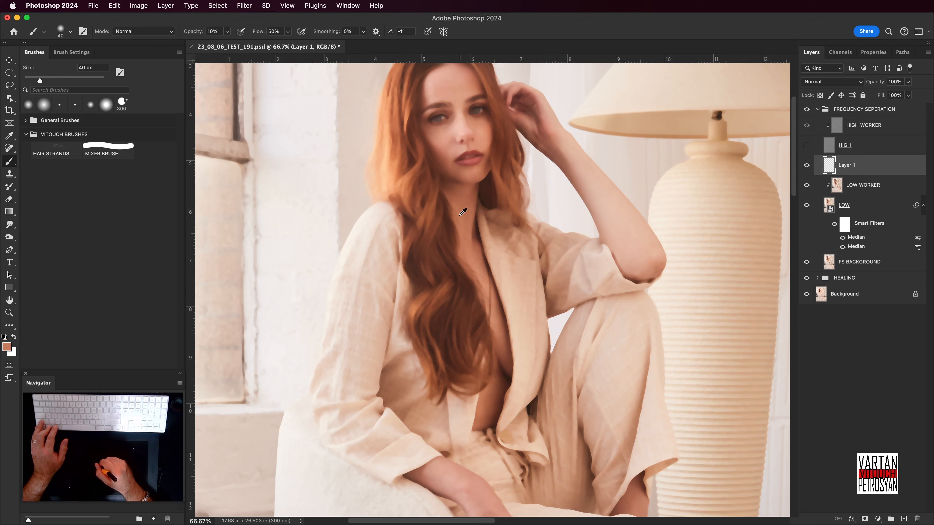
pyautogui.keyDown('alt'); pyautogui.click(471, 208); pyautogui.keyUp('alt')
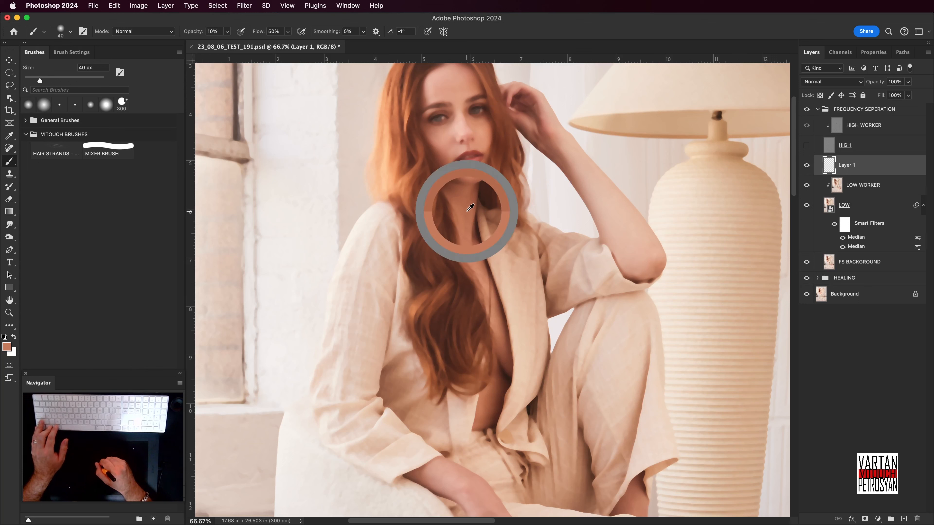
pyautogui.keyDown('alt'); pyautogui.click(466, 213); pyautogui.keyUp('alt')
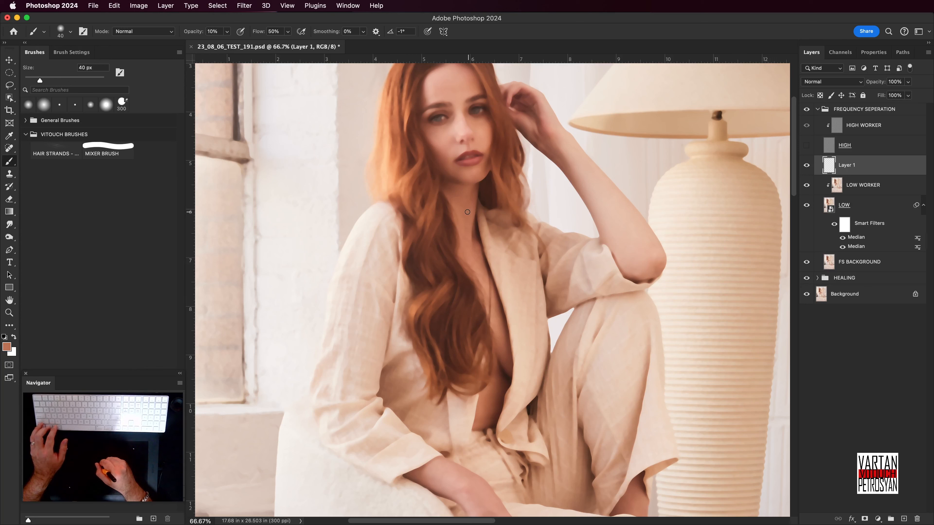
pyautogui.keyDown('alt'); pyautogui.click(467, 212); pyautogui.keyUp('alt')
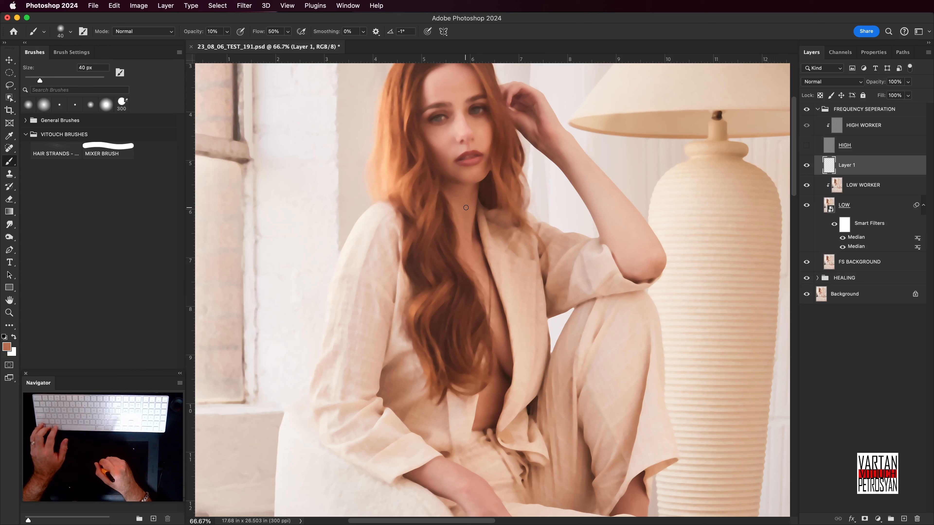
pyautogui.keyDown('alt'); pyautogui.click(464, 233); pyautogui.keyUp('alt')
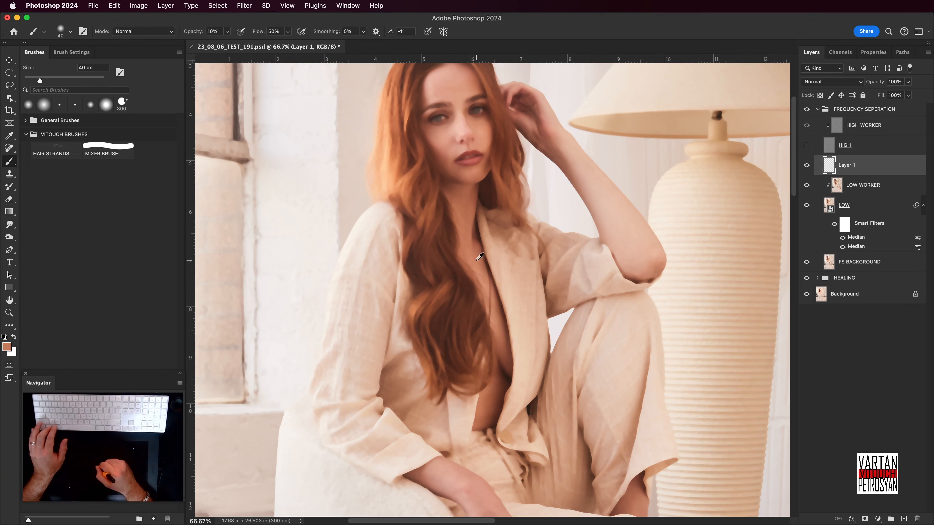
pyautogui.scroll(-2, 476, 252)
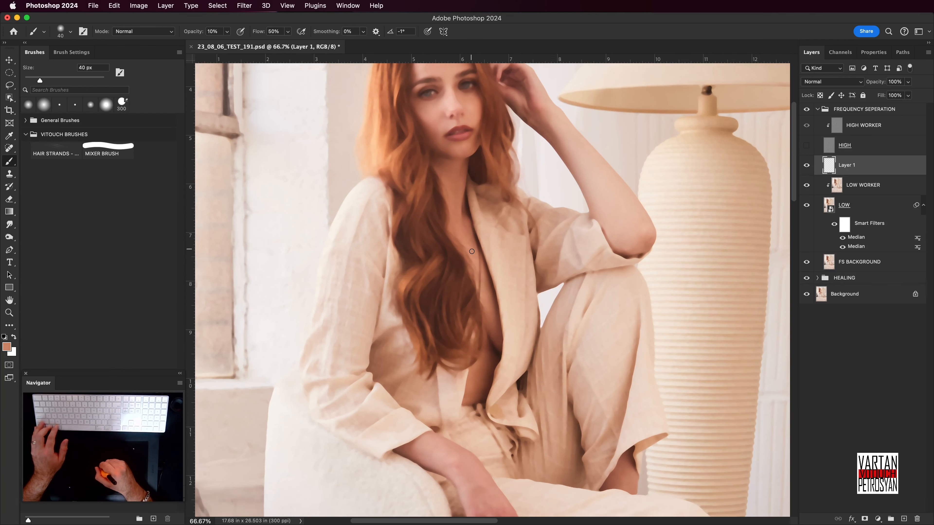
pyautogui.keyDown('alt'); pyautogui.click(467, 242); pyautogui.keyUp('alt')
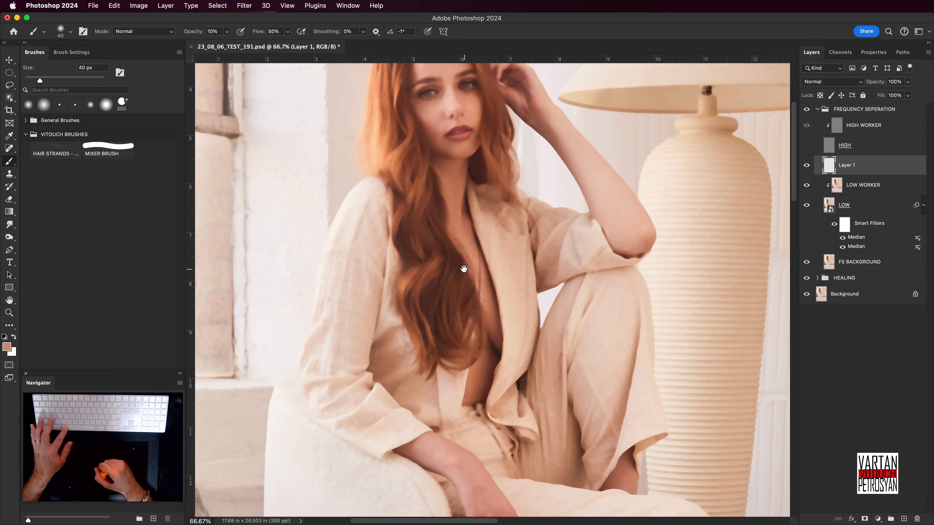
# - Smooth the exposed skin on the lower chest and abdomen between the jacket edges with sampled tones at 10% opacity
pyautogui.scroll(-2, 475, 271)
pyautogui.keyDown('alt'); pyautogui.click(495, 287); pyautogui.keyUp('alt')
pyautogui.scroll(-5, 485, 287)
pyautogui.keyDown('alt'); pyautogui.click(473, 286); pyautogui.keyUp('alt')
pyautogui.keyDown('alt'); pyautogui.click(472, 294); pyautogui.keyUp('alt')
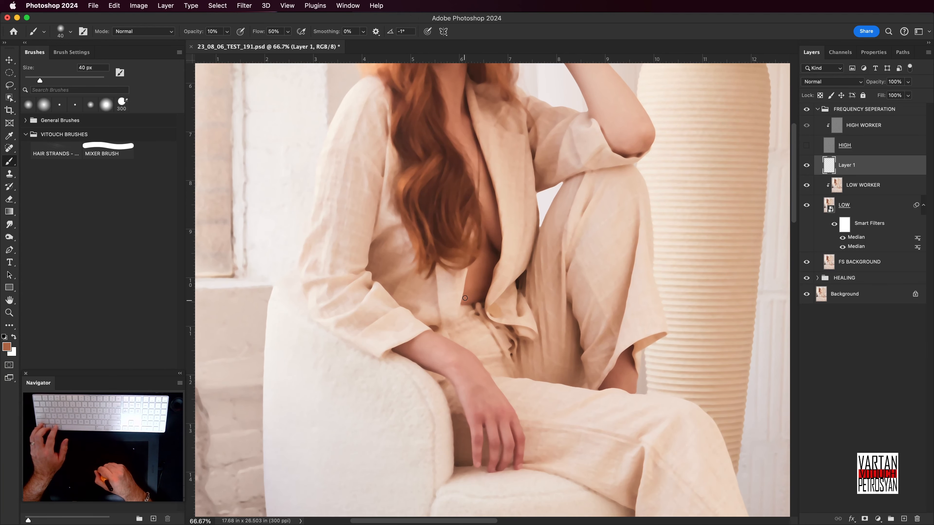
pyautogui.keyDown('alt'); pyautogui.click(475, 284); pyautogui.keyUp('alt')
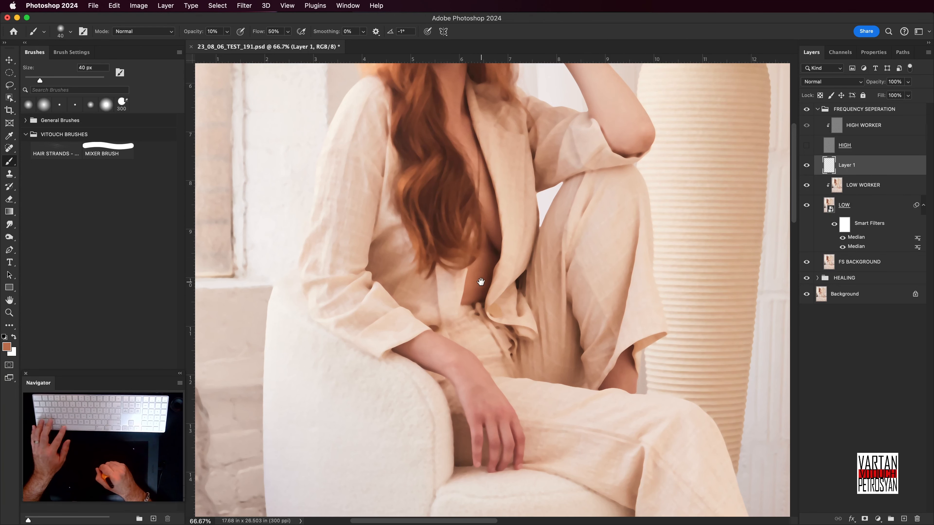
pyautogui.moveTo(480, 282); pyautogui.dragTo(472, 304)
pyautogui.keyDown('alt'); pyautogui.click(474, 288); pyautogui.keyUp('alt')
# - Blend the area below the chin with a sampled neck tone, and compare the retouching with and without Layer 1
pyautogui.scroll(10, 477, 296)
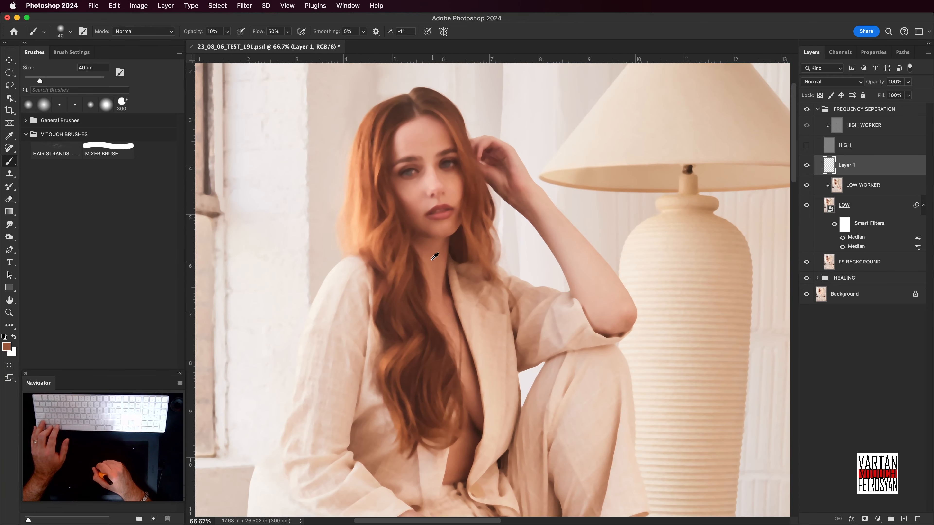
pyautogui.keyDown('alt'); pyautogui.click(425, 248); pyautogui.keyUp('alt')
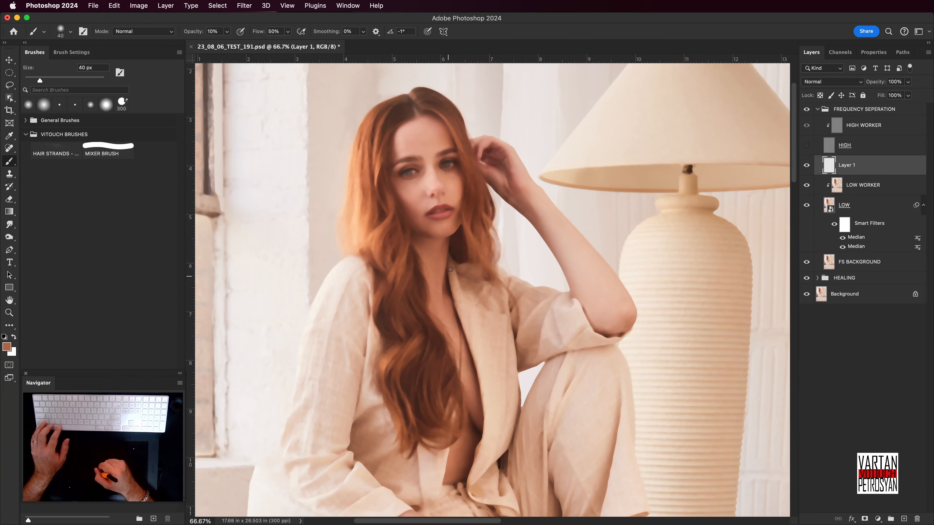
pyautogui.click(808, 165)
pyautogui.click(808, 166)
pyautogui.click(808, 165)
pyautogui.click(807, 165)
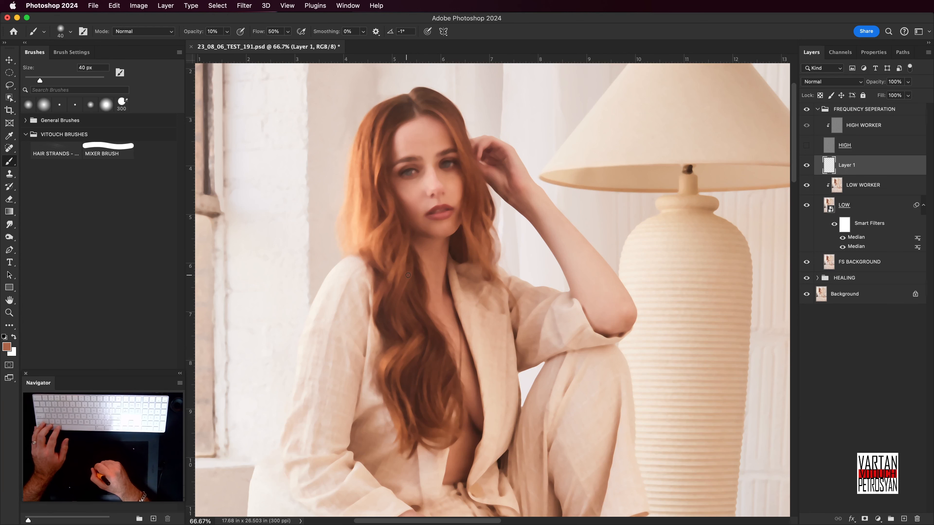
# - Resample the neck's skin tones and keep blending its uneven patches on Layer 1 at 10% brush opacity
pyautogui.keyDown('alt'); pyautogui.click(443, 258); pyautogui.keyUp('alt')
pyautogui.keyDown('alt'); pyautogui.click(443, 257); pyautogui.keyUp('alt')
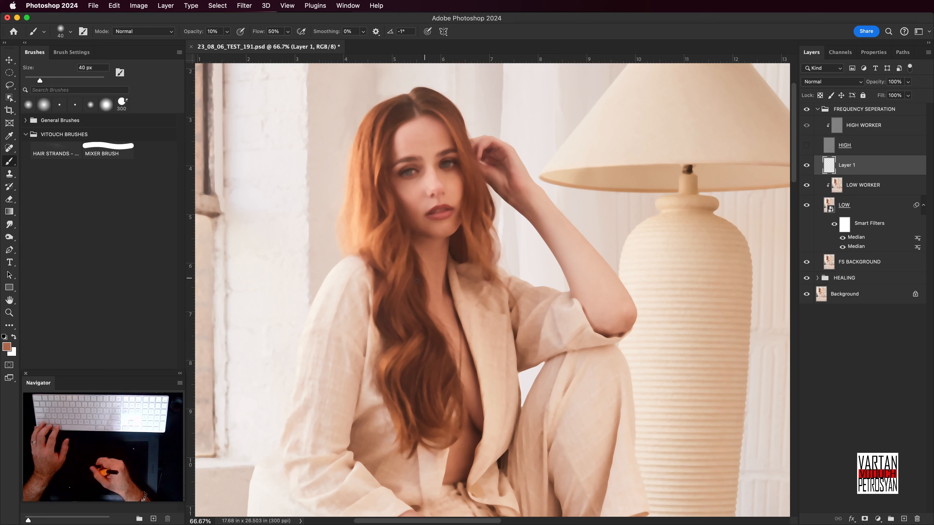
pyautogui.keyDown('alt'); pyautogui.click(436, 255); pyautogui.keyUp('alt')
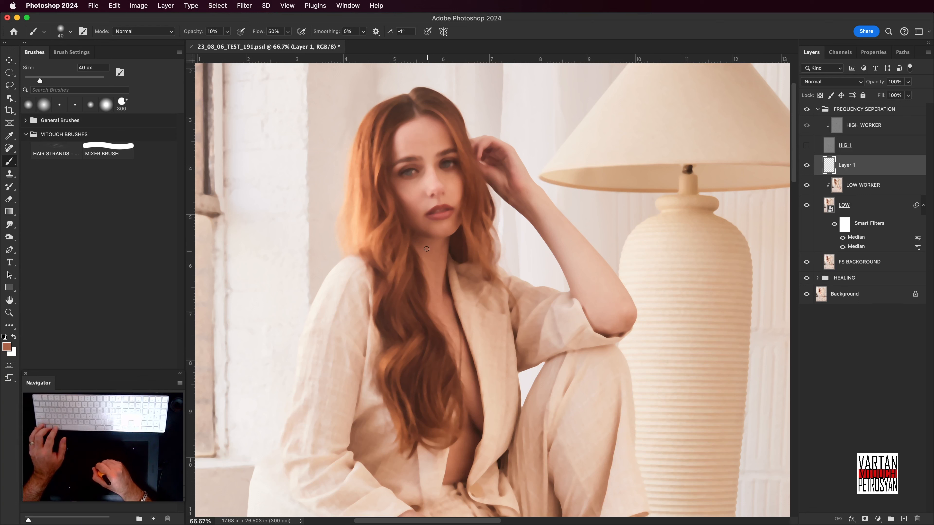
pyautogui.keyDown('alt'); pyautogui.click(435, 249); pyautogui.keyUp('alt')
# - Reduce the brush opacity to 5% and soften the tonal transitions along the neck with sampled skin colours
pyautogui.press('0')
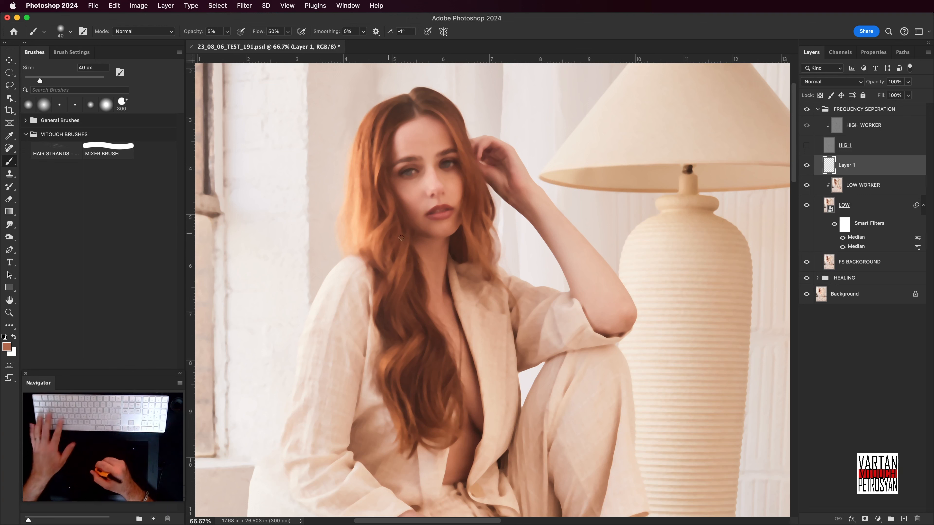
pyautogui.click(425, 266)
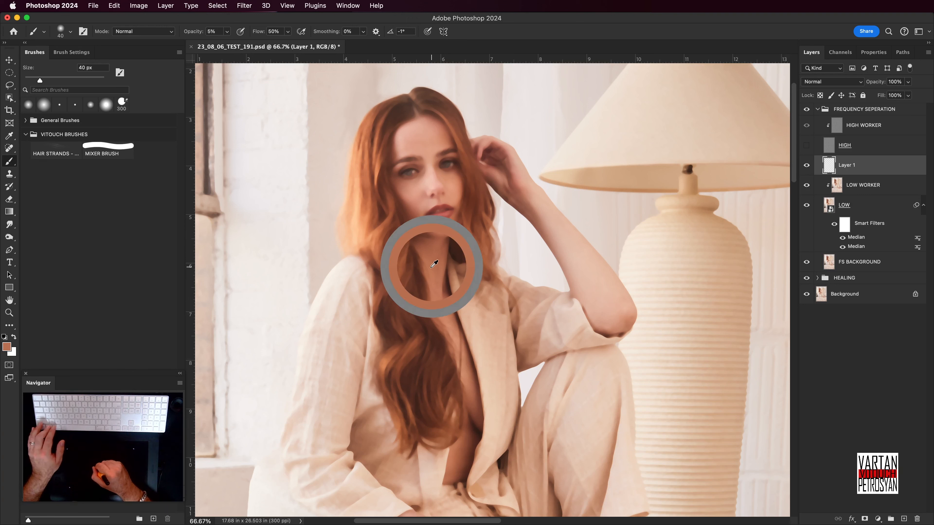
pyautogui.keyDown('alt'); pyautogui.click(431, 271); pyautogui.keyUp('alt')
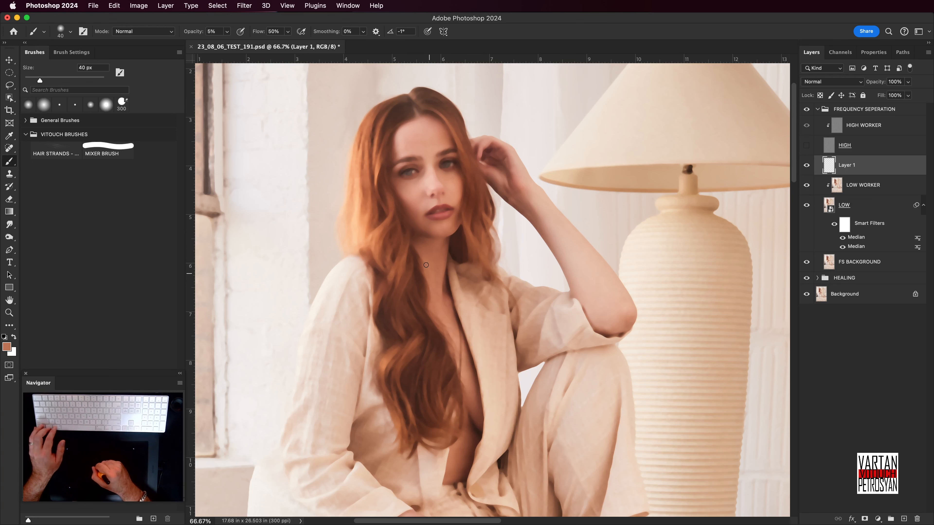
pyautogui.keyDown('alt'); pyautogui.click(436, 276); pyautogui.keyUp('alt')
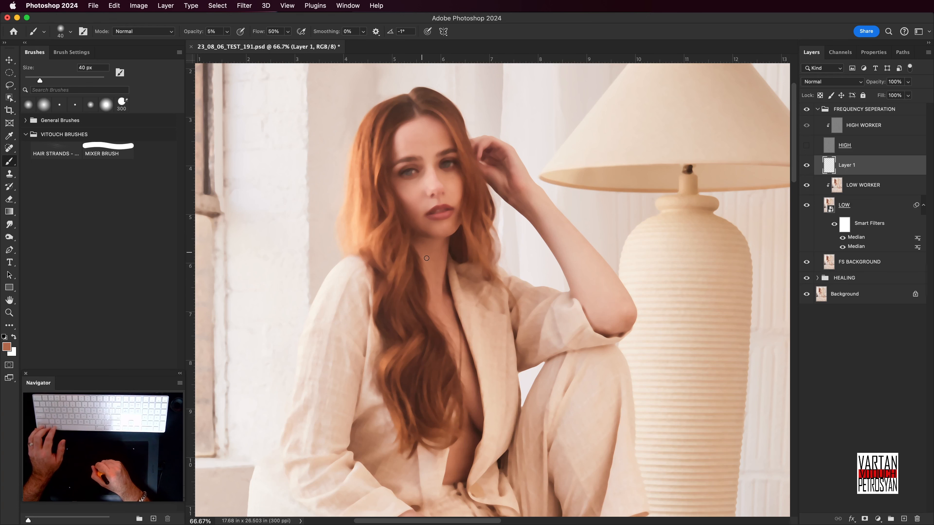
pyautogui.click(426, 253)
pyautogui.moveTo(440, 308); pyautogui.dragTo(467, 364)
pyautogui.keyDown('alt'); pyautogui.click(443, 257); pyautogui.keyUp('alt')
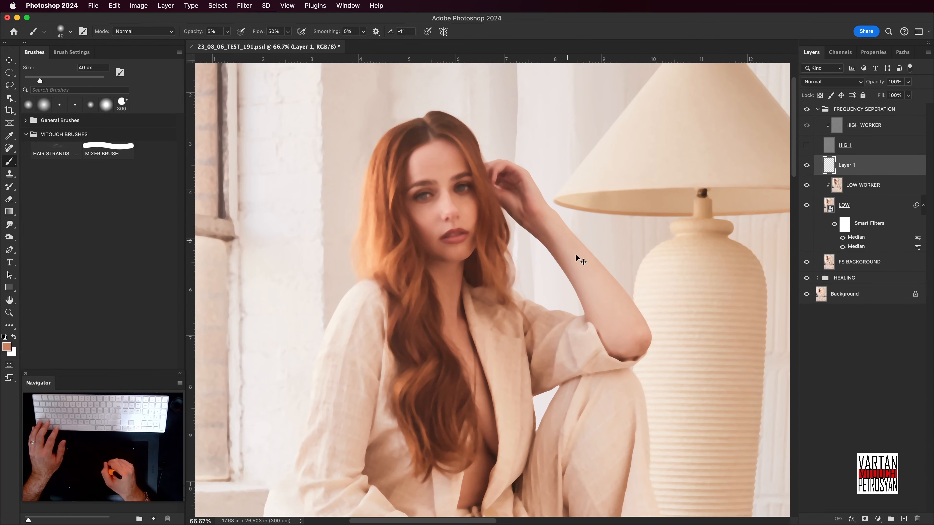
# - Blend the upper chest between the jacket lapels with sampled skin tones at 5% brush opacity on Layer 1
pyautogui.scroll(-5, 438, 385)
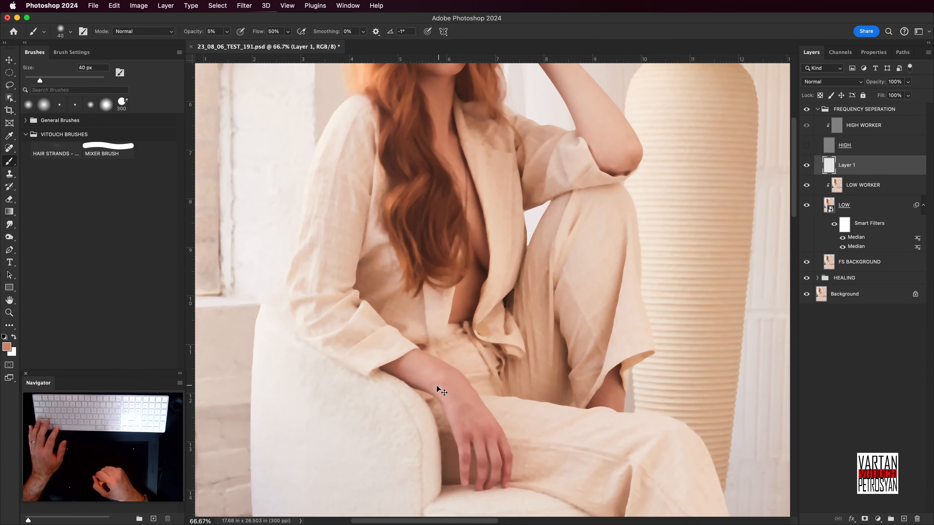
pyautogui.scroll(4, 519, 244)
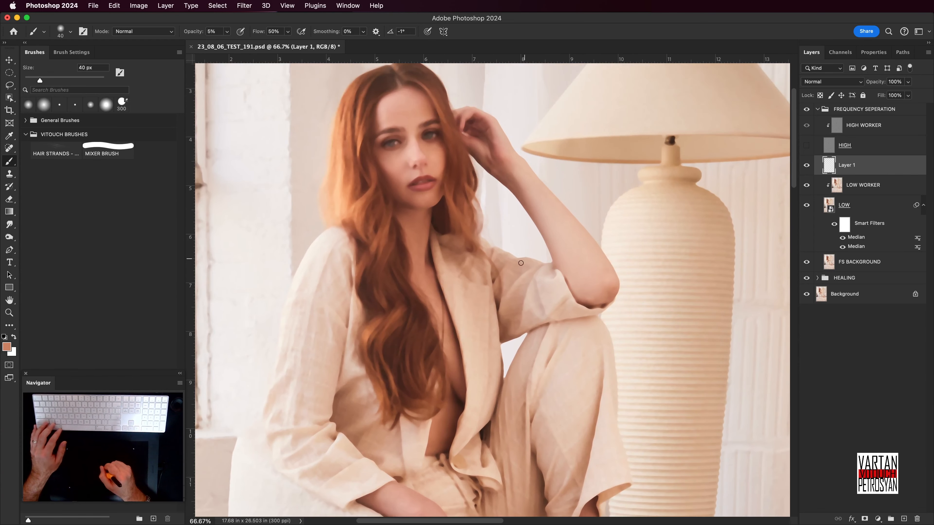
pyautogui.moveTo(480, 249); pyautogui.dragTo(490, 306)
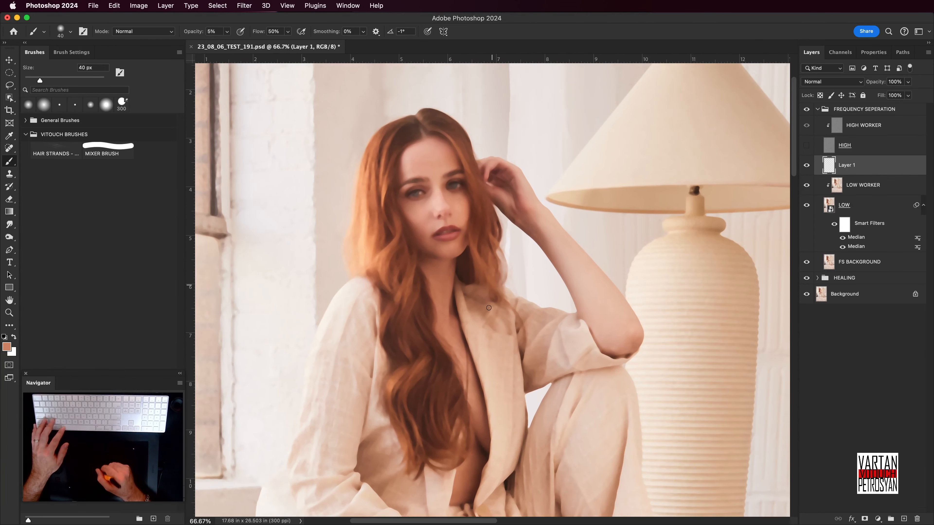
pyautogui.scroll(-1, 443, 296)
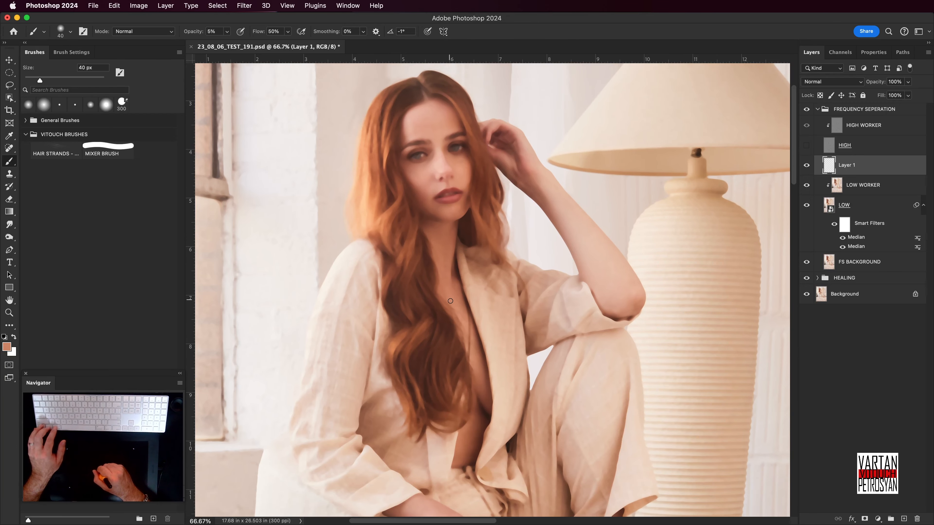
pyautogui.keyDown('alt'); pyautogui.click(450, 296); pyautogui.keyUp('alt')
pyautogui.keyDown('alt'); pyautogui.click(449, 290); pyautogui.keyUp('alt')
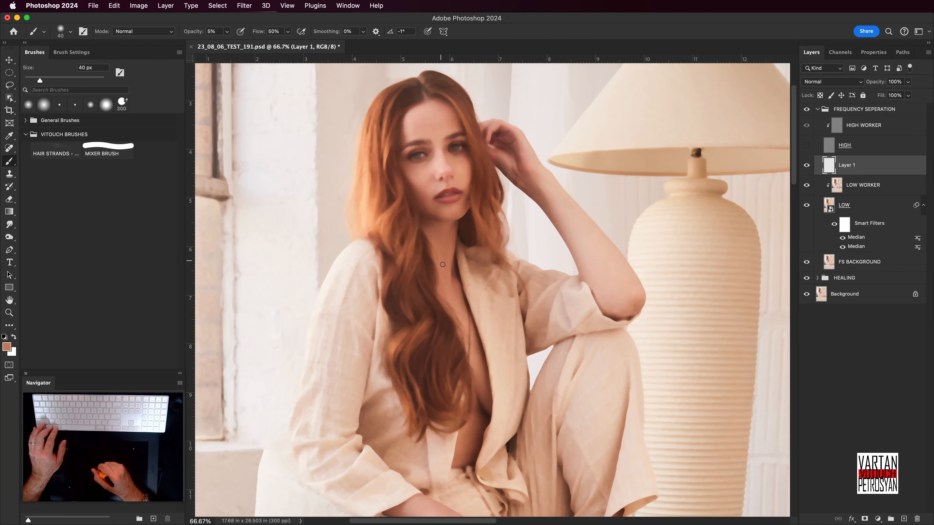
pyautogui.keyDown('alt'); pyautogui.click(455, 295); pyautogui.keyUp('alt')
pyautogui.scroll(-1, 456, 291)
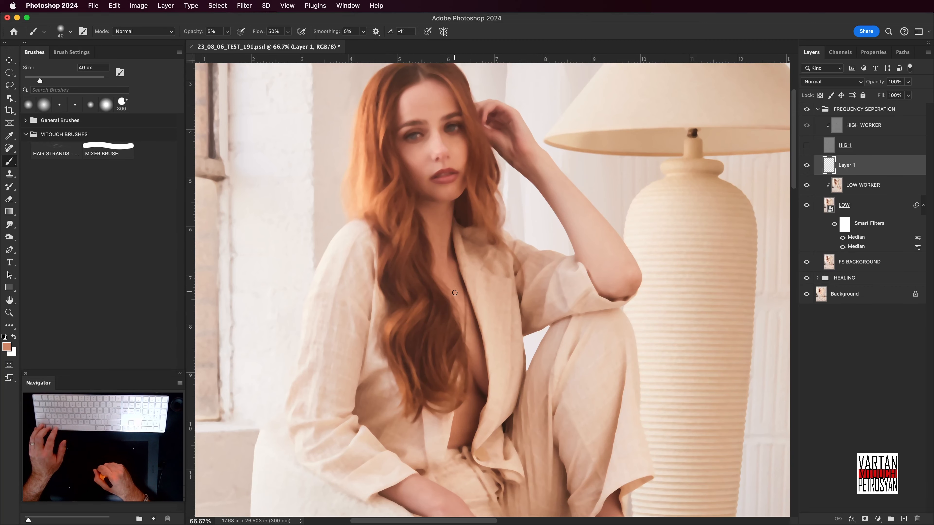
# - Soften the tonal transitions on the lower chest and abdomen with sampled skin colours at 5% opacity
pyautogui.scroll(-3, 450, 279)
pyautogui.keyDown('alt'); pyautogui.click(466, 276); pyautogui.keyUp('alt')
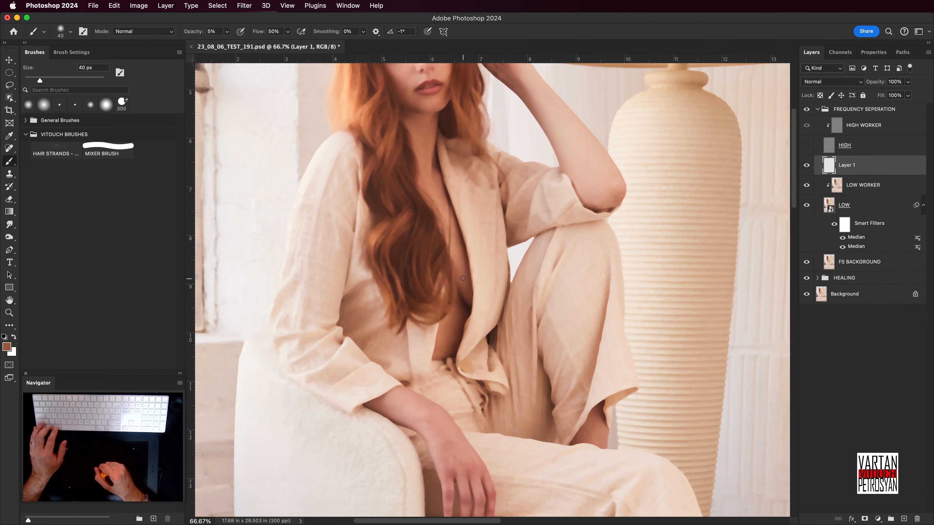
pyautogui.keyDown('alt'); pyautogui.click(460, 320); pyautogui.keyUp('alt')
pyautogui.keyDown('alt'); pyautogui.click(445, 335); pyautogui.keyUp('alt')
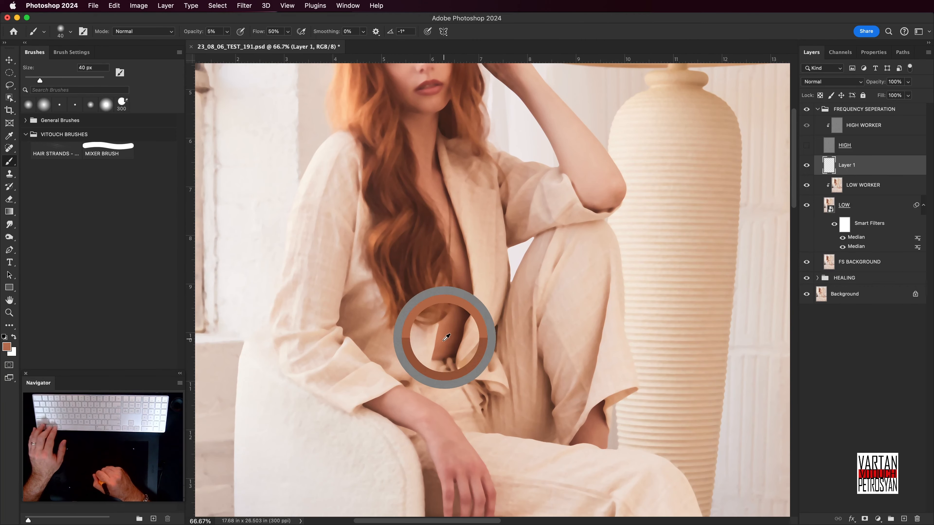
pyautogui.keyDown('alt'); pyautogui.click(454, 331); pyautogui.keyUp('alt')
pyautogui.moveTo(474, 247); pyautogui.dragTo(466, 312)
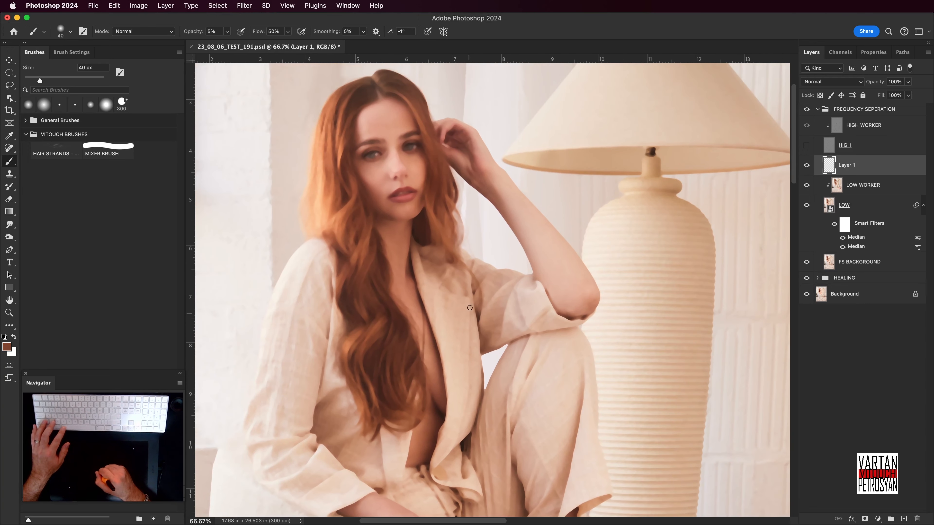
# - Sample the light skin tone on the nose and even the area around its tip with a 30 px brush
pyautogui.moveTo(478, 265)
pyautogui.mouseDown()
pyautogui.moveTo(461, 300)
pyautogui.moveTo(474, 287)
pyautogui.moveTo(516, 286)
pyautogui.mouseUp()
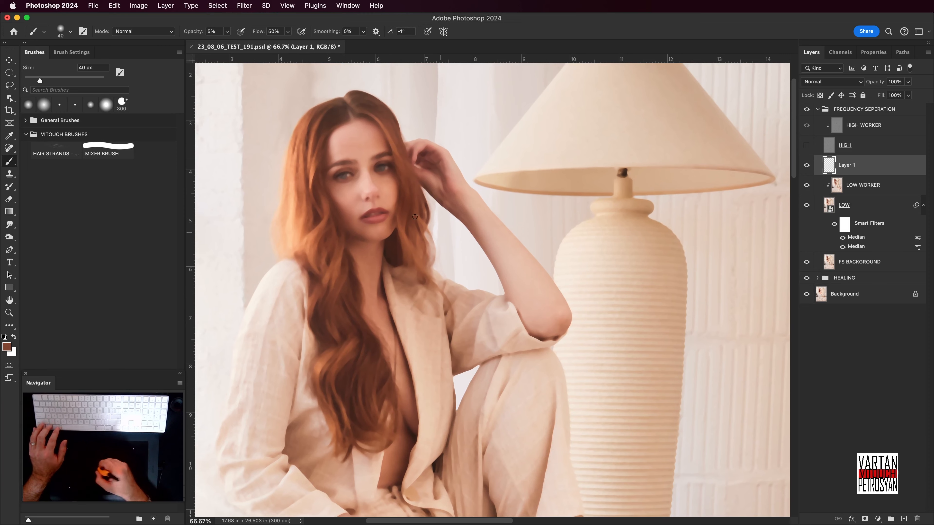
pyautogui.keyDown('alt'); pyautogui.click(367, 188); pyautogui.keyUp('alt')
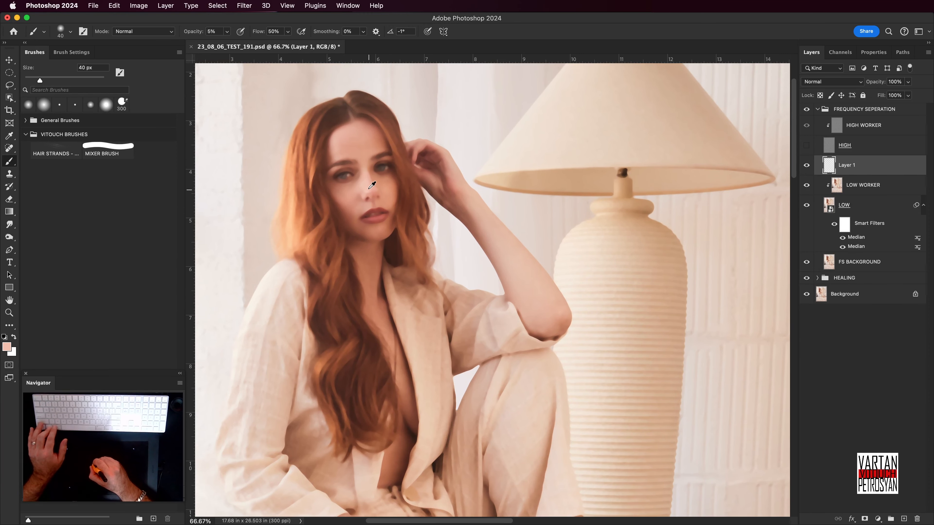
pyautogui.press('[')
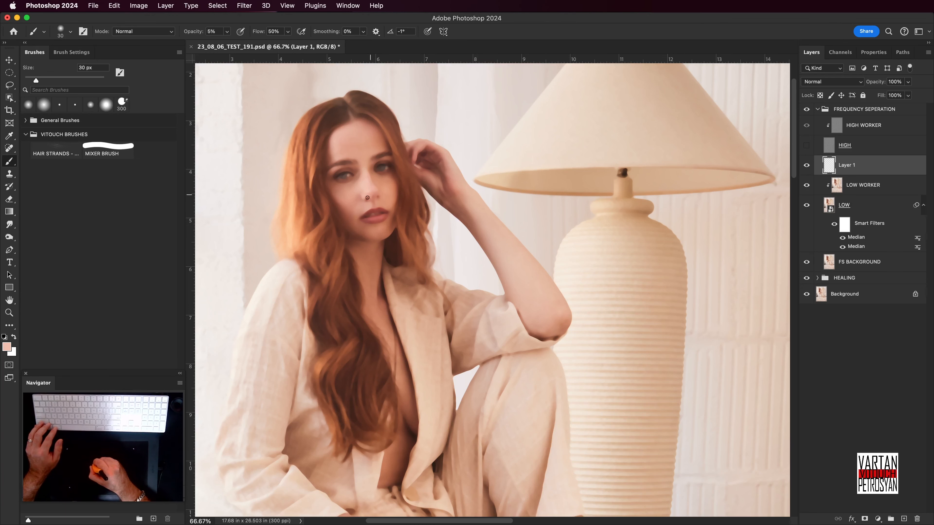
pyautogui.hscroll(3, 367, 198)
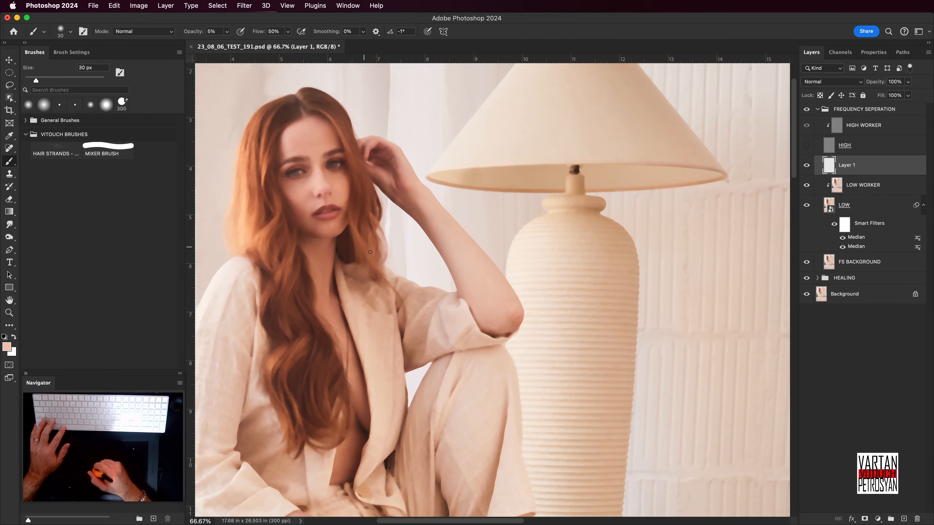
pyautogui.hscroll(3, 383, 247)
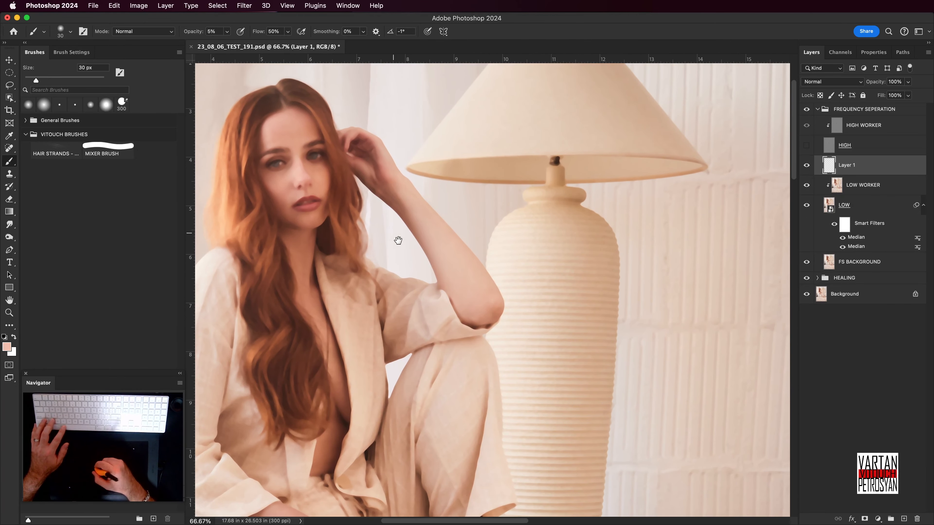
pyautogui.moveTo(398, 240); pyautogui.dragTo(424, 280)
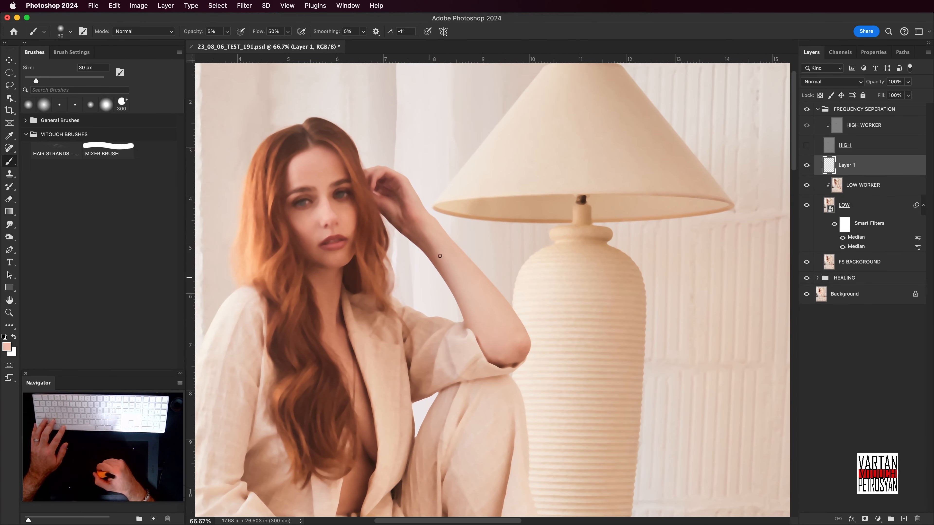
# - Compare the portrait with and without the HIGH texture layer, leaving that layer hidden
pyautogui.click(807, 146)
pyautogui.hscroll(-3, 586, 265)
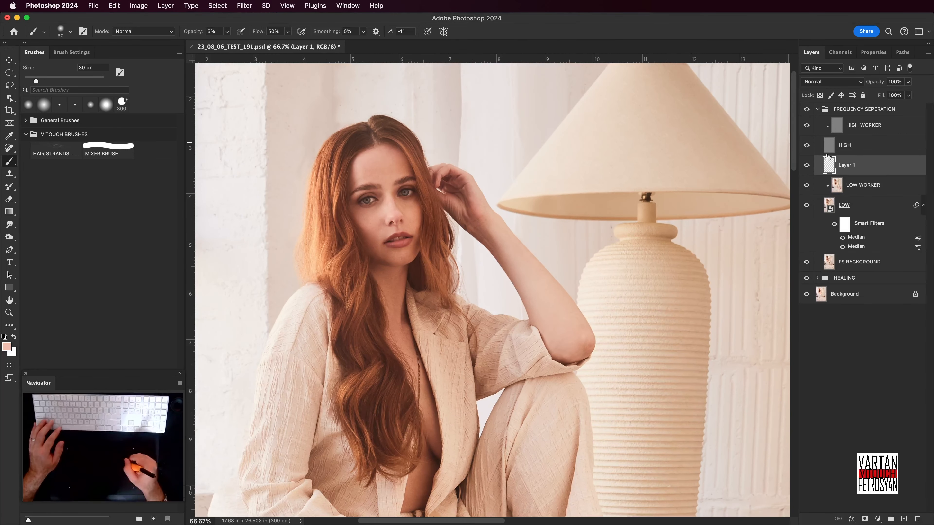
pyautogui.click(807, 145)
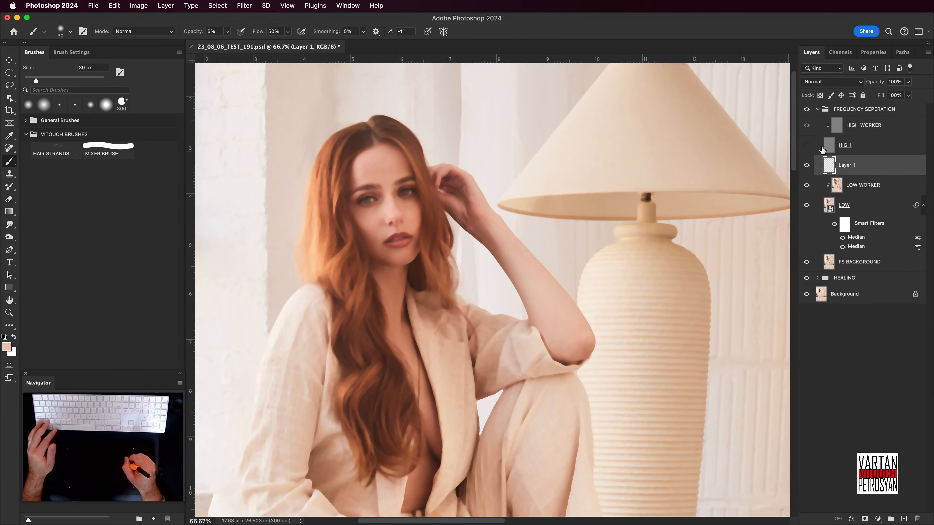
pyautogui.click(806, 145)
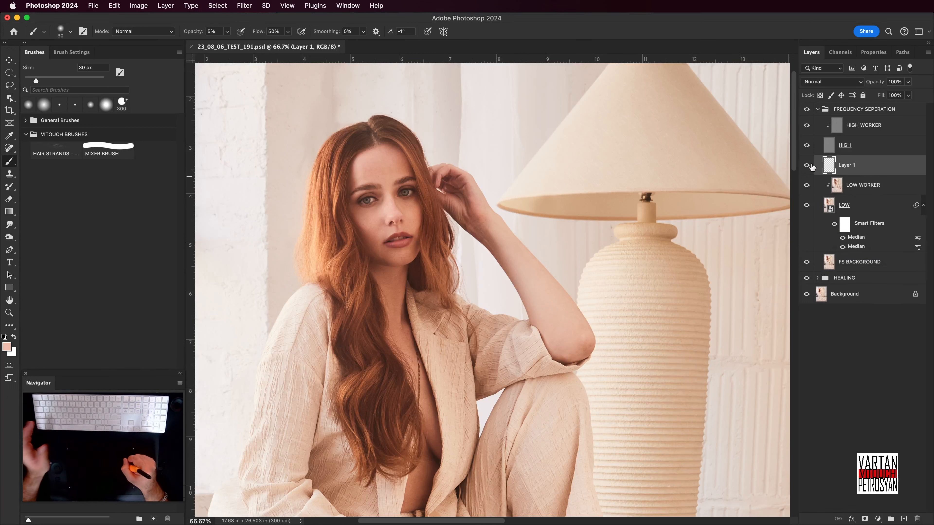
pyautogui.click(807, 147)
pyautogui.click(808, 148)
pyautogui.click(809, 148)
pyautogui.click(809, 150)
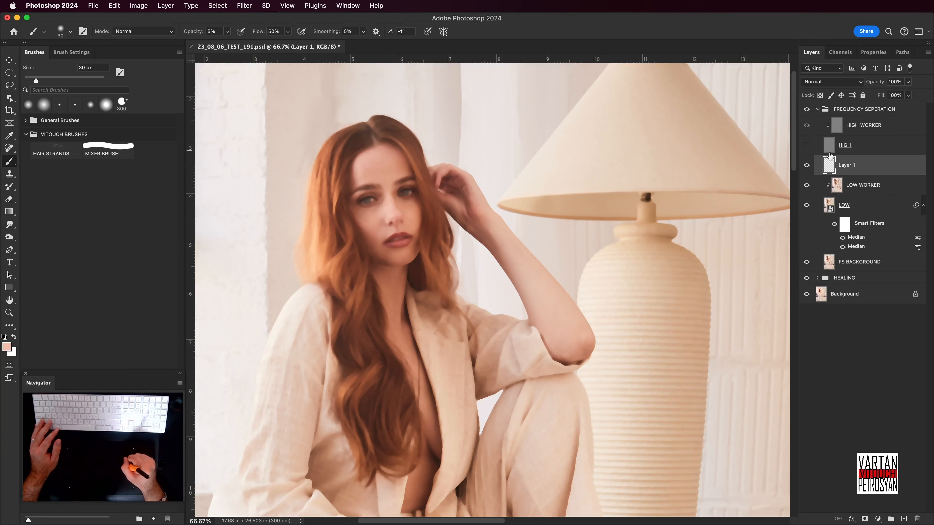
pyautogui.press('s')
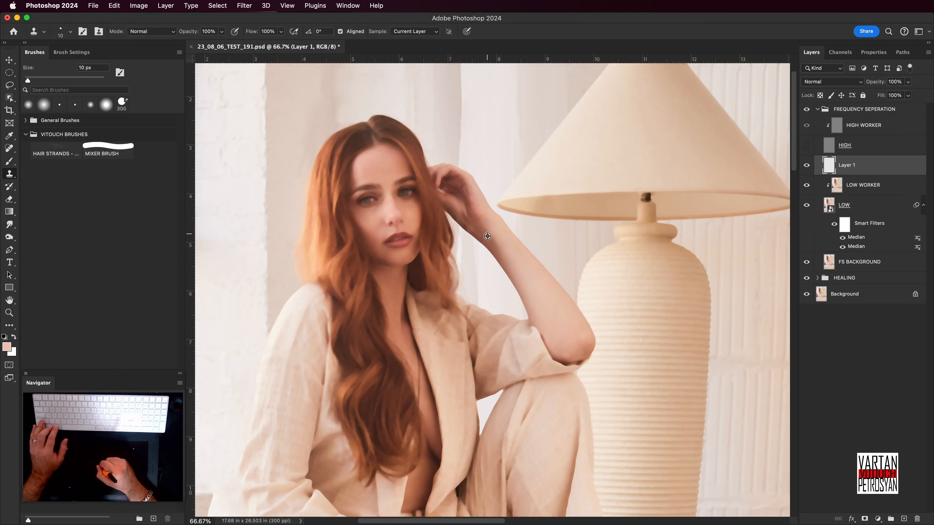
pyautogui.press(']')
pyautogui.press(']')
pyautogui.press(']')
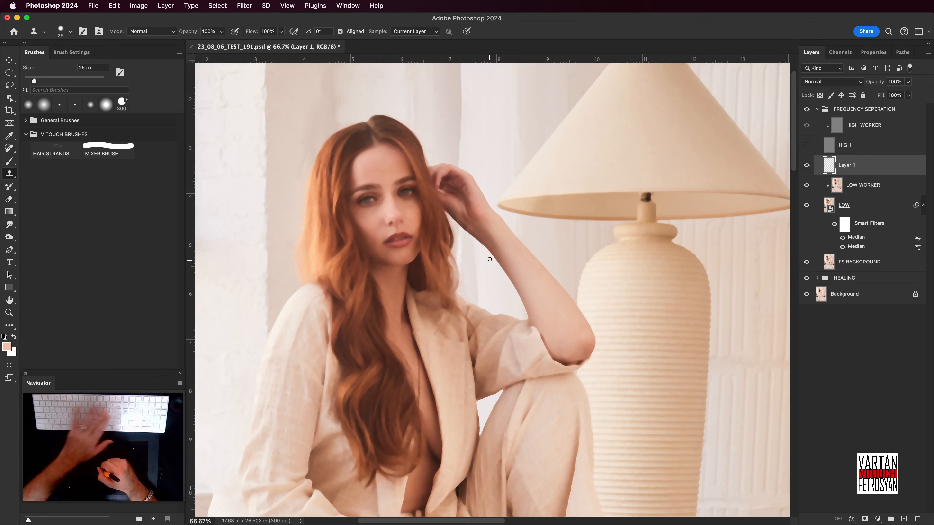
pyautogui.press('b')
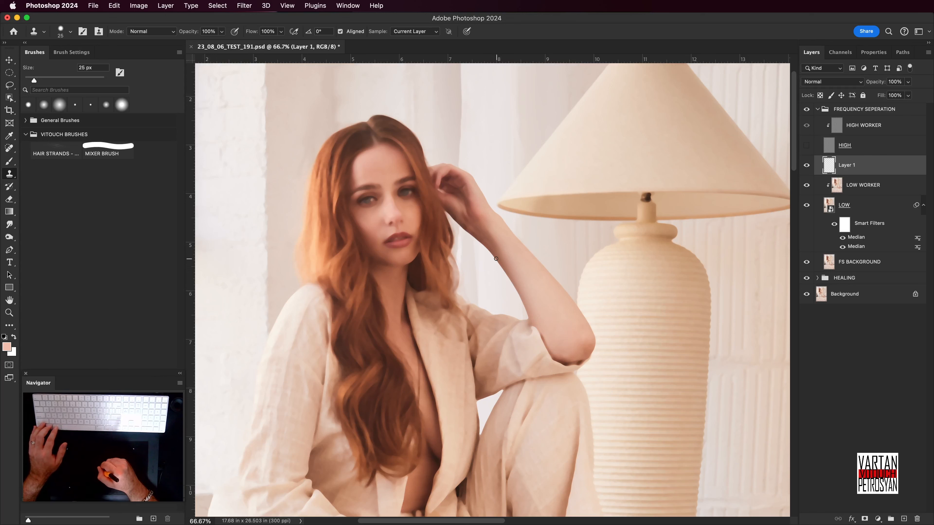
# - Even the skin on the raised arm's wrist with sampled tones, using a 30 px brush at 5% opacity
pyautogui.keyDown('alt'); pyautogui.click(488, 235); pyautogui.keyUp('alt')
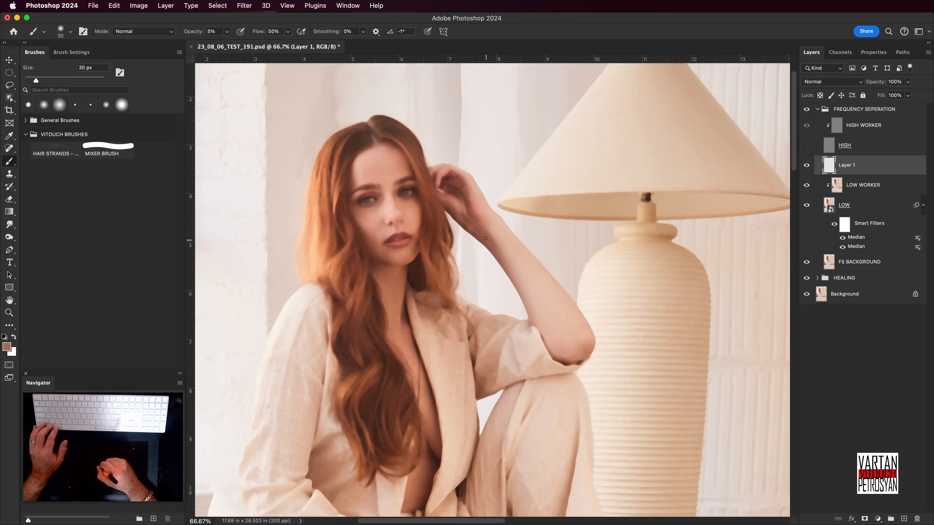
pyautogui.keyDown('alt'); pyautogui.click(481, 231); pyautogui.keyUp('alt')
pyautogui.keyDown('alt'); pyautogui.click(474, 231); pyautogui.keyUp('alt')
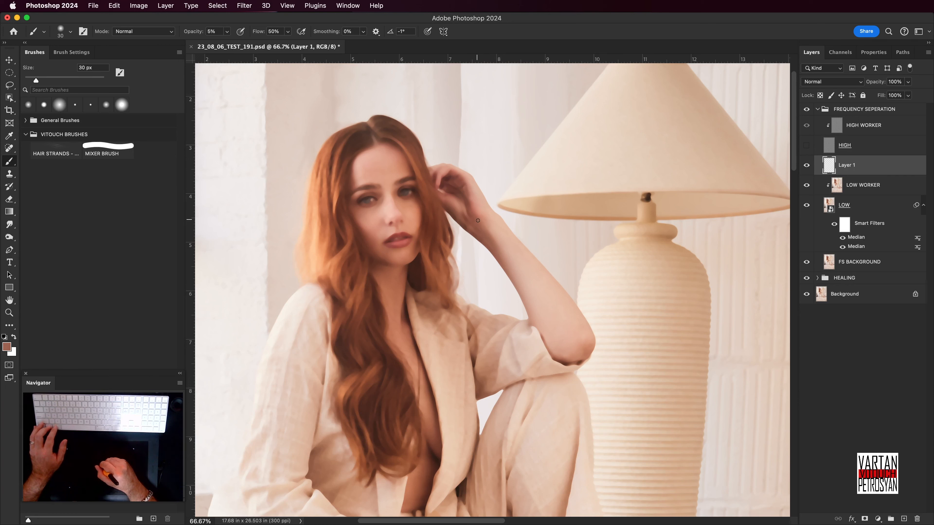
pyautogui.keyDown('alt'); pyautogui.click(474, 217); pyautogui.keyUp('alt')
# - Blend the uneven patches on the lower palm of the raised hand with repeatedly sampled skin tones
pyautogui.keyDown('alt'); pyautogui.click(458, 202); pyautogui.keyUp('alt')
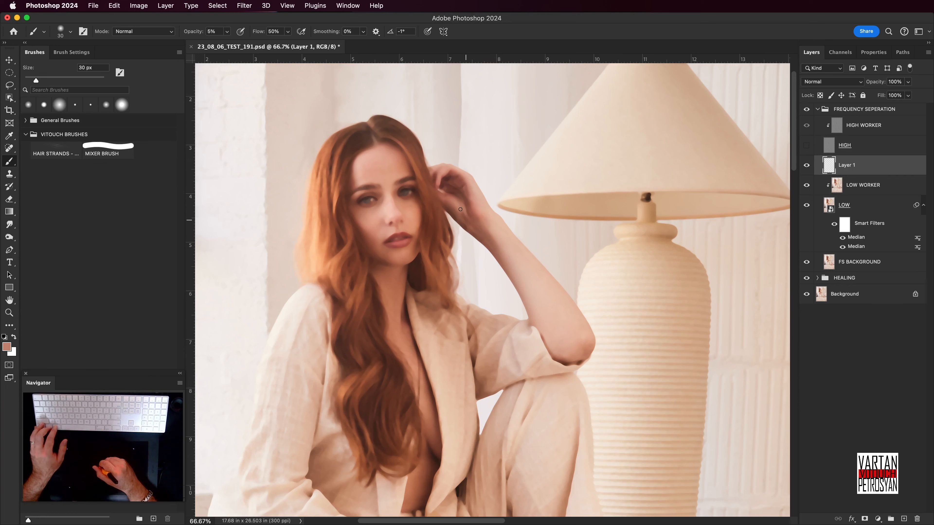
pyautogui.keyDown('alt'); pyautogui.click(462, 210); pyautogui.keyUp('alt')
pyautogui.keyDown('alt'); pyautogui.click(465, 220); pyautogui.keyUp('alt')
pyautogui.keyDown('alt'); pyautogui.click(464, 207); pyautogui.keyUp('alt')
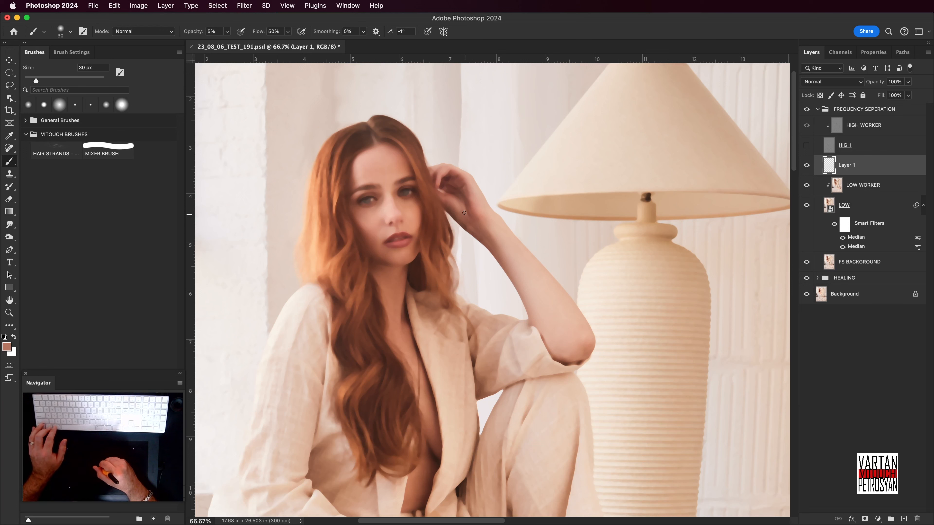
pyautogui.keyDown('alt'); pyautogui.click(460, 207); pyautogui.keyUp('alt')
pyautogui.keyDown('alt'); pyautogui.click(460, 208); pyautogui.keyUp('alt')
# - Smooth the shadow transition between the raised wrist and the lower edge of the palm with sampled darker and lighter tones
pyautogui.keyDown('alt'); pyautogui.click(480, 228); pyautogui.keyUp('alt')
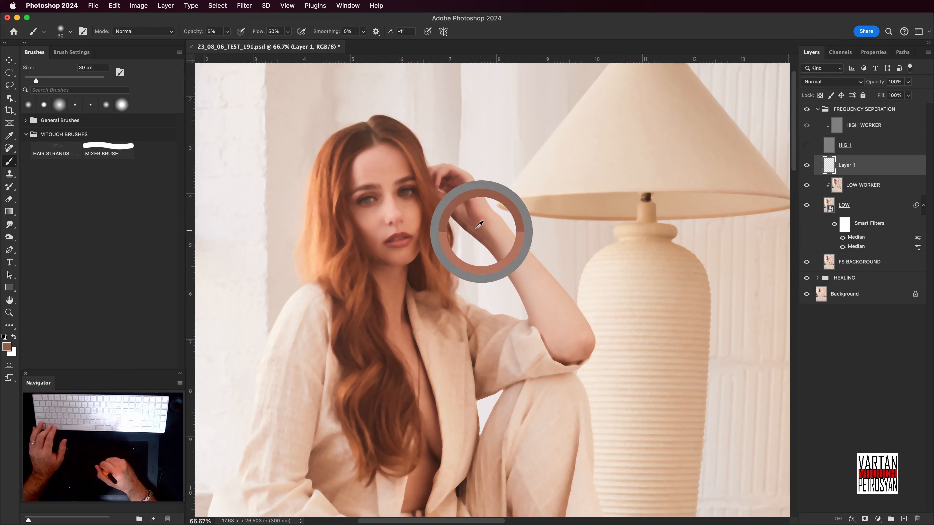
pyautogui.keyDown('alt'); pyautogui.click(466, 225); pyautogui.keyUp('alt')
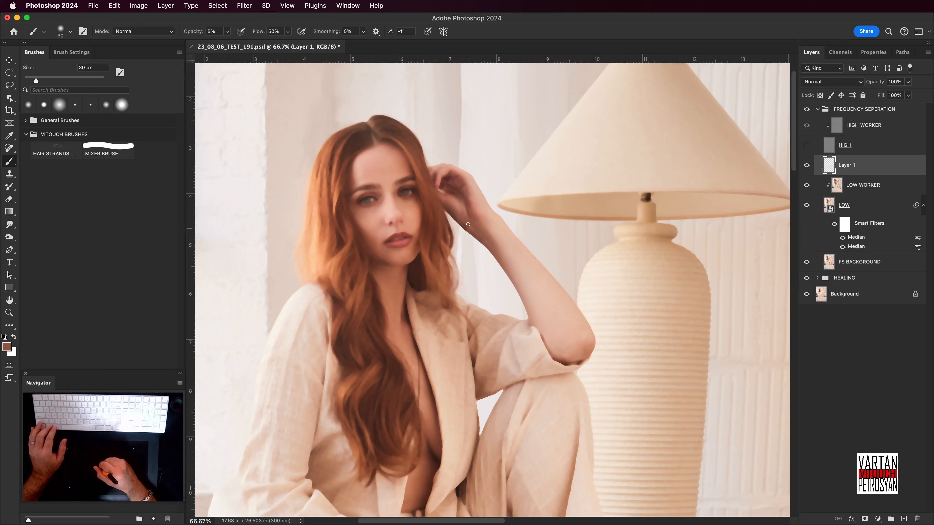
pyautogui.keyDown('alt'); pyautogui.click(459, 219); pyautogui.keyUp('alt')
pyautogui.moveTo(451, 209); pyautogui.dragTo(456, 214)
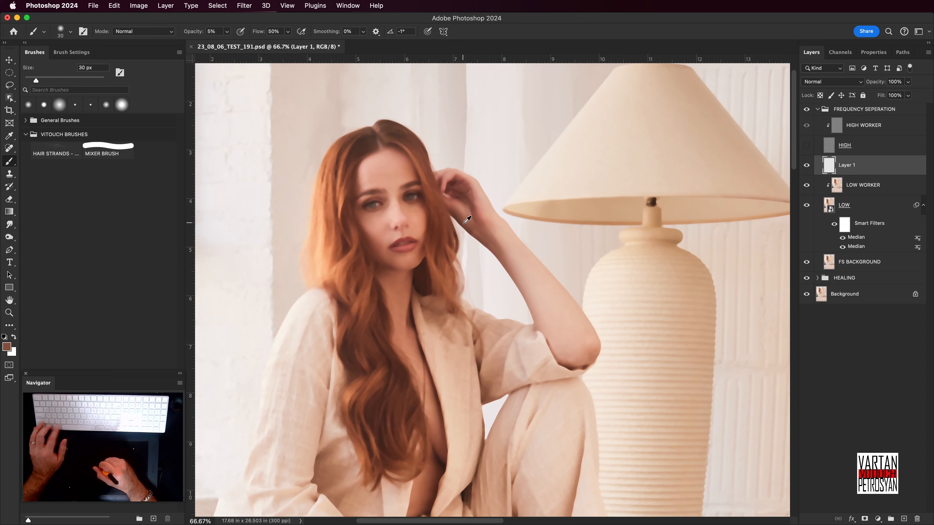
pyautogui.keyDown('alt'); pyautogui.click(461, 210); pyautogui.keyUp('alt')
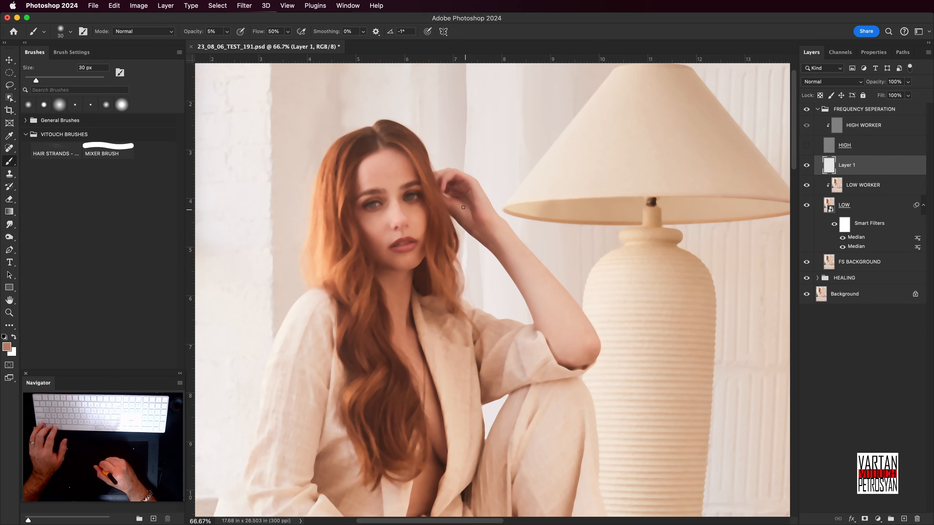
pyautogui.keyDown('alt'); pyautogui.click(465, 208); pyautogui.keyUp('alt')
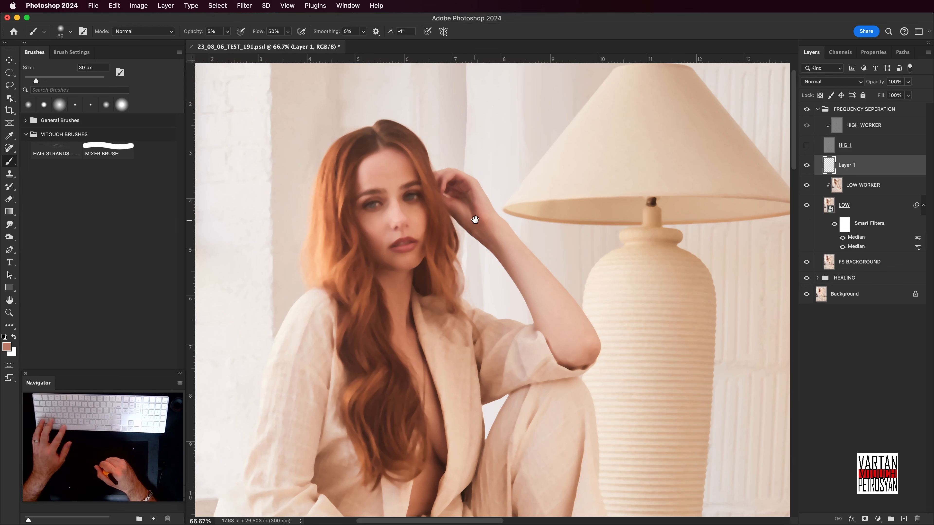
# - Even the upper forearm and the shaded edge of the raised wrist with sampled light and dark skin tones
pyautogui.scroll(2, 477, 220)
pyautogui.keyDown('alt'); pyautogui.click(492, 240); pyautogui.keyUp('alt')
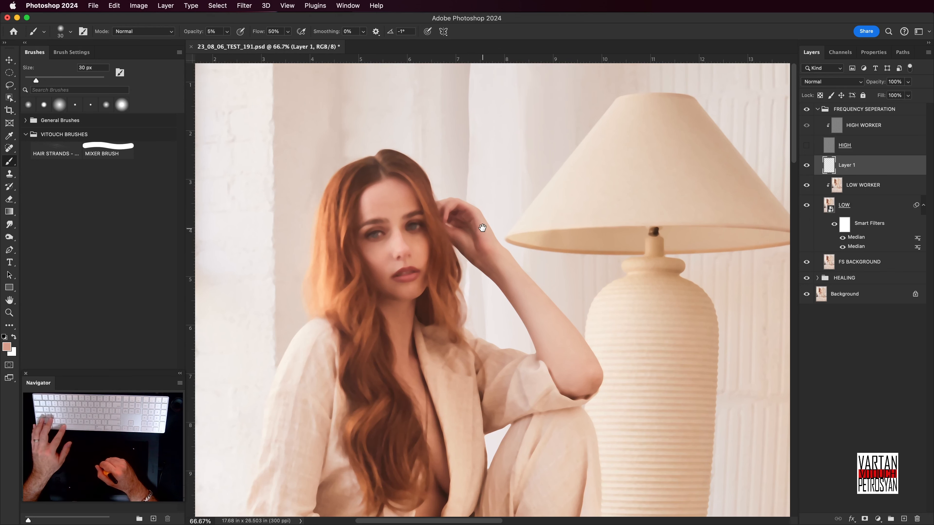
pyautogui.scroll(-3, 492, 254)
pyautogui.hscroll(2, 492, 254)
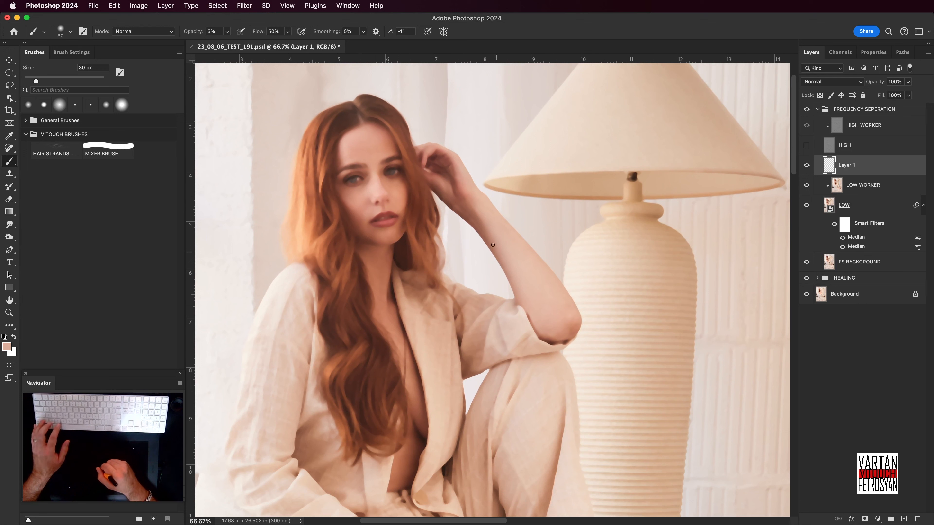
pyautogui.keyDown('alt'); pyautogui.click(457, 205); pyautogui.keyUp('alt')
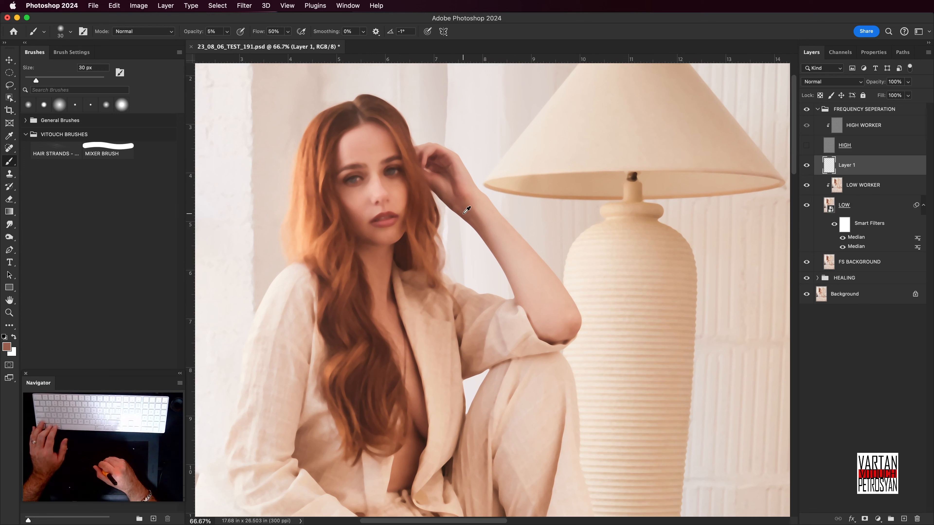
pyautogui.keyDown('alt'); pyautogui.click(463, 214); pyautogui.keyUp('alt')
pyautogui.keyDown('alt'); pyautogui.click(464, 206); pyautogui.keyUp('alt')
pyautogui.moveTo(479, 226); pyautogui.dragTo(499, 165)
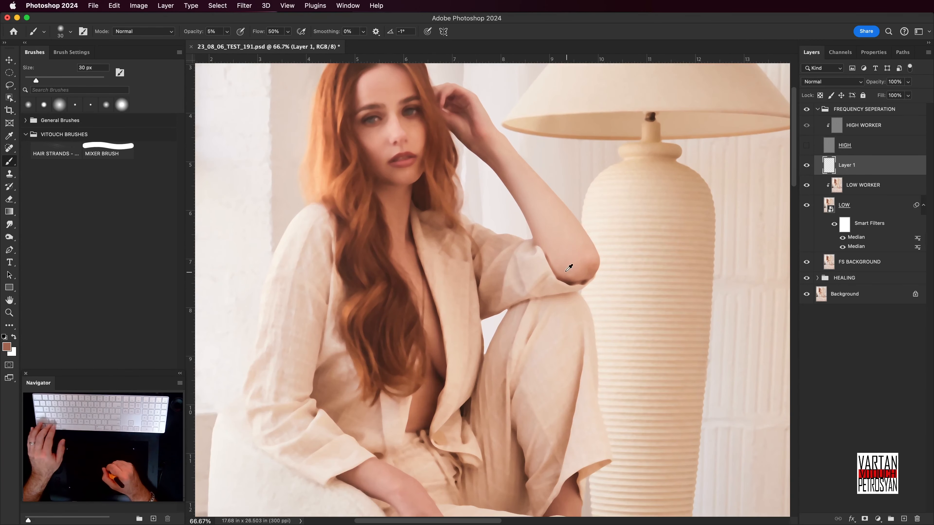
# - Even the skin on the raised arm's elbow beside the sleeve cuff with sampled tones, enlarging the brush to 40 px
pyautogui.keyDown('alt'); pyautogui.click(590, 266); pyautogui.keyUp('alt')
pyautogui.keyDown('alt'); pyautogui.click(581, 271); pyautogui.keyUp('alt')
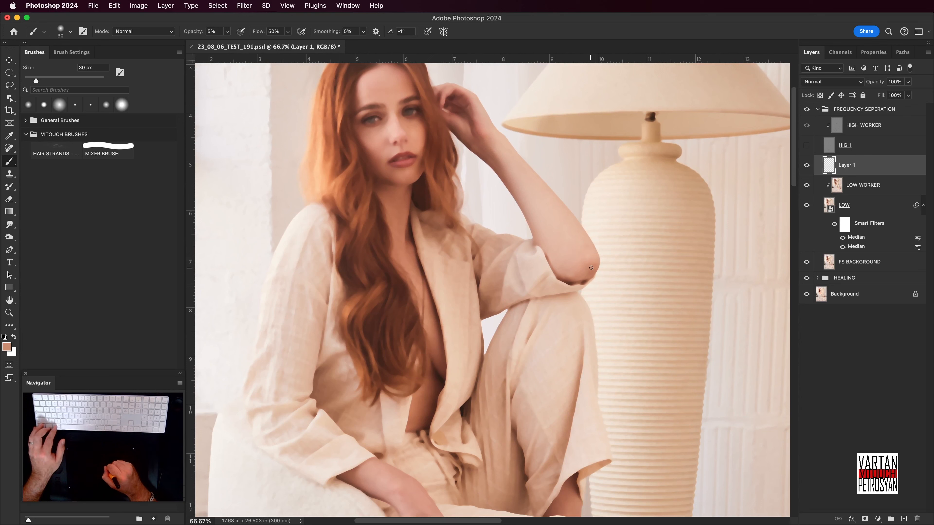
pyautogui.keyDown('alt'); pyautogui.click(567, 266); pyautogui.keyUp('alt')
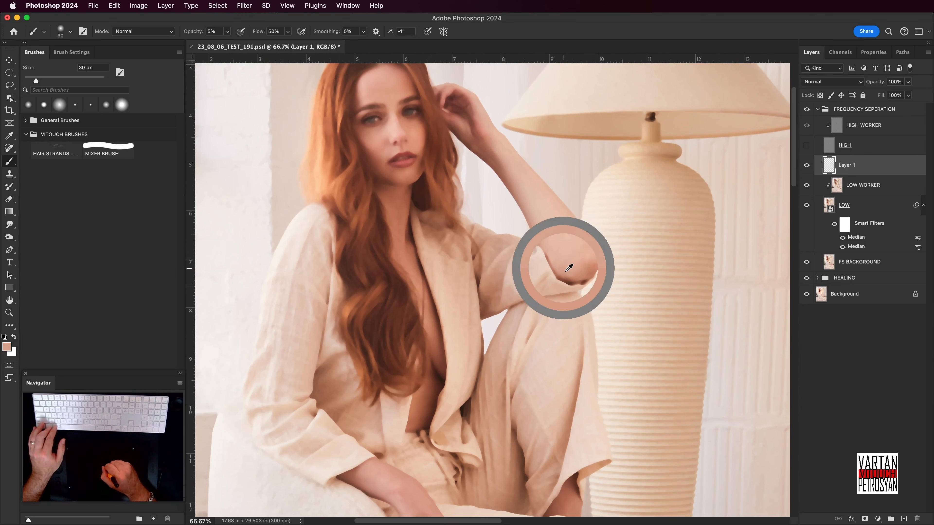
pyautogui.press(']')
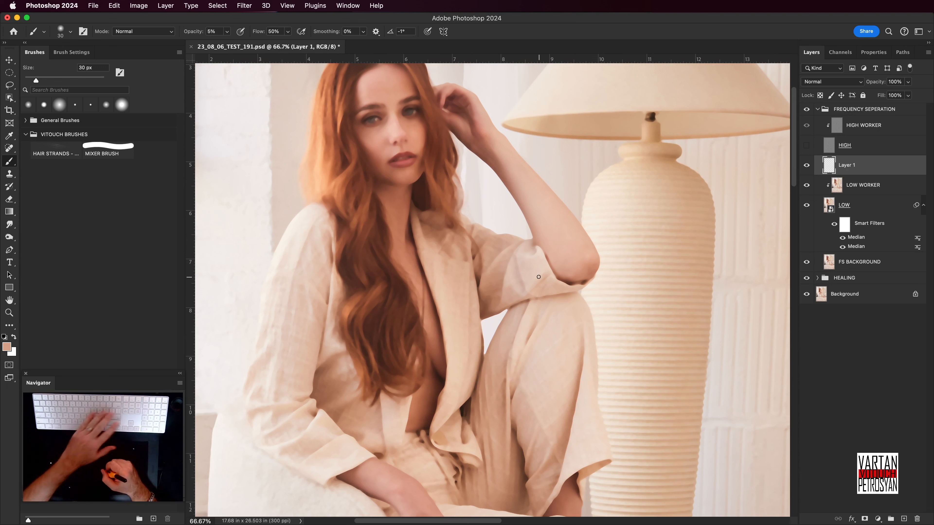
pyautogui.keyDown('alt'); pyautogui.click(562, 262); pyautogui.keyUp('alt')
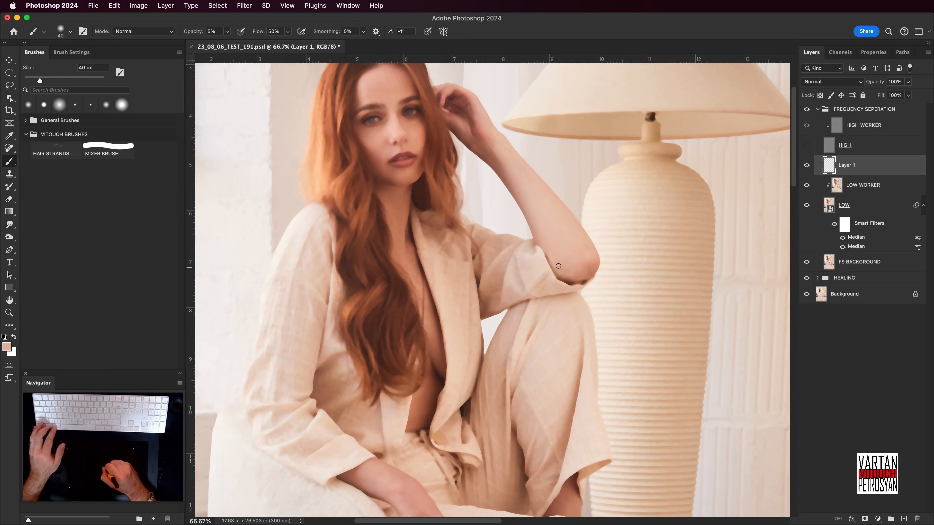
pyautogui.keyDown('alt'); pyautogui.click(559, 263); pyautogui.keyUp('alt')
pyautogui.keyDown('alt'); pyautogui.click(561, 257); pyautogui.keyUp('alt')
# - Blend the outer tip and shaded underside of the raised elbow with sampled darker and lighter skin tones
pyautogui.keyDown('alt'); pyautogui.click(585, 257); pyautogui.keyUp('alt')
pyautogui.keyDown('alt'); pyautogui.click(596, 260); pyautogui.keyUp('alt')
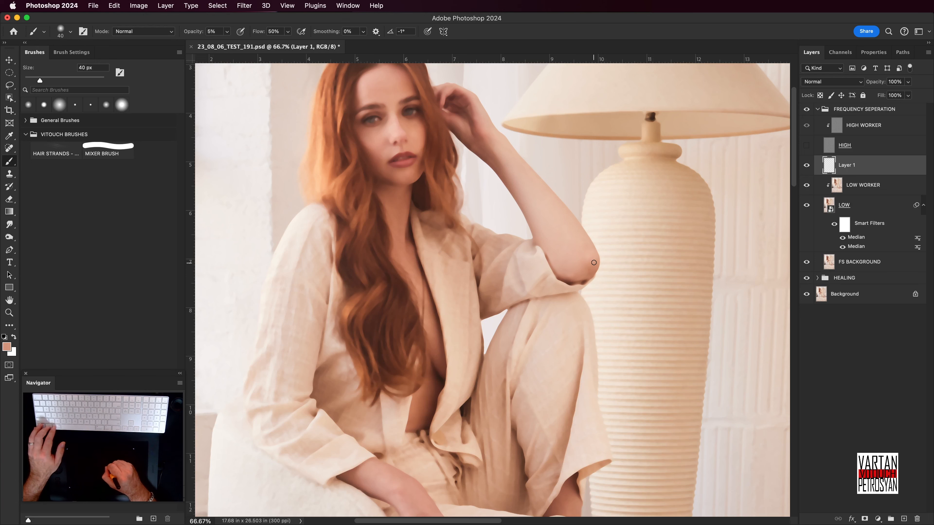
pyautogui.keyDown('alt'); pyautogui.click(591, 264); pyautogui.keyUp('alt')
pyautogui.keyDown('alt'); pyautogui.click(569, 274); pyautogui.keyUp('alt')
pyautogui.keyDown('alt'); pyautogui.click(567, 266); pyautogui.keyUp('alt')
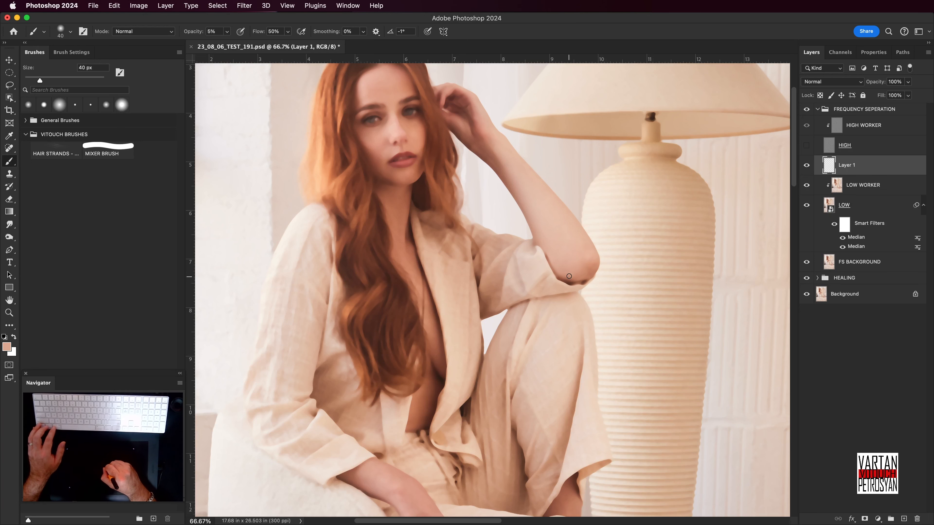
pyautogui.moveTo(574, 272); pyautogui.dragTo(577, 232)
pyautogui.keyDown('alt'); pyautogui.click(586, 225); pyautogui.keyUp('alt')
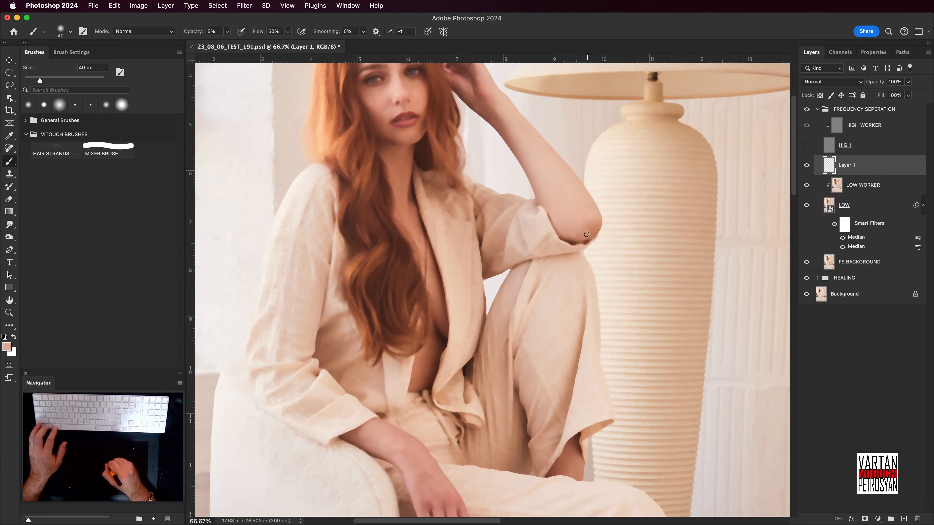
# - Smooth the skin on the lowered arm's wrist with repeatedly sampled tones, using the 40 px brush at 5% opacity
pyautogui.scroll(-8, 590, 237)
pyautogui.hscroll(-2, 590, 237)
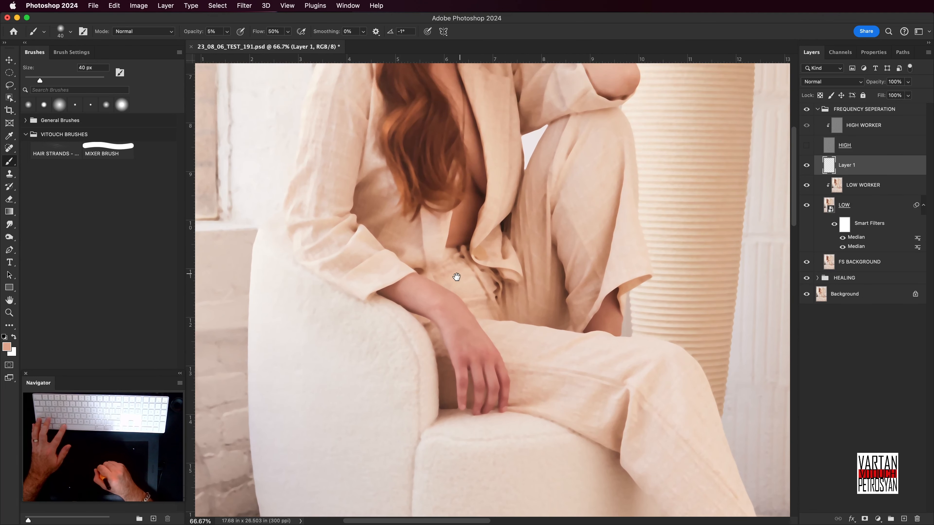
pyautogui.scroll(3, 457, 309)
pyautogui.hscroll(2, 441, 331)
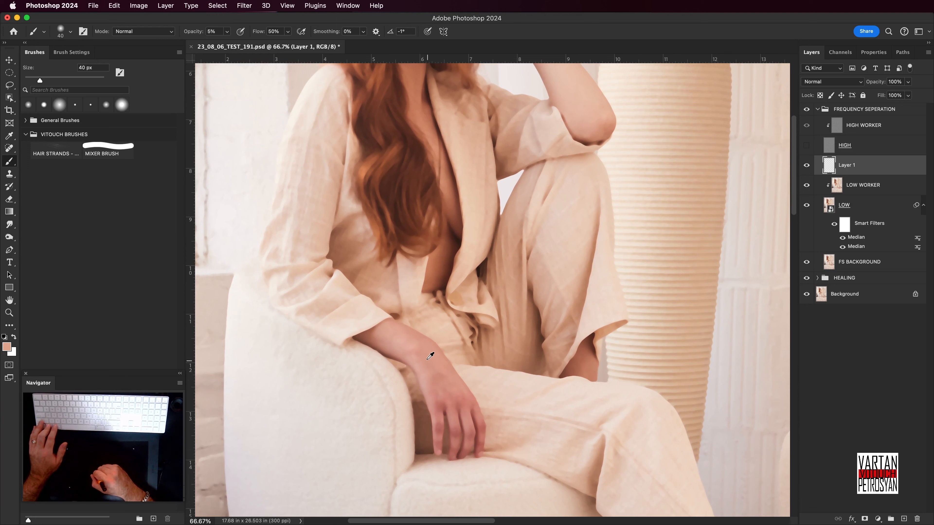
pyautogui.keyDown('alt'); pyautogui.click(417, 356); pyautogui.keyUp('alt')
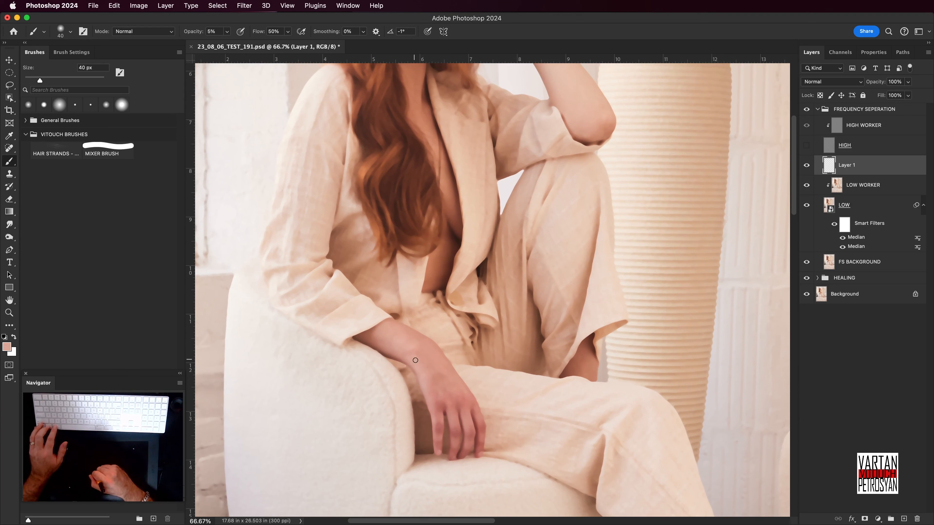
pyautogui.keyDown('alt'); pyautogui.click(412, 360); pyautogui.keyUp('alt')
pyautogui.keyDown('alt'); pyautogui.click(411, 360); pyautogui.keyUp('alt')
pyautogui.keyDown('alt'); pyautogui.click(396, 346); pyautogui.keyUp('alt')
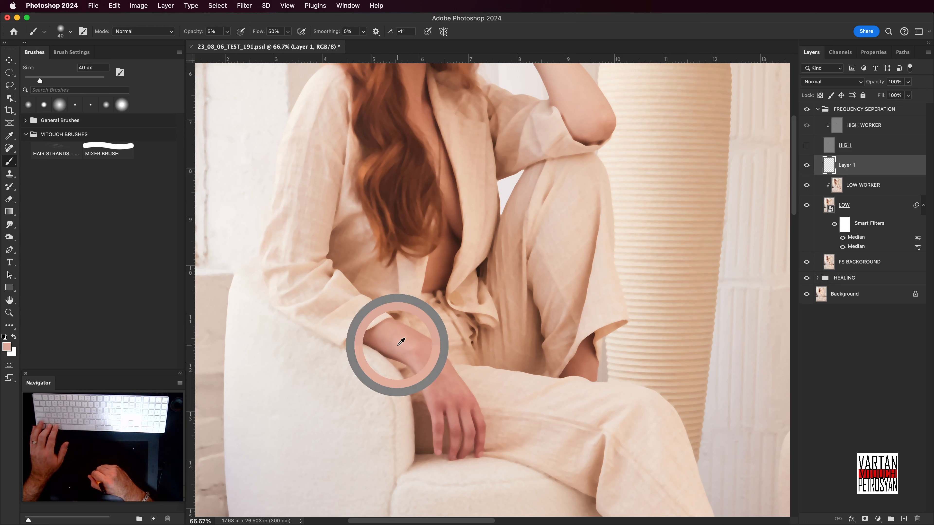
pyautogui.keyDown('alt'); pyautogui.click(394, 336); pyautogui.keyUp('alt')
# - Blend the shaded forearm skin next to the lowered arm's sleeve cuff with sampled dark and mid skin tones
pyautogui.keyDown('alt'); pyautogui.click(367, 338); pyautogui.keyUp('alt')
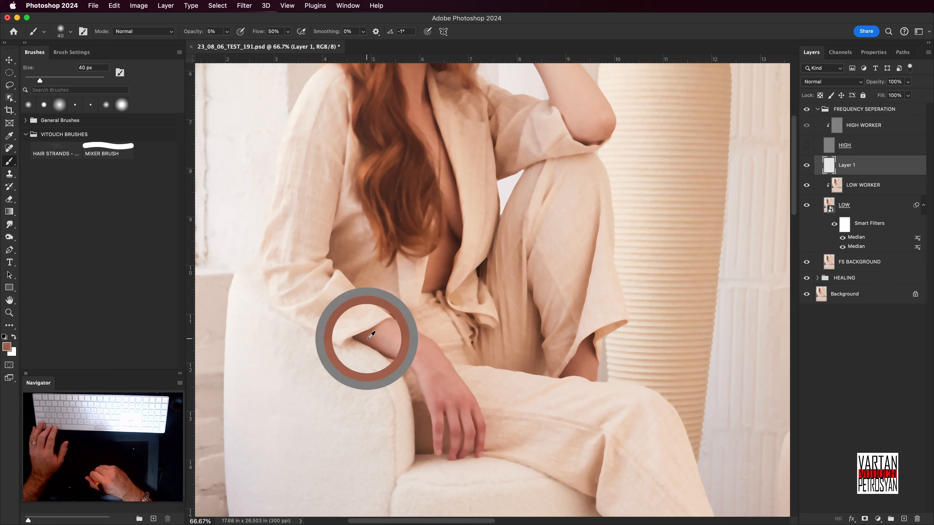
pyautogui.keyDown('alt'); pyautogui.click(375, 334); pyautogui.keyUp('alt')
pyautogui.keyDown('alt'); pyautogui.click(382, 335); pyautogui.keyUp('alt')
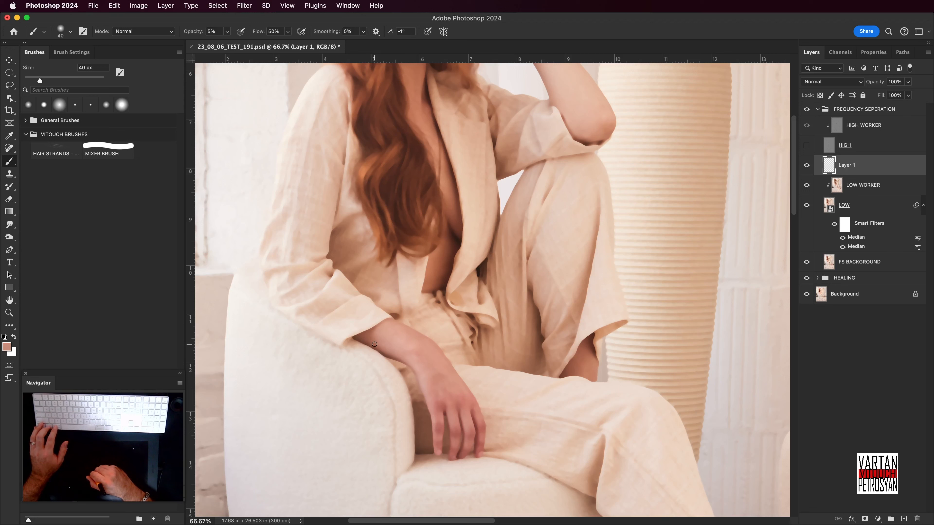
pyautogui.keyDown('alt'); pyautogui.click(385, 334); pyautogui.keyUp('alt')
pyautogui.keyDown('alt'); pyautogui.click(396, 339); pyautogui.keyUp('alt')
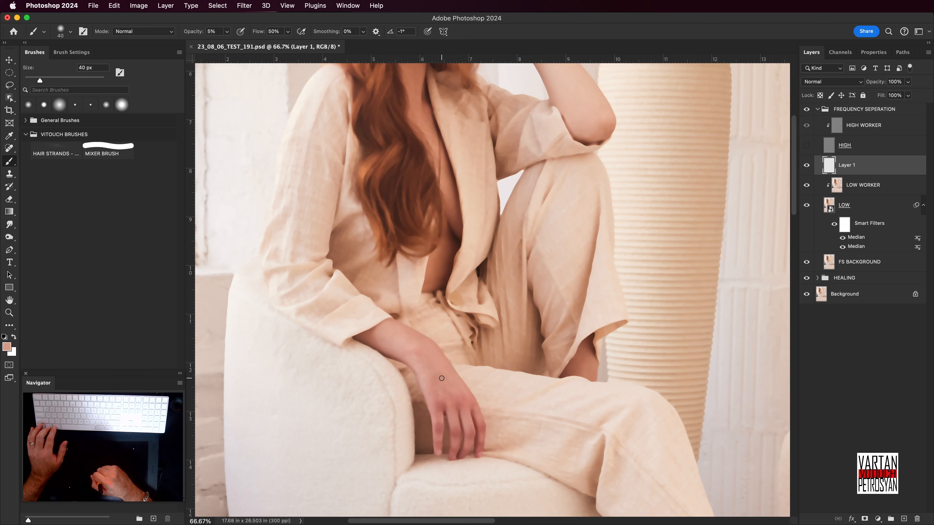
# - Even the uneven patches on the back of the resting hand, from the wrist to the knuckles, with sampled skin tones
pyautogui.keyDown('alt'); pyautogui.click(440, 368); pyautogui.keyUp('alt')
pyautogui.keyDown('alt'); pyautogui.click(436, 362); pyautogui.keyUp('alt')
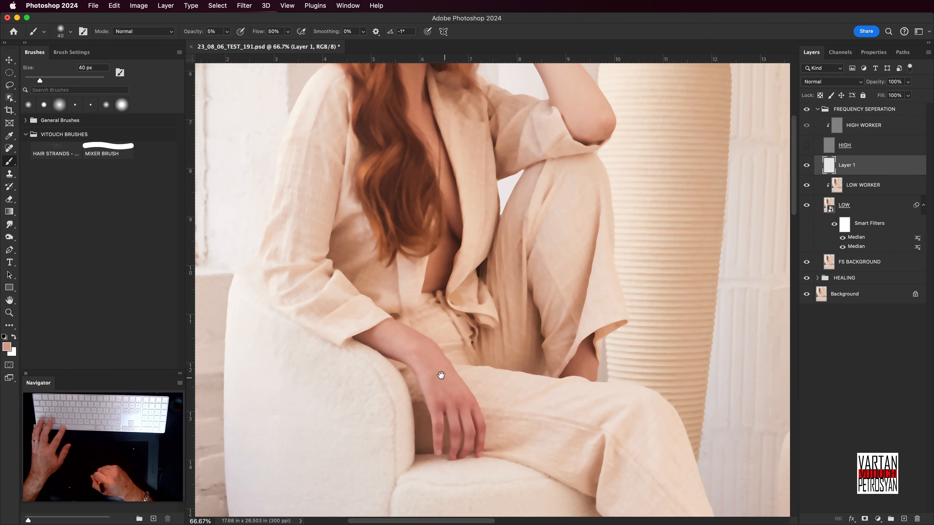
pyautogui.moveTo(443, 377); pyautogui.dragTo(433, 355)
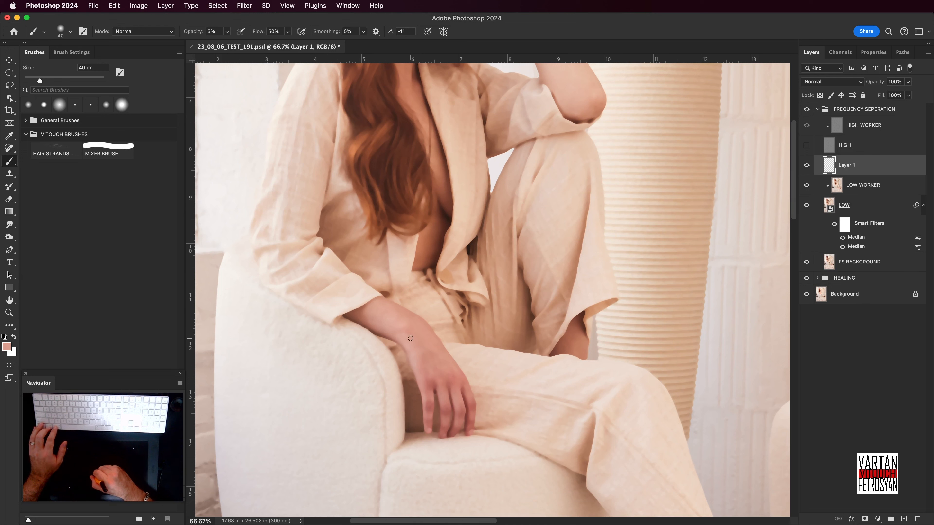
pyautogui.keyDown('alt'); pyautogui.click(443, 363); pyautogui.keyUp('alt')
pyautogui.moveTo(438, 371); pyautogui.dragTo(434, 319)
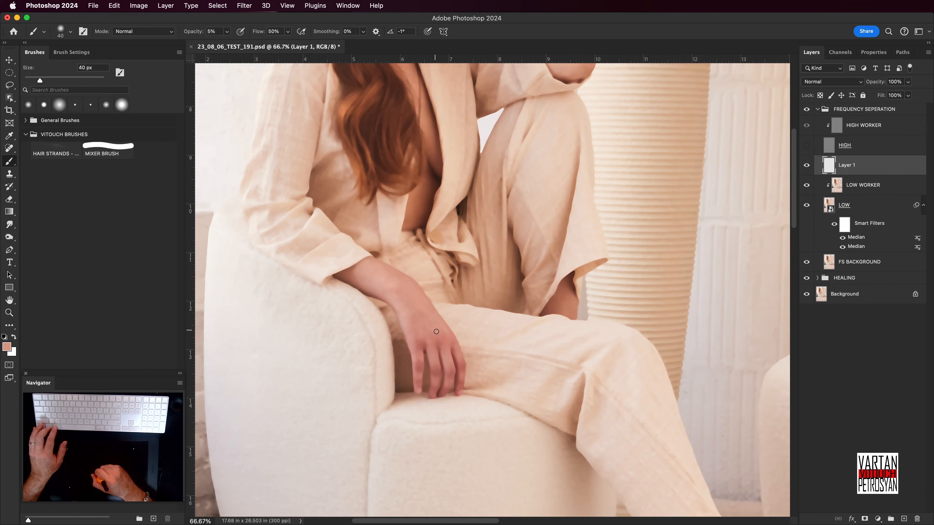
pyautogui.moveTo(443, 332); pyautogui.dragTo(449, 342)
pyautogui.keyDown('alt'); pyautogui.click(430, 315); pyautogui.keyUp('alt')
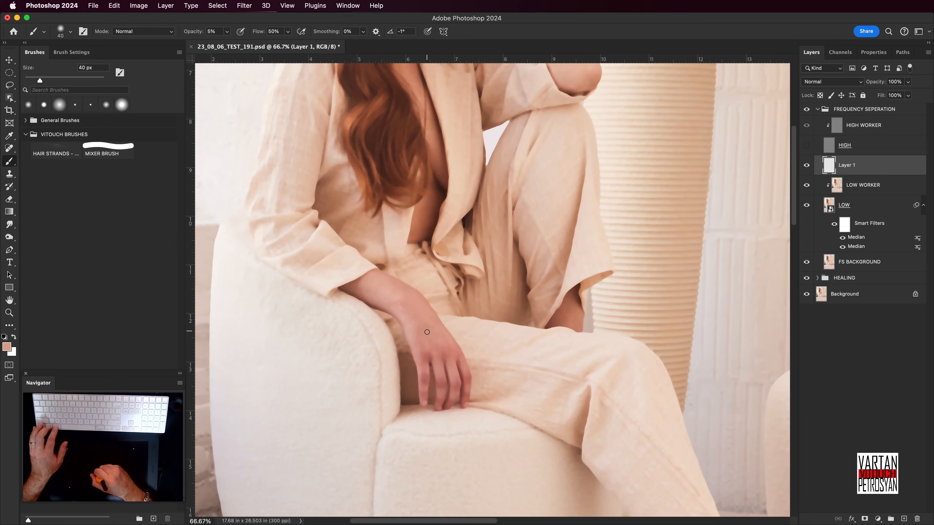
pyautogui.keyDown('alt'); pyautogui.click(432, 331); pyautogui.keyUp('alt')
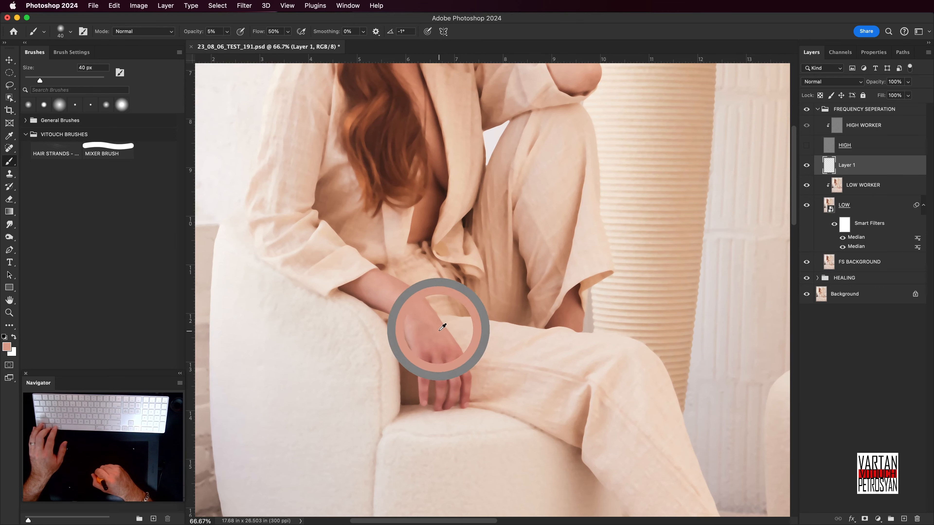
# - Even the lower leg's skin between the trouser hem and the ankle with sampled tones, enlarging the brush to 60 px
pyautogui.moveTo(464, 427); pyautogui.dragTo(417, 258)
pyautogui.moveTo(492, 394); pyautogui.dragTo(386, 253)
pyautogui.moveTo(489, 362)
pyautogui.mouseDown()
pyautogui.moveTo(442, 327)
pyautogui.moveTo(392, 308)
pyautogui.mouseUp()
pyautogui.moveTo(458, 333); pyautogui.dragTo(429, 381)
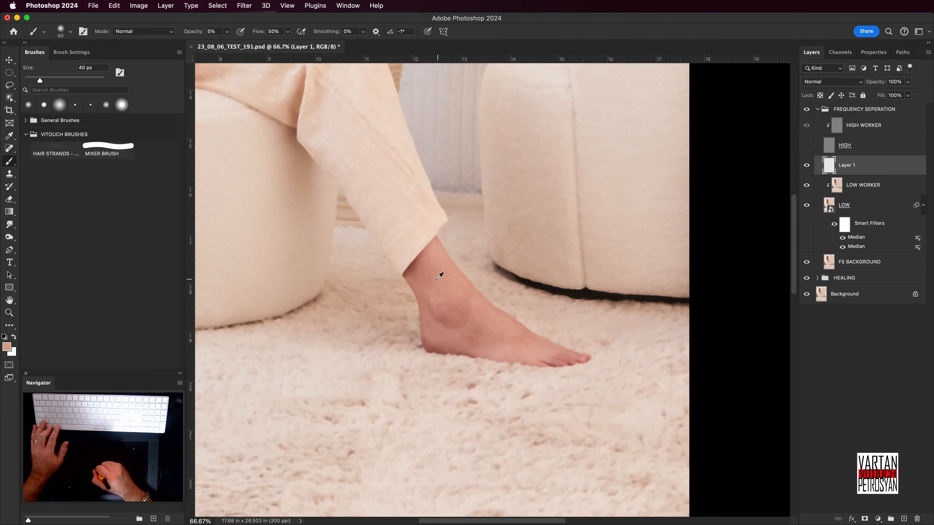
pyautogui.keyDown('alt'); pyautogui.click(422, 288); pyautogui.keyUp('alt')
pyautogui.keyDown('alt'); pyautogui.click(423, 296); pyautogui.keyUp('alt')
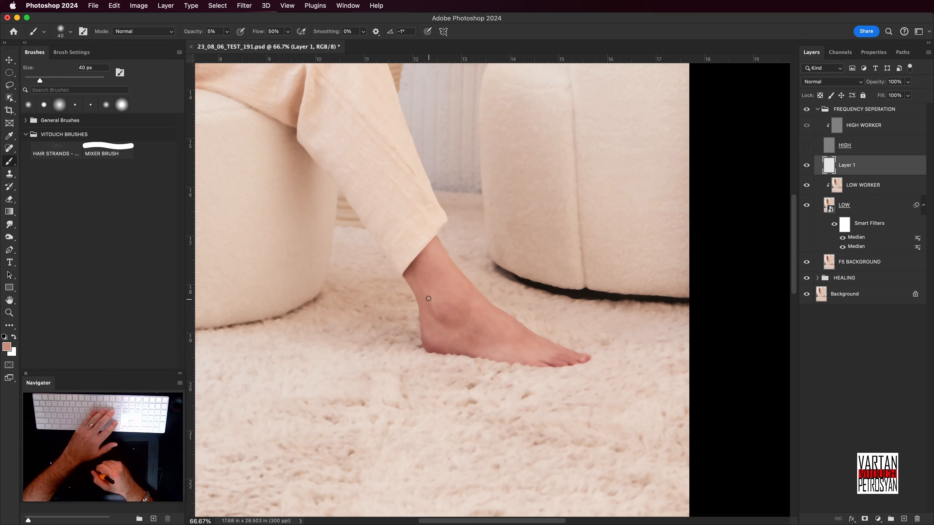
pyautogui.press(']')
pyautogui.press(']')
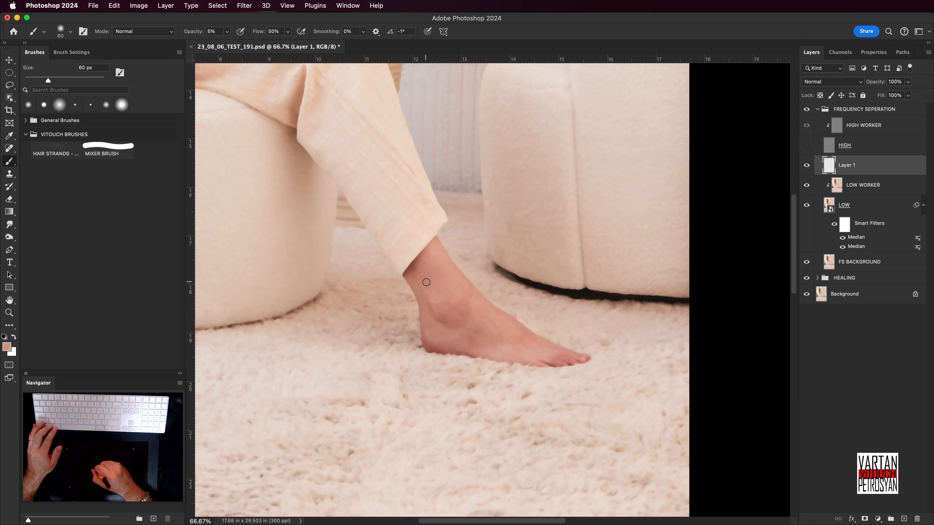
pyautogui.keyDown('alt'); pyautogui.click(435, 275); pyautogui.keyUp('alt')
pyautogui.keyDown('alt'); pyautogui.click(431, 263); pyautogui.keyUp('alt')
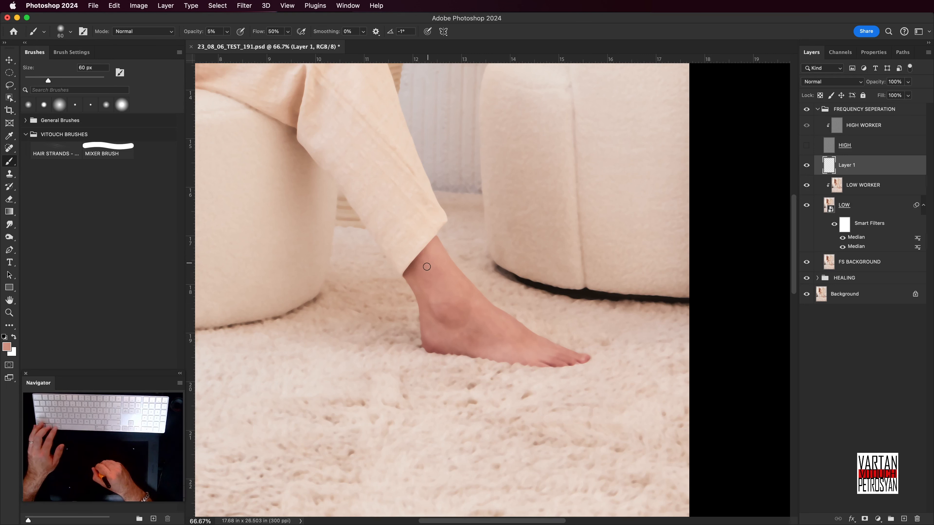
pyautogui.keyDown('alt'); pyautogui.click(426, 260); pyautogui.keyUp('alt')
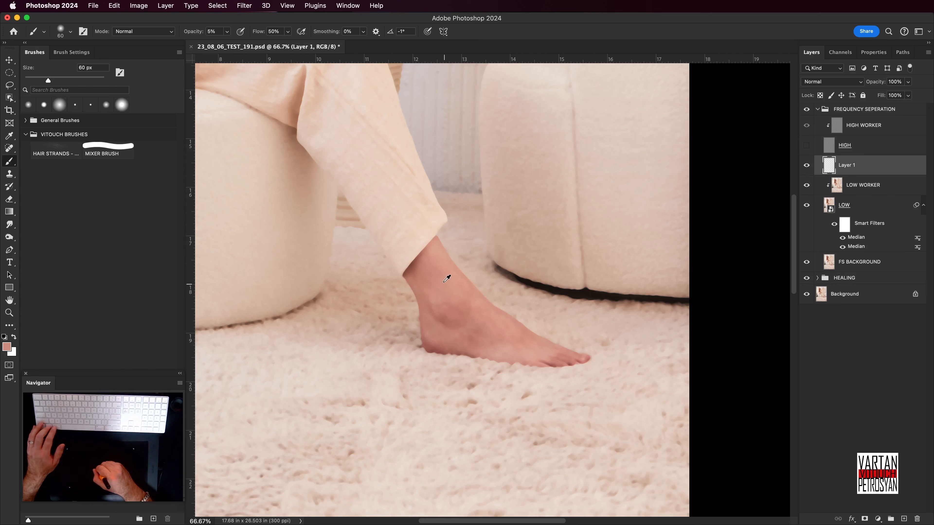
# - Soften the shadow transition just below the trouser hem on the lower leg with sampled darker and lighter skin tones
pyautogui.keyDown('alt'); pyautogui.click(436, 287); pyautogui.keyUp('alt')
pyautogui.keyDown('alt'); pyautogui.click(432, 277); pyautogui.keyUp('alt')
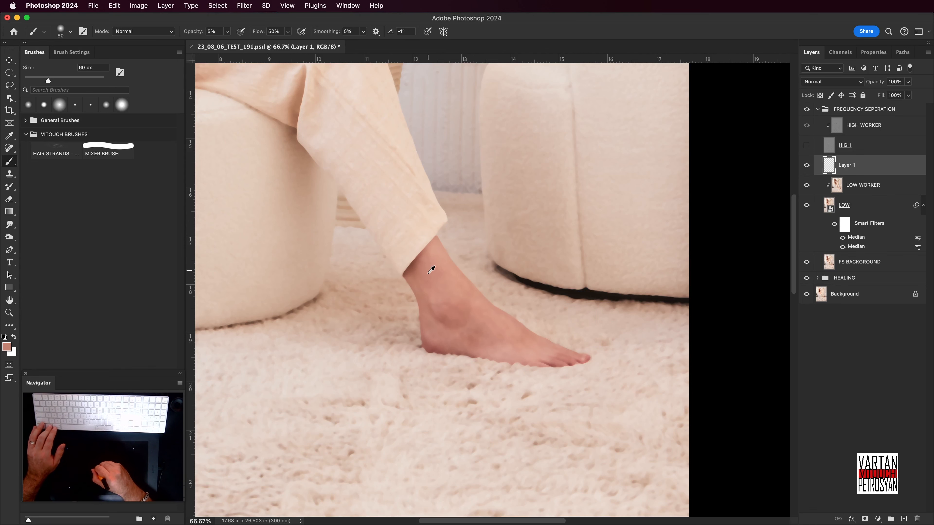
pyautogui.keyDown('alt'); pyautogui.click(425, 279); pyautogui.keyUp('alt')
pyautogui.keyDown('alt'); pyautogui.click(428, 277); pyautogui.keyUp('alt')
pyautogui.scroll(-2, 430, 277)
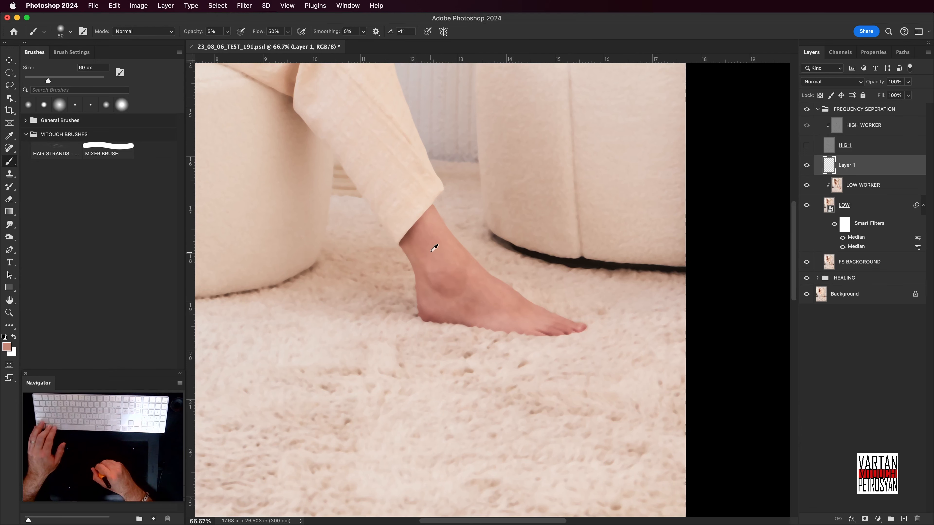
pyautogui.hscroll(2, 430, 258)
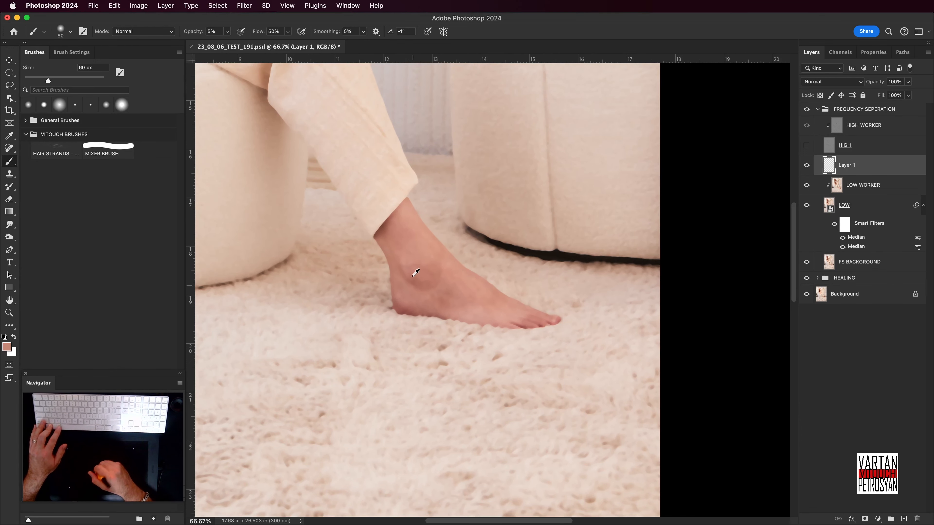
pyautogui.keyDown('alt'); pyautogui.click(405, 225); pyautogui.keyUp('alt')
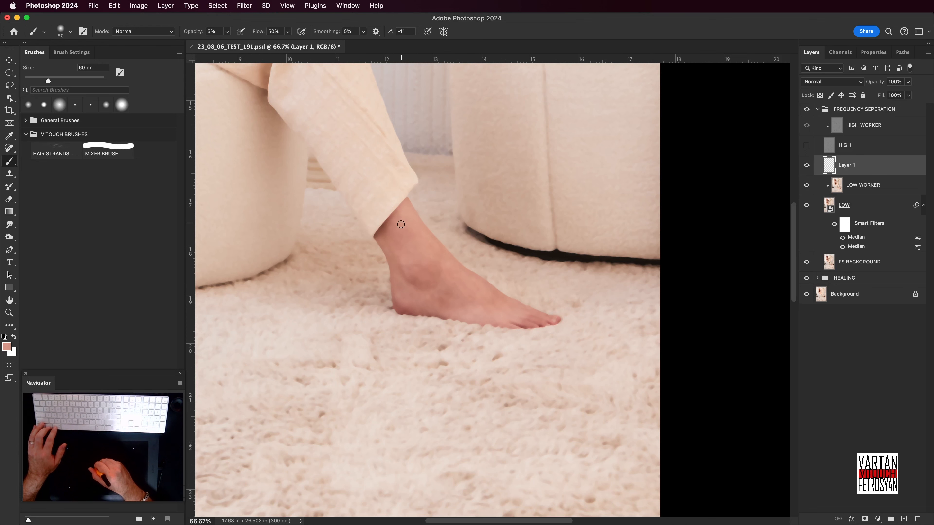
pyautogui.keyDown('alt'); pyautogui.click(404, 214); pyautogui.keyUp('alt')
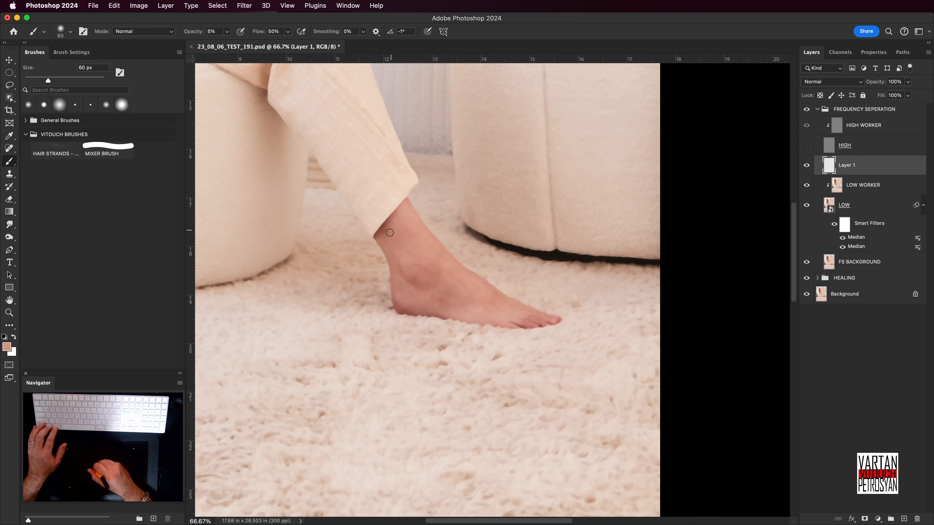
# - Blend the patchy skin directly above the ankle bone with repeatedly sampled neighbouring tones
pyautogui.scroll(-2, 409, 230)
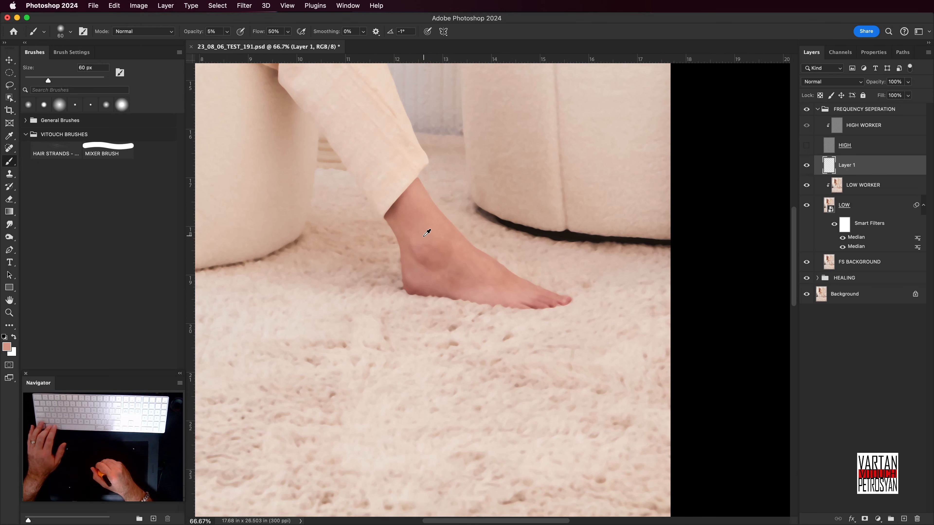
pyautogui.keyDown('alt'); pyautogui.click(423, 234); pyautogui.keyUp('alt')
pyautogui.keyDown('alt'); pyautogui.click(427, 242); pyautogui.keyUp('alt')
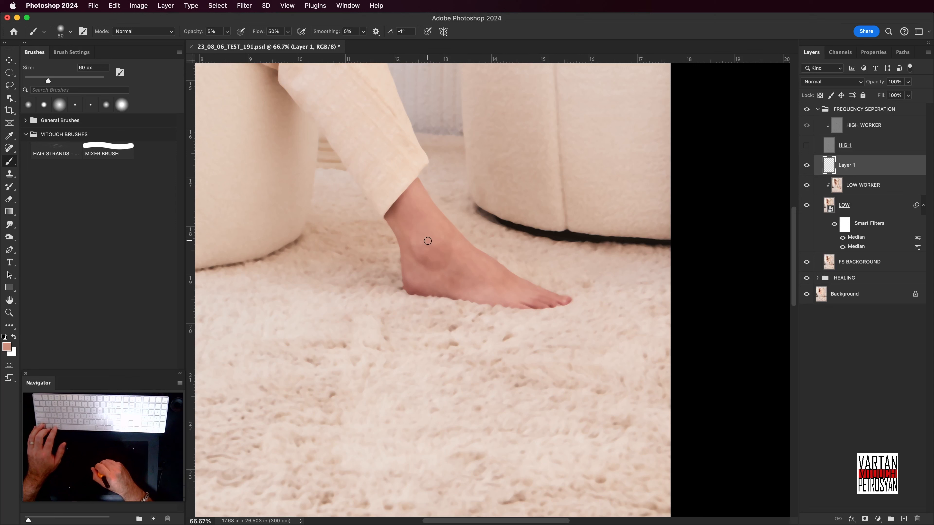
pyautogui.keyDown('alt'); pyautogui.click(432, 242); pyautogui.keyUp('alt')
pyautogui.keyDown('alt'); pyautogui.click(433, 238); pyautogui.keyUp('alt')
pyautogui.keyDown('alt'); pyautogui.click(433, 240); pyautogui.keyUp('alt')
pyautogui.keyDown('alt'); pyautogui.click(429, 240); pyautogui.keyUp('alt')
pyautogui.scroll(2, 431, 258)
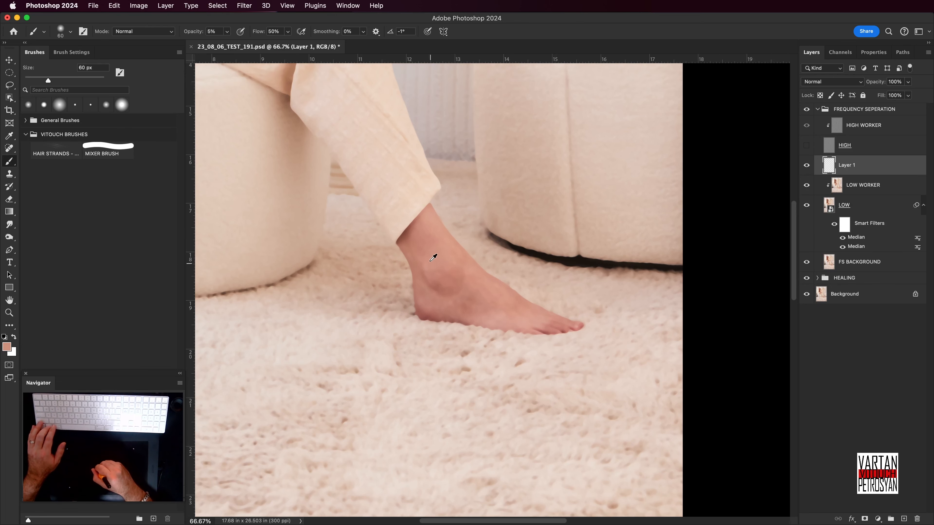
# - Even the skin over and around the ankle bone with tones sampled behind, above and in front of it
pyautogui.keyDown('alt'); pyautogui.click(424, 289); pyautogui.keyUp('alt')
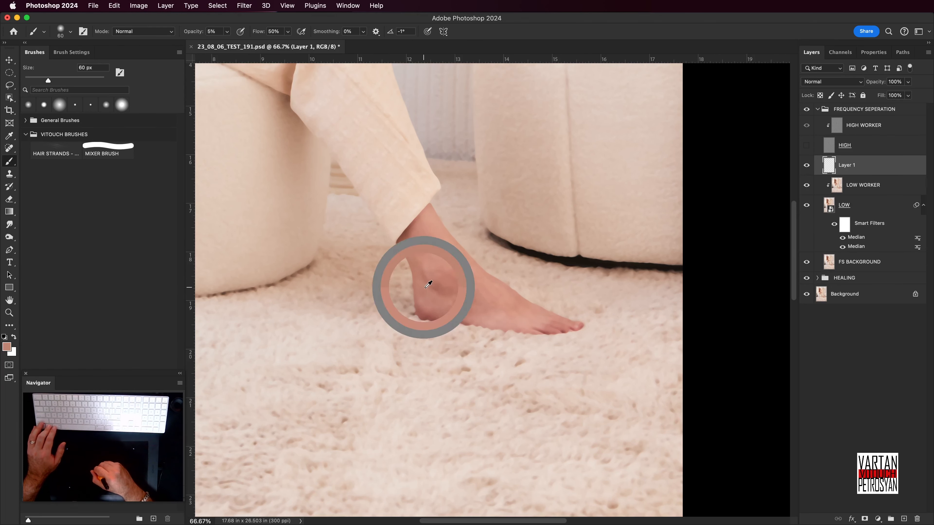
pyautogui.keyDown('alt'); pyautogui.click(432, 263); pyautogui.keyUp('alt')
pyautogui.keyDown('alt'); pyautogui.click(437, 260); pyautogui.keyUp('alt')
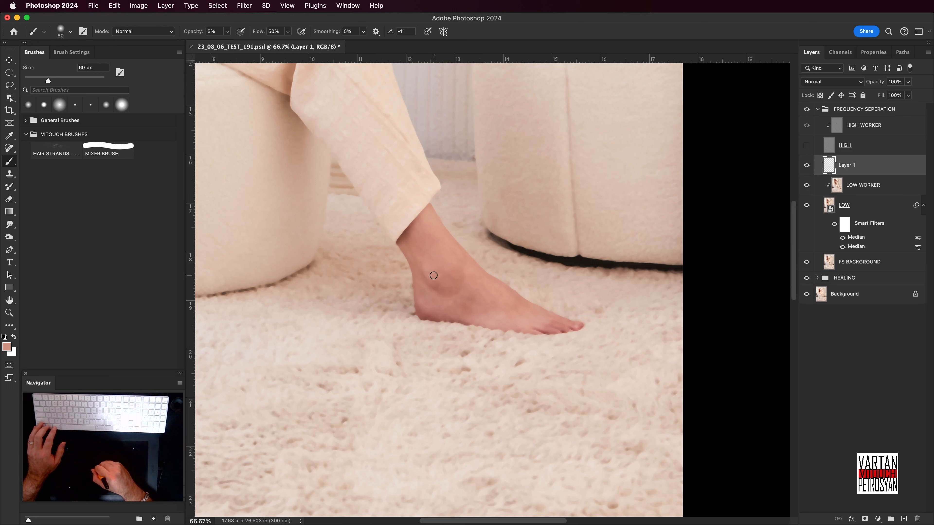
pyautogui.keyDown('alt'); pyautogui.click(449, 266); pyautogui.keyUp('alt')
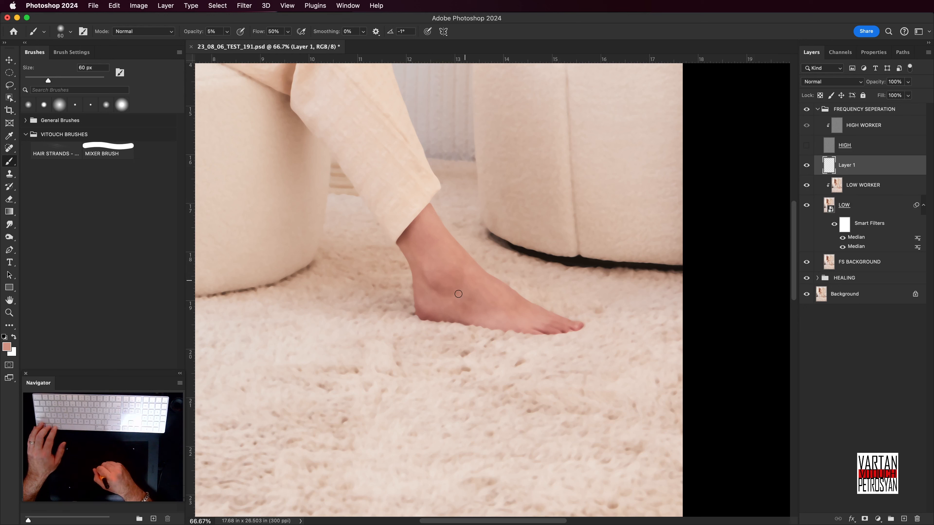
pyautogui.keyDown('alt'); pyautogui.click(438, 277); pyautogui.keyUp('alt')
pyautogui.moveTo(459, 289); pyautogui.dragTo(443, 268)
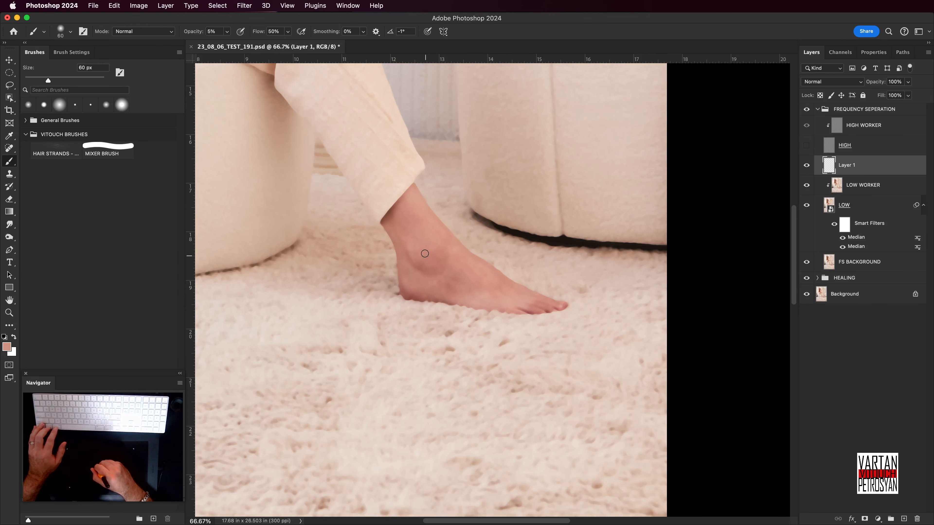
pyautogui.keyDown('alt'); pyautogui.click(424, 241); pyautogui.keyUp('alt')
pyautogui.moveTo(425, 242); pyautogui.dragTo(407, 274)
# - Blend the ankle bone's upper and rear edges into the lower leg with repeatedly sampled lighter and darker skin tones
pyautogui.keyDown('alt'); pyautogui.click(381, 291); pyautogui.keyUp('alt')
pyautogui.keyDown('alt'); pyautogui.click(376, 295); pyautogui.keyUp('alt')
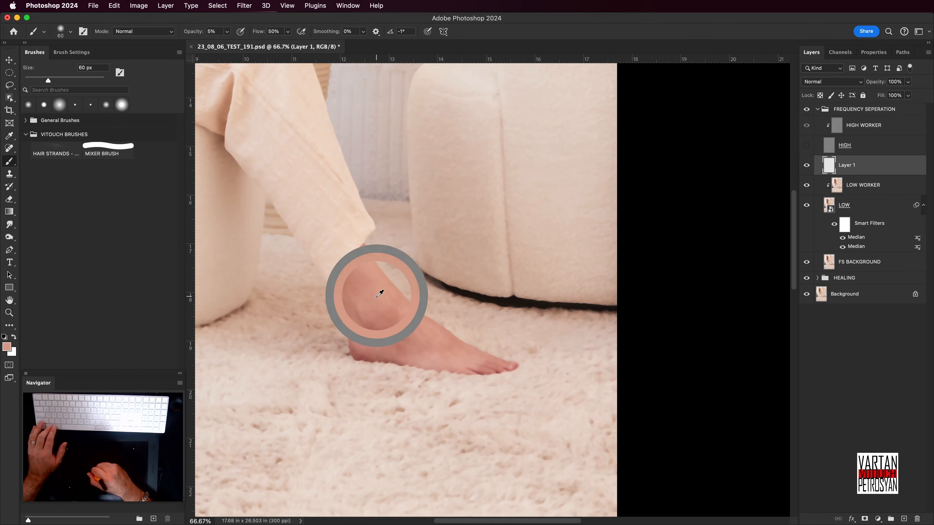
pyautogui.keyDown('alt'); pyautogui.click(367, 292); pyautogui.keyUp('alt')
pyautogui.keyDown('alt'); pyautogui.click(373, 292); pyautogui.keyUp('alt')
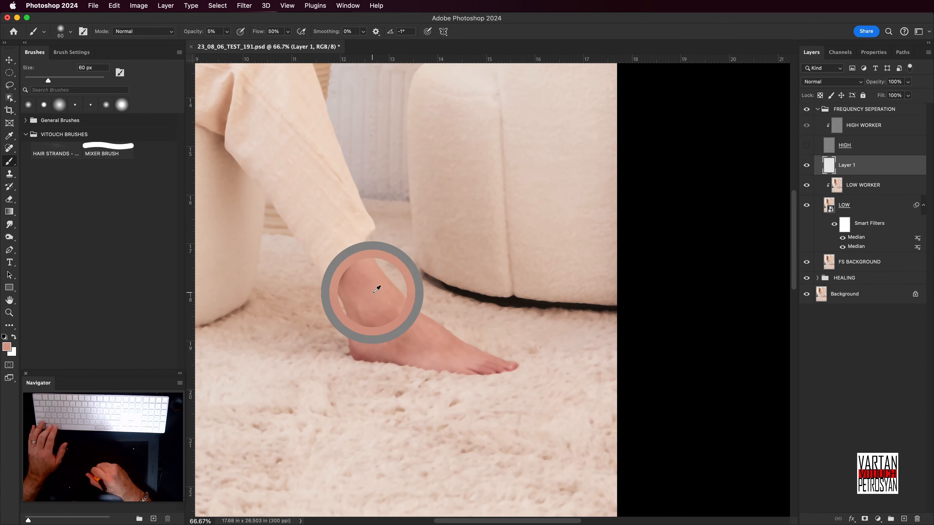
pyautogui.keyDown('alt'); pyautogui.click(384, 326); pyautogui.keyUp('alt')
pyautogui.keyDown('alt'); pyautogui.click(379, 315); pyautogui.keyUp('alt')
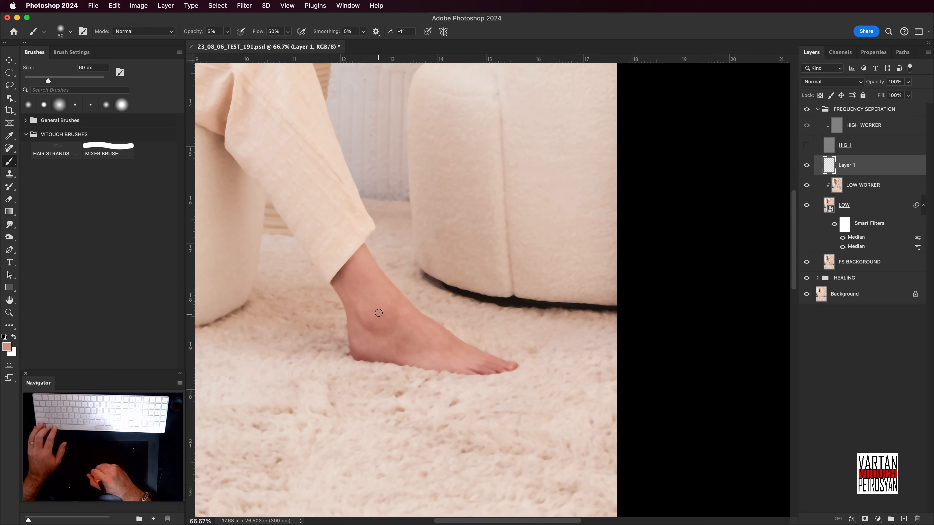
pyautogui.keyDown('alt'); pyautogui.click(366, 311); pyautogui.keyUp('alt')
pyautogui.keyDown('alt'); pyautogui.click(361, 313); pyautogui.keyUp('alt')
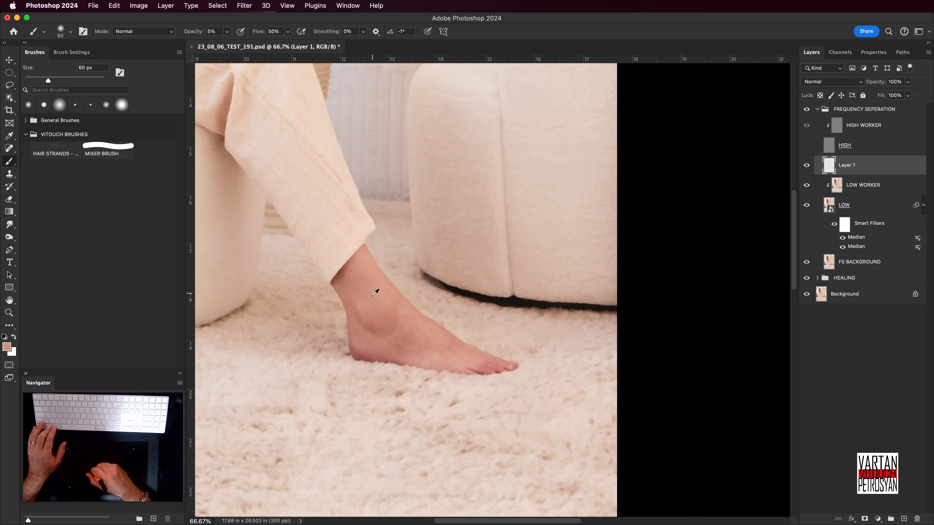
# - Smooth the darker patches between the ankle bone and the heel with tones sampled just below the bone
pyautogui.keyDown('alt'); pyautogui.click(380, 336); pyautogui.keyUp('alt')
pyautogui.keyDown('alt'); pyautogui.click(383, 341); pyautogui.keyUp('alt')
pyautogui.keyDown('alt'); pyautogui.click(387, 349); pyautogui.keyUp('alt')
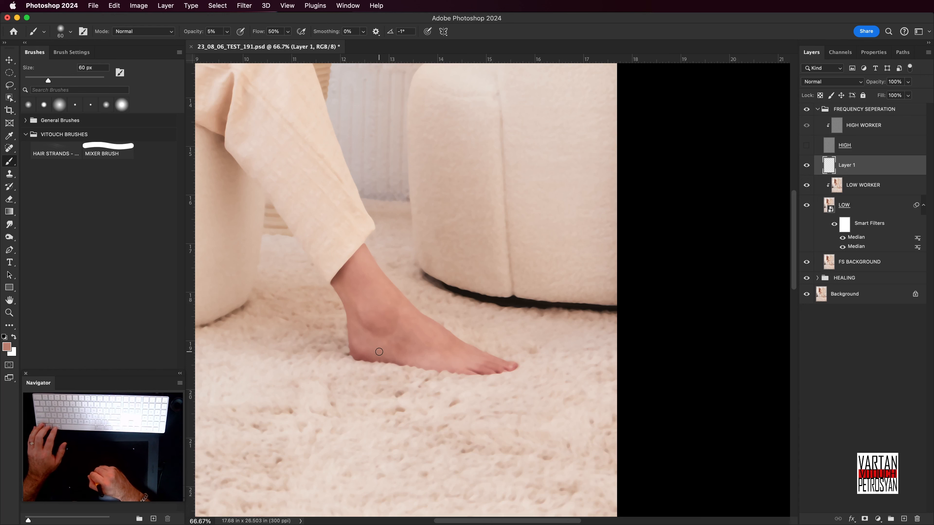
pyautogui.keyDown('alt'); pyautogui.click(383, 345); pyautogui.keyUp('alt')
pyautogui.keyDown('alt'); pyautogui.click(386, 348); pyautogui.keyUp('alt')
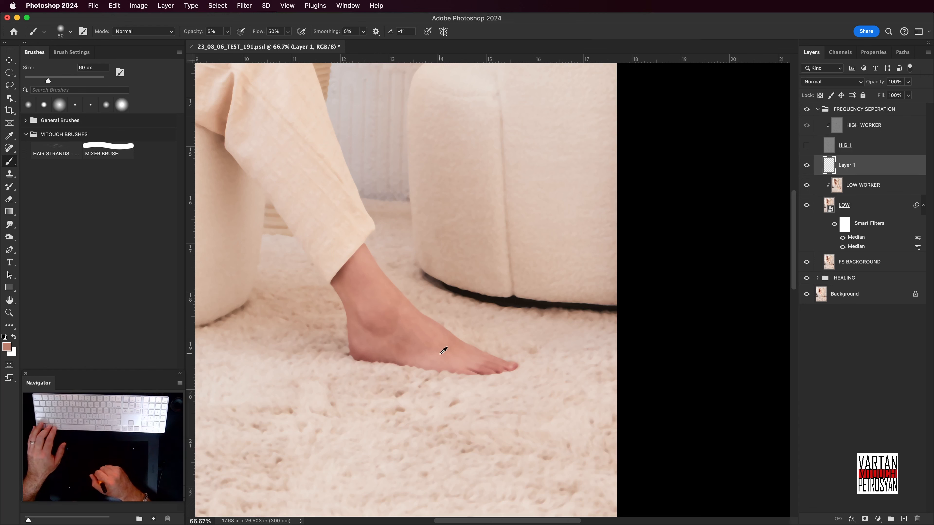
# - Even the top of the foot from the instep up to the front of the ankle with sampled skin tones
pyautogui.keyDown('alt'); pyautogui.click(451, 343); pyautogui.keyUp('alt')
pyautogui.keyDown('alt'); pyautogui.click(432, 337); pyautogui.keyUp('alt')
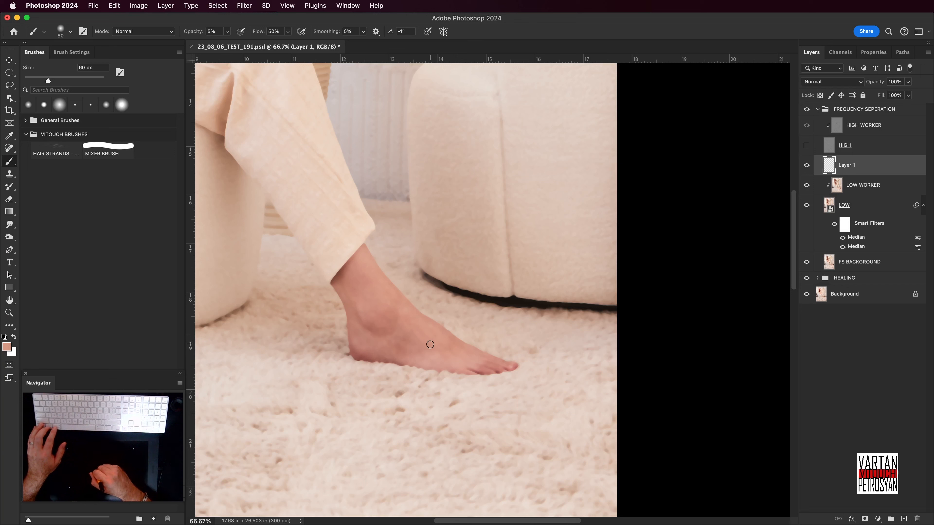
pyautogui.keyDown('alt'); pyautogui.click(416, 325); pyautogui.keyUp('alt')
pyautogui.keyDown('alt'); pyautogui.click(382, 298); pyautogui.keyUp('alt')
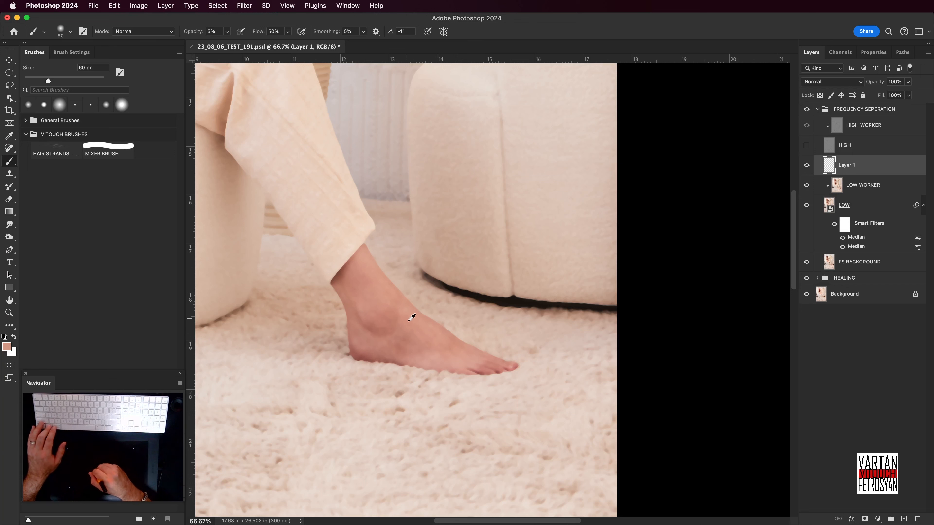
pyautogui.keyDown('alt'); pyautogui.click(412, 316); pyautogui.keyUp('alt')
pyautogui.keyDown('alt'); pyautogui.click(386, 300); pyautogui.keyUp('alt')
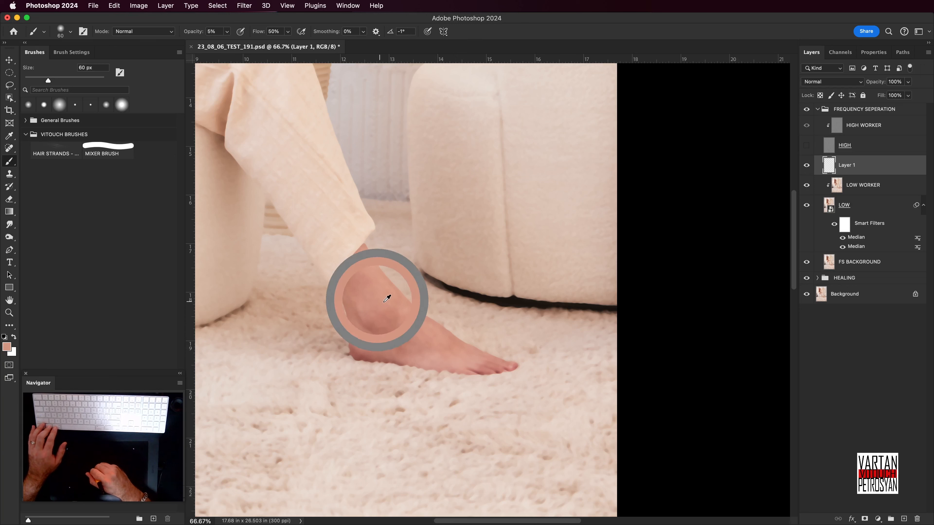
# - Blend the ankle bone's shading into the side of the foot with tones sampled from the ankle, instep and forefoot
pyautogui.keyDown('alt'); pyautogui.click(382, 325); pyautogui.keyUp('alt')
pyautogui.keyDown('alt'); pyautogui.click(380, 321); pyautogui.keyUp('alt')
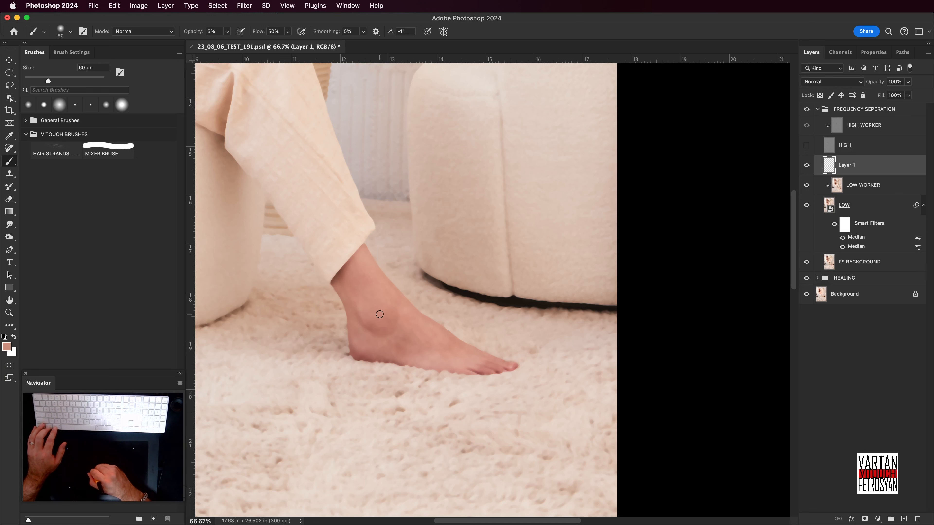
pyautogui.keyDown('alt'); pyautogui.click(395, 299); pyautogui.keyUp('alt')
pyautogui.keyDown('alt'); pyautogui.click(421, 330); pyautogui.keyUp('alt')
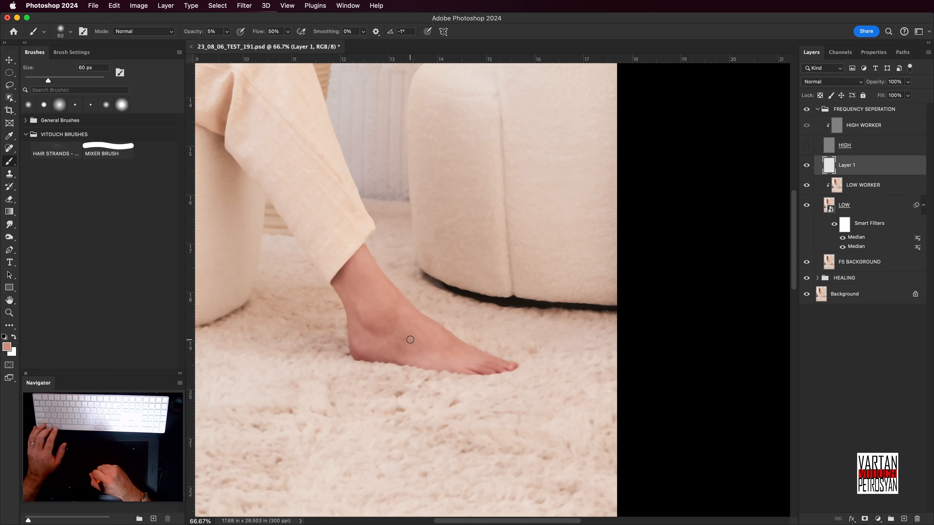
pyautogui.keyDown('alt'); pyautogui.click(454, 359); pyautogui.keyUp('alt')
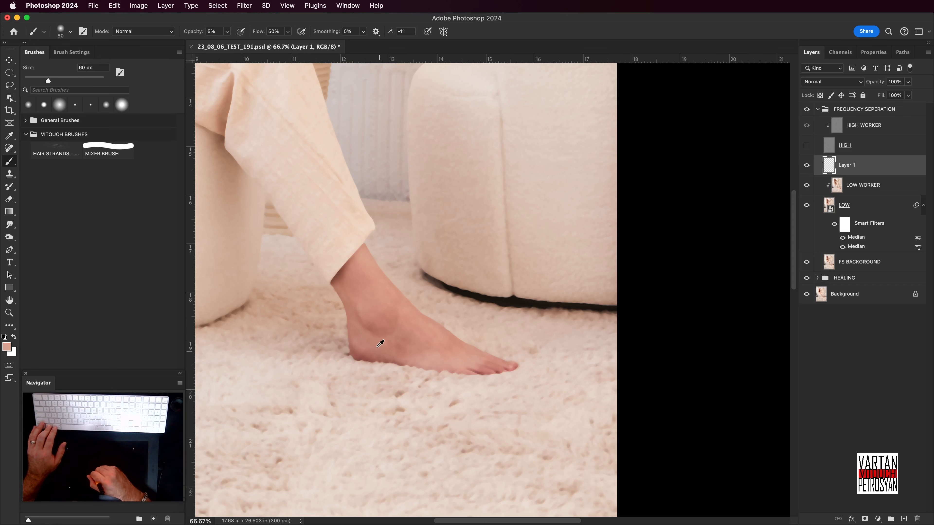
pyautogui.keyDown('alt'); pyautogui.click(411, 337); pyautogui.keyUp('alt')
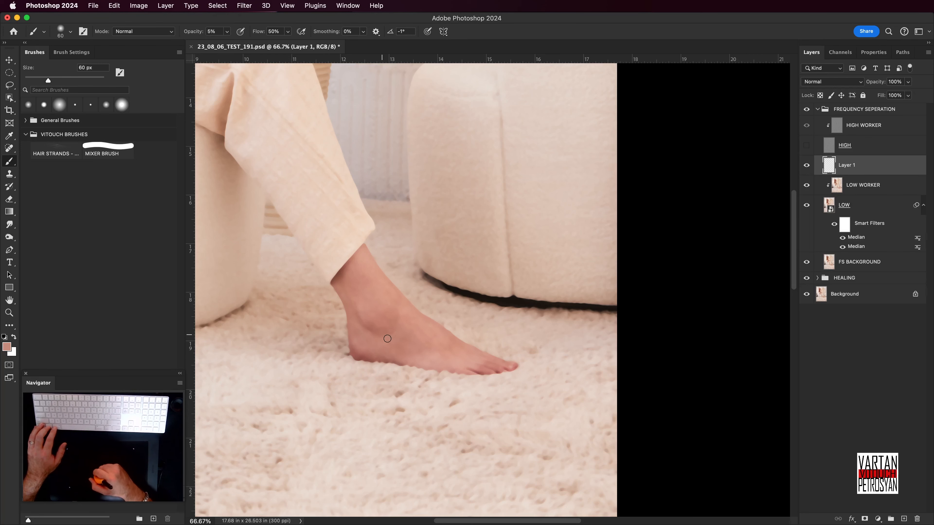
# - Raise the brush opacity to 10% and even the patchy midfoot with tones sampled from the instep and forefoot
pyautogui.scroll(-2, 399, 326)
pyautogui.hscroll(2, 399, 326)
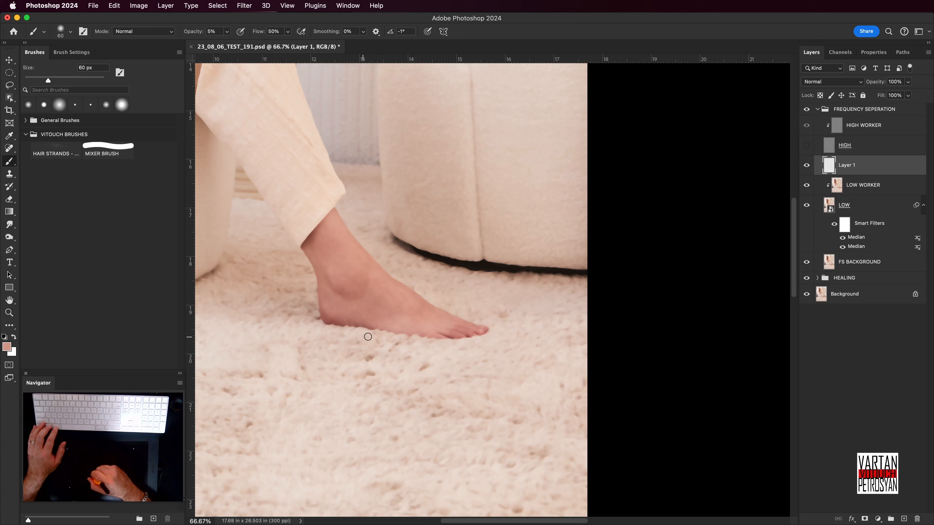
pyautogui.press('1')
pyautogui.keyDown('alt'); pyautogui.click(392, 294); pyautogui.keyUp('alt')
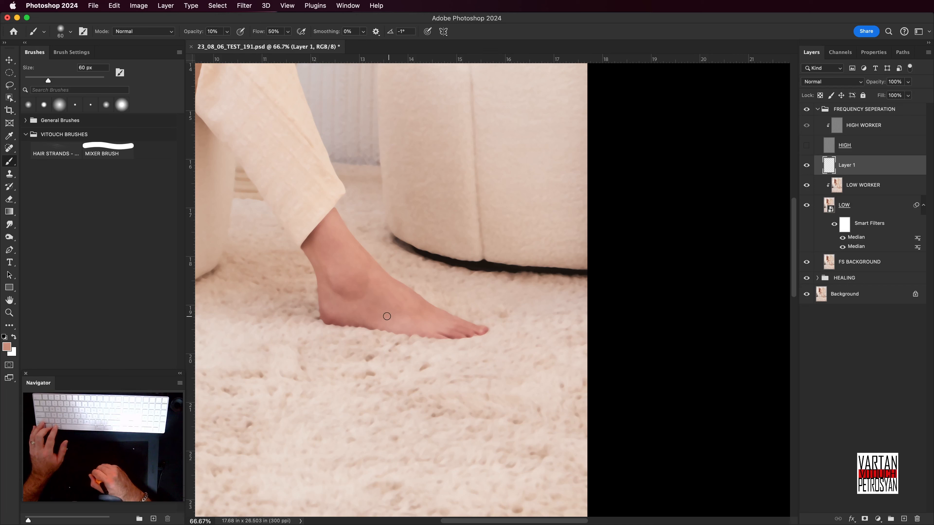
pyautogui.keyDown('alt'); pyautogui.click(411, 326); pyautogui.keyUp('alt')
pyautogui.keyDown('alt'); pyautogui.click(411, 323); pyautogui.keyUp('alt')
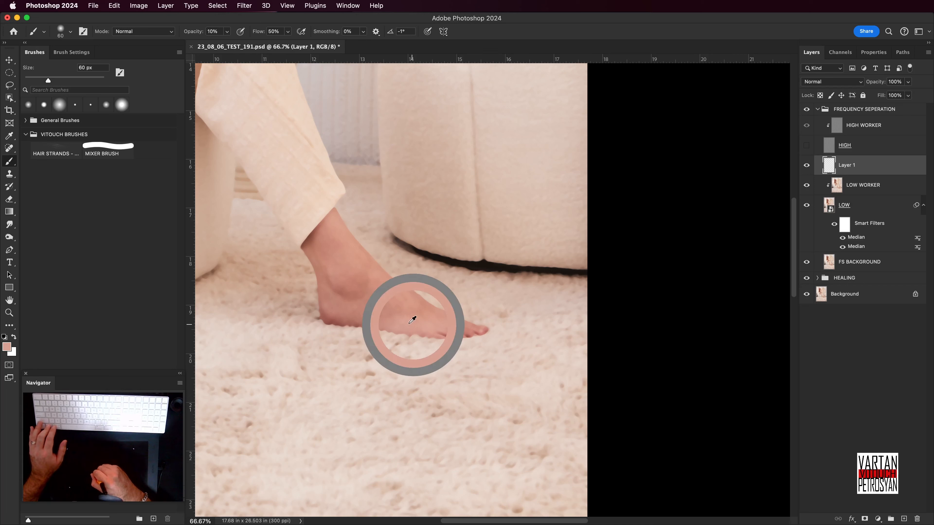
pyautogui.keyDown('alt'); pyautogui.click(416, 304); pyautogui.keyUp('alt')
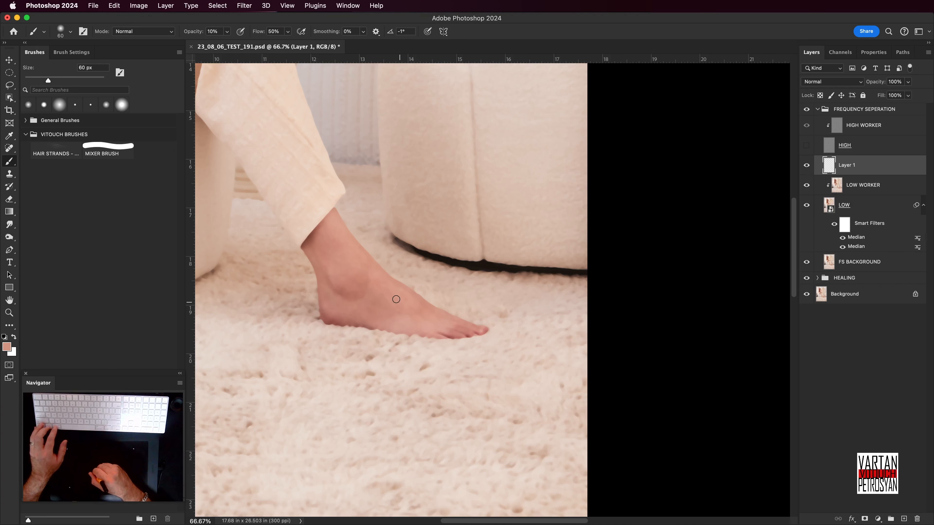
# - Soften the lower leg's skin above the ankle with a tone sampled just below the trouser hem
pyautogui.hscroll(-2, 411, 309)
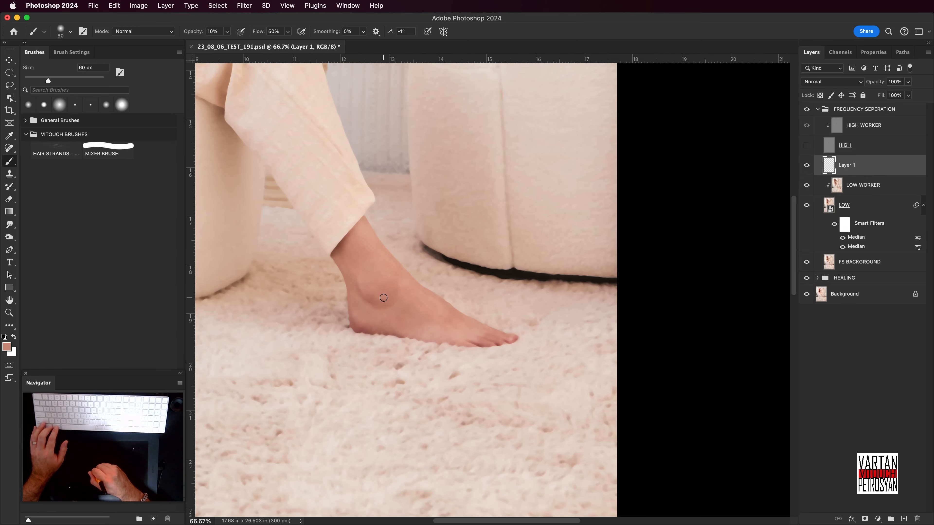
pyautogui.scroll(2, 383, 298)
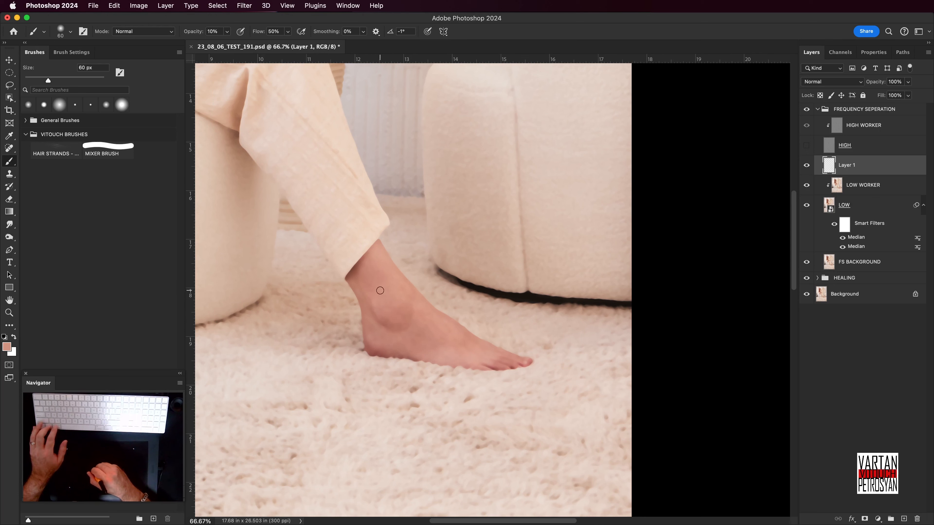
pyautogui.press('alt')
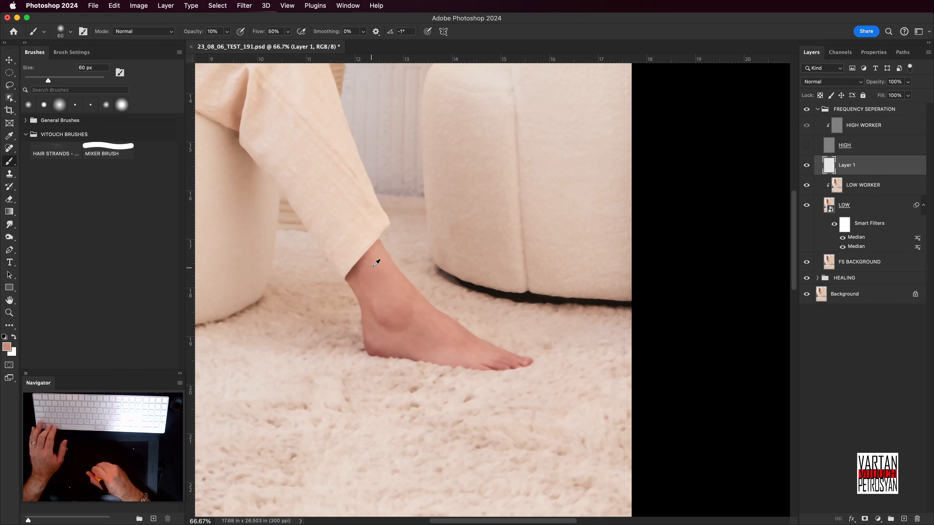
pyautogui.keyDown('alt'); pyautogui.click(376, 263); pyautogui.keyUp('alt')
# - Paint over the side of the foot toward the toes and blend it with tones sampled along the instep
pyautogui.hscroll(2, 404, 305)
pyautogui.scroll(-1, 405, 305)
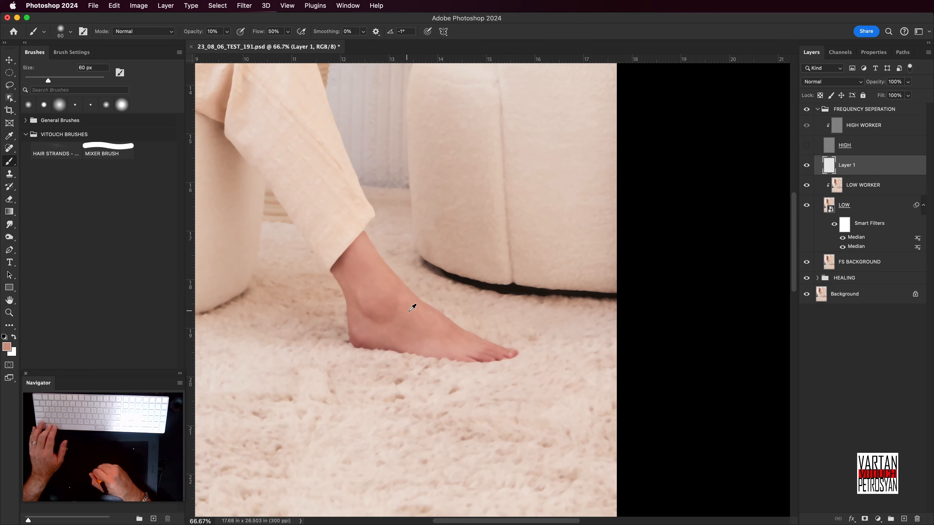
pyautogui.moveTo(406, 327); pyautogui.dragTo(461, 344)
pyautogui.keyDown('alt'); pyautogui.click(428, 320); pyautogui.keyUp('alt')
pyautogui.keyDown('alt'); pyautogui.click(413, 318); pyautogui.keyUp('alt')
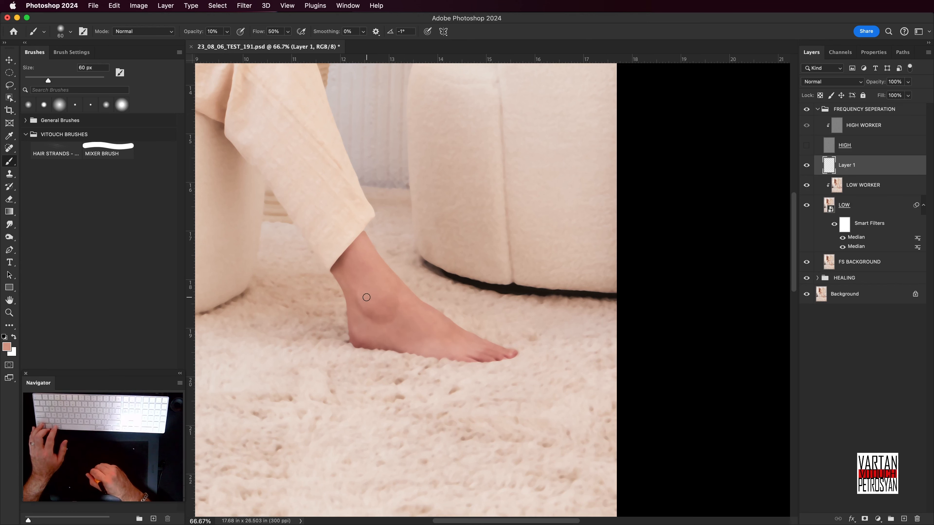
pyautogui.keyDown('alt'); pyautogui.click(432, 329); pyautogui.keyUp('alt')
pyautogui.keyDown('alt'); pyautogui.click(418, 324); pyautogui.keyUp('alt')
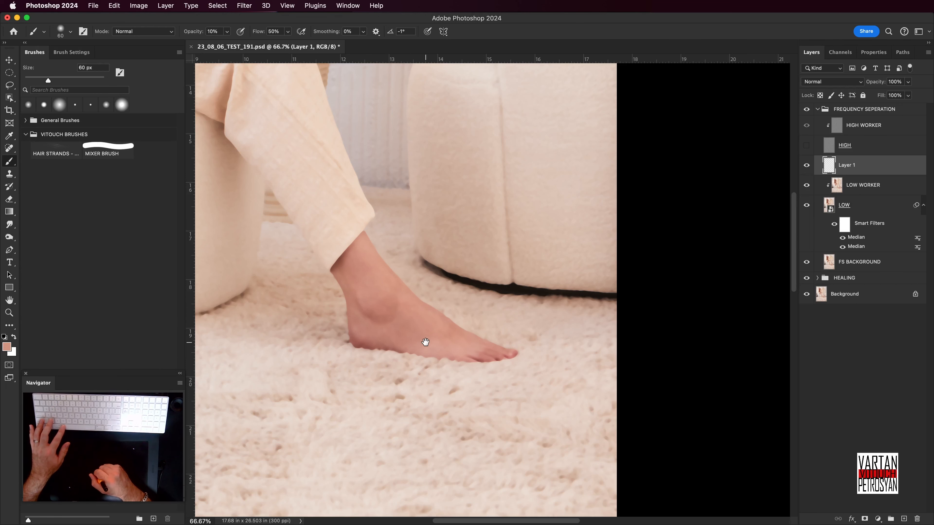
# - Even the back of the heel behind the ankle bone with sampled neighbouring skin tones
pyautogui.moveTo(426, 342); pyautogui.dragTo(441, 228)
pyautogui.moveTo(413, 282); pyautogui.dragTo(468, 392)
pyautogui.moveTo(477, 353); pyautogui.dragTo(454, 376)
pyautogui.moveTo(411, 318)
pyautogui.mouseDown()
pyautogui.moveTo(426, 338)
pyautogui.moveTo(450, 283)
pyautogui.mouseUp()
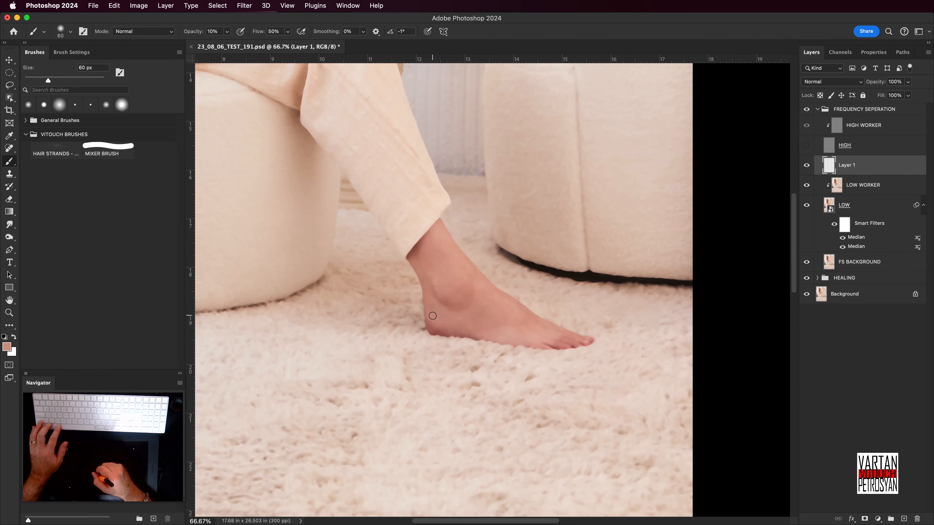
pyautogui.moveTo(486, 324); pyautogui.dragTo(458, 329)
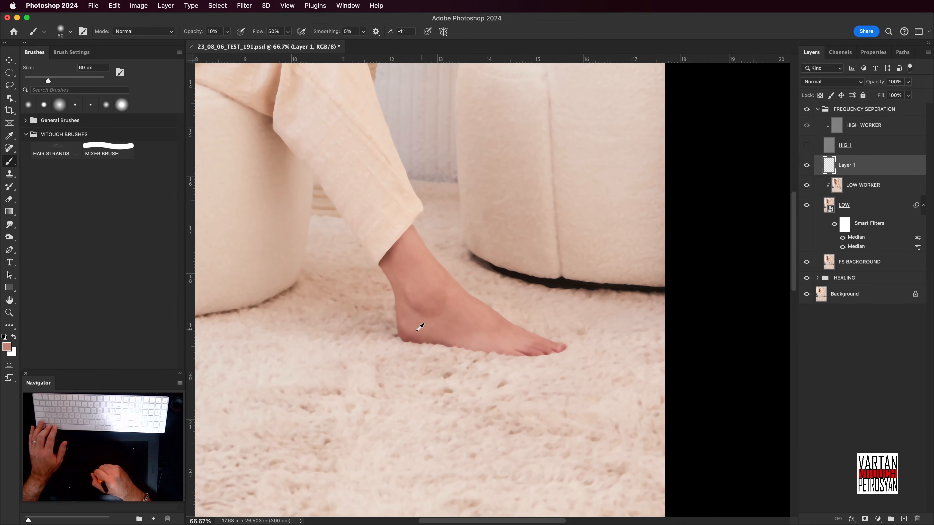
pyautogui.keyDown('alt'); pyautogui.click(406, 319); pyautogui.keyUp('alt')
pyautogui.keyDown('alt'); pyautogui.click(404, 317); pyautogui.keyUp('alt')
# - Blend the front of the ankle where it meets the instep using a tone sampled there
pyautogui.hscroll(2, 438, 320)
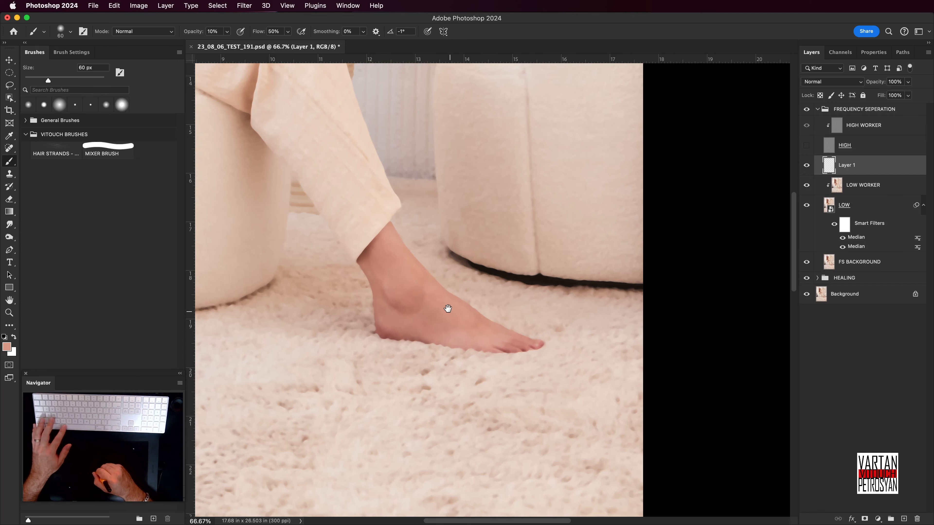
pyautogui.scroll(1, 444, 308)
pyautogui.hscroll(-1, 444, 308)
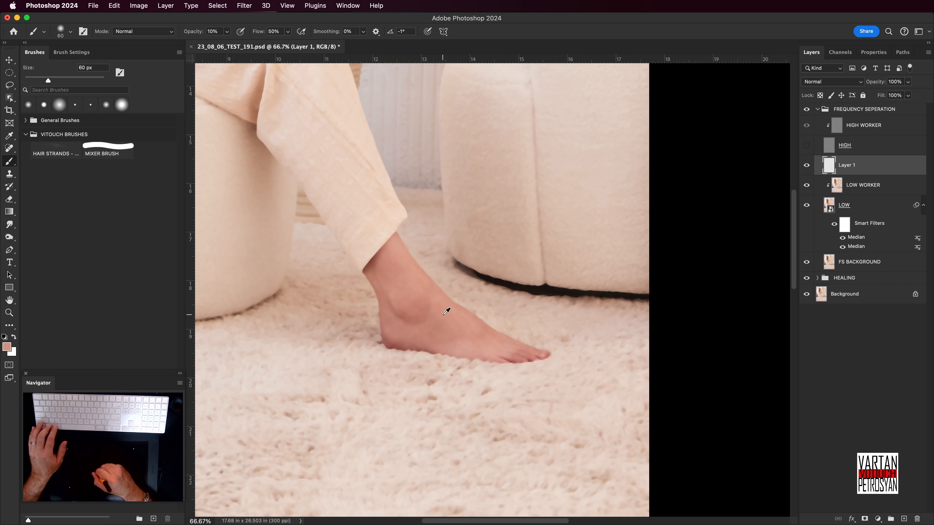
pyautogui.keyDown('alt'); pyautogui.click(443, 315); pyautogui.keyUp('alt')
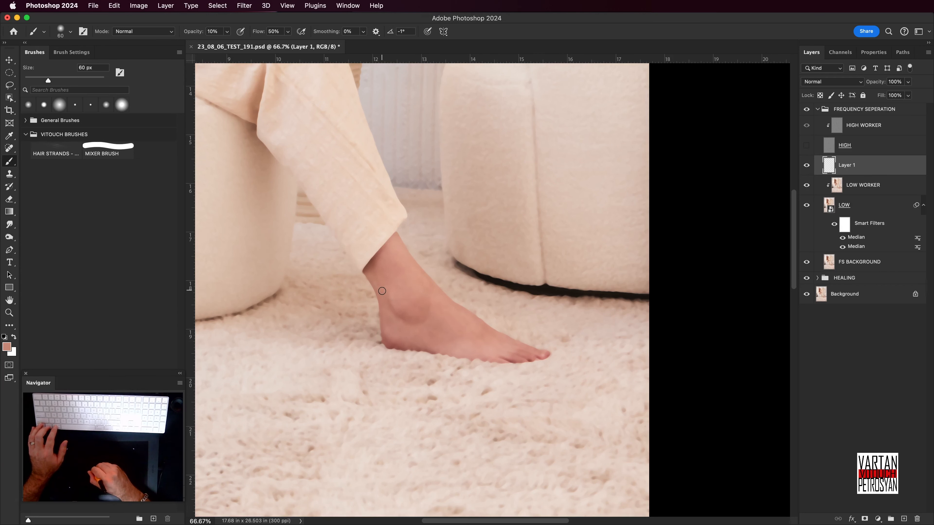
# - Smooth the rear edge of the lower leg between the trouser hem and the heel with repeatedly sampled tones
pyautogui.keyDown('alt'); pyautogui.click(382, 282); pyautogui.keyUp('alt')
pyautogui.keyDown('alt'); pyautogui.click(388, 271); pyautogui.keyUp('alt')
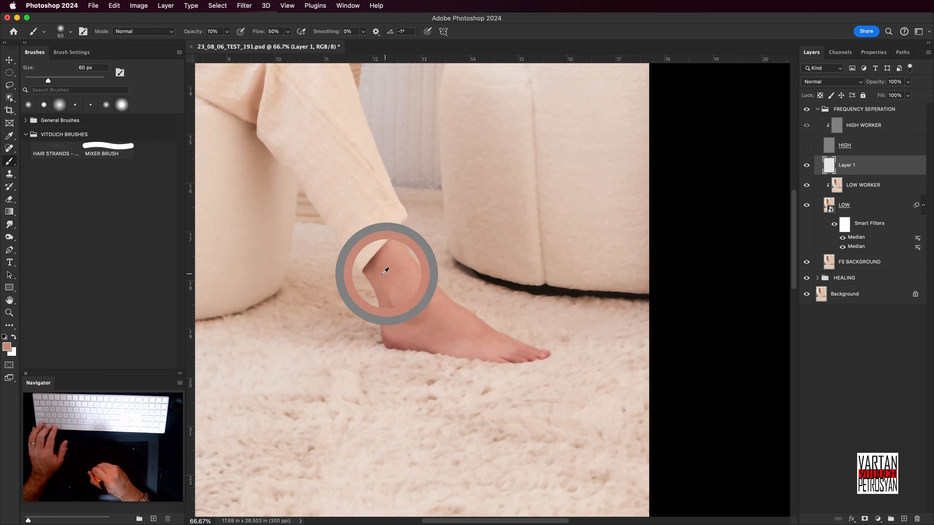
pyautogui.keyDown('alt'); pyautogui.click(387, 272); pyautogui.keyUp('alt')
pyautogui.keyDown('alt'); pyautogui.click(390, 270); pyautogui.keyUp('alt')
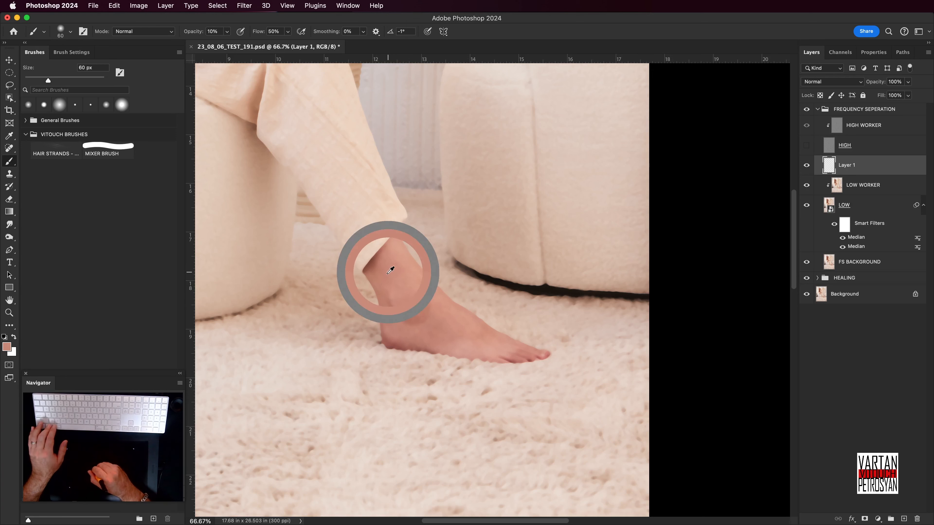
pyautogui.moveTo(412, 302); pyautogui.dragTo(402, 283)
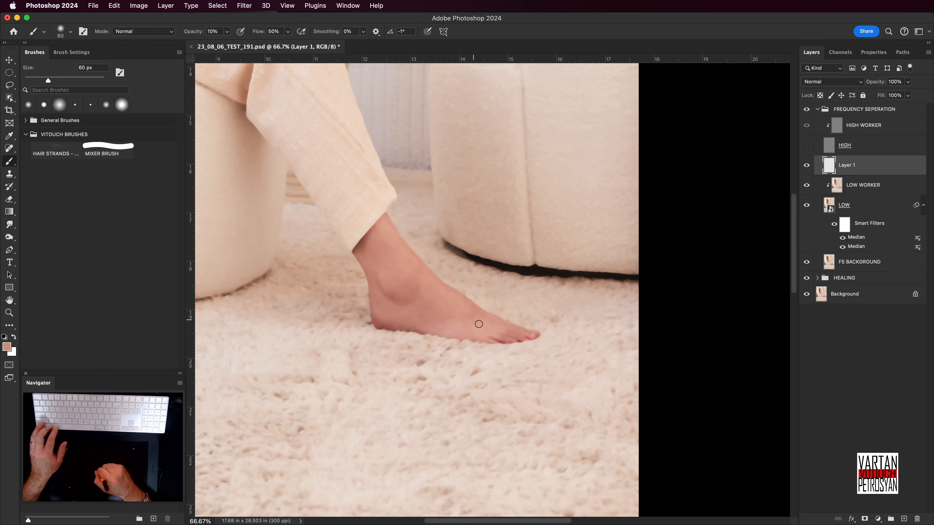
# - Blend the top of the instep and the front of the ankle with skin tones sampled there
pyautogui.keyDown('alt'); pyautogui.click(452, 312); pyautogui.keyUp('alt')
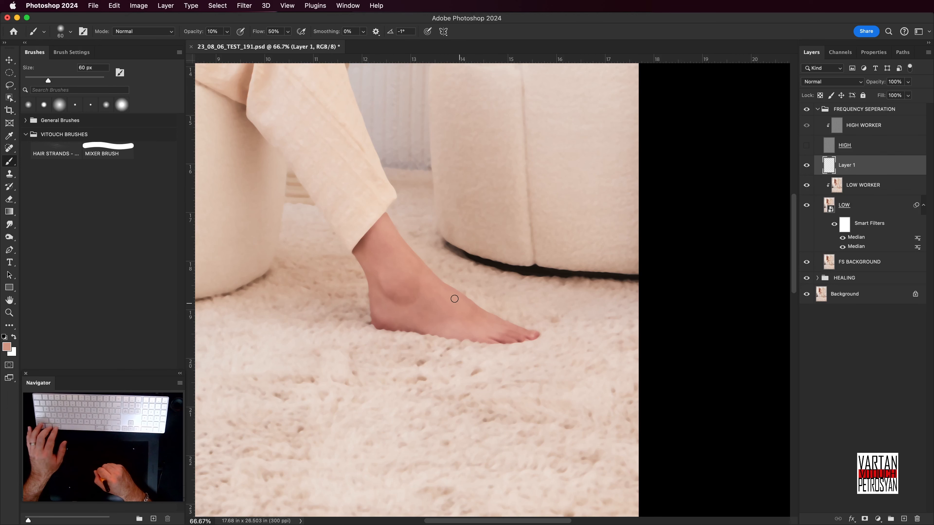
pyautogui.moveTo(387, 263); pyautogui.dragTo(441, 325)
pyautogui.keyDown('alt'); pyautogui.click(455, 316); pyautogui.keyUp('alt')
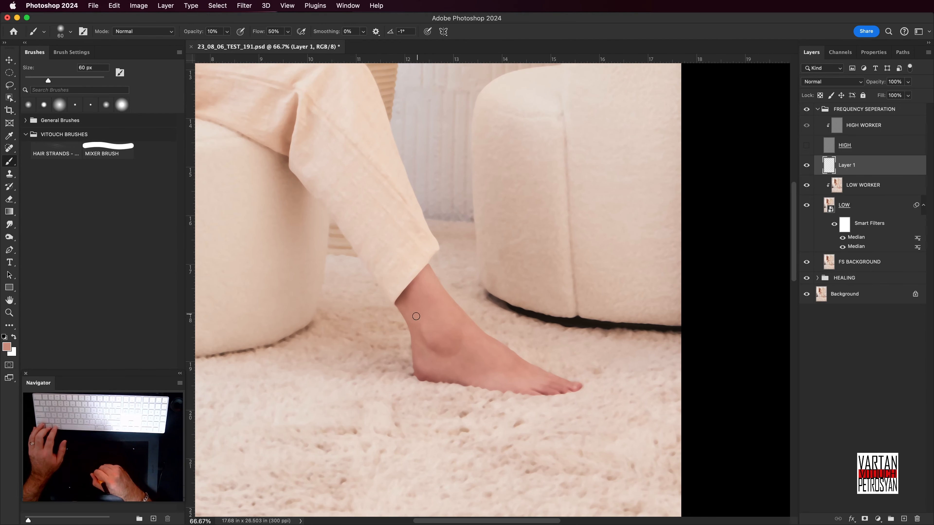
# - Even the lower leg just below the trouser hem using tones sampled across its width
pyautogui.keyDown('alt'); pyautogui.click(420, 296); pyautogui.keyUp('alt')
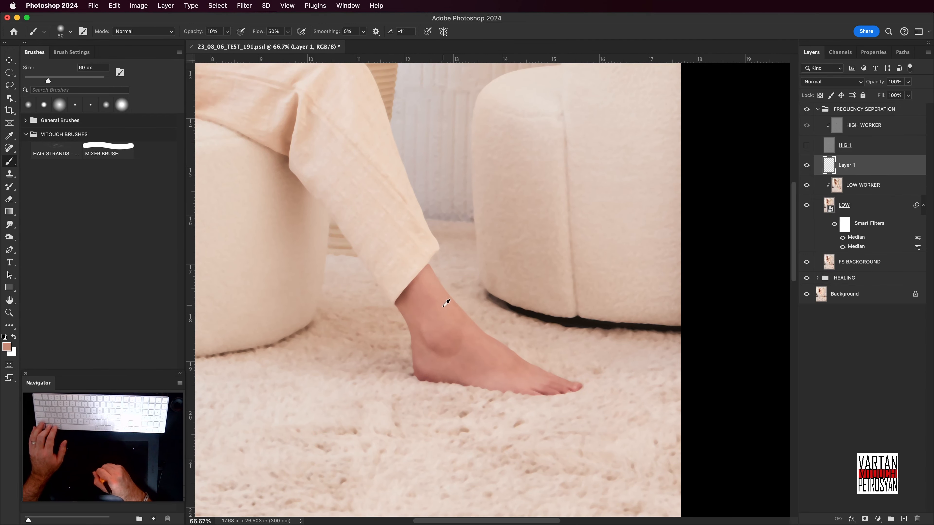
pyautogui.keyDown('alt'); pyautogui.click(440, 297); pyautogui.keyUp('alt')
pyautogui.keyDown('alt'); pyautogui.click(430, 300); pyautogui.keyUp('alt')
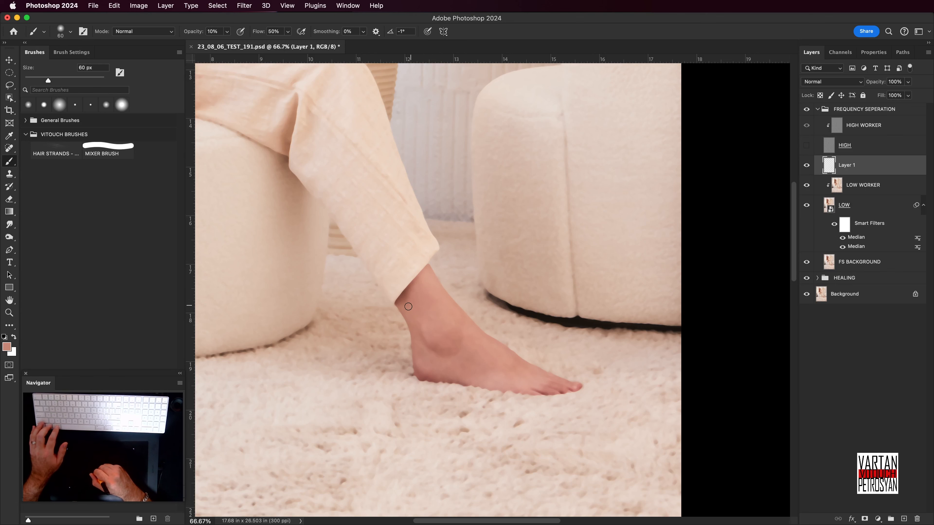
pyautogui.moveTo(438, 338); pyautogui.dragTo(426, 305)
# - Soften the tonal transitions around the ankle bone with colours sampled from the surrounding skin
pyautogui.keyDown('alt'); pyautogui.click(425, 331); pyautogui.keyUp('alt')
pyautogui.keyDown('alt'); pyautogui.click(432, 332); pyautogui.keyUp('alt')
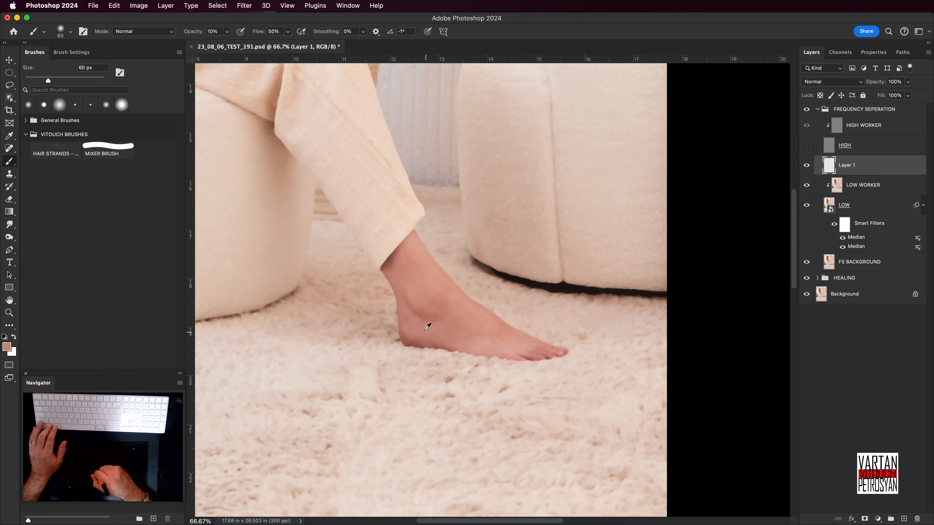
pyautogui.moveTo(456, 328); pyautogui.dragTo(425, 330)
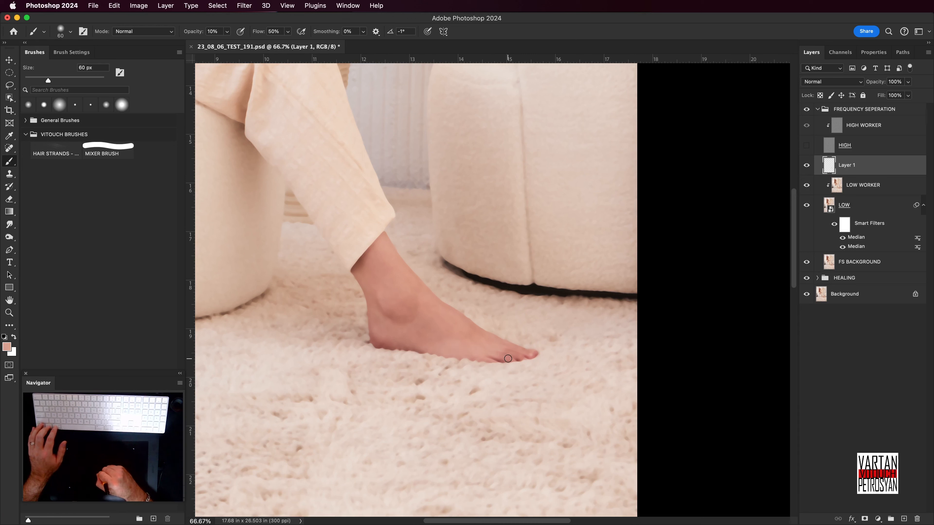
# - Reduce the brush to 45 px and blend the skin at the base of the toes with nearby sampled tones
pyautogui.press('[')
pyautogui.press('[')
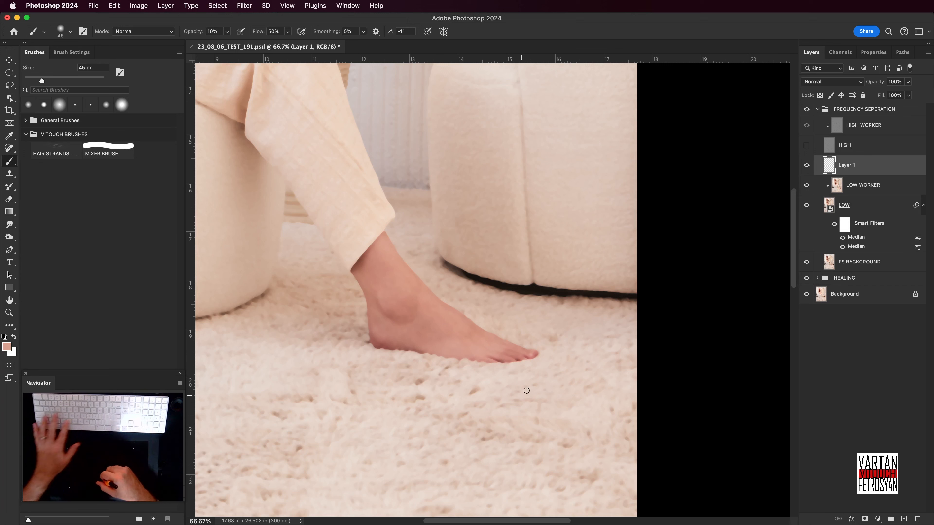
pyautogui.keyDown('alt'); pyautogui.click(496, 355); pyautogui.keyUp('alt')
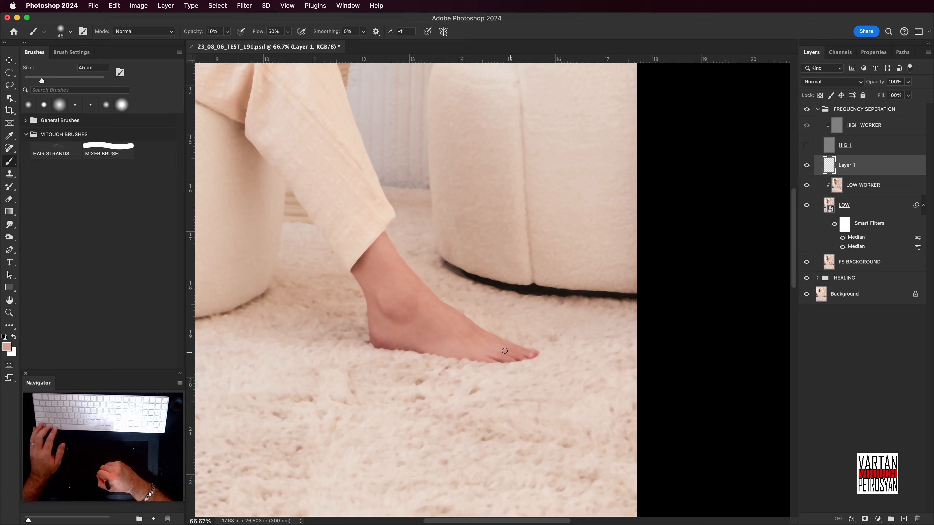
pyautogui.keyDown('alt'); pyautogui.click(505, 346); pyautogui.keyUp('alt')
pyautogui.keyDown('alt'); pyautogui.click(486, 353); pyautogui.keyUp('alt')
pyautogui.keyDown('alt'); pyautogui.click(489, 345); pyautogui.keyUp('alt')
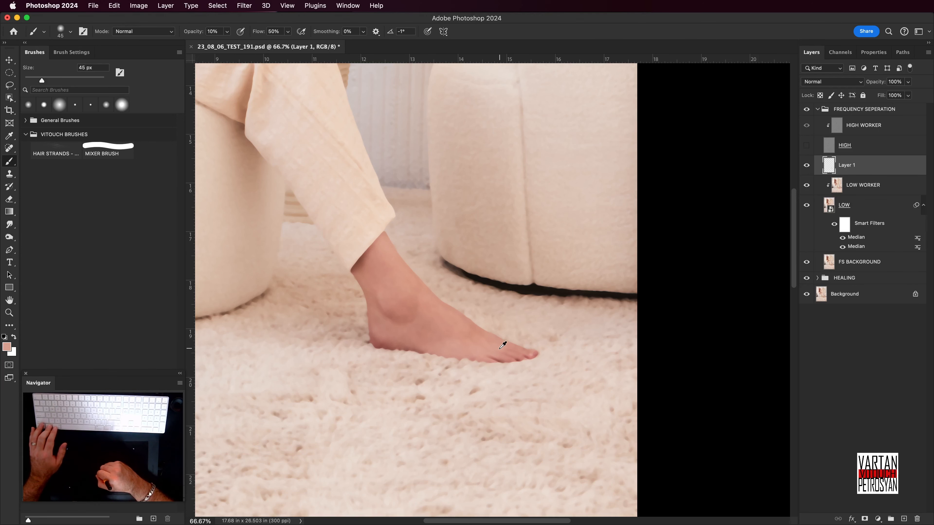
# - Even the instep and the side of the foot behind the toes with repeatedly sampled neighbouring skin tones
pyautogui.hscroll(-2, 496, 346)
pyautogui.scroll(1, 496, 346)
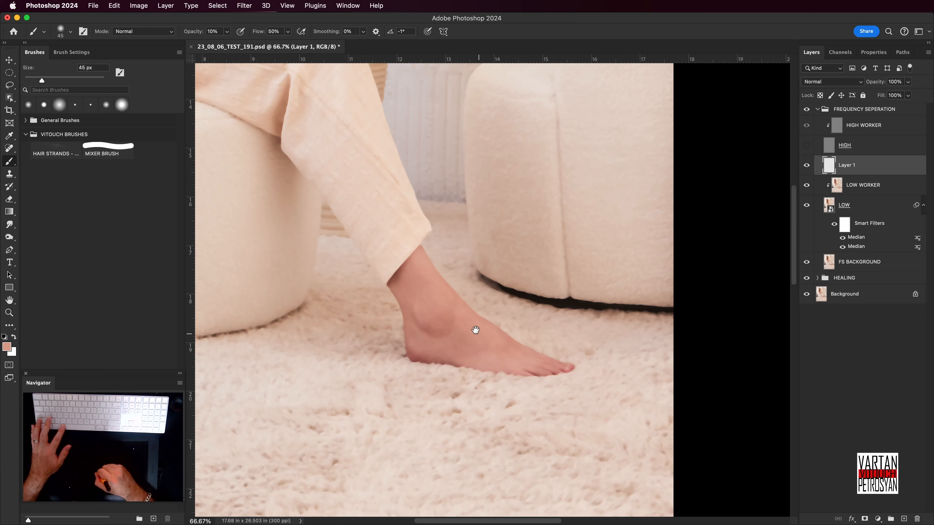
pyautogui.scroll(1, 475, 339)
pyautogui.hscroll(-1, 476, 338)
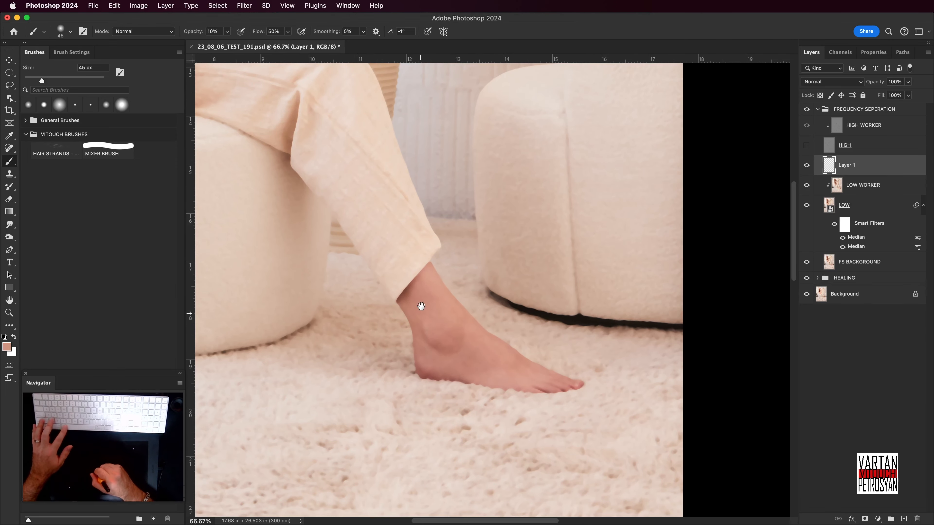
pyautogui.moveTo(485, 359); pyautogui.dragTo(478, 348)
pyautogui.keyDown('alt'); pyautogui.click(468, 343); pyautogui.keyUp('alt')
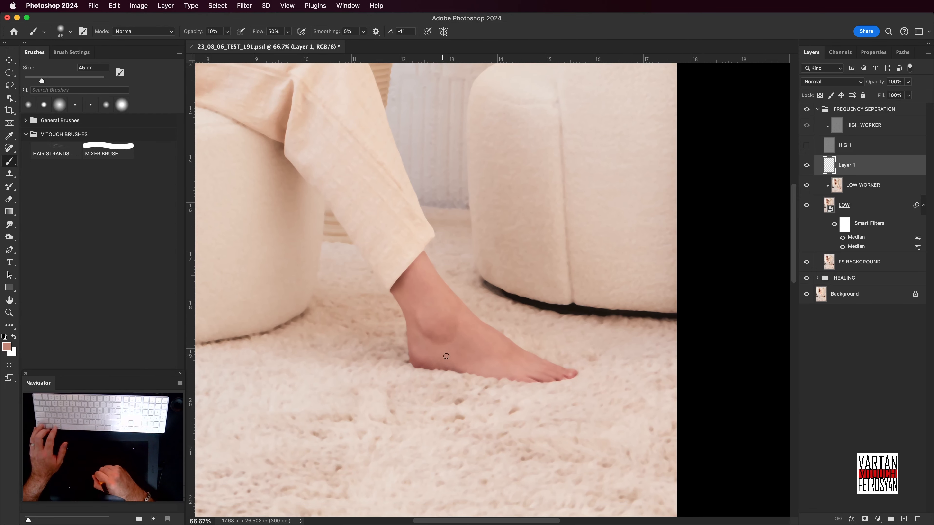
pyautogui.moveTo(471, 347); pyautogui.dragTo(468, 359)
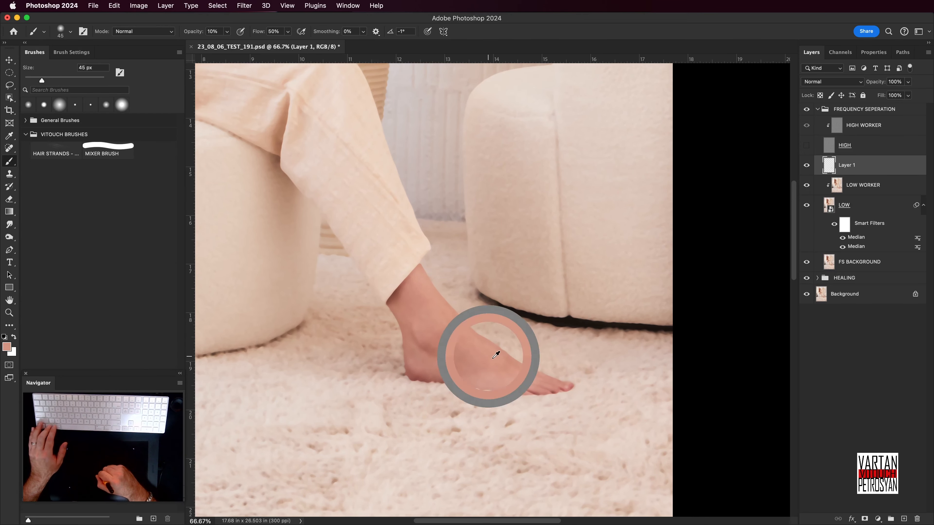
pyautogui.keyDown('alt'); pyautogui.click(506, 381); pyautogui.keyUp('alt')
pyautogui.keyDown('alt'); pyautogui.click(490, 376); pyautogui.keyUp('alt')
pyautogui.moveTo(505, 380); pyautogui.dragTo(480, 367)
pyautogui.keyDown('alt'); pyautogui.click(484, 358); pyautogui.keyUp('alt')
# - Make the HIGH layer visible again and compare the whole retouched image repeatedly with the original Background layer
pyautogui.press('super+minus')
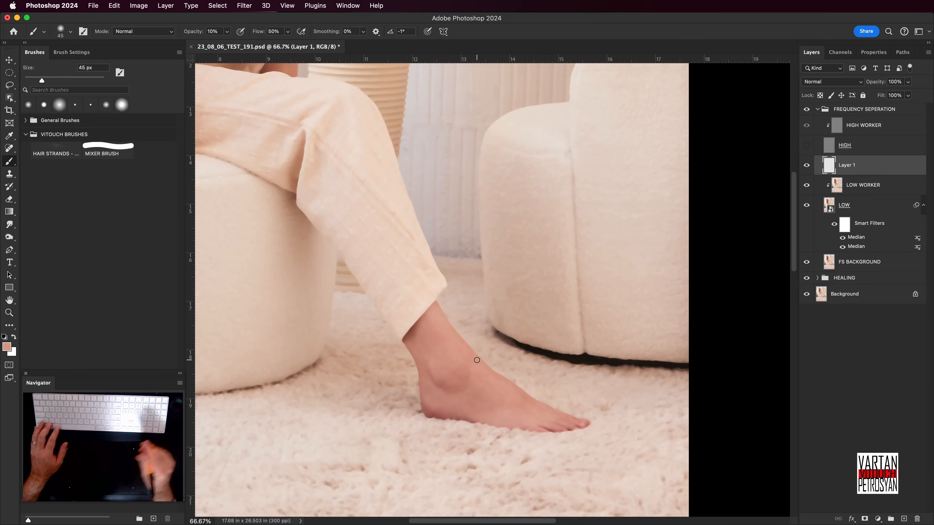
pyautogui.press('super+0')
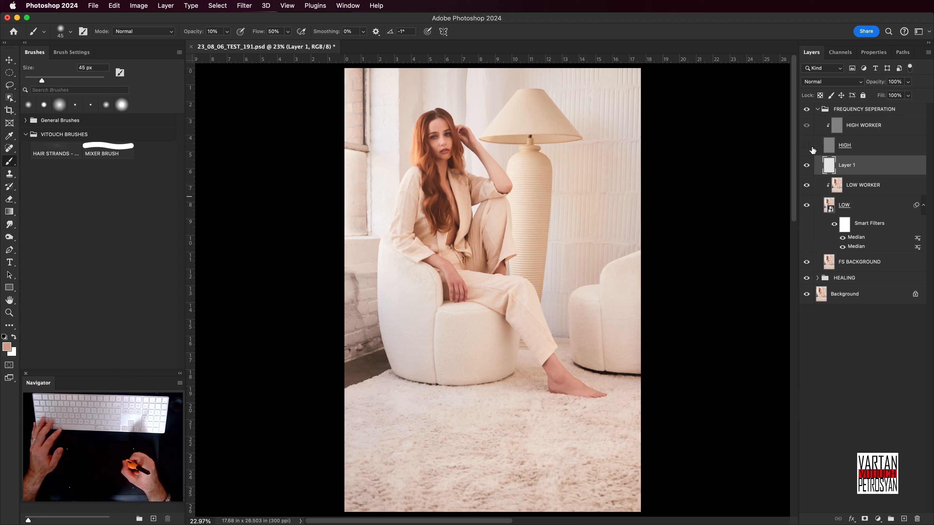
pyautogui.keyDown('alt'); pyautogui.click(807, 300); pyautogui.keyUp('alt')
pyautogui.keyDown('alt'); pyautogui.click(807, 299); pyautogui.keyUp('alt')
pyautogui.keyDown('alt'); pyautogui.click(807, 299); pyautogui.keyUp('alt')
pyautogui.keyDown('alt'); pyautogui.click(807, 298); pyautogui.keyUp('alt')
pyautogui.keyDown('alt'); pyautogui.click(807, 297); pyautogui.keyUp('alt')
pyautogui.keyDown('alt'); pyautogui.click(807, 297); pyautogui.keyUp('alt')
pyautogui.keyDown('alt'); pyautogui.click(807, 297); pyautogui.keyUp('alt')
pyautogui.keyDown('alt'); pyautogui.click(807, 295); pyautogui.keyUp('alt')
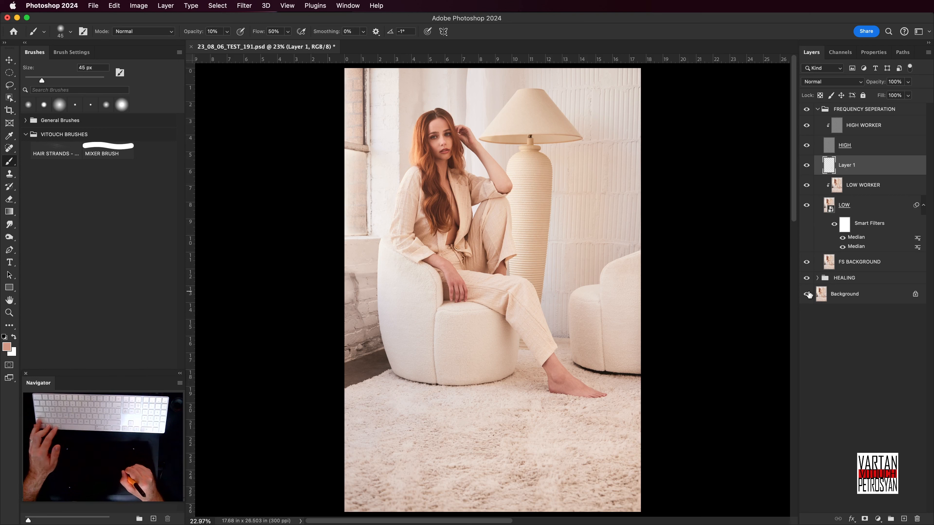
pyautogui.keyDown('alt'); pyautogui.click(807, 295); pyautogui.keyUp('alt')
pyautogui.keyDown('alt'); pyautogui.click(808, 294); pyautogui.keyUp('alt')
pyautogui.keyDown('alt'); pyautogui.click(808, 293); pyautogui.keyUp('alt')
pyautogui.keyDown('alt'); pyautogui.click(810, 292); pyautogui.keyUp('alt')
pyautogui.keyDown('alt'); pyautogui.click(810, 291); pyautogui.keyUp('alt')
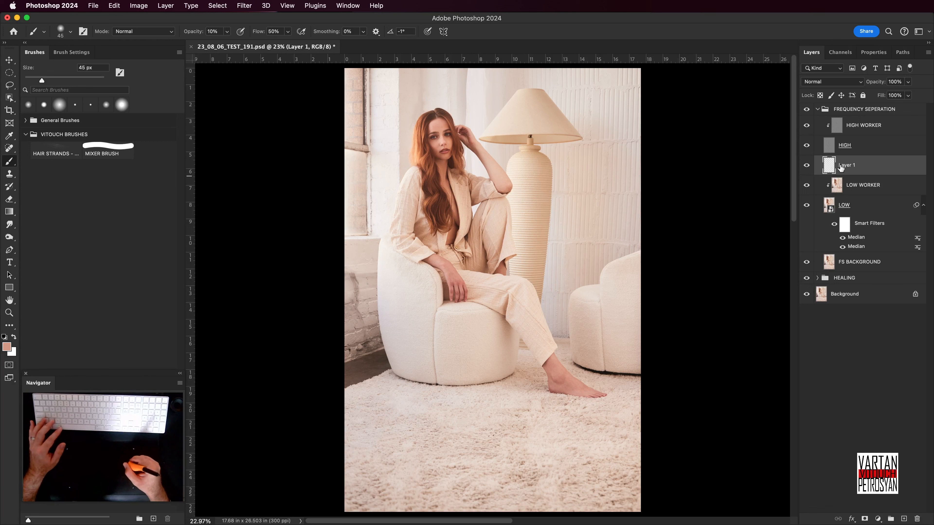
pyautogui.keyDown('alt'); pyautogui.click(806, 295); pyautogui.keyUp('alt')
pyautogui.keyDown('alt'); pyautogui.click(807, 296); pyautogui.keyUp('alt')
pyautogui.keyDown('alt'); pyautogui.click(807, 296); pyautogui.keyUp('alt')
pyautogui.keyDown('alt'); pyautogui.click(807, 296); pyautogui.keyUp('alt')
pyautogui.keyDown('alt'); pyautogui.click(808, 296); pyautogui.keyUp('alt')
pyautogui.keyDown('alt'); pyautogui.click(809, 296); pyautogui.keyUp('alt')
pyautogui.keyDown('alt'); pyautogui.click(809, 297); pyautogui.keyUp('alt')
pyautogui.keyDown('alt'); pyautogui.click(809, 297); pyautogui.keyUp('alt')
pyautogui.keyDown('alt'); pyautogui.click(810, 296); pyautogui.keyUp('alt')
pyautogui.keyDown('alt'); pyautogui.click(810, 296); pyautogui.keyUp('alt')
pyautogui.keyDown('alt'); pyautogui.click(811, 294); pyautogui.keyUp('alt')
pyautogui.keyDown('alt'); pyautogui.click(811, 293); pyautogui.keyUp('alt')
pyautogui.keyDown('alt'); pyautogui.click(811, 293); pyautogui.keyUp('alt')
pyautogui.keyDown('alt'); pyautogui.click(813, 294); pyautogui.keyUp('alt')
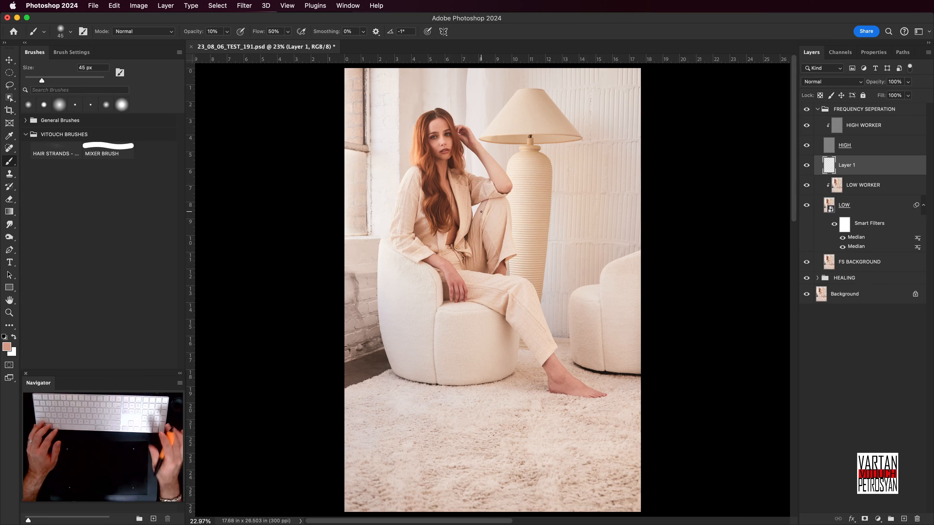
pyautogui.keyDown('alt'); pyautogui.click(806, 293); pyautogui.keyUp('alt')
pyautogui.keyDown('alt'); pyautogui.click(807, 295); pyautogui.keyUp('alt')
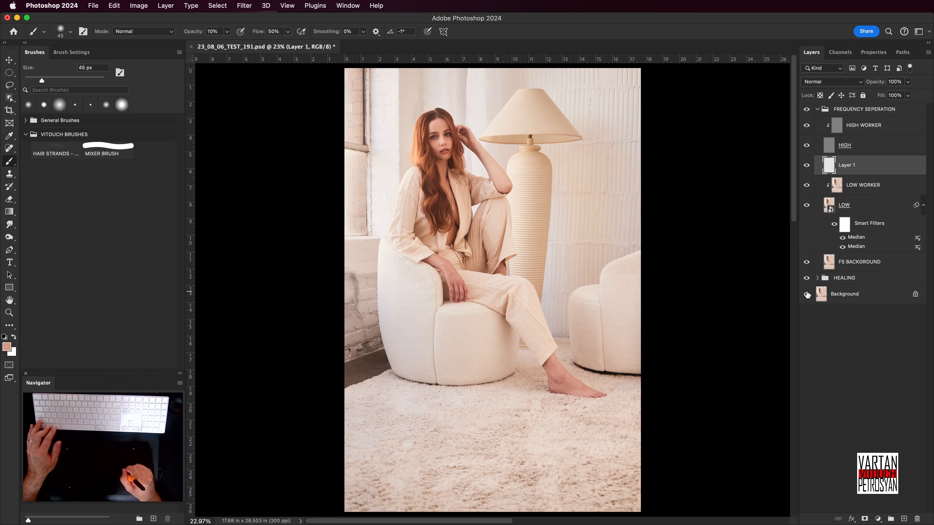
pyautogui.keyDown('alt'); pyautogui.click(807, 296); pyautogui.keyUp('alt')
pyautogui.keyDown('alt'); pyautogui.click(809, 296); pyautogui.keyUp('alt')
pyautogui.keyDown('alt'); pyautogui.click(809, 297); pyautogui.keyUp('alt')
pyautogui.keyDown('alt'); pyautogui.click(809, 297); pyautogui.keyUp('alt')
pyautogui.keyDown('alt'); pyautogui.click(810, 295); pyautogui.keyUp('alt')
pyautogui.keyDown('alt'); pyautogui.click(811, 294); pyautogui.keyUp('alt')
pyautogui.keyDown('alt'); pyautogui.click(812, 292); pyautogui.keyUp('alt')
pyautogui.keyDown('alt'); pyautogui.click(813, 290); pyautogui.keyUp('alt')
# - Examine the face and upper body at 66.67% and compare them with and without the Layer 1 painting
pyautogui.press('super+equal')
pyautogui.press('super+equal')
pyautogui.press('super+equal')
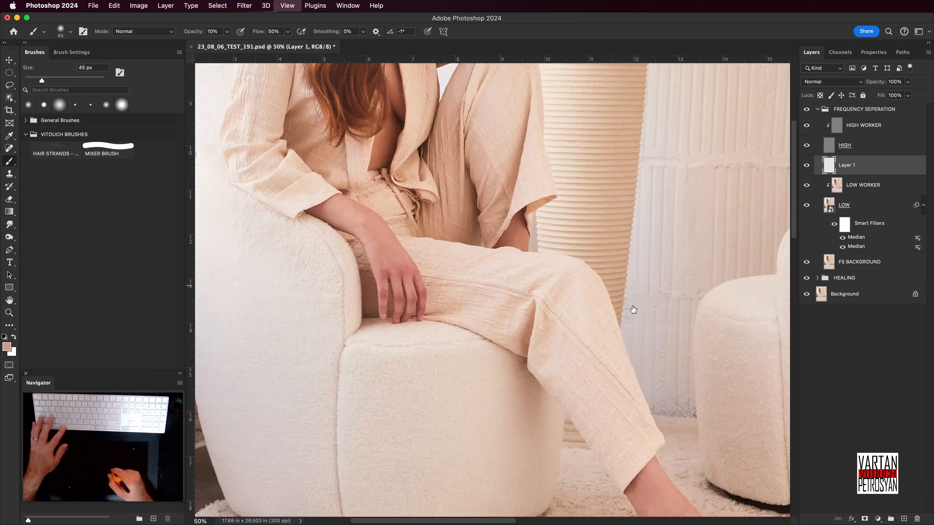
pyautogui.press('super+equal')
pyautogui.moveTo(613, 312)
pyautogui.mouseDown()
pyautogui.moveTo(606, 373)
pyautogui.moveTo(615, 347)
pyautogui.moveTo(629, 453)
pyautogui.mouseUp()
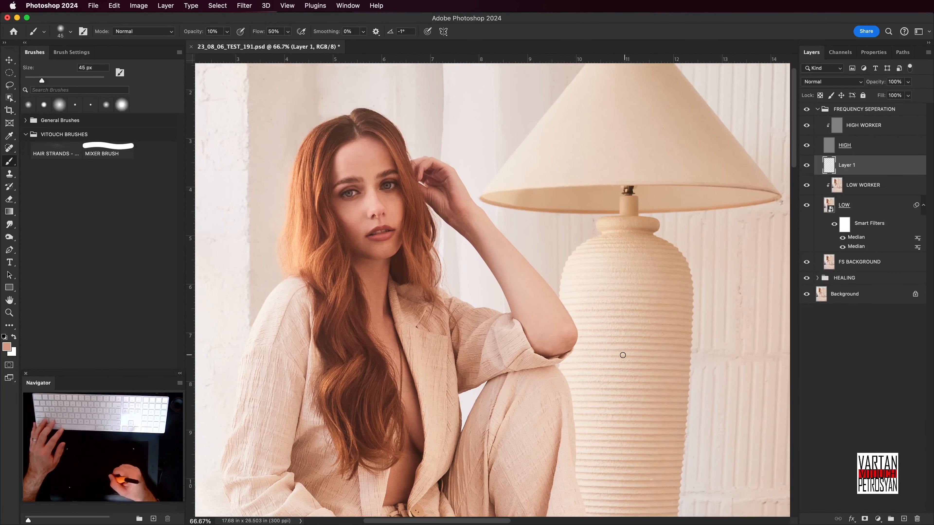
pyautogui.moveTo(578, 334); pyautogui.dragTo(807, 223)
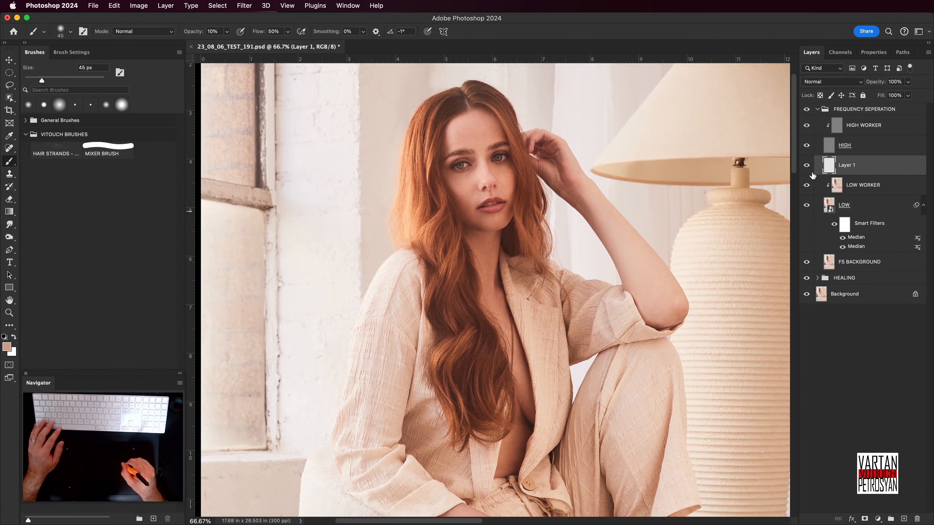
pyautogui.click(807, 165)
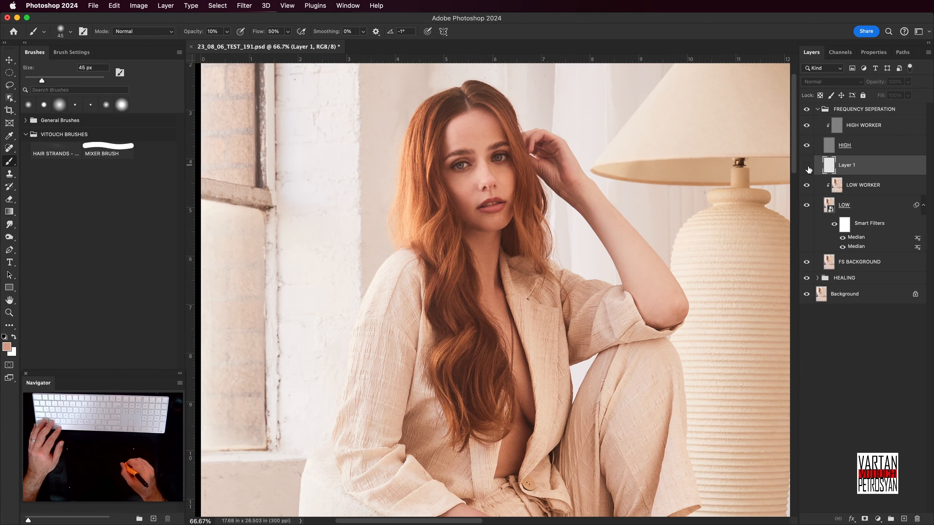
pyautogui.click(807, 167)
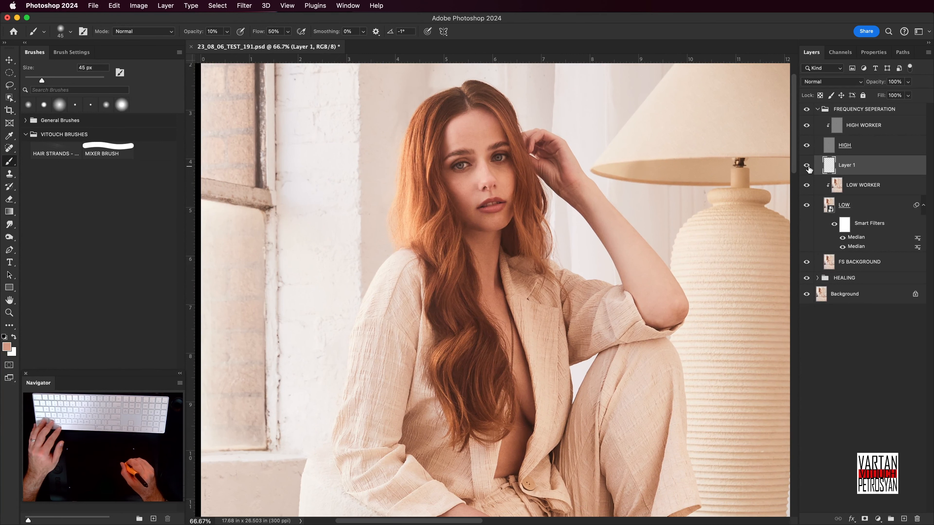
# - Hide the HIGH layer, sample a cheek skin tone, and set the brush to 5% opacity and 40 px
pyautogui.click(806, 145)
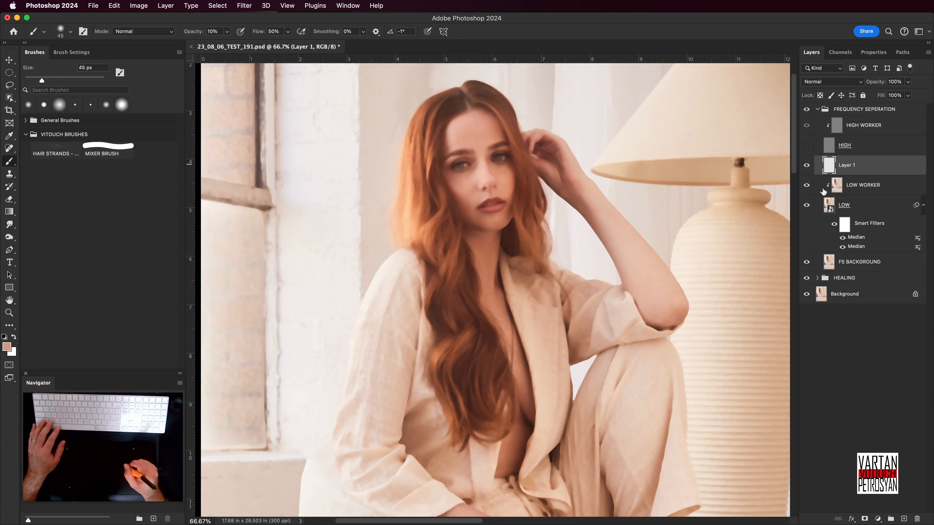
pyautogui.keyDown('alt'); pyautogui.click(504, 169); pyautogui.keyUp('alt')
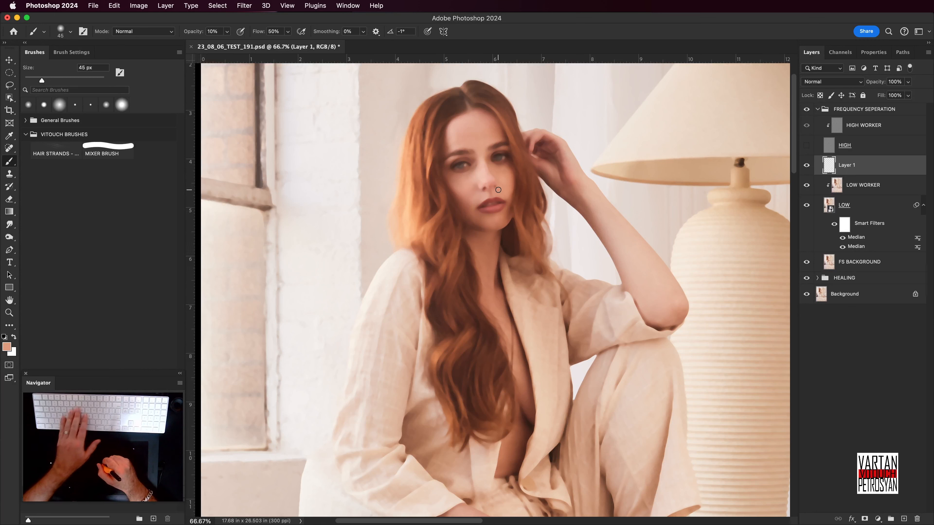
pyautogui.press('0')
pyautogui.press('5')
pyautogui.press('[')
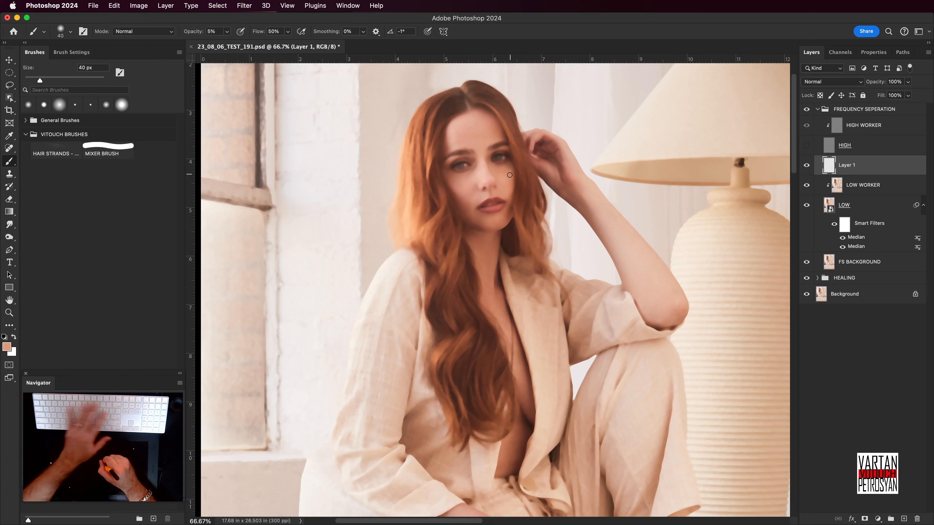
# - Even out the skin on Layer 1 around the lamp-side eye and cheek, painting with tones sampled nearby
pyautogui.keyDown('alt'); pyautogui.click(511, 160); pyautogui.keyUp('alt')
pyautogui.keyDown('alt'); pyautogui.click(511, 158); pyautogui.keyUp('alt')
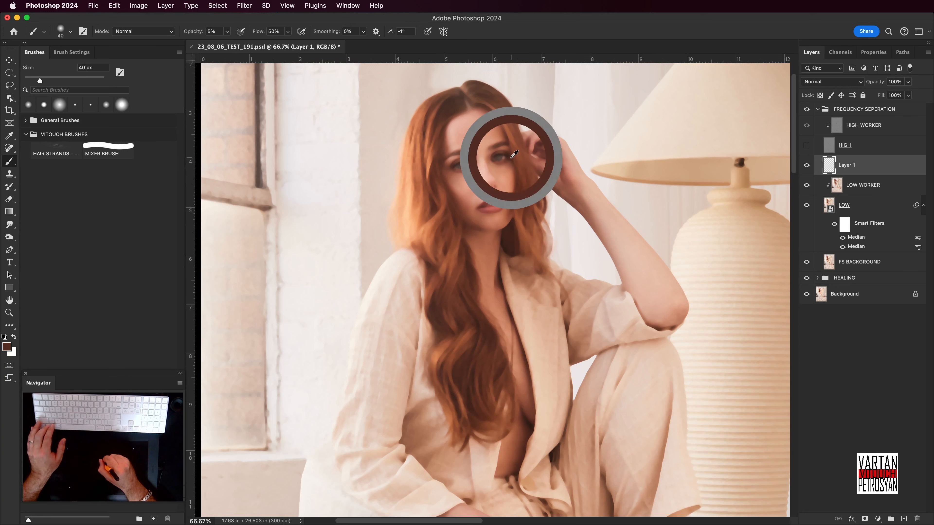
pyautogui.keyDown('alt'); pyautogui.click(500, 167); pyautogui.keyUp('alt')
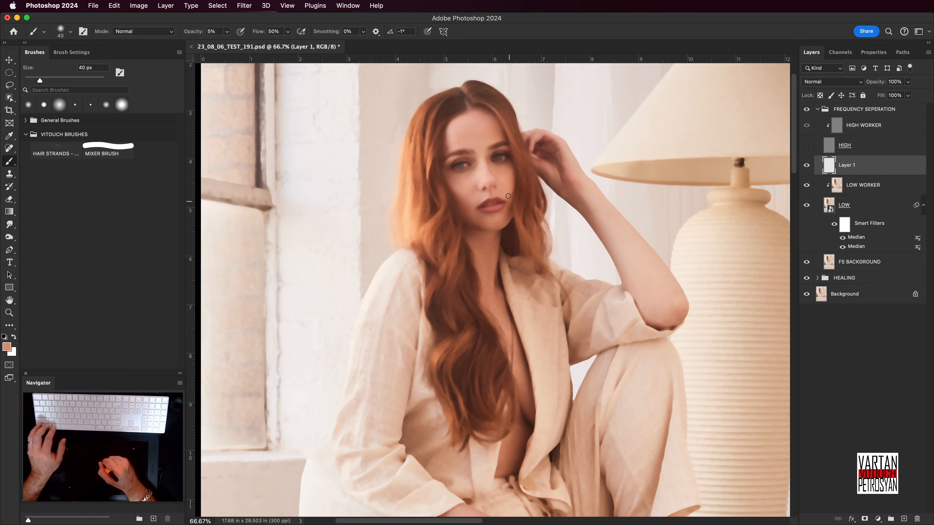
pyautogui.keyDown('alt'); pyautogui.click(501, 181); pyautogui.keyUp('alt')
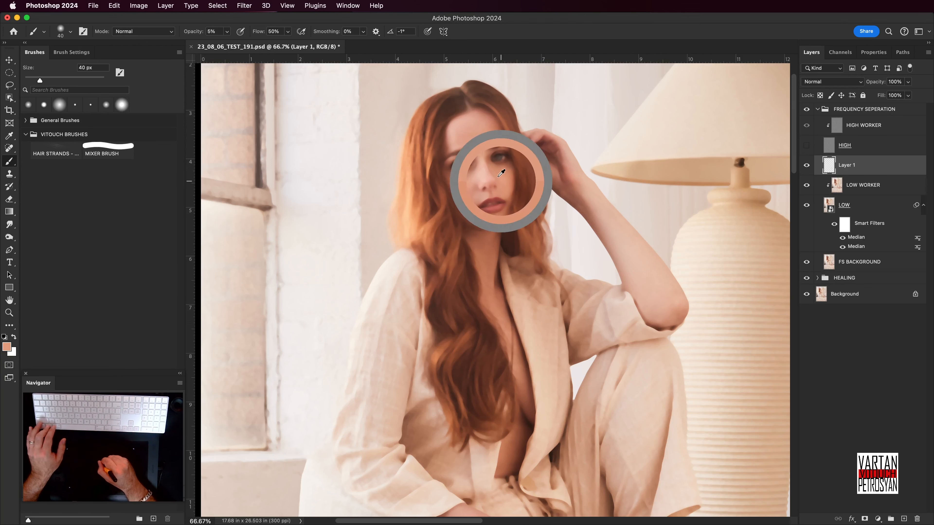
pyautogui.keyDown('alt'); pyautogui.click(502, 180); pyautogui.keyUp('alt')
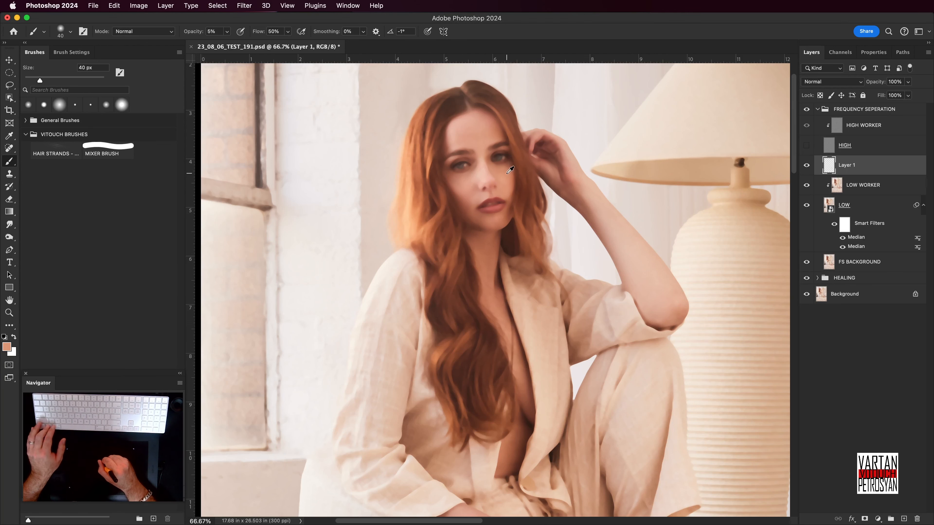
# - Blend the tones under both eyes, beside the nose and along the face edge with freshly sampled colours
pyautogui.moveTo(506, 172); pyautogui.dragTo(499, 193)
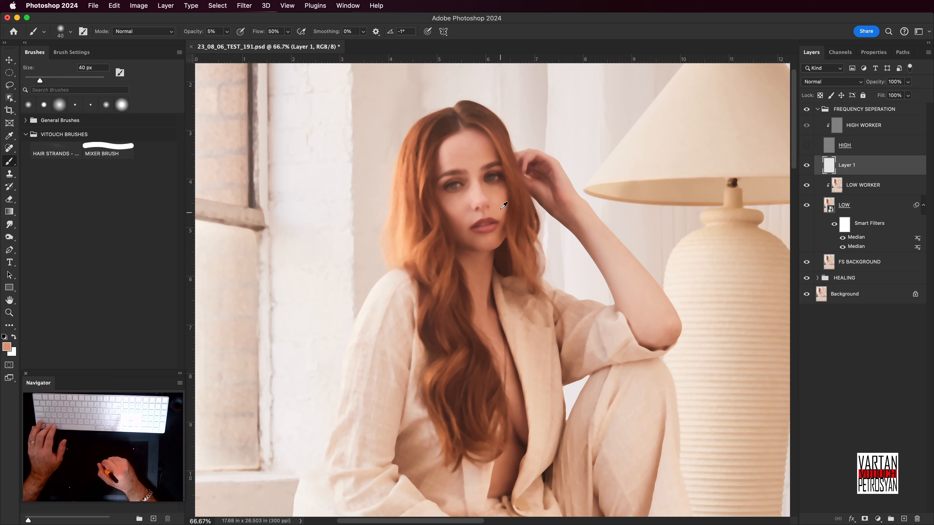
pyautogui.keyDown('alt'); pyautogui.click(498, 192); pyautogui.keyUp('alt')
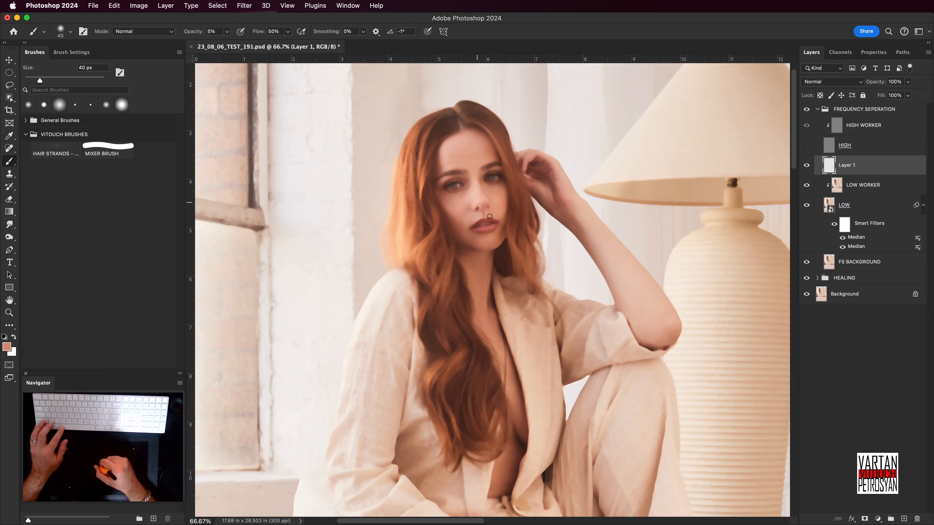
pyautogui.keyDown('alt'); pyautogui.click(485, 189); pyautogui.keyUp('alt')
pyautogui.keyDown('alt'); pyautogui.click(450, 201); pyautogui.keyUp('alt')
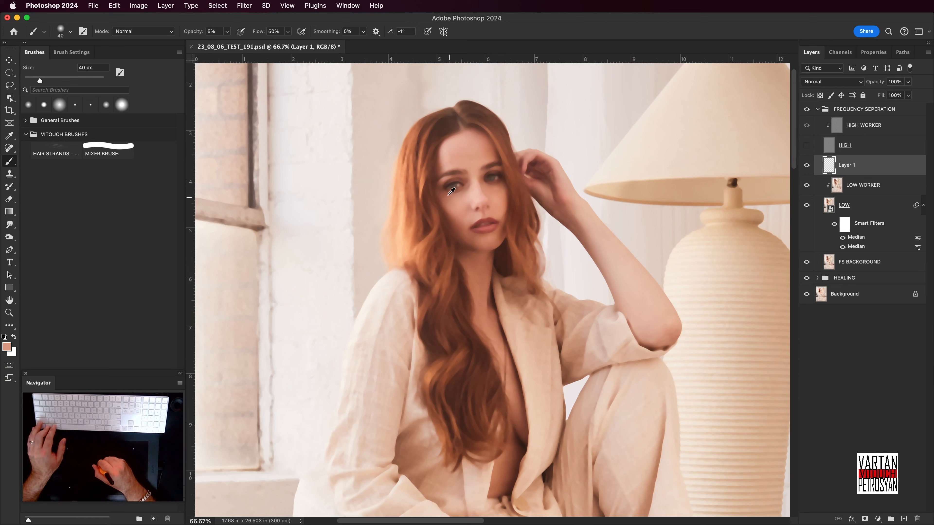
pyautogui.keyDown('alt'); pyautogui.click(500, 187); pyautogui.keyUp('alt')
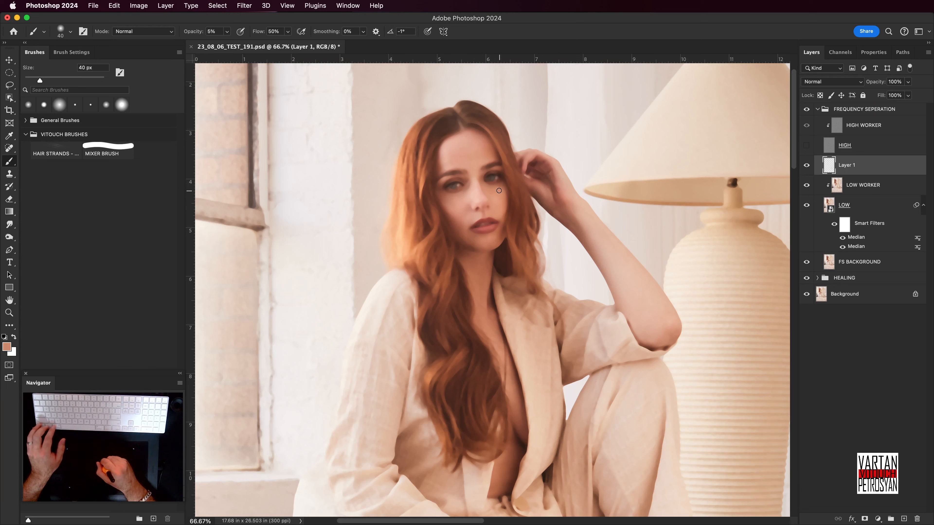
pyautogui.keyDown('alt'); pyautogui.click(509, 192); pyautogui.keyUp('alt')
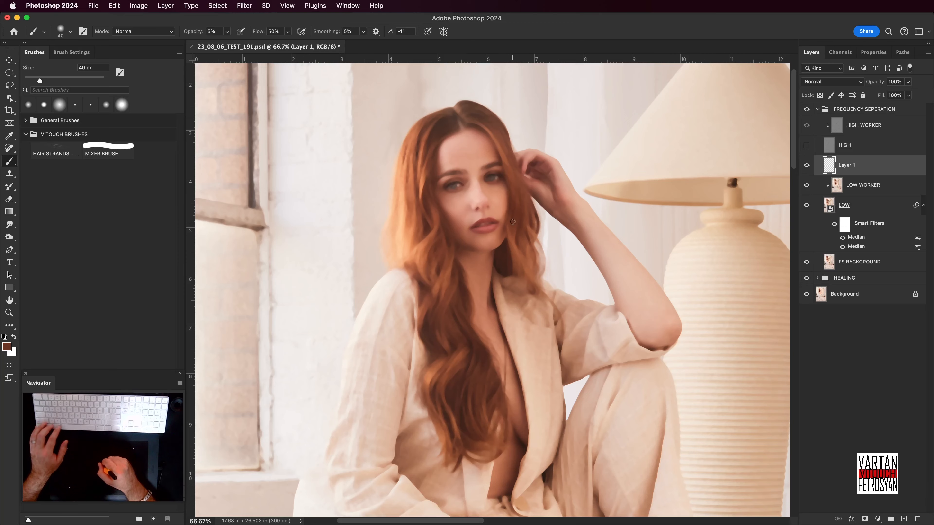
# - Soften the tones on the chin and lower cheek with sampled skin colours, and show the HIGH layer again
pyautogui.scroll(-3, 513, 222)
pyautogui.keyDown('alt'); pyautogui.click(490, 211); pyautogui.keyUp('alt')
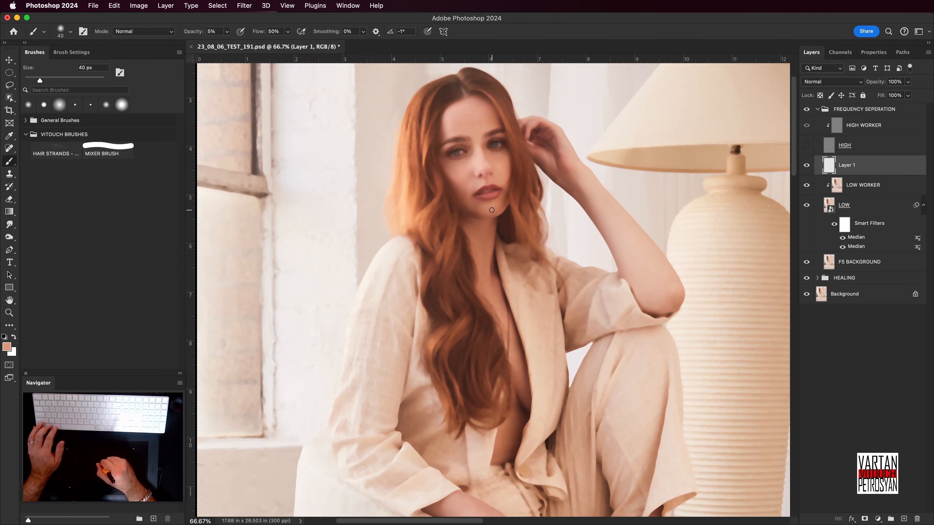
pyautogui.scroll(4, 503, 202)
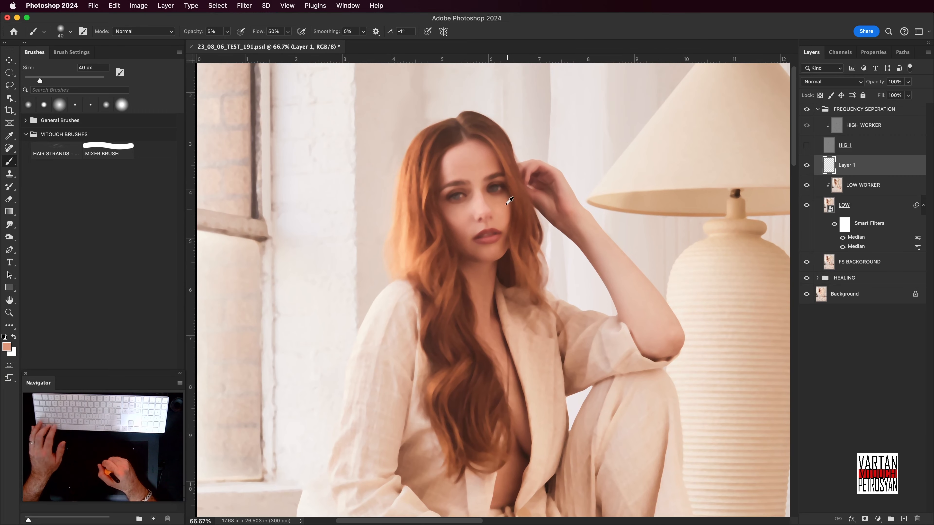
pyautogui.keyDown('alt'); pyautogui.click(502, 218); pyautogui.keyUp('alt')
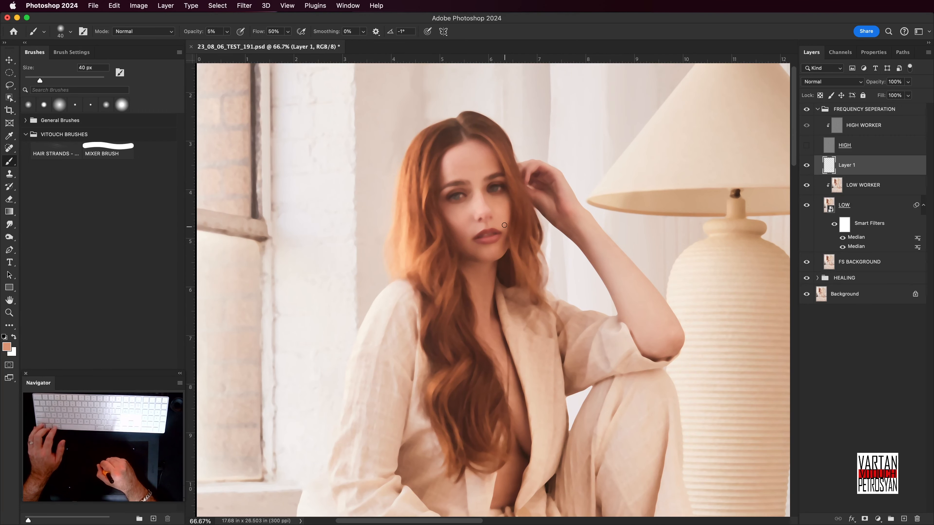
pyautogui.moveTo(507, 224); pyautogui.dragTo(519, 274)
pyautogui.click(806, 145)
# - Compare the full retouched image with the original Background layer alone several times, and inspect the seated figure up close
pyautogui.press('super+0')
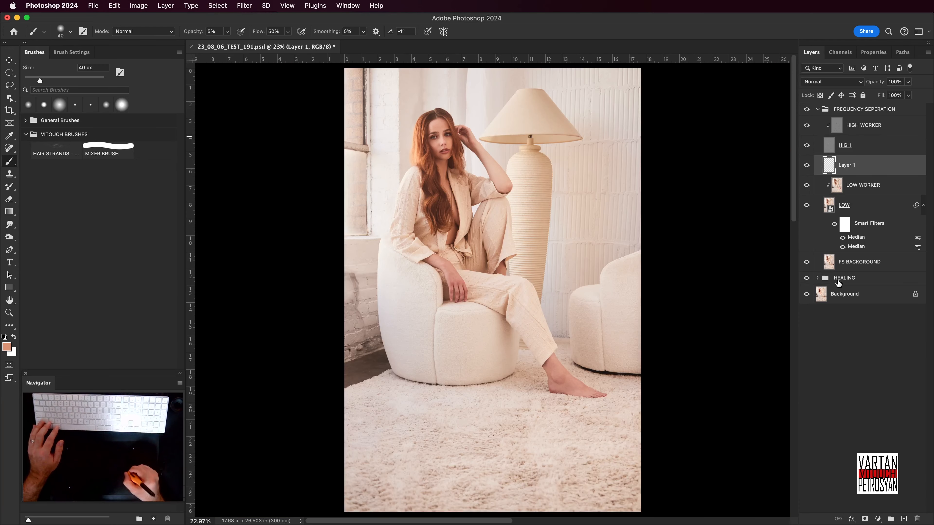
pyautogui.click(807, 296)
pyautogui.click(807, 296)
pyautogui.click(807, 296)
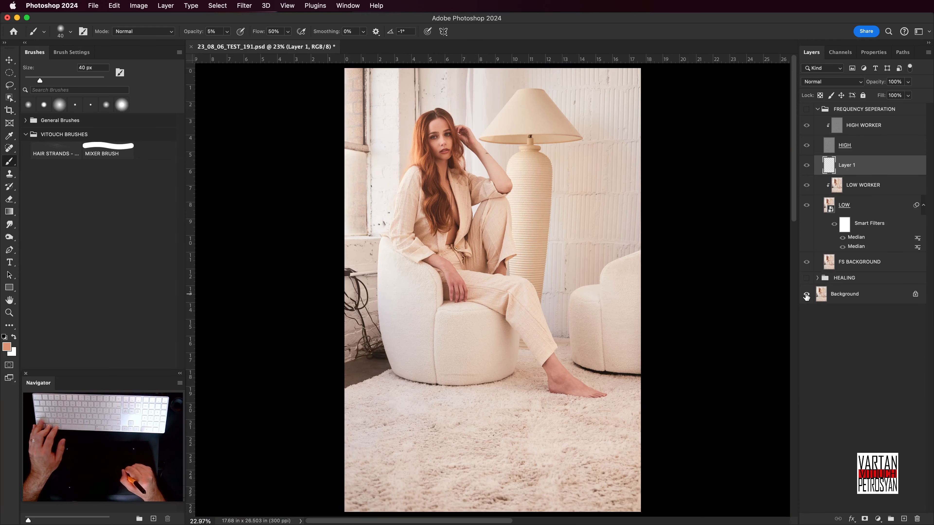
pyautogui.click(807, 295)
pyautogui.click(808, 296)
pyautogui.click(808, 295)
pyautogui.keyDown('alt'); pyautogui.click(806, 294); pyautogui.keyUp('alt')
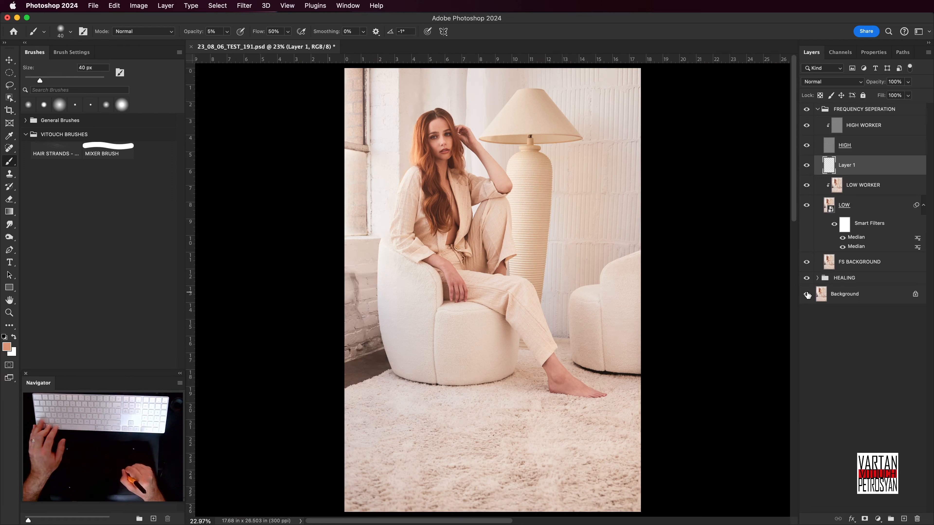
pyautogui.keyDown('alt'); pyautogui.click(807, 295); pyautogui.keyUp('alt')
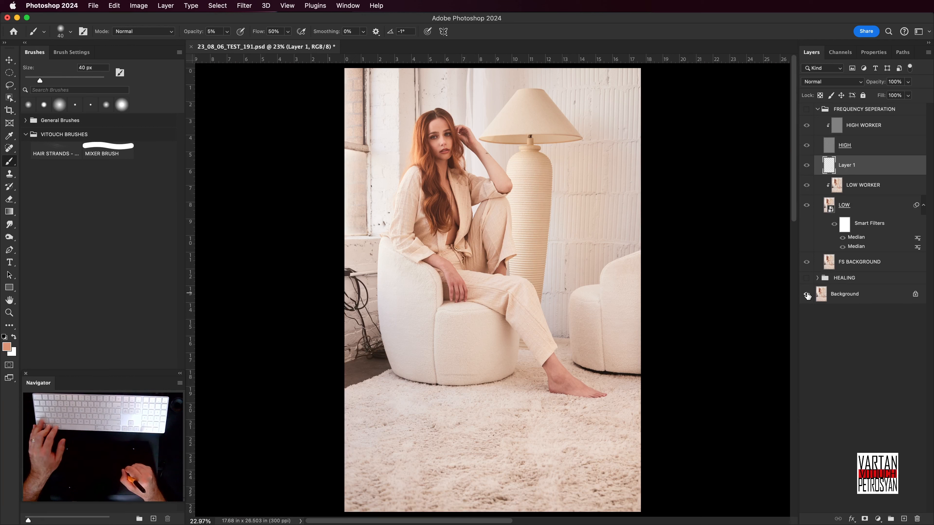
pyautogui.keyDown('alt'); pyautogui.click(807, 295); pyautogui.keyUp('alt')
pyautogui.keyDown('alt'); pyautogui.click(807, 295); pyautogui.keyUp('alt')
pyautogui.keyDown('alt'); pyautogui.click(807, 295); pyautogui.keyUp('alt')
pyautogui.keyDown('alt'); pyautogui.click(807, 295); pyautogui.keyUp('alt')
pyautogui.keyDown('alt'); pyautogui.click(808, 296); pyautogui.keyUp('alt')
pyautogui.keyDown('alt'); pyautogui.click(807, 296); pyautogui.keyUp('alt')
pyautogui.keyDown('alt'); pyautogui.click(808, 296); pyautogui.keyUp('alt')
pyautogui.keyDown('alt'); pyautogui.click(807, 295); pyautogui.keyUp('alt')
pyautogui.keyDown('alt'); pyautogui.click(807, 296); pyautogui.keyUp('alt')
pyautogui.keyDown('alt'); pyautogui.click(808, 296); pyautogui.keyUp('alt')
pyautogui.keyDown('alt'); pyautogui.click(808, 295); pyautogui.keyUp('alt')
pyautogui.press('super+plus')
pyautogui.press('super+plus')
pyautogui.press('super+plus')
pyautogui.press('super+plus')
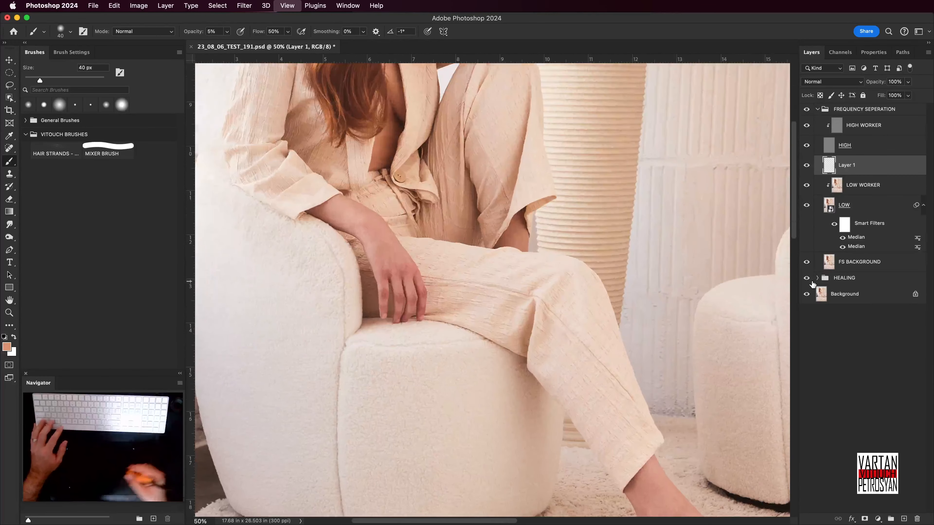
pyautogui.moveTo(620, 363); pyautogui.dragTo(609, 332)
pyautogui.press('super+0')
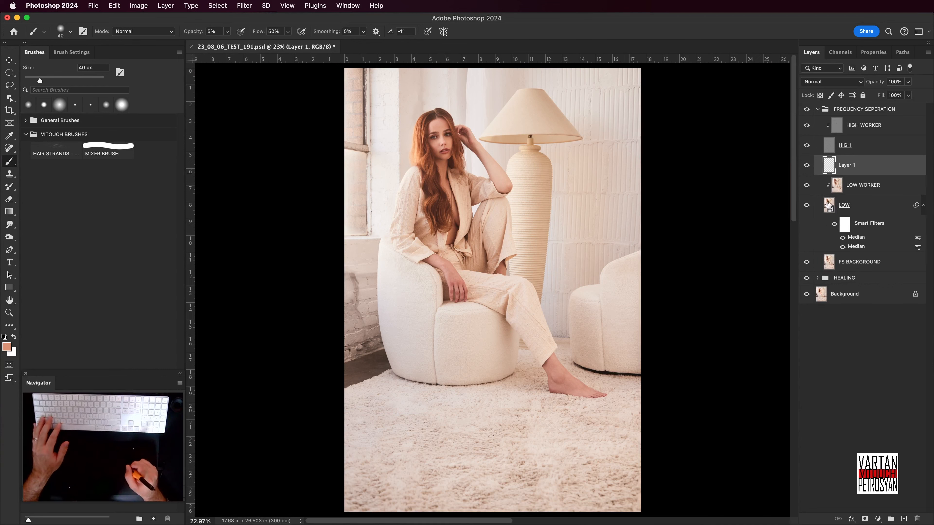
# - Collapse the FREQUENCY SEPERATION group, compare the image with and without it, and expand it again
pyautogui.click(817, 110)
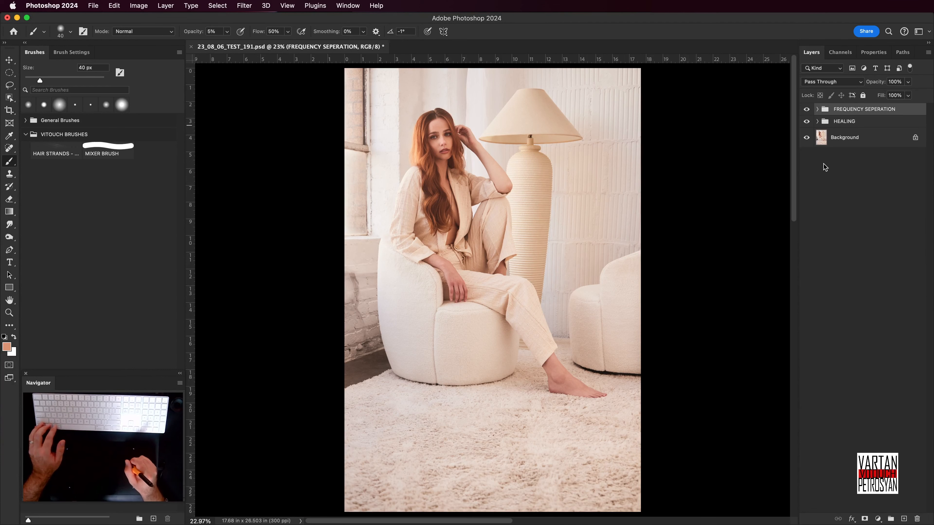
pyautogui.click(806, 110)
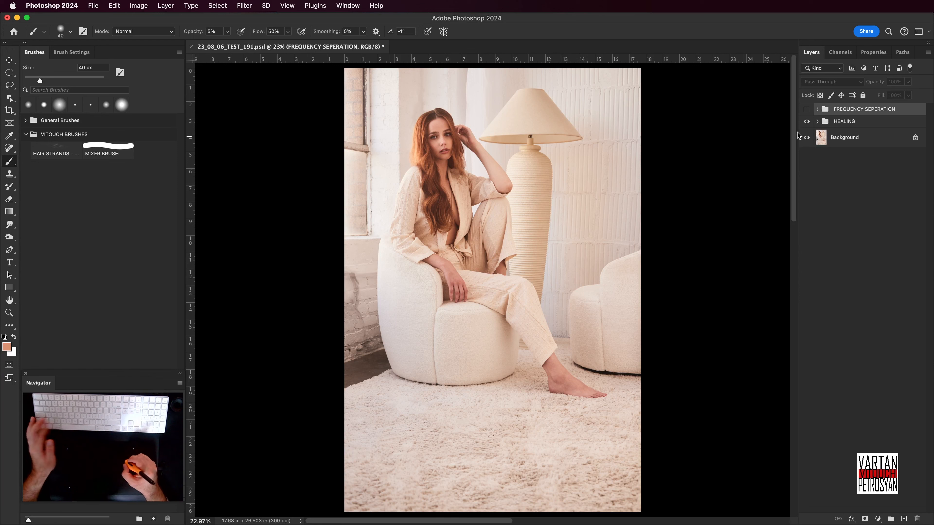
pyautogui.click(806, 109)
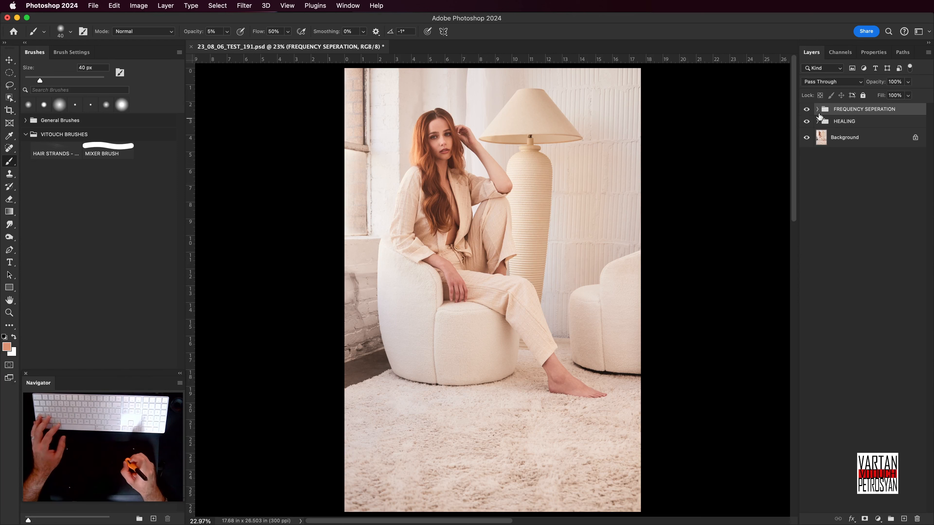
pyautogui.click(817, 109)
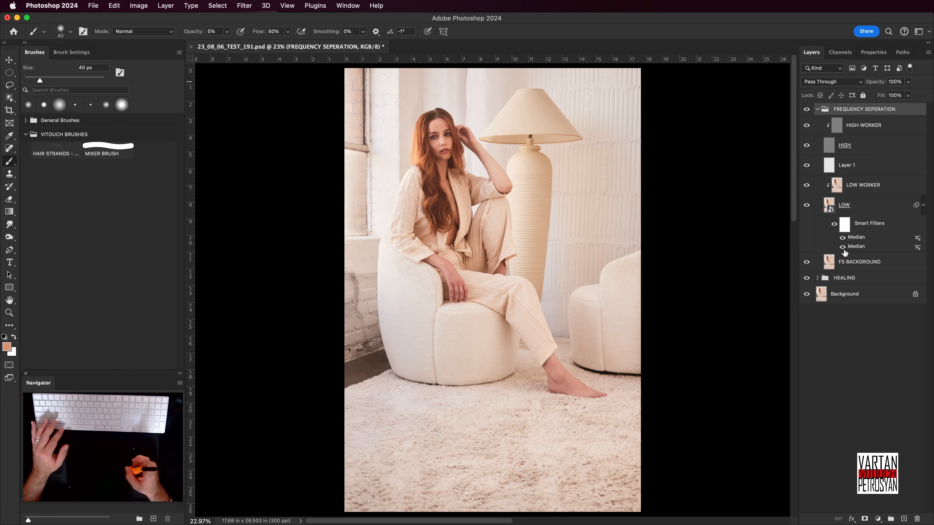
# - Add a solid color fill layer above HIGH WORKER with hue 0, saturation 0% and brightness 50%
pyautogui.press('super+plus')
pyautogui.press('super+plus')
pyautogui.press('super+plus')
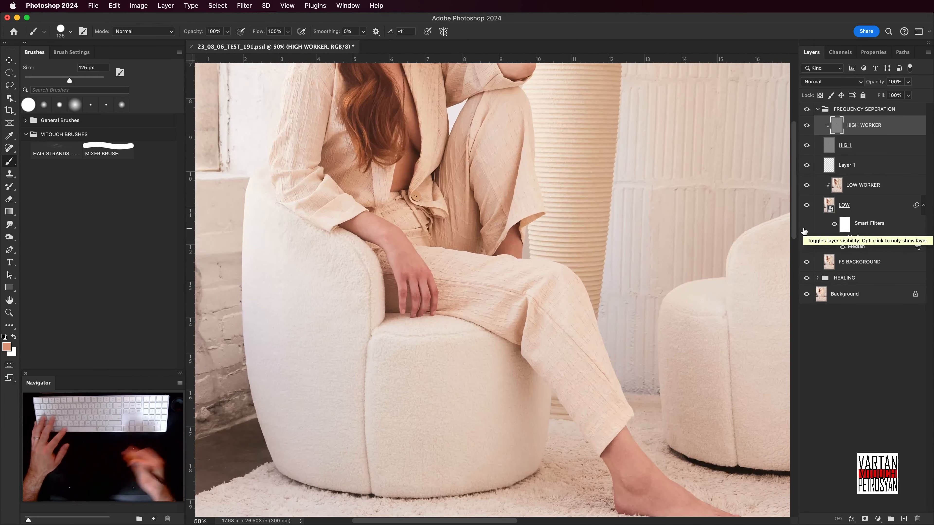
pyautogui.moveTo(508, 163); pyautogui.dragTo(516, 365)
pyautogui.moveTo(524, 305); pyautogui.dragTo(544, 292)
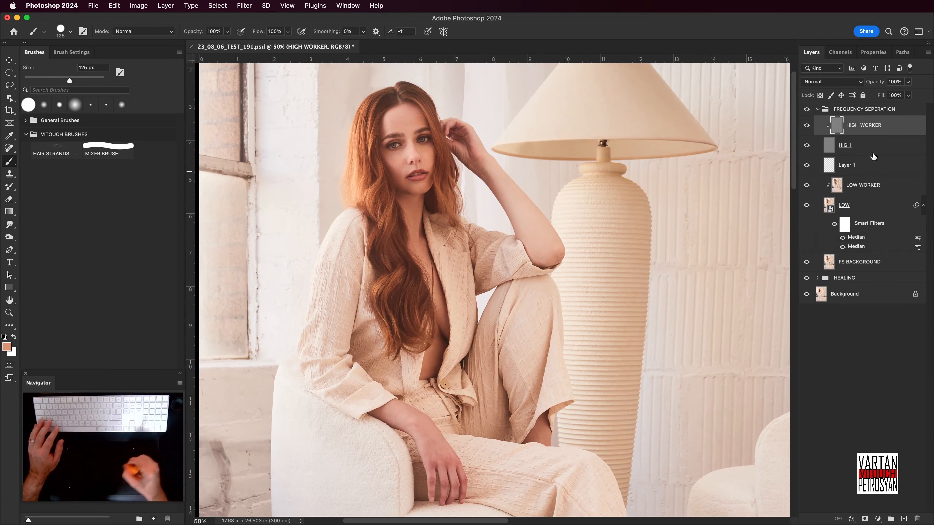
pyautogui.click(878, 519)
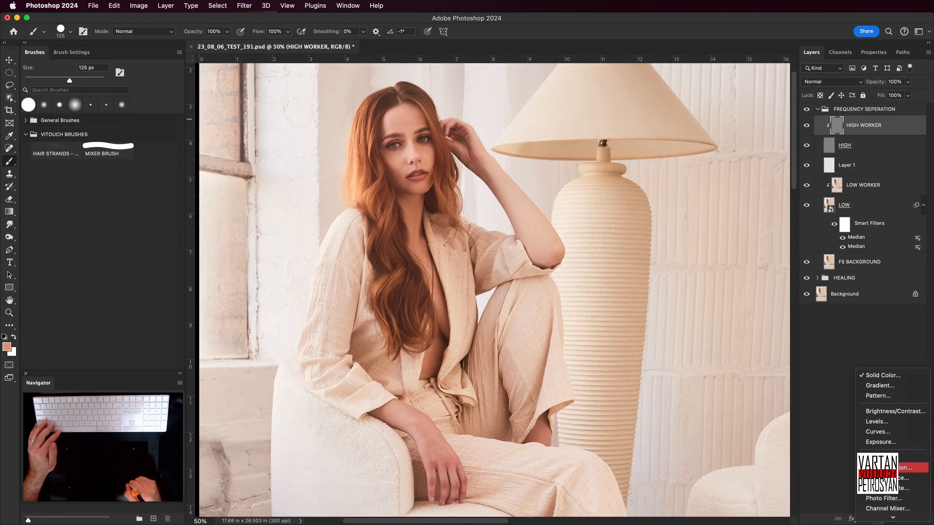
pyautogui.click(881, 376)
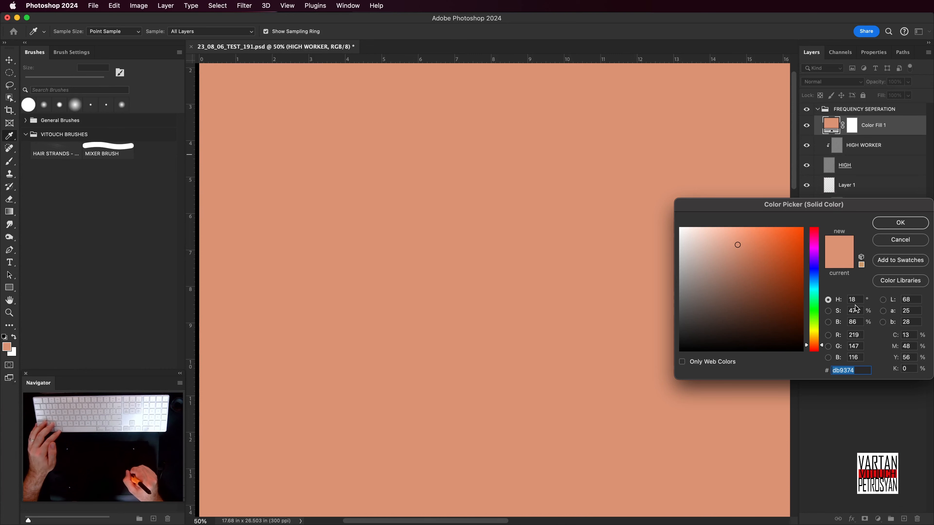
pyautogui.click(855, 300)
pyautogui.write('0')
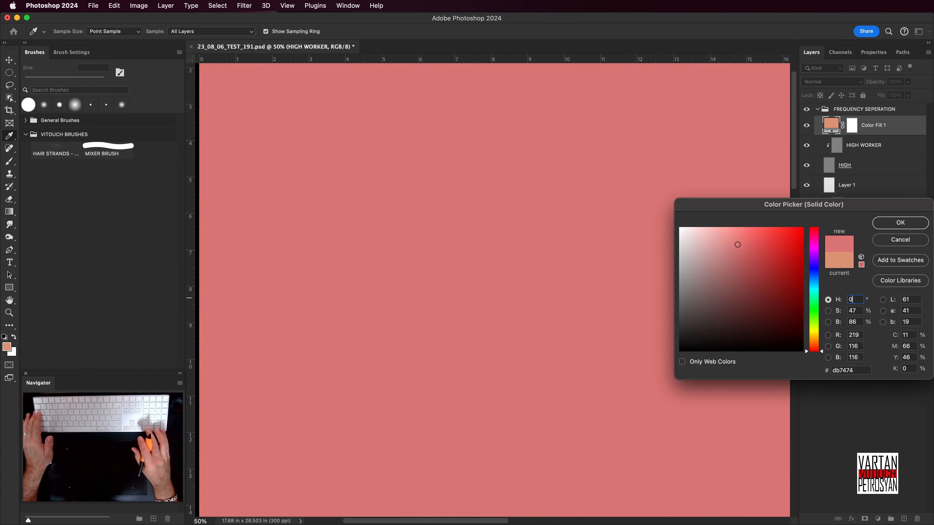
pyautogui.write('0')
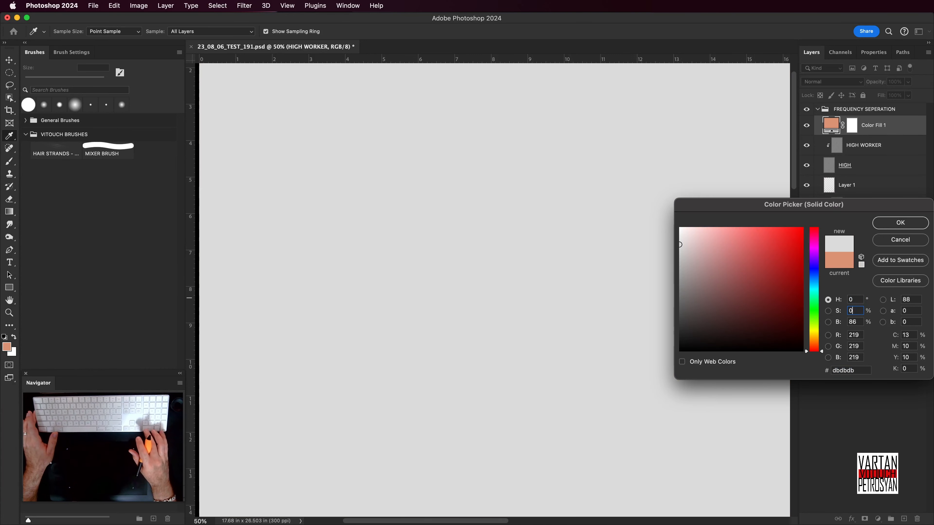
pyautogui.write('50')
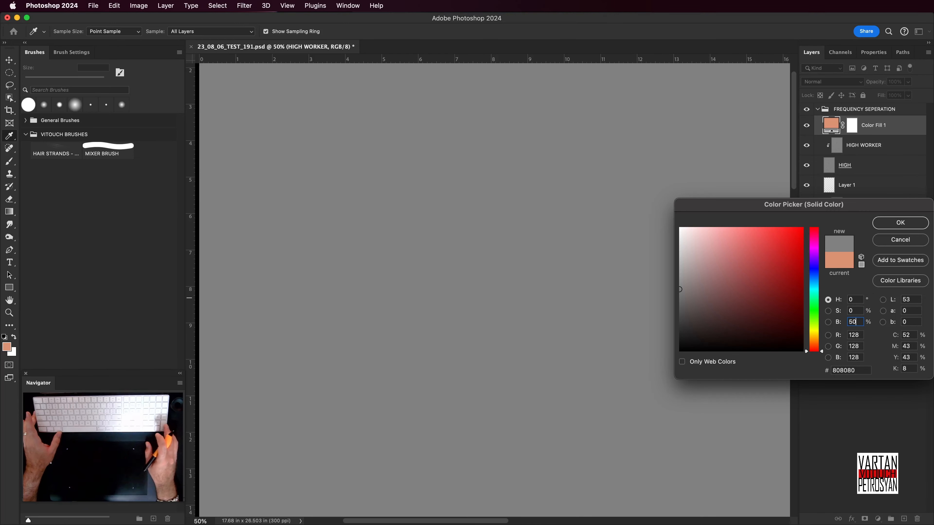
pyautogui.press('Return')
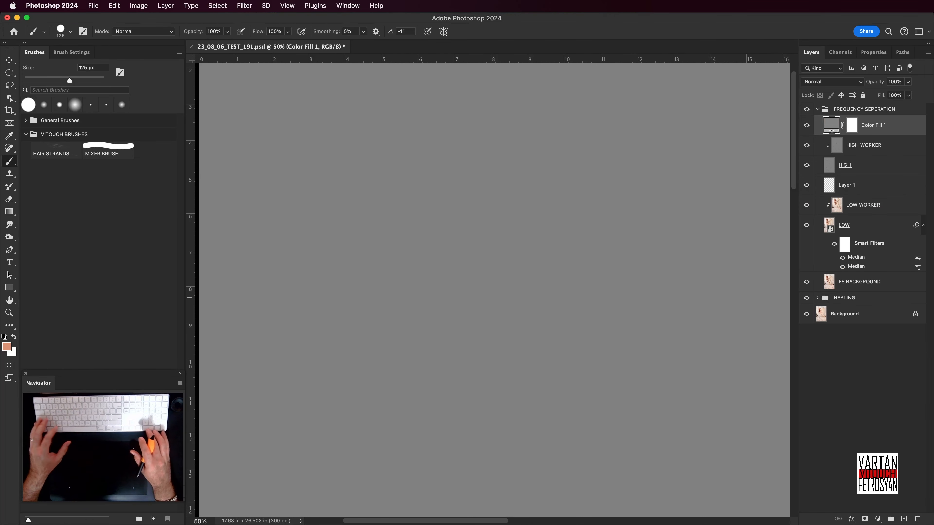
# - Convert the grey color fill layer to a smart object
pyautogui.press('super+0')
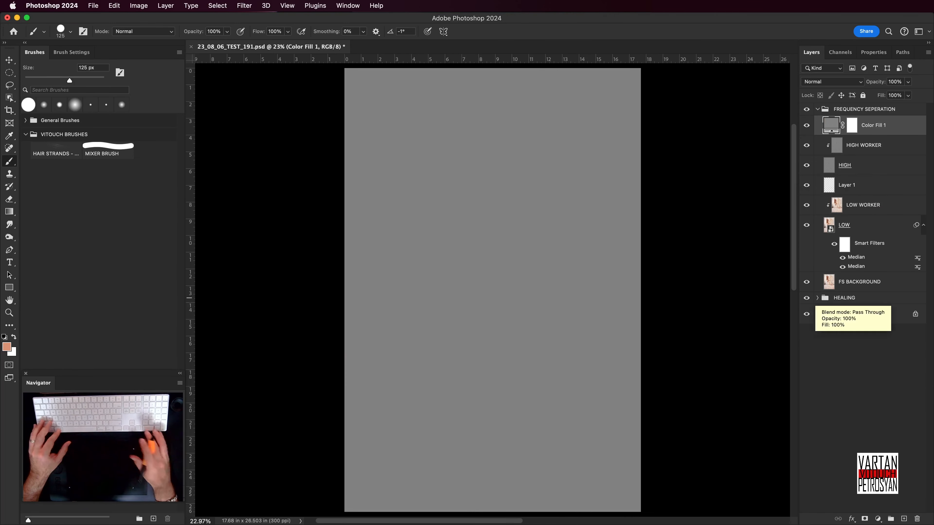
pyautogui.rightClick(888, 132)
pyautogui.click(865, 217)
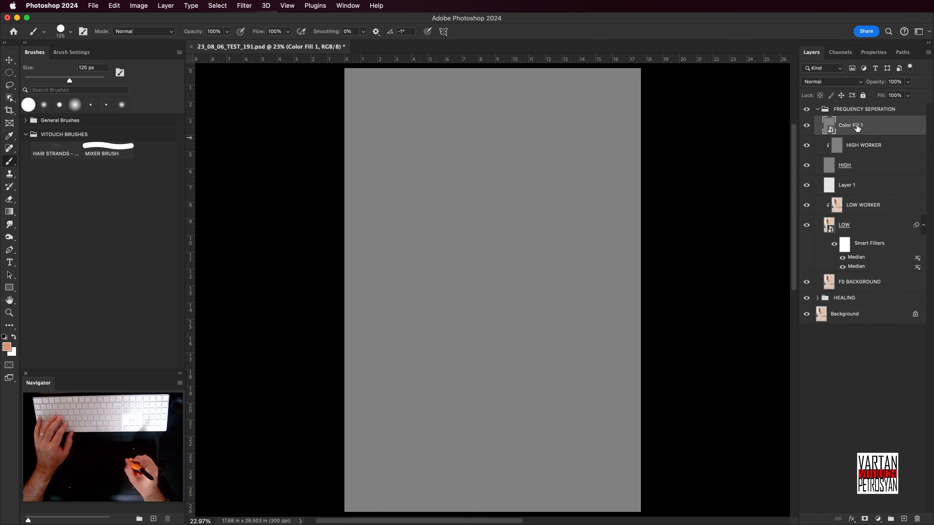
# - Rename the grey smart object layer as SKIN GRAIN
pyautogui.doubleClick(850, 134)
pyautogui.write('SKIN')
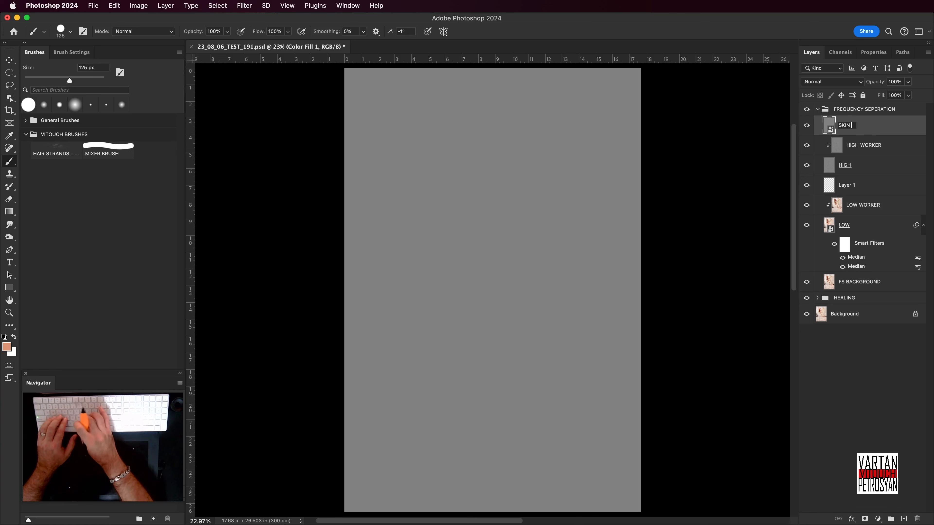
pyautogui.write(' GRAIN')
pyautogui.press('Return')
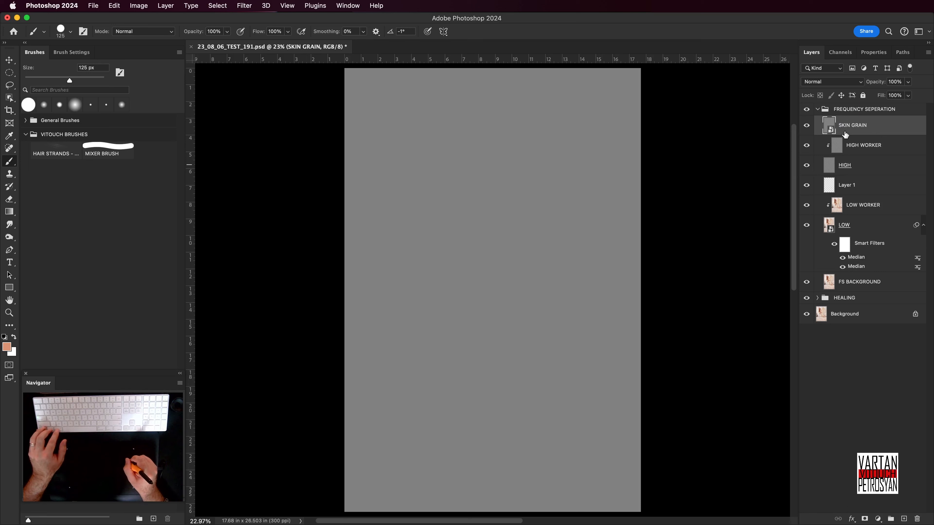
# - Isolate the HIGH layer, examine its texture detail up close around the model, and restore the visibility of all layers
pyautogui.keyDown('alt'); pyautogui.click(806, 165); pyautogui.keyUp('alt')
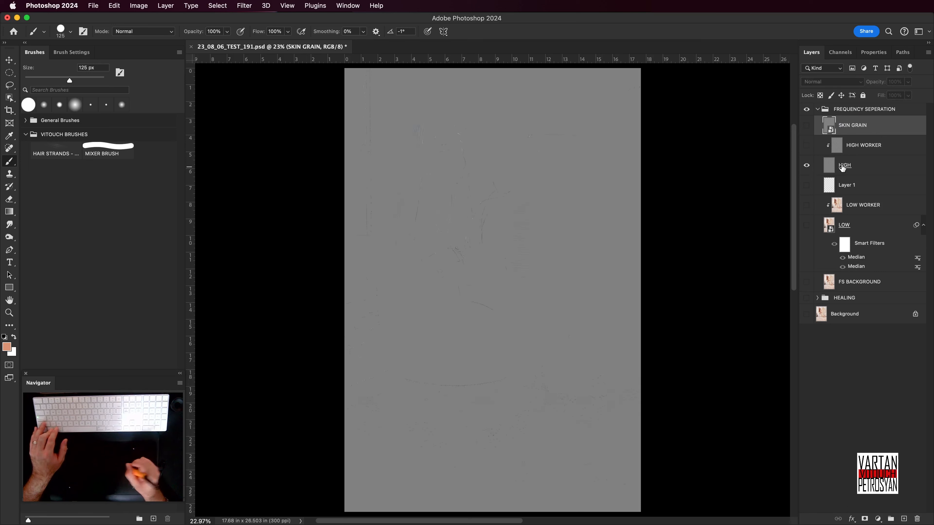
pyautogui.keyDown('alt'); pyautogui.click(806, 166); pyautogui.keyUp('alt')
pyautogui.keyDown('alt'); pyautogui.click(805, 173); pyautogui.keyUp('alt')
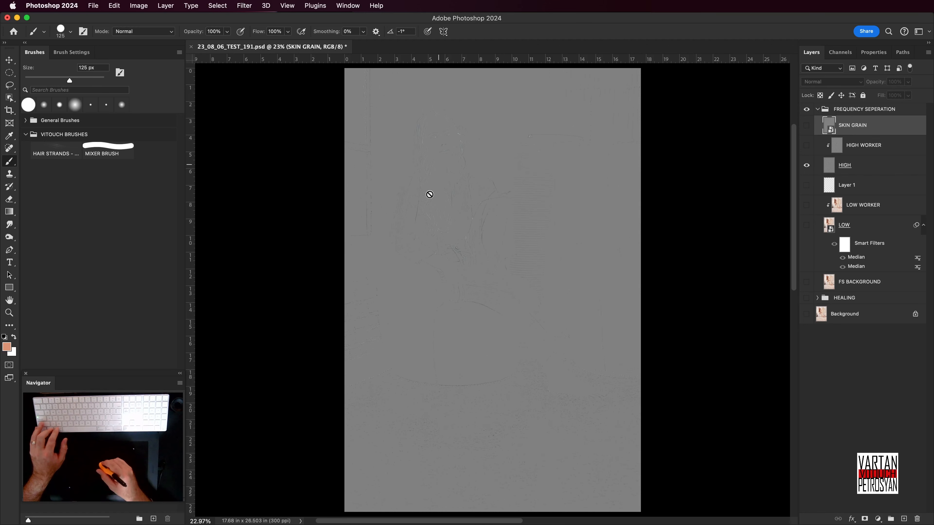
pyautogui.press('super+plus')
pyautogui.press('super+plus')
pyautogui.press('super+plus')
pyautogui.press('super+plus')
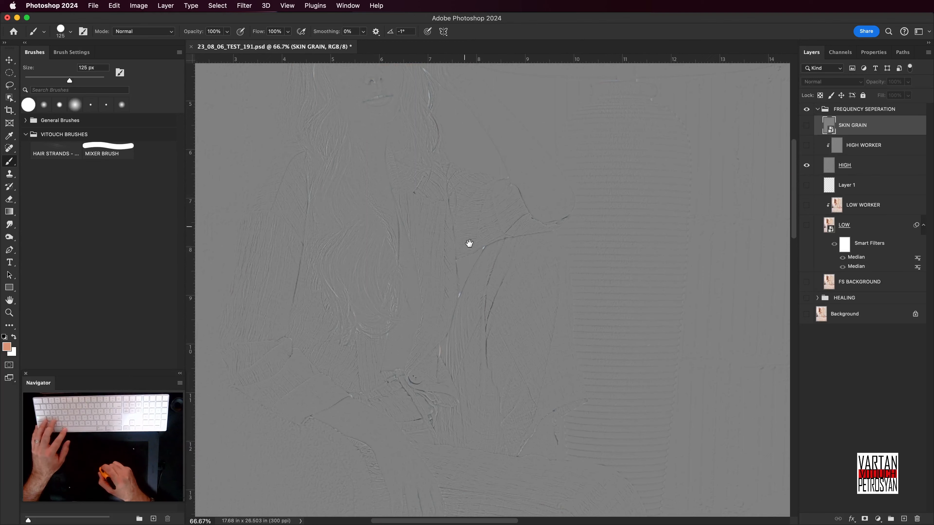
pyautogui.moveTo(469, 244); pyautogui.dragTo(525, 381)
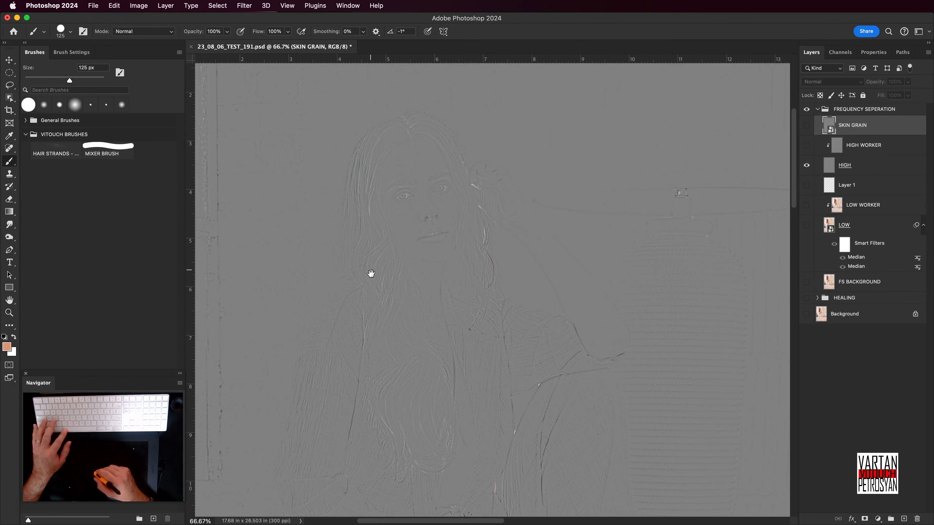
pyautogui.moveTo(371, 273); pyautogui.dragTo(661, 246)
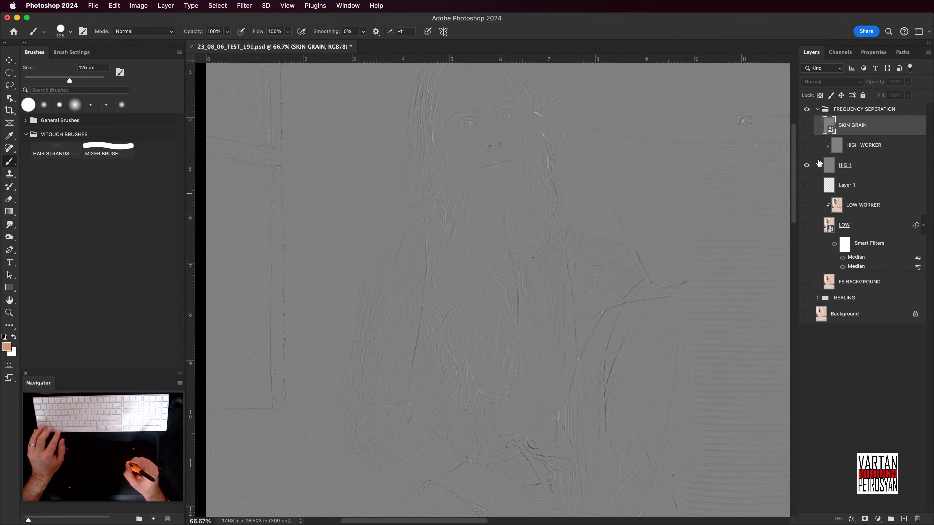
pyautogui.keyDown('alt'); pyautogui.click(807, 165); pyautogui.keyUp('alt')
pyautogui.moveTo(720, 207); pyautogui.dragTo(724, 243)
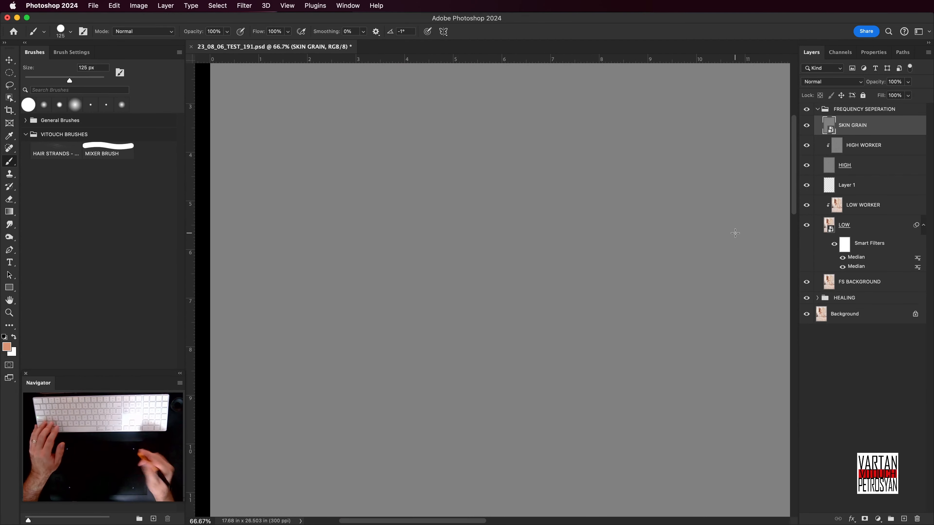
# - Apply an Add Noise smart filter to SKIN GRAIN with a 5% amount, uniform distribution and monochromatic noise
pyautogui.press('super+0')
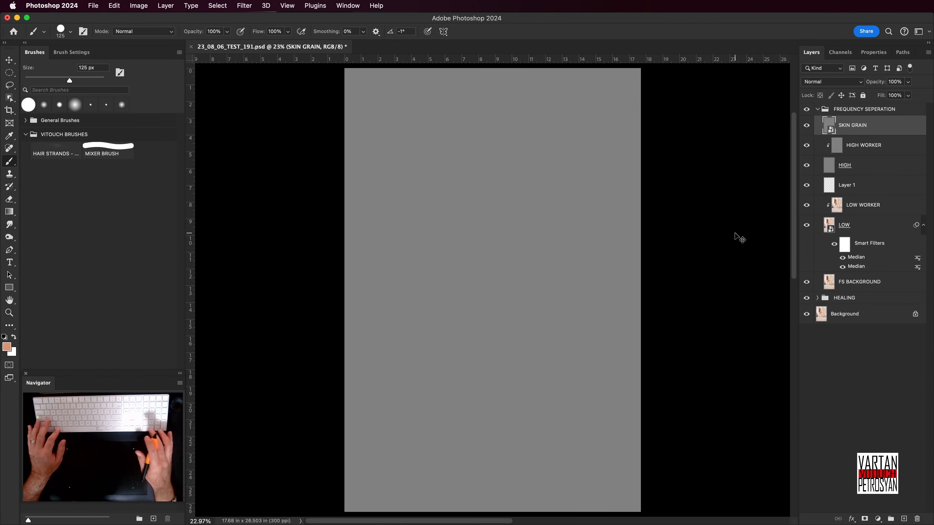
pyautogui.press('super+equal')
pyautogui.press('super+equal')
pyautogui.press('super+equal')
pyautogui.press('super+equal')
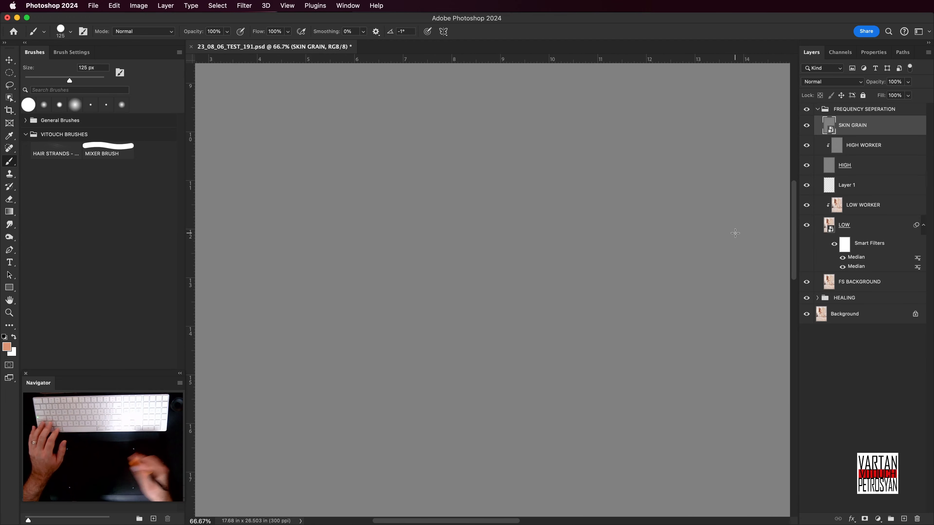
pyautogui.click(244, 5)
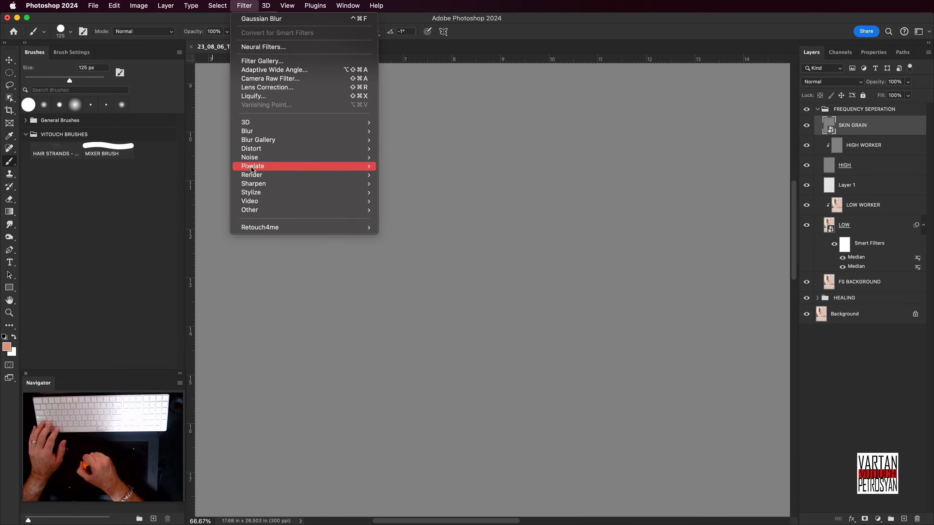
pyautogui.moveTo(268, 158)
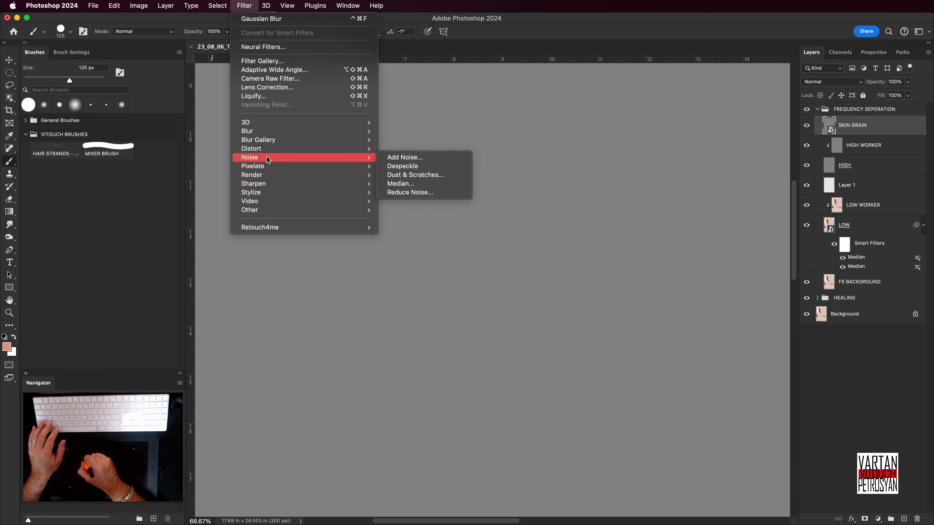
pyautogui.click(416, 156)
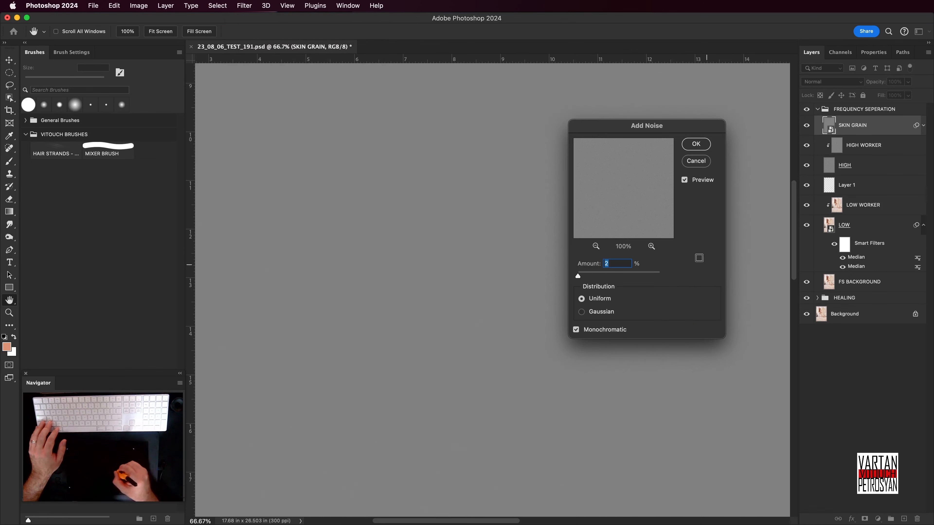
pyautogui.write('5')
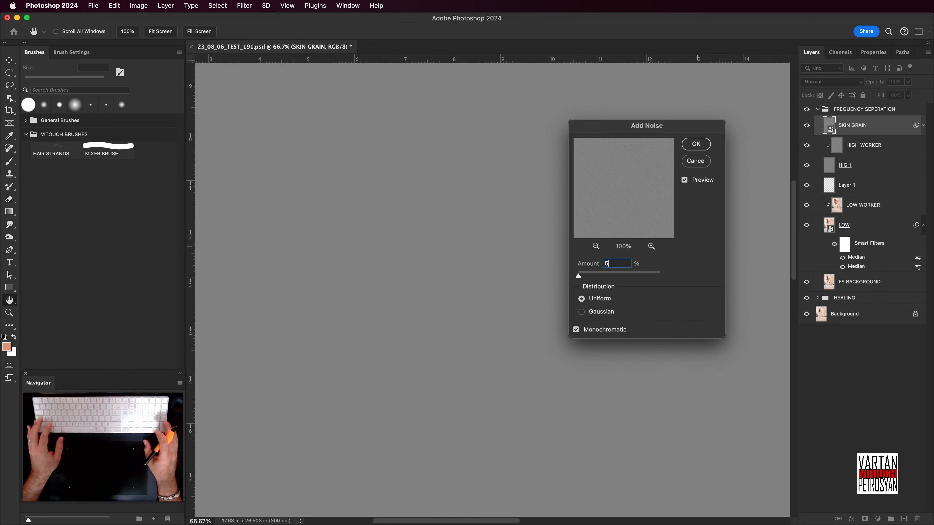
pyautogui.press('Return')
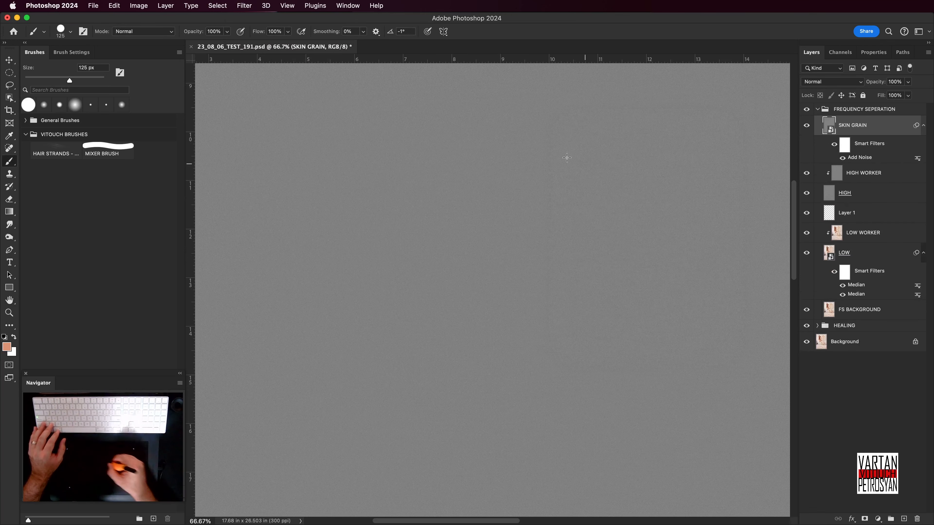
# - Apply a Gaussian Blur smart filter with a 1.0 pixel radius to SKIN GRAIN
pyautogui.click(245, 5)
pyautogui.moveTo(253, 132)
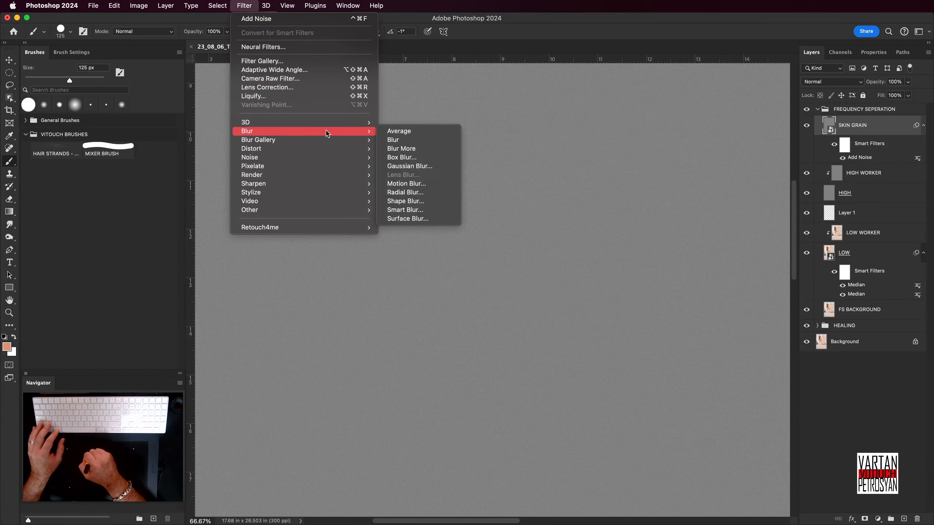
pyautogui.click(404, 167)
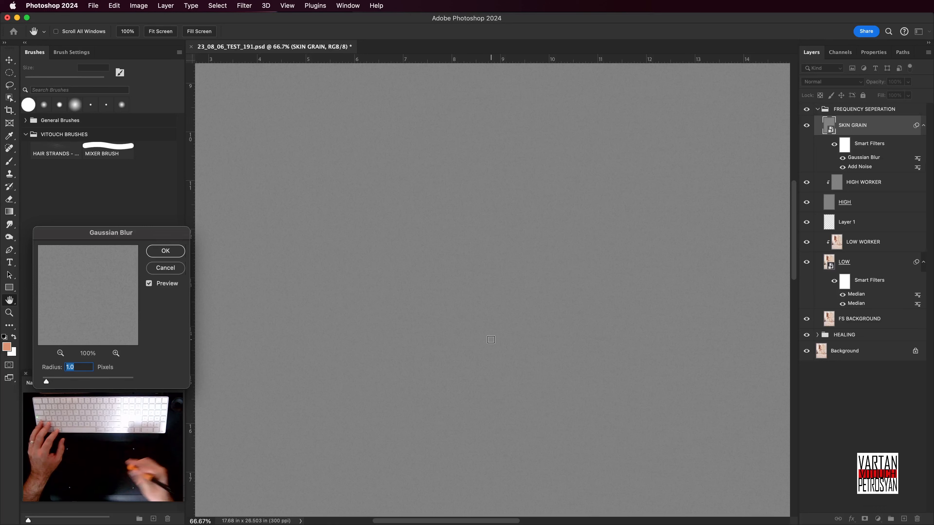
pyautogui.moveTo(111, 233); pyautogui.dragTo(547, 226)
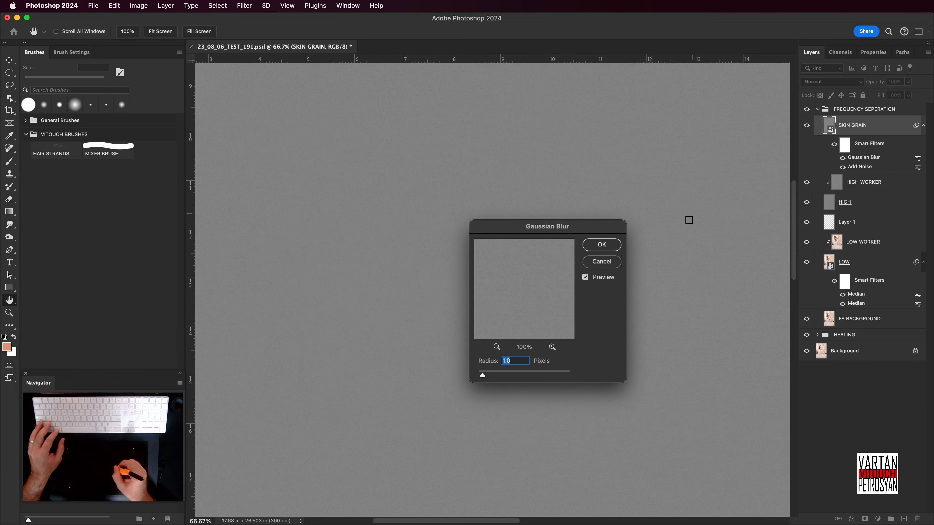
pyautogui.moveTo(607, 230); pyautogui.dragTo(640, 213)
pyautogui.click(635, 228)
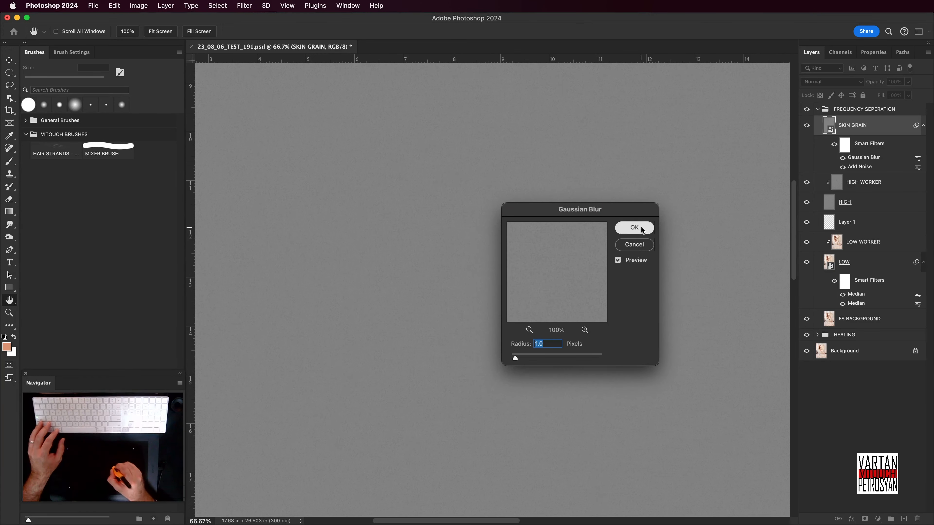
pyautogui.press('b')
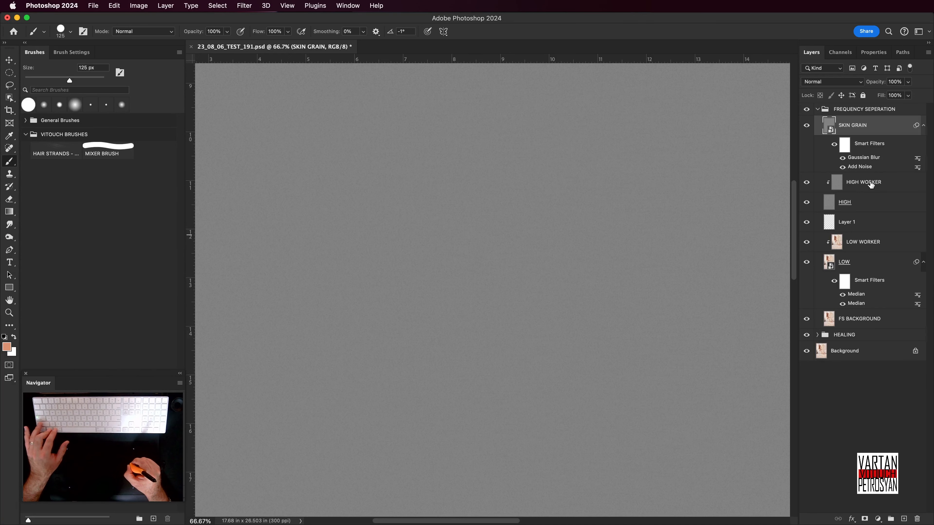
# - Clip the SKIN GRAIN layer to the HIGH layer together with HIGH WORKER
pyautogui.moveTo(871, 185)
pyautogui.mouseDown()
pyautogui.moveTo(878, 167)
pyautogui.moveTo(869, 160)
pyautogui.moveTo(870, 171)
pyautogui.mouseUp()
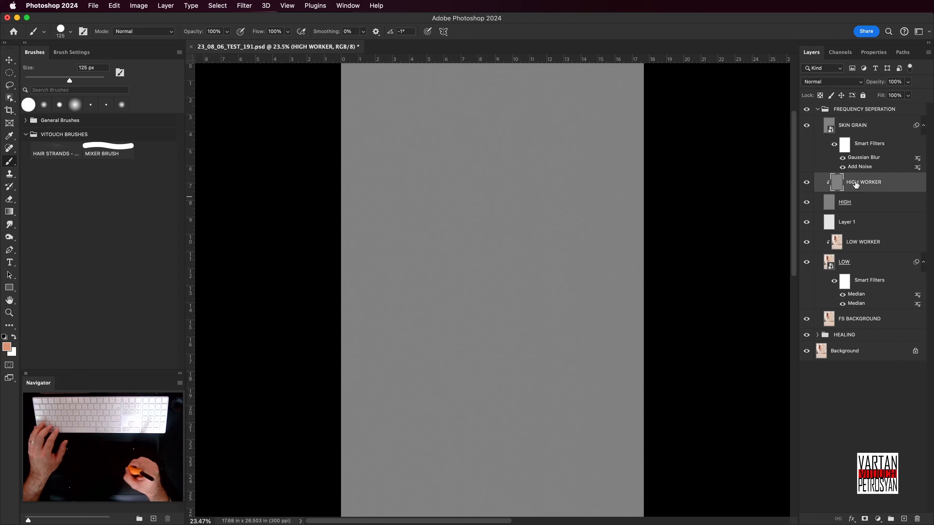
pyautogui.click(867, 134)
pyautogui.keyDown('alt'); pyautogui.click(870, 178); pyautogui.keyUp('alt')
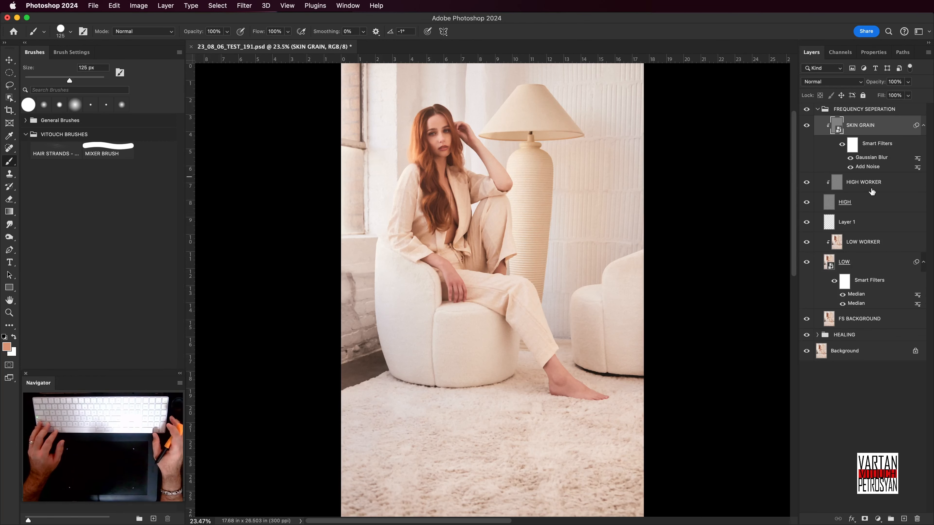
# - Inspect the model's face at 100% and compare the image with and without the SKIN GRAIN layer
pyautogui.press('super+plus')
pyautogui.press('super+plus')
pyautogui.press('super+plus')
pyautogui.press('super+plus')
pyautogui.moveTo(497, 275); pyautogui.dragTo(549, 349)
pyautogui.moveTo(590, 309); pyautogui.dragTo(685, 295)
pyautogui.press('super+plus')
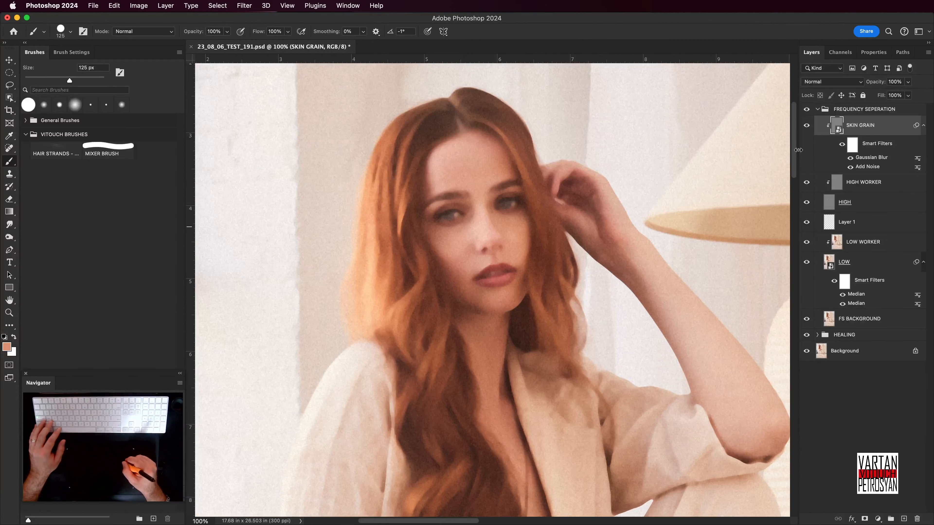
pyautogui.click(805, 125)
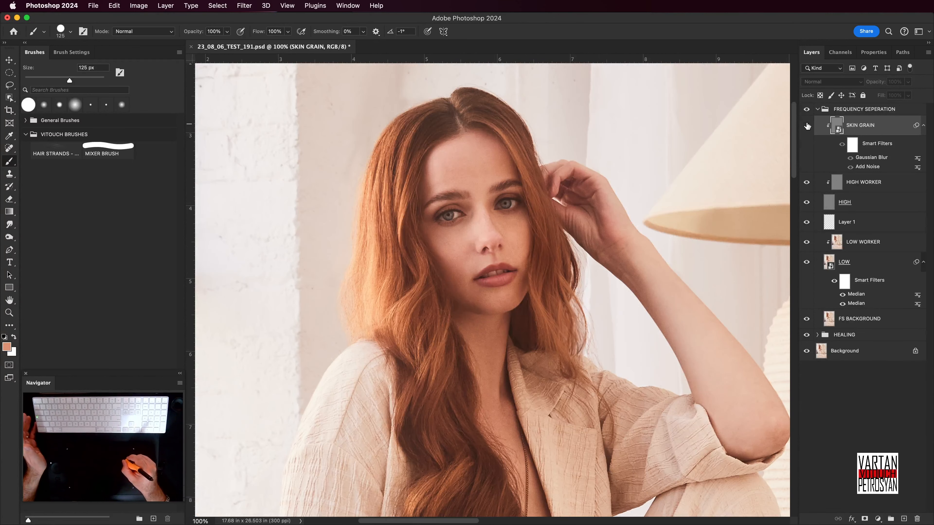
pyautogui.click(807, 125)
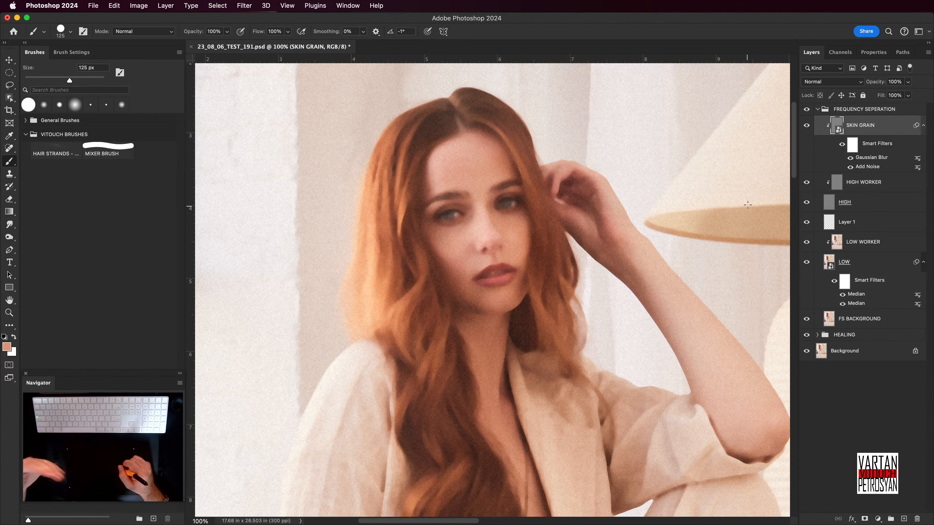
# - Add a black layer mask to SKIN GRAIN and reveal the grain on the model's forehead with a white brush
pyautogui.click(865, 519)
pyautogui.press('super+i')
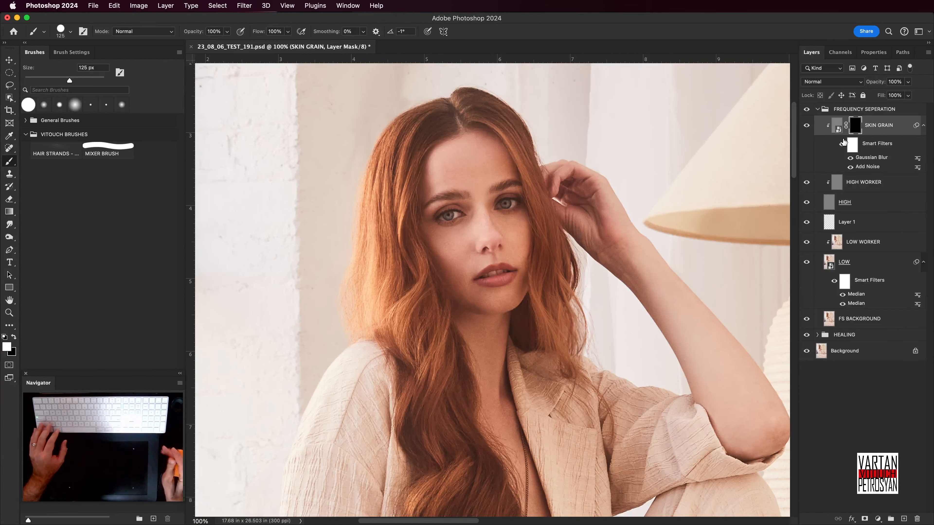
pyautogui.press('super+plus')
pyautogui.press('super+plus')
pyautogui.moveTo(552, 287); pyautogui.dragTo(576, 368)
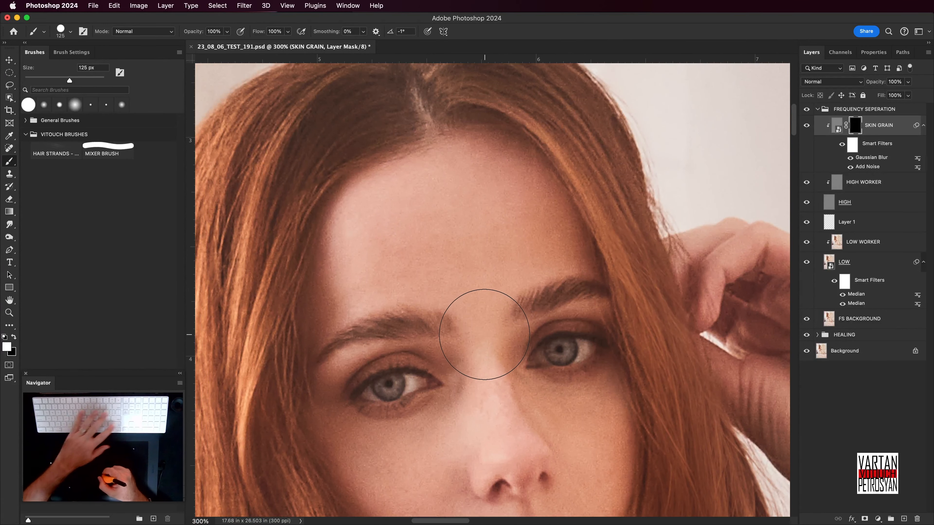
pyautogui.press(']')
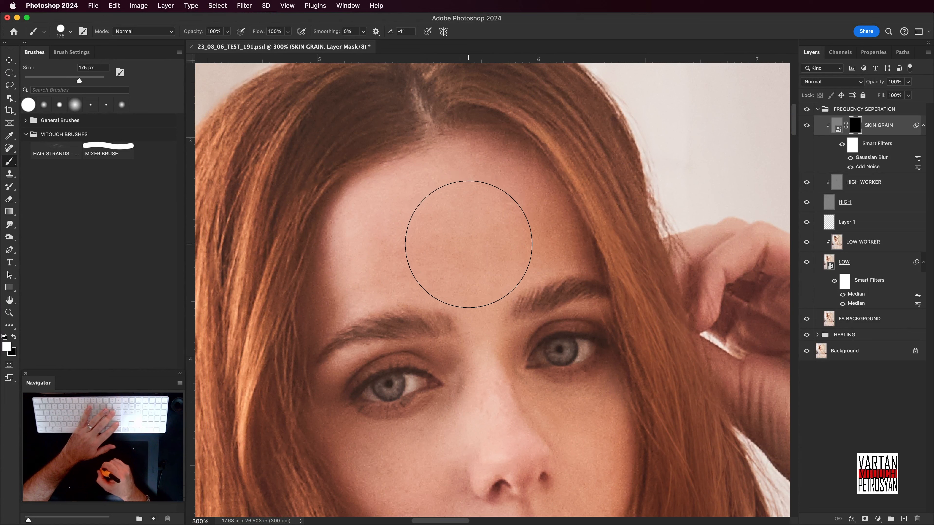
pyautogui.press('[')
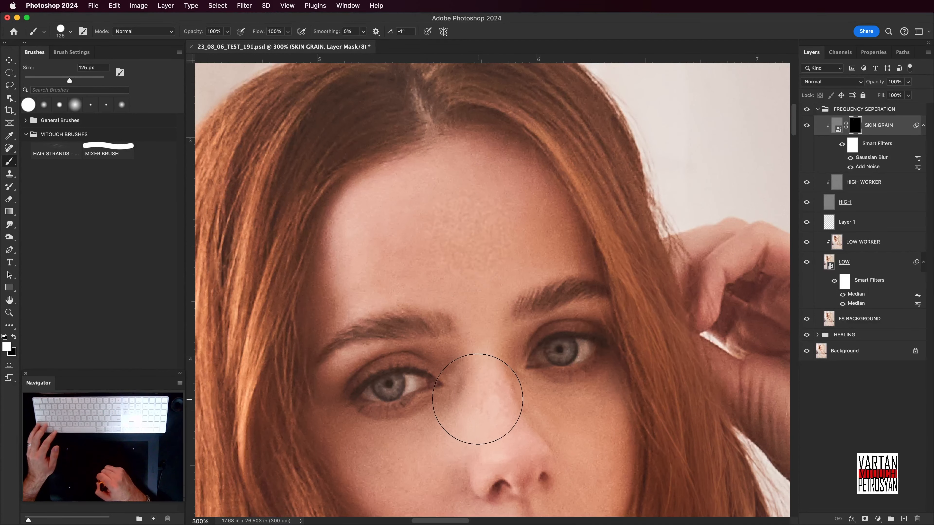
# - Set the amount of SKIN GRAIN's Add Noise filter to 2.5%
pyautogui.doubleClick(871, 168)
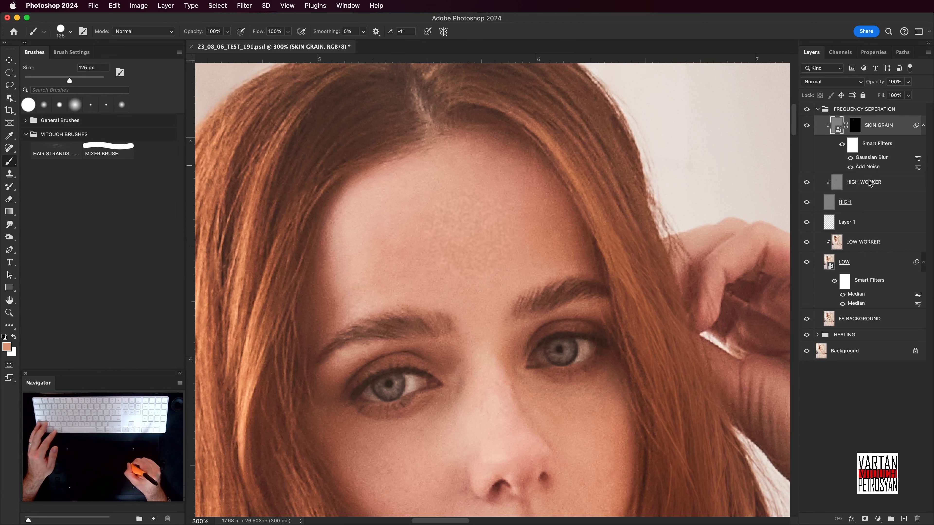
pyautogui.moveTo(685, 129); pyautogui.dragTo(726, 117)
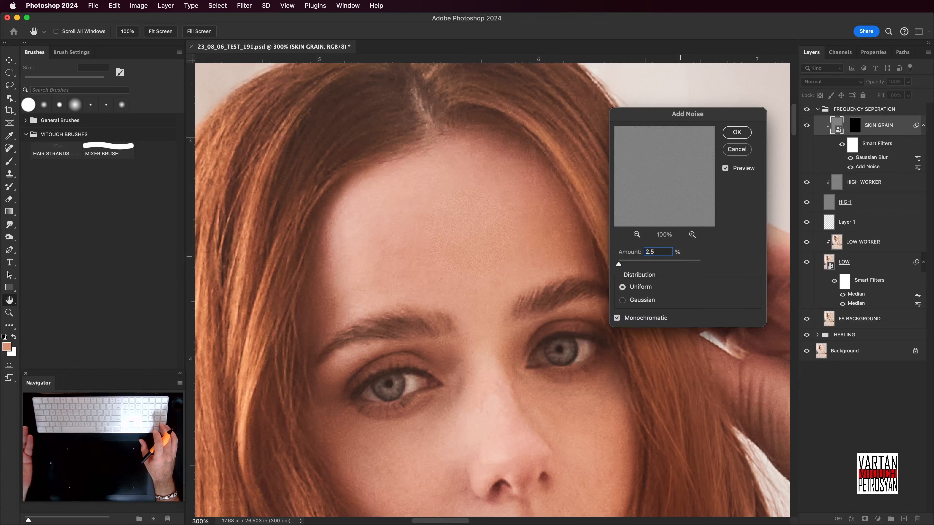
pyautogui.press('Return')
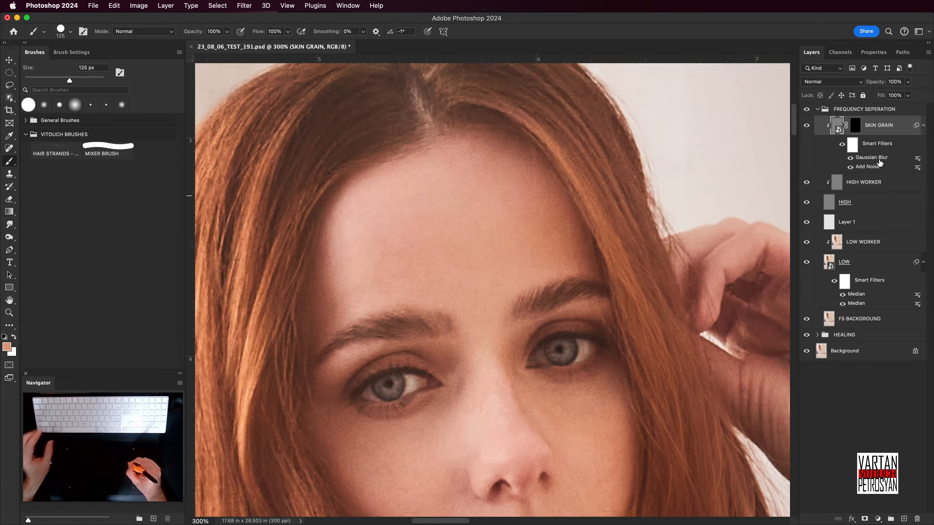
# - Set the radius of SKIN GRAIN's Gaussian Blur filter to 0.5 pixels
pyautogui.doubleClick(887, 160)
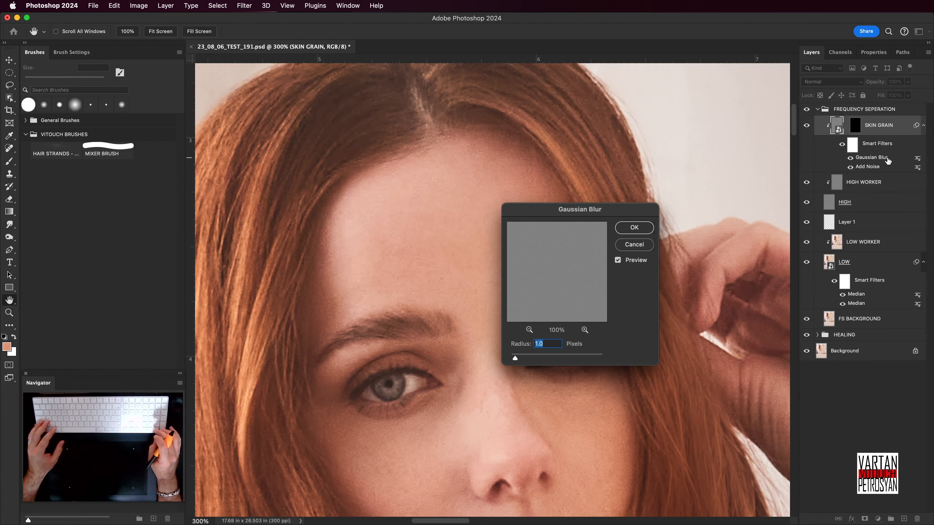
pyautogui.write('.5')
pyautogui.press('Return')
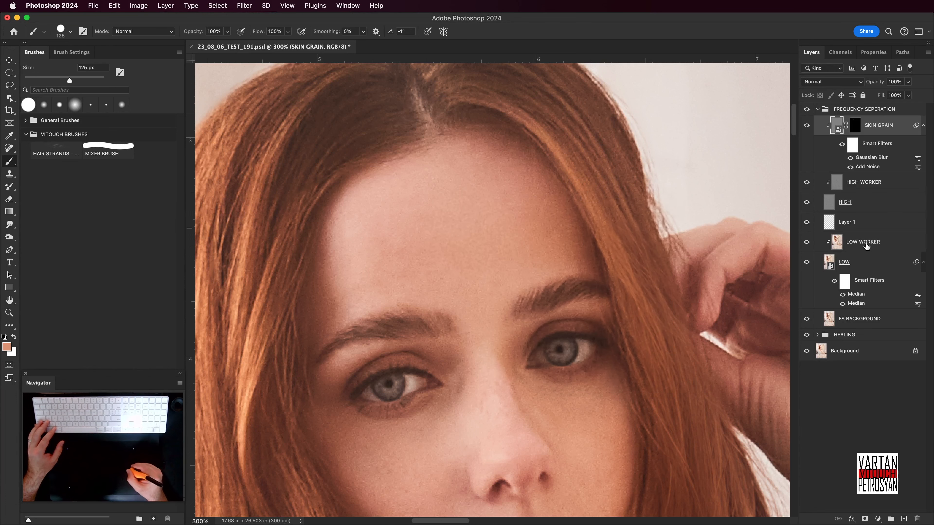
# - Set the amount of SKIN GRAIN's Add Noise filter to 2% and compare the forehead with and without the layer
pyautogui.doubleClick(874, 167)
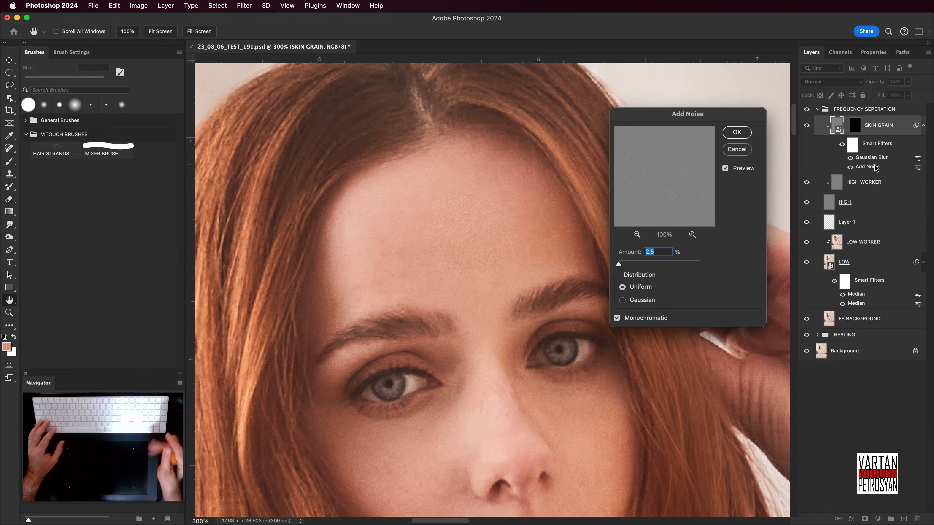
pyautogui.write('2')
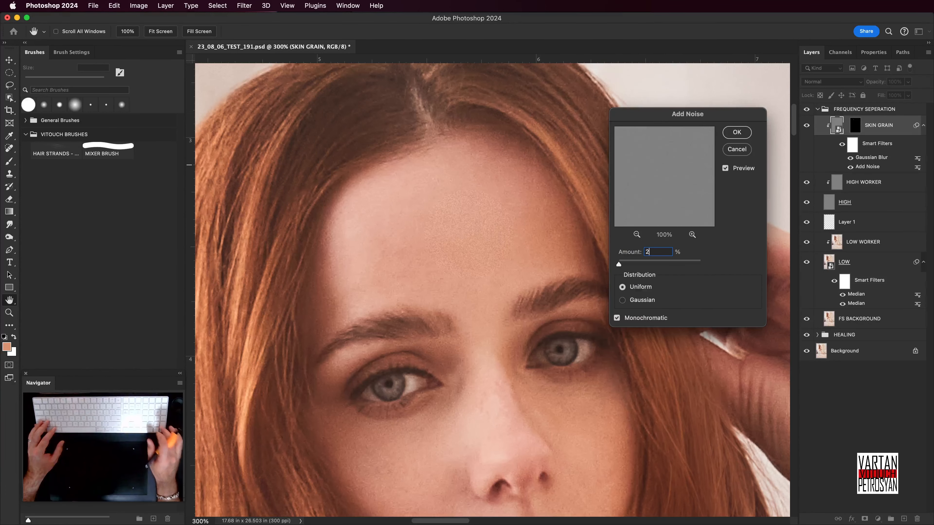
pyautogui.press('Return')
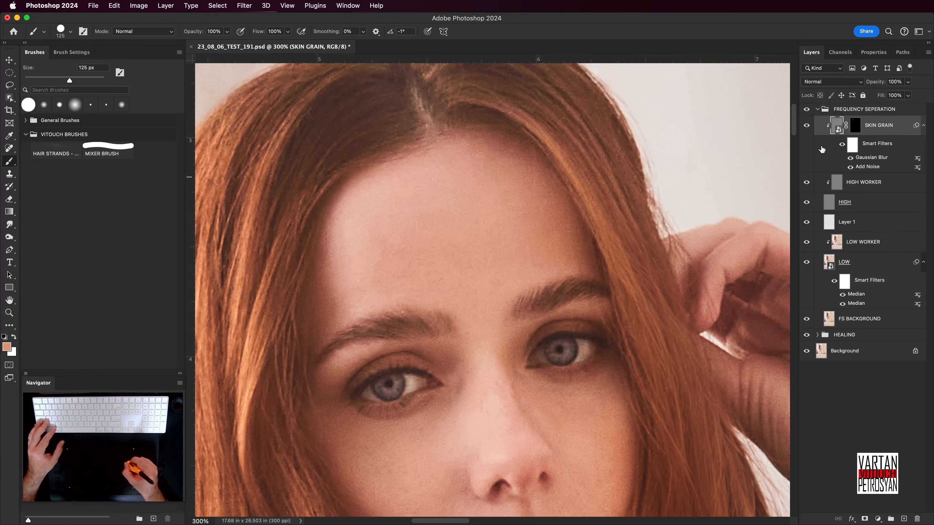
pyautogui.click(807, 127)
pyautogui.click(807, 127)
pyautogui.click(807, 128)
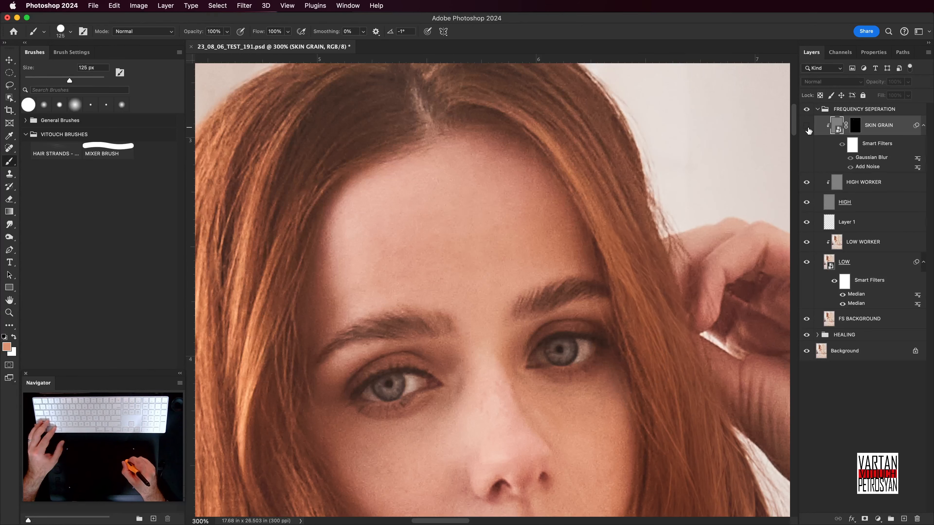
pyautogui.click(808, 129)
pyautogui.click(808, 128)
pyautogui.click(807, 128)
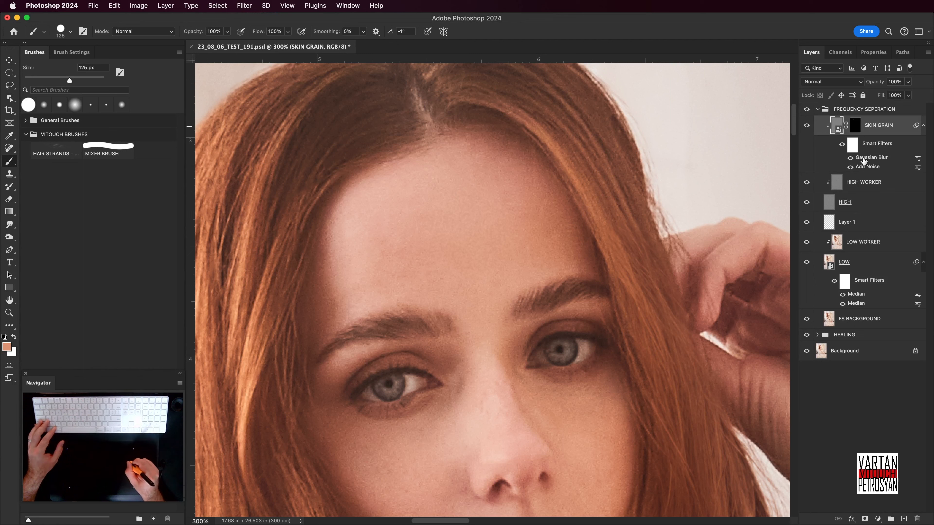
# - Reduce SKIN GRAIN's Add Noise amount to below 2% and compare the image with the layer hidden and shown
pyautogui.doubleClick(863, 167)
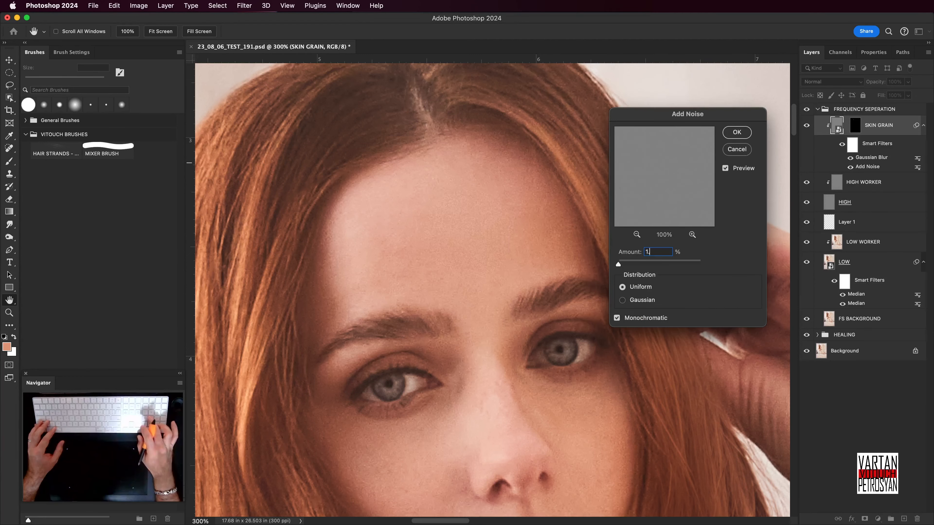
pyautogui.press('Return')
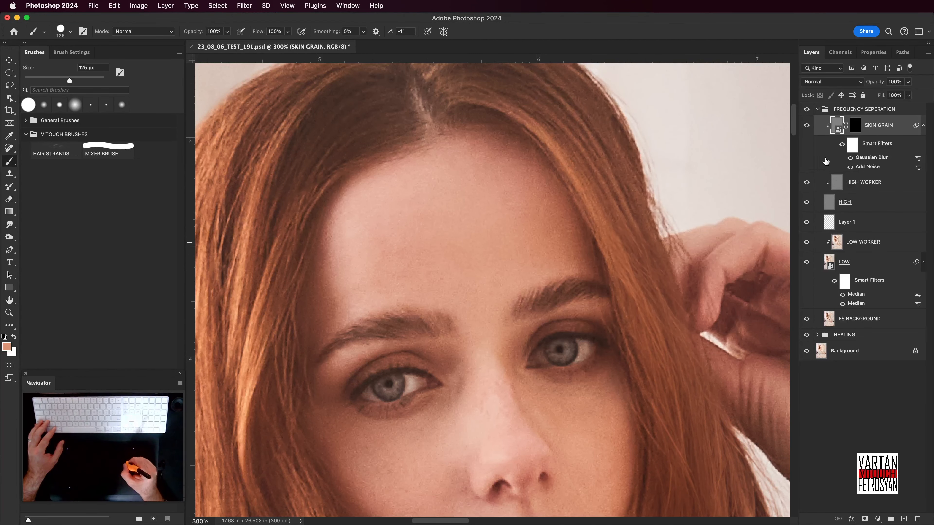
pyautogui.click(806, 126)
pyautogui.click(807, 125)
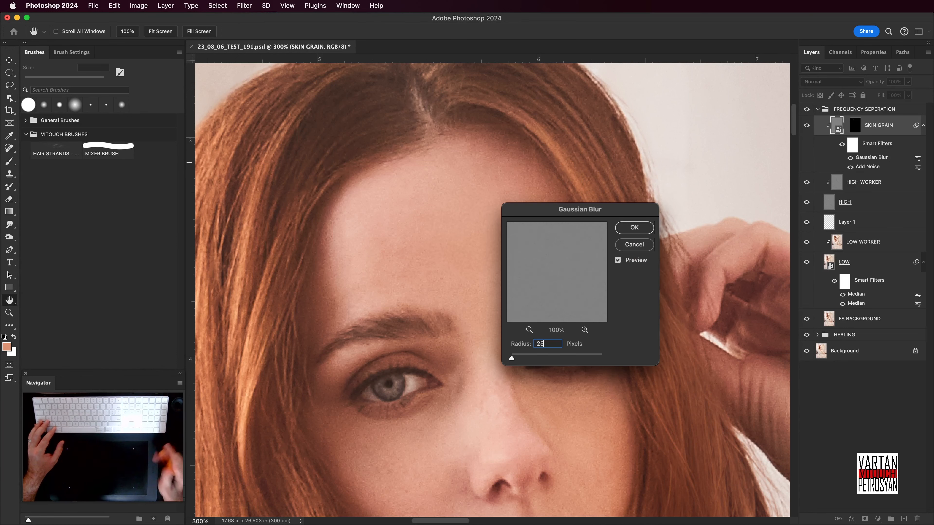
# - Set the radius of SKIN GRAIN's Gaussian Blur filter to 0.25 pixels and check the layer's effect
pyautogui.press('Return')
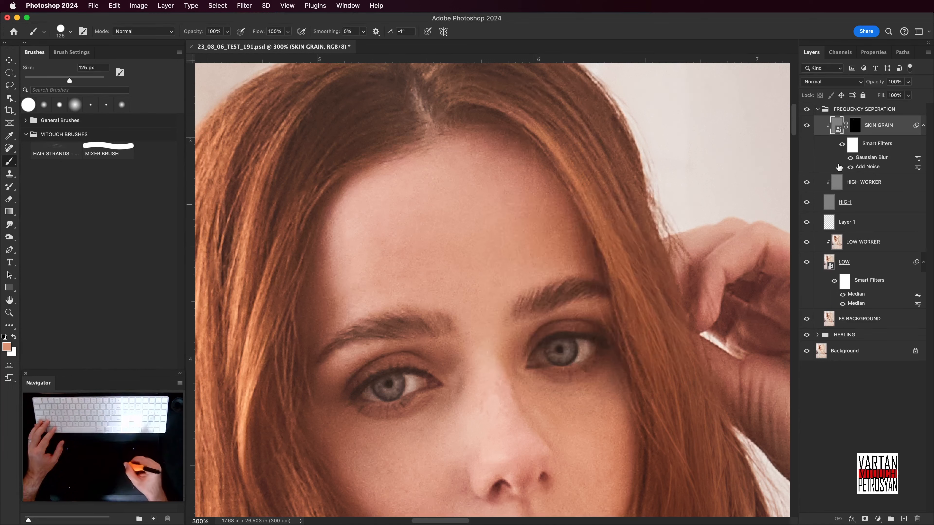
pyautogui.click(806, 128)
# - Fill the SKIN GRAIN layer mask with black to hide the grain
pyautogui.click(859, 127)
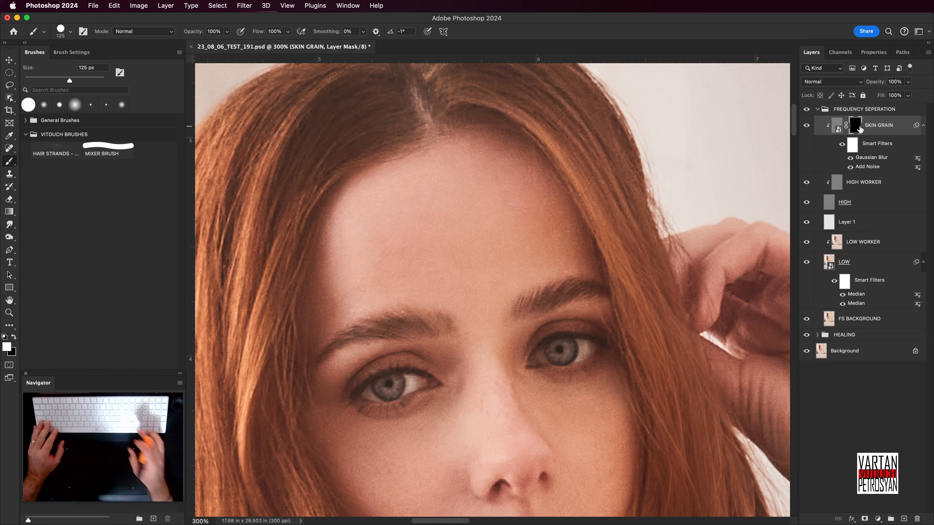
pyautogui.hotkey('shift', 'BackSpace')
pyautogui.press('Return')
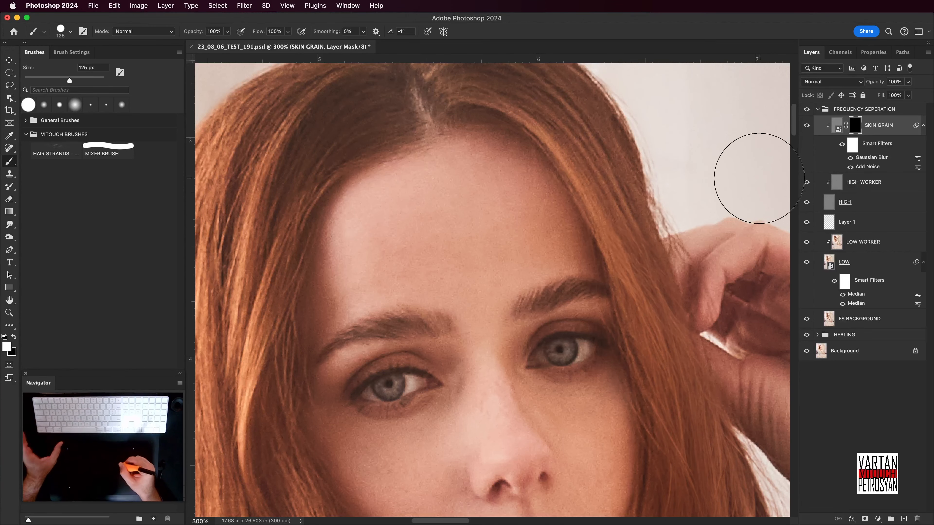
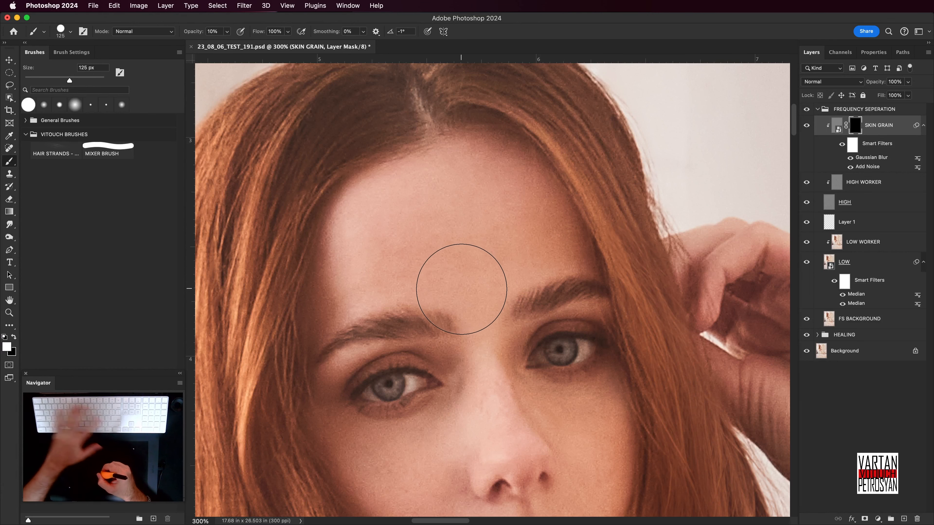
# - Reveal the grain across the model's forehead on the SKIN GRAIN mask with a soft white 60 px brush at 10% opacity
pyautogui.press('[')
pyautogui.press('[')
pyautogui.press('[')
pyautogui.press('[')
pyautogui.press('[')
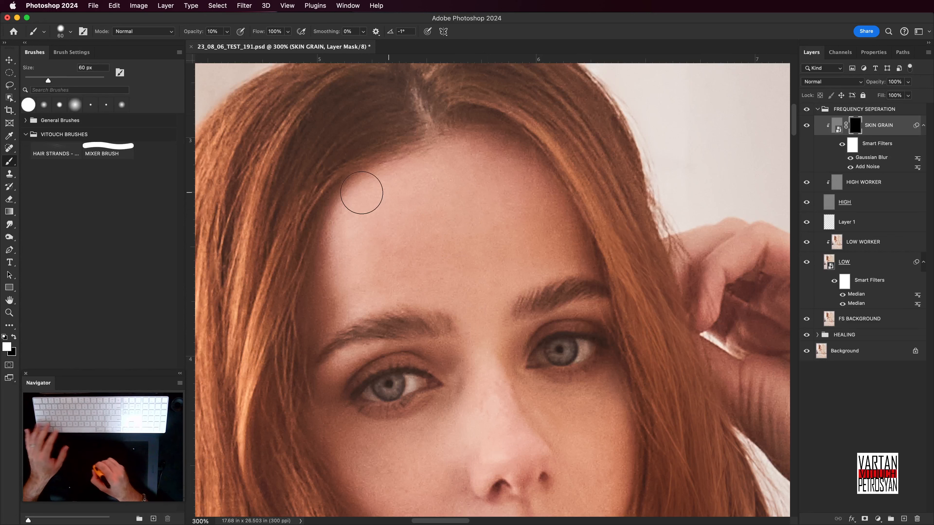
pyautogui.moveTo(371, 197); pyautogui.dragTo(424, 178)
pyautogui.moveTo(403, 222)
pyautogui.mouseDown()
pyautogui.moveTo(437, 193)
pyautogui.moveTo(395, 264)
pyautogui.moveTo(459, 207)
pyautogui.moveTo(413, 275)
pyautogui.moveTo(480, 213)
pyautogui.moveTo(438, 281)
pyautogui.moveTo(484, 238)
pyautogui.moveTo(447, 290)
pyautogui.moveTo(468, 324)
pyautogui.moveTo(508, 239)
pyautogui.moveTo(521, 255)
pyautogui.moveTo(545, 259)
pyautogui.moveTo(561, 199)
pyautogui.moveTo(577, 256)
pyautogui.moveTo(490, 173)
pyautogui.moveTo(543, 216)
pyautogui.moveTo(431, 144)
pyautogui.moveTo(495, 149)
pyautogui.moveTo(566, 228)
pyautogui.mouseUp()
pyautogui.moveTo(523, 295); pyautogui.dragTo(549, 187)
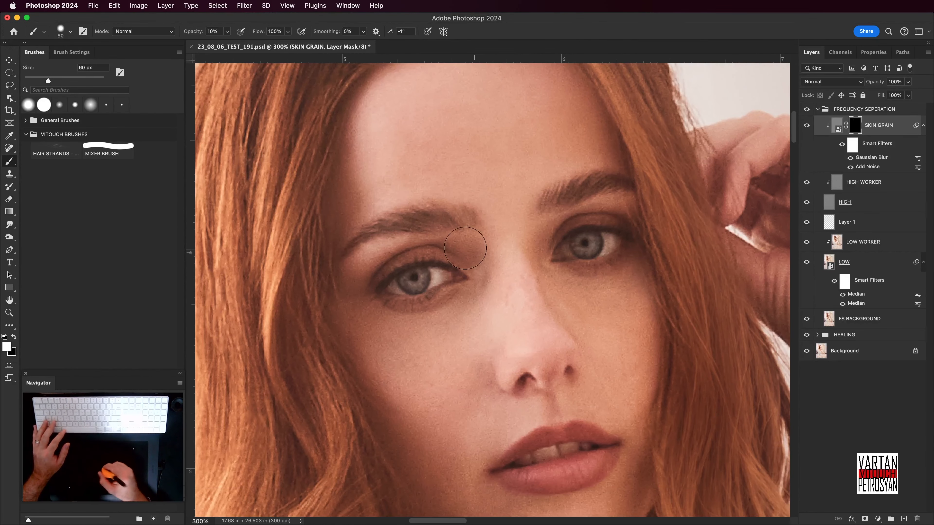
# - Brush white on the SKIN GRAIN mask over the cheeks, nose and chin to bring in the grain
pyautogui.moveTo(416, 422); pyautogui.dragTo(407, 320)
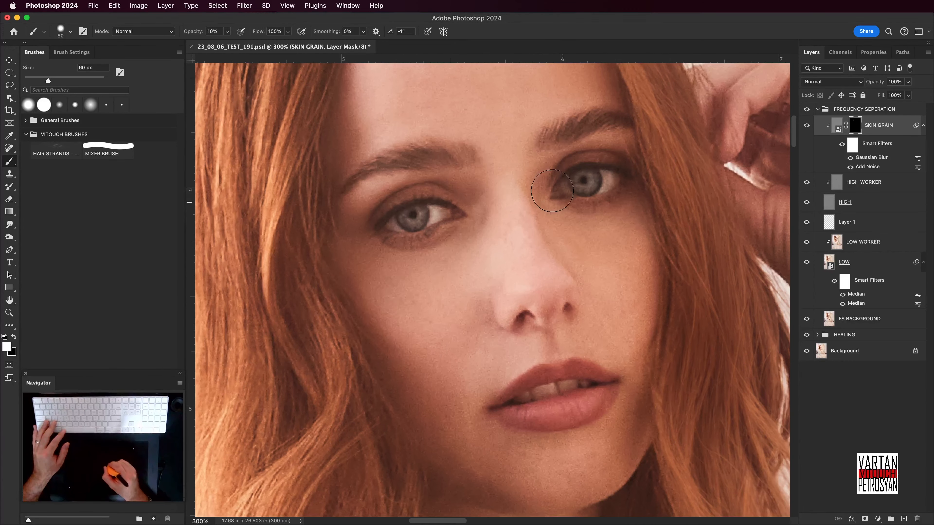
pyautogui.scroll(-3, 648, 198)
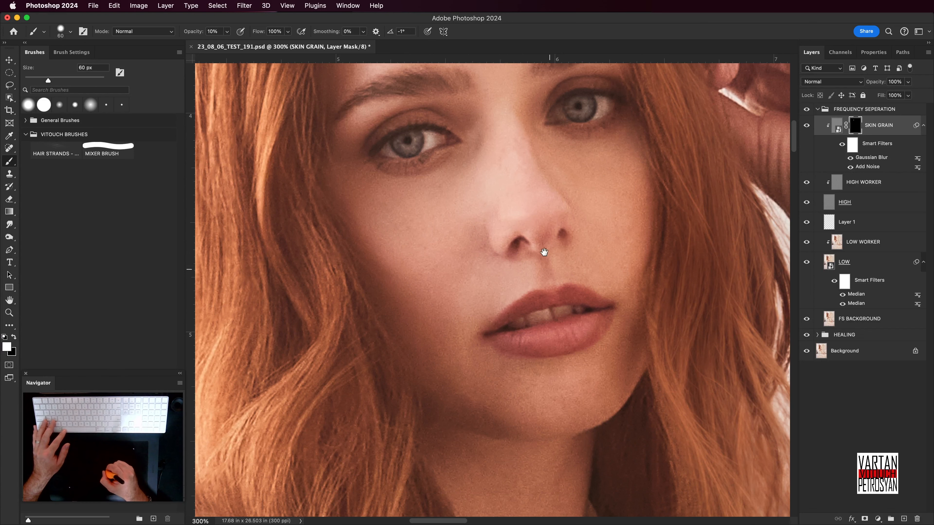
pyautogui.scroll(-4, 553, 250)
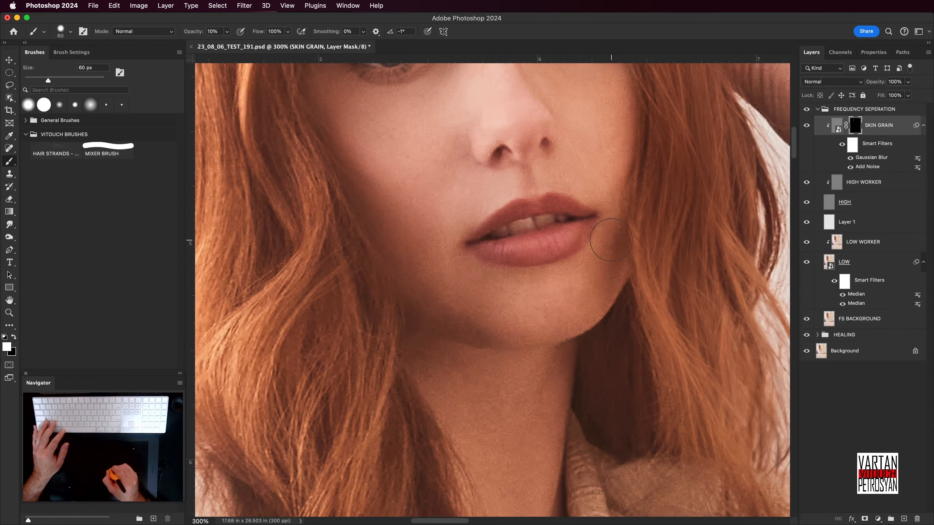
# - Reveal the grain down the model's neck and chest to the waist on the SKIN GRAIN mask
pyautogui.scroll(-7, 582, 302)
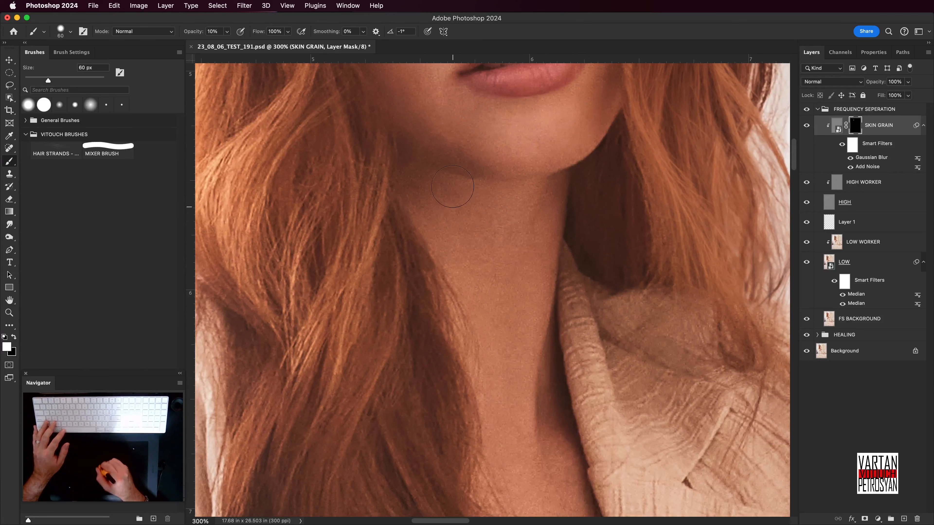
pyautogui.scroll(-6, 530, 258)
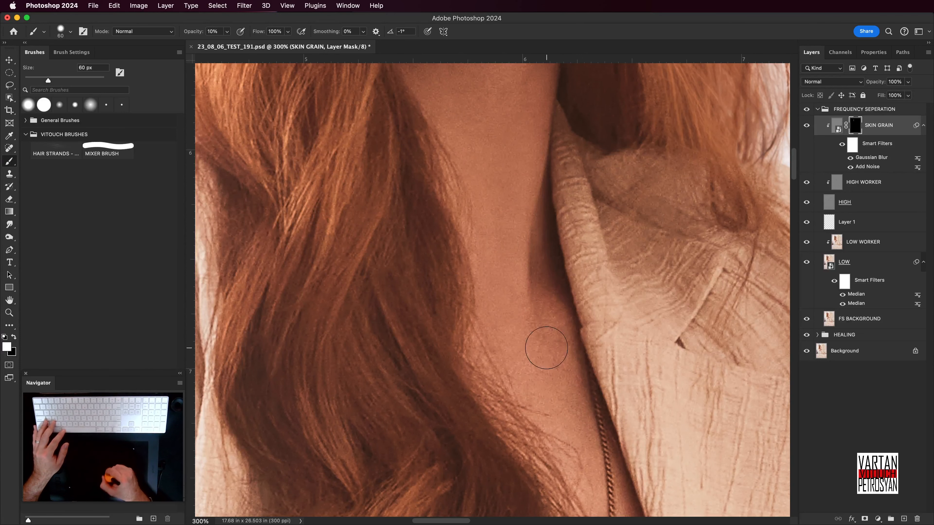
pyautogui.scroll(-6, 542, 231)
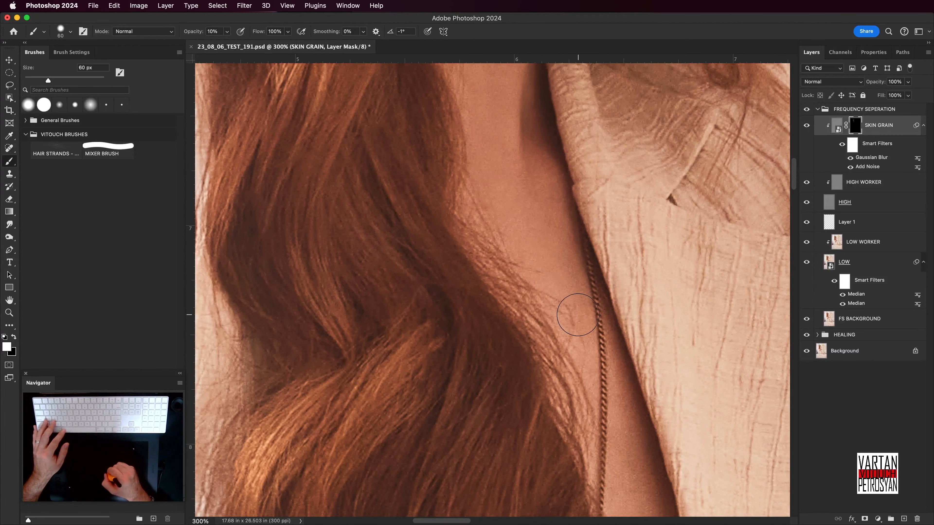
pyautogui.scroll(-3, 575, 331)
pyautogui.scroll(-3, 610, 349)
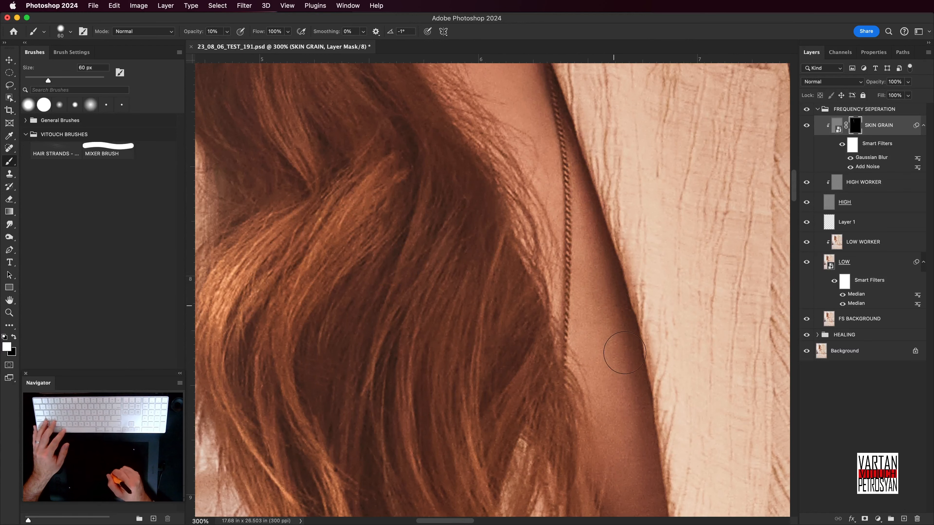
pyautogui.scroll(-7, 624, 353)
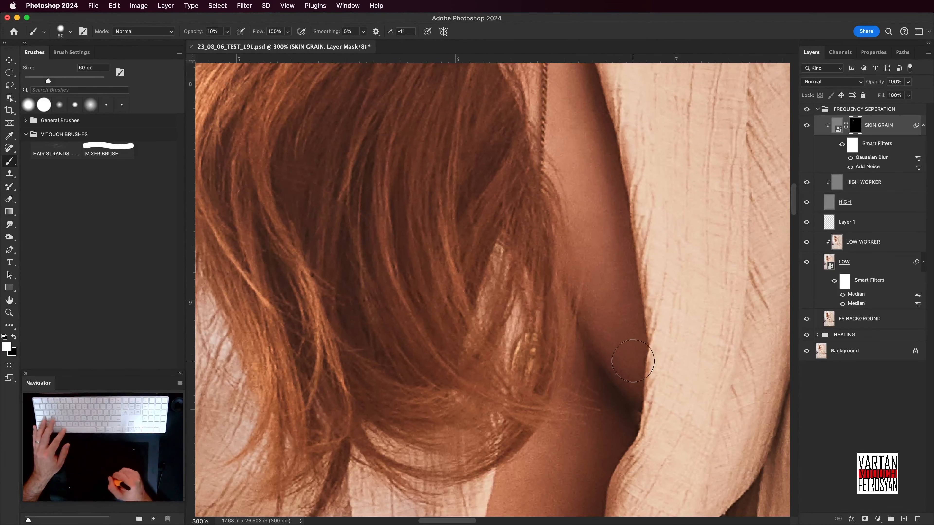
pyautogui.moveTo(608, 192); pyautogui.dragTo(624, 333)
pyautogui.moveTo(588, 169); pyautogui.dragTo(606, 289)
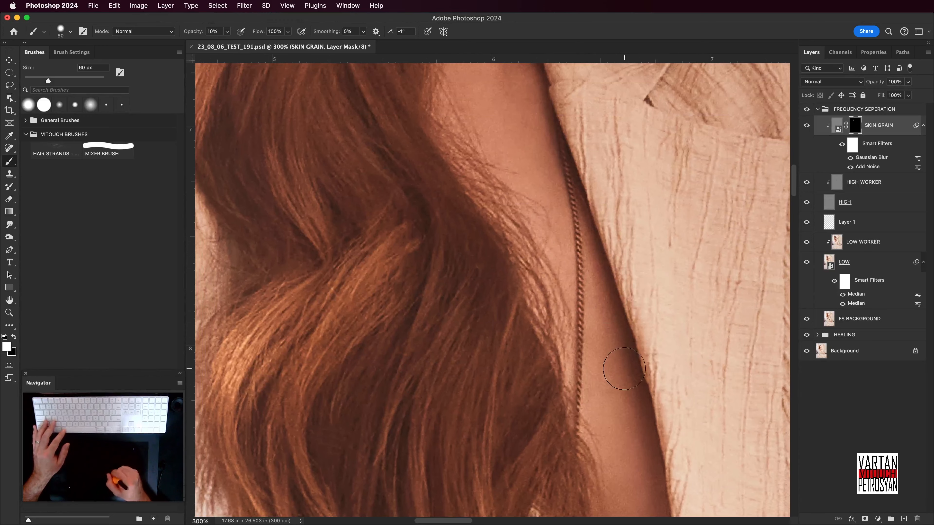
pyautogui.moveTo(630, 360); pyautogui.dragTo(609, 248)
pyautogui.scroll(-11, 609, 248)
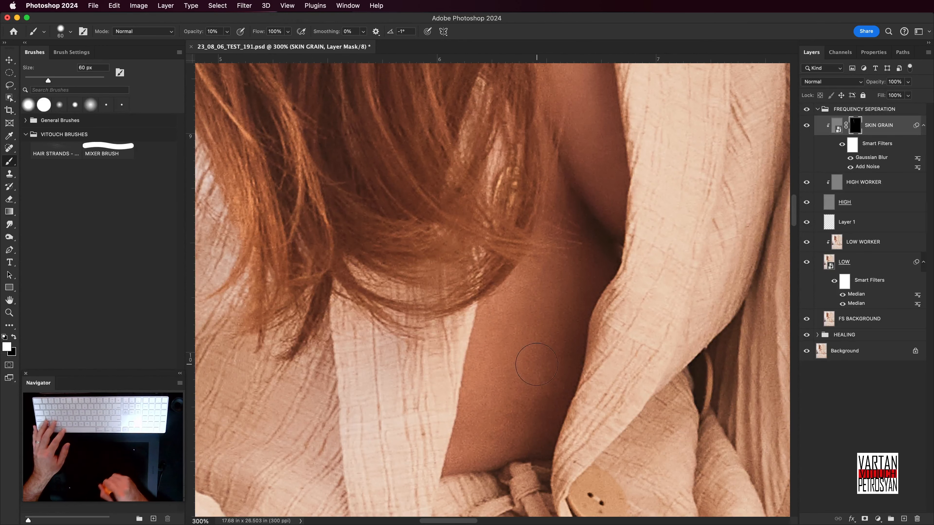
# - Enlarge the brush to 80 px and paint the grain in along the model's forearm below the rolled sleeve
pyautogui.scroll(-15, 554, 410)
pyautogui.hscroll(-6, 554, 411)
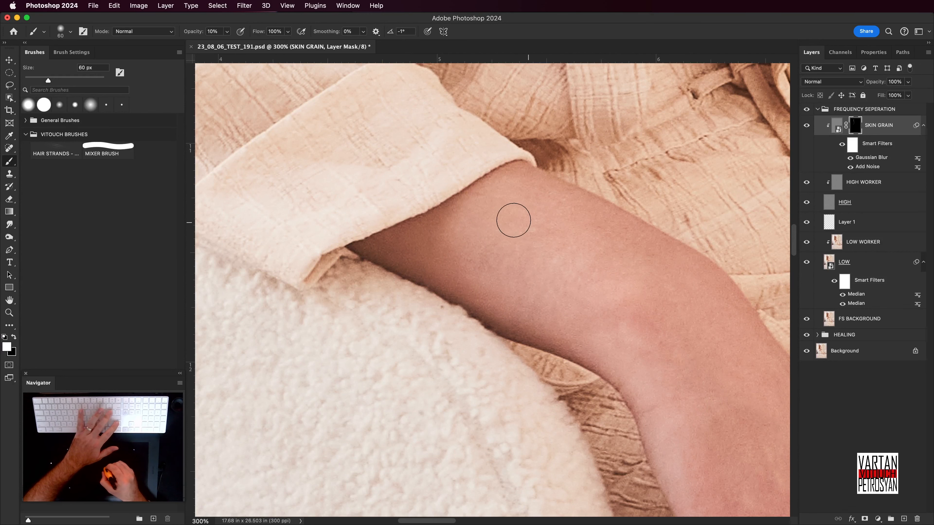
pyautogui.press(']')
pyautogui.press(']')
pyautogui.moveTo(514, 224)
pyautogui.mouseDown()
pyautogui.moveTo(613, 233)
pyautogui.moveTo(666, 259)
pyautogui.moveTo(643, 258)
pyautogui.mouseUp()
pyautogui.moveTo(597, 250)
pyautogui.mouseDown()
pyautogui.moveTo(353, 147)
pyautogui.moveTo(438, 198)
pyautogui.moveTo(621, 345)
pyautogui.mouseUp()
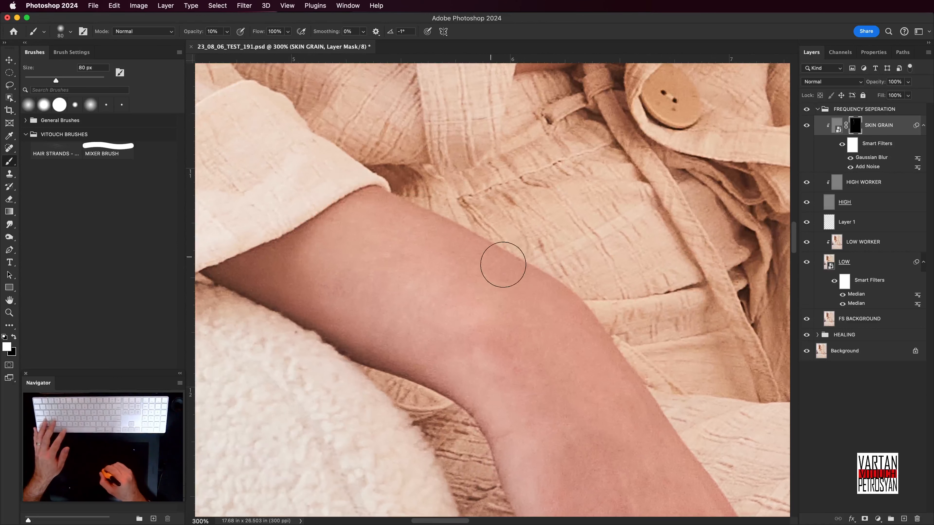
# - Paint the grain in over the model's wrist, the back of the hand and the fingers on the SKIN GRAIN mask
pyautogui.scroll(-3, 589, 342)
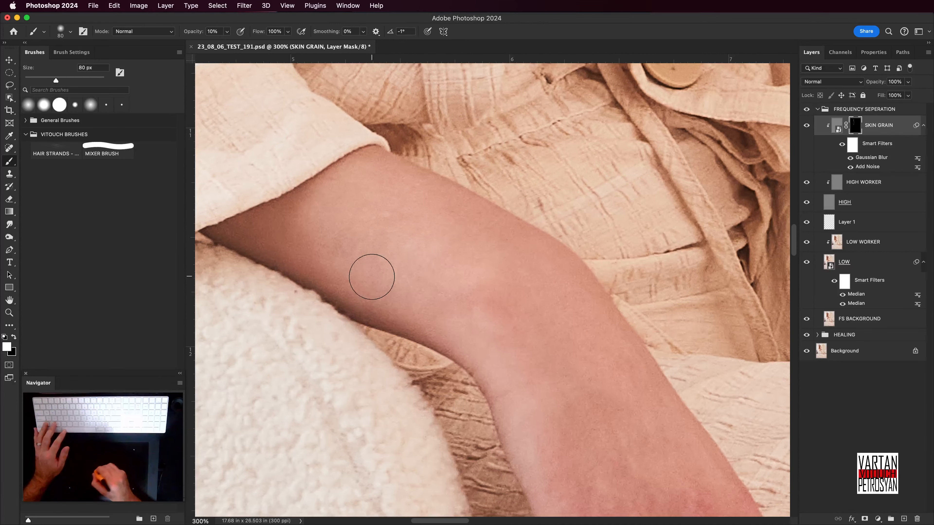
pyautogui.scroll(-10, 588, 424)
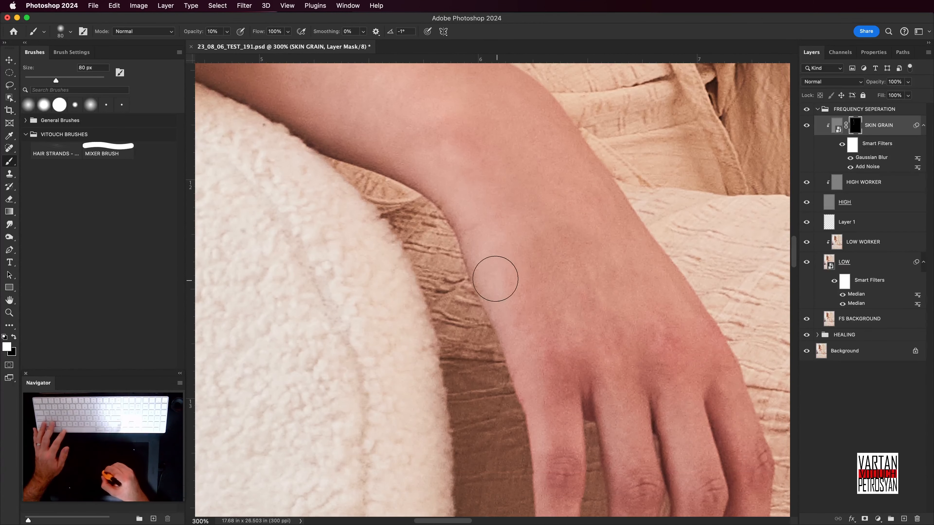
pyautogui.moveTo(610, 371); pyautogui.dragTo(558, 290)
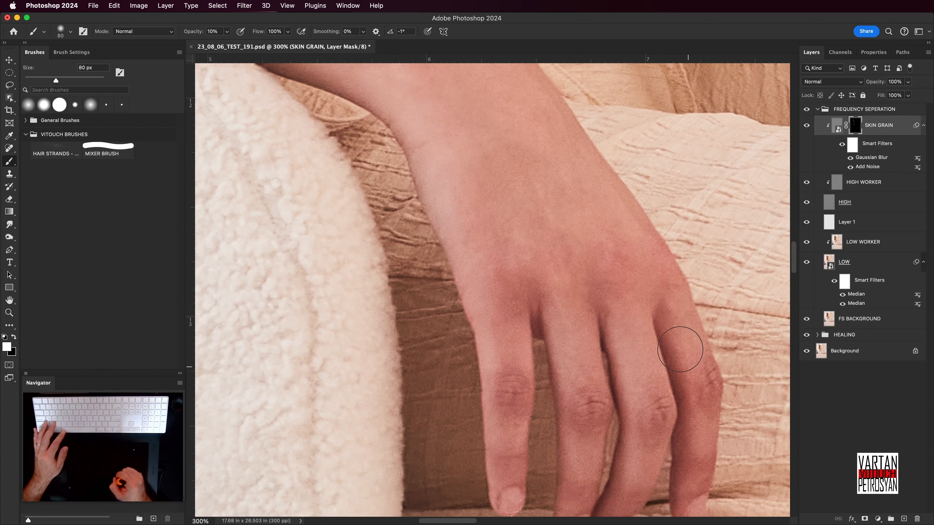
pyautogui.moveTo(633, 334); pyautogui.dragTo(619, 238)
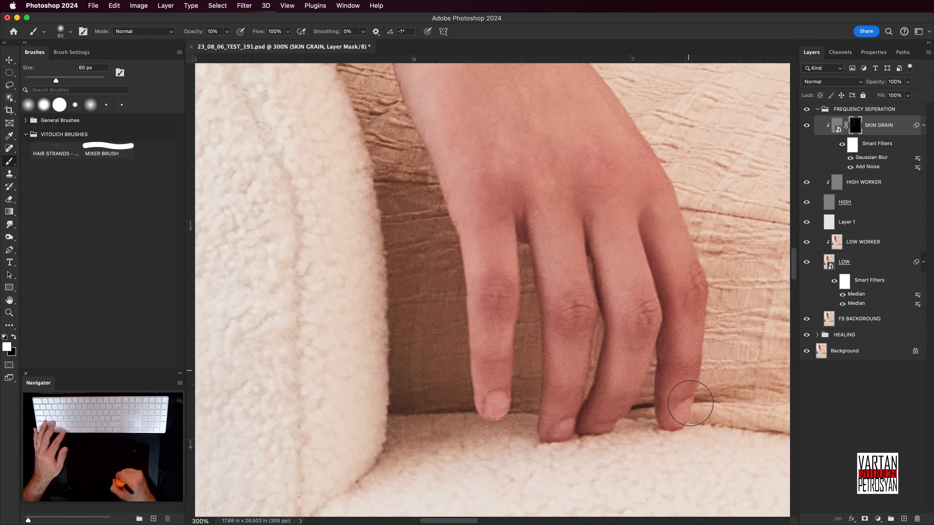
pyautogui.scroll(5, 636, 355)
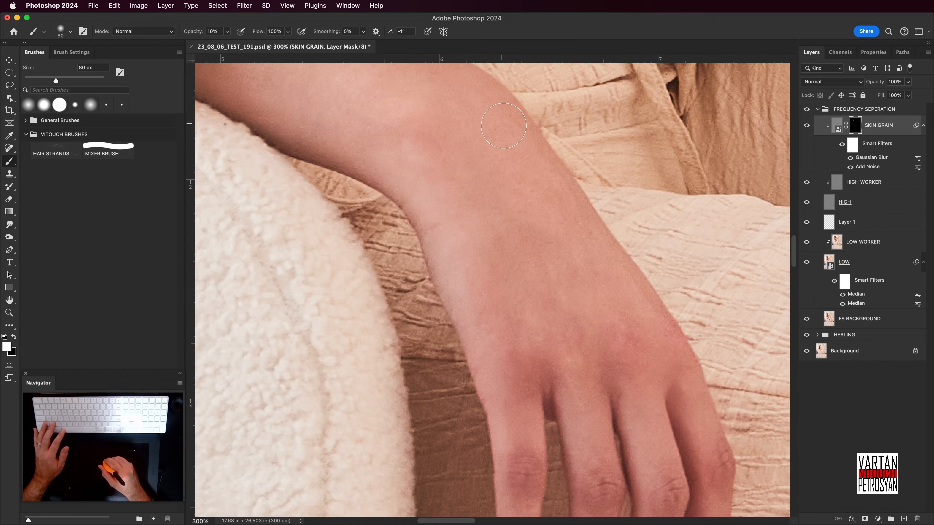
pyautogui.moveTo(627, 302); pyautogui.dragTo(689, 403)
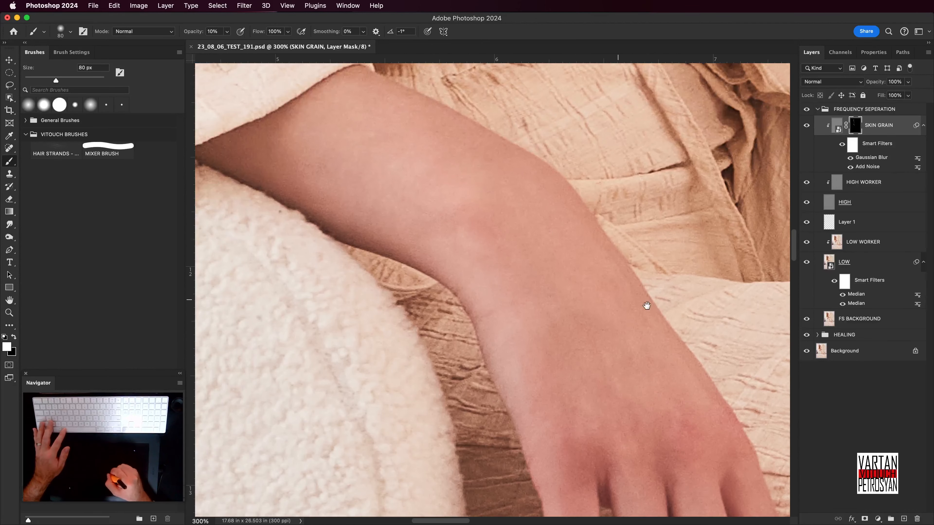
# - Reveal the grain on the bare skin between the draped clothing beside the ribbed column and check the layer's effect
pyautogui.moveTo(626, 302); pyautogui.dragTo(492, 317)
pyautogui.moveTo(650, 327)
pyautogui.mouseDown()
pyautogui.moveTo(461, 290)
pyautogui.moveTo(384, 259)
pyautogui.mouseUp()
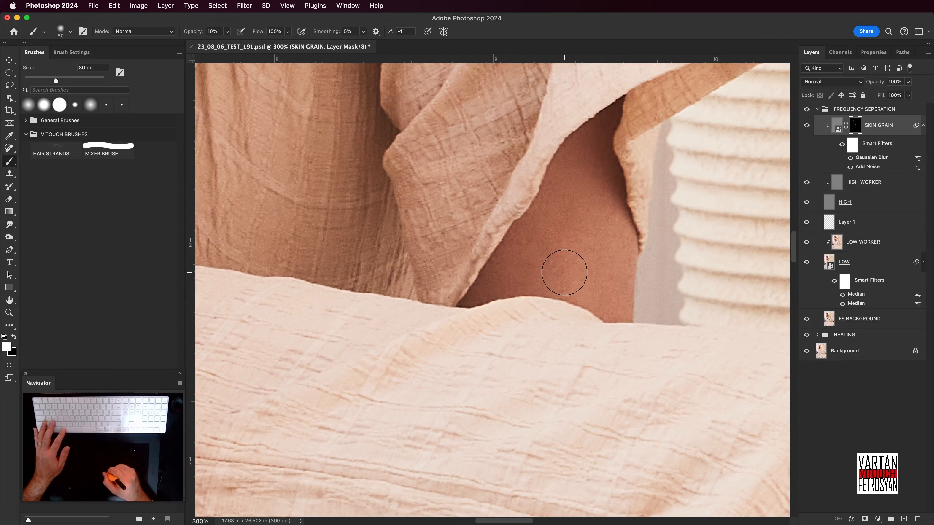
pyautogui.click(807, 125)
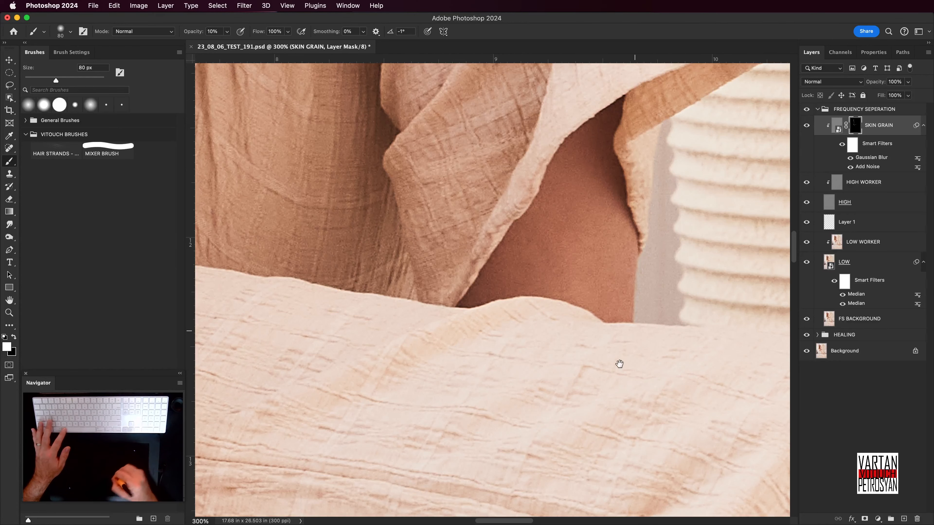
# - Paint the grain in over the model's bare ankle and heel below the trouser hem on the SKIN GRAIN mask
pyautogui.moveTo(620, 365); pyautogui.dragTo(602, 110)
pyautogui.moveTo(616, 336); pyautogui.dragTo(537, 92)
pyautogui.moveTo(662, 412); pyautogui.dragTo(371, 109)
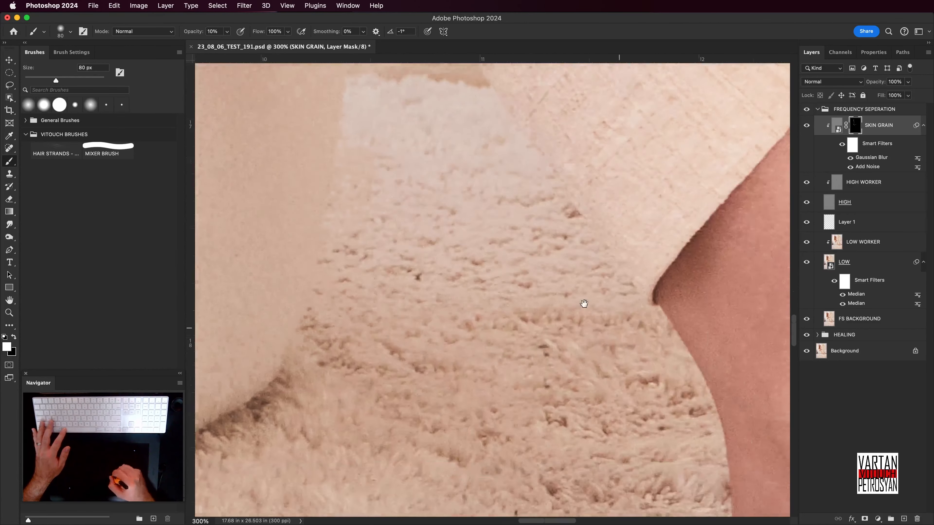
pyautogui.moveTo(640, 335); pyautogui.dragTo(390, 173)
pyautogui.moveTo(644, 283); pyautogui.dragTo(600, 407)
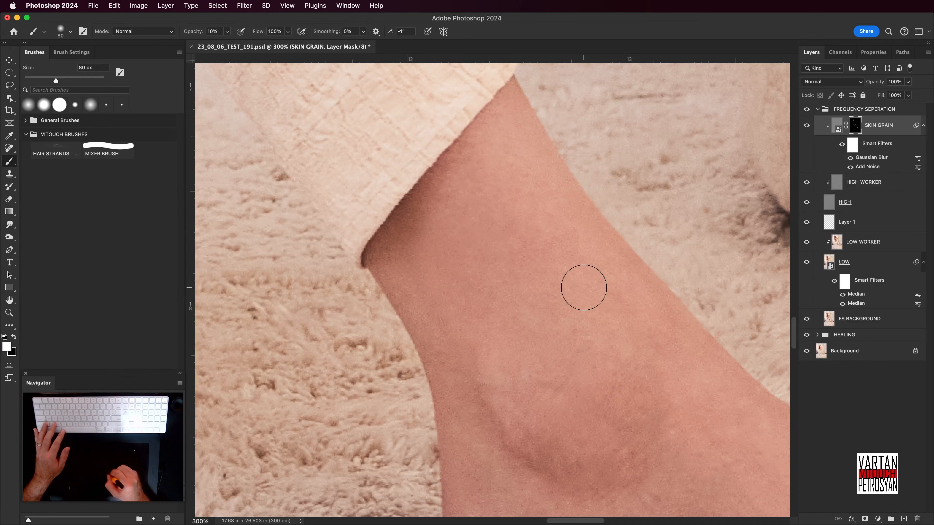
pyautogui.scroll(-5, 675, 348)
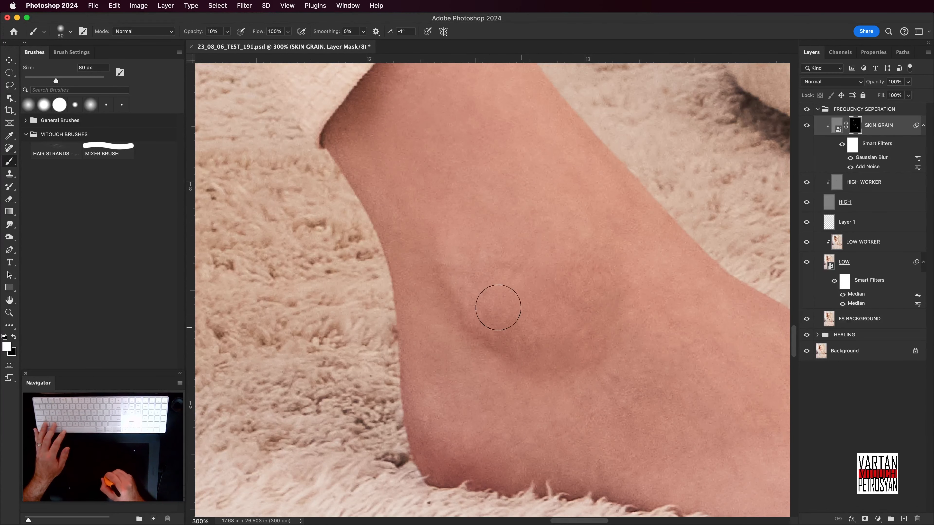
pyautogui.hscroll(4, 515, 274)
pyautogui.scroll(-2, 514, 274)
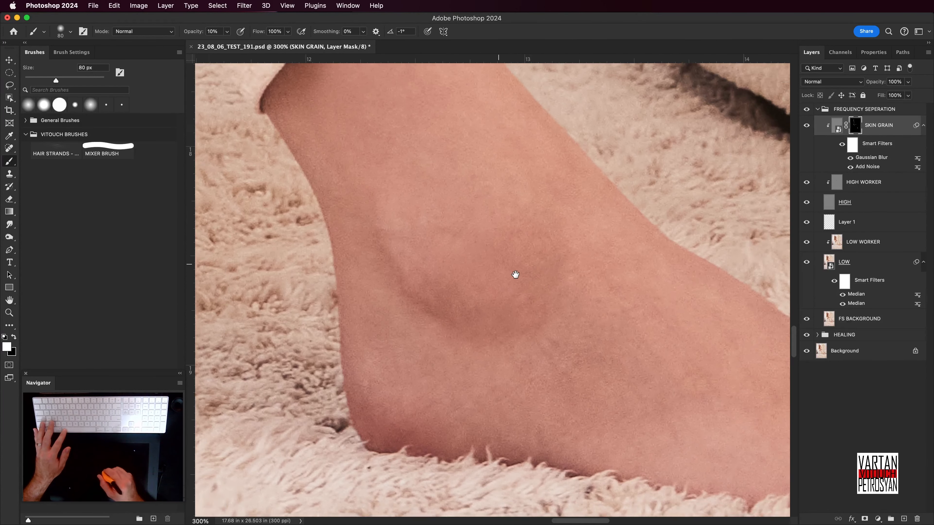
pyautogui.hscroll(2, 519, 389)
pyautogui.scroll(-2, 519, 389)
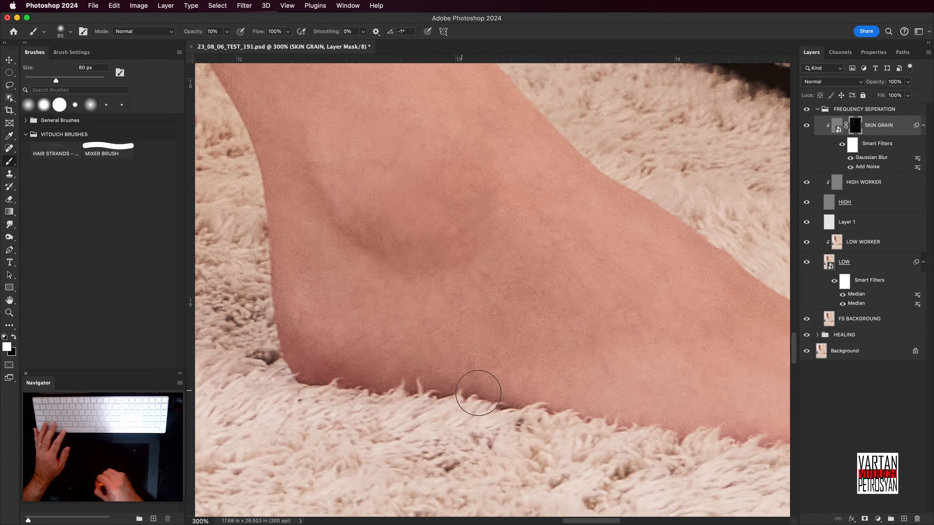
# - Reveal the grain along the top of the model's foot and the toes, then review it back up to the trouser hem
pyautogui.hscroll(7, 544, 309)
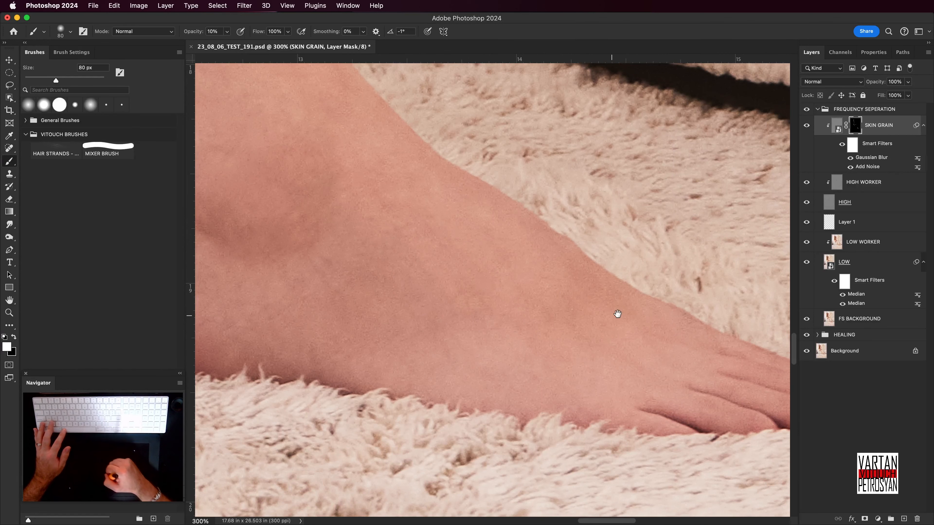
pyautogui.hscroll(4, 617, 315)
pyautogui.scroll(-2, 617, 315)
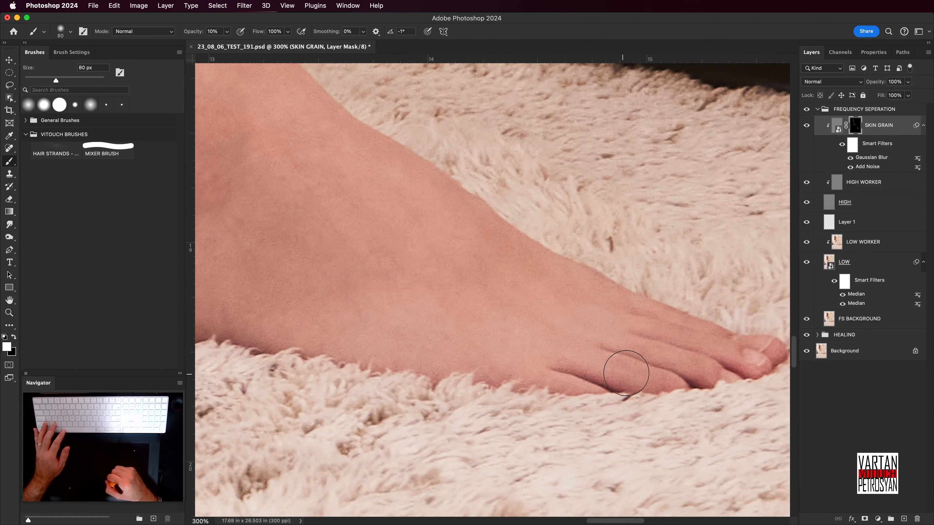
pyautogui.hscroll(-12, 542, 296)
pyautogui.scroll(10, 542, 296)
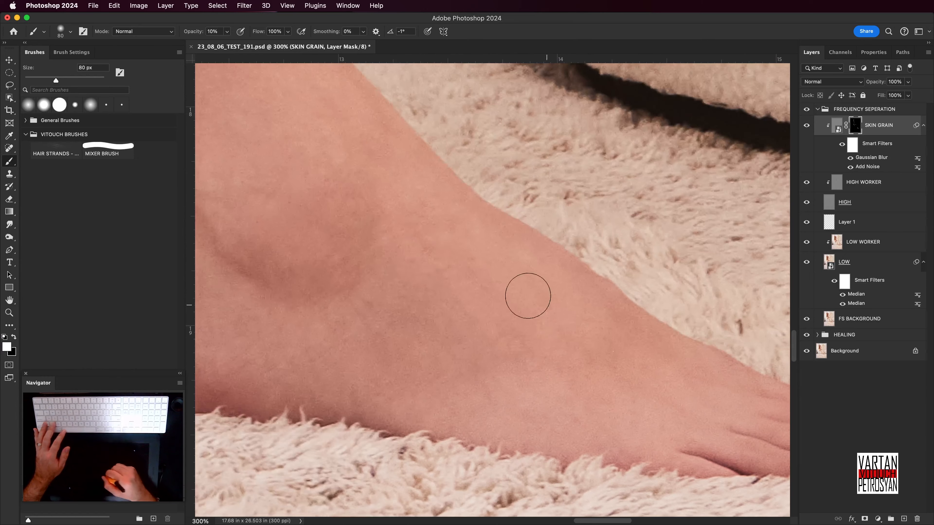
pyautogui.hscroll(-3, 501, 296)
pyautogui.scroll(4, 501, 296)
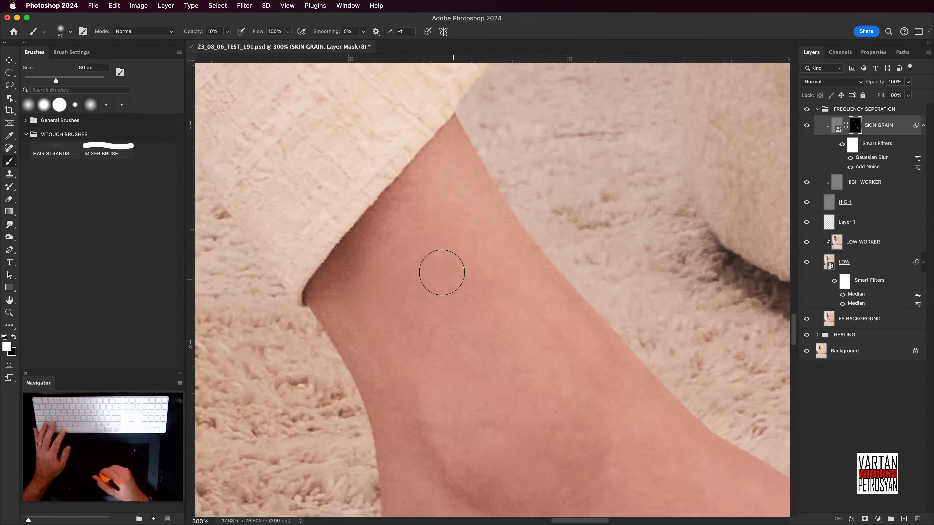
pyautogui.scroll(14, 387, 336)
pyautogui.hscroll(-7, 388, 336)
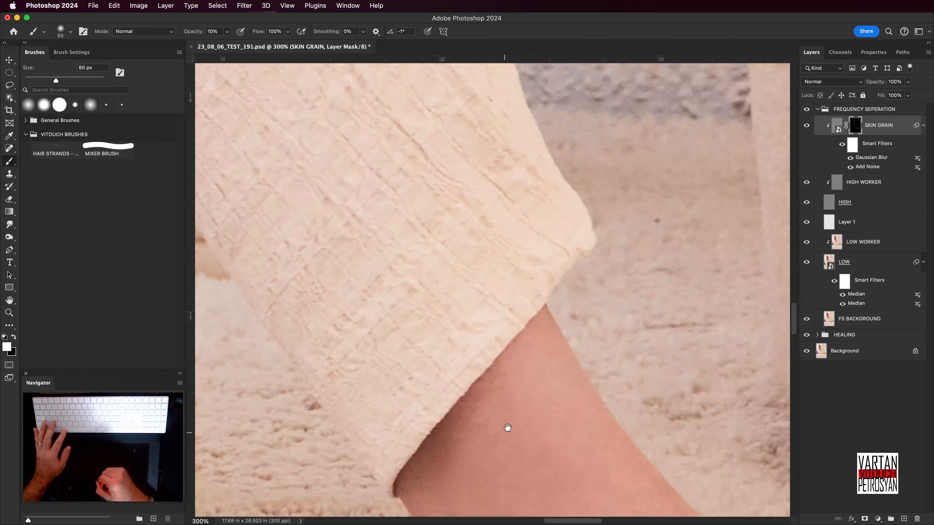
# - Compare the whole retouched image with the original Background layer by toggling all other layers' visibility
pyautogui.press('super+0')
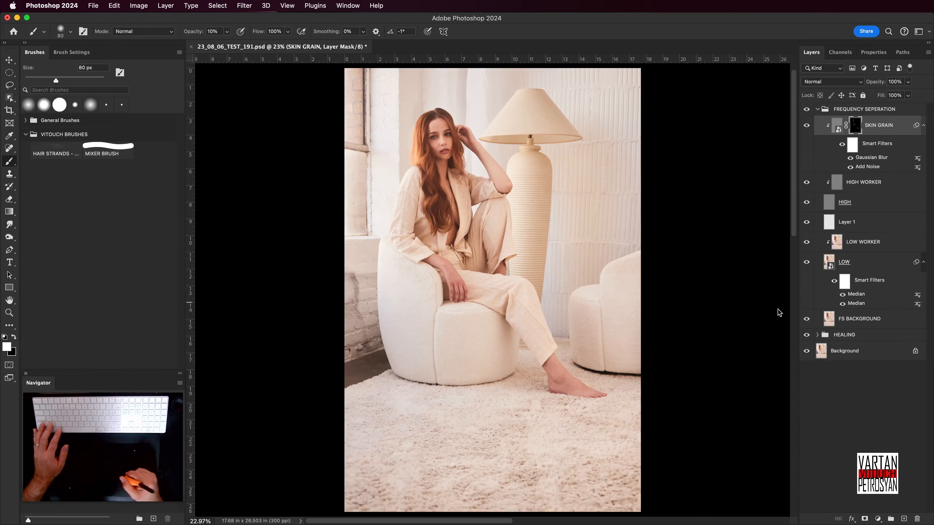
pyautogui.keyDown('alt'); pyautogui.click(806, 351); pyautogui.keyUp('alt')
pyautogui.keyDown('alt'); pyautogui.click(806, 351); pyautogui.keyUp('alt')
pyautogui.keyDown('alt'); pyautogui.click(806, 352); pyautogui.keyUp('alt')
pyautogui.keyDown('alt'); pyautogui.click(806, 352); pyautogui.keyUp('alt')
pyautogui.keyDown('alt'); pyautogui.click(808, 350); pyautogui.keyUp('alt')
pyautogui.keyDown('alt'); pyautogui.click(809, 351); pyautogui.keyUp('alt')
pyautogui.keyDown('alt'); pyautogui.click(808, 352); pyautogui.keyUp('alt')
pyautogui.keyDown('alt'); pyautogui.click(808, 353); pyautogui.keyUp('alt')
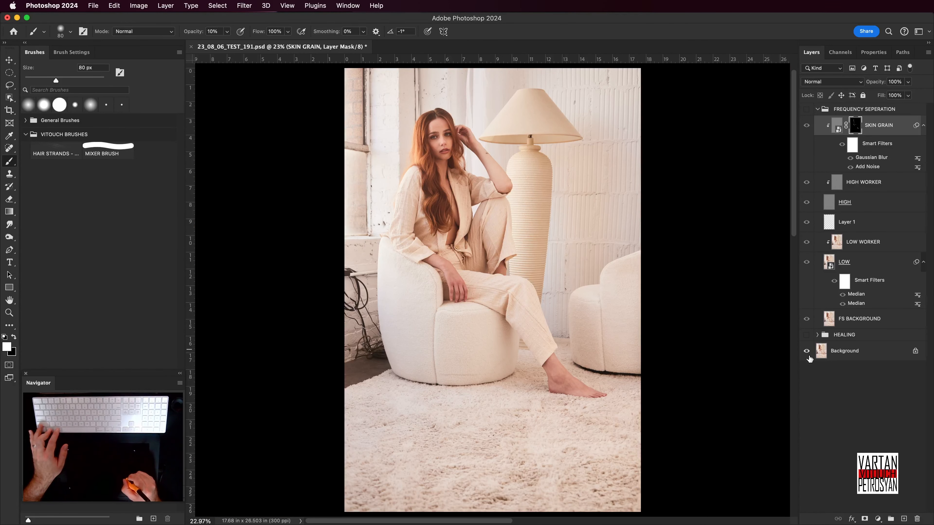
pyautogui.keyDown('alt'); pyautogui.click(809, 356); pyautogui.keyUp('alt')
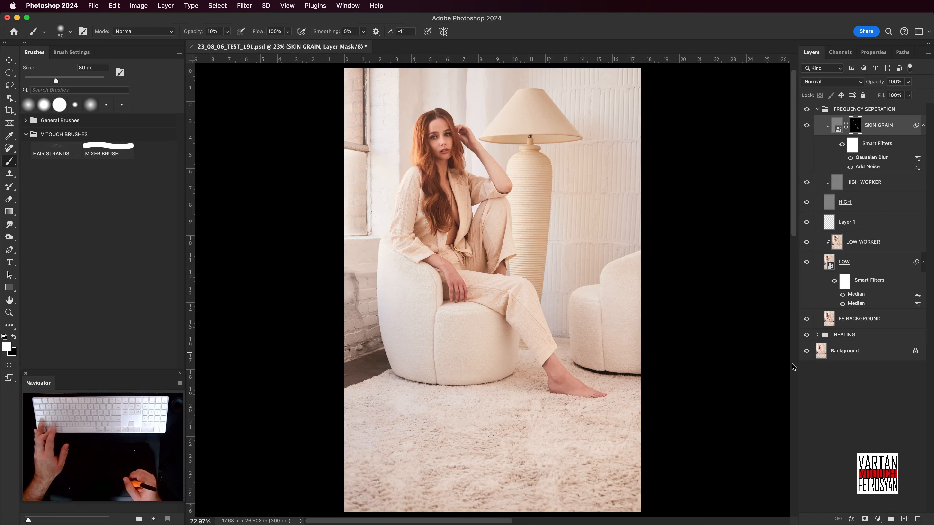
pyautogui.keyDown('alt'); pyautogui.click(806, 354); pyautogui.keyUp('alt')
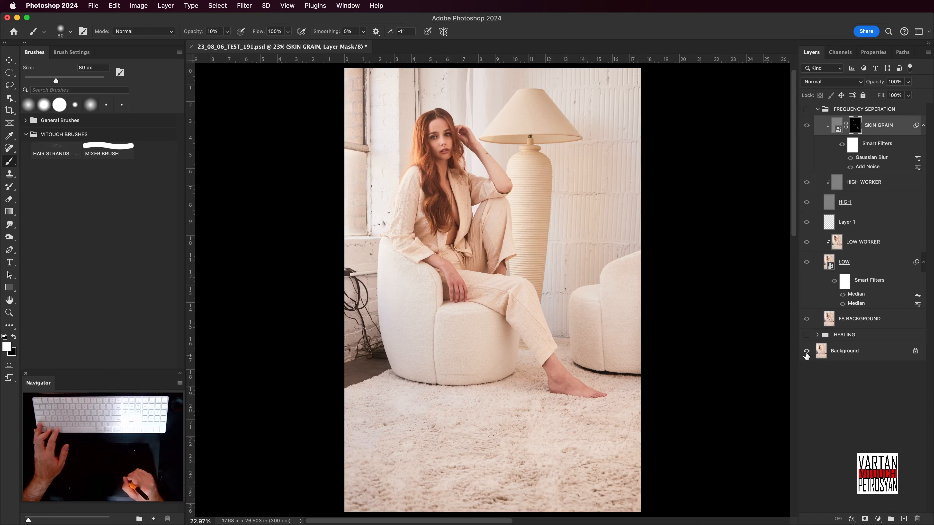
pyautogui.keyDown('alt'); pyautogui.click(806, 354); pyautogui.keyUp('alt')
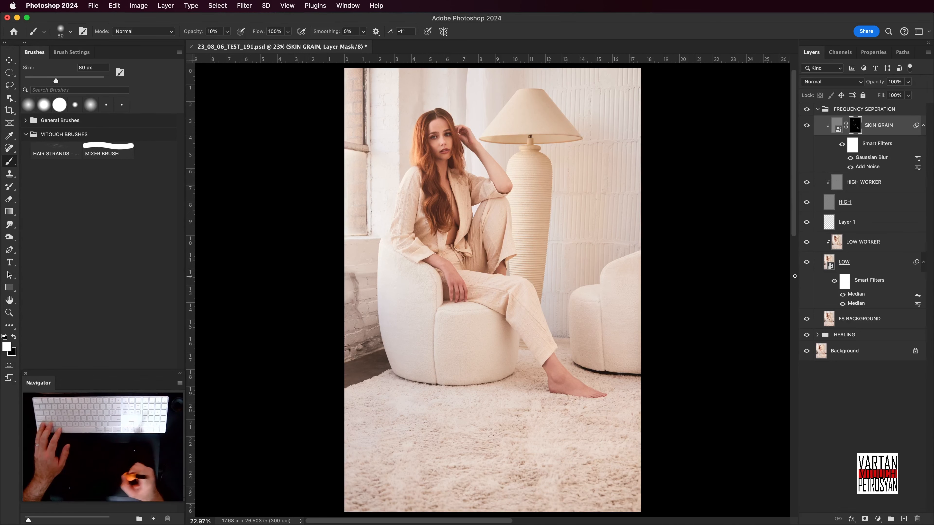
# - Examine the retouched skin and clothing up close from the legs to the face, and return to the whole image
pyautogui.press('super+equal')
pyautogui.press('super+equal')
pyautogui.press('super+equal')
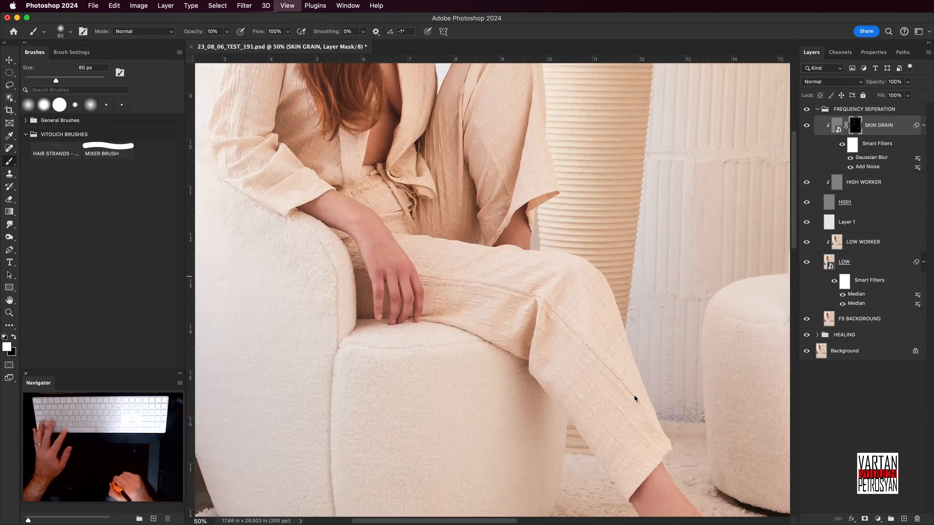
pyautogui.moveTo(631, 399); pyautogui.dragTo(638, 440)
pyautogui.moveTo(576, 334); pyautogui.dragTo(614, 419)
pyautogui.moveTo(545, 271); pyautogui.dragTo(581, 356)
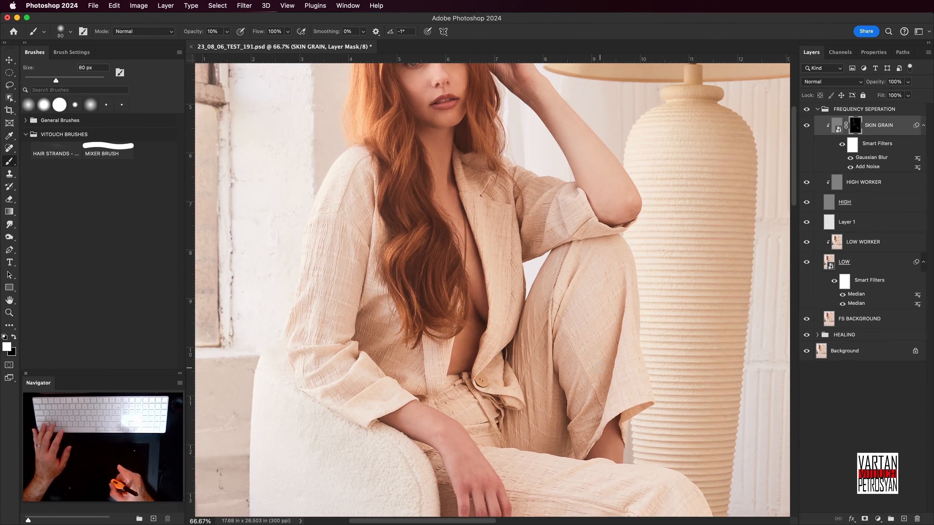
pyautogui.moveTo(604, 345)
pyautogui.mouseDown()
pyautogui.moveTo(606, 400)
pyautogui.moveTo(609, 331)
pyautogui.mouseUp()
pyautogui.press('super+0')
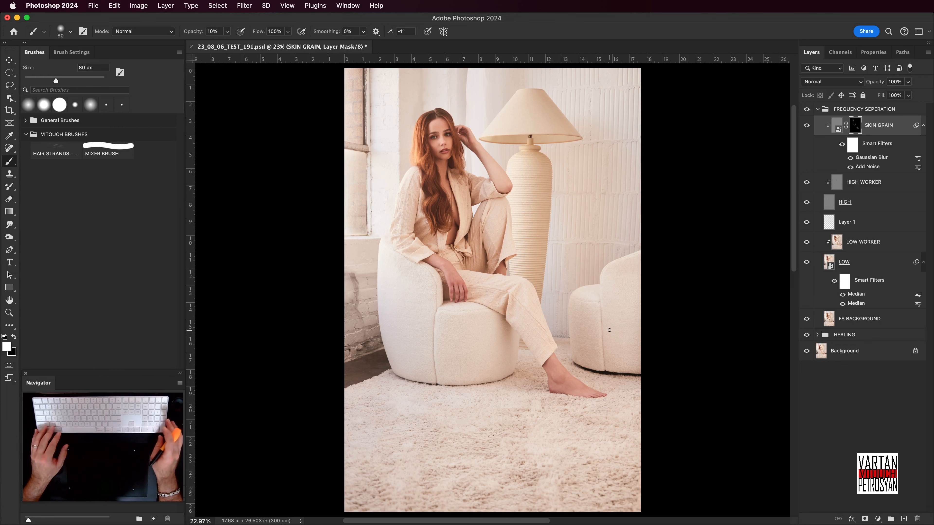
# - Hide the HIGH layer and make Layer 1 active to work on the jacket's tones at 50% view
pyautogui.press('super+plus')
pyautogui.press('super+plus')
pyautogui.press('super+plus')
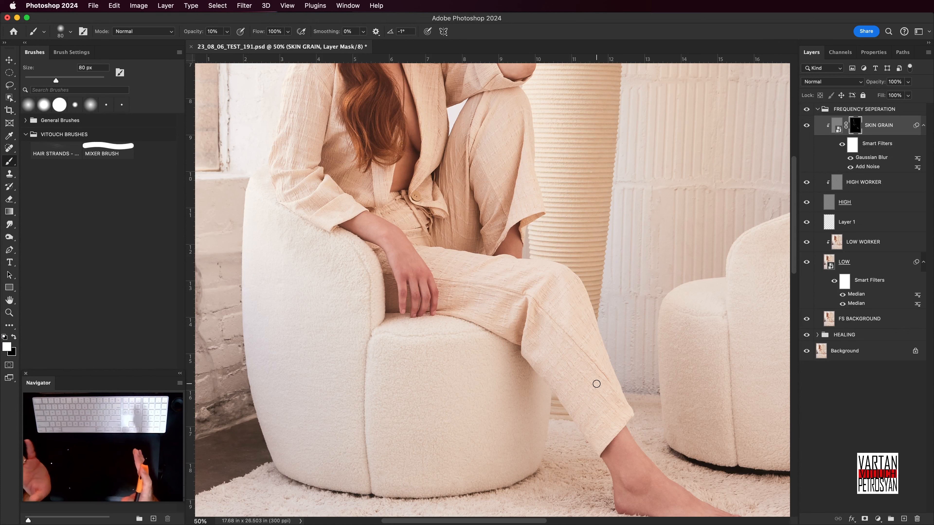
pyautogui.moveTo(561, 337); pyautogui.dragTo(578, 402)
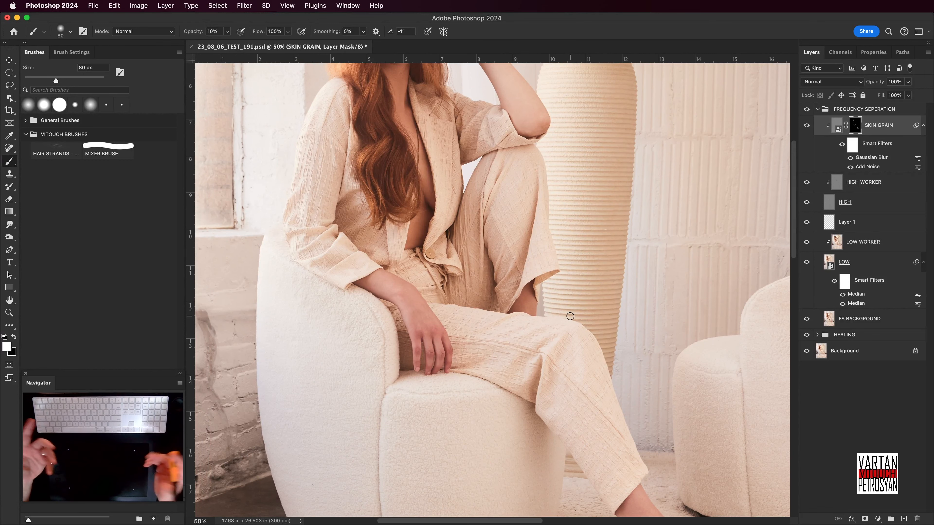
pyautogui.moveTo(521, 365); pyautogui.dragTo(539, 409)
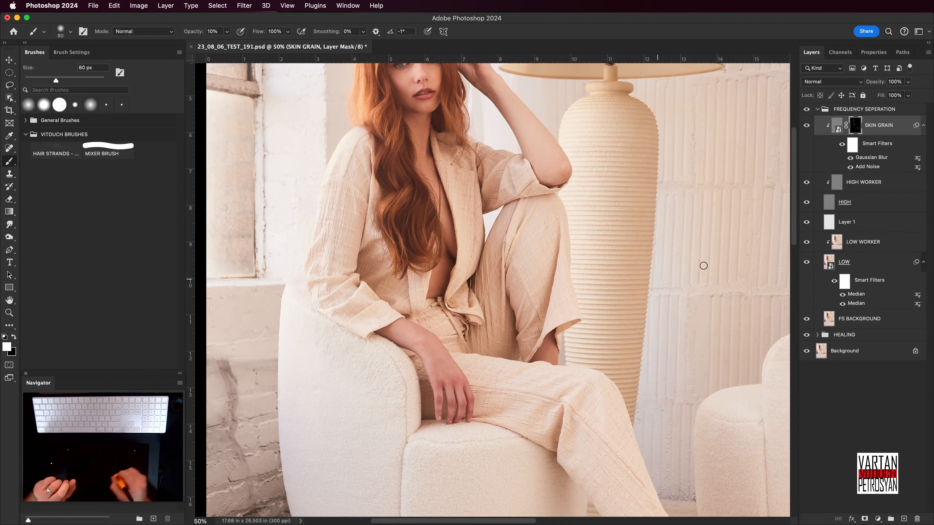
pyautogui.click(807, 202)
pyautogui.click(850, 225)
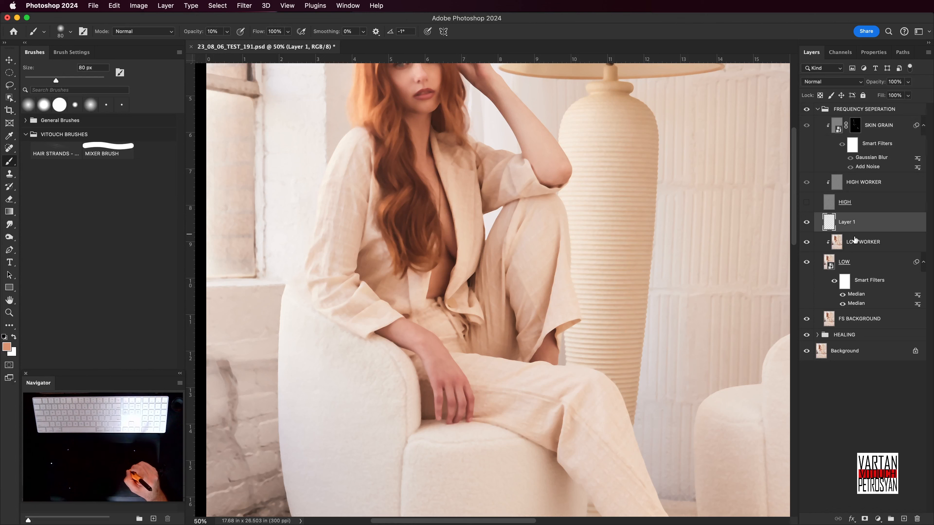
pyautogui.click(806, 202)
pyautogui.click(807, 203)
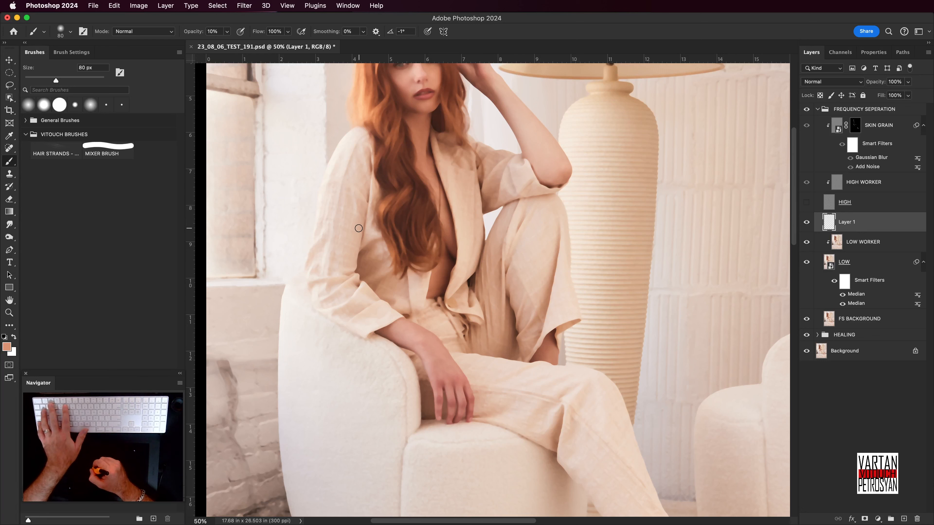
# - Set the brush flow to 50%, sample the jacket sleeve's colour and reduce the brush to 35 px
pyautogui.hotkey('shift', '5')
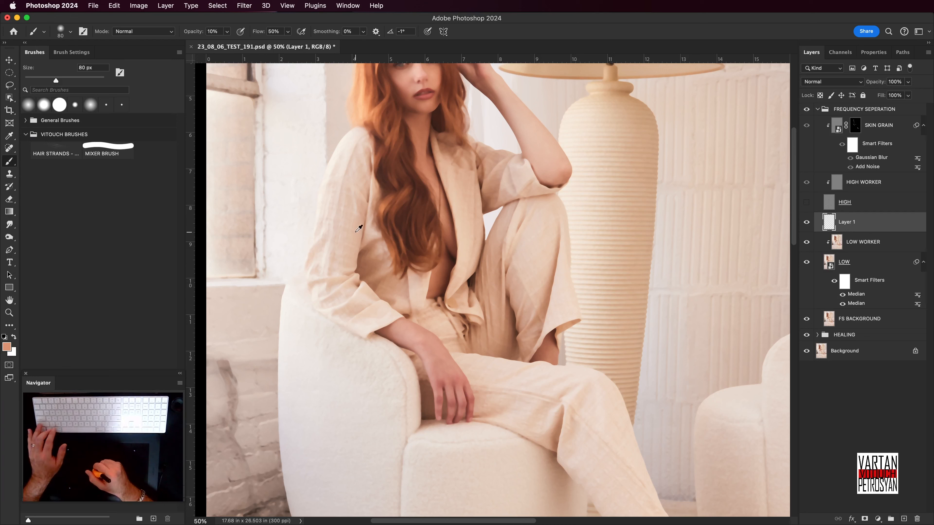
pyautogui.keyDown('alt'); pyautogui.click(360, 197); pyautogui.keyUp('alt')
pyautogui.press('[')
pyautogui.press('[')
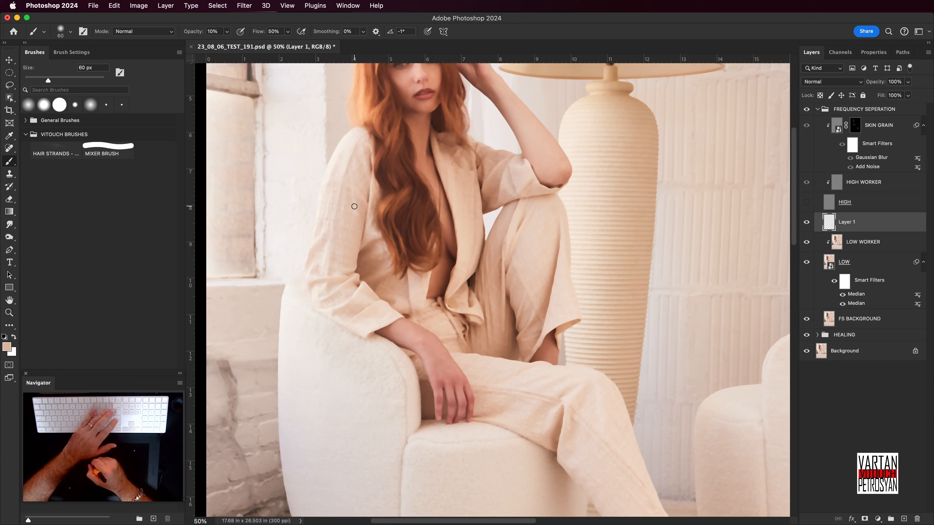
pyautogui.press('[')
pyautogui.press('[')
pyautogui.press('[')
# - Paint sampled fabric tones over the folds on the jacket's upper sleeve on Layer 1
pyautogui.keyDown('alt'); pyautogui.click(357, 199); pyautogui.keyUp('alt')
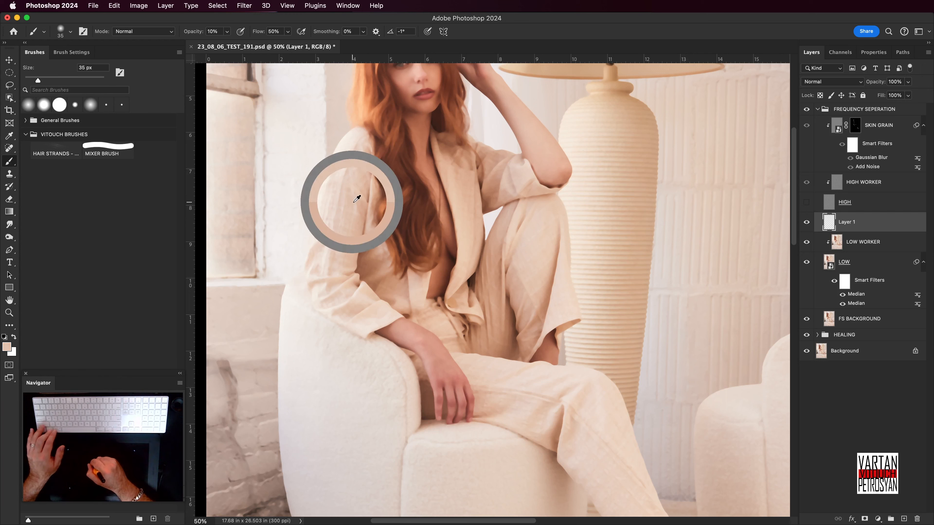
pyautogui.keyDown('alt'); pyautogui.click(357, 199); pyautogui.keyUp('alt')
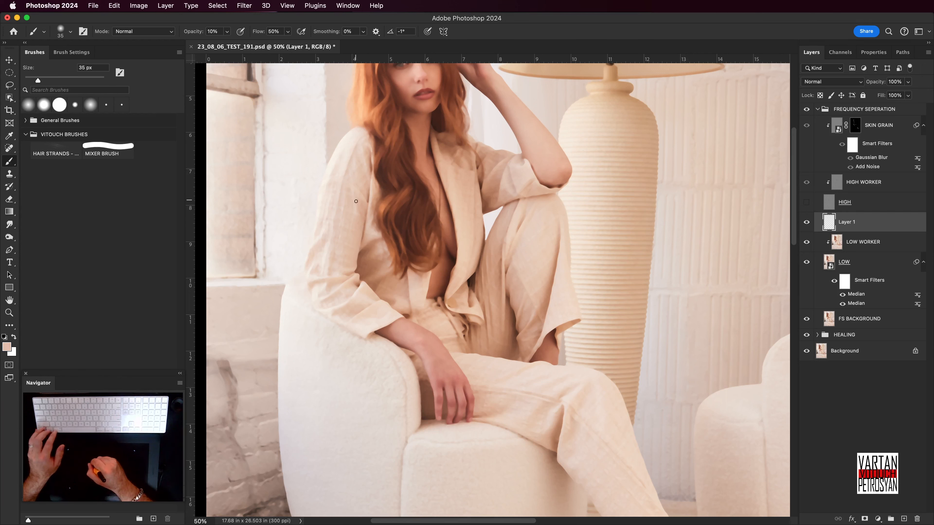
pyautogui.keyDown('alt'); pyautogui.click(357, 201); pyautogui.keyUp('alt')
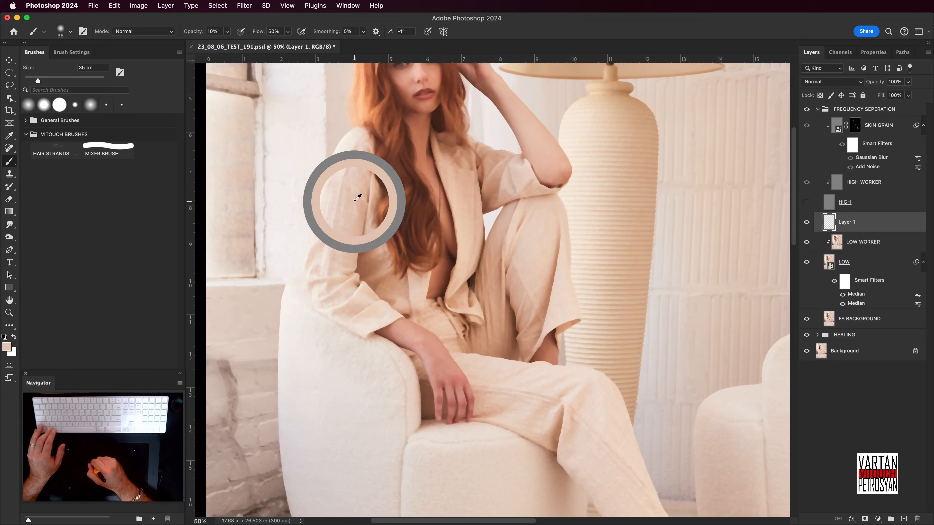
pyautogui.keyDown('alt'); pyautogui.click(349, 189); pyautogui.keyUp('alt')
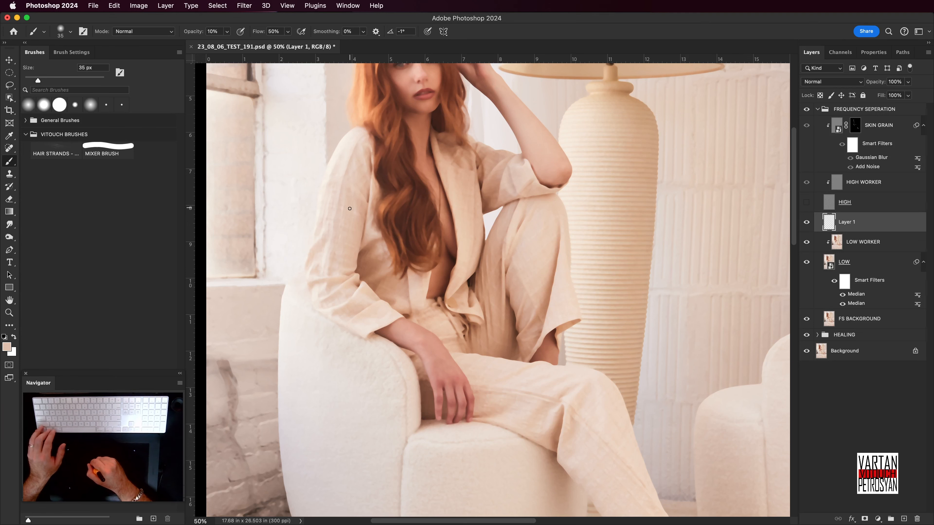
pyautogui.moveTo(361, 191); pyautogui.dragTo(363, 215)
pyautogui.keyDown('alt'); pyautogui.click(363, 216); pyautogui.keyUp('alt')
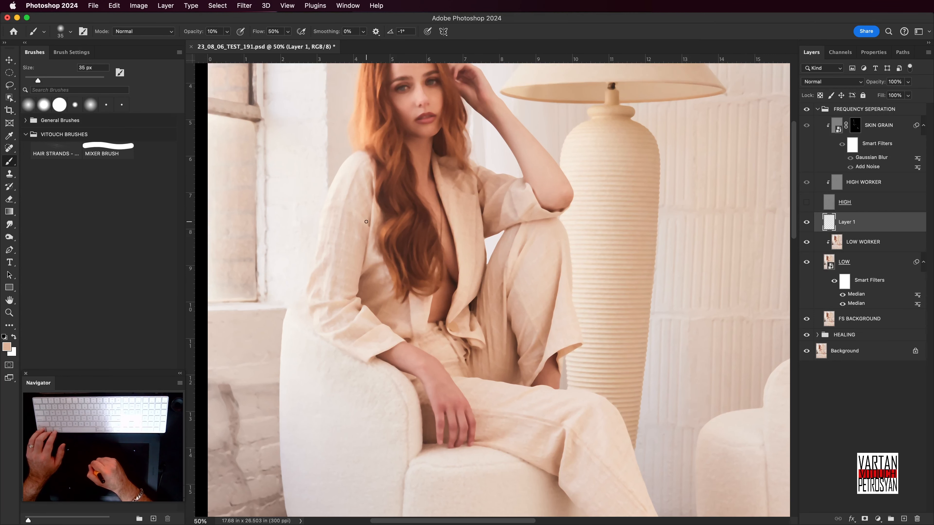
pyautogui.keyDown('alt'); pyautogui.click(365, 223); pyautogui.keyUp('alt')
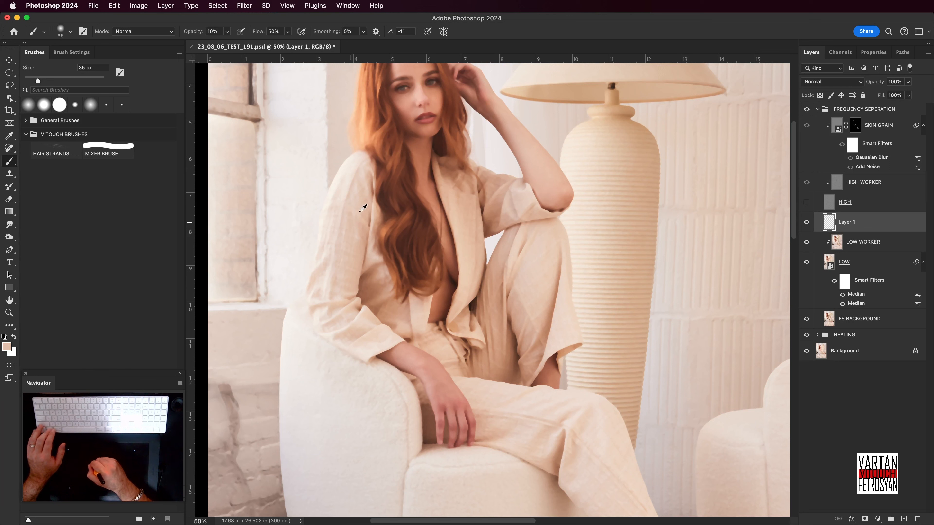
pyautogui.keyDown('alt'); pyautogui.click(368, 211); pyautogui.keyUp('alt')
pyautogui.keyDown('alt'); pyautogui.click(365, 235); pyautogui.keyUp('alt')
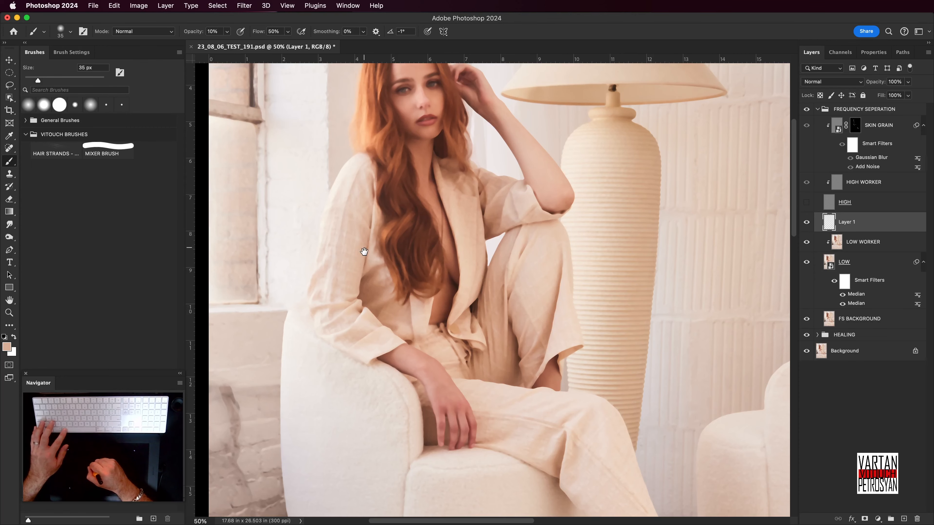
# - Even out the fold tones midway down the jacket's upper sleeve by painting with repeatedly sampled fabric colours on Layer 1
pyautogui.scroll(2, 363, 246)
pyautogui.keyDown('alt'); pyautogui.click(362, 248); pyautogui.keyUp('alt')
pyautogui.keyDown('alt'); pyautogui.click(365, 229); pyautogui.keyUp('alt')
pyautogui.keyDown('alt'); pyautogui.click(376, 237); pyautogui.keyUp('alt')
pyautogui.keyDown('alt'); pyautogui.click(374, 248); pyautogui.keyUp('alt')
pyautogui.keyDown('alt'); pyautogui.click(369, 263); pyautogui.keyUp('alt')
pyautogui.keyDown('alt'); pyautogui.click(364, 256); pyautogui.keyUp('alt')
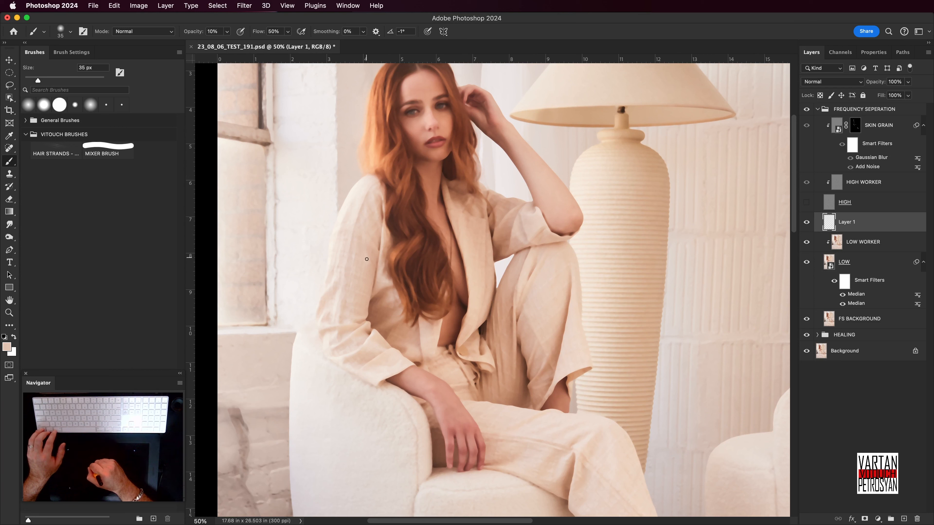
pyautogui.keyDown('alt'); pyautogui.click(361, 256); pyautogui.keyUp('alt')
pyautogui.keyDown('alt'); pyautogui.click(359, 235); pyautogui.keyUp('alt')
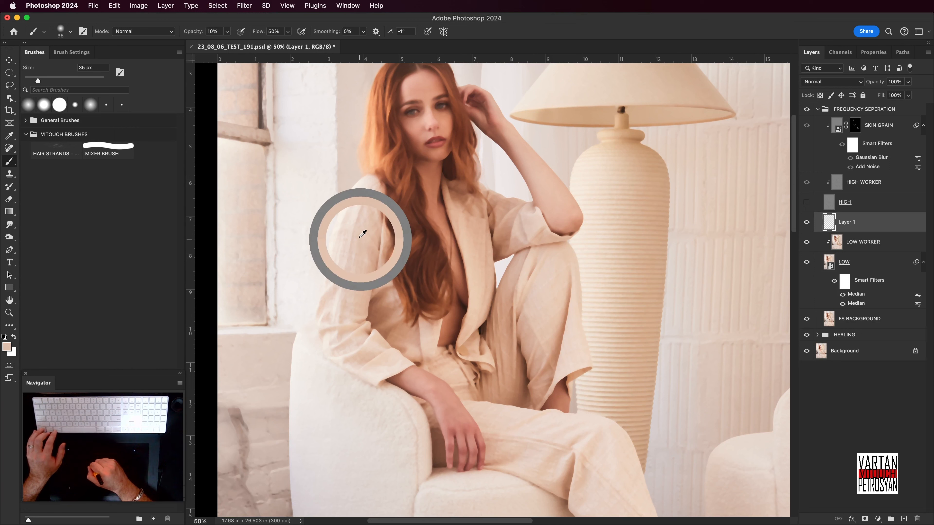
pyautogui.keyDown('alt'); pyautogui.click(371, 256); pyautogui.keyUp('alt')
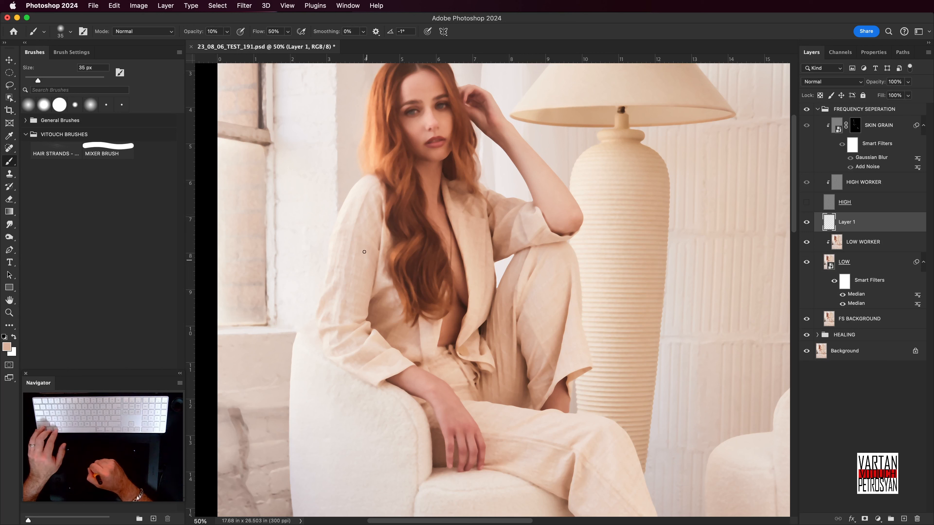
# - Compare the jacket sleeve before and after the tone painting by toggling Layer 1's visibility, leaving the layer shown
pyautogui.click(807, 223)
pyautogui.click(807, 222)
pyautogui.click(807, 222)
pyautogui.click(807, 224)
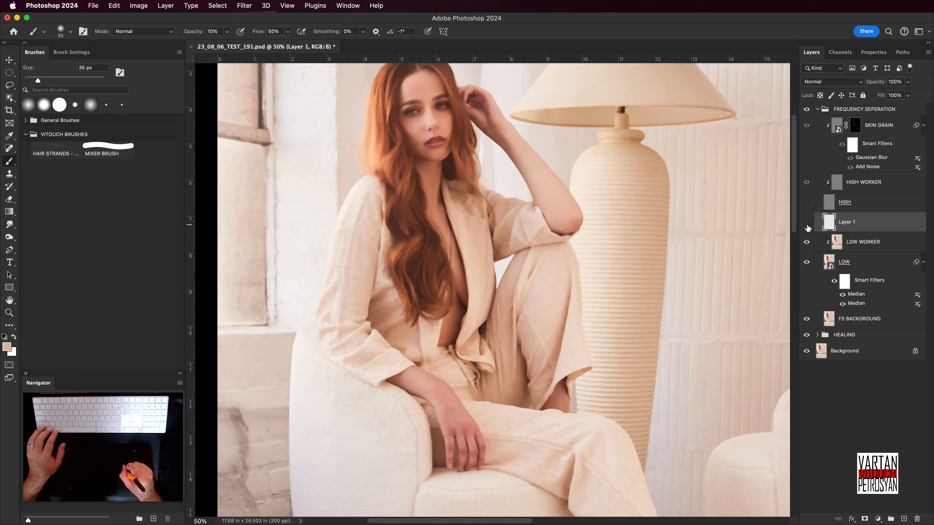
pyautogui.click(807, 224)
pyautogui.click(808, 225)
pyautogui.click(807, 224)
pyautogui.click(807, 223)
pyautogui.click(808, 225)
pyautogui.click(808, 225)
pyautogui.click(808, 224)
pyautogui.click(808, 225)
pyautogui.click(808, 223)
pyautogui.click(807, 222)
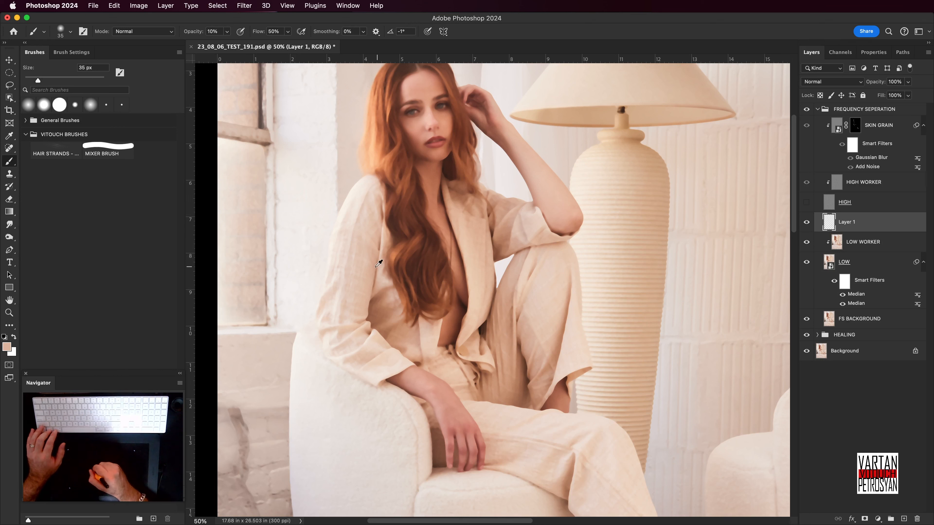
# - Paint sampled fabric tones over the uneven patches of the sleeve just below the shoulder on Layer 1
pyautogui.click(365, 262)
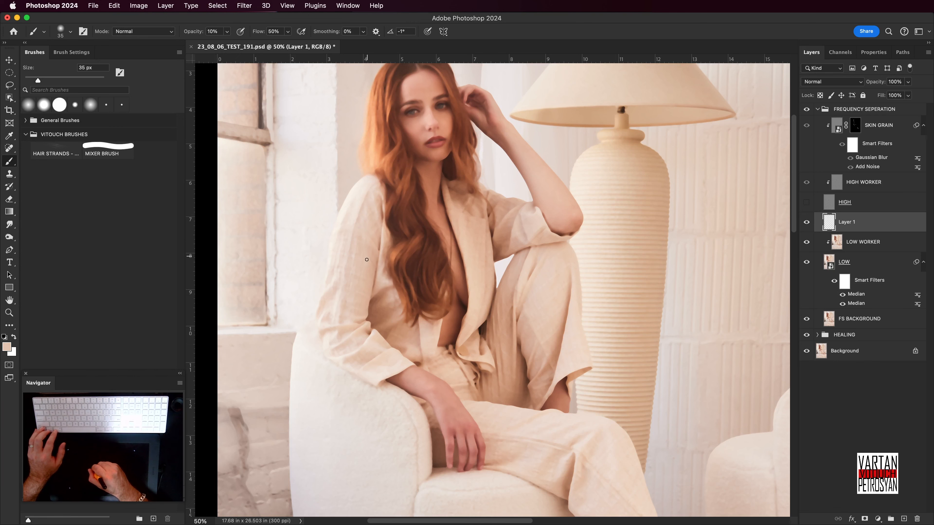
pyautogui.scroll(3, 367, 277)
pyautogui.hscroll(-1, 367, 277)
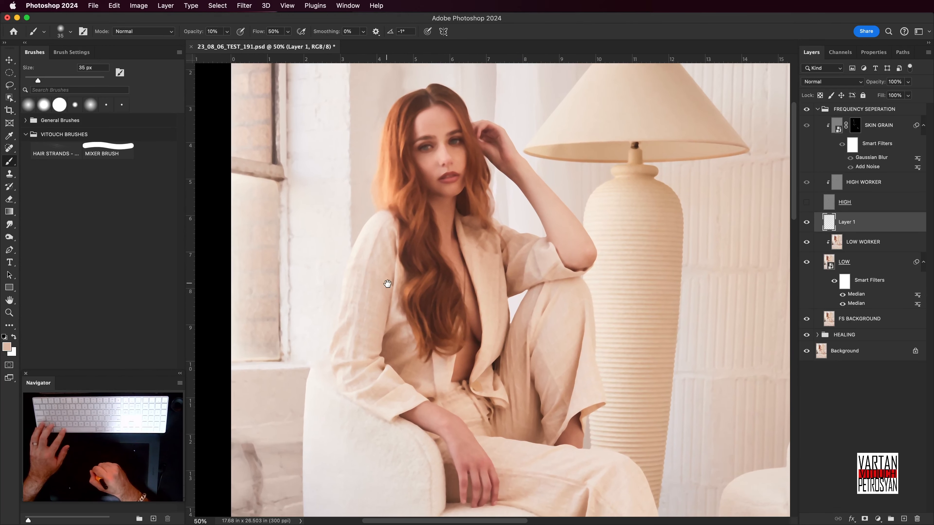
pyautogui.keyDown('alt'); pyautogui.click(382, 246); pyautogui.keyUp('alt')
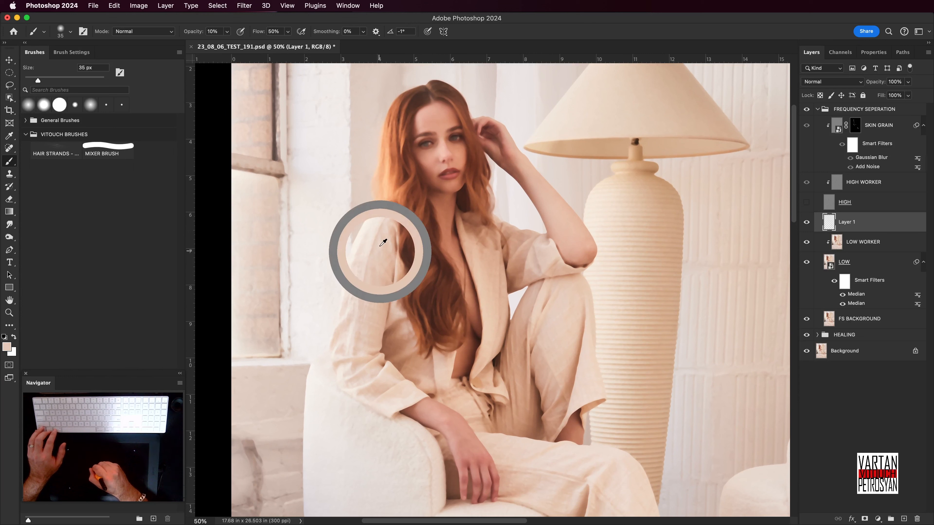
pyautogui.moveTo(377, 261); pyautogui.dragTo(387, 228)
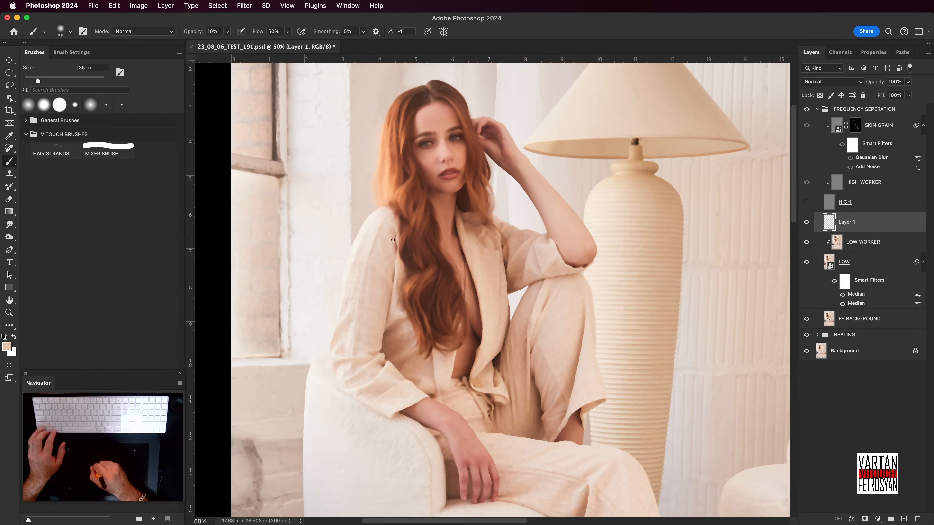
# - Smooth the fold shadows on the sleeve just above the elbow with fabric colours sampled beside them
pyautogui.moveTo(383, 283); pyautogui.dragTo(401, 231)
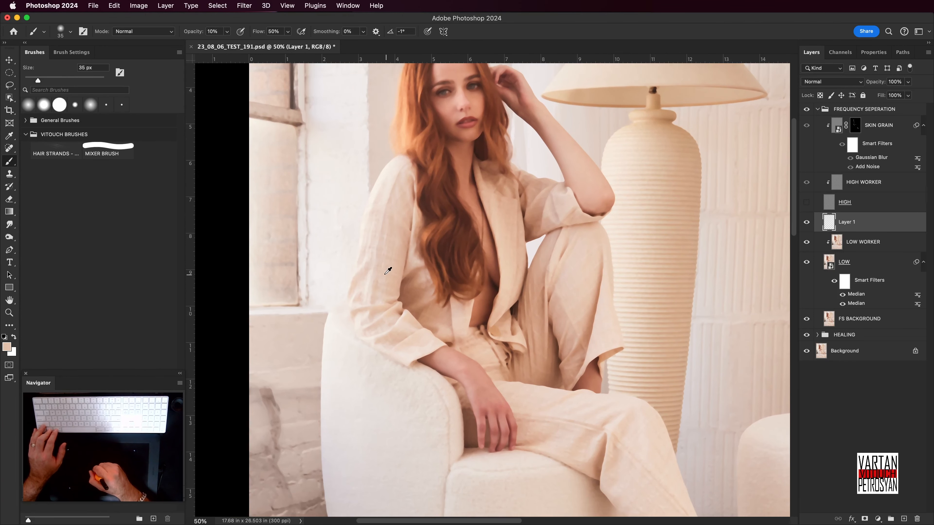
pyautogui.keyDown('alt'); pyautogui.click(381, 281); pyautogui.keyUp('alt')
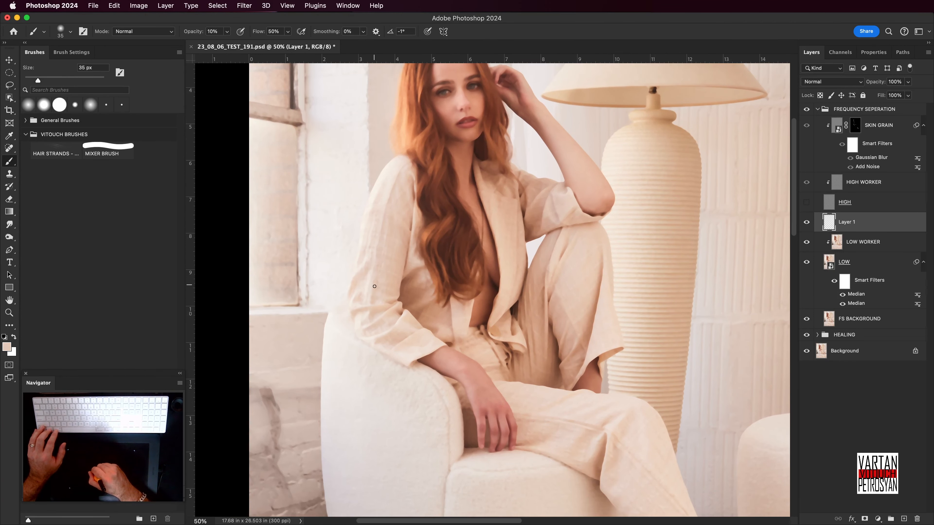
pyautogui.moveTo(375, 290); pyautogui.dragTo(373, 282)
pyautogui.keyDown('alt'); pyautogui.click(383, 277); pyautogui.keyUp('alt')
pyautogui.keyDown('alt'); pyautogui.click(379, 283); pyautogui.keyUp('alt')
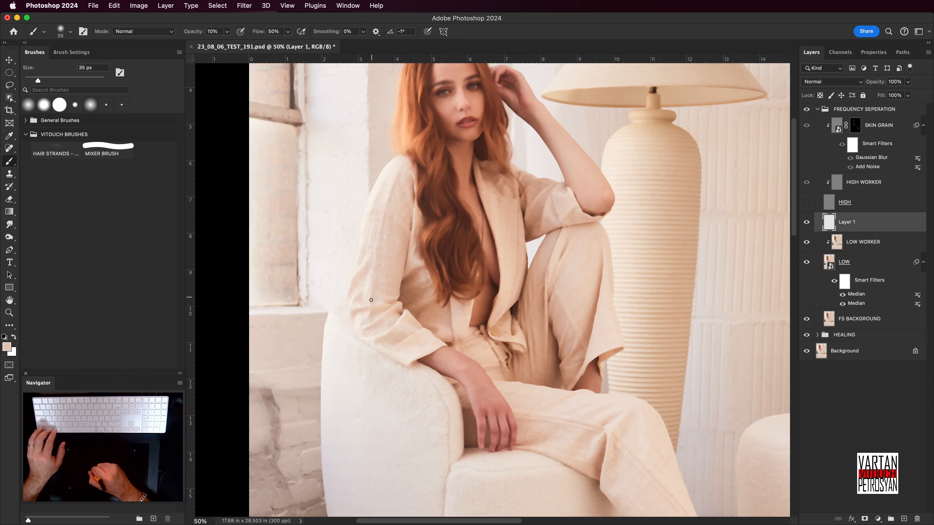
pyautogui.keyDown('alt'); pyautogui.click(383, 286); pyautogui.keyUp('alt')
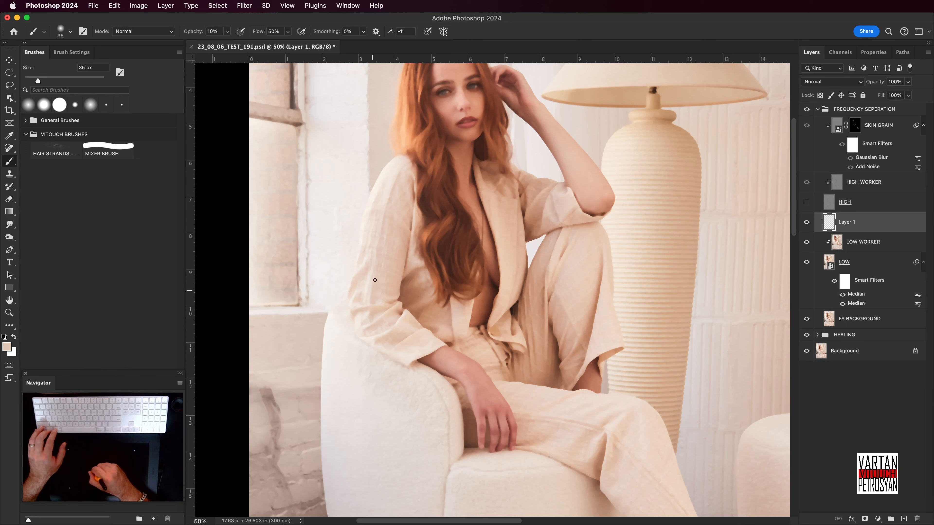
# - Blend the remaining light and dark patches between the shoulder and elbow using sampled sleeve tones
pyautogui.keyDown('alt'); pyautogui.click(392, 229); pyautogui.keyUp('alt')
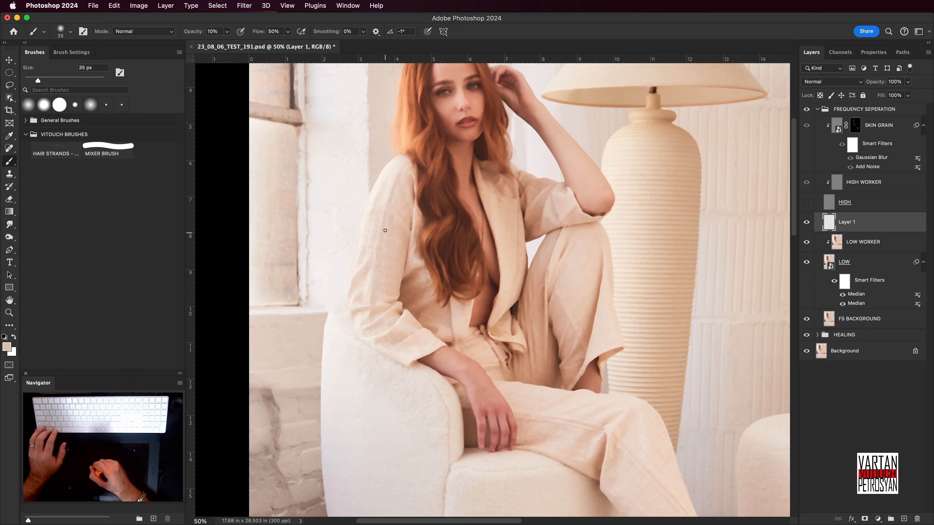
pyautogui.keyDown('alt'); pyautogui.click(382, 226); pyautogui.keyUp('alt')
pyautogui.keyDown('alt'); pyautogui.click(381, 231); pyautogui.keyUp('alt')
pyautogui.keyDown('alt'); pyautogui.click(378, 243); pyautogui.keyUp('alt')
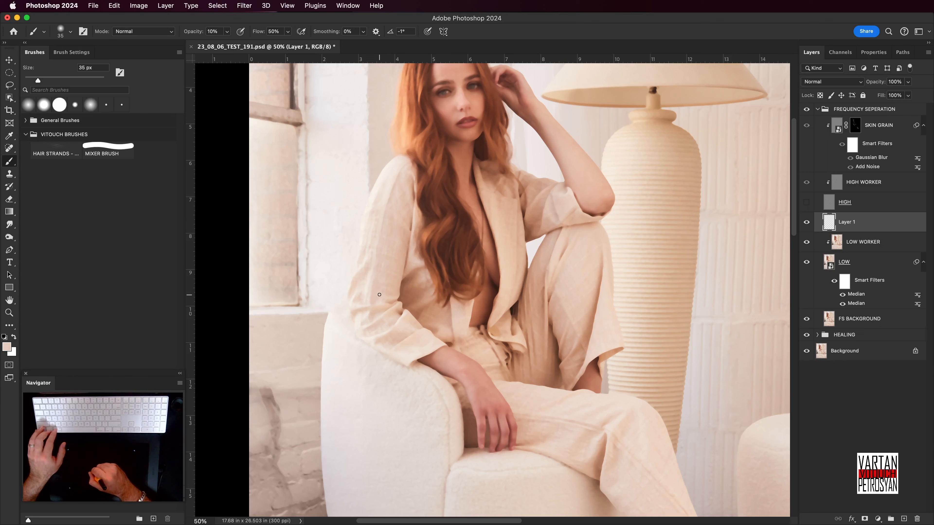
pyautogui.keyDown('alt'); pyautogui.click(386, 222); pyautogui.keyUp('alt')
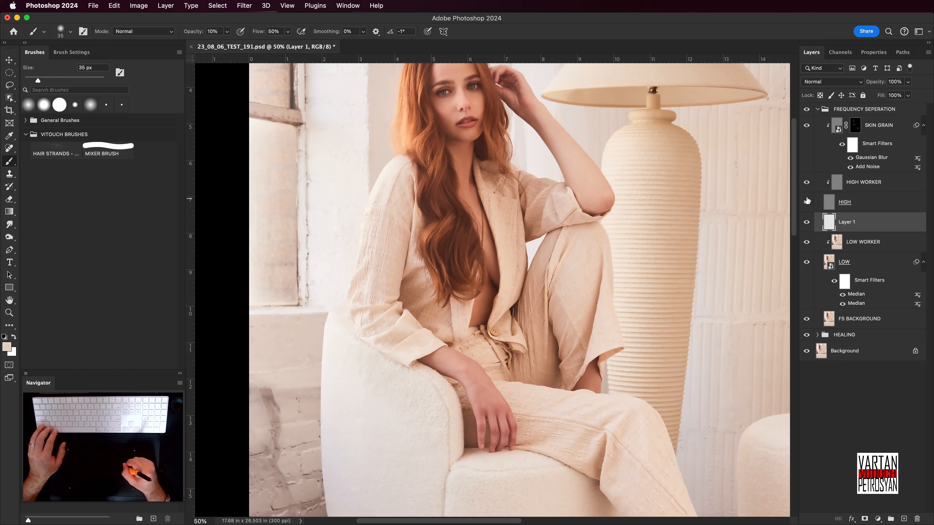
# - Check the smoothed sleeve with and without its texture by toggling the HIGH layer, leaving that layer hidden
pyautogui.click(807, 202)
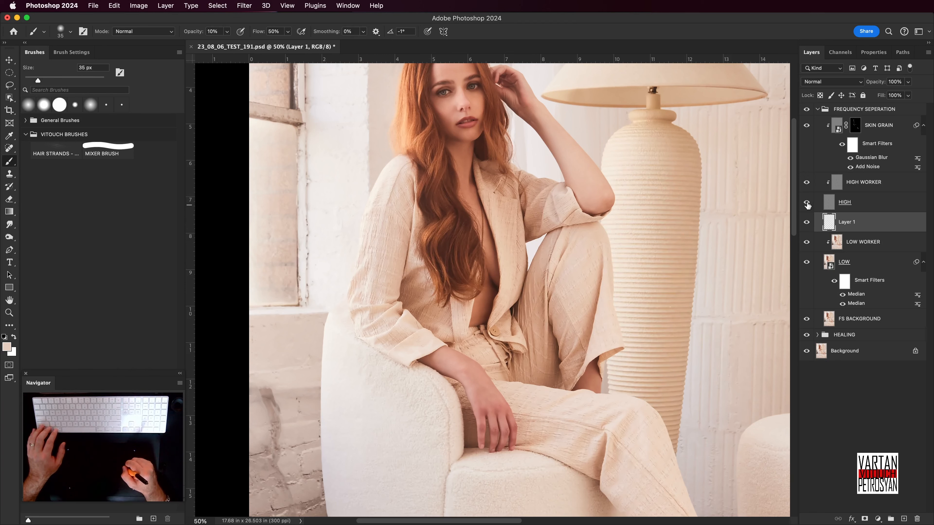
pyautogui.click(808, 203)
pyautogui.click(807, 203)
pyautogui.click(808, 204)
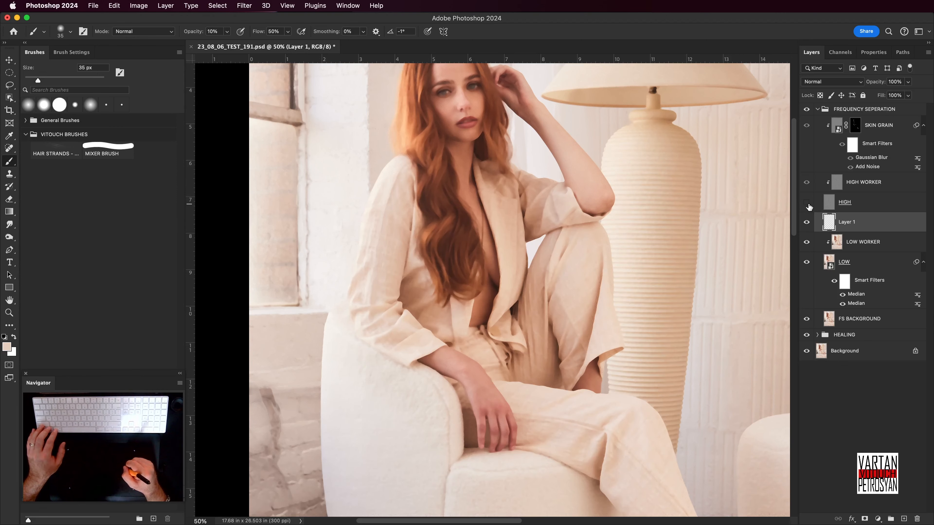
pyautogui.click(809, 205)
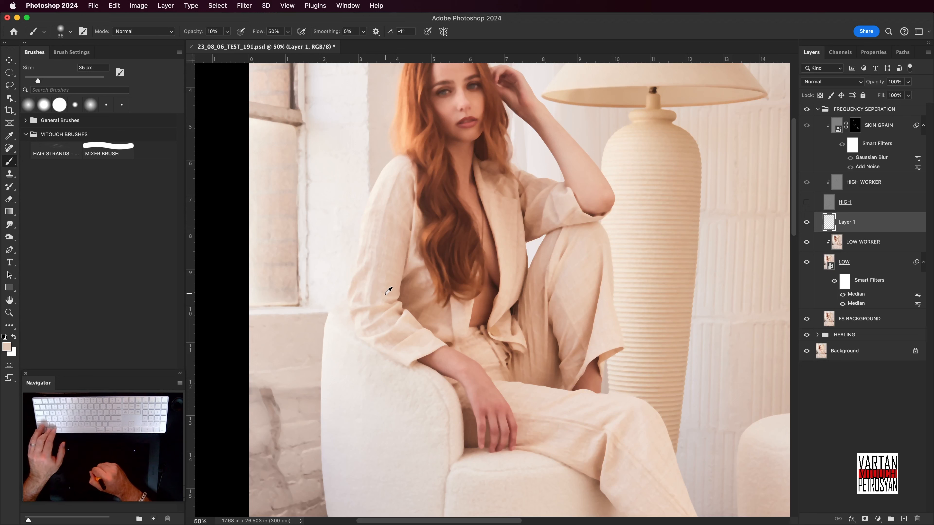
# - Paint sampled light fabric tones along the outer side of the sleeve to soften its folds on Layer 1
pyautogui.keyDown('alt'); pyautogui.click(364, 281); pyautogui.keyUp('alt')
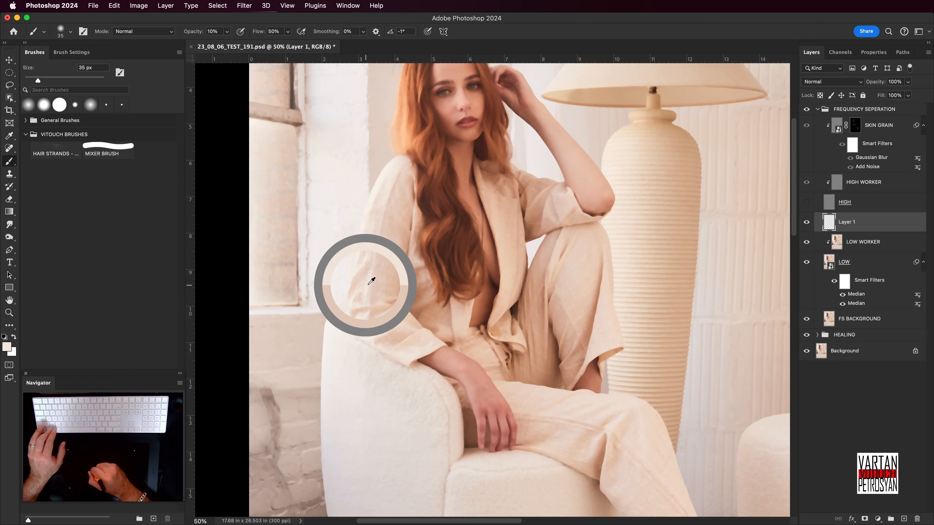
pyautogui.keyDown('alt'); pyautogui.click(377, 262); pyautogui.keyUp('alt')
pyautogui.moveTo(389, 241); pyautogui.dragTo(395, 267)
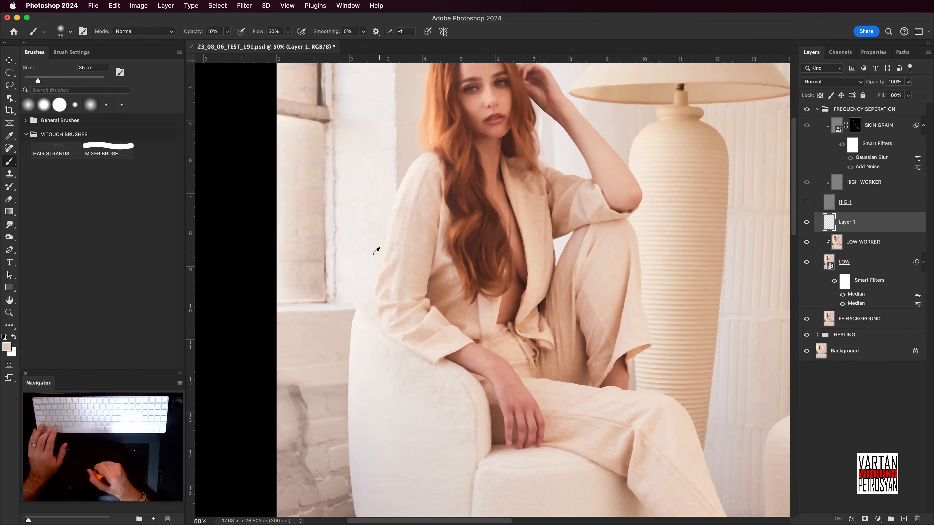
pyautogui.keyDown('alt'); pyautogui.click(399, 237); pyautogui.keyUp('alt')
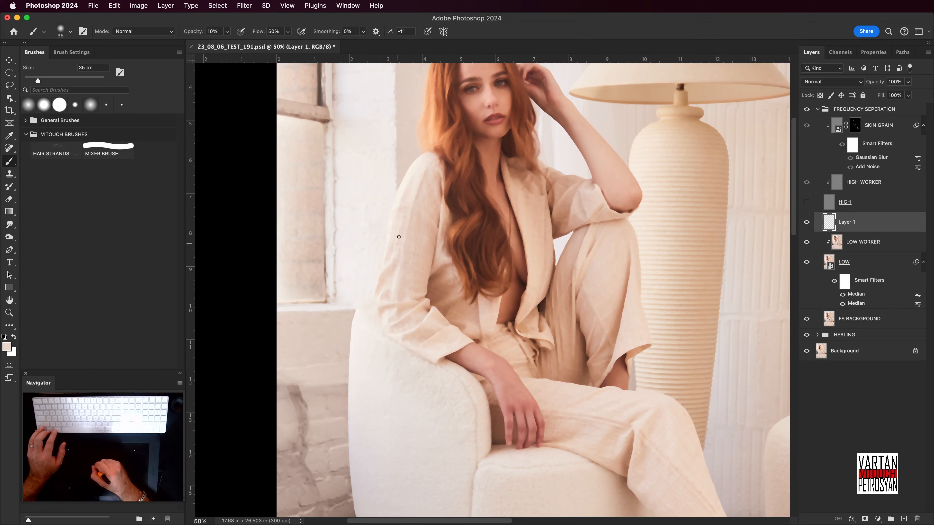
pyautogui.keyDown('alt'); pyautogui.click(403, 226); pyautogui.keyUp('alt')
pyautogui.keyDown('alt'); pyautogui.click(403, 223); pyautogui.keyUp('alt')
pyautogui.keyDown('alt'); pyautogui.click(401, 224); pyautogui.keyUp('alt')
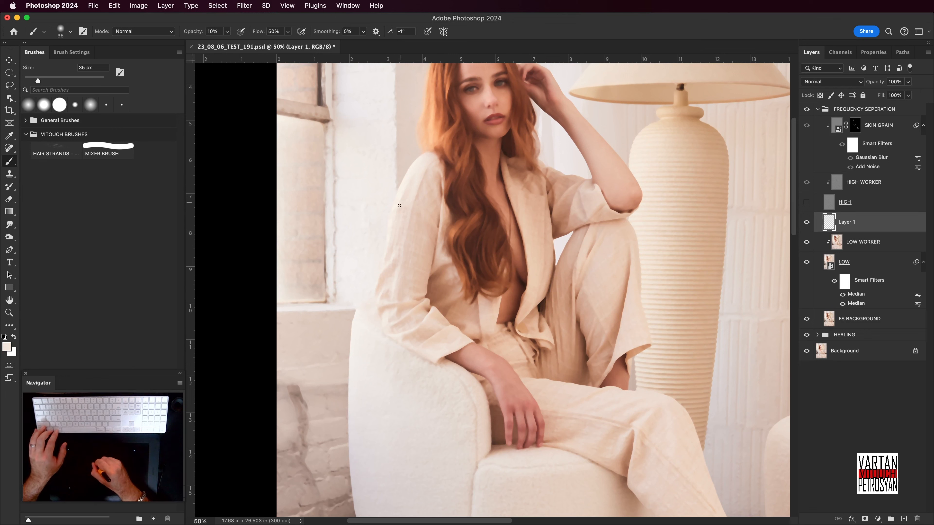
# - Even out the tones along the outer edge of the jacket's shoulder with sampled highlight colours
pyautogui.keyDown('alt'); pyautogui.click(410, 189); pyautogui.keyUp('alt')
pyautogui.keyDown('alt'); pyautogui.click(415, 177); pyautogui.keyUp('alt')
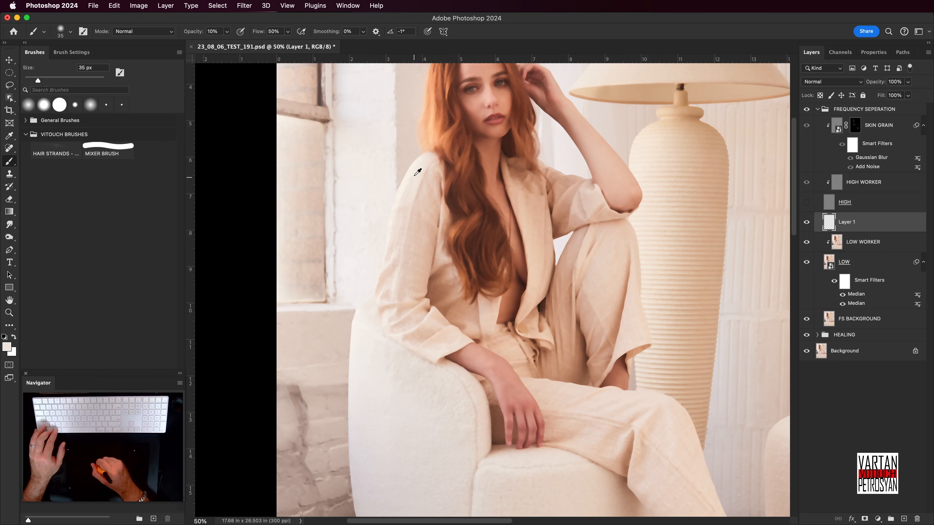
pyautogui.keyDown('alt'); pyautogui.click(410, 181); pyautogui.keyUp('alt')
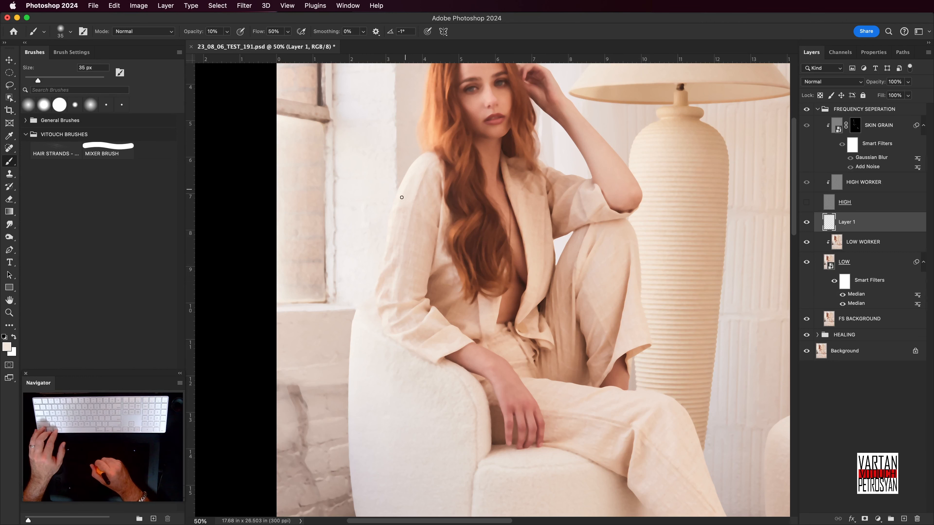
pyautogui.keyDown('alt'); pyautogui.click(409, 176); pyautogui.keyUp('alt')
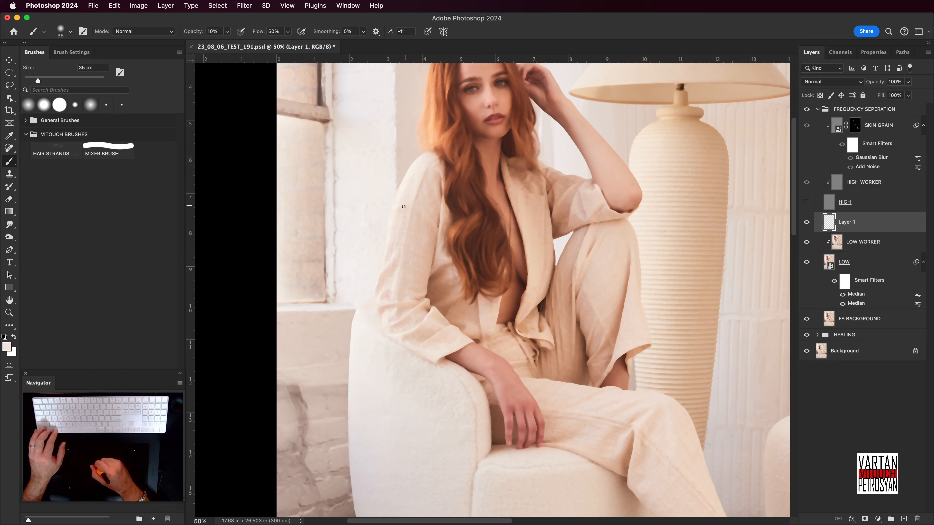
pyautogui.keyDown('alt'); pyautogui.click(415, 200); pyautogui.keyUp('alt')
# - Smooth the shading on the inner side of the sleeve beside the hair with sampled darker fabric tones
pyautogui.keyDown('alt'); pyautogui.click(431, 207); pyautogui.keyUp('alt')
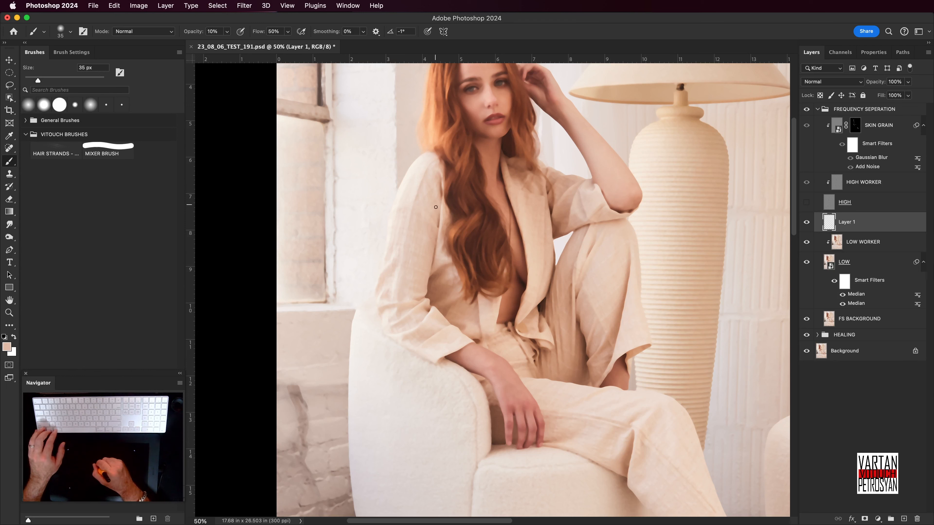
pyautogui.keyDown('alt'); pyautogui.click(432, 198); pyautogui.keyUp('alt')
pyautogui.keyDown('alt'); pyautogui.click(433, 175); pyautogui.keyUp('alt')
pyautogui.keyDown('alt'); pyautogui.click(434, 181); pyautogui.keyUp('alt')
pyautogui.moveTo(428, 218); pyautogui.dragTo(427, 181)
# - Blend the transition between the light and shaded halves of the upper sleeve with sampled mid-tones on Layer 1
pyautogui.moveTo(415, 213); pyautogui.dragTo(410, 231)
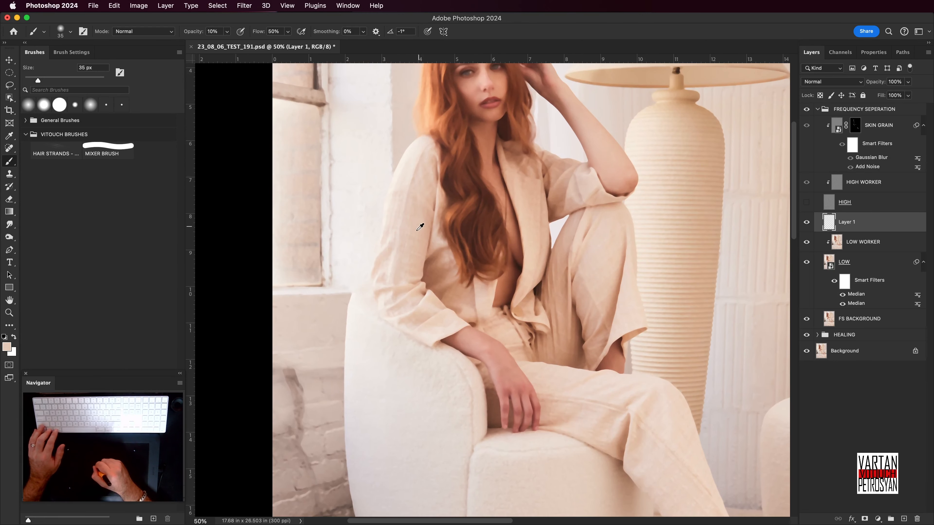
pyautogui.keyDown('alt'); pyautogui.click(415, 204); pyautogui.keyUp('alt')
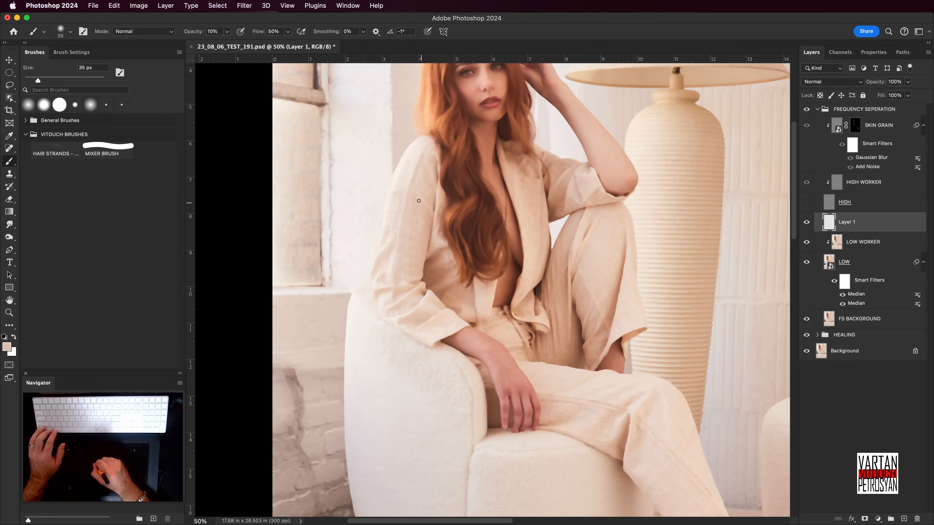
pyautogui.keyDown('alt'); pyautogui.click(411, 247); pyautogui.keyUp('alt')
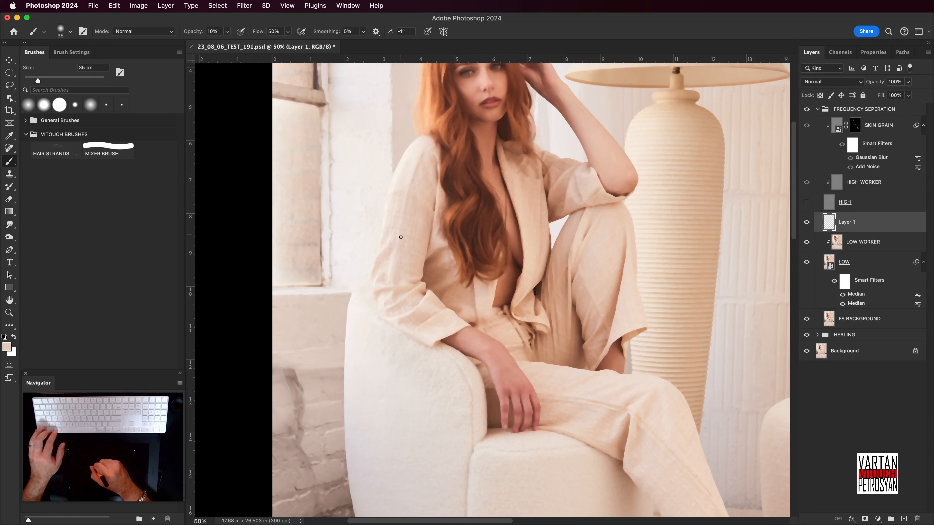
pyautogui.keyDown('alt'); pyautogui.click(398, 208); pyautogui.keyUp('alt')
pyautogui.keyDown('alt'); pyautogui.click(395, 218); pyautogui.keyUp('alt')
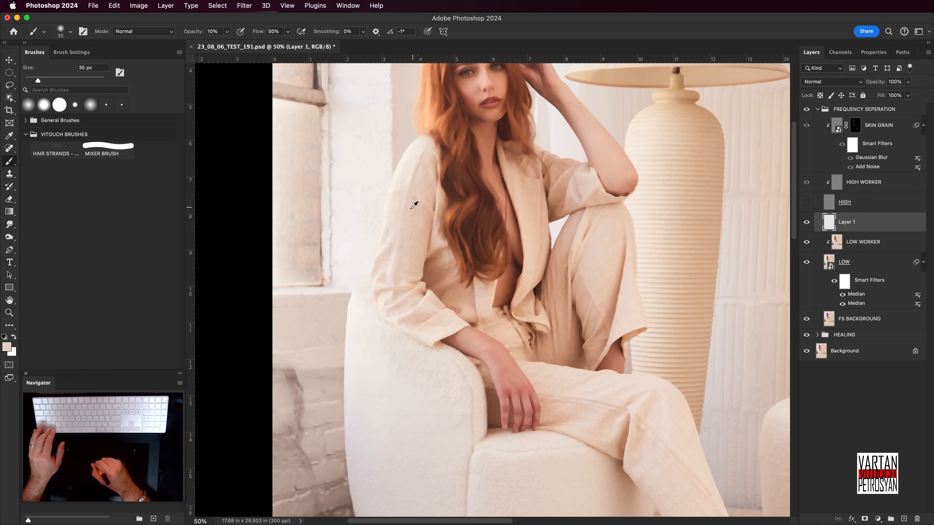
# - Set the brush size to 45 px and soften the folds around the jacket sleeve's elbow with sampled fabric tones on Layer 1
pyautogui.scroll(-2, 410, 164)
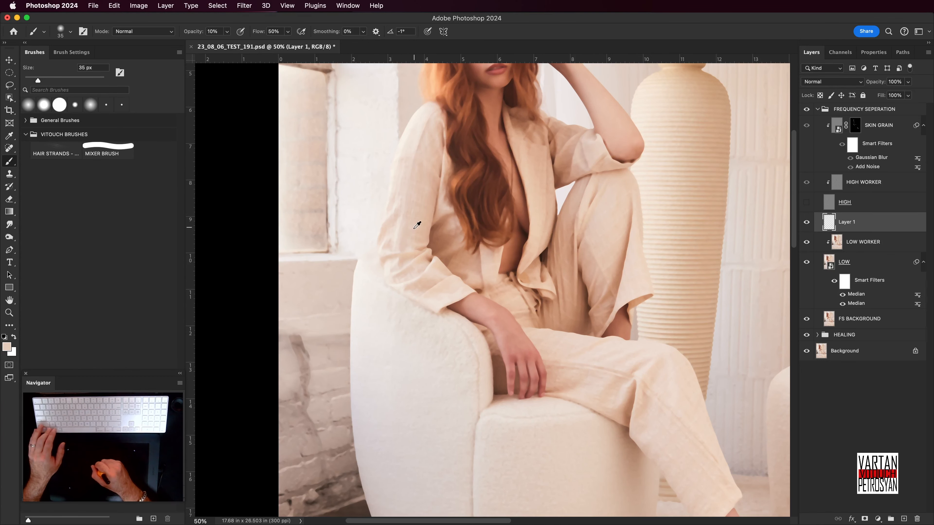
pyautogui.keyDown('alt'); pyautogui.click(404, 244); pyautogui.keyUp('alt')
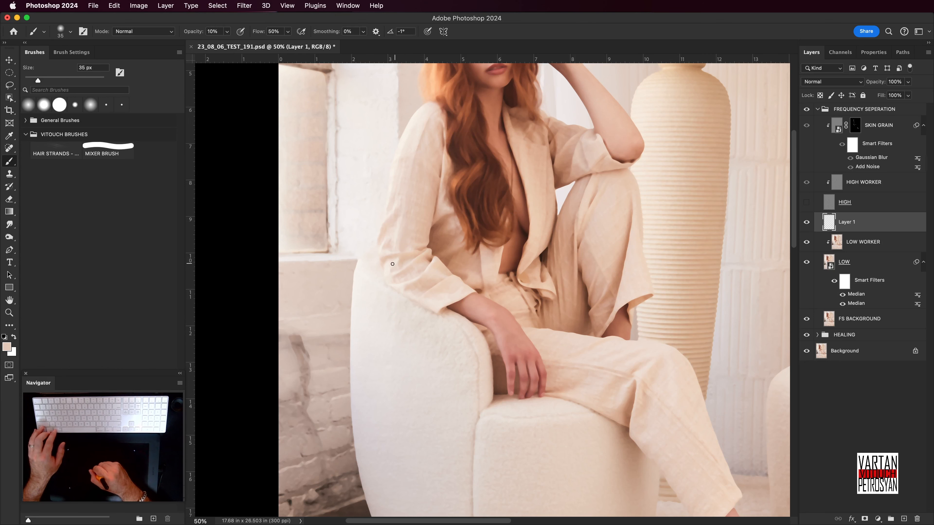
pyautogui.scroll(-3, 408, 266)
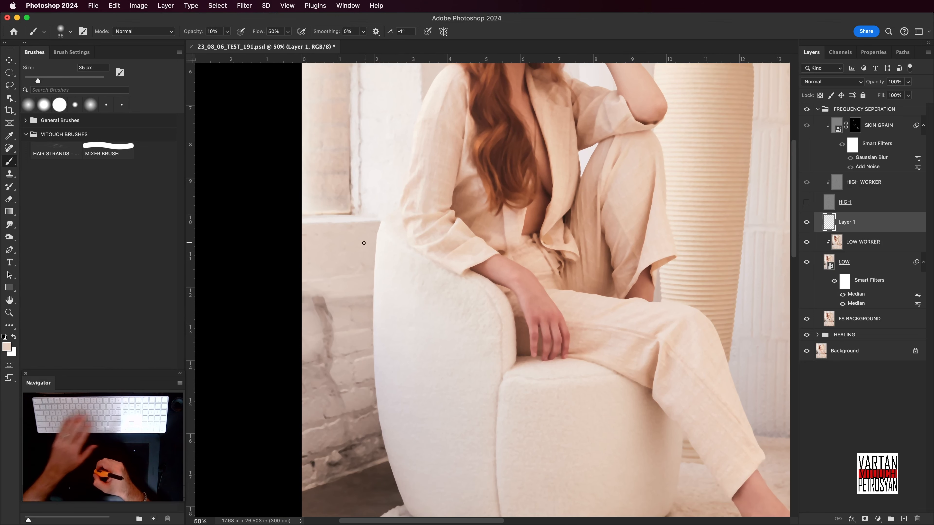
pyautogui.press(']')
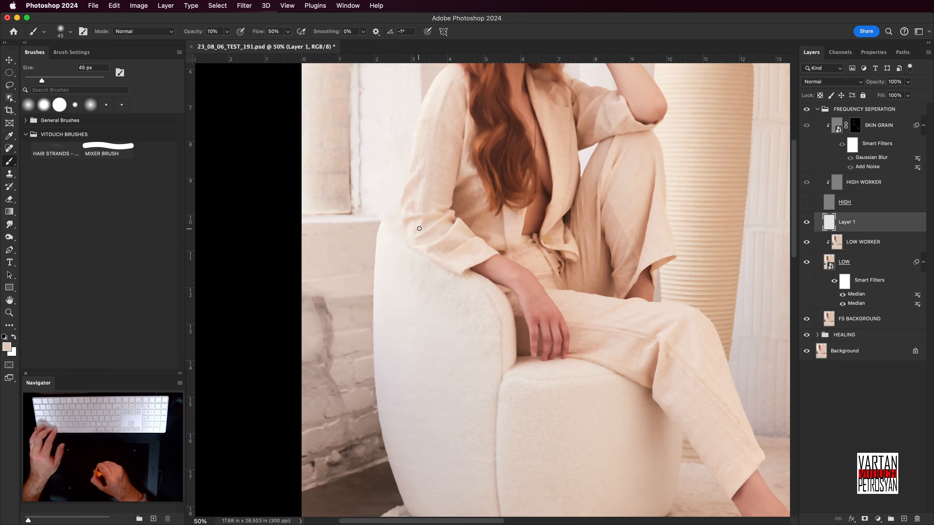
pyautogui.keyDown('alt'); pyautogui.click(422, 226); pyautogui.keyUp('alt')
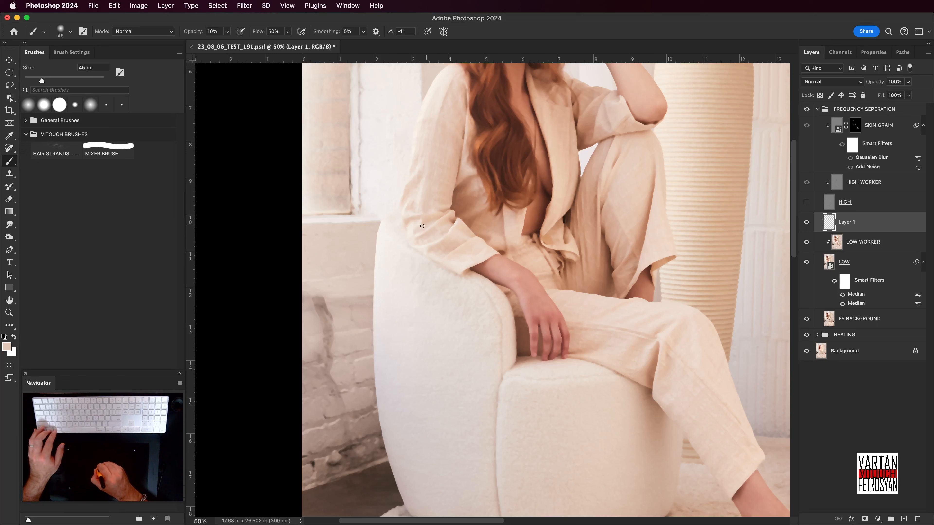
pyautogui.keyDown('alt'); pyautogui.click(423, 225); pyautogui.keyUp('alt')
pyautogui.keyDown('alt'); pyautogui.click(416, 226); pyautogui.keyUp('alt')
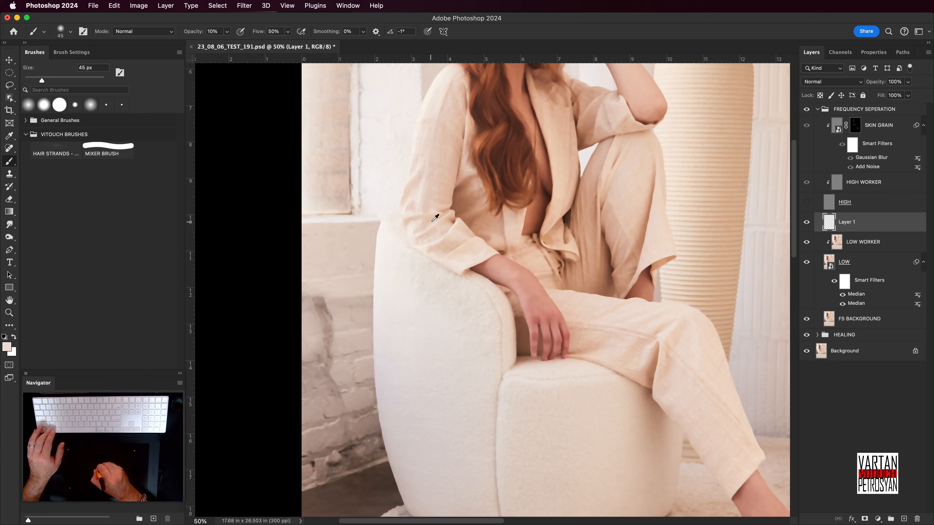
pyautogui.keyDown('alt'); pyautogui.click(425, 217); pyautogui.keyUp('alt')
# - Even out the light outer side and the shaded inner side of the mid-sleeve with sampled fabric tones
pyautogui.moveTo(424, 208); pyautogui.dragTo(421, 235)
pyautogui.keyDown('alt'); pyautogui.click(422, 169); pyautogui.keyUp('alt')
pyautogui.keyDown('alt'); pyautogui.click(416, 174); pyautogui.keyUp('alt')
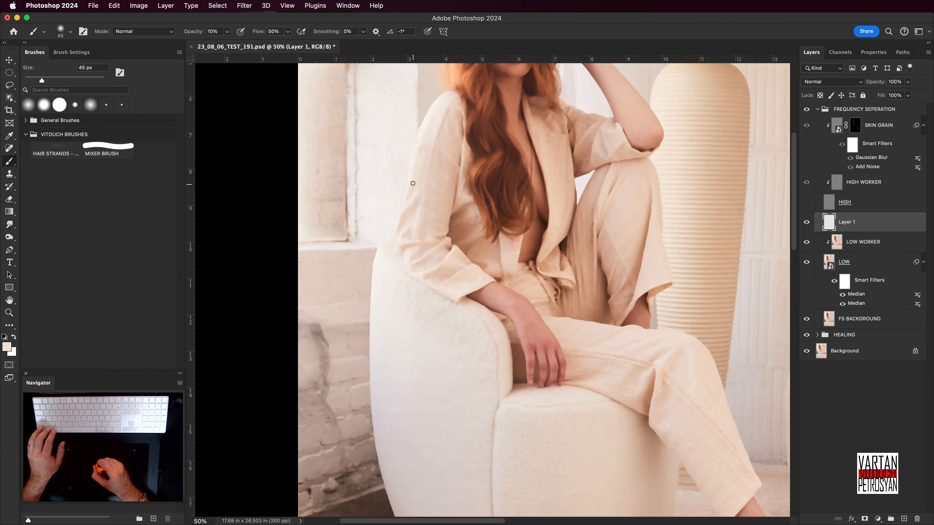
pyautogui.keyDown('alt'); pyautogui.click(448, 183); pyautogui.keyUp('alt')
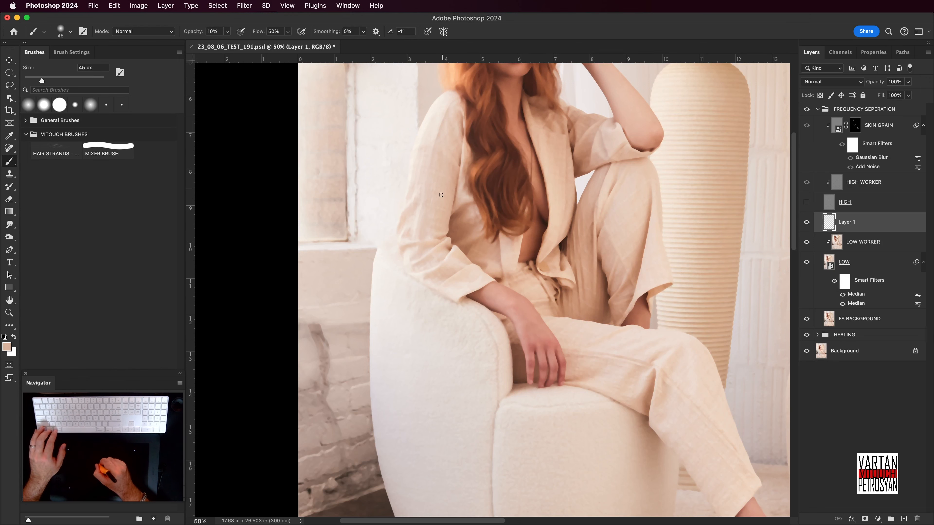
pyautogui.moveTo(447, 189); pyautogui.dragTo(432, 327)
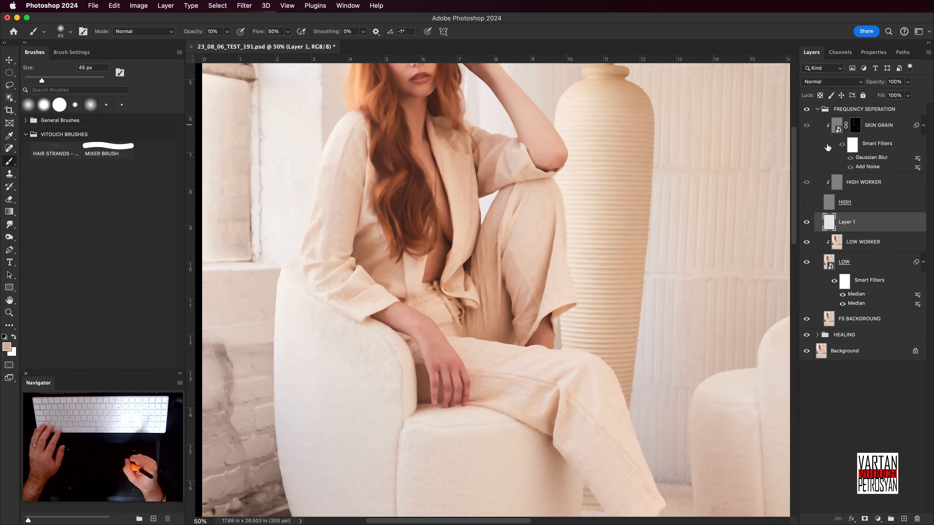
# - Check the smoothed sleeve with the HIGH texture layer shown, then hide it again and return to Layer 1
pyautogui.click(806, 202)
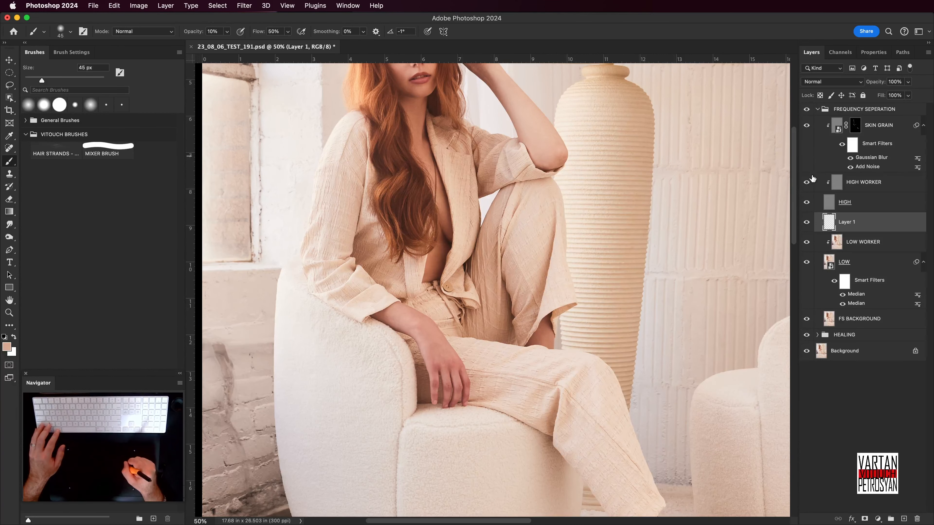
pyautogui.click(806, 202)
pyautogui.click(839, 205)
pyautogui.click(830, 222)
pyautogui.press('s')
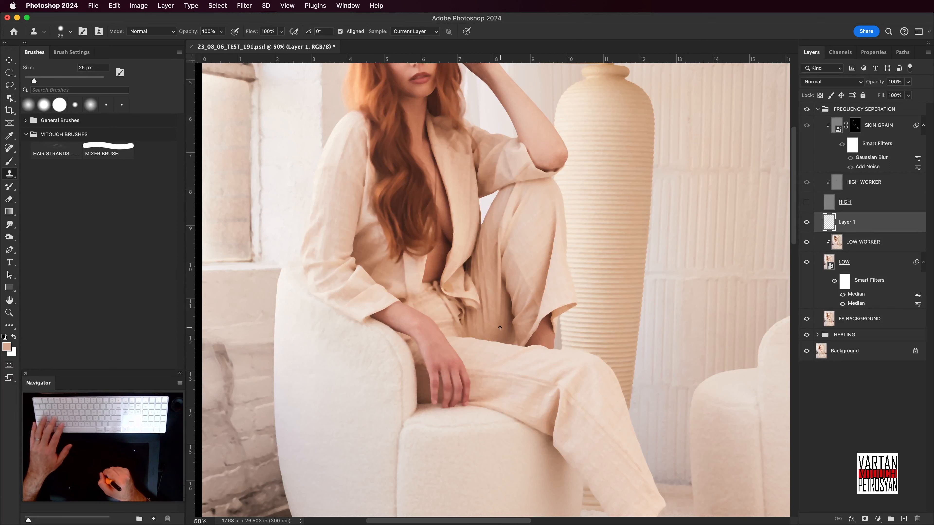
# - Brush sampled darker fabric tones over the creases near the raised trouser leg's hem on Layer 1
pyautogui.press('b')
pyautogui.keyDown('alt'); pyautogui.click(516, 343); pyautogui.keyUp('alt')
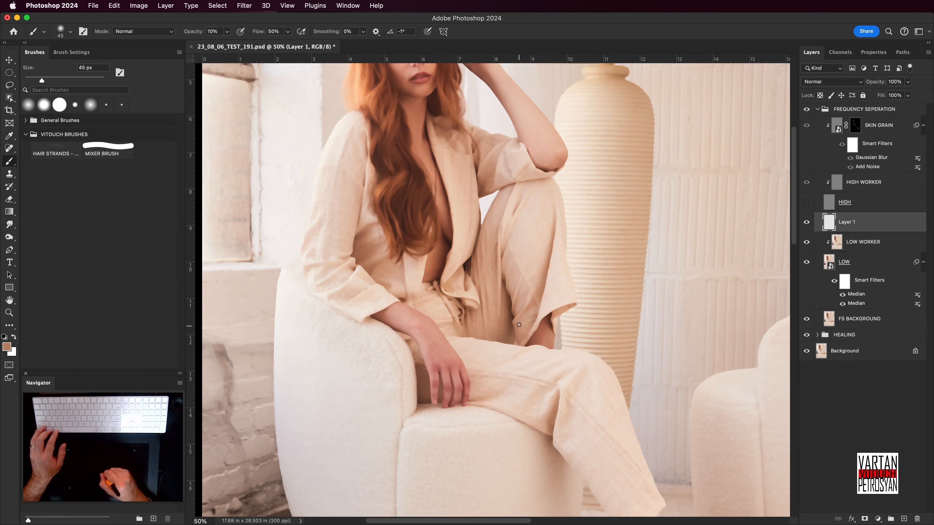
pyautogui.keyDown('alt'); pyautogui.click(526, 325); pyautogui.keyUp('alt')
pyautogui.keyDown('alt'); pyautogui.click(529, 326); pyautogui.keyUp('alt')
pyautogui.keyDown('alt'); pyautogui.click(525, 335); pyautogui.keyUp('alt')
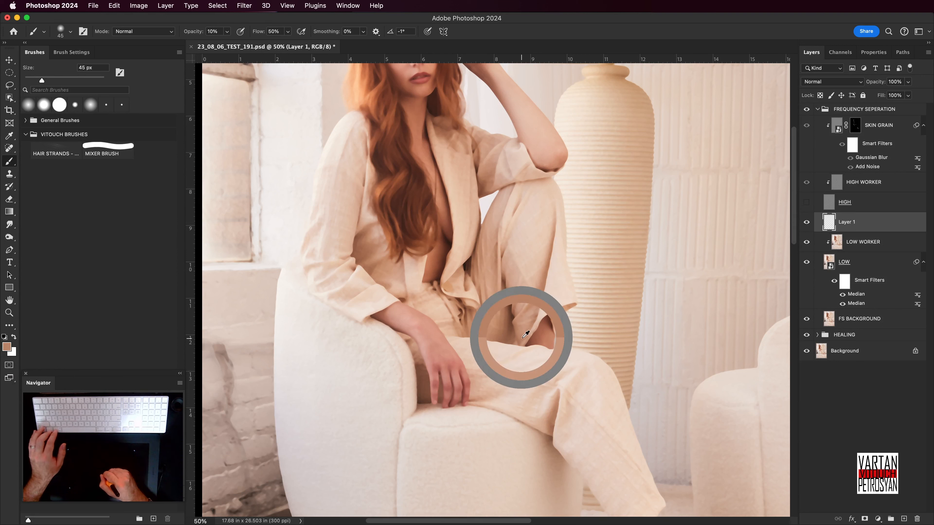
pyautogui.keyDown('alt'); pyautogui.click(525, 335); pyautogui.keyUp('alt')
pyautogui.keyDown('alt'); pyautogui.click(526, 330); pyautogui.keyUp('alt')
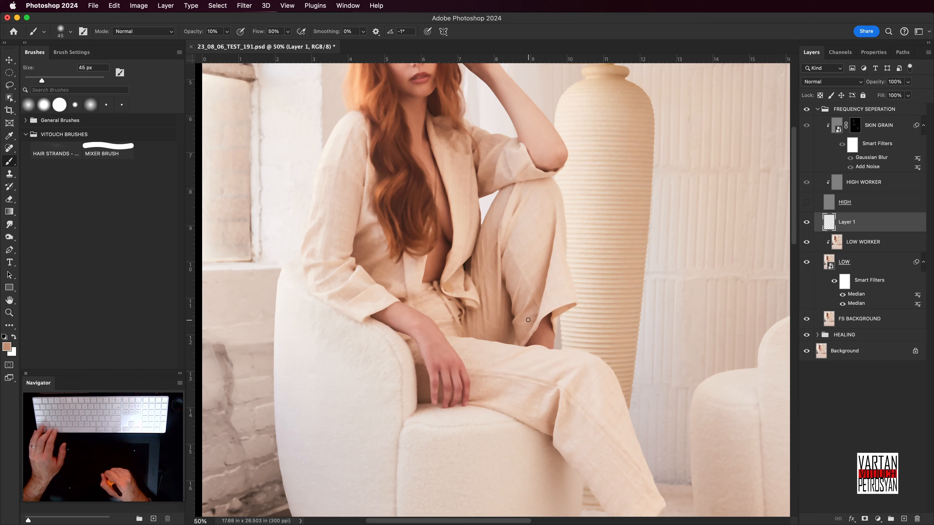
pyautogui.keyDown('alt'); pyautogui.click(521, 329); pyautogui.keyUp('alt')
pyautogui.keyDown('alt'); pyautogui.click(523, 328); pyautogui.keyUp('alt')
pyautogui.keyDown('alt'); pyautogui.click(525, 325); pyautogui.keyUp('alt')
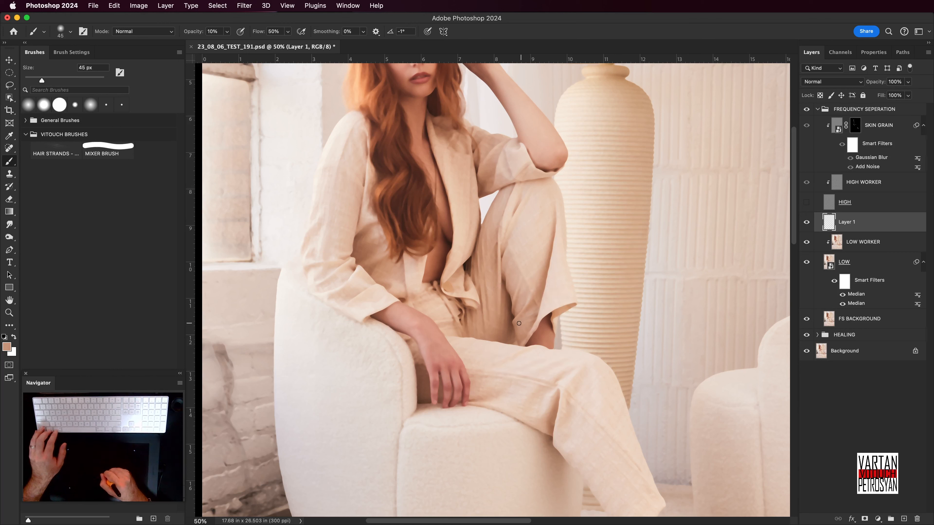
# - Blend the shaded folds just above the raised trouser leg's cuff with repeatedly sampled neighbouring tones
pyautogui.keyDown('alt'); pyautogui.click(521, 328); pyautogui.keyUp('alt')
pyautogui.keyDown('alt'); pyautogui.click(524, 326); pyautogui.keyUp('alt')
pyautogui.keyDown('alt'); pyautogui.click(528, 322); pyautogui.keyUp('alt')
pyautogui.keyDown('alt'); pyautogui.click(532, 324); pyautogui.keyUp('alt')
pyautogui.keyDown('alt'); pyautogui.click(532, 315); pyautogui.keyUp('alt')
pyautogui.keyDown('alt'); pyautogui.click(530, 323); pyautogui.keyUp('alt')
pyautogui.moveTo(530, 324); pyautogui.dragTo(531, 291)
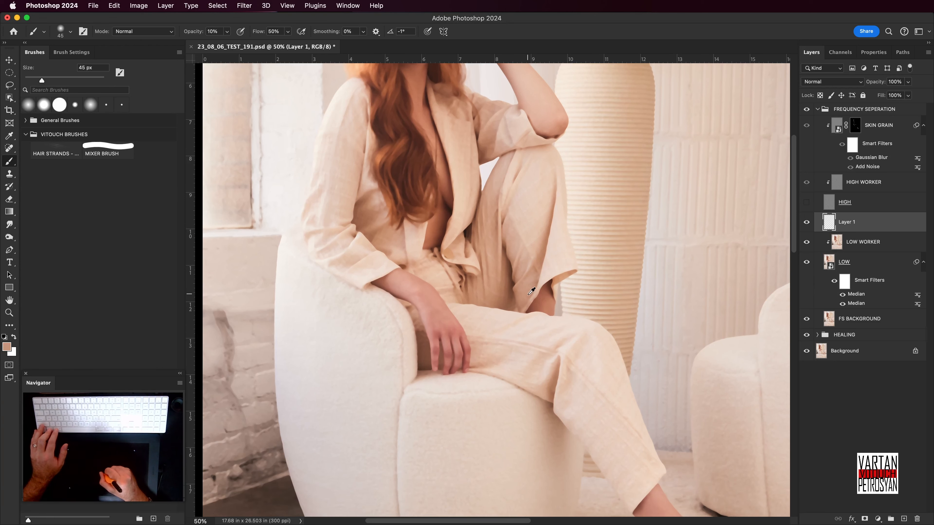
# - Smooth the tones along the raised trouser leg's cuff edge and its shaded inner side with sampled colours
pyautogui.keyDown('alt'); pyautogui.click(538, 278); pyautogui.keyUp('alt')
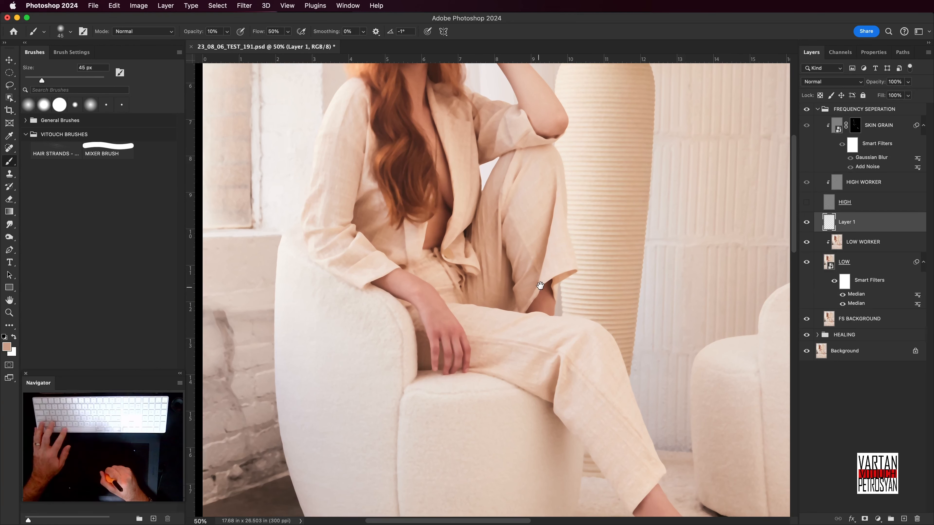
pyautogui.moveTo(540, 285); pyautogui.dragTo(515, 319)
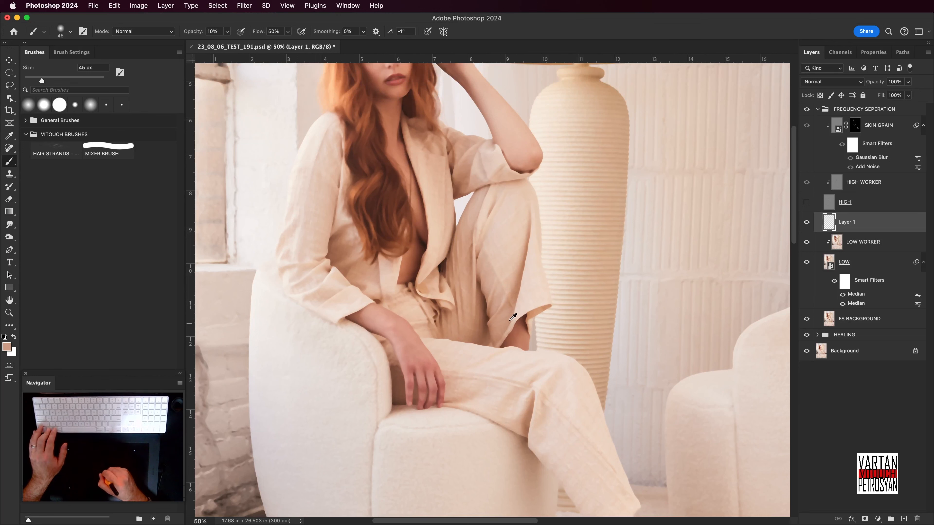
pyautogui.keyDown('alt'); pyautogui.click(508, 310); pyautogui.keyUp('alt')
pyautogui.keyDown('alt'); pyautogui.click(499, 302); pyautogui.keyUp('alt')
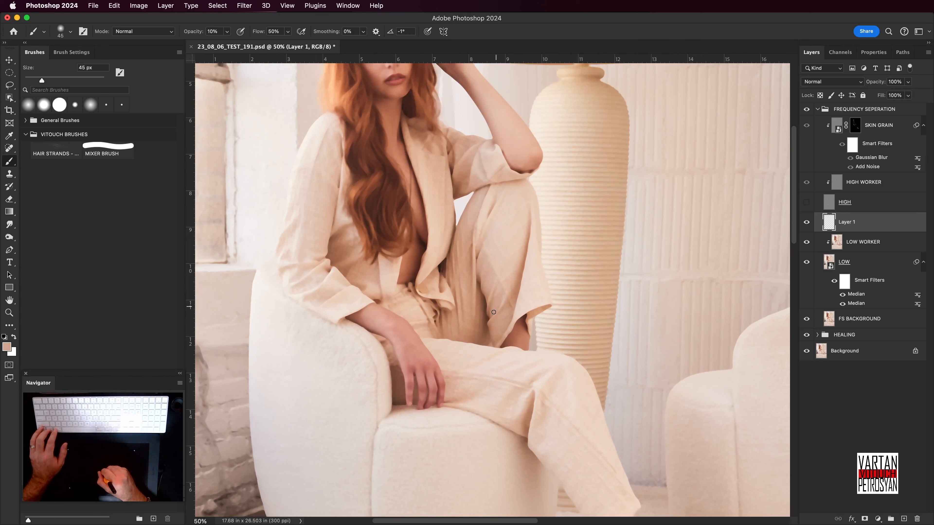
pyautogui.moveTo(495, 303); pyautogui.dragTo(481, 323)
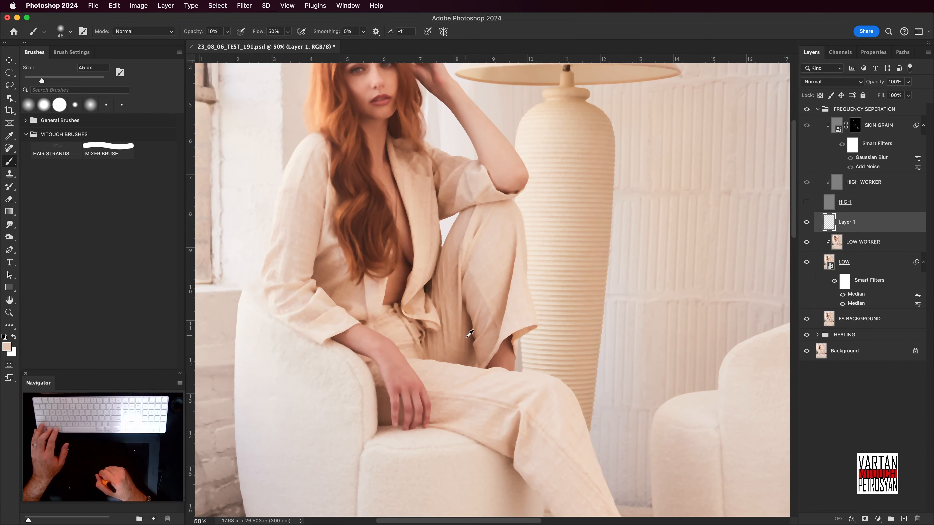
pyautogui.keyDown('alt'); pyautogui.click(458, 337); pyautogui.keyUp('alt')
pyautogui.moveTo(485, 305); pyautogui.dragTo(503, 274)
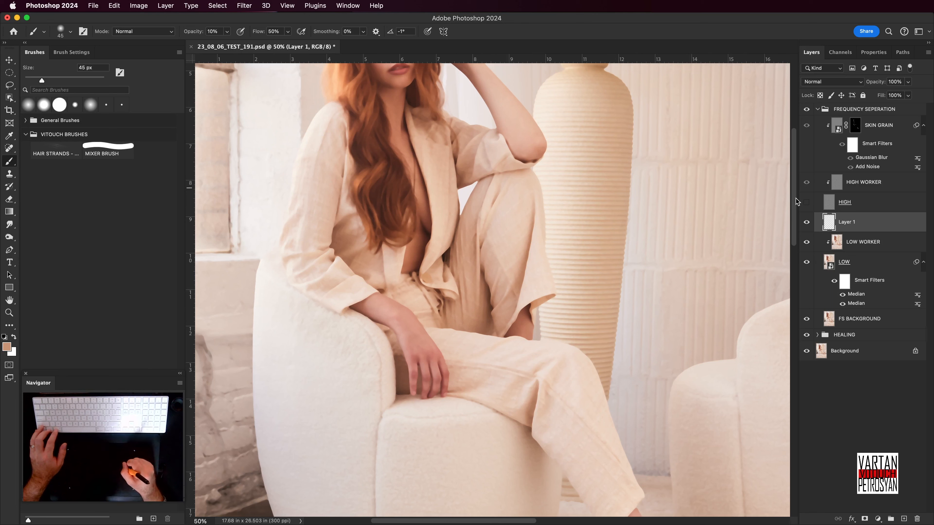
# - Compare the whole retouch, with the HIGH texture layer shown, against the original Background layer and examine the trousers' folds up close
pyautogui.click(806, 203)
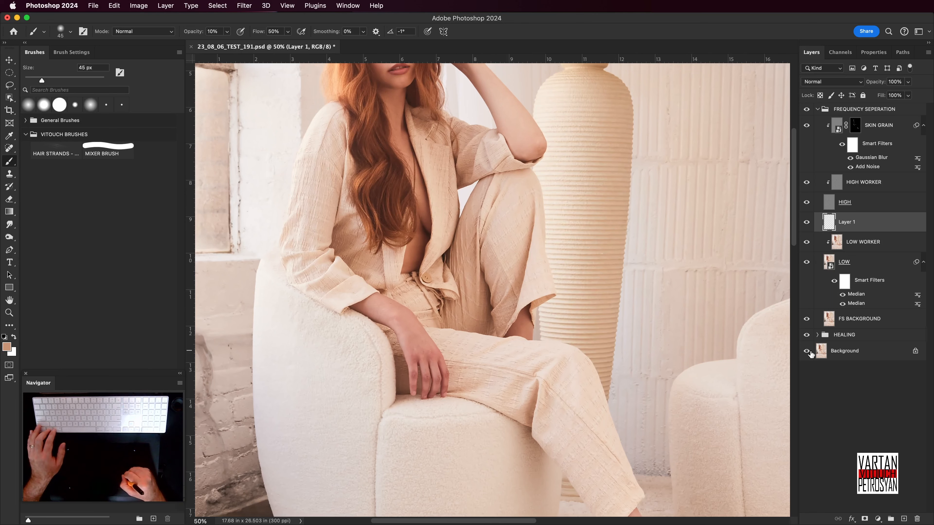
pyautogui.press('super+0')
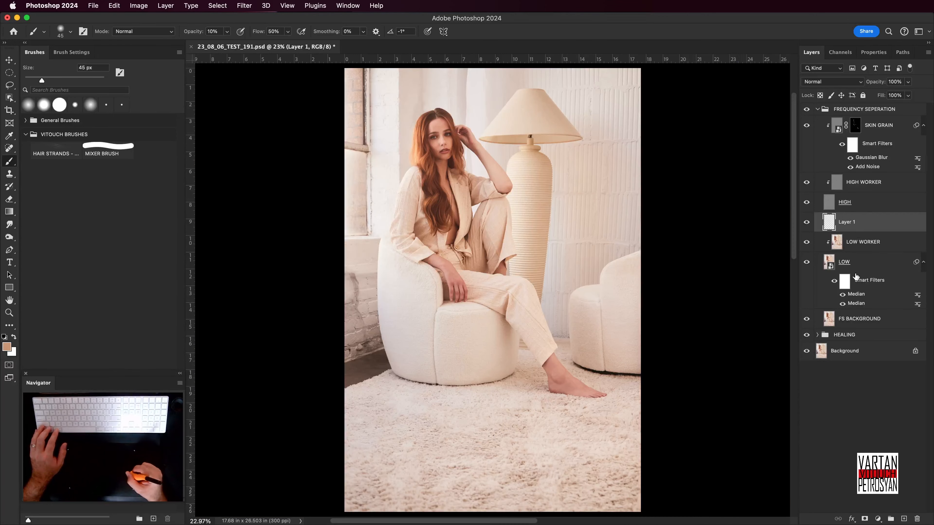
pyautogui.keyDown('alt'); pyautogui.click(807, 351); pyautogui.keyUp('alt')
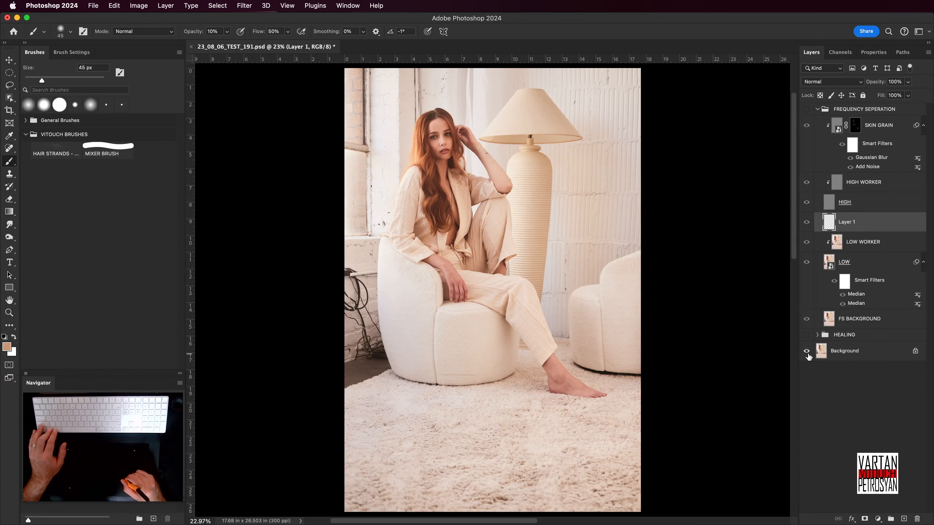
pyautogui.keyDown('alt'); pyautogui.click(807, 352); pyautogui.keyUp('alt')
pyautogui.press('super+equal')
pyautogui.press('super+minus')
pyautogui.press('super+equal')
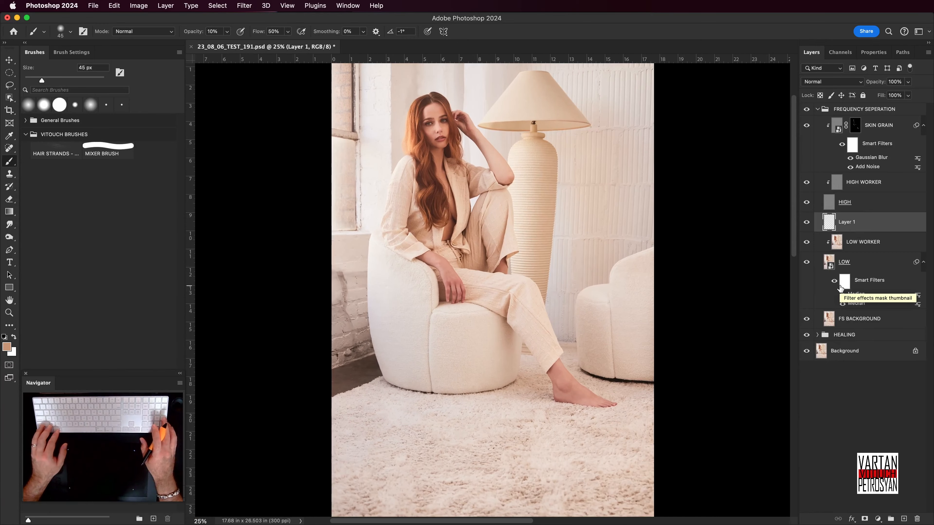
pyautogui.press('super+equal')
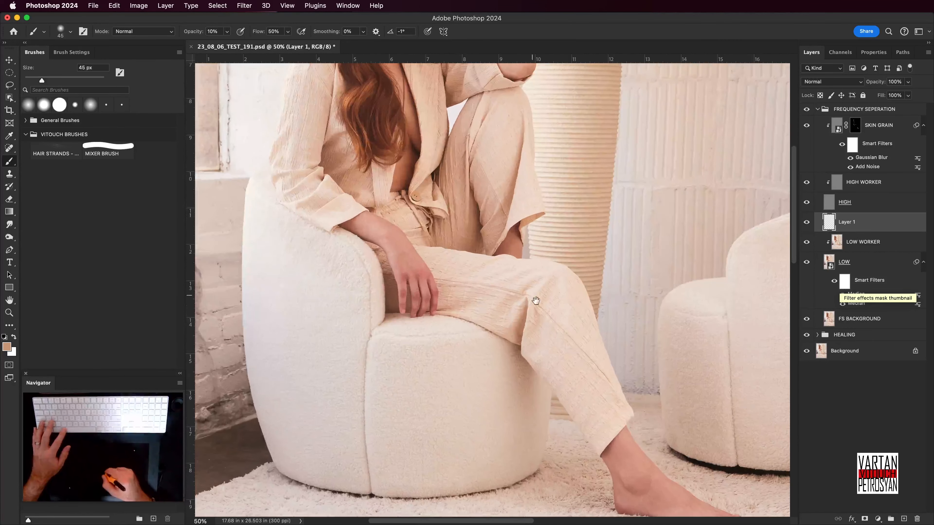
pyautogui.moveTo(536, 301); pyautogui.dragTo(518, 270)
pyautogui.moveTo(607, 324); pyautogui.dragTo(619, 360)
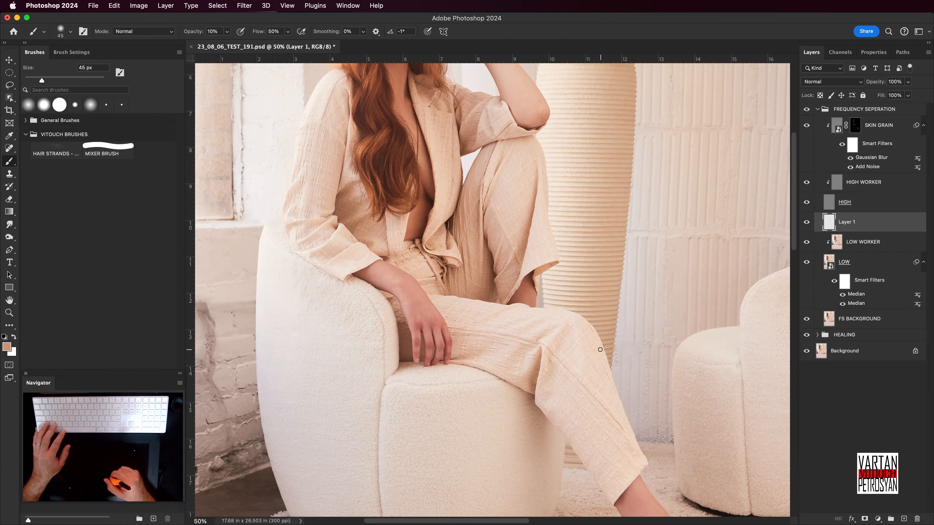
pyautogui.moveTo(609, 358); pyautogui.dragTo(592, 330)
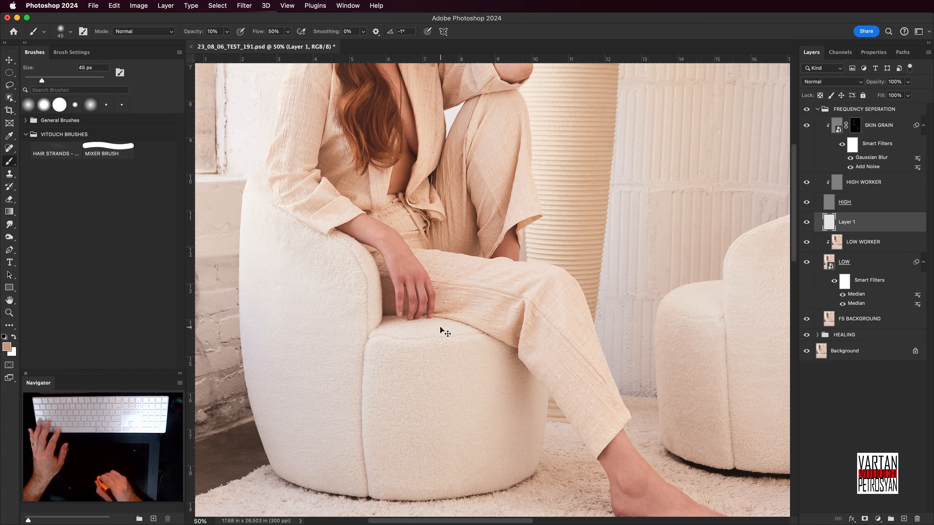
# - Hide the HIGH layer and brush sampled tones along the trousers beside the outermost fingertip, reducing the brush to 20 px
pyautogui.click(806, 202)
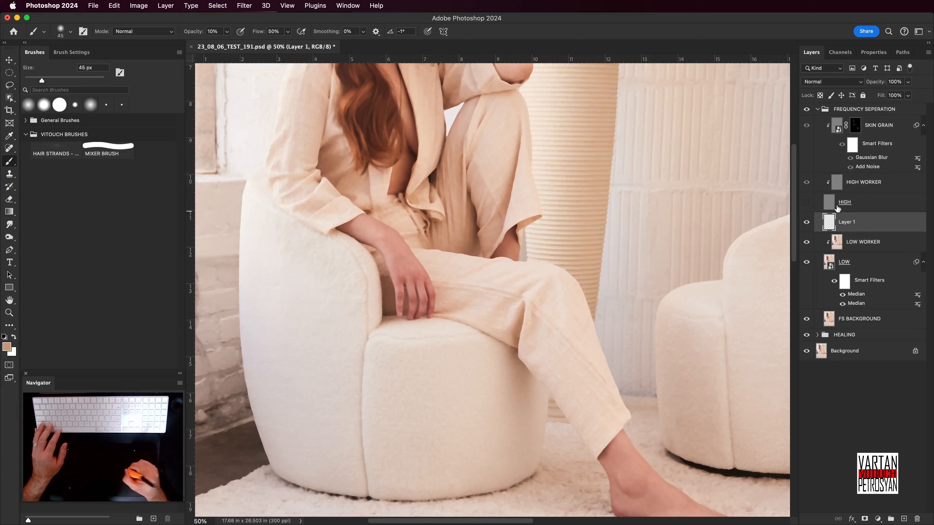
pyautogui.keyDown('alt'); pyautogui.click(442, 306); pyautogui.keyUp('alt')
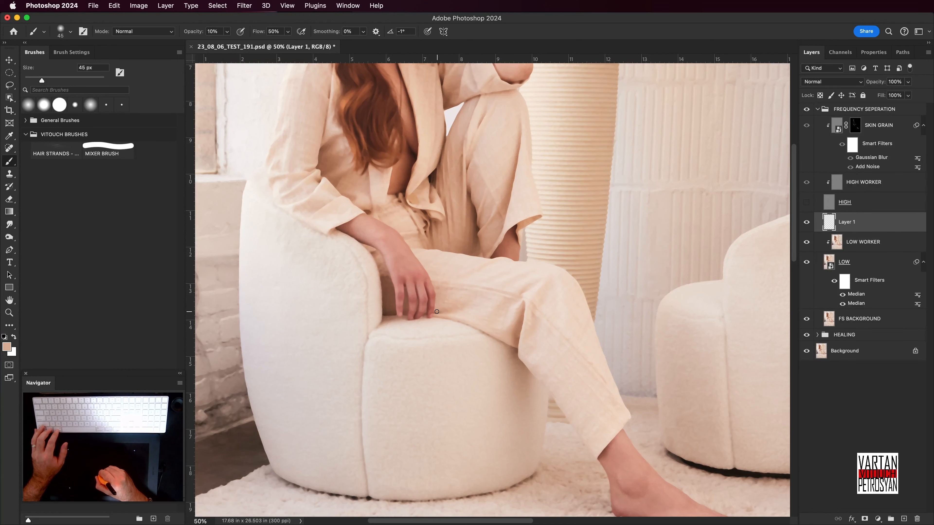
pyautogui.scroll(3, 437, 312)
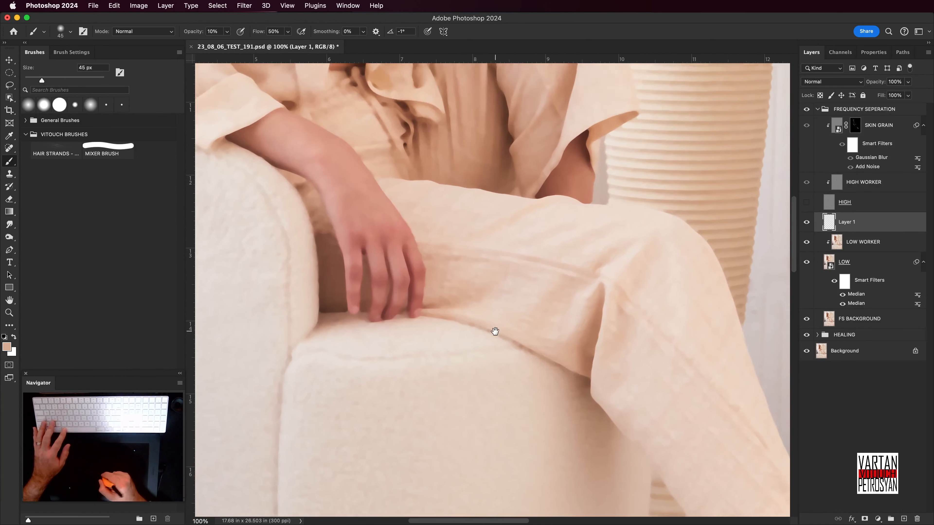
pyautogui.moveTo(494, 332); pyautogui.dragTo(512, 321)
pyautogui.press('[')
pyautogui.press('[')
pyautogui.press('[')
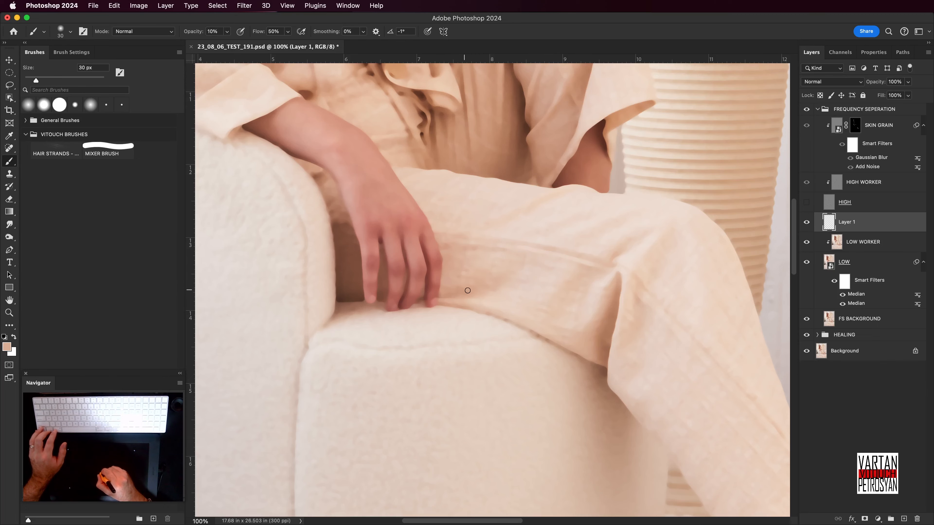
pyautogui.moveTo(476, 282); pyautogui.dragTo(468, 294)
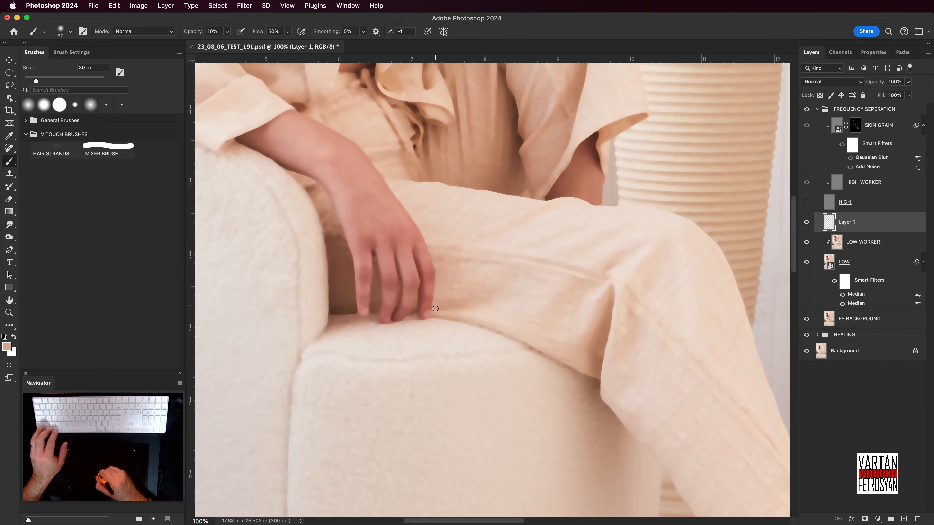
pyautogui.keyDown('alt'); pyautogui.click(442, 301); pyautogui.keyUp('alt')
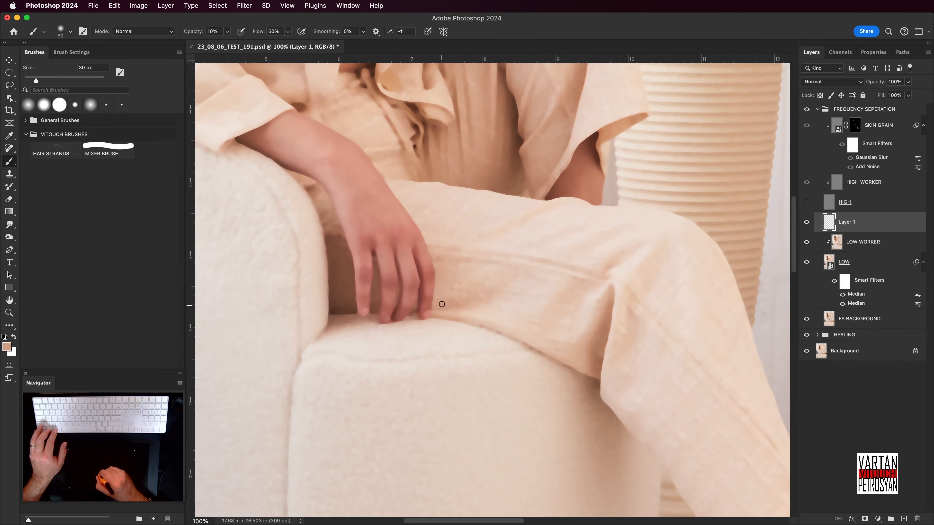
pyautogui.press('[')
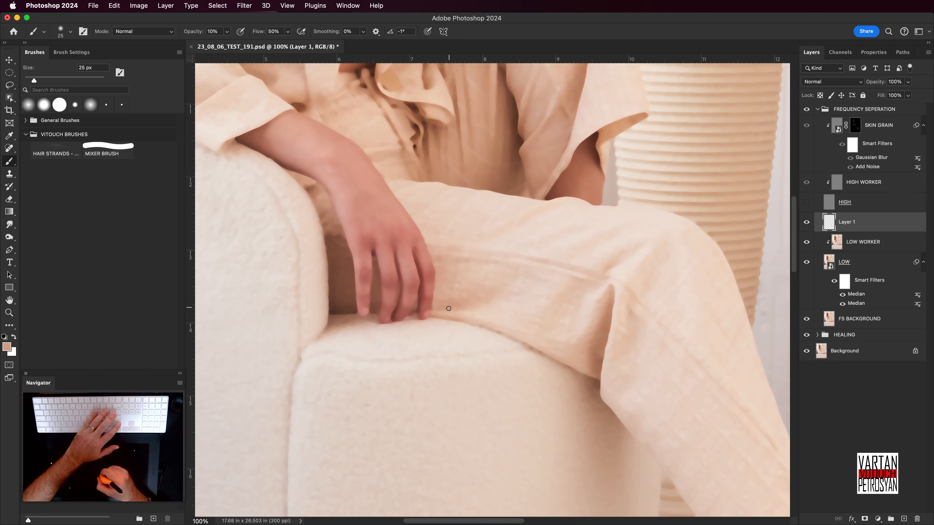
pyautogui.keyDown('alt'); pyautogui.click(441, 298); pyautogui.keyUp('alt')
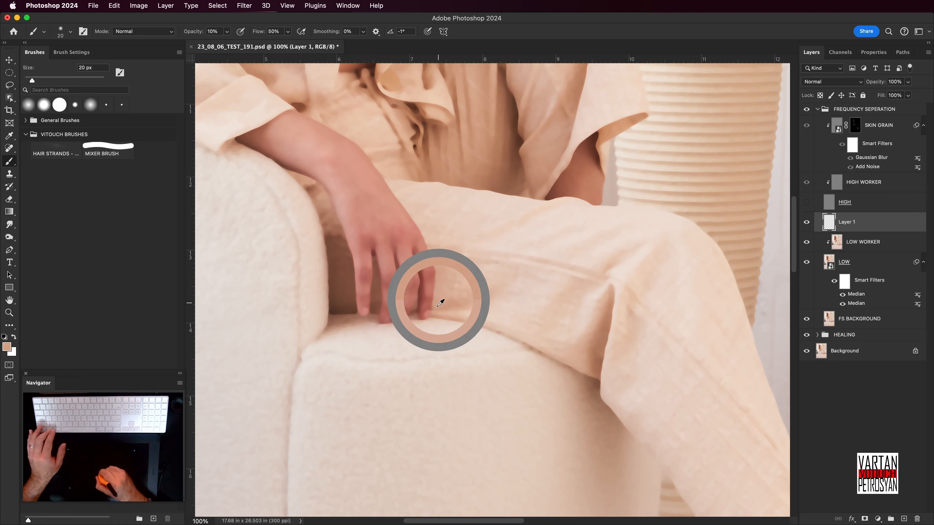
pyautogui.keyDown('alt'); pyautogui.click(440, 304); pyautogui.keyUp('alt')
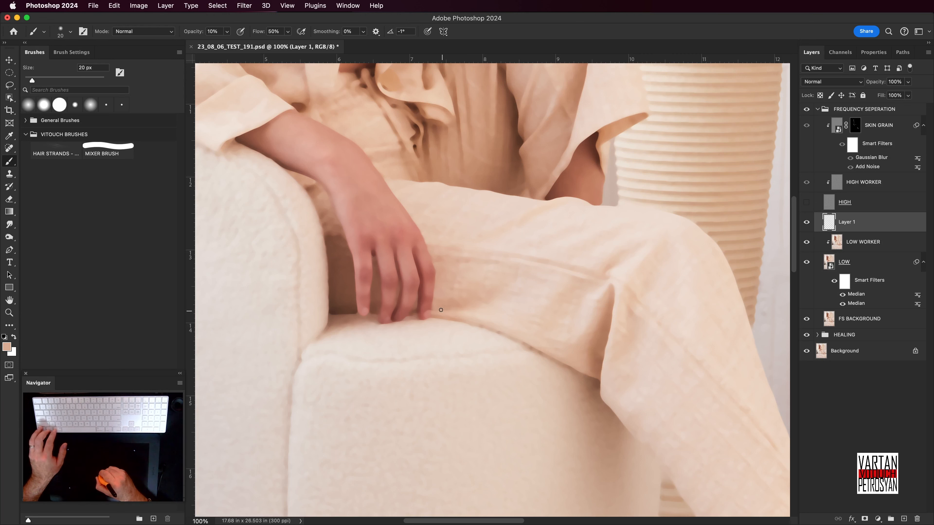
# - Blend the trouser shading along the outermost finger's edge on Layer 1 with repeatedly sampled neighbouring fabric tones
pyautogui.keyDown('alt'); pyautogui.click(449, 310); pyautogui.keyUp('alt')
pyautogui.keyDown('alt'); pyautogui.click(450, 312); pyautogui.keyUp('alt')
pyautogui.keyDown('alt'); pyautogui.click(443, 299); pyautogui.keyUp('alt')
pyautogui.keyDown('alt'); pyautogui.click(445, 297); pyautogui.keyUp('alt')
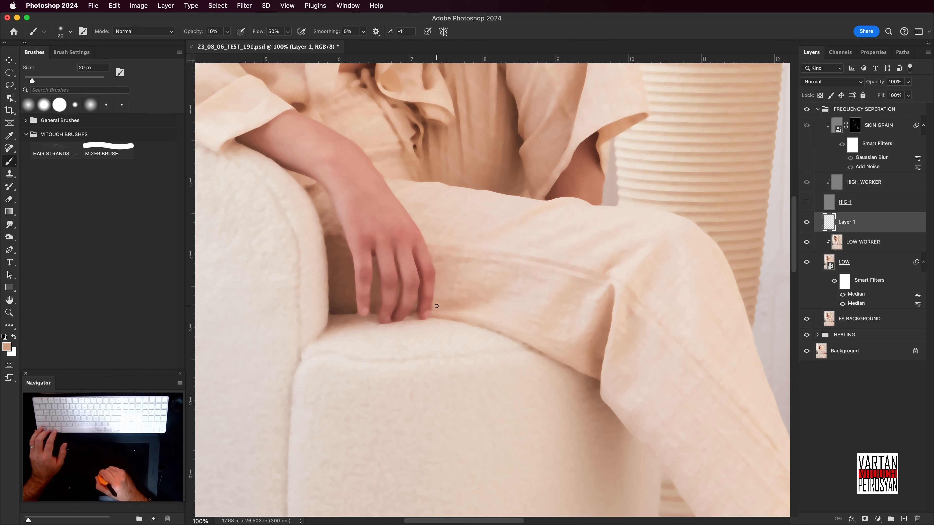
pyautogui.keyDown('alt'); pyautogui.click(442, 300); pyautogui.keyUp('alt')
pyautogui.keyDown('alt'); pyautogui.click(440, 301); pyautogui.keyUp('alt')
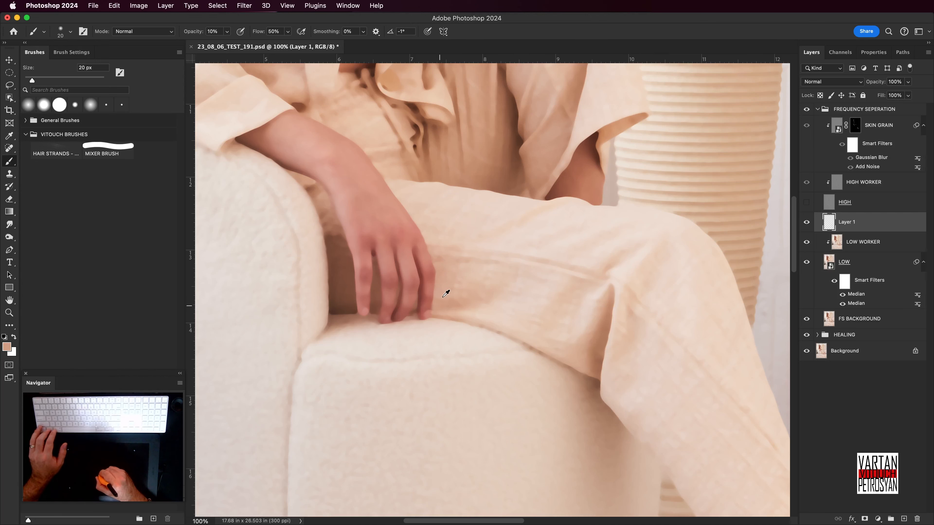
pyautogui.keyDown('alt'); pyautogui.click(476, 310); pyautogui.keyUp('alt')
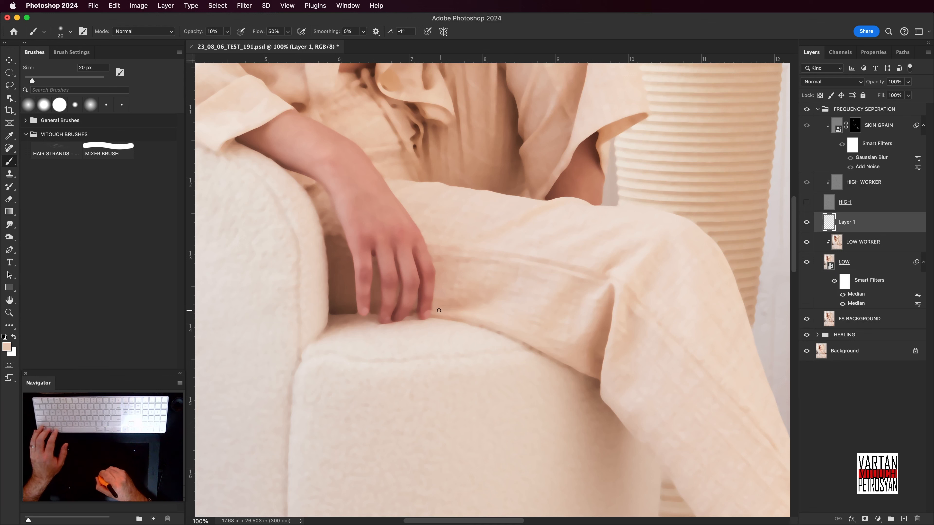
# - Smooth the trouser fabric just above the seat beside the fingers with a 30 px brush and sampled tones
pyautogui.press(']')
pyautogui.keyDown('alt'); pyautogui.click(443, 291); pyautogui.keyUp('alt')
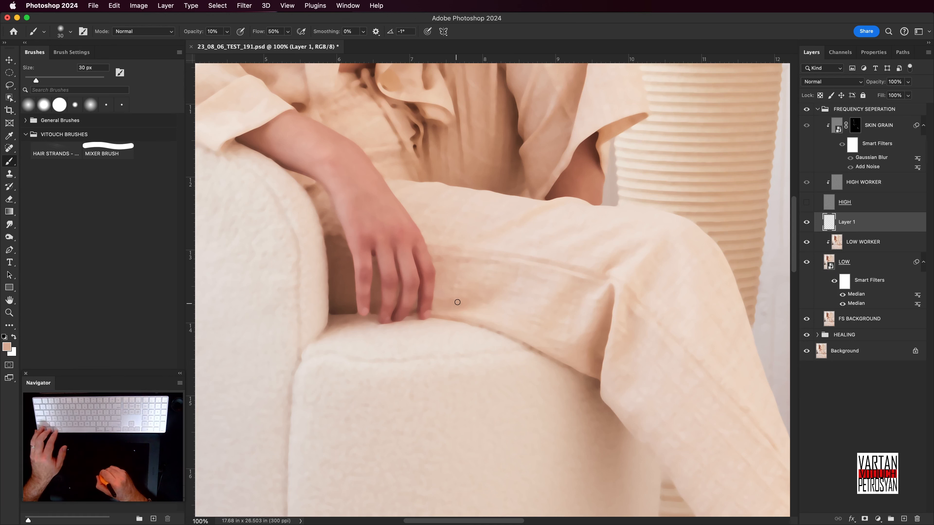
pyautogui.keyDown('alt'); pyautogui.click(437, 303); pyautogui.keyUp('alt')
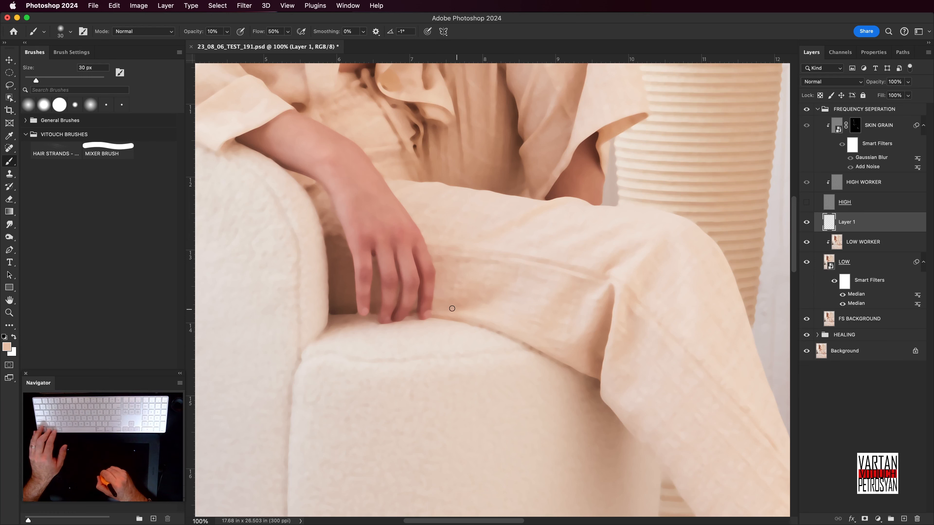
pyautogui.keyDown('alt'); pyautogui.click(443, 304); pyautogui.keyUp('alt')
pyautogui.keyDown('alt'); pyautogui.click(467, 306); pyautogui.keyUp('alt')
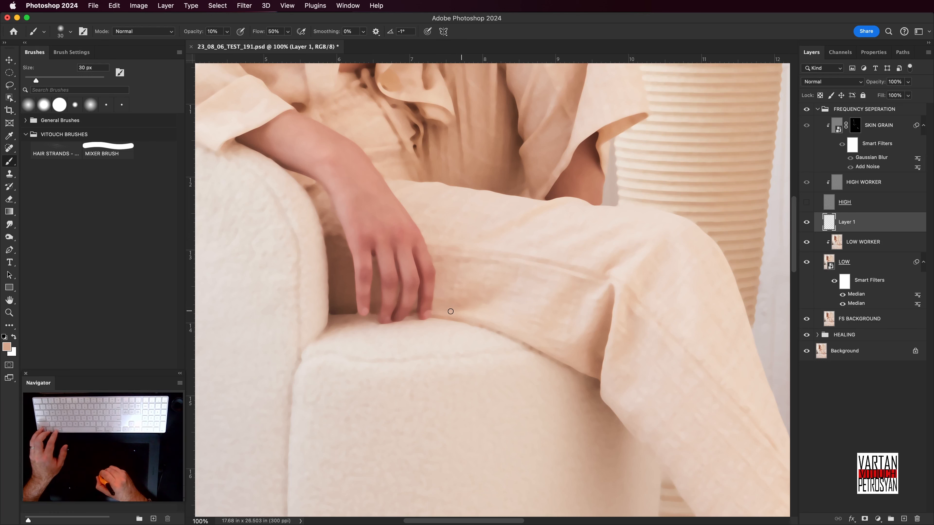
pyautogui.keyDown('alt'); pyautogui.click(442, 302); pyautogui.keyUp('alt')
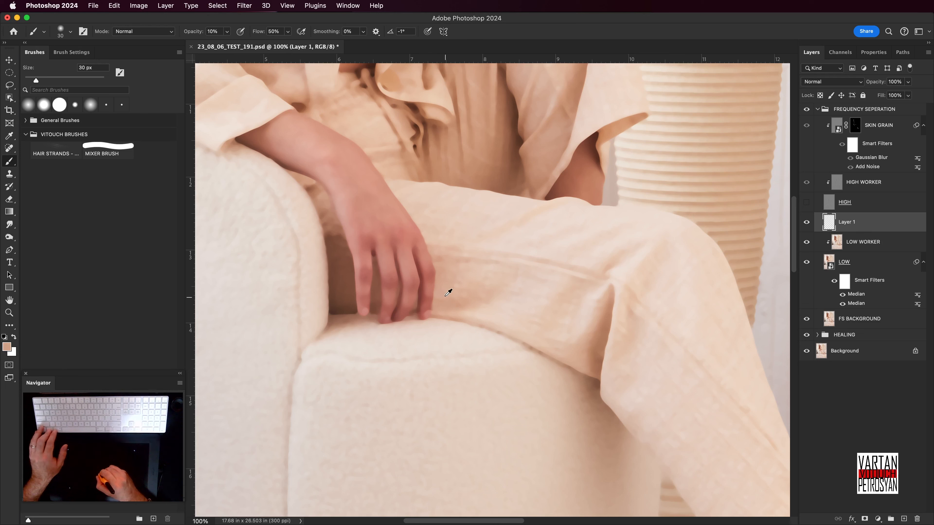
pyautogui.keyDown('alt'); pyautogui.click(443, 293); pyautogui.keyUp('alt')
pyautogui.keyDown('alt'); pyautogui.click(471, 309); pyautogui.keyUp('alt')
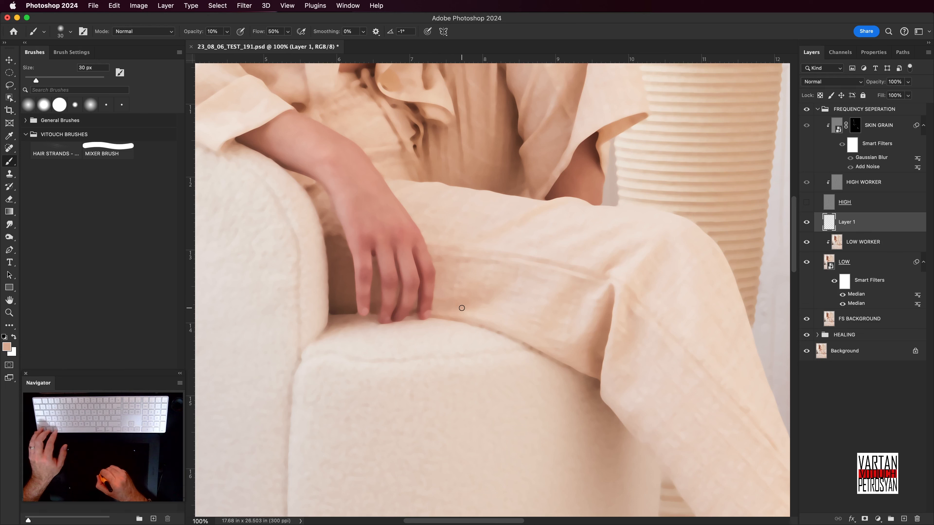
# - Even out the tones around the fingertips resting on the seat with sampled colours, reducing the brush to 15 px
pyautogui.press('[')
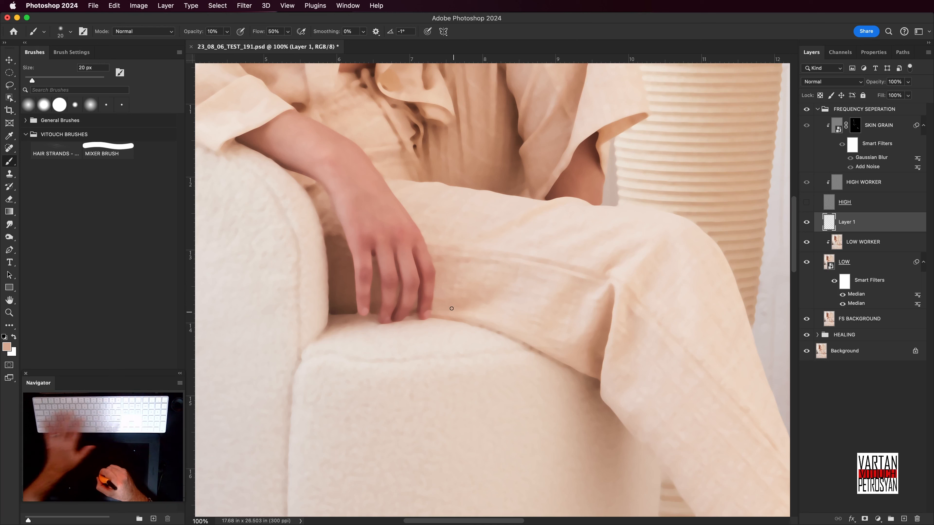
pyautogui.keyDown('alt'); pyautogui.click(418, 304); pyautogui.keyUp('alt')
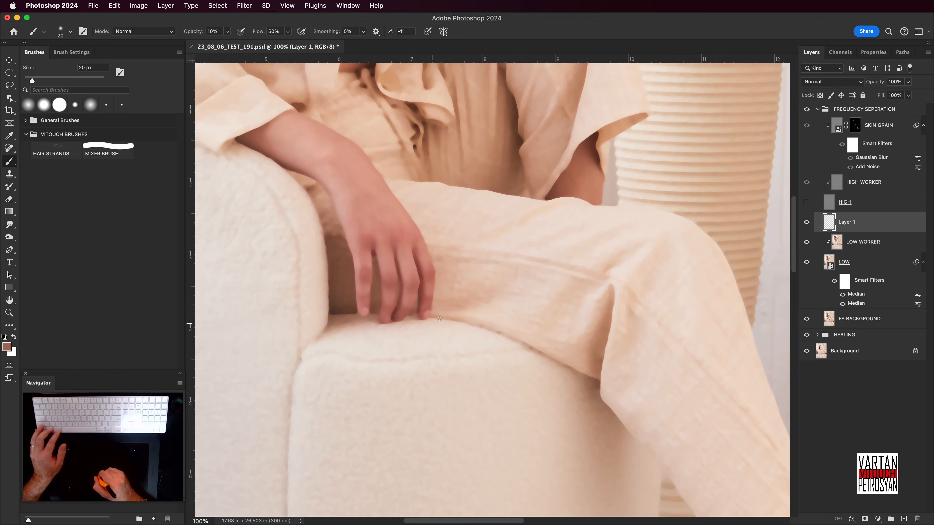
pyautogui.keyDown('alt'); pyautogui.click(438, 310); pyautogui.keyUp('alt')
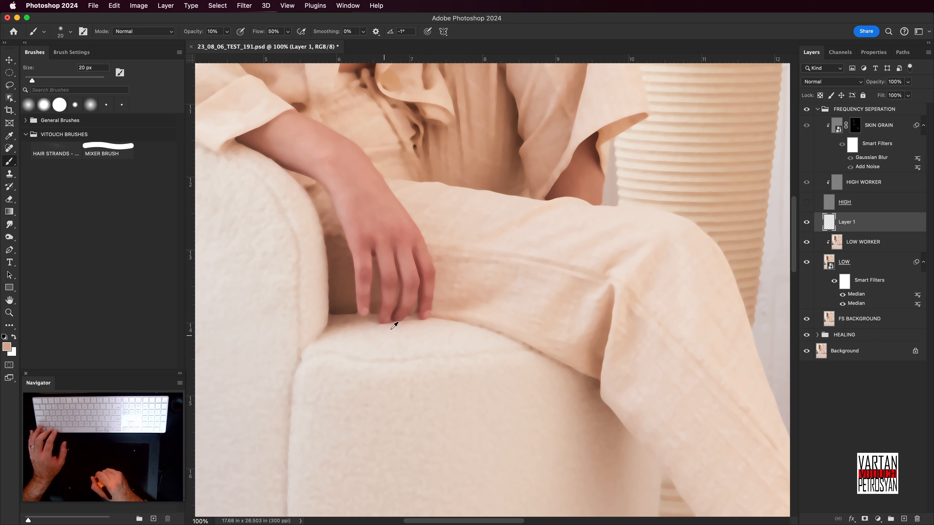
pyautogui.keyDown('alt'); pyautogui.click(374, 301); pyautogui.keyUp('alt')
pyautogui.press('[')
pyautogui.press(']')
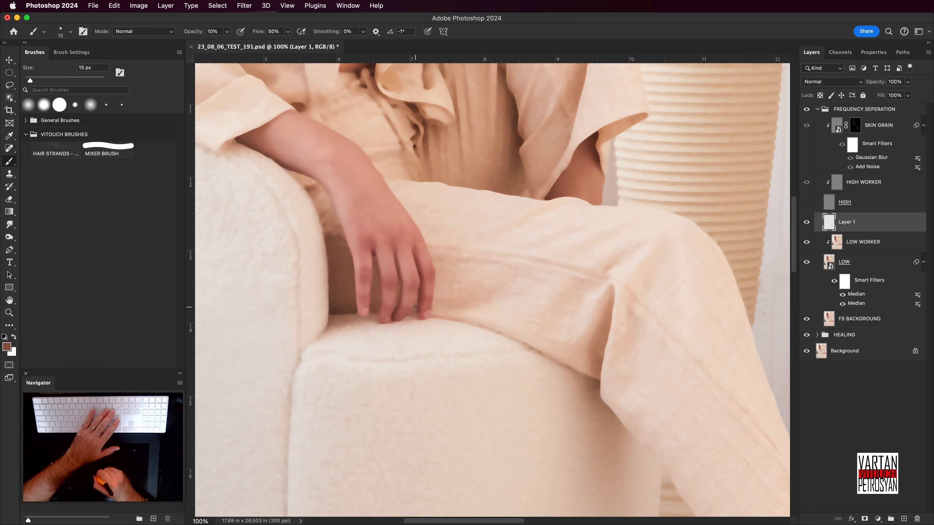
# - Refine the gap between the two outermost fingertips with a 15 px brush and sampled skin and fabric tones
pyautogui.keyDown('alt'); pyautogui.click(408, 318); pyautogui.keyUp('alt')
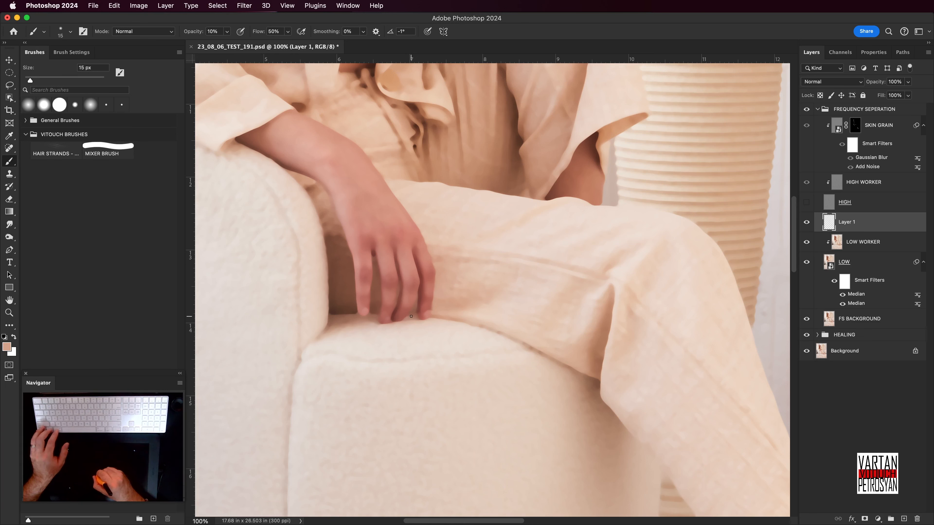
pyautogui.keyDown('alt'); pyautogui.click(410, 318); pyautogui.keyUp('alt')
pyautogui.keyDown('alt'); pyautogui.click(408, 318); pyautogui.keyUp('alt')
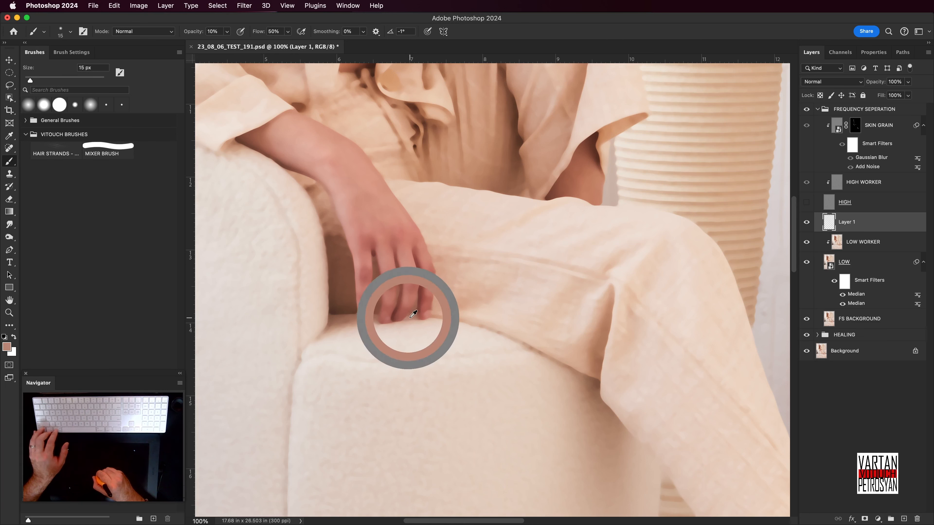
pyautogui.keyDown('alt'); pyautogui.click(412, 317); pyautogui.keyUp('alt')
pyautogui.keyDown('alt'); pyautogui.click(429, 309); pyautogui.keyUp('alt')
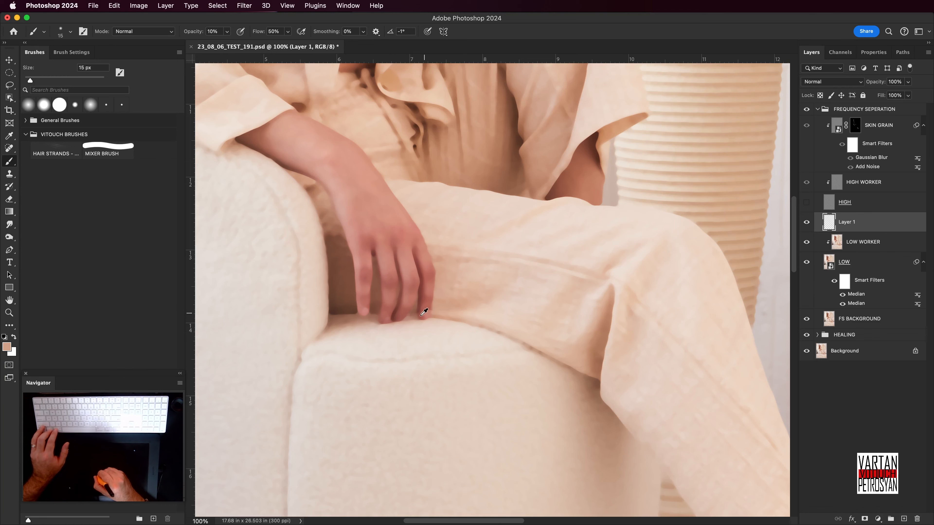
# - Show the HIGH layer again and select the HIGH WORKER layer, with the fingertips framed at 400% for texture cleanup
pyautogui.click(806, 201)
pyautogui.press('super+minus')
pyautogui.press('super+minus')
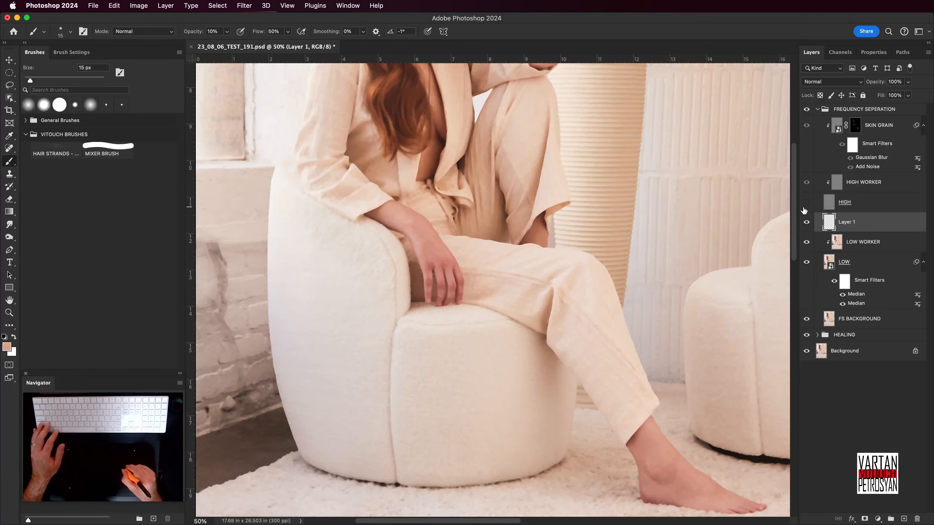
pyautogui.click(844, 188)
pyautogui.press('super+plus')
pyautogui.press('super+plus')
pyautogui.press('super+plus')
pyautogui.press('super+plus')
pyautogui.press('super+plus')
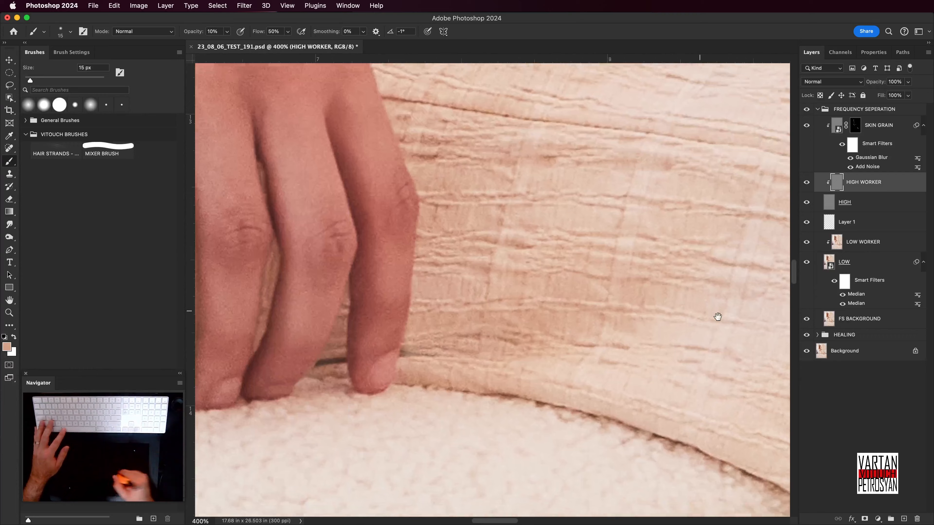
pyautogui.moveTo(718, 316); pyautogui.dragTo(836, 306)
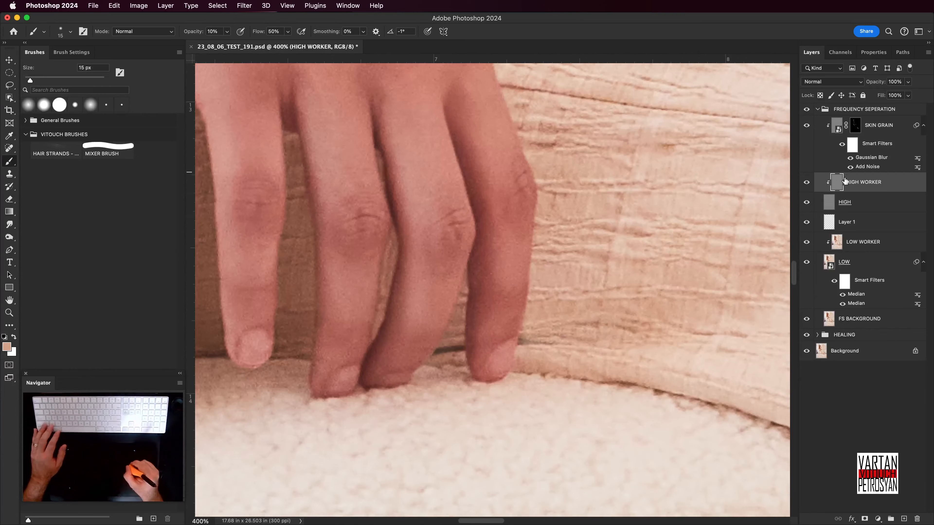
# - Clone sampled fabric texture over the seam edge beside the outermost fingertip using a 10 px Clone Stamp set to Current Layer
pyautogui.press('s')
pyautogui.click(807, 202)
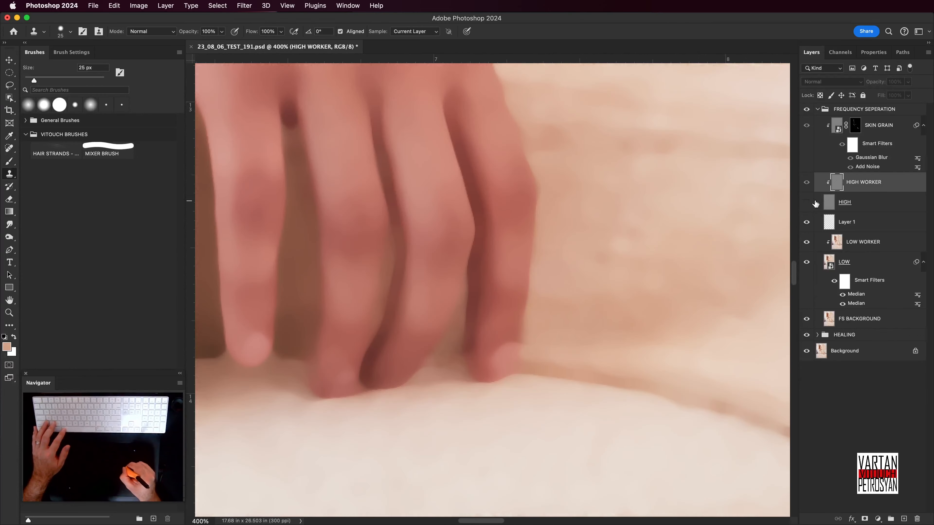
pyautogui.click(807, 202)
pyautogui.moveTo(547, 302)
pyautogui.mouseDown()
pyautogui.moveTo(515, 324)
pyautogui.moveTo(498, 311)
pyautogui.mouseUp()
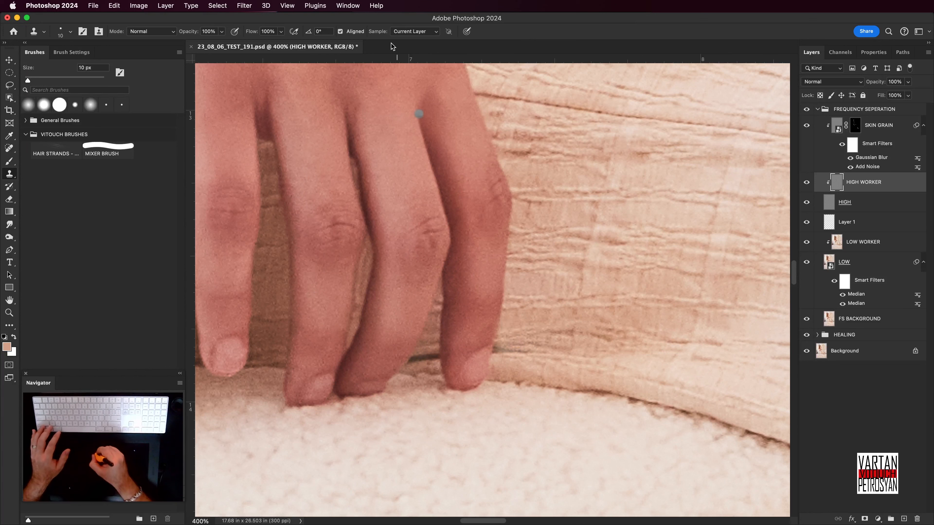
pyautogui.click(409, 33)
pyautogui.click(411, 34)
pyautogui.keyDown('alt'); pyautogui.click(533, 273); pyautogui.keyUp('alt')
pyautogui.moveTo(514, 352)
pyautogui.mouseDown()
pyautogui.moveTo(505, 331)
pyautogui.moveTo(496, 356)
pyautogui.moveTo(524, 357)
pyautogui.moveTo(556, 331)
pyautogui.mouseUp()
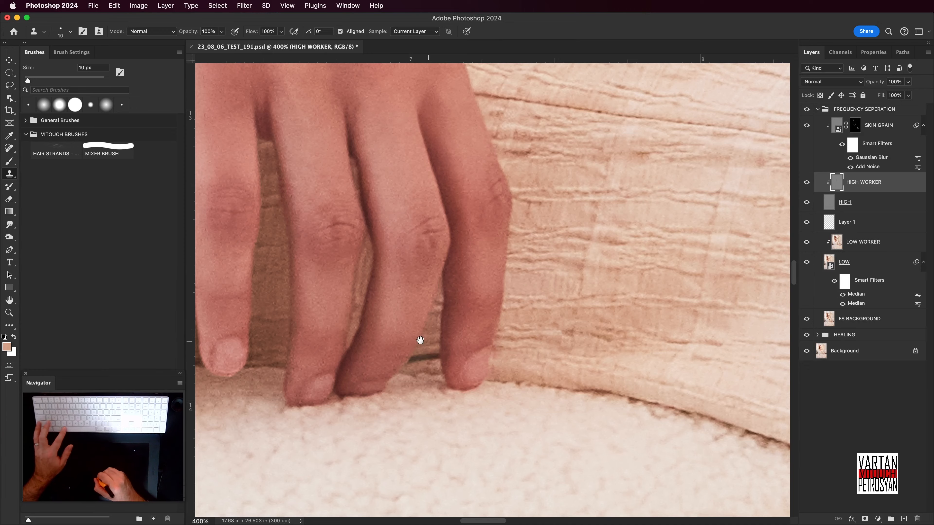
pyautogui.hscroll(-5, 404, 324)
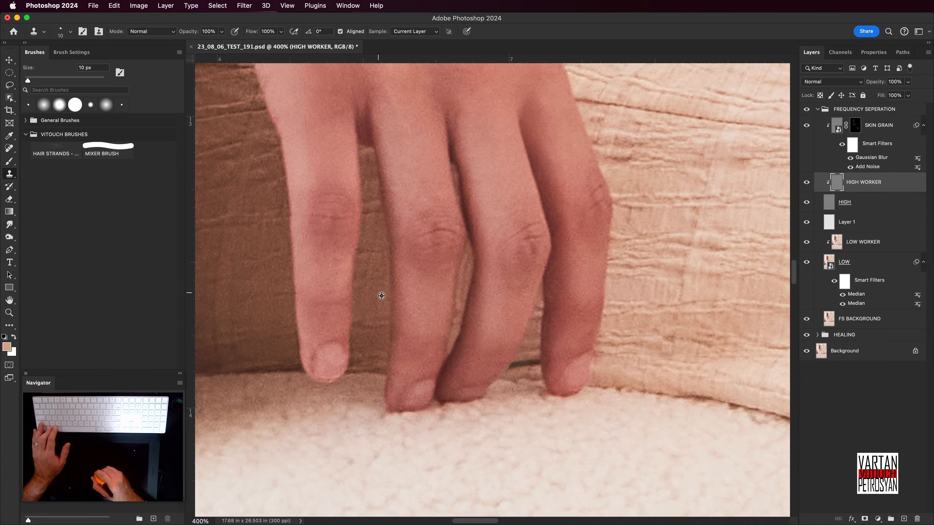
pyautogui.keyDown('alt'); pyautogui.click(374, 357); pyautogui.keyUp('alt')
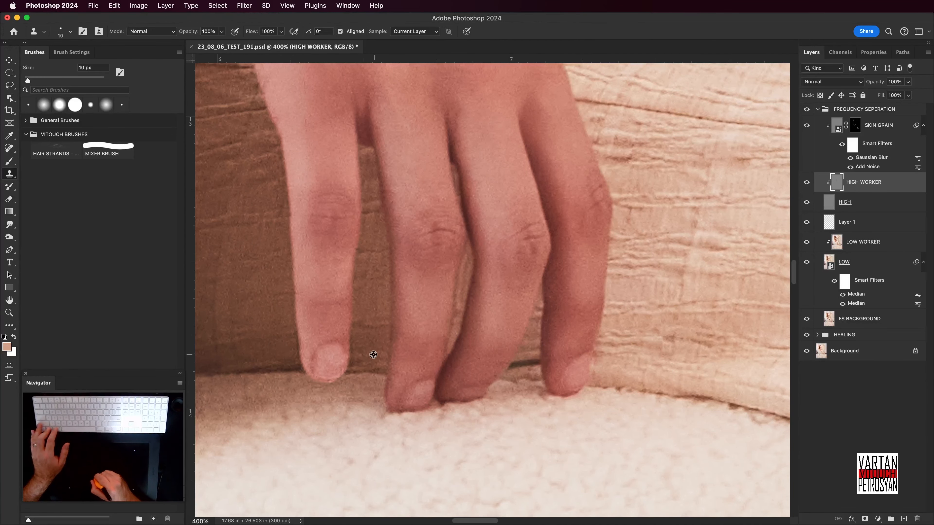
pyautogui.moveTo(528, 364); pyautogui.dragTo(529, 364)
pyautogui.press('super+z')
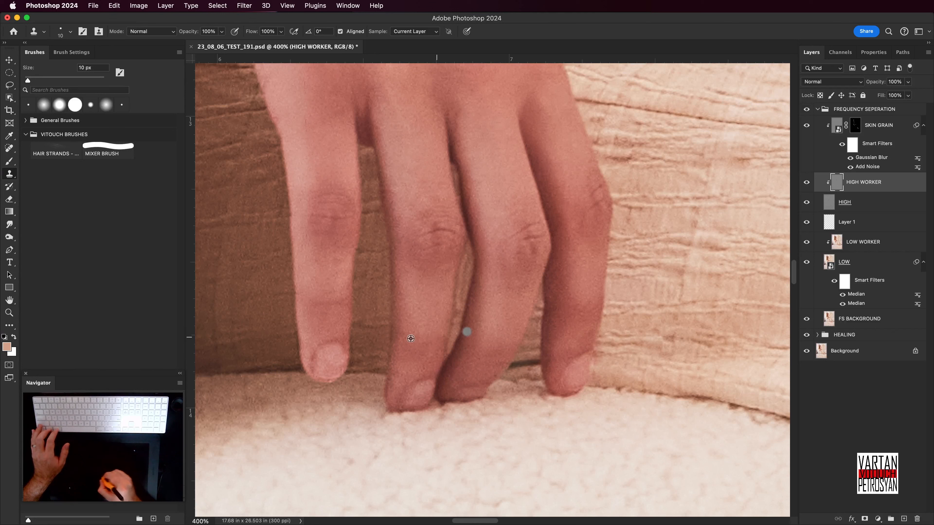
# - Clone fabric texture sampled between the other fingers over the seam edge between the two outermost fingertips on HIGH WORKER
pyautogui.keyDown('alt'); pyautogui.click(375, 311); pyautogui.keyUp('alt')
pyautogui.moveTo(529, 364); pyautogui.dragTo(526, 360)
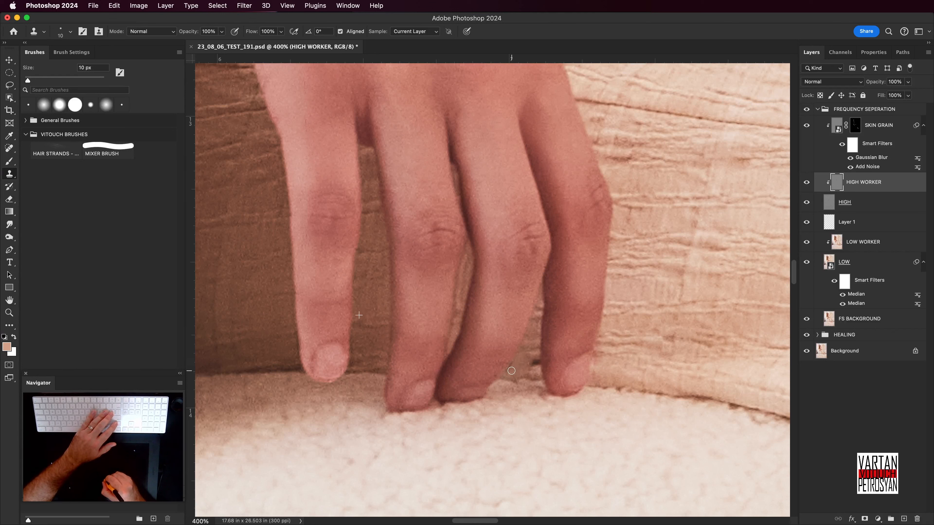
pyautogui.moveTo(516, 369); pyautogui.dragTo(532, 359)
pyautogui.keyDown('alt'); pyautogui.click(368, 290); pyautogui.keyUp('alt')
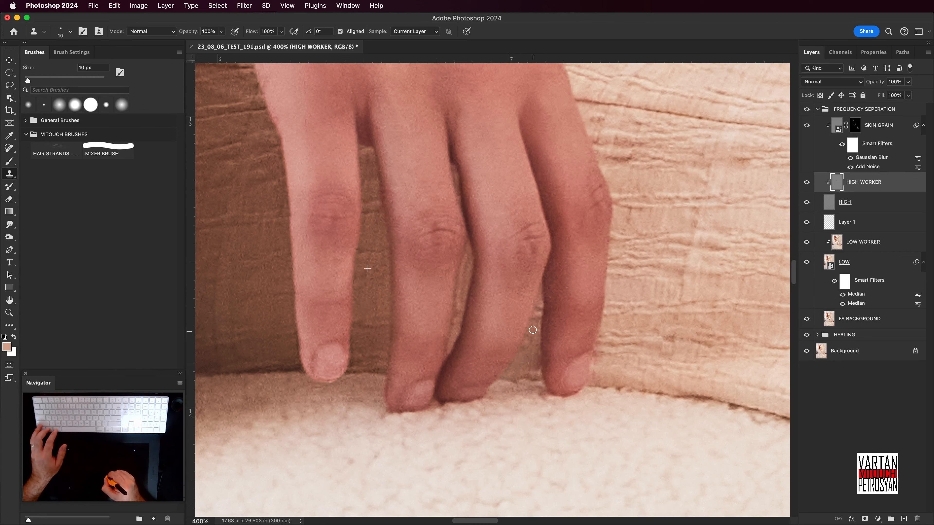
pyautogui.moveTo(529, 348); pyautogui.dragTo(513, 369)
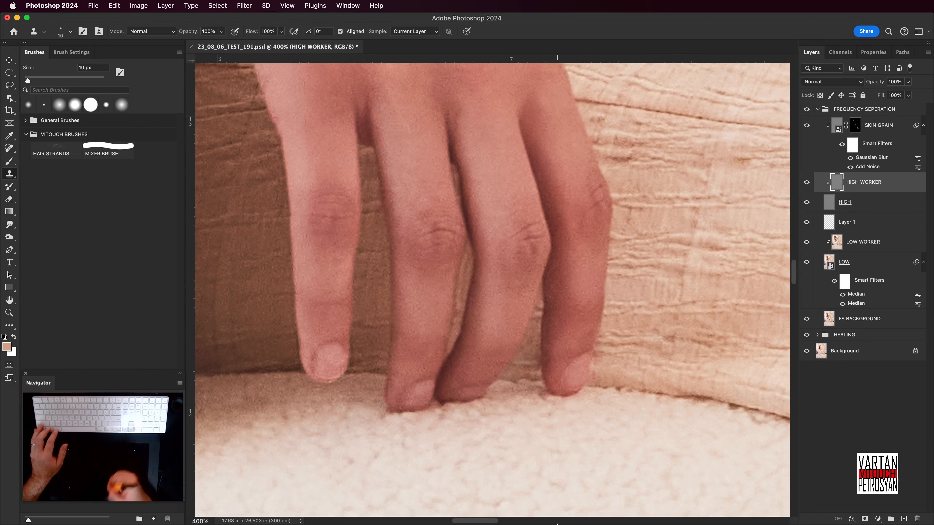
# - Compare the whole portrait before and after retouching by repeatedly isolating the Background layer and restoring all layers
pyautogui.moveTo(556, 521)
pyautogui.press('super+0')
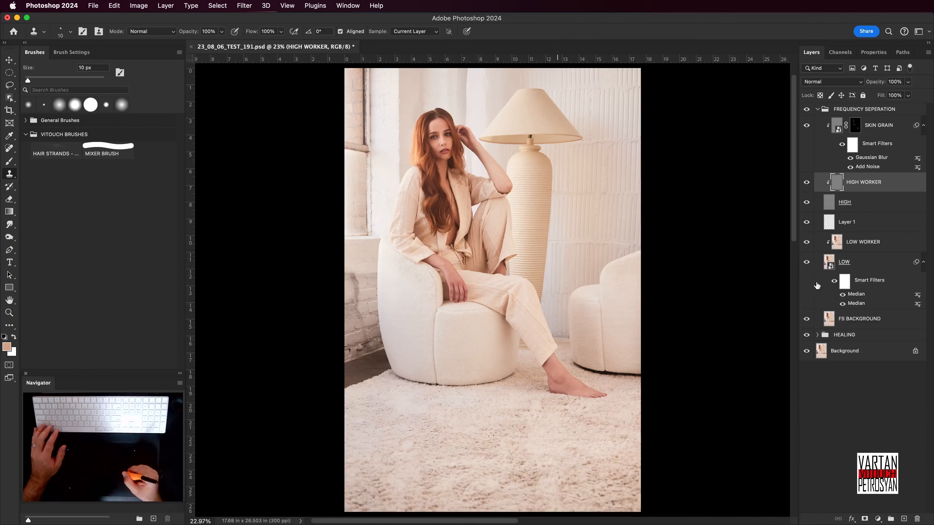
pyautogui.keyDown('alt'); pyautogui.click(806, 352); pyautogui.keyUp('alt')
pyautogui.keyDown('alt'); pyautogui.click(807, 353); pyautogui.keyUp('alt')
pyautogui.keyDown('alt'); pyautogui.click(807, 353); pyautogui.keyUp('alt')
pyautogui.keyDown('alt'); pyautogui.click(807, 352); pyautogui.keyUp('alt')
pyautogui.keyDown('alt'); pyautogui.click(807, 353); pyautogui.keyUp('alt')
pyautogui.keyDown('alt'); pyautogui.click(806, 352); pyautogui.keyUp('alt')
pyautogui.keyDown('alt'); pyautogui.click(806, 353); pyautogui.keyUp('alt')
pyautogui.keyDown('alt'); pyautogui.click(807, 353); pyautogui.keyUp('alt')
pyautogui.keyDown('alt'); pyautogui.click(806, 352); pyautogui.keyUp('alt')
pyautogui.keyDown('alt'); pyautogui.click(806, 353); pyautogui.keyUp('alt')
pyautogui.keyDown('alt'); pyautogui.click(806, 353); pyautogui.keyUp('alt')
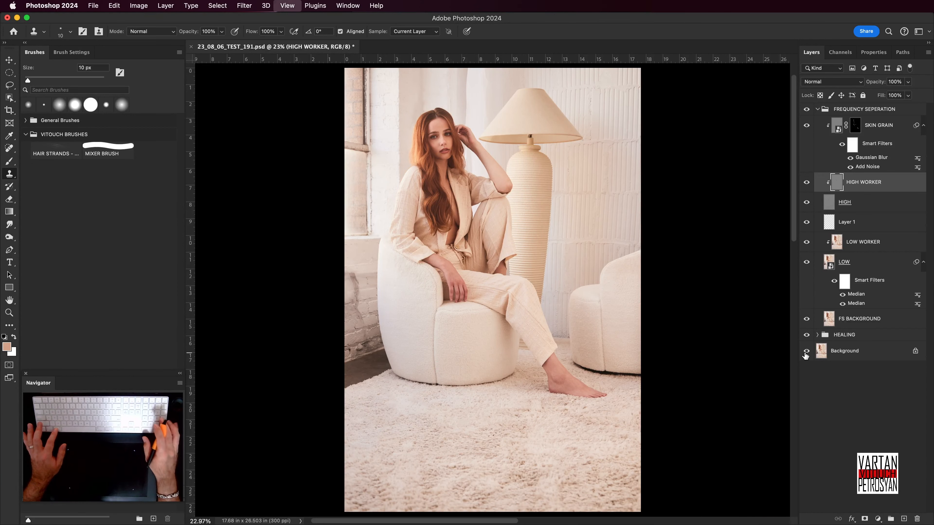
pyautogui.press('super+equal')
pyautogui.press('super+equal')
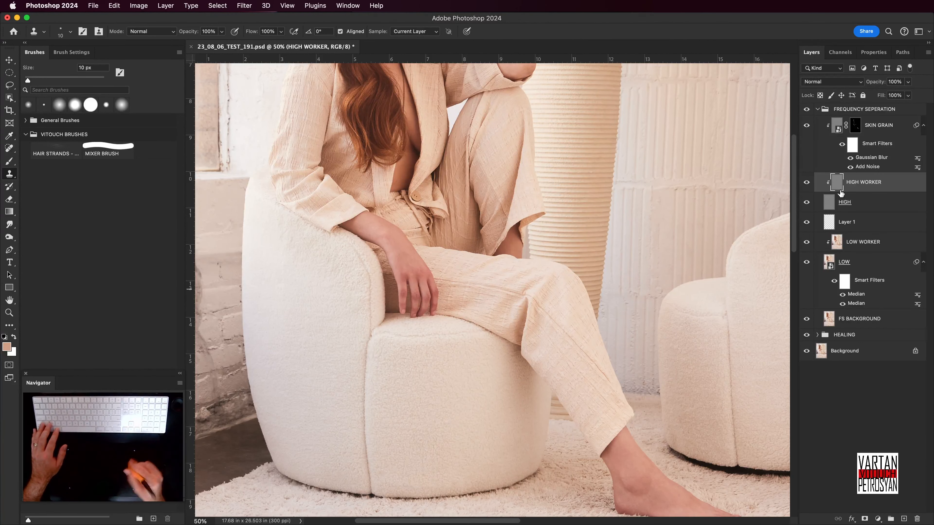
pyautogui.press('super+0')
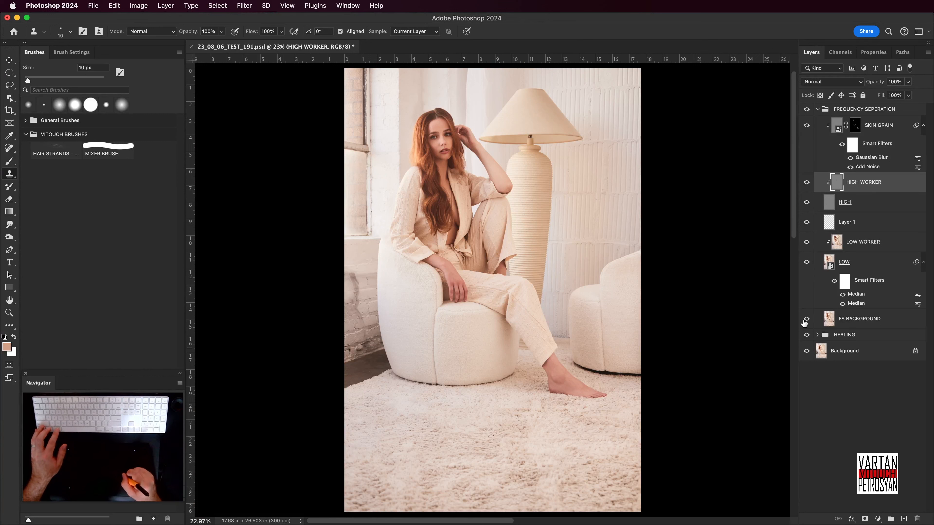
pyautogui.keyDown('alt'); pyautogui.click(806, 354); pyautogui.keyUp('alt')
pyautogui.keyDown('alt'); pyautogui.click(807, 355); pyautogui.keyUp('alt')
pyautogui.keyDown('alt'); pyautogui.click(806, 356); pyautogui.keyUp('alt')
pyautogui.keyDown('alt'); pyautogui.click(807, 357); pyautogui.keyUp('alt')
pyautogui.keyDown('alt'); pyautogui.click(806, 357); pyautogui.keyUp('alt')
pyautogui.keyDown('alt'); pyautogui.click(807, 358); pyautogui.keyUp('alt')
pyautogui.keyDown('alt'); pyautogui.click(806, 359); pyautogui.keyUp('alt')
pyautogui.keyDown('alt'); pyautogui.click(807, 359); pyautogui.keyUp('alt')
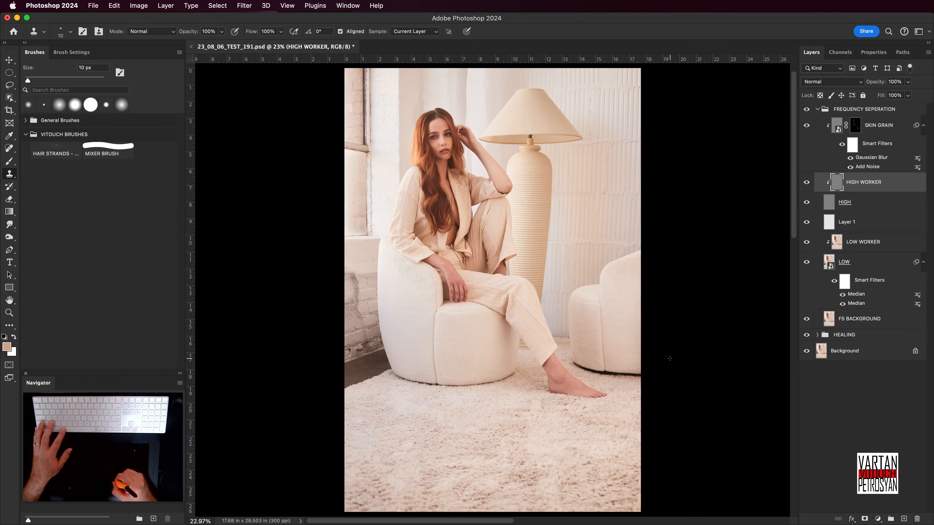
# - Outline the wall area above the model's head and the brick patch beside the chair with temporary Lasso selections, clearing each one
pyautogui.moveTo(663, 351)
pyautogui.mouseDown()
pyautogui.moveTo(656, 373)
pyautogui.moveTo(660, 359)
pyautogui.mouseUp()
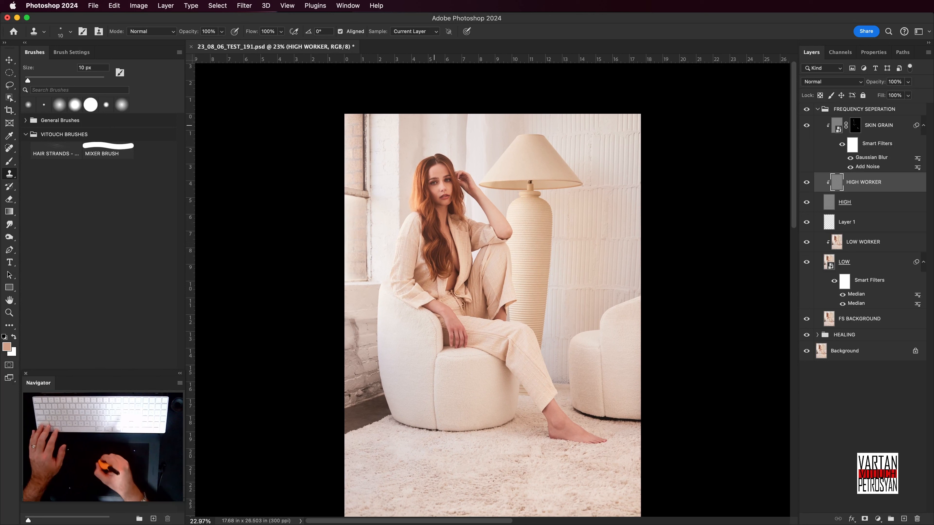
pyautogui.press('l')
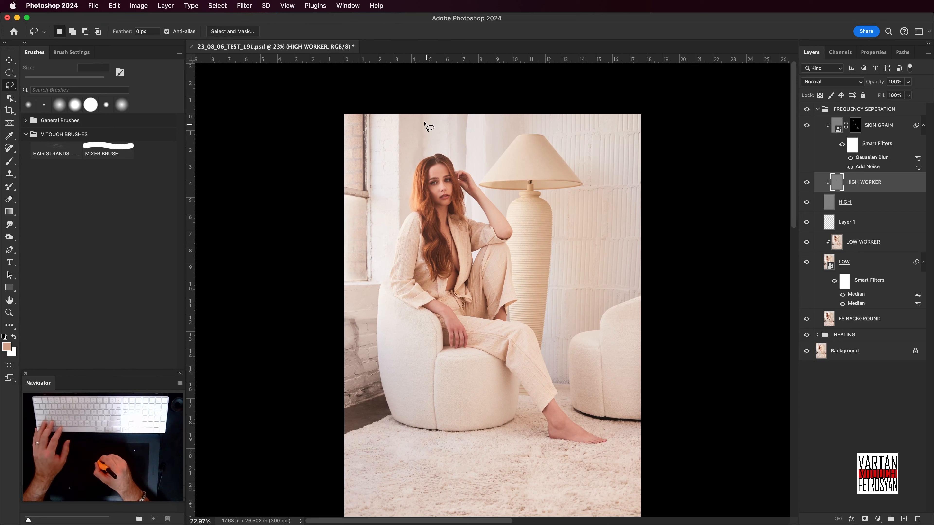
pyautogui.moveTo(426, 121)
pyautogui.mouseDown()
pyautogui.moveTo(406, 163)
pyautogui.moveTo(432, 145)
pyautogui.mouseUp()
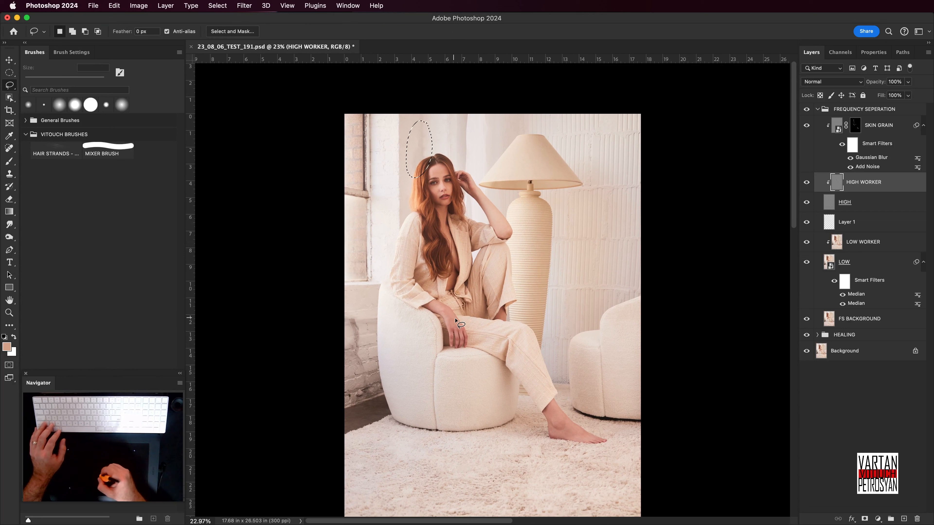
pyautogui.press('super+d')
pyautogui.moveTo(369, 329)
pyautogui.mouseDown()
pyautogui.moveTo(341, 320)
pyautogui.moveTo(336, 382)
pyautogui.moveTo(367, 404)
pyautogui.moveTo(382, 389)
pyautogui.moveTo(381, 346)
pyautogui.mouseUp()
pyautogui.press('super+d')
# - Hide the HIGH layer and prepare a 100 px brush at 5% opacity on Layer 1 with a sampled wall colour
pyautogui.click(807, 203)
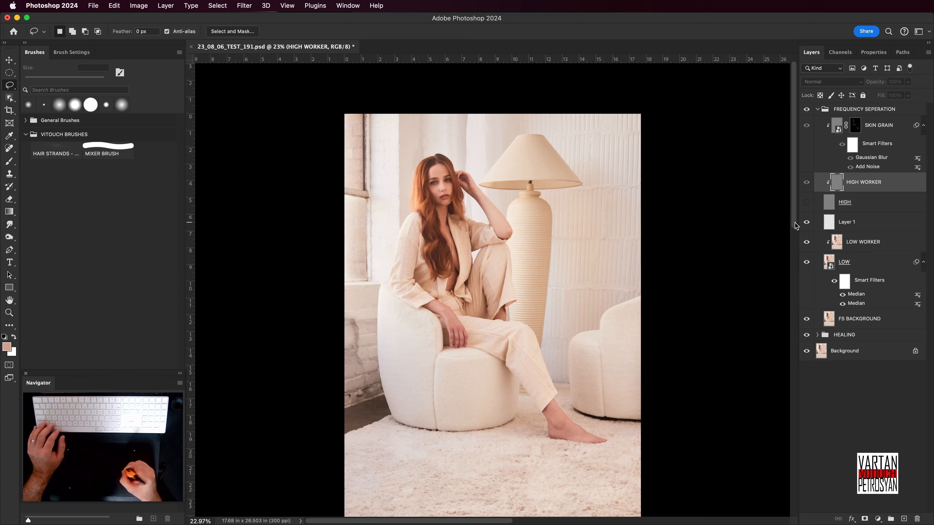
pyautogui.click(829, 226)
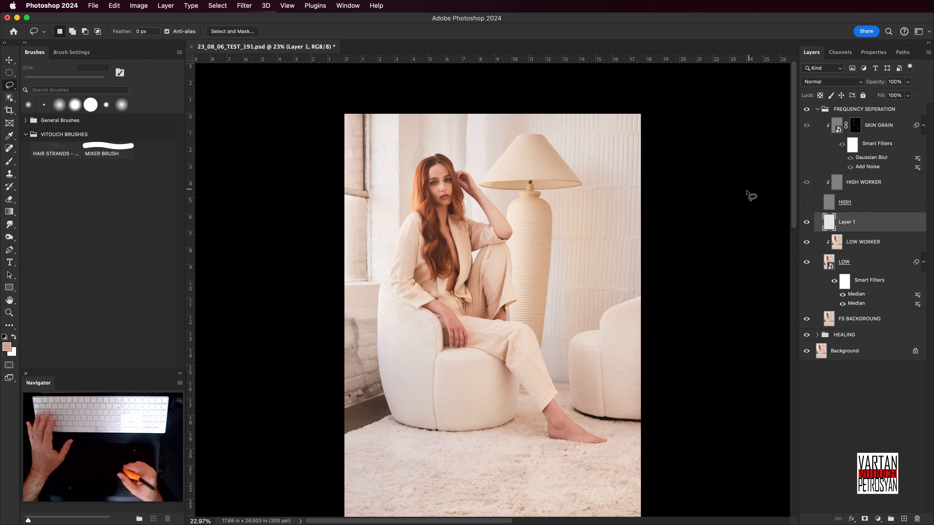
pyautogui.press('b')
pyautogui.keyDown('alt'); pyautogui.click(419, 145); pyautogui.keyUp('alt')
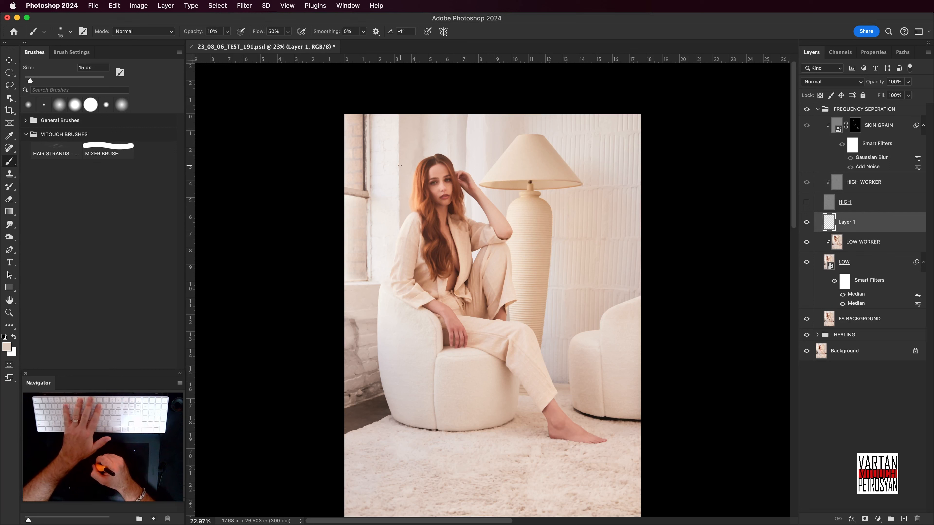
pyautogui.press(']')
pyautogui.press('0')
pyautogui.press('5')
pyautogui.press(']')
pyautogui.press(']')
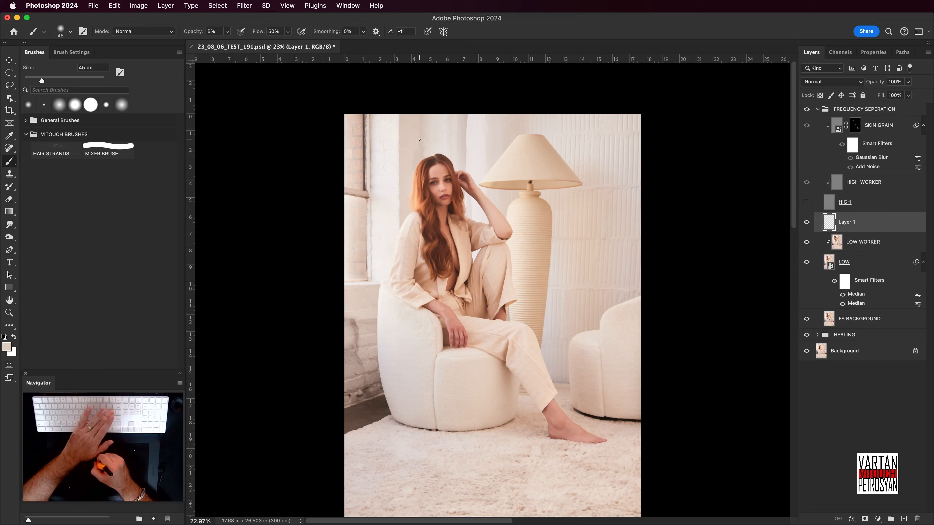
pyautogui.press(']')
pyautogui.press(']')
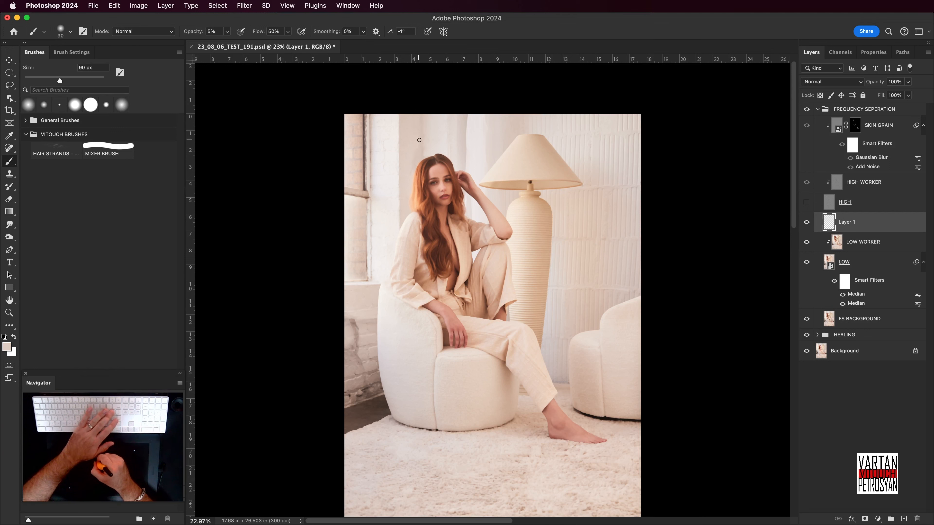
pyautogui.press(']')
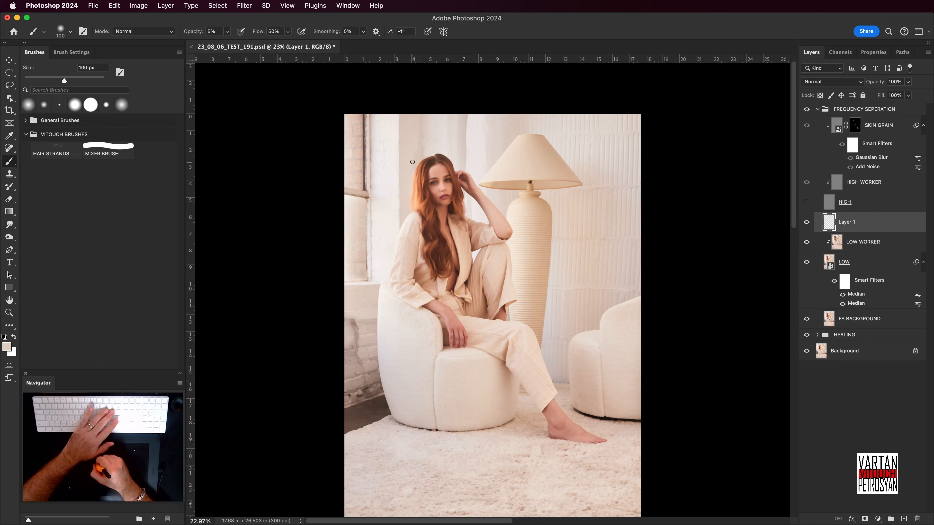
# - Even out the wall tones above and beside the model's head with resampled wall colours, and compare Layer 1 on and off
pyautogui.keyDown('alt'); pyautogui.click(410, 164); pyautogui.keyUp('alt')
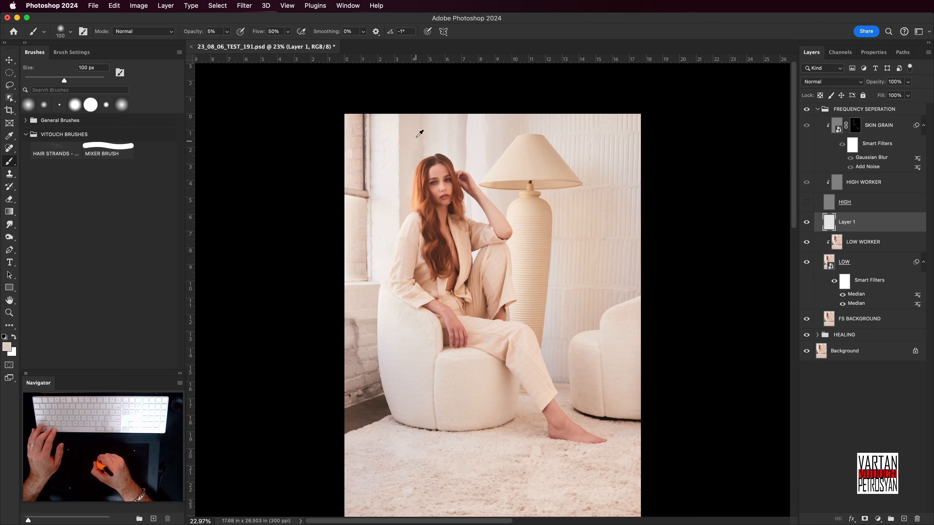
pyautogui.keyDown('alt'); pyautogui.click(415, 159); pyautogui.keyUp('alt')
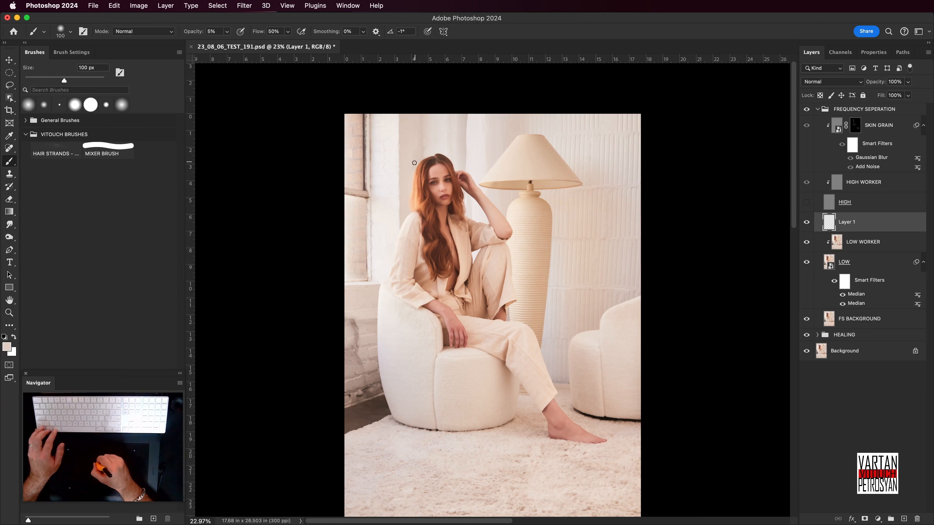
pyautogui.keyDown('alt'); pyautogui.click(414, 163); pyautogui.keyUp('alt')
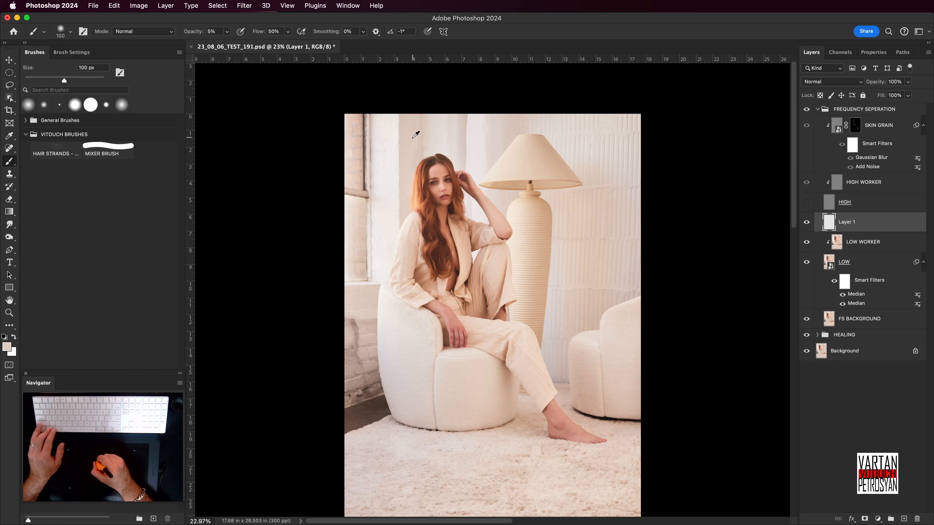
pyautogui.keyDown('alt'); pyautogui.click(425, 147); pyautogui.keyUp('alt')
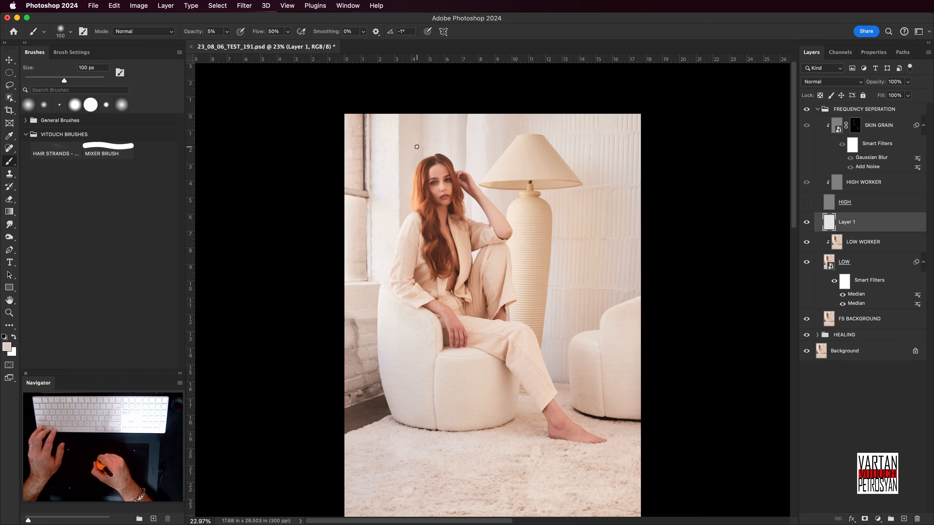
pyautogui.keyDown('alt'); pyautogui.click(422, 149); pyautogui.keyUp('alt')
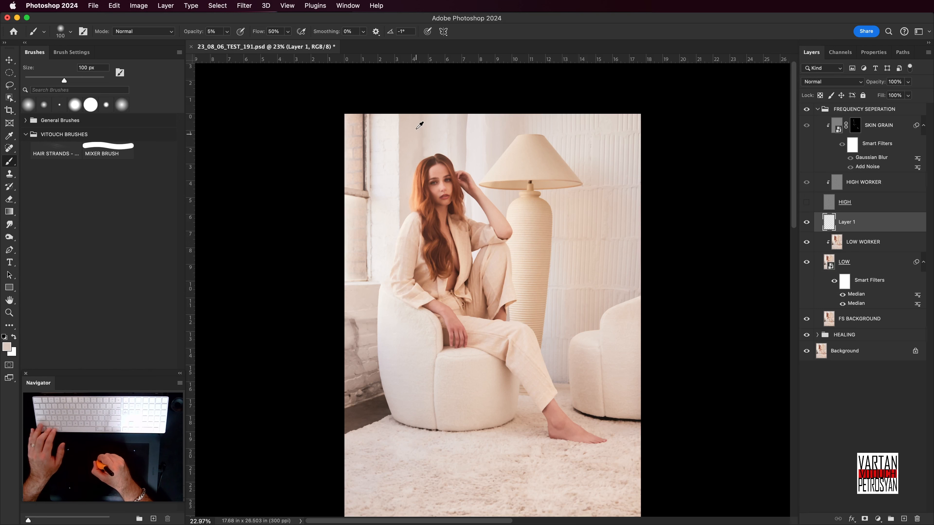
pyautogui.keyDown('alt'); pyautogui.click(416, 141); pyautogui.keyUp('alt')
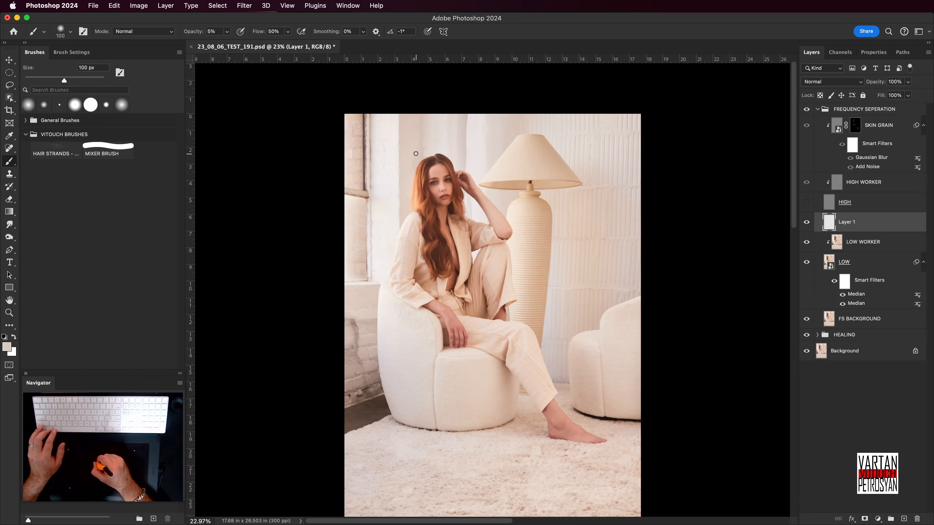
pyautogui.keyDown('alt'); pyautogui.click(430, 143); pyautogui.keyUp('alt')
pyautogui.keyDown('alt'); pyautogui.click(430, 133); pyautogui.keyUp('alt')
pyautogui.keyDown('alt'); pyautogui.click(444, 137); pyautogui.keyUp('alt')
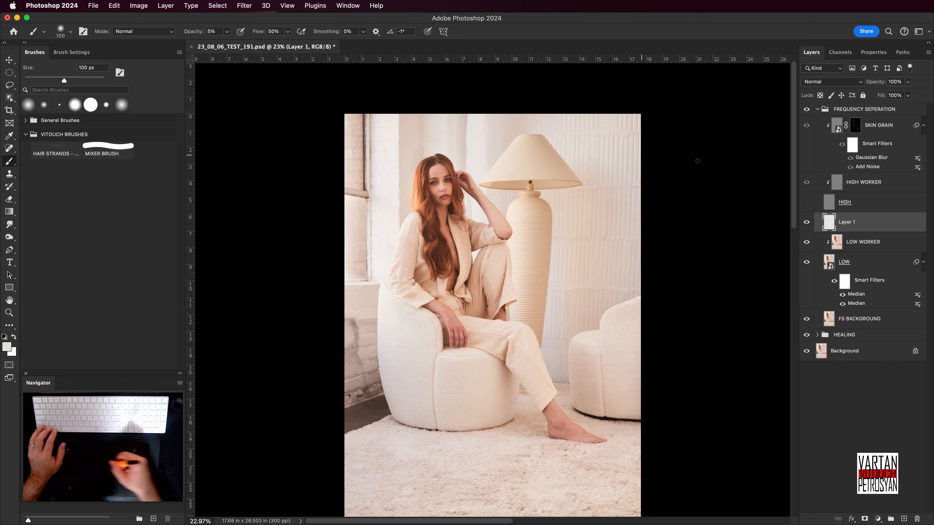
pyautogui.click(808, 223)
pyautogui.click(808, 223)
pyautogui.click(808, 222)
pyautogui.click(809, 223)
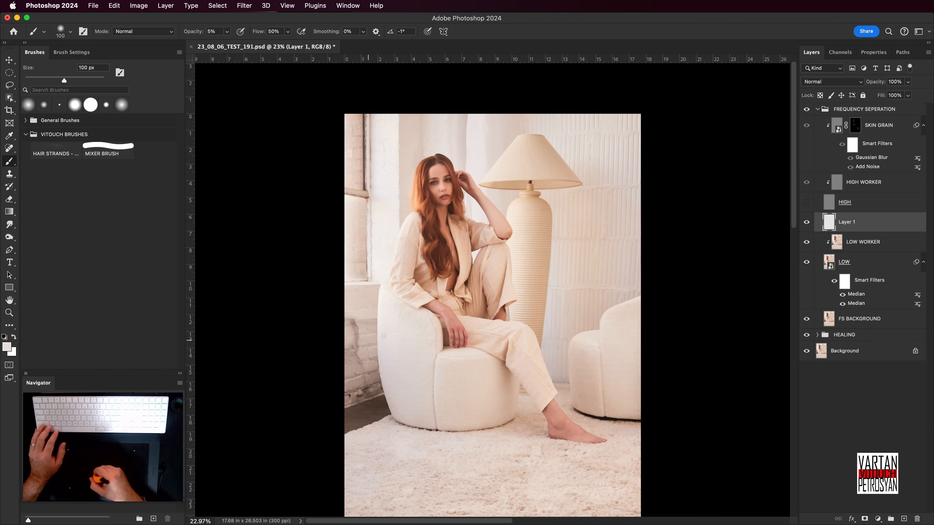
# - Soften the dark stain on the brick wall beside the chair using sampled wall tones and 10% brush opacity
pyautogui.press('super+plus')
pyautogui.press('super+plus')
pyautogui.press('super+plus')
pyautogui.moveTo(270, 382); pyautogui.dragTo(572, 282)
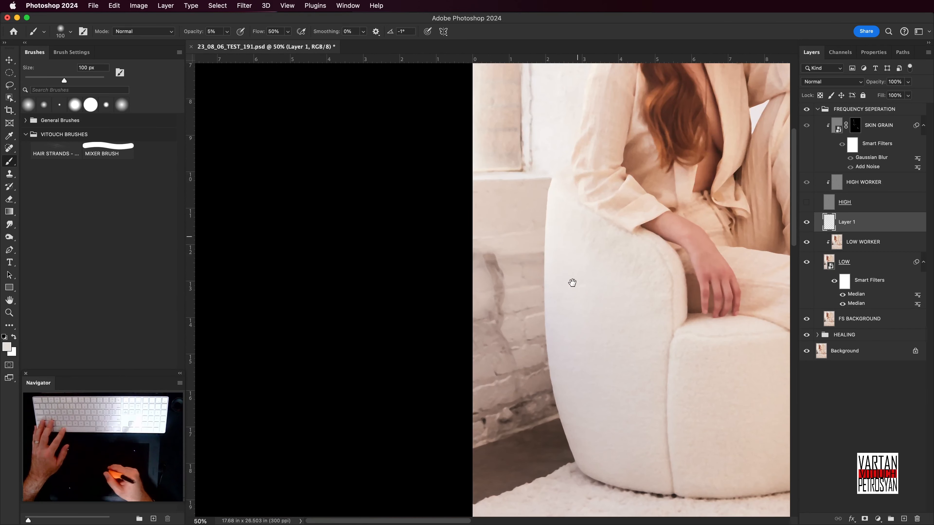
pyautogui.moveTo(484, 307); pyautogui.dragTo(449, 314)
pyautogui.keyDown('alt'); pyautogui.click(483, 289); pyautogui.keyUp('alt')
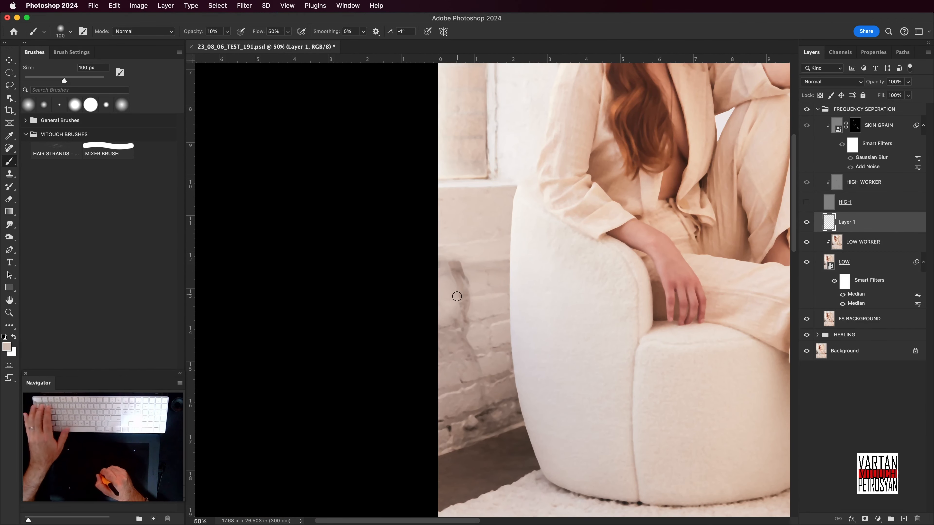
pyautogui.press('1')
pyautogui.keyDown('alt'); pyautogui.click(474, 279); pyautogui.keyUp('alt')
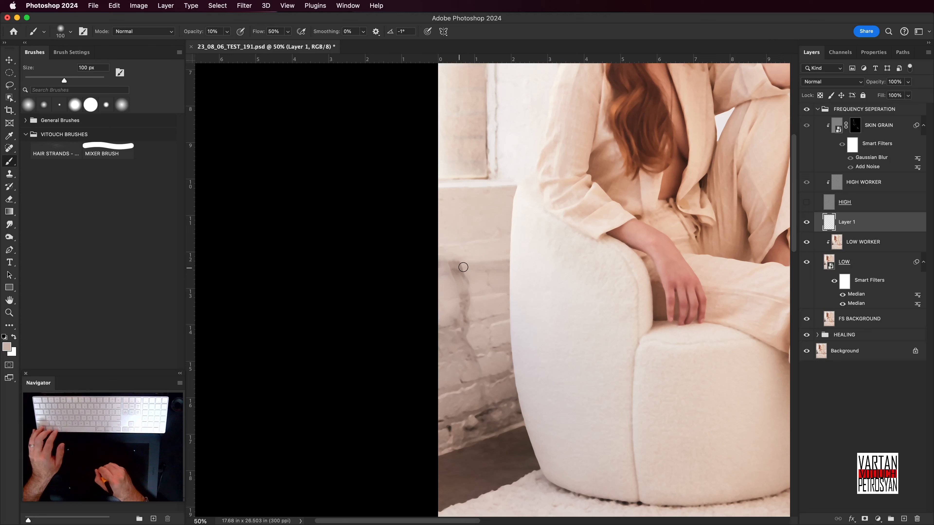
# - Paint over the upper end of the dark brick-wall stain beside the chair with a 70 px brush on Layer 1
pyautogui.press('[')
pyautogui.press('[')
pyautogui.press('[')
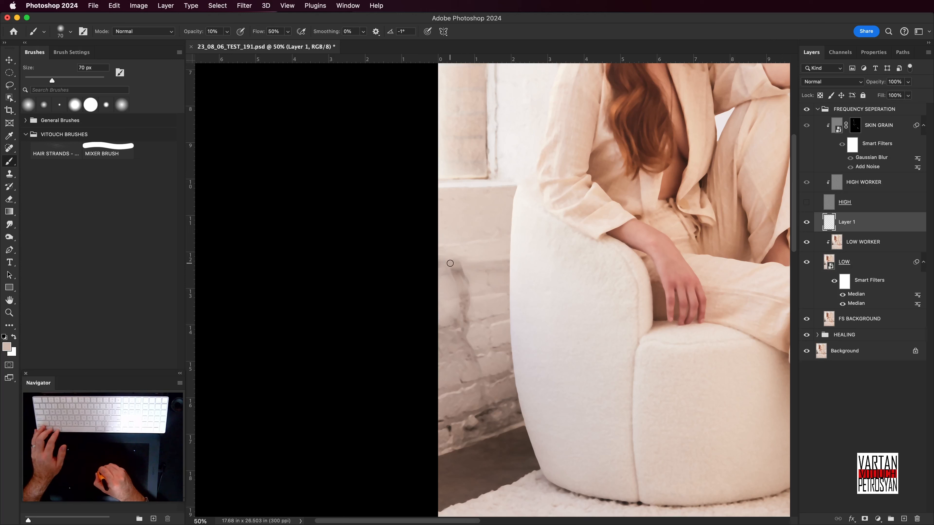
pyautogui.click(447, 265)
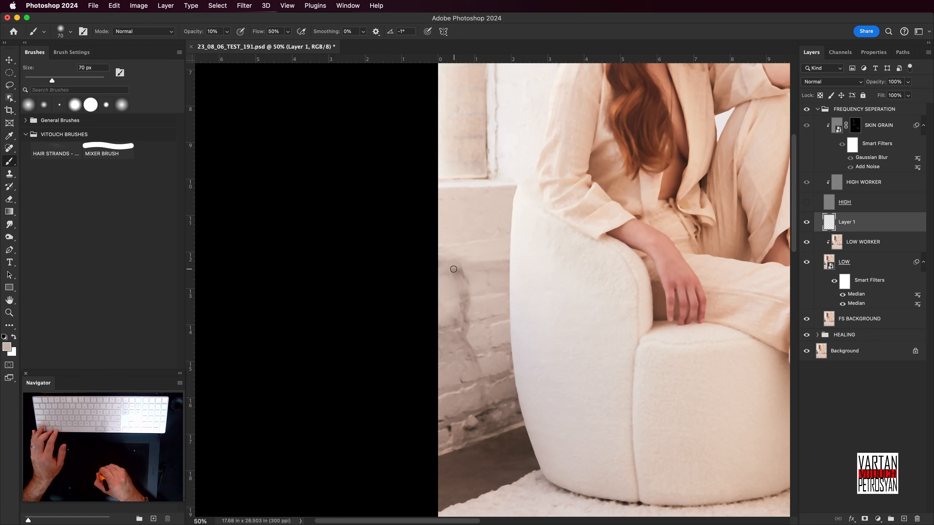
pyautogui.click(468, 276)
pyautogui.click(470, 285)
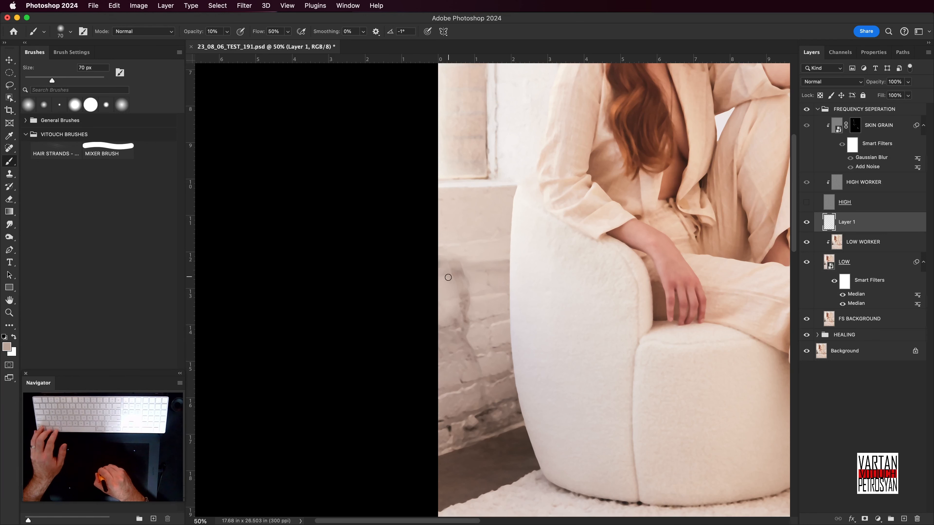
pyautogui.click(466, 281)
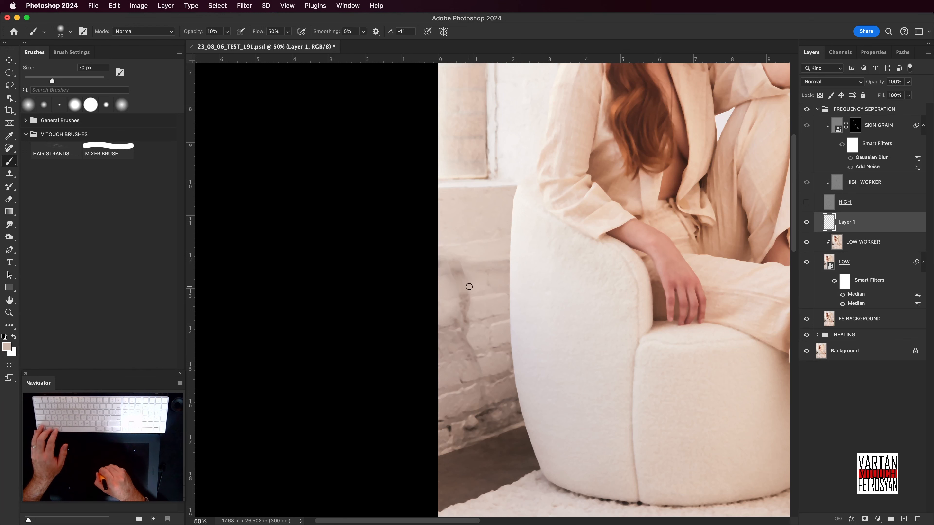
# - Blend the upper part of the wall stain into the surrounding brick using repeatedly sampled nearby wall tones
pyautogui.keyDown('alt'); pyautogui.click(466, 278); pyautogui.keyUp('alt')
pyautogui.keyDown('alt'); pyautogui.click(467, 282); pyautogui.keyUp('alt')
pyautogui.keyDown('alt'); pyautogui.click(475, 276); pyautogui.keyUp('alt')
pyautogui.keyDown('alt'); pyautogui.click(472, 268); pyautogui.keyUp('alt')
pyautogui.moveTo(459, 271); pyautogui.dragTo(466, 269)
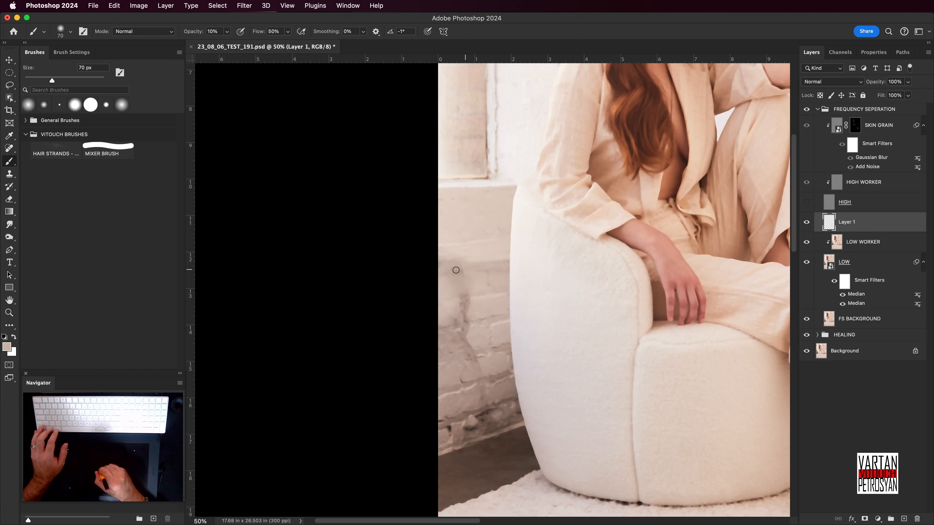
pyautogui.keyDown('alt'); pyautogui.click(464, 254); pyautogui.keyUp('alt')
pyautogui.keyDown('alt'); pyautogui.click(453, 267); pyautogui.keyUp('alt')
pyautogui.keyDown('alt'); pyautogui.click(454, 267); pyautogui.keyUp('alt')
pyautogui.keyDown('alt'); pyautogui.click(448, 289); pyautogui.keyUp('alt')
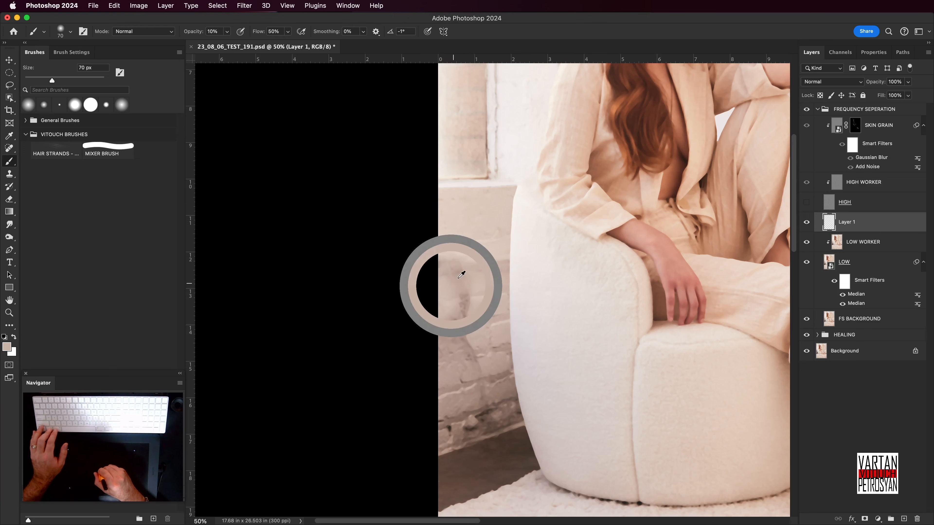
# - Even out the bricks around and below the stain with freshly sampled tones, using the 70 px brush
pyautogui.keyDown('alt'); pyautogui.click(459, 281); pyautogui.keyUp('alt')
pyautogui.moveTo(473, 266); pyautogui.dragTo(476, 259)
pyautogui.keyDown('alt'); pyautogui.click(482, 272); pyautogui.keyUp('alt')
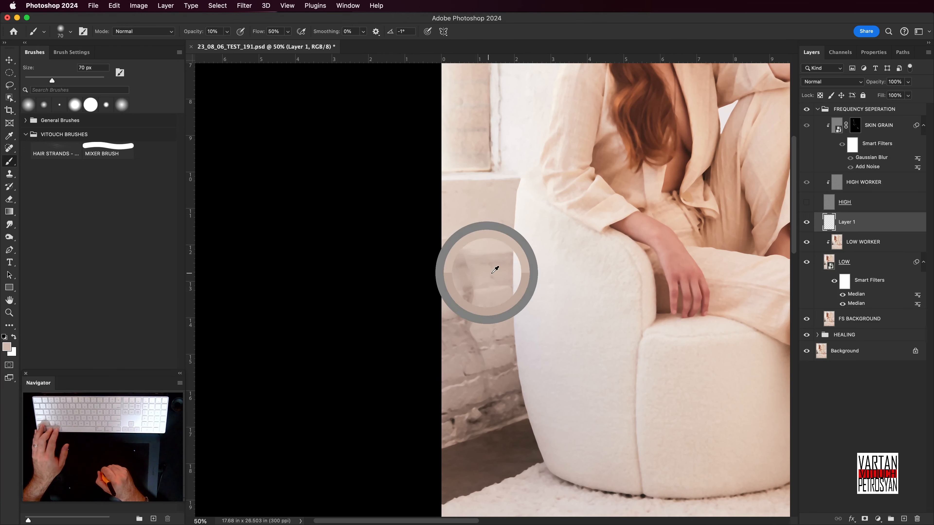
pyautogui.keyDown('alt'); pyautogui.click(470, 269); pyautogui.keyUp('alt')
pyautogui.moveTo(470, 263); pyautogui.dragTo(462, 259)
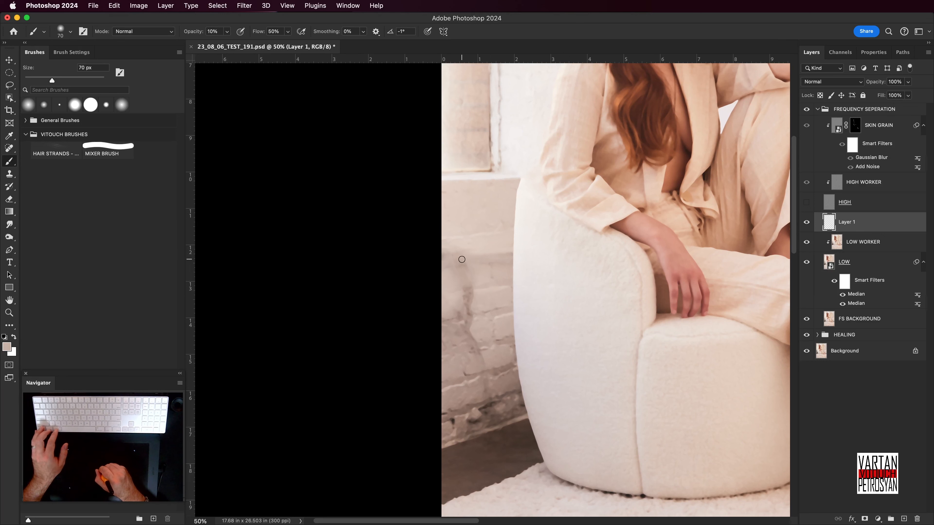
pyautogui.keyDown('alt'); pyautogui.click(468, 258); pyautogui.keyUp('alt')
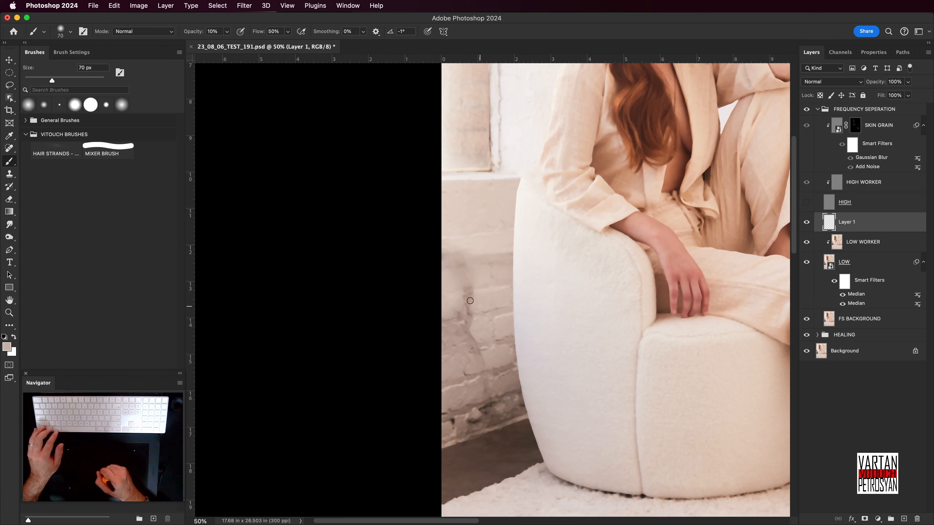
pyautogui.keyDown('alt'); pyautogui.click(472, 264); pyautogui.keyUp('alt')
pyautogui.moveTo(471, 271); pyautogui.dragTo(468, 264)
pyautogui.keyDown('alt'); pyautogui.click(470, 262); pyautogui.keyUp('alt')
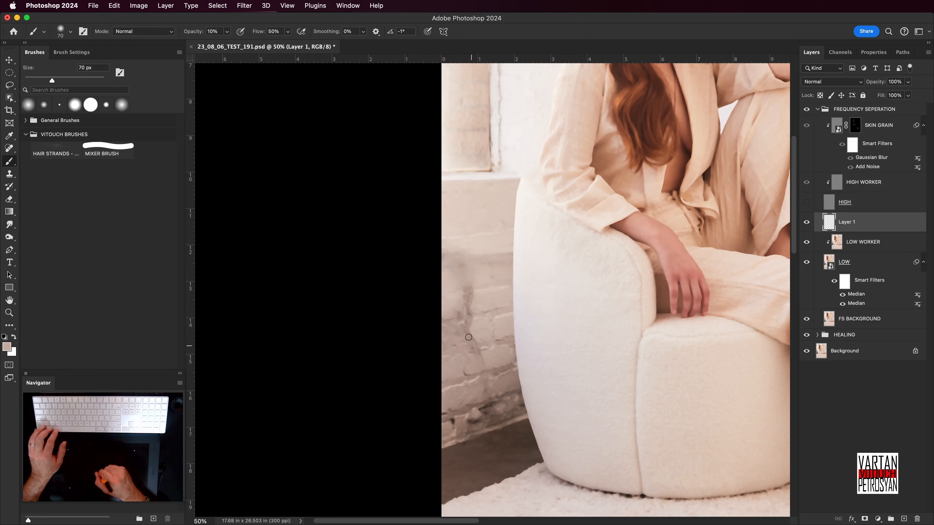
pyautogui.moveTo(468, 337); pyautogui.dragTo(475, 346)
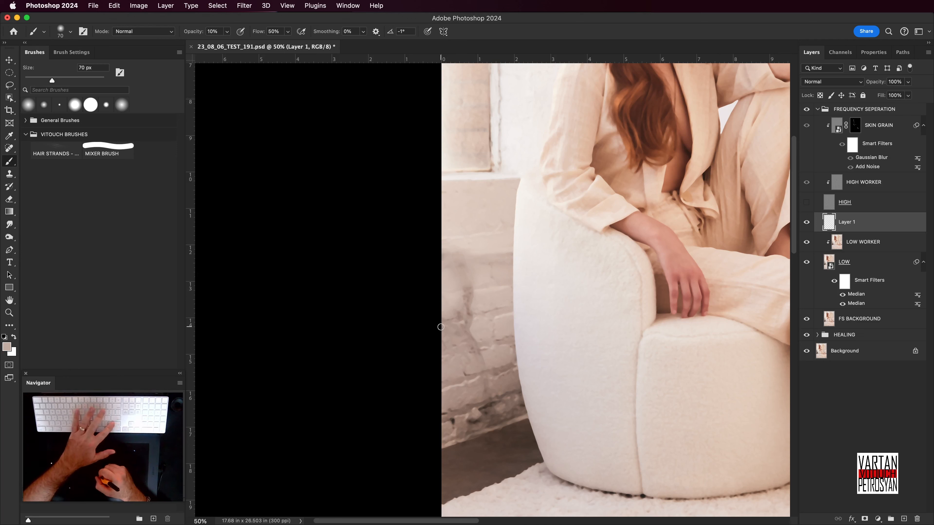
# - Enlarge the brush to 100 px and soften the vertical dark streak on the wall with sampled brick tones
pyautogui.press(']')
pyautogui.press(']')
pyautogui.press(']')
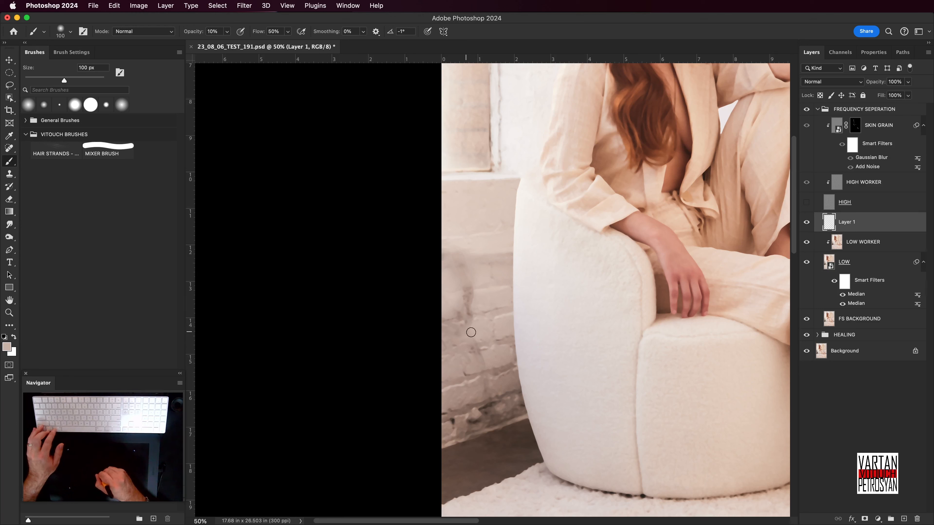
pyautogui.keyDown('alt'); pyautogui.click(482, 302); pyautogui.keyUp('alt')
pyautogui.moveTo(469, 299); pyautogui.dragTo(468, 306)
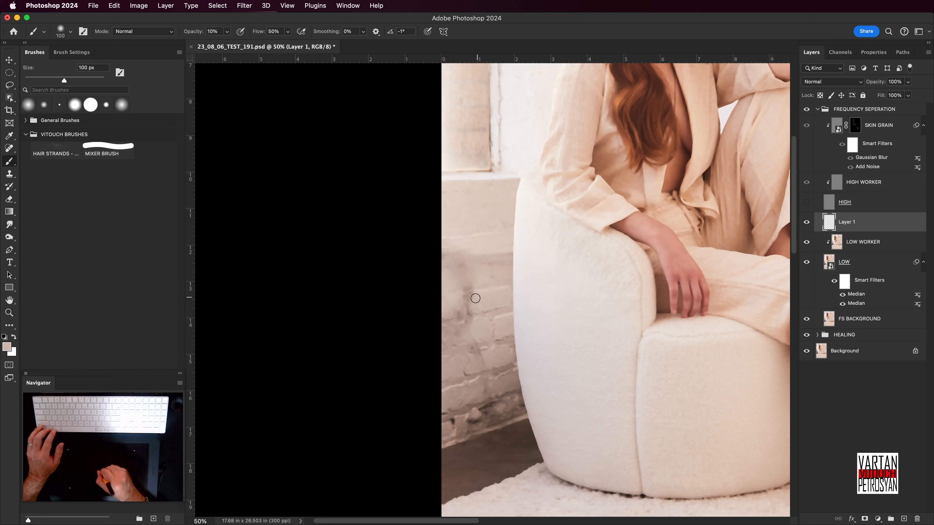
pyautogui.keyDown('alt'); pyautogui.click(484, 272); pyautogui.keyUp('alt')
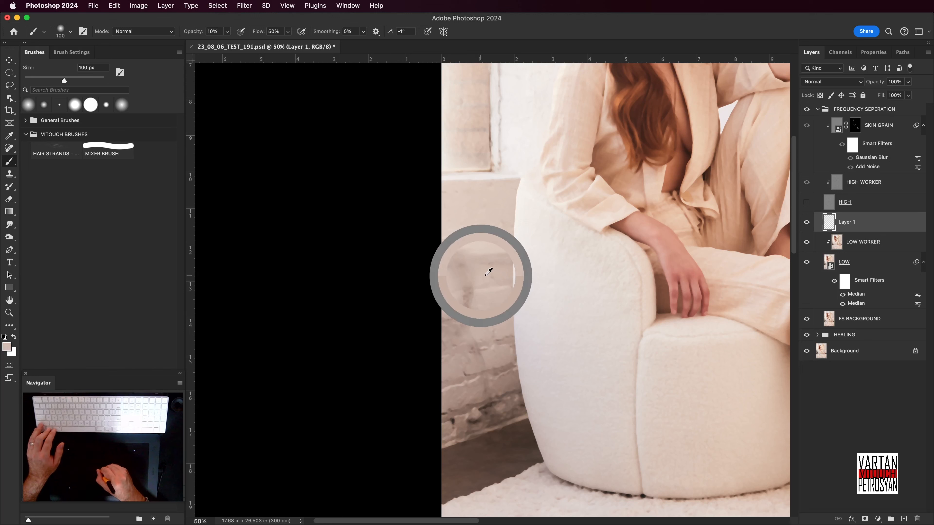
pyautogui.keyDown('alt'); pyautogui.click(478, 298); pyautogui.keyUp('alt')
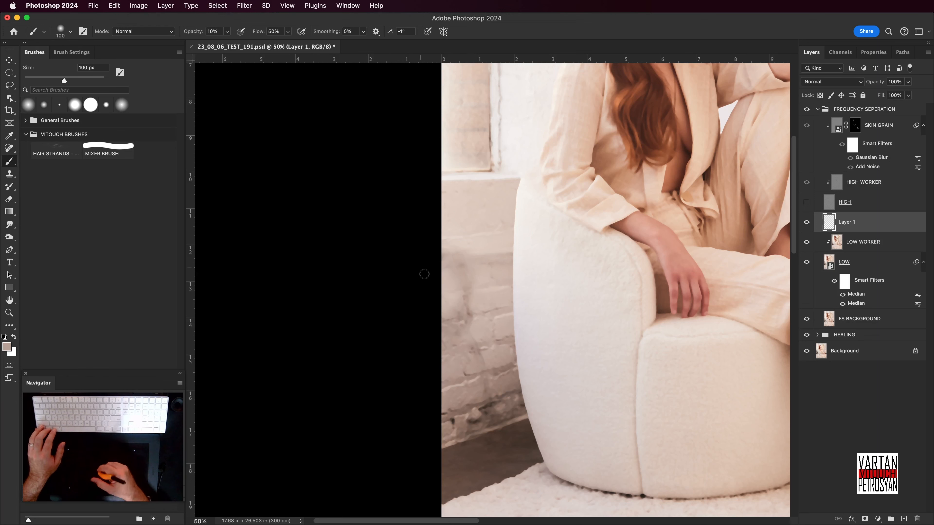
pyautogui.click(455, 302)
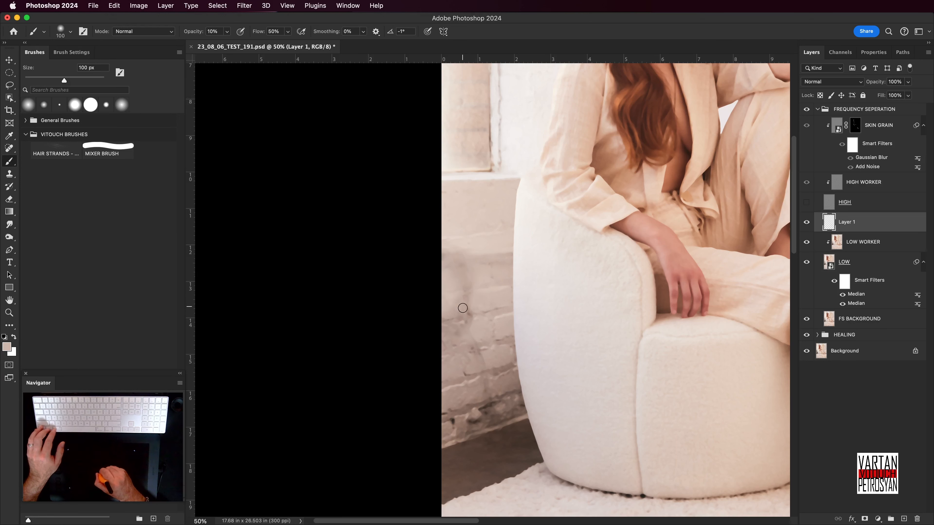
# - Smooth the tones of the lower bricks beside the chair with resampled wall colours
pyautogui.keyDown('alt'); pyautogui.click(478, 305); pyautogui.keyUp('alt')
pyautogui.moveTo(491, 328); pyautogui.dragTo(497, 282)
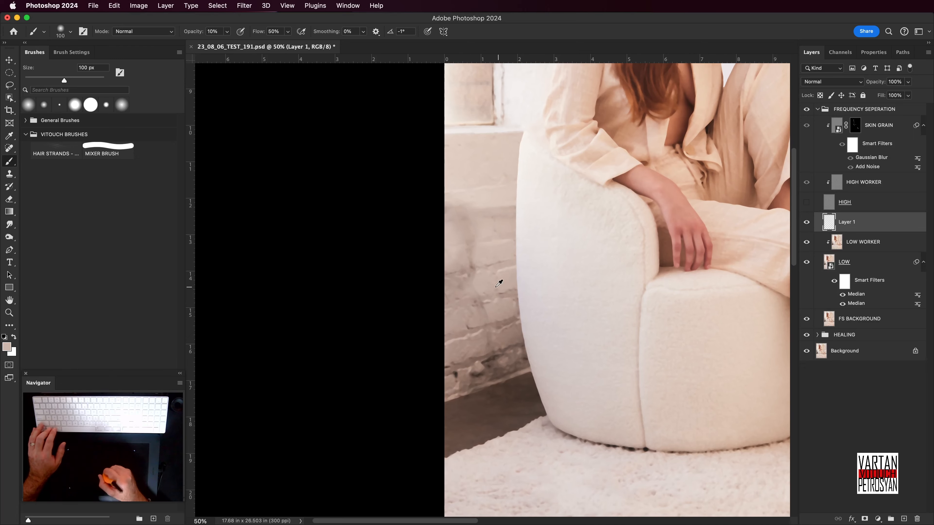
pyautogui.keyDown('alt'); pyautogui.click(492, 313); pyautogui.keyUp('alt')
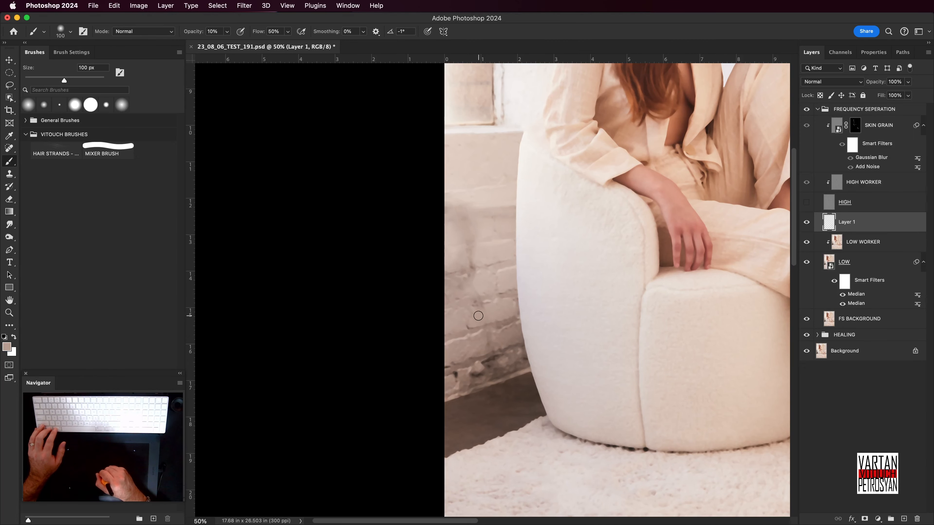
pyautogui.moveTo(484, 296); pyautogui.dragTo(496, 273)
pyautogui.keyDown('alt'); pyautogui.click(496, 318); pyautogui.keyUp('alt')
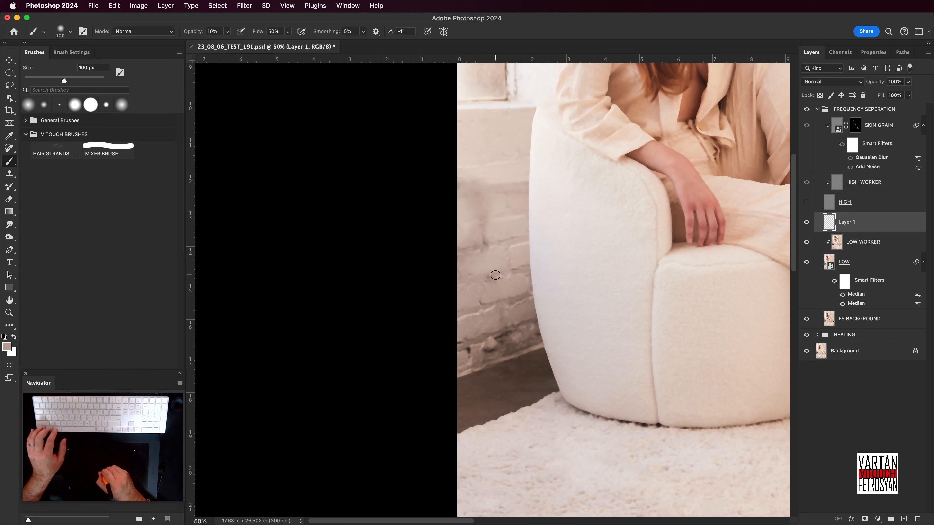
# - Reduce the brush to 70 px and clean the remaining streak and brick shading with newly sampled wall tones
pyautogui.press('[')
pyautogui.press('[')
pyautogui.press('[')
pyautogui.press('[')
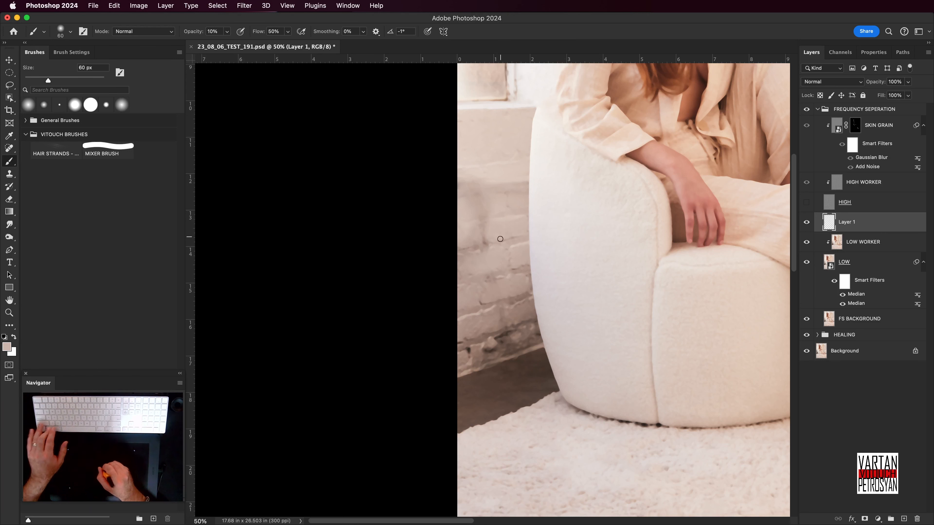
pyautogui.press(']')
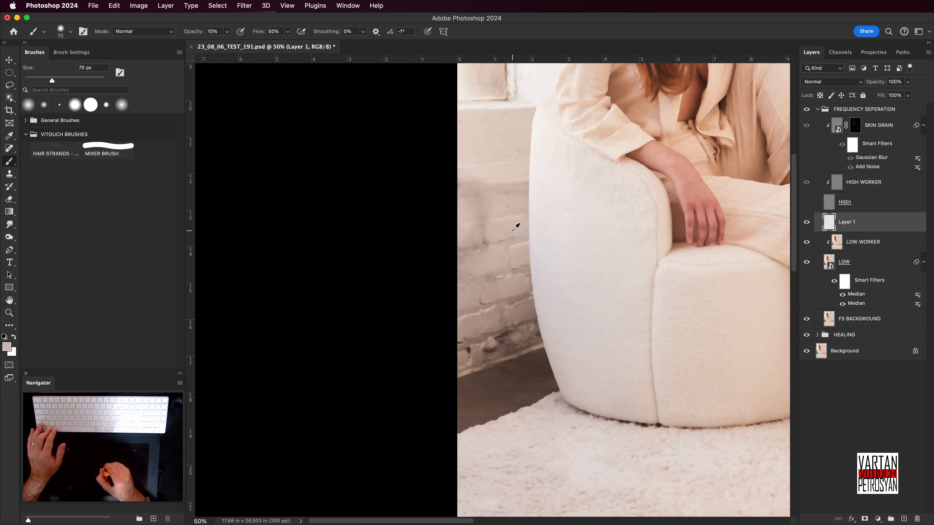
pyautogui.moveTo(494, 211)
pyautogui.mouseDown()
pyautogui.moveTo(460, 217)
pyautogui.moveTo(502, 207)
pyautogui.mouseUp()
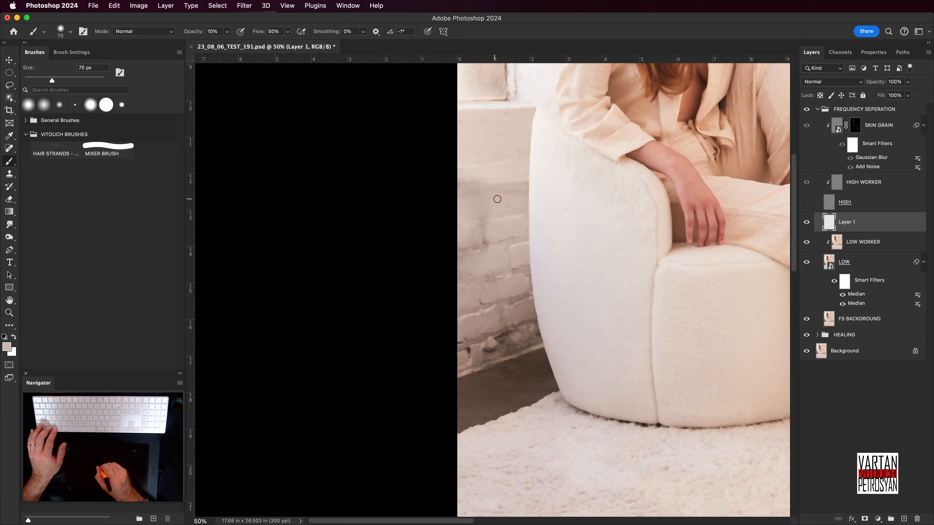
pyautogui.keyDown('alt'); pyautogui.click(513, 223); pyautogui.keyUp('alt')
pyautogui.keyDown('alt'); pyautogui.click(496, 232); pyautogui.keyUp('alt')
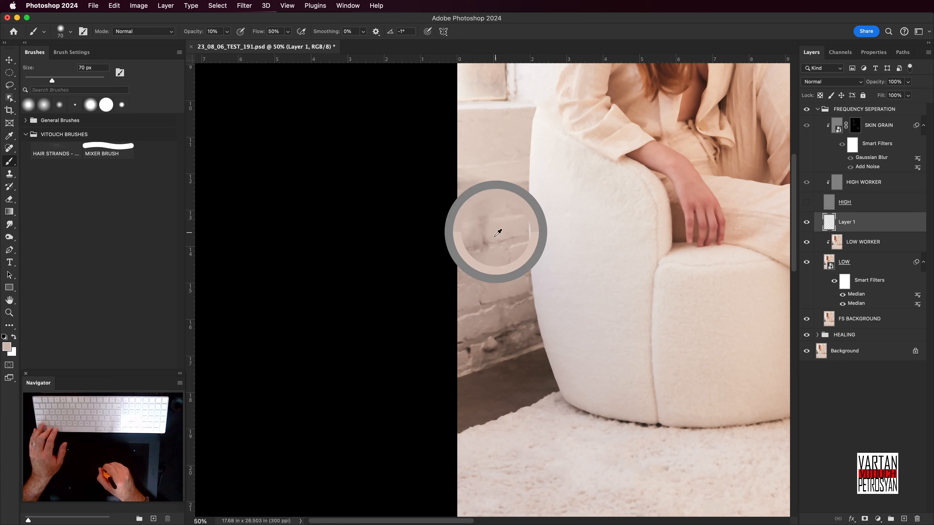
pyautogui.keyDown('alt'); pyautogui.click(486, 318); pyautogui.keyUp('alt')
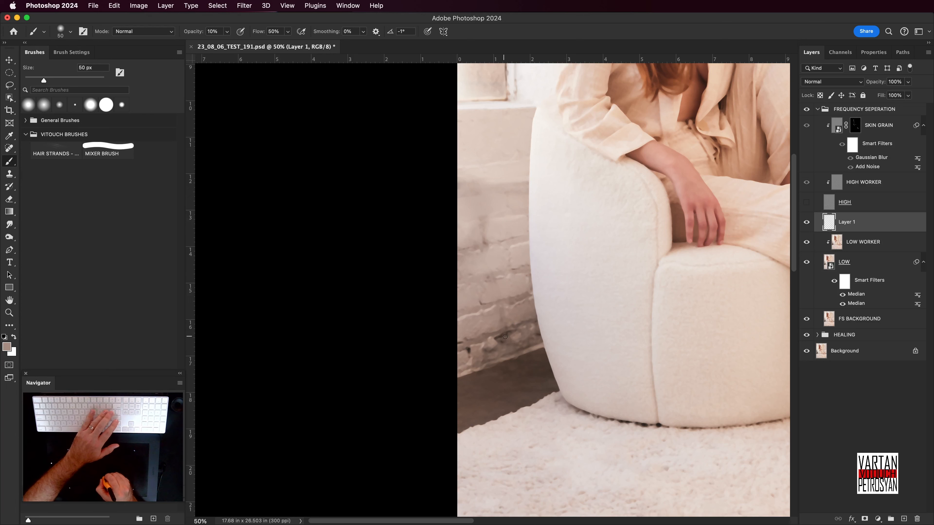
# - Retouch the dark patches on the lowest bricks above the floor with a 25 px brush at 5% opacity
pyautogui.press('[')
pyautogui.press('[')
pyautogui.press('[')
pyautogui.press('[')
pyautogui.press('[')
pyautogui.keyDown('alt'); pyautogui.click(492, 344); pyautogui.keyUp('alt')
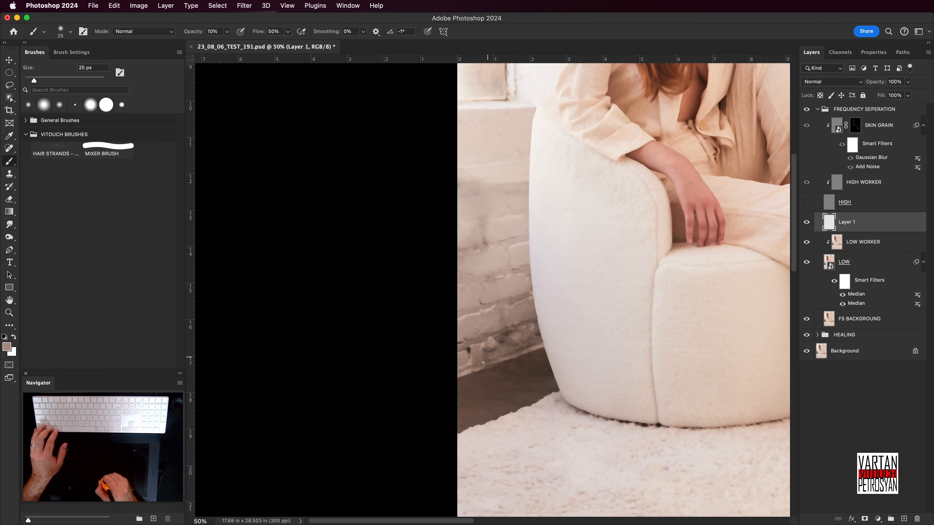
pyautogui.press('0')
pyautogui.press('5')
pyautogui.keyDown('alt'); pyautogui.click(515, 334); pyautogui.keyUp('alt')
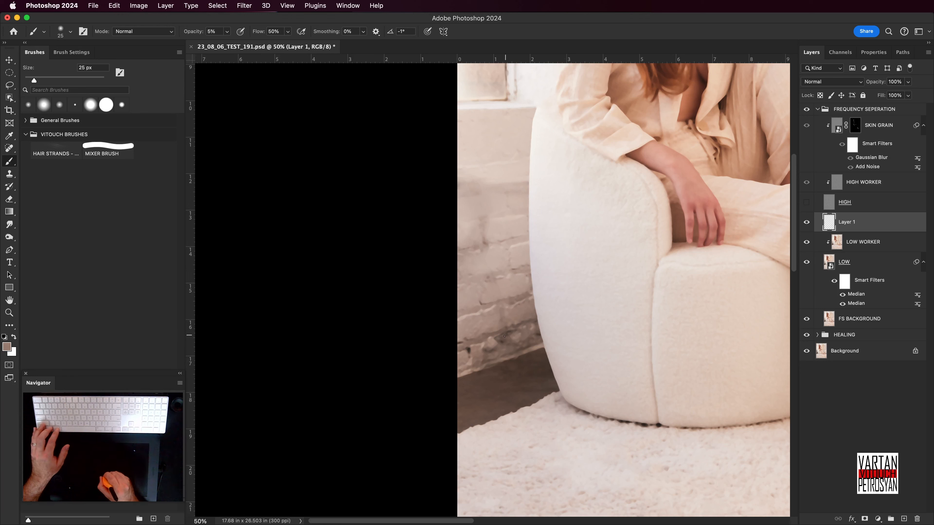
# - Blend the lowest bricks near the chair's base with a 45 px brush and resampled tones
pyautogui.press(']')
pyautogui.press(']')
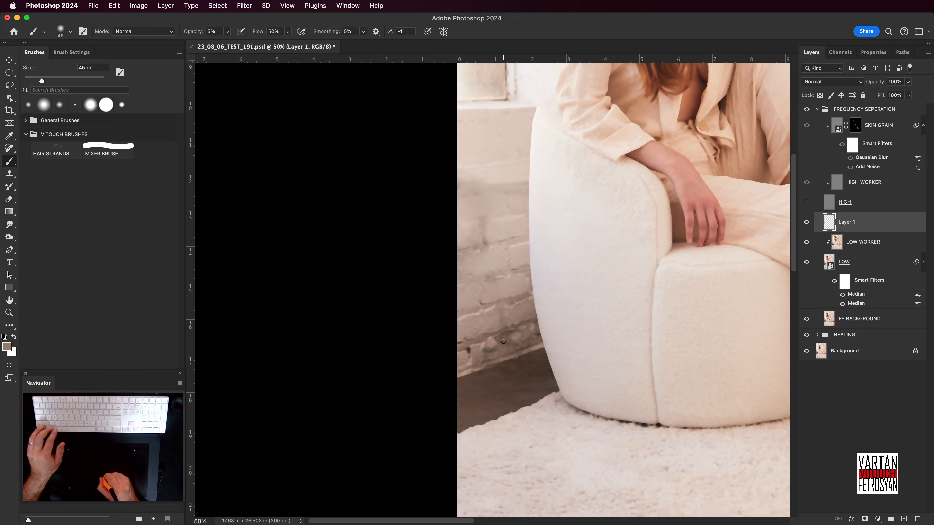
pyautogui.keyDown('alt'); pyautogui.click(506, 341); pyautogui.keyUp('alt')
pyautogui.keyDown('alt'); pyautogui.click(526, 339); pyautogui.keyUp('alt')
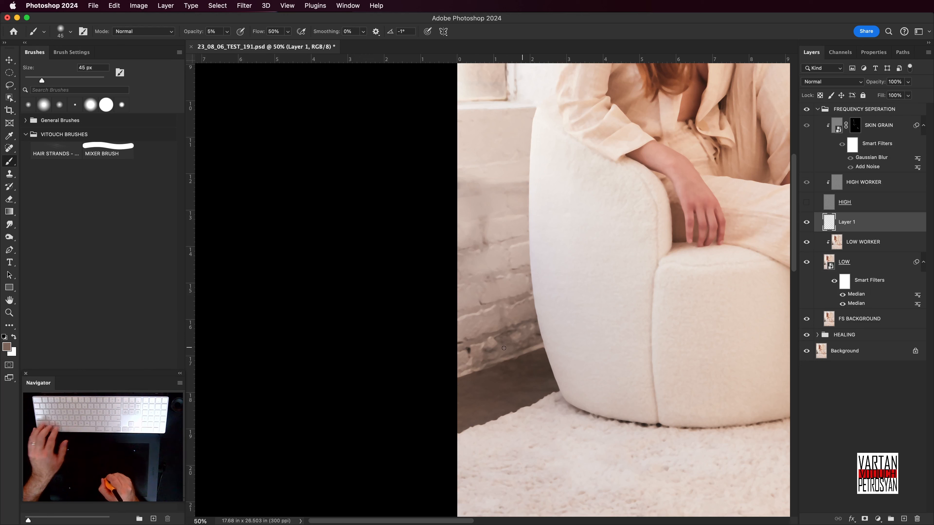
# - Refine the wall's bottom edge from the chair to the image border with a 25 px brush and local colour samples
pyautogui.press('[')
pyautogui.press('[')
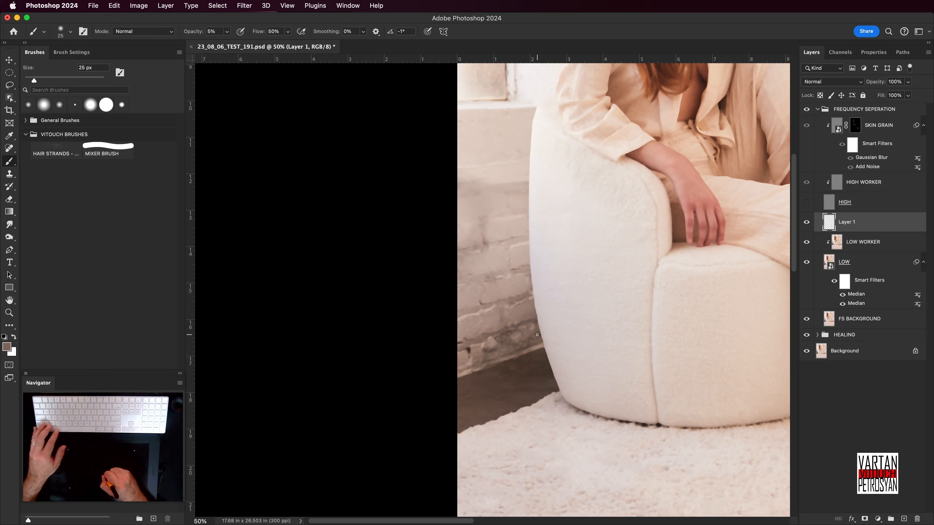
pyautogui.keyDown('alt'); pyautogui.click(537, 334); pyautogui.keyUp('alt')
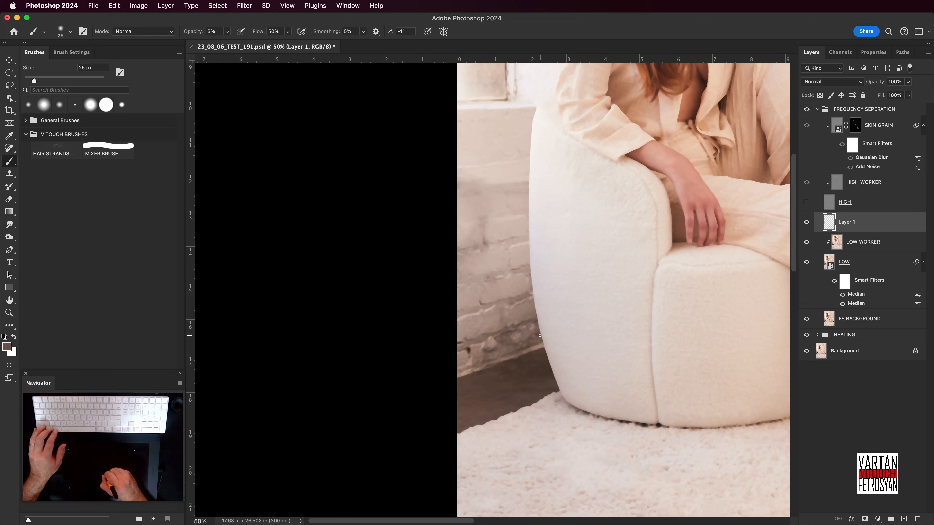
pyautogui.keyDown('alt'); pyautogui.click(467, 359); pyautogui.keyUp('alt')
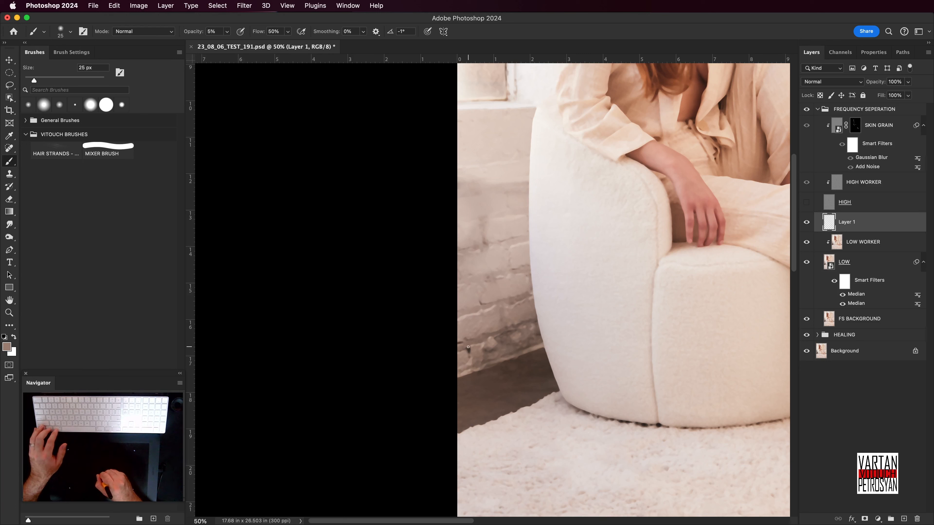
pyautogui.keyDown('alt'); pyautogui.click(469, 349); pyautogui.keyUp('alt')
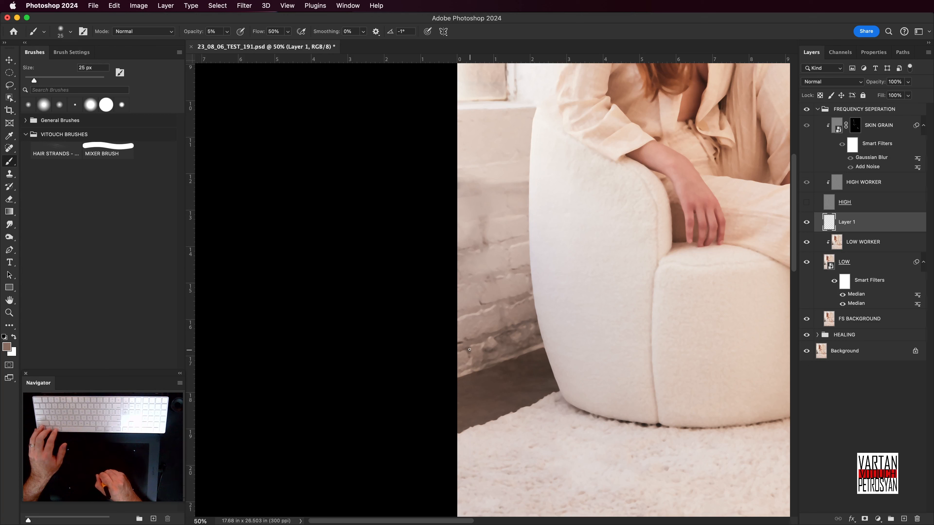
pyautogui.keyDown('alt'); pyautogui.click(469, 351); pyautogui.keyUp('alt')
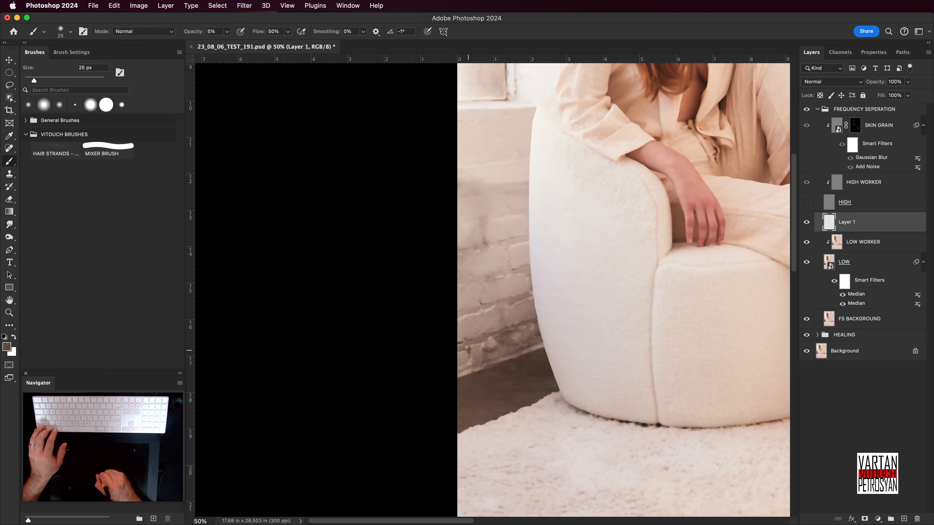
# - Even out the bottom row of bricks with a sampled tone, 10% brush opacity and a 30 px brush
pyautogui.keyDown('alt'); pyautogui.click(481, 345); pyautogui.keyUp('alt')
pyautogui.press('1')
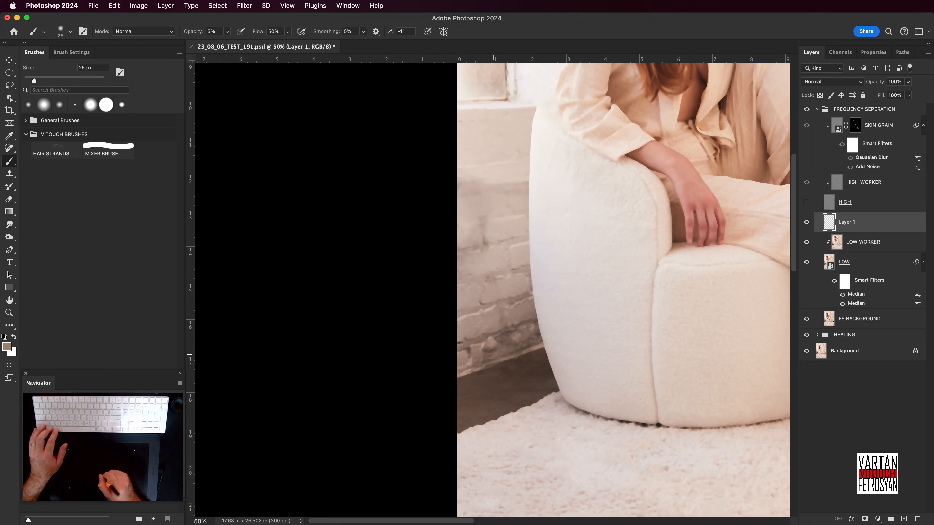
pyautogui.press(']')
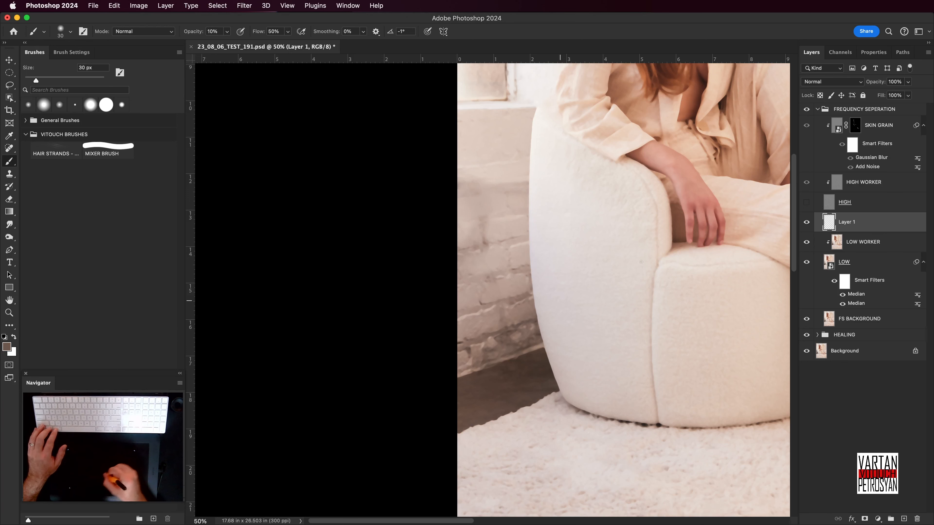
# - Turn the HIGH layer back on and compare the full retouched image with the original Background layer
pyautogui.press('super+0')
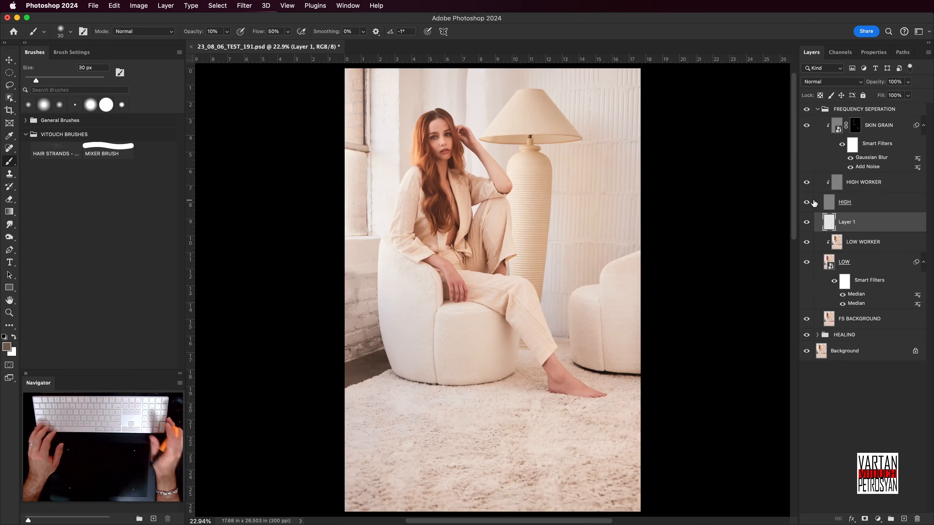
pyautogui.click(806, 202)
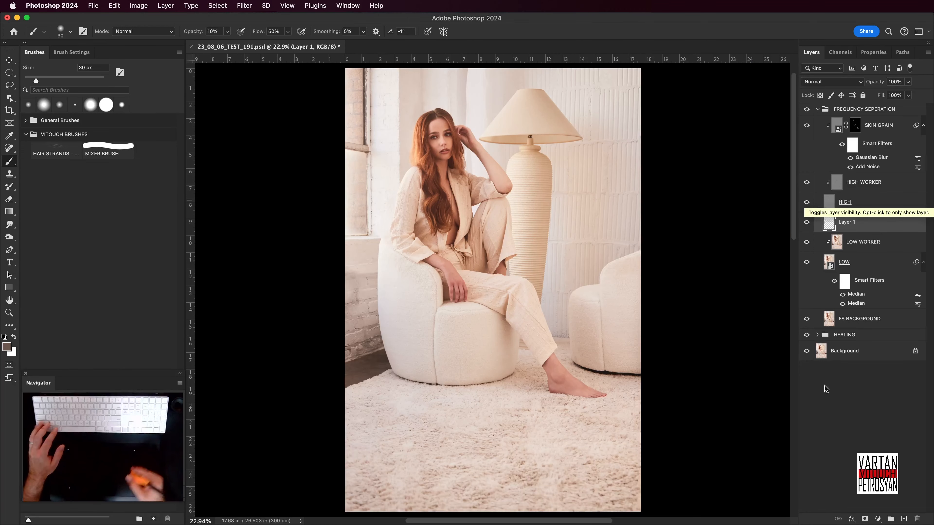
pyautogui.keyDown('alt'); pyautogui.click(806, 351); pyautogui.keyUp('alt')
pyautogui.keyDown('alt'); pyautogui.click(806, 352); pyautogui.keyUp('alt')
pyautogui.keyDown('alt'); pyautogui.click(806, 353); pyautogui.keyUp('alt')
pyautogui.keyDown('alt'); pyautogui.click(806, 352); pyautogui.keyUp('alt')
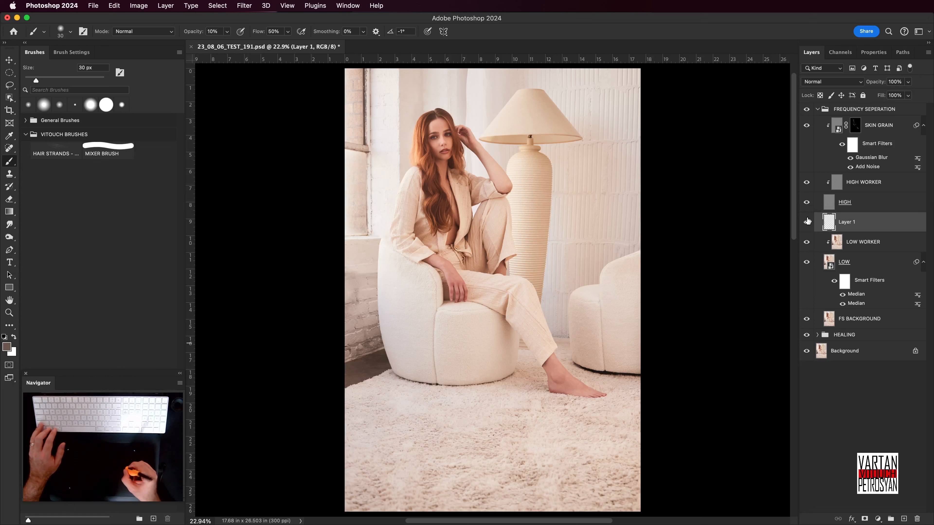
# - Toggle Layer 1 repeatedly on the full image to examine its effect on the brick wall
pyautogui.click(807, 223)
pyautogui.click(807, 224)
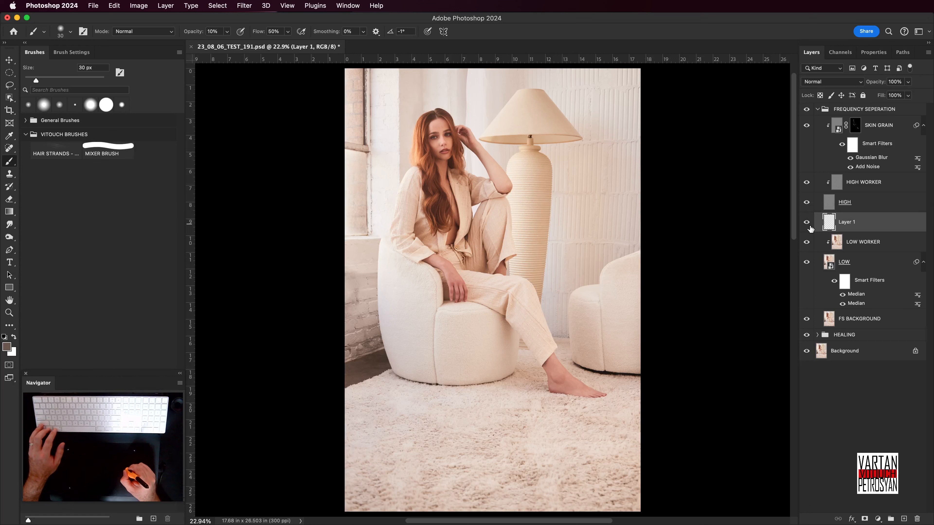
pyautogui.click(808, 224)
pyautogui.click(808, 225)
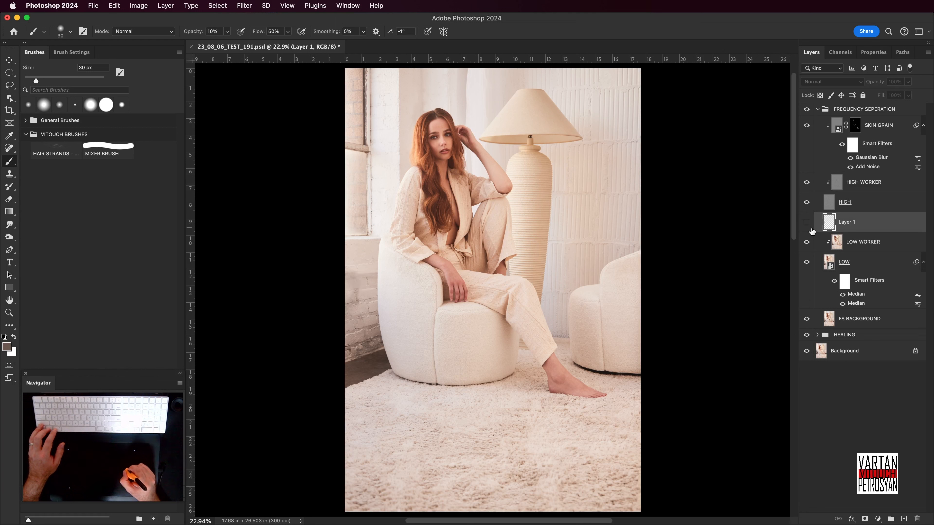
pyautogui.click(808, 225)
pyautogui.click(809, 229)
pyautogui.click(809, 229)
pyautogui.click(809, 229)
pyautogui.click(808, 229)
pyautogui.click(808, 229)
pyautogui.click(808, 229)
# - Inspect the brick wall beside the chair up close with Layer 1 off and on
pyautogui.press('super+equal')
pyautogui.press('super+equal')
pyautogui.press('super+equal')
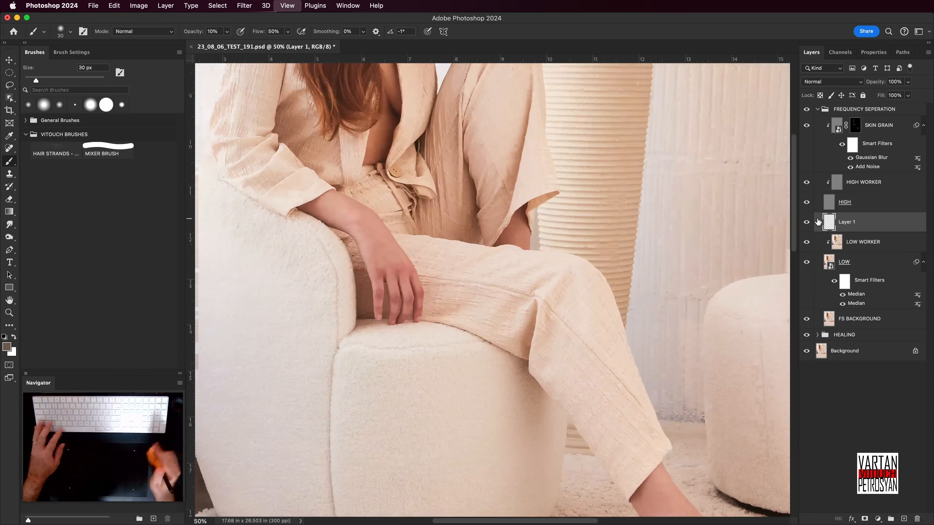
pyautogui.moveTo(284, 359); pyautogui.dragTo(637, 291)
pyautogui.press('super+z')
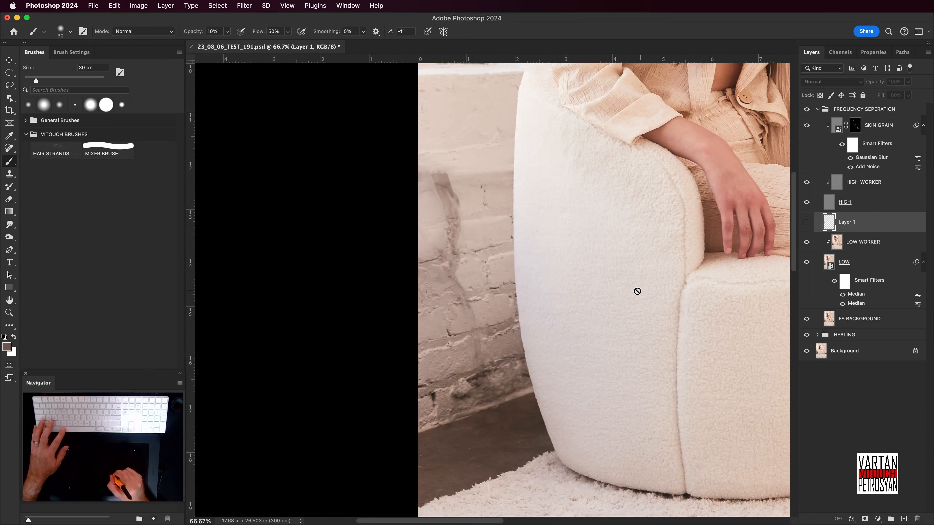
pyautogui.click(806, 222)
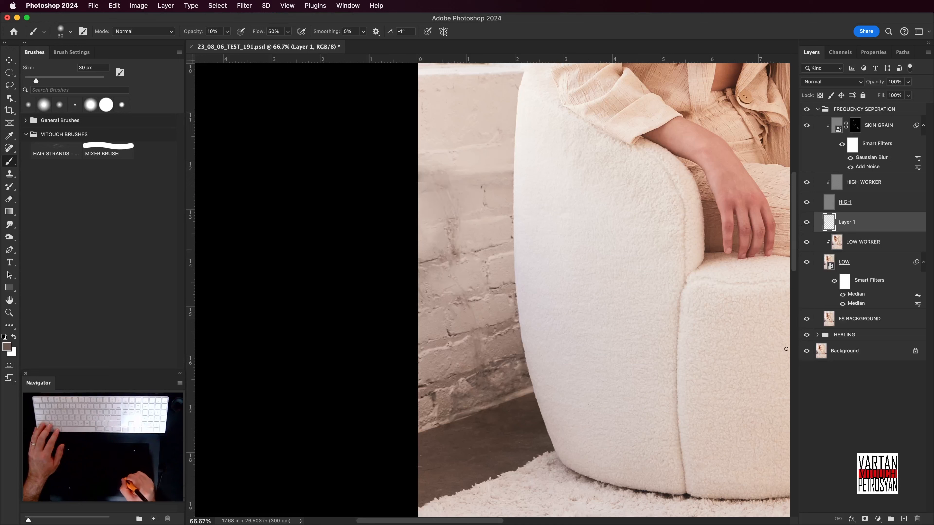
# - Compare the retouched brick wall beside the chair with the original Background layer shown alone
pyautogui.keyDown('alt'); pyautogui.click(806, 351); pyautogui.keyUp('alt')
pyautogui.keyDown('alt'); pyautogui.click(807, 351); pyautogui.keyUp('alt')
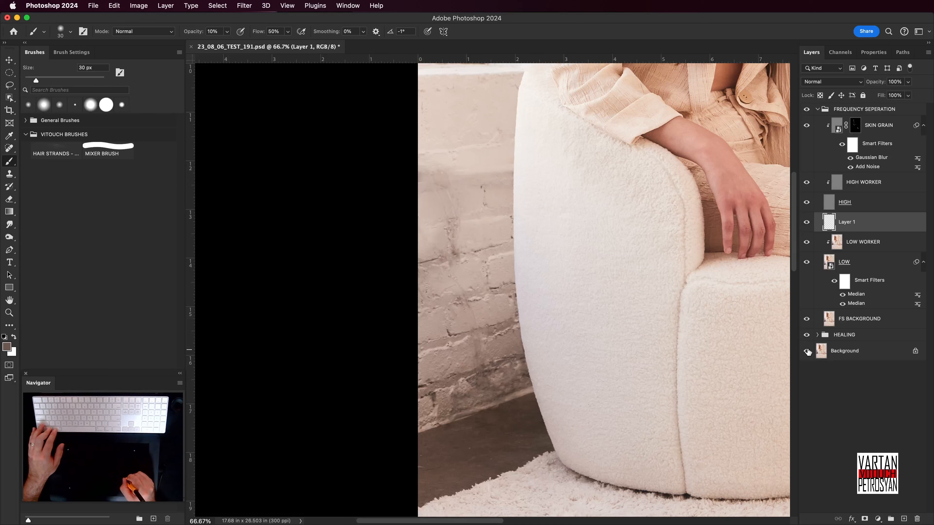
pyautogui.keyDown('alt'); pyautogui.click(807, 351); pyautogui.keyUp('alt')
pyautogui.keyDown('alt'); pyautogui.click(806, 352); pyautogui.keyUp('alt')
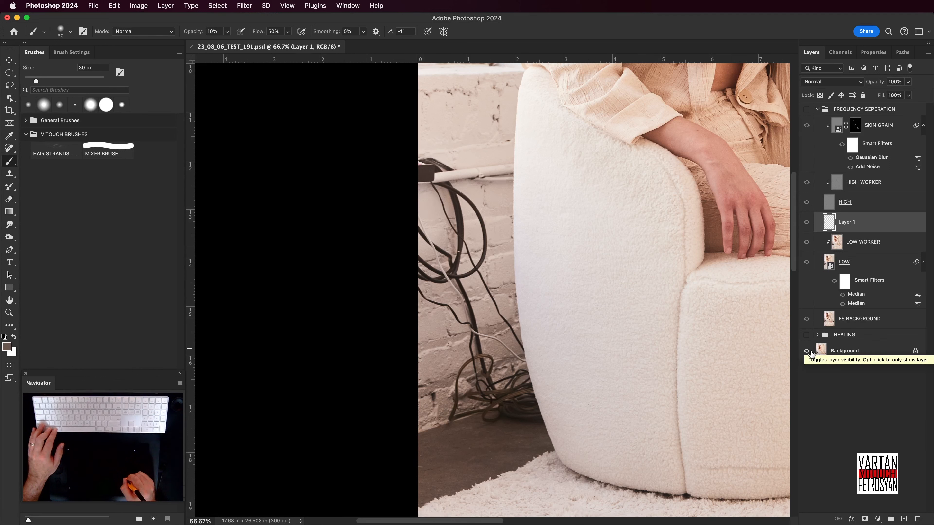
pyautogui.keyDown('alt'); pyautogui.click(806, 352); pyautogui.keyUp('alt')
pyautogui.keyDown('alt'); pyautogui.click(807, 353); pyautogui.keyUp('alt')
pyautogui.keyDown('alt'); pyautogui.click(807, 353); pyautogui.keyUp('alt')
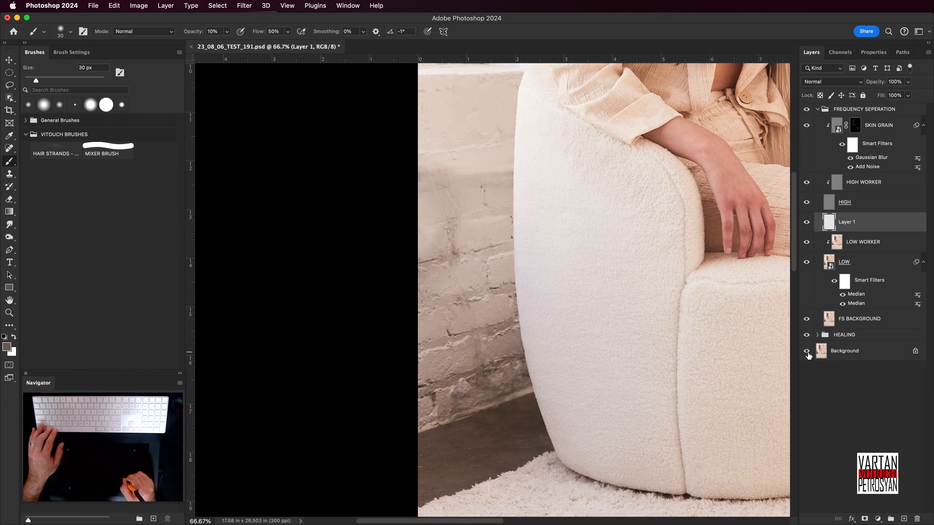
pyautogui.keyDown('alt'); pyautogui.click(806, 353); pyautogui.keyUp('alt')
# - On the HIGH WORKER layer, clone clean brick texture over marks on the middle bricks with a 40 px Clone Stamp
pyautogui.click(846, 185)
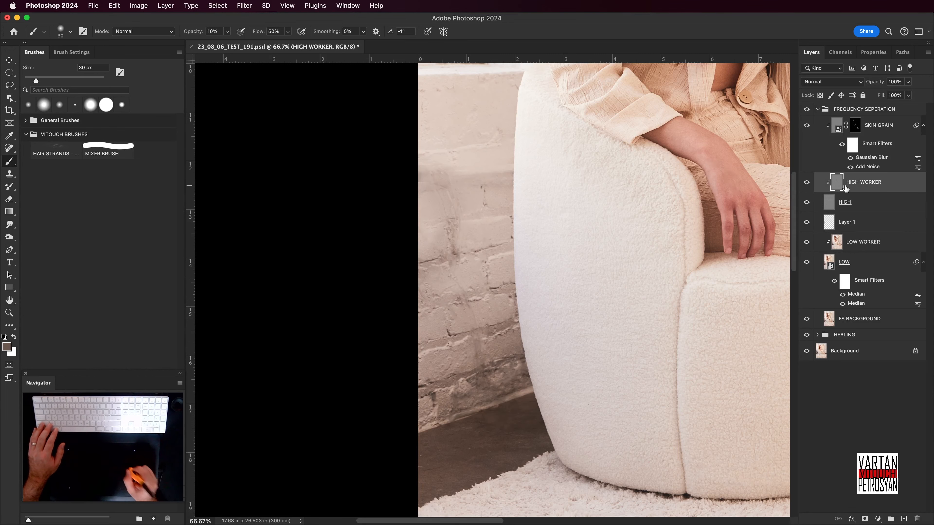
pyautogui.press('super+plus')
pyautogui.moveTo(492, 334); pyautogui.dragTo(540, 324)
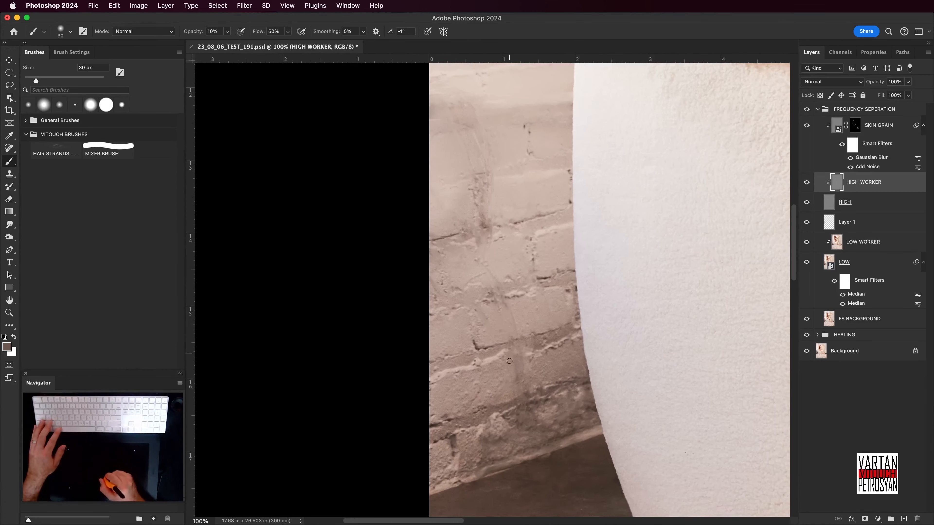
pyautogui.press('s')
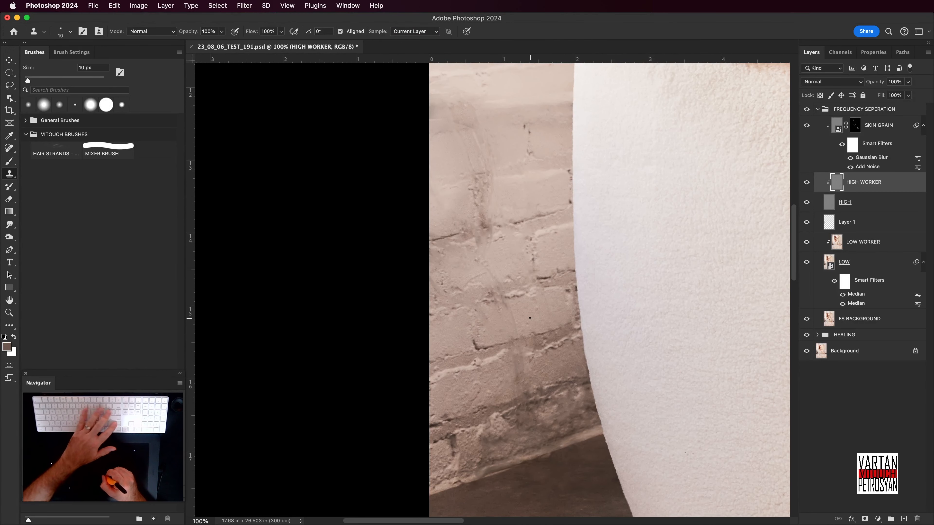
pyautogui.press(']')
pyautogui.press(']')
pyautogui.press(']')
pyautogui.press(']')
pyautogui.press(']')
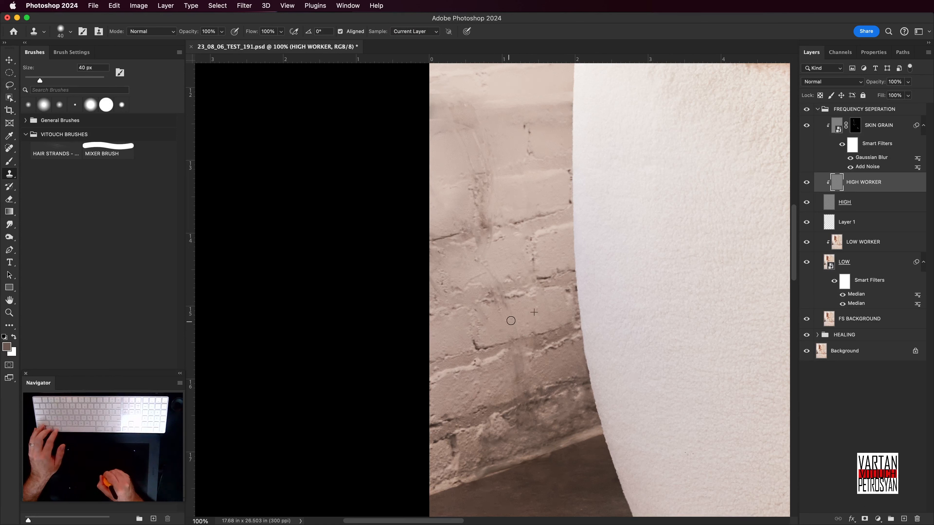
pyautogui.click(509, 321)
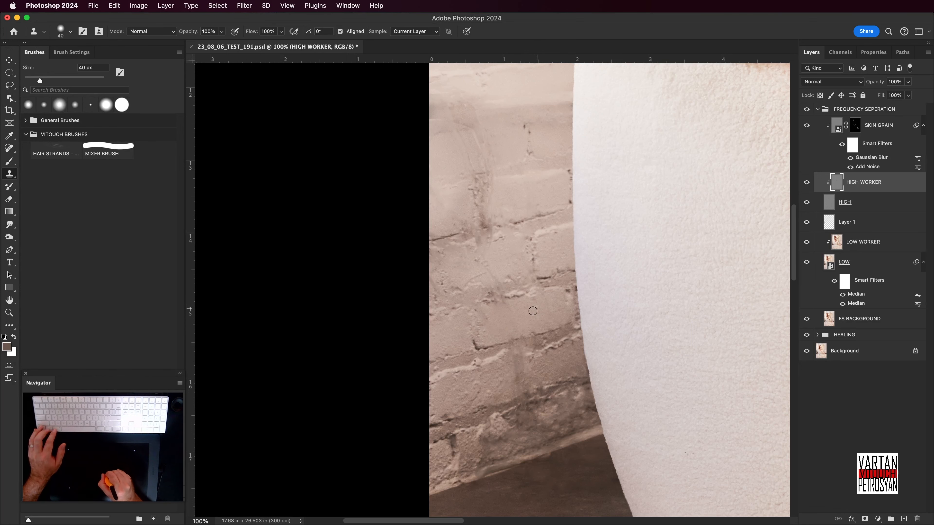
# - Clone brick texture along the vertical streak in the lower bricks near the chair, undoing the last stroke
pyautogui.scroll(-2, 523, 313)
pyautogui.hscroll(-2, 524, 314)
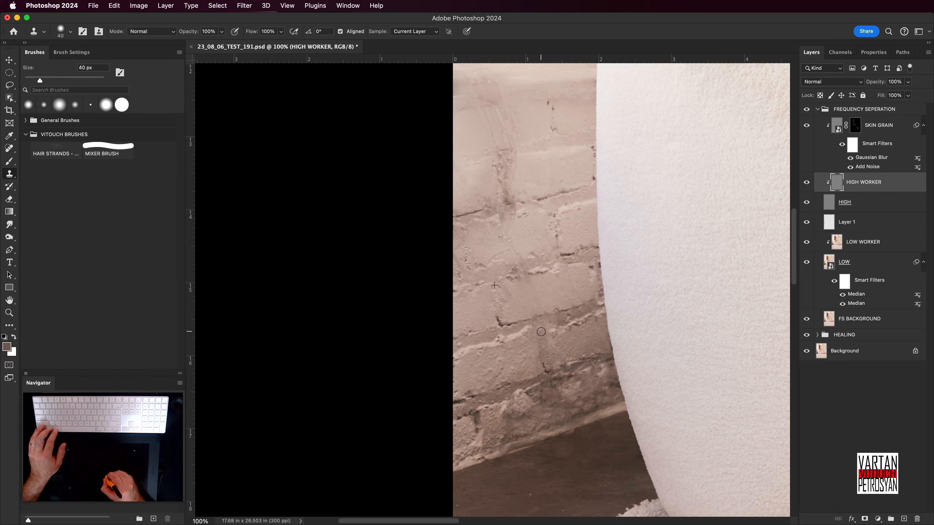
pyautogui.scroll(-1, 566, 331)
pyautogui.hscroll(-1, 566, 331)
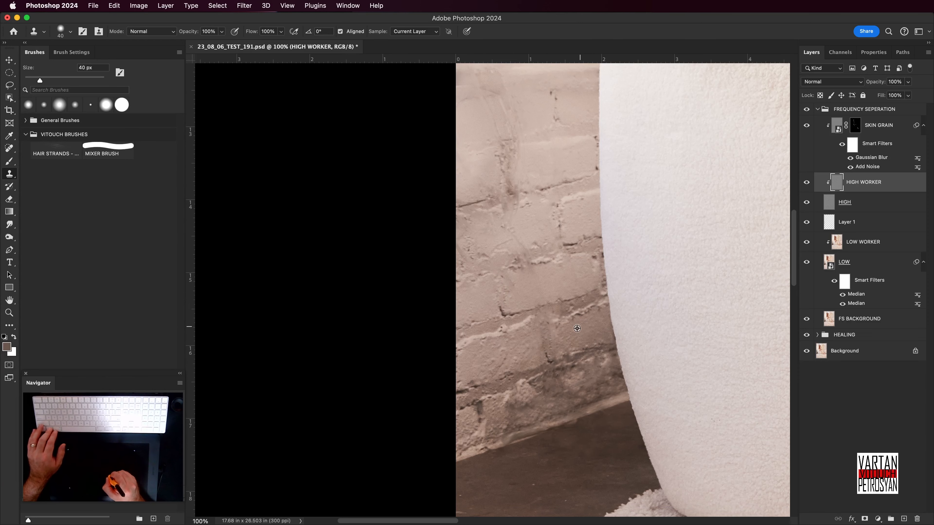
pyautogui.scroll(2, 580, 327)
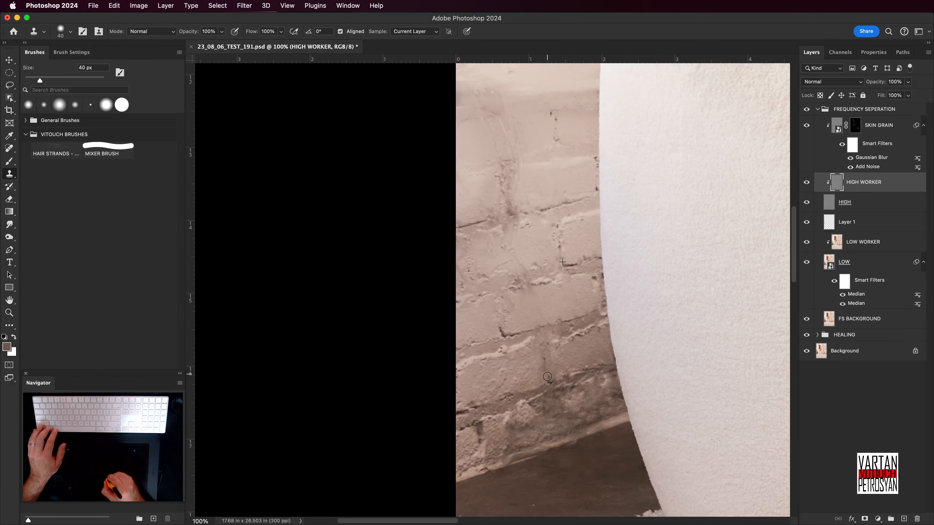
pyautogui.moveTo(544, 357); pyautogui.dragTo(545, 359)
pyautogui.moveTo(554, 339); pyautogui.dragTo(558, 333)
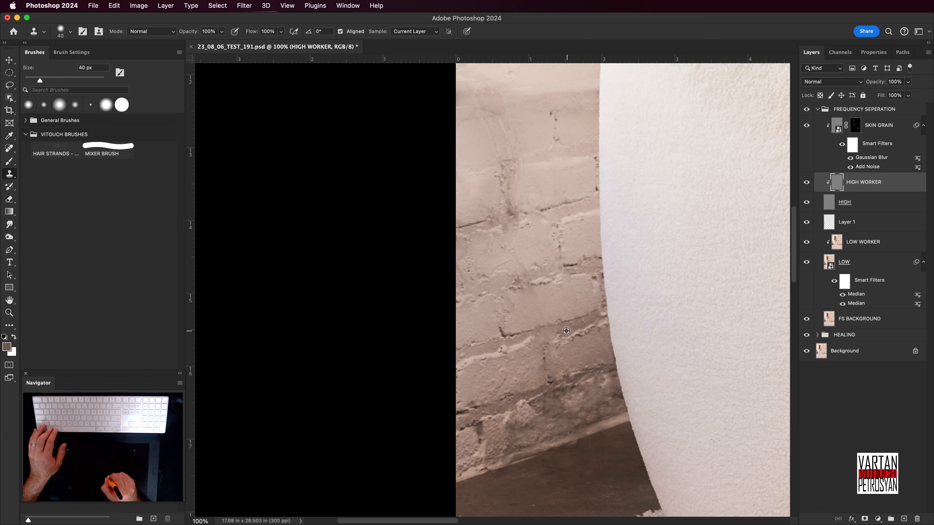
pyautogui.press('super+z')
# - Clone neighbouring texture over the rough marks on the lowest bricks, resampling nearby and reducing the stamp to 25 px
pyautogui.moveTo(570, 325); pyautogui.dragTo(575, 295)
pyautogui.keyDown('alt'); pyautogui.click(555, 386); pyautogui.keyUp('alt')
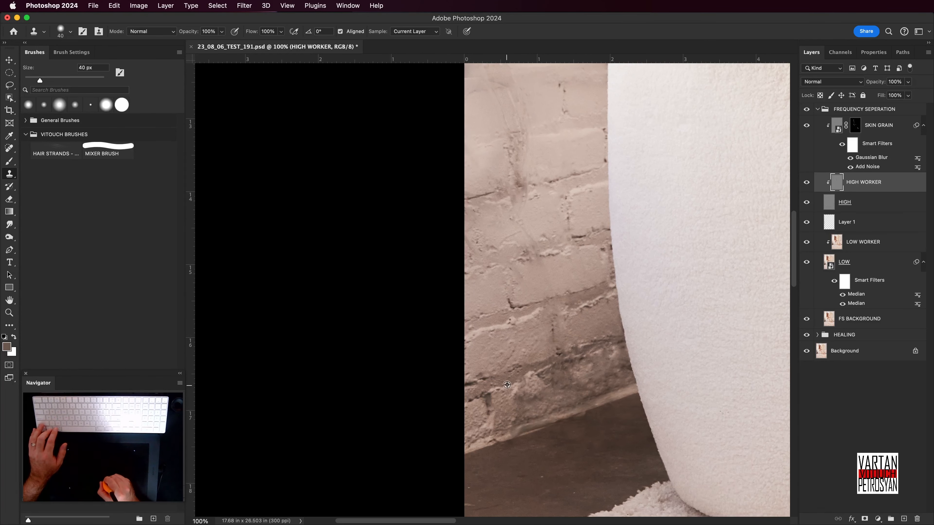
pyautogui.keyDown('alt'); pyautogui.click(520, 380); pyautogui.keyUp('alt')
pyautogui.moveTo(550, 368); pyautogui.dragTo(568, 361)
pyautogui.keyDown('alt'); pyautogui.click(496, 386); pyautogui.keyUp('alt')
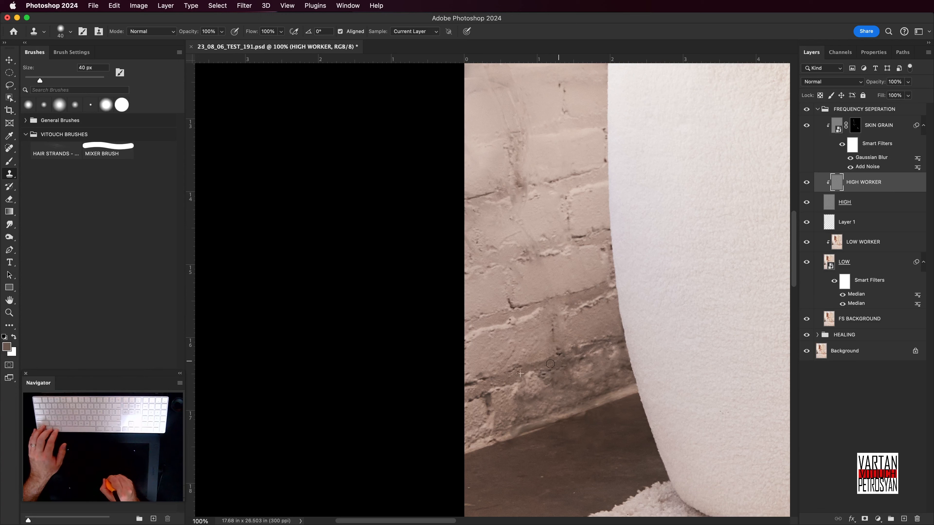
pyautogui.keyDown('alt'); pyautogui.click(513, 377); pyautogui.keyUp('alt')
pyautogui.press('[')
pyautogui.press('[')
pyautogui.press('[')
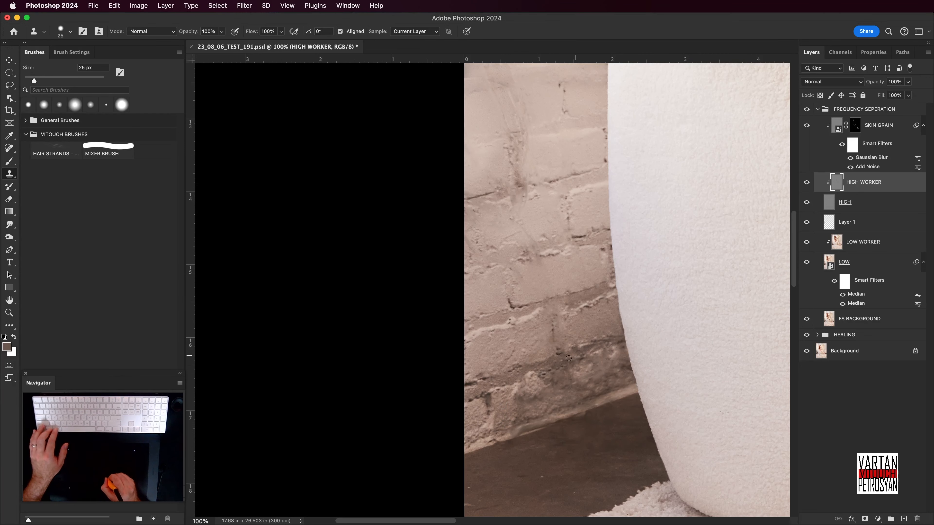
# - Clean the leftover texture marks around the mortar joints in the middle of the wall with the 25 px Clone Stamp
pyautogui.scroll(5, 559, 392)
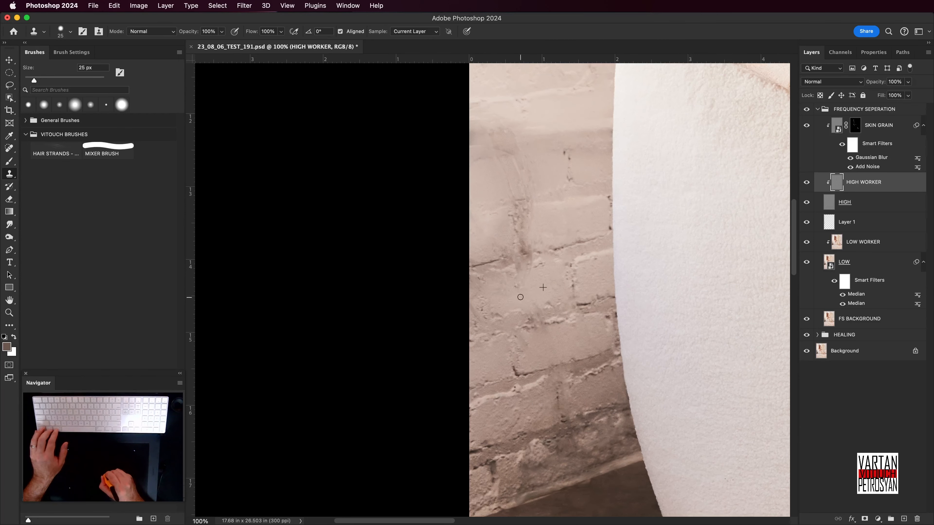
pyautogui.hscroll(-3, 534, 303)
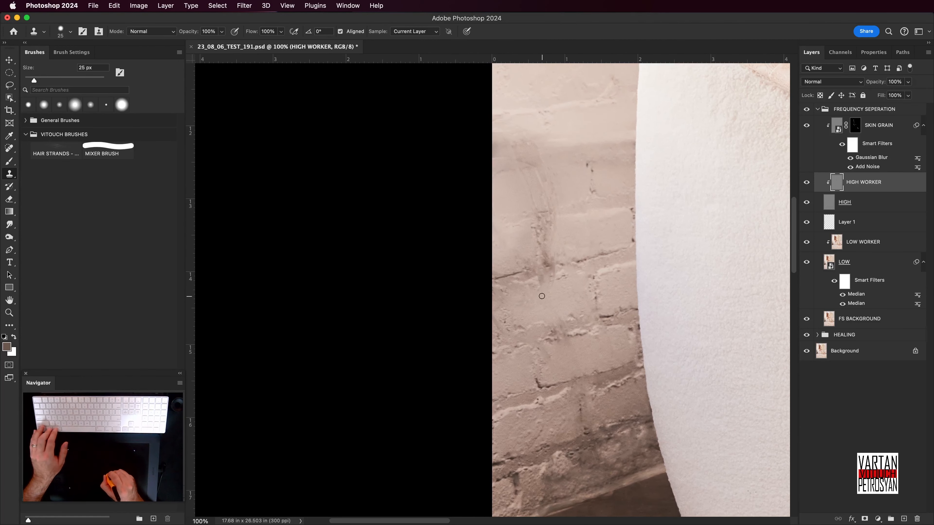
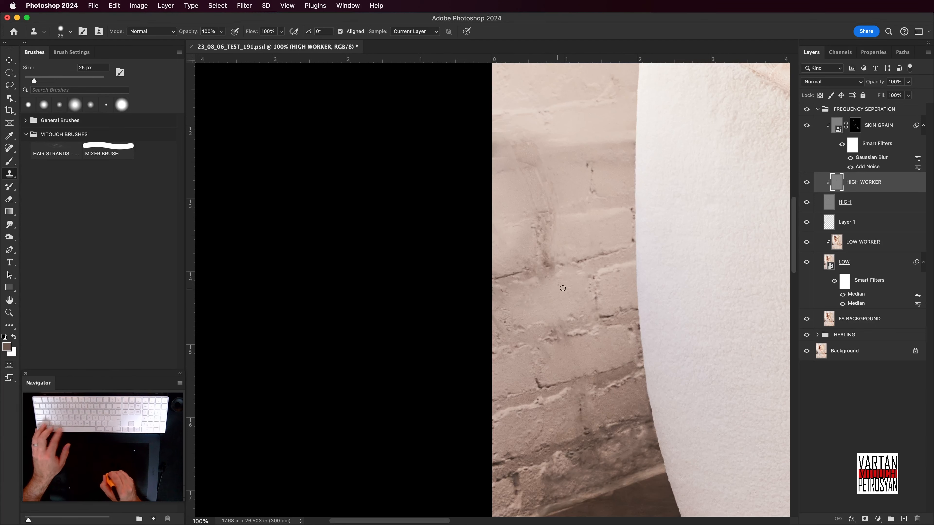
pyautogui.scroll(1, 566, 271)
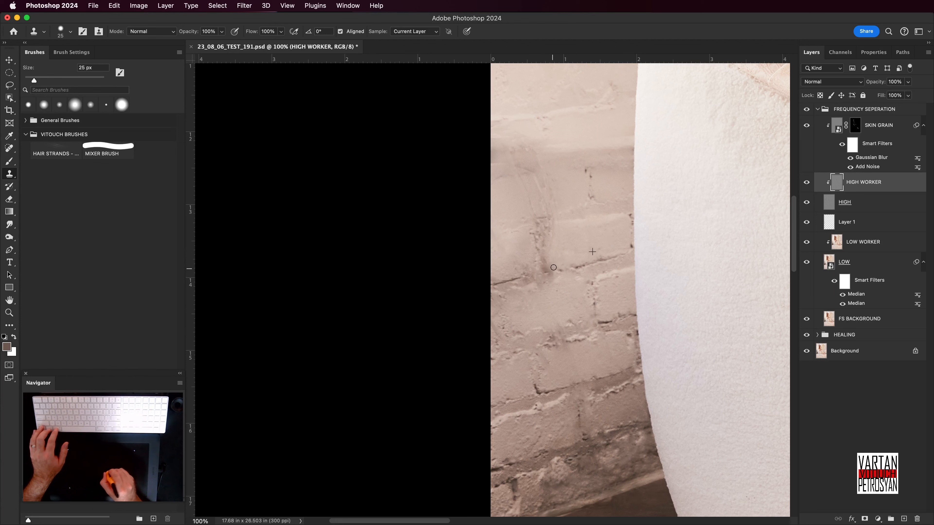
pyautogui.scroll(2, 573, 239)
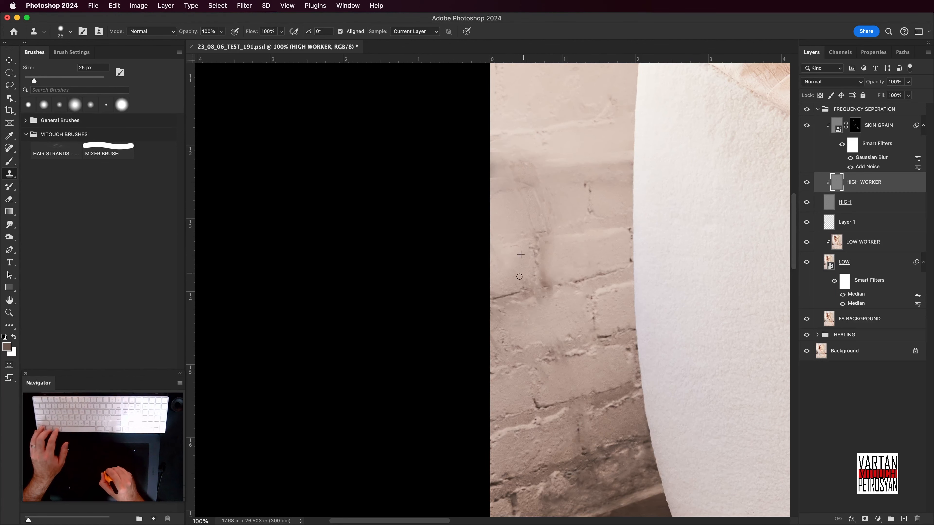
# - Clone smooth brick texture over the cable outlines on the upper bricks with a 45 px stamp
pyautogui.scroll(5, 580, 267)
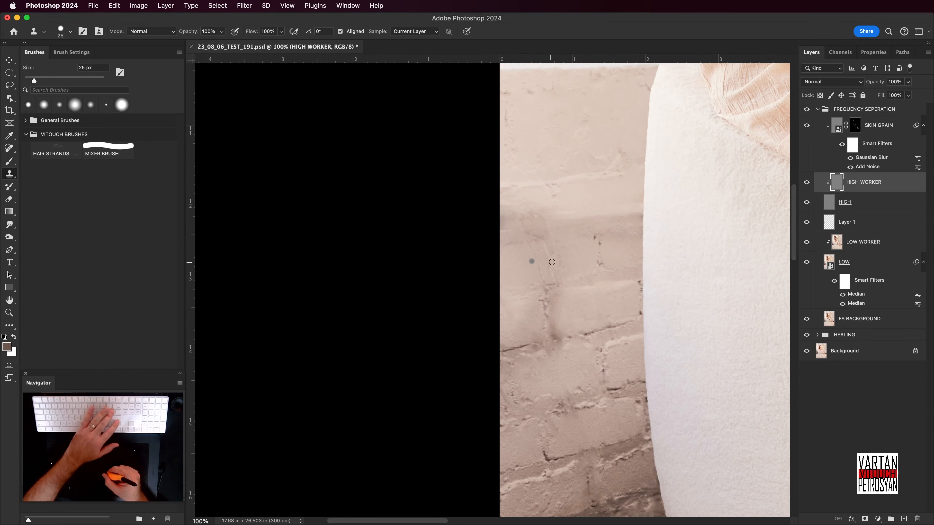
pyautogui.press(']')
pyautogui.press(']')
pyautogui.moveTo(558, 253)
pyautogui.mouseDown()
pyautogui.moveTo(563, 260)
pyautogui.moveTo(565, 250)
pyautogui.mouseUp()
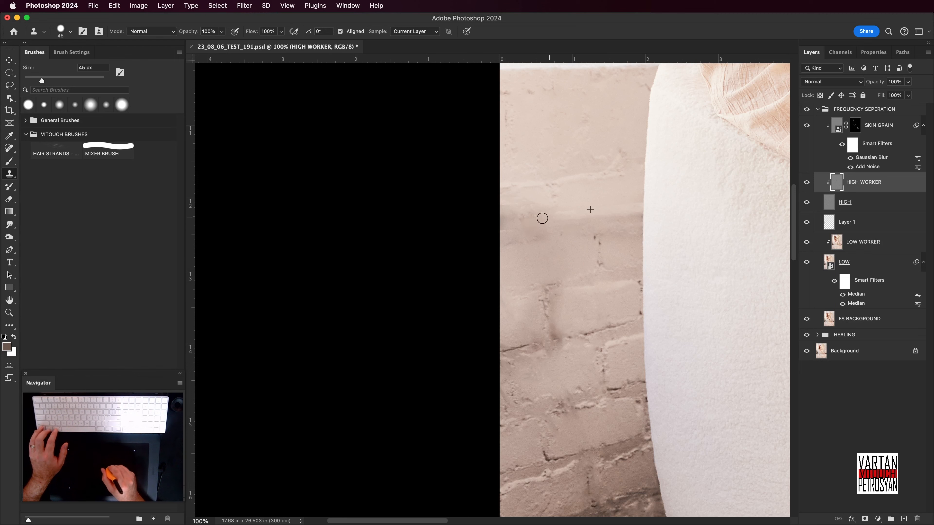
pyautogui.moveTo(536, 234); pyautogui.dragTo(563, 200)
pyautogui.moveTo(568, 254); pyautogui.dragTo(560, 266)
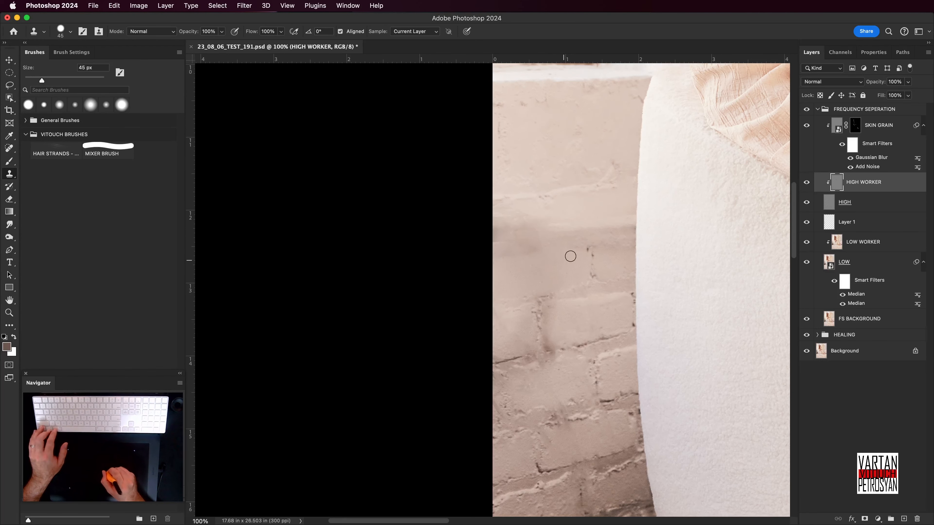
pyautogui.moveTo(564, 257); pyautogui.dragTo(587, 210)
pyautogui.moveTo(584, 308); pyautogui.dragTo(585, 242)
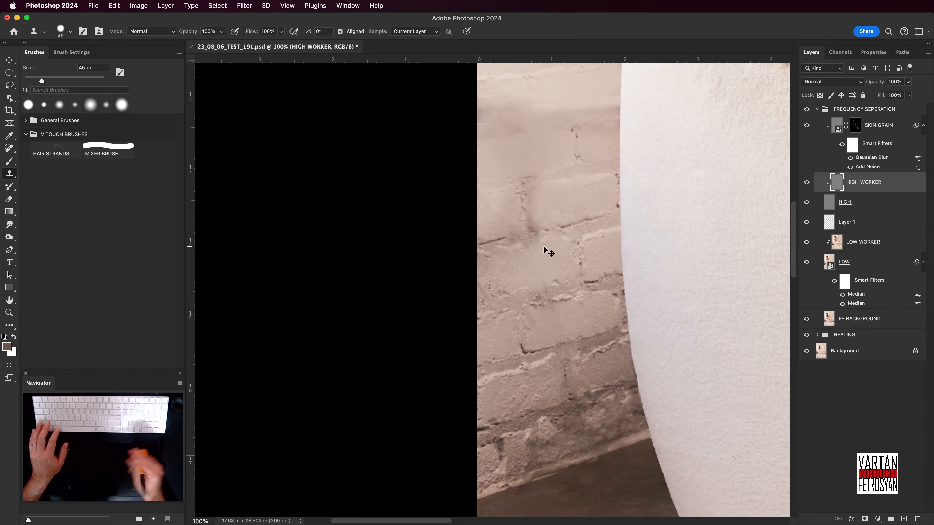
# - View the whole image and toggle Layer 1 to examine the wall cleanup before and after
pyautogui.press('super+0')
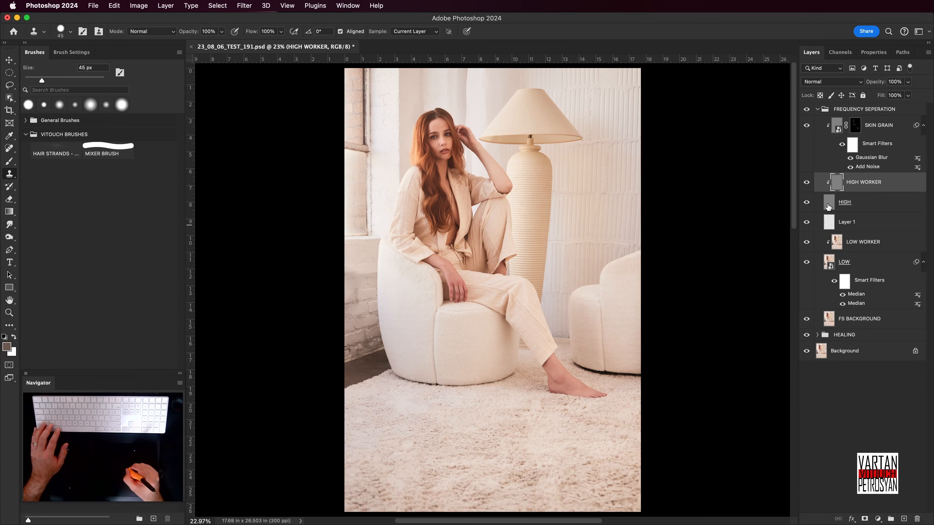
pyautogui.click(806, 223)
pyautogui.click(807, 223)
pyautogui.click(807, 223)
pyautogui.click(807, 223)
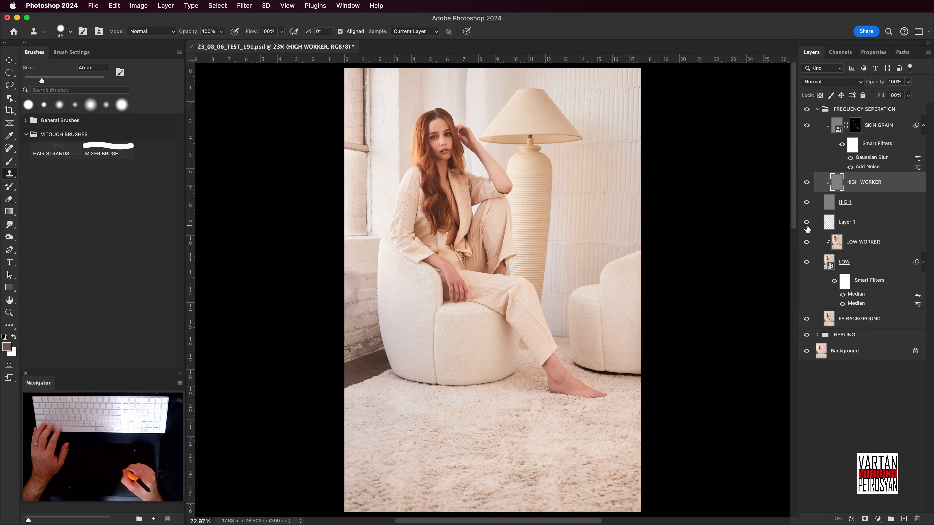
pyautogui.click(807, 224)
pyautogui.click(807, 228)
pyautogui.click(807, 229)
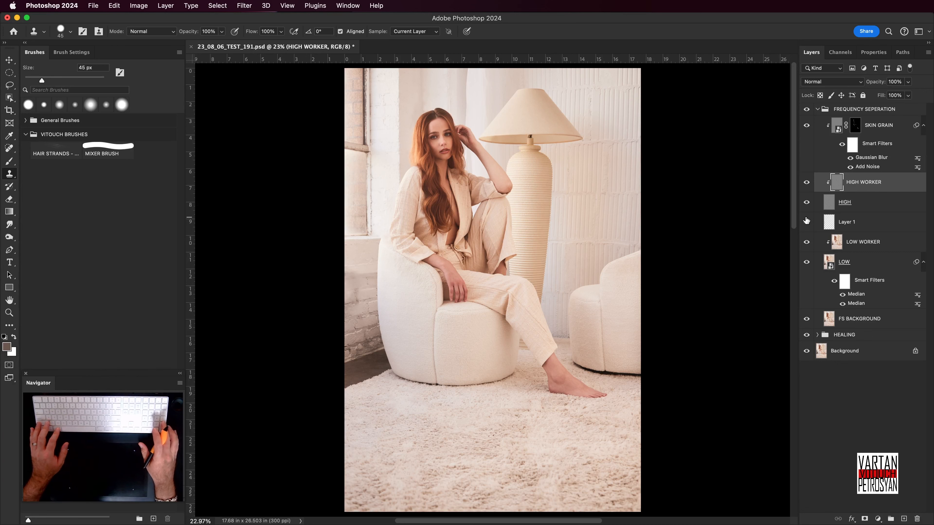
# - View the whole portrait and compare the retouched result with the original Background layer several times
pyautogui.click(806, 220)
pyautogui.scroll(10, 607, 315)
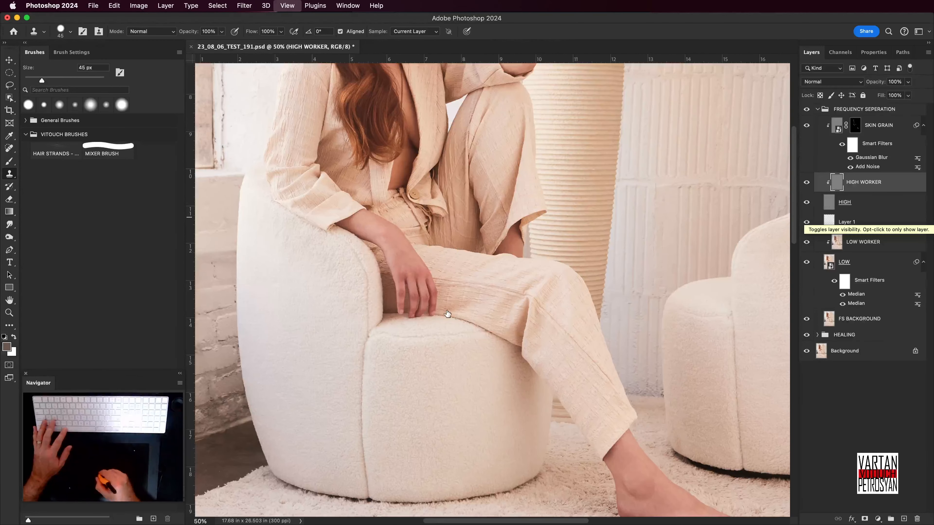
pyautogui.press('super+0')
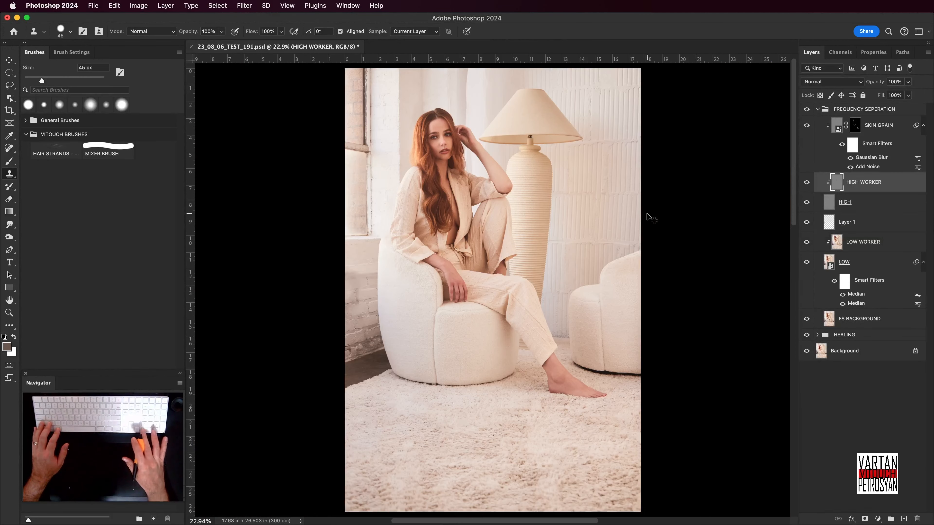
pyautogui.click(806, 351)
pyautogui.click(806, 351)
pyautogui.click(807, 351)
pyautogui.click(806, 351)
pyautogui.click(808, 351)
pyautogui.click(807, 351)
pyautogui.click(808, 351)
pyautogui.click(807, 351)
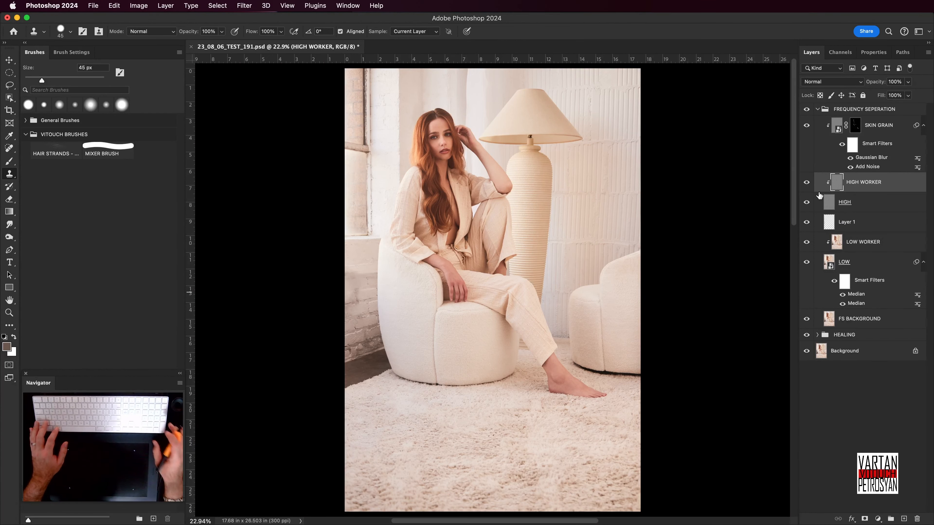
# - Hide the HIGH layer and, on Layer 1, sample the cream tone inside the lampshade for the Brush tool
pyautogui.press('super+plus')
pyautogui.press('super+plus')
pyautogui.press('super+plus')
pyautogui.press('super+plus')
pyautogui.moveTo(546, 317); pyautogui.dragTo(548, 427)
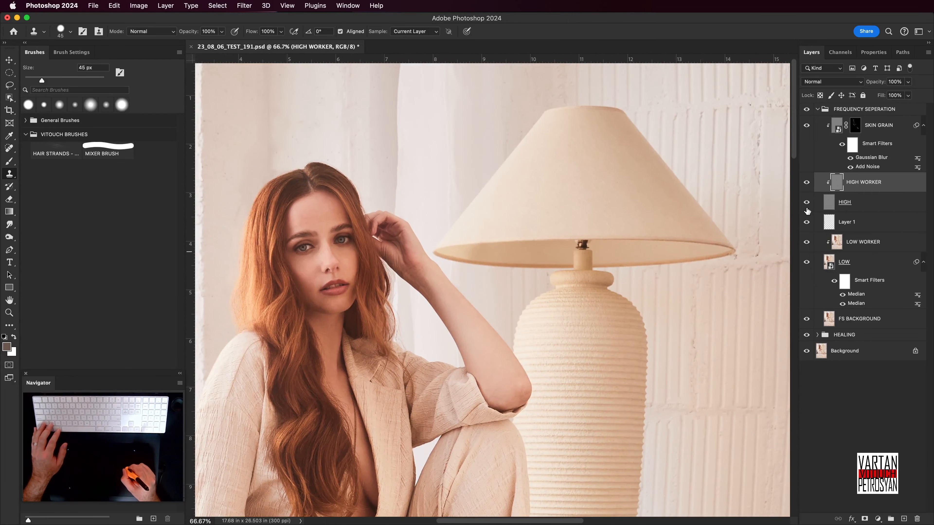
pyautogui.click(807, 204)
pyautogui.click(837, 231)
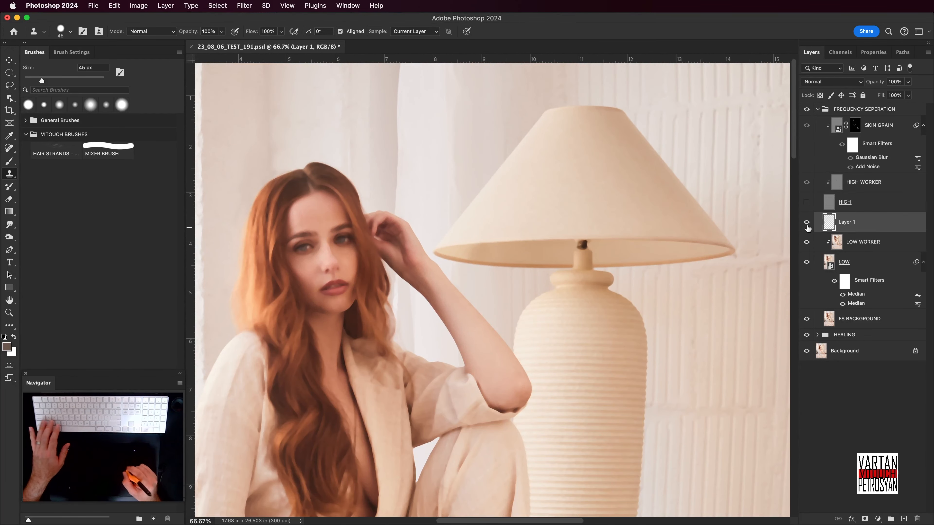
pyautogui.press('b')
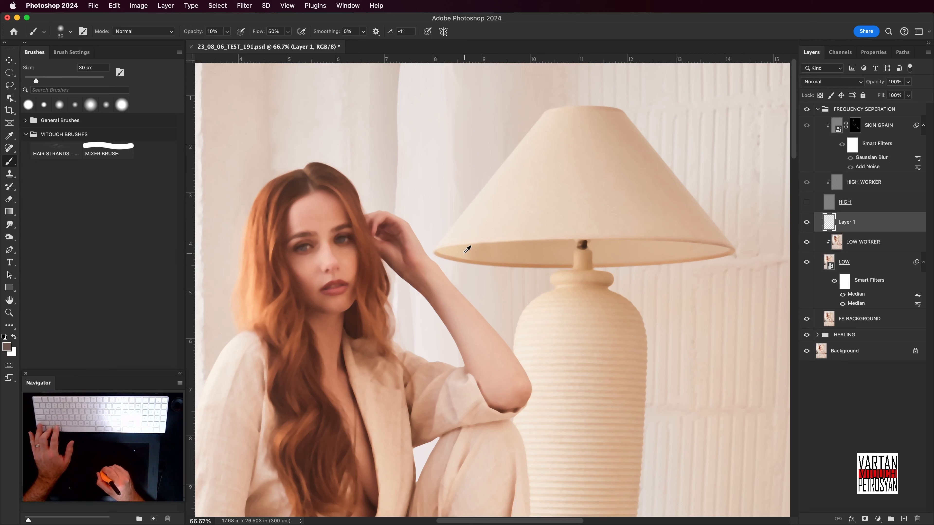
pyautogui.keyDown('alt'); pyautogui.click(480, 285); pyautogui.keyUp('alt')
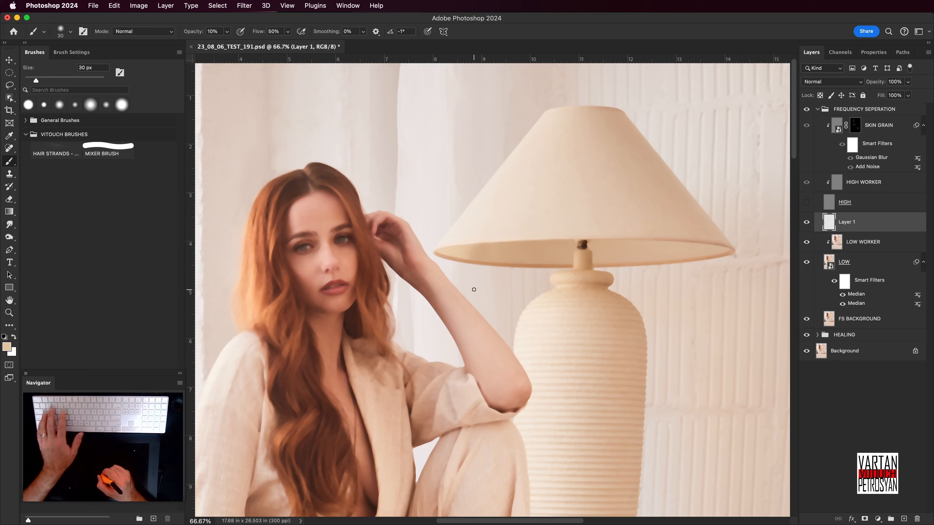
# - Paint the sampled cream over the uneven inside of the lampshade at 10% opacity, varying the brush between 90 and 150 px
pyautogui.press(']')
pyautogui.press(']')
pyautogui.press(']')
pyautogui.press(']')
pyautogui.press(']')
pyautogui.press(']')
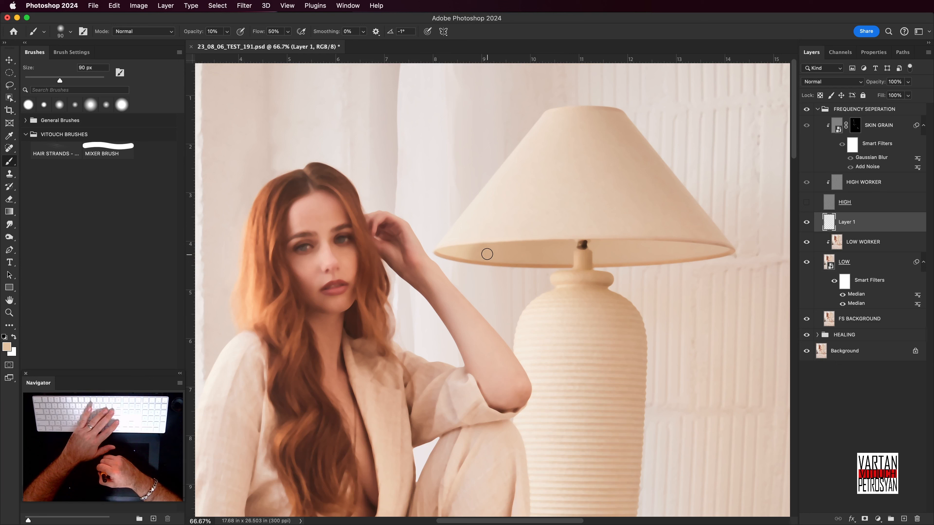
pyautogui.moveTo(488, 254); pyautogui.dragTo(482, 256)
pyautogui.press(']')
pyautogui.press(']')
pyautogui.press(']')
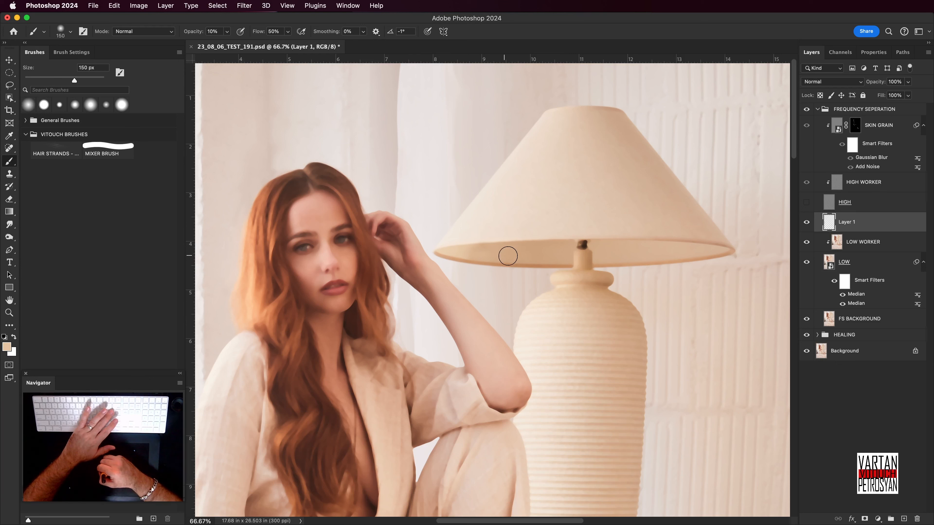
pyautogui.press('[')
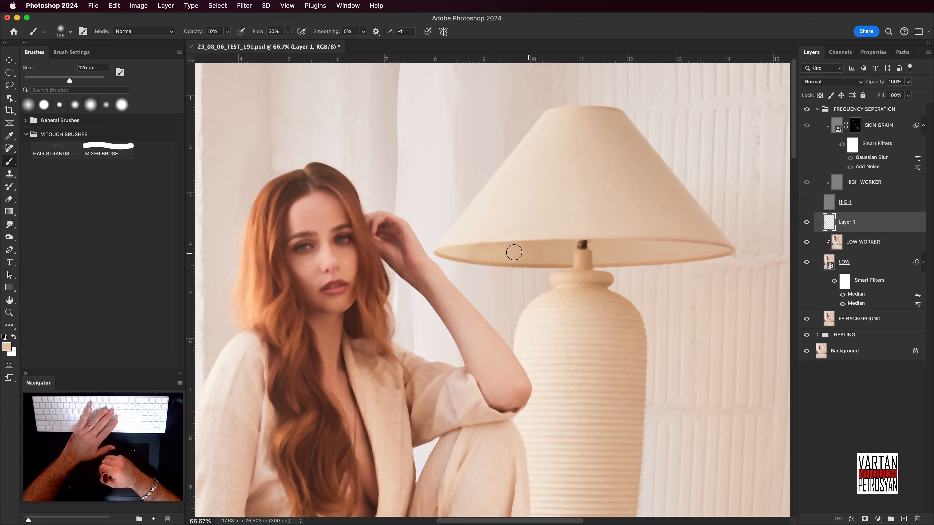
pyautogui.press('[')
pyautogui.press('[')
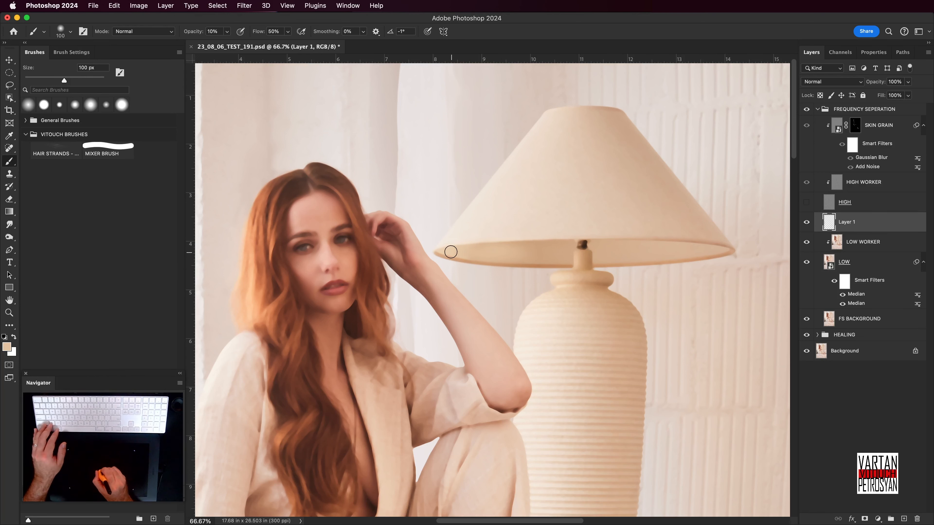
# - Toggle Layer 1 to examine the lampshade's tone correction up close and in the whole image
pyautogui.click(807, 223)
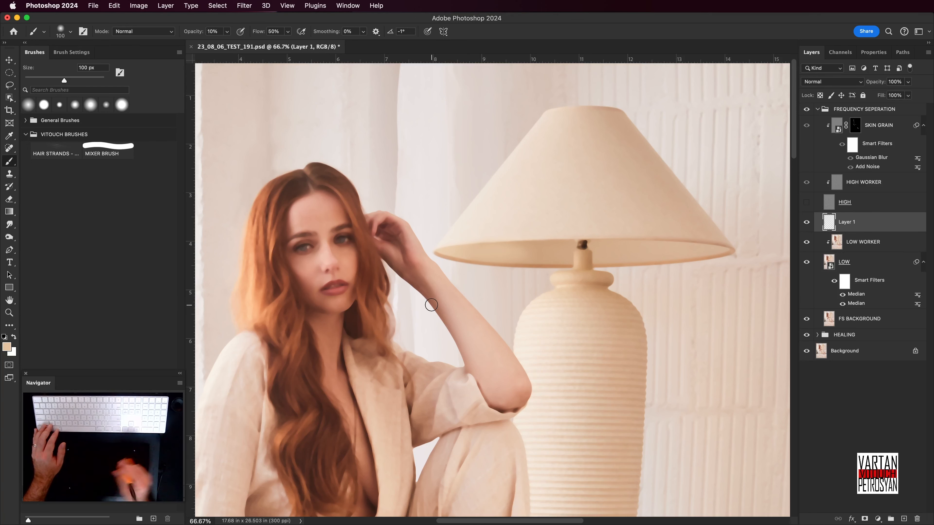
pyautogui.press('super+0')
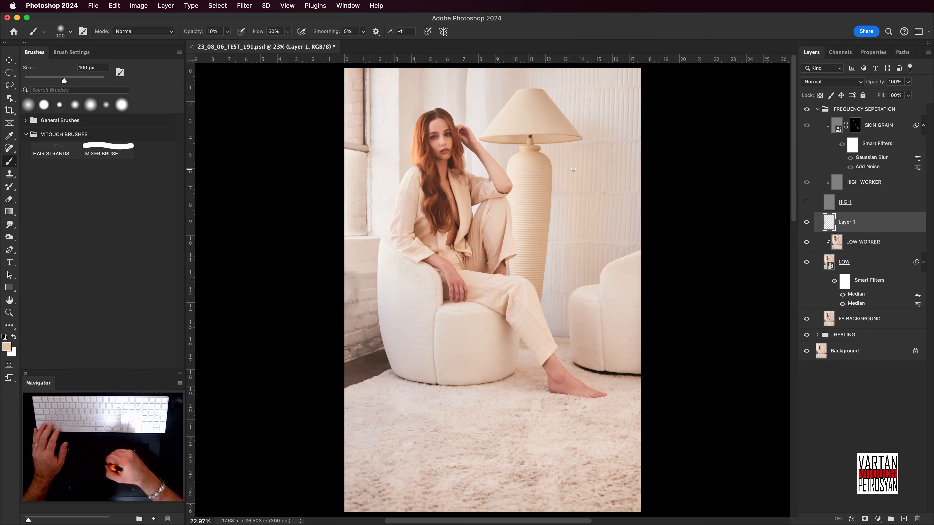
pyautogui.click(807, 223)
pyautogui.click(807, 224)
pyautogui.click(807, 223)
pyautogui.click(807, 223)
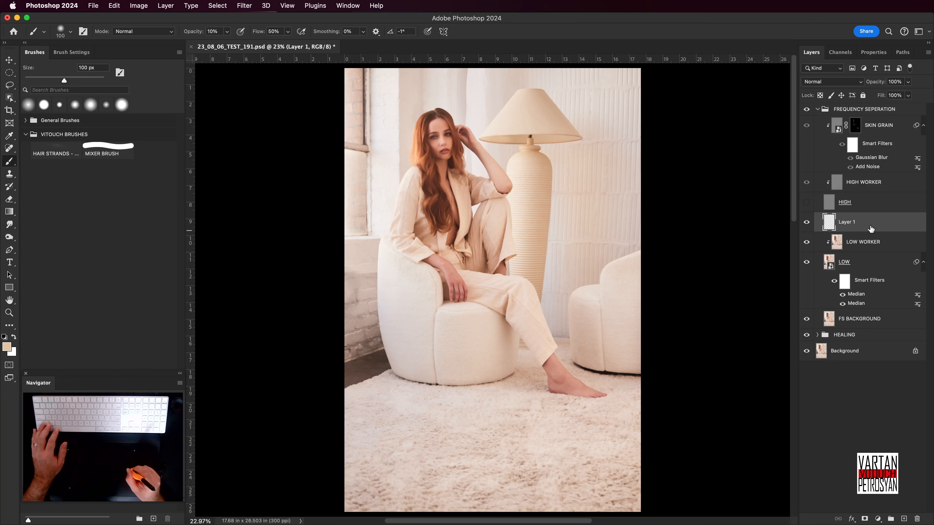
# - Add a layer mask to Layer 1 and prepare a large black brush with 30% opacity and 100% flow over the lampshade
pyautogui.click(865, 518)
pyautogui.press('3')
pyautogui.hotkey('shift', '0')
pyautogui.press('x')
pyautogui.press(']')
pyautogui.press(']')
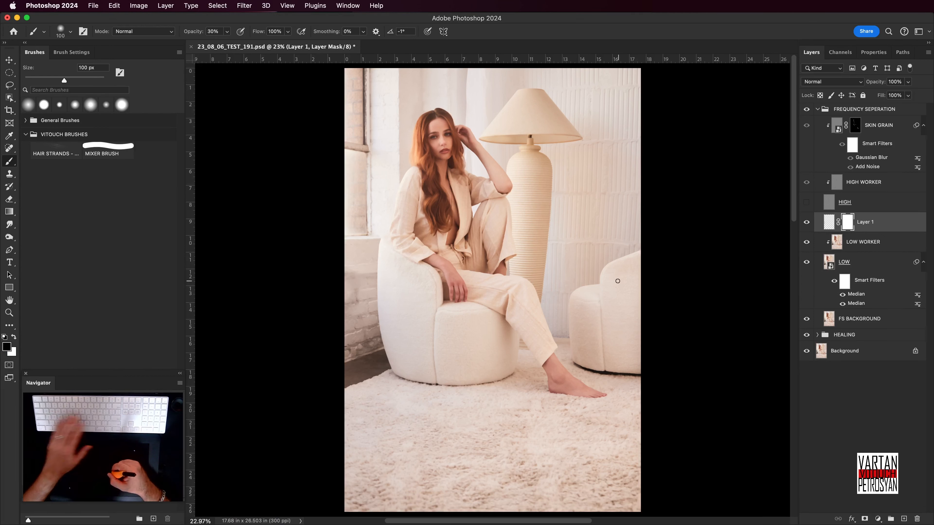
pyautogui.press(']')
pyautogui.press(']')
pyautogui.press(']')
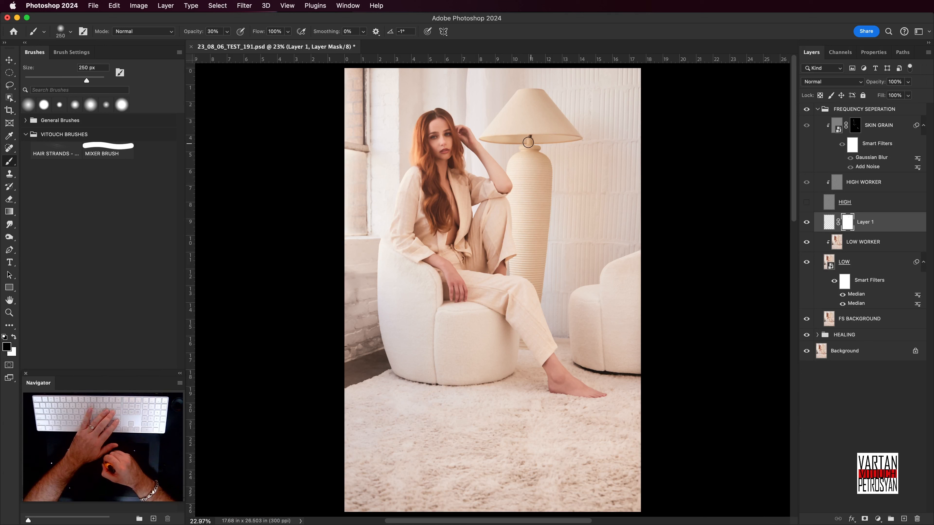
pyautogui.press(']')
pyautogui.press(']')
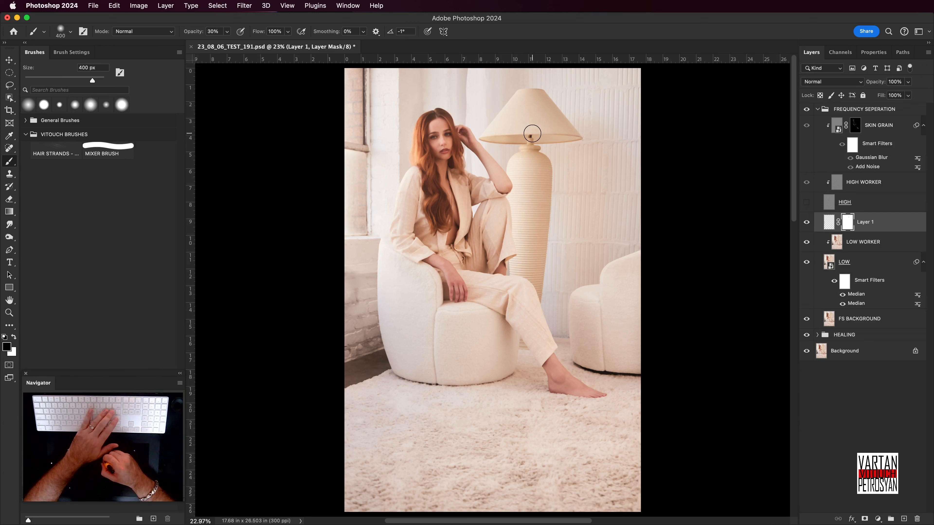
# - Soften the painted tone inside the lampshade on Layer 1's mask with a 200 to 300 px black brush at 10% opacity
pyautogui.press('[')
pyautogui.press('[')
pyautogui.press('[')
pyautogui.press('1')
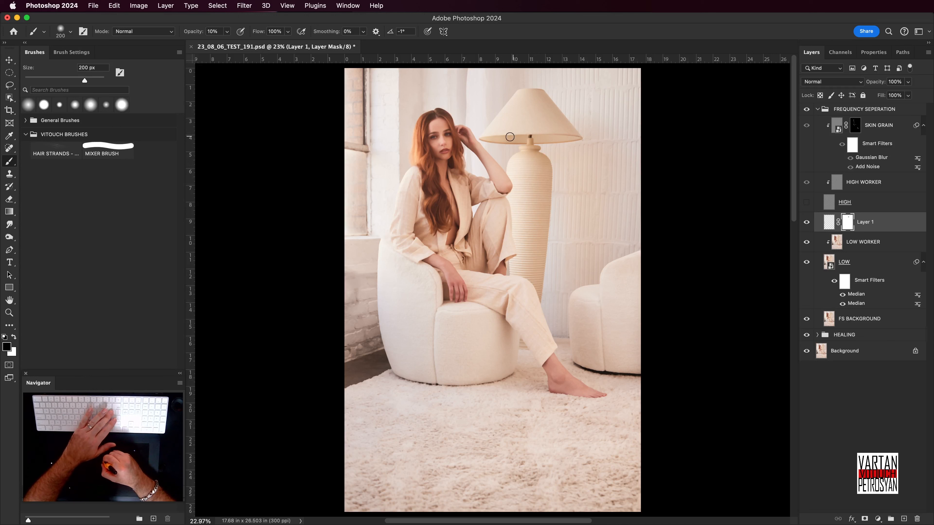
pyautogui.press(']')
pyautogui.press(']')
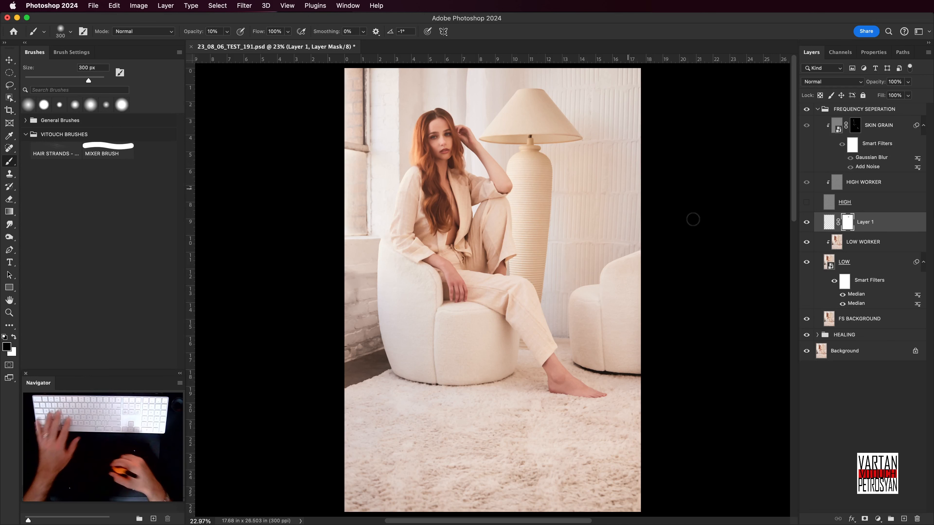
# - Toggle Layer 1 repeatedly to examine the masked tone corrections on the lamp and wall
pyautogui.click(807, 225)
pyautogui.click(807, 225)
pyautogui.click(808, 225)
pyautogui.click(807, 226)
pyautogui.click(808, 225)
pyautogui.click(808, 225)
pyautogui.click(808, 225)
pyautogui.click(807, 225)
# - Show the HIGH layer again and compare the full retouch with the original Background layer
pyautogui.click(806, 202)
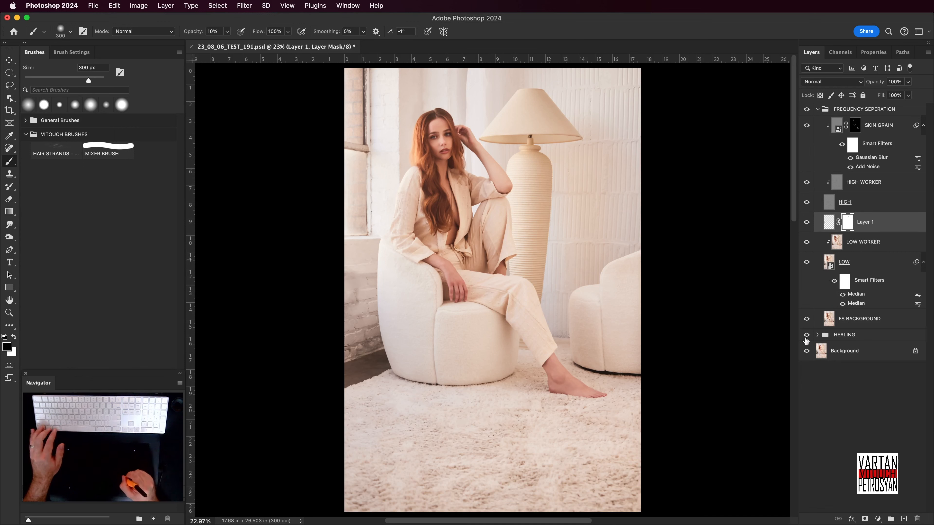
pyautogui.keyDown('alt'); pyautogui.click(806, 352); pyautogui.keyUp('alt')
pyautogui.keyDown('alt'); pyautogui.click(807, 351); pyautogui.keyUp('alt')
pyautogui.keyDown('alt'); pyautogui.click(807, 352); pyautogui.keyUp('alt')
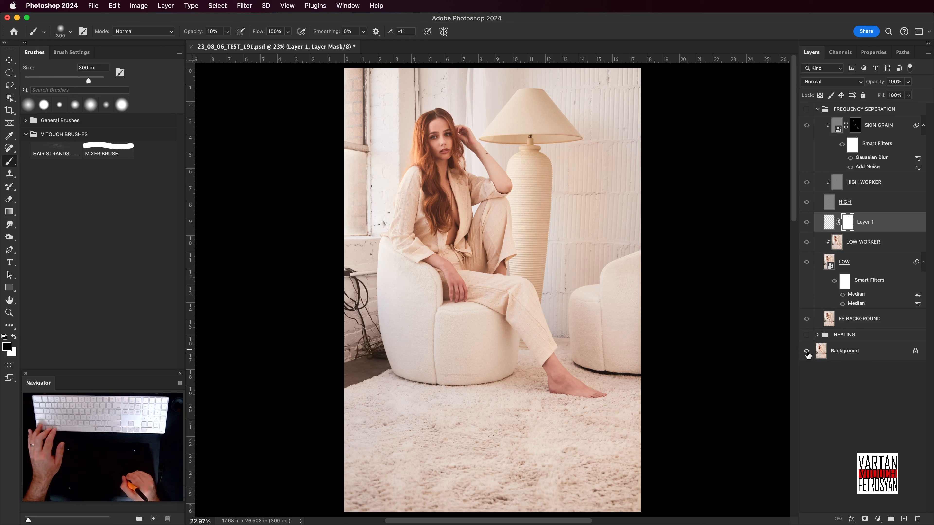
pyautogui.keyDown('alt'); pyautogui.click(806, 352); pyautogui.keyUp('alt')
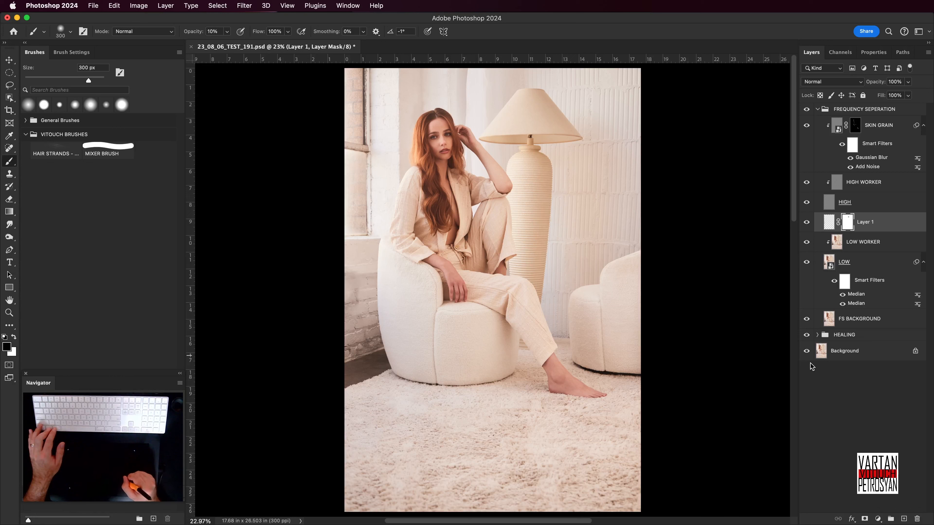
pyautogui.keyDown('alt'); pyautogui.click(807, 352); pyautogui.keyUp('alt')
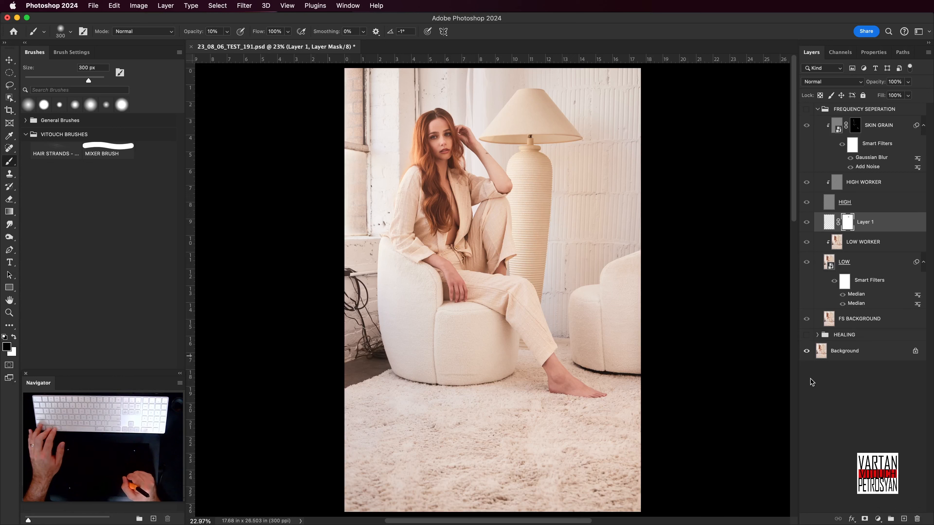
pyautogui.keyDown('alt'); pyautogui.click(807, 352); pyautogui.keyUp('alt')
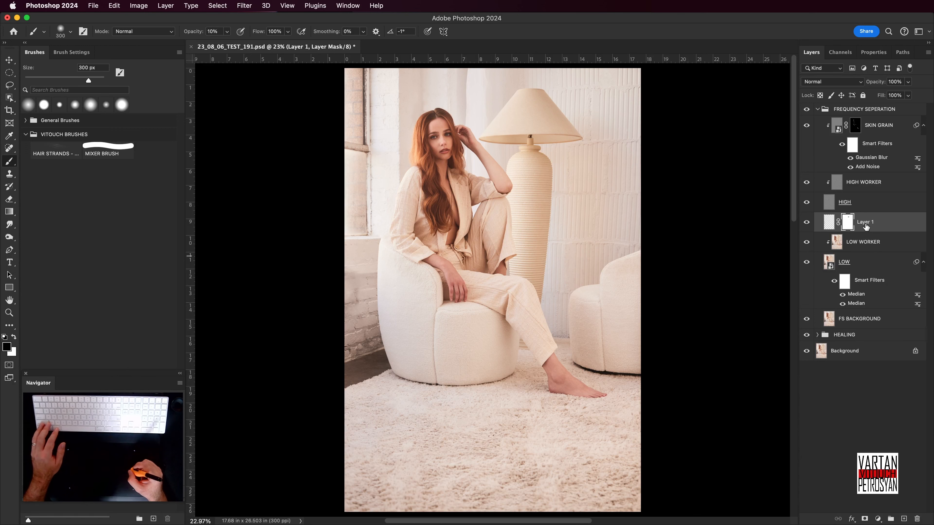
# - Examine the wall and curtain above the model's head up close for remaining uneven tones
pyautogui.press('super+plus')
pyautogui.press('super+plus')
pyautogui.press('super+plus')
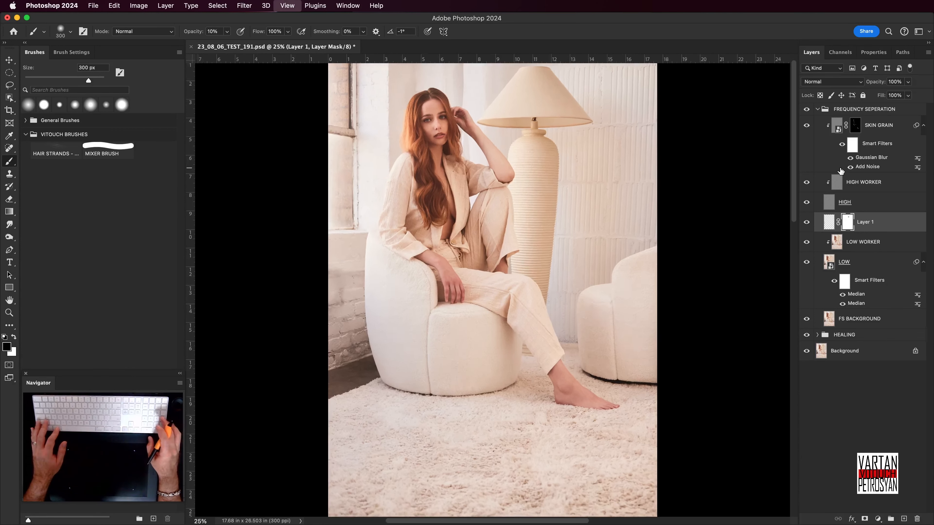
pyautogui.press('super+plus')
pyautogui.moveTo(474, 100); pyautogui.dragTo(521, 473)
pyautogui.moveTo(533, 154); pyautogui.dragTo(562, 357)
pyautogui.press('super+plus')
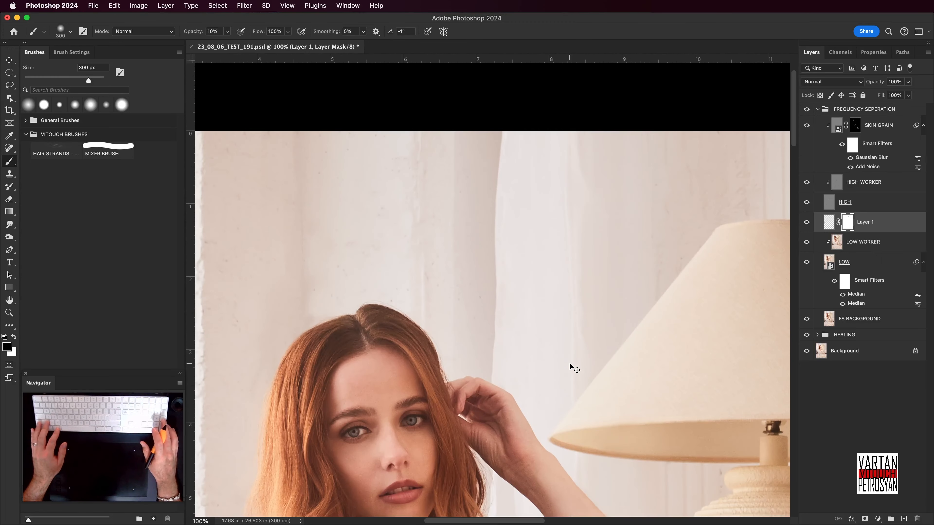
pyautogui.press('super+0')
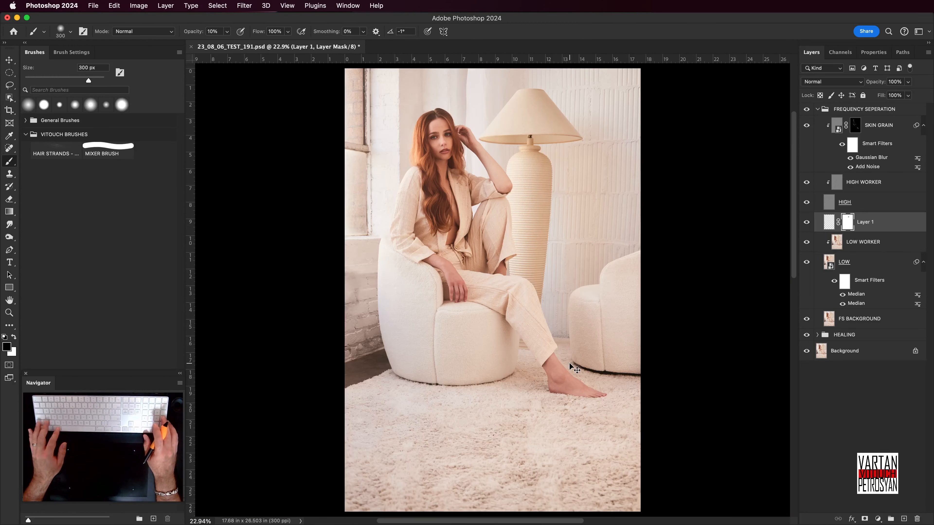
# - Hide the HIGH layer and target Layer 1's image instead of its mask for the wall above the model
pyautogui.press('super+plus')
pyautogui.press('super+plus')
pyautogui.press('super+plus')
pyautogui.moveTo(507, 244); pyautogui.dragTo(565, 338)
pyautogui.click(805, 204)
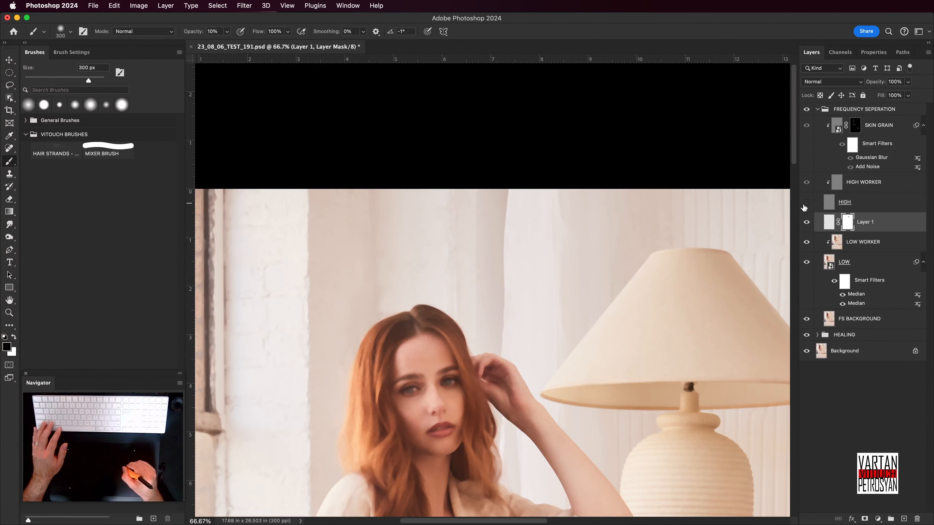
pyautogui.click(828, 224)
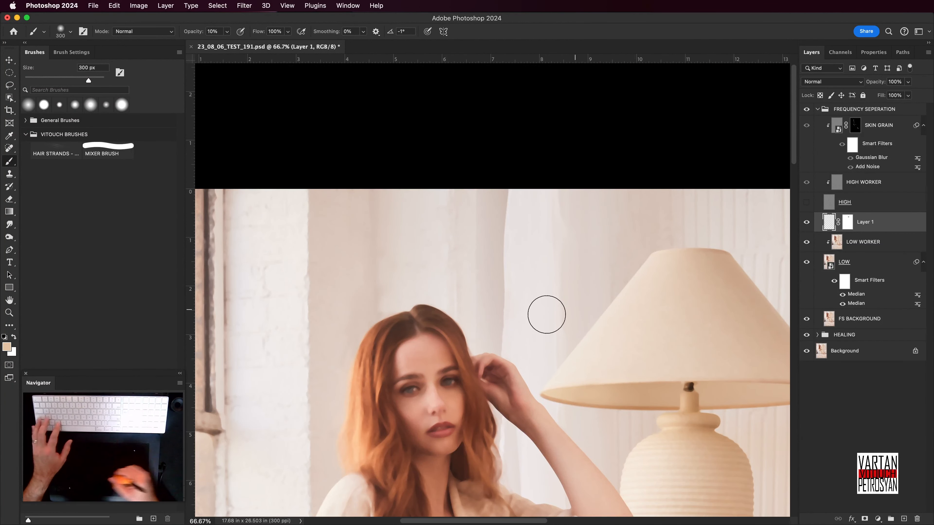
# - Sample the pale wall tone beside the model's hair and reduce the brush to 50 px for painting the wall
pyautogui.keyDown('alt'); pyautogui.click(469, 299); pyautogui.keyUp('alt')
pyautogui.press('[')
pyautogui.press('[')
pyautogui.press('[')
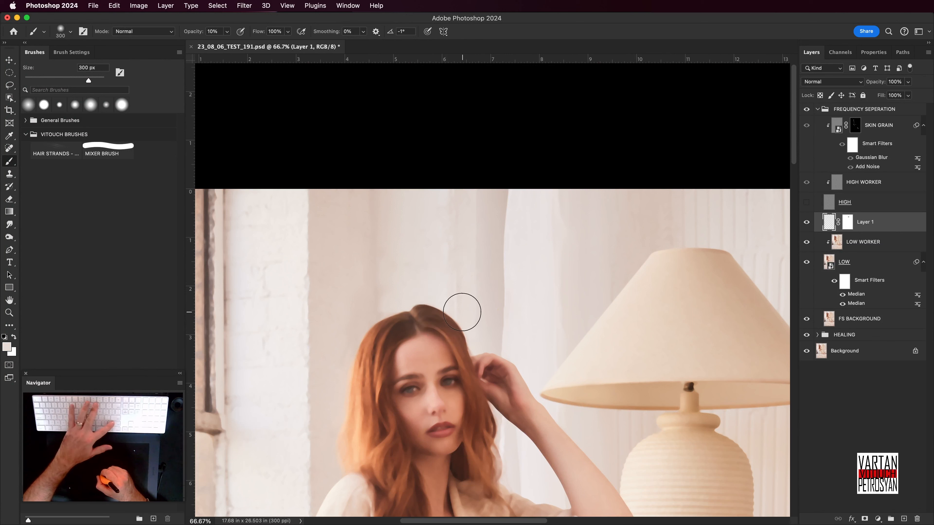
pyautogui.press('[')
pyautogui.press('[')
pyautogui.press('[')
pyautogui.press('[')
pyautogui.press('[')
pyautogui.press('[')
pyautogui.press('[')
pyautogui.press('[')
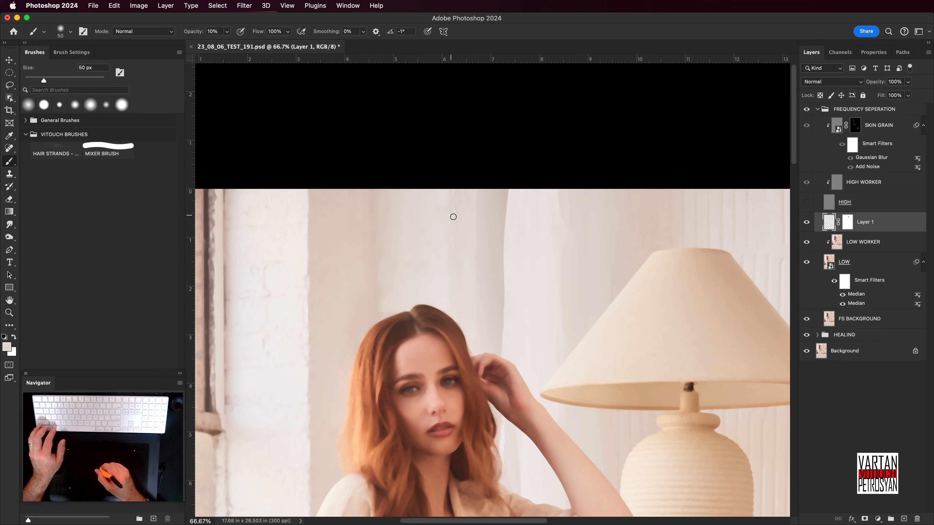
# - Even out the wall tones above the model's head on Layer 1, painting with nearby sampled tones at 50 px
pyautogui.click(452, 195)
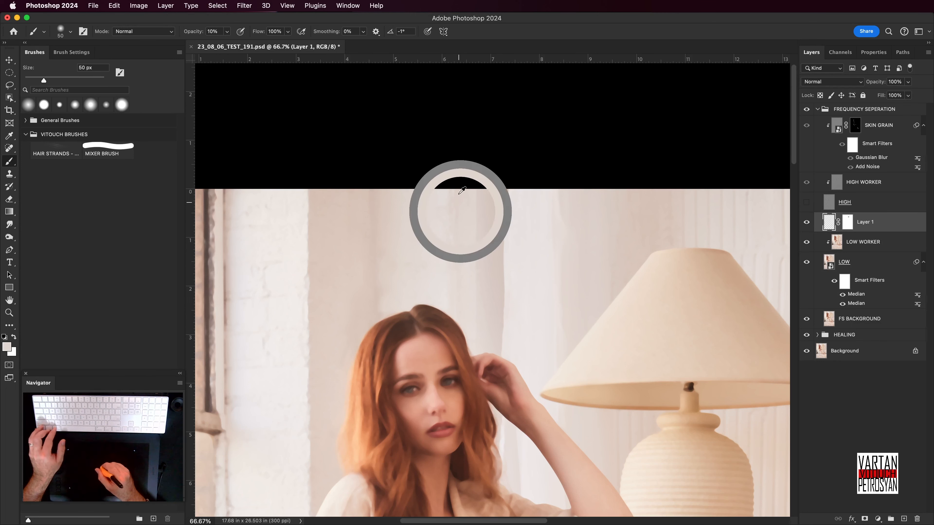
pyautogui.click(441, 232)
pyautogui.click(460, 211)
pyautogui.click(460, 234)
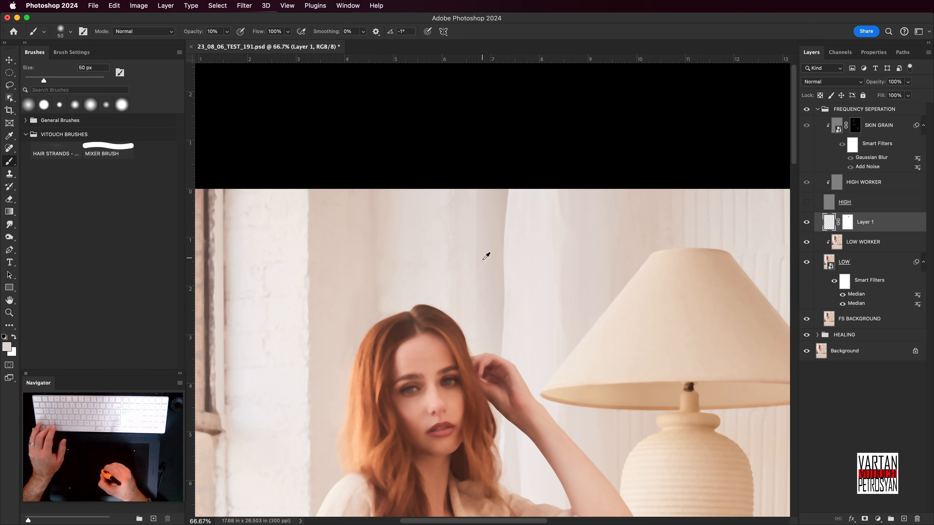
pyautogui.click(461, 272)
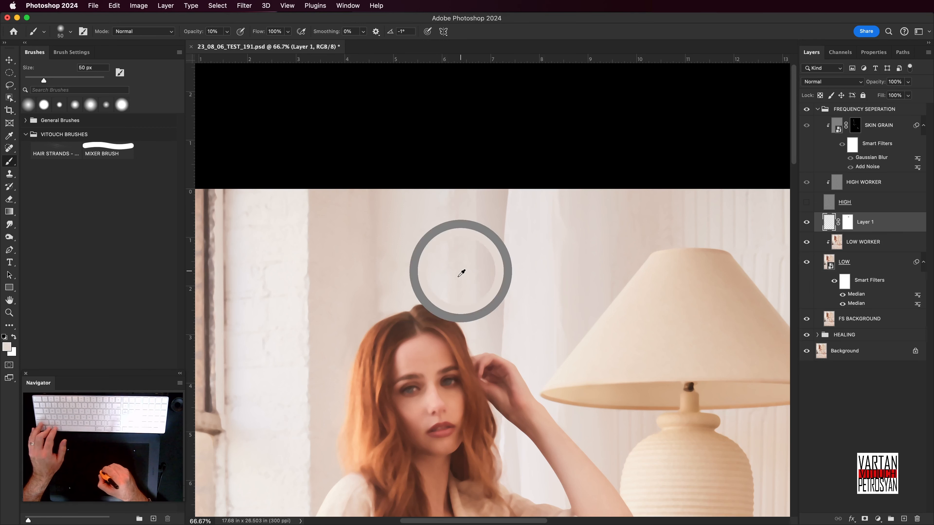
pyautogui.keyDown('alt'); pyautogui.click(457, 266); pyautogui.keyUp('alt')
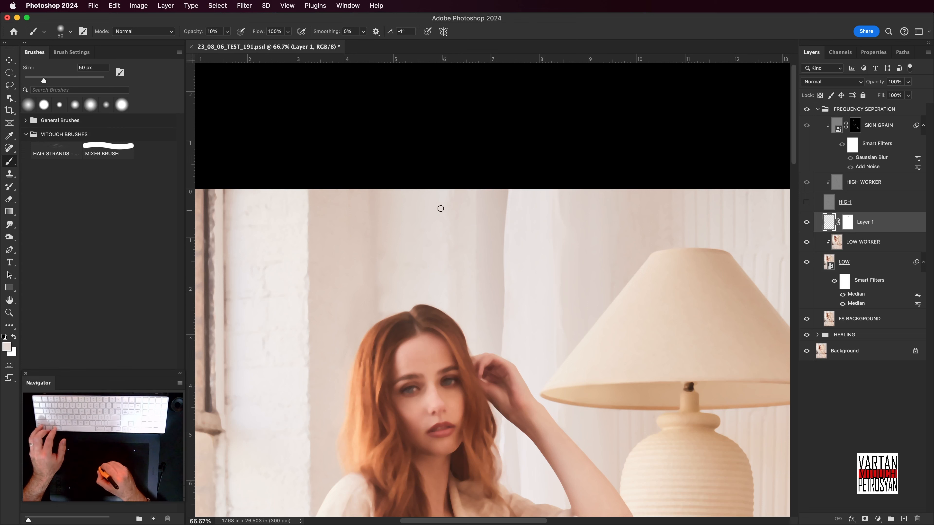
pyautogui.keyDown('alt'); pyautogui.click(457, 229); pyautogui.keyUp('alt')
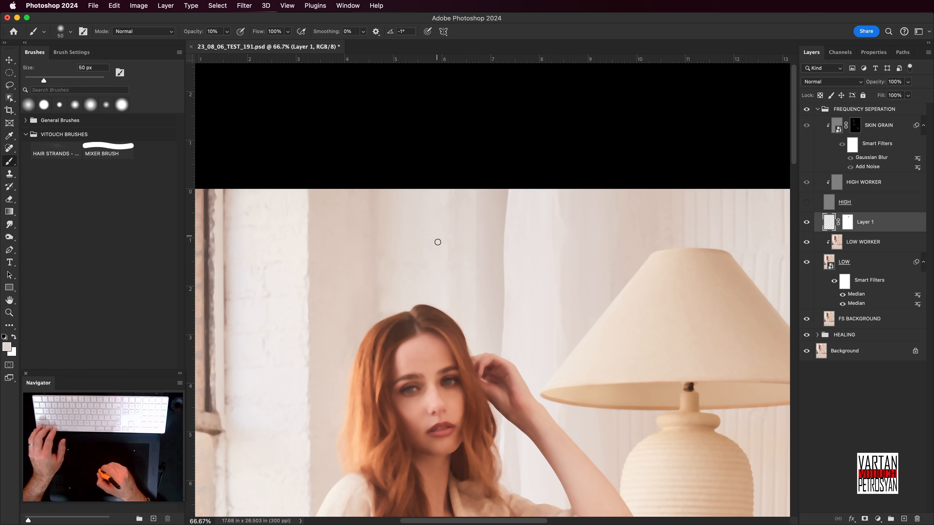
pyautogui.keyDown('alt'); pyautogui.click(436, 236); pyautogui.keyUp('alt')
pyautogui.keyDown('alt'); pyautogui.click(437, 229); pyautogui.keyUp('alt')
pyautogui.keyDown('alt'); pyautogui.click(462, 239); pyautogui.keyUp('alt')
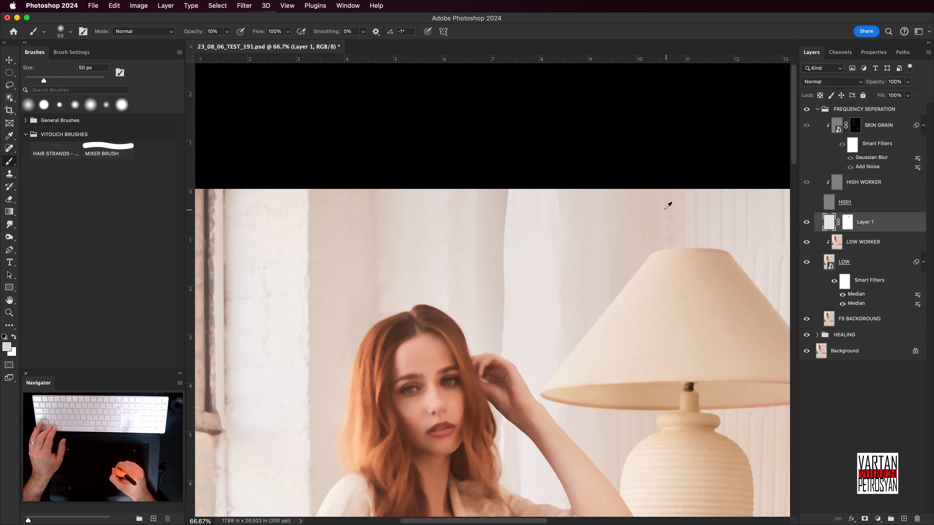
# - Enlarge the brush to 90 px and smooth the tones of the white curtain between the model and the lampshade using sampled colours
pyautogui.click(565, 250)
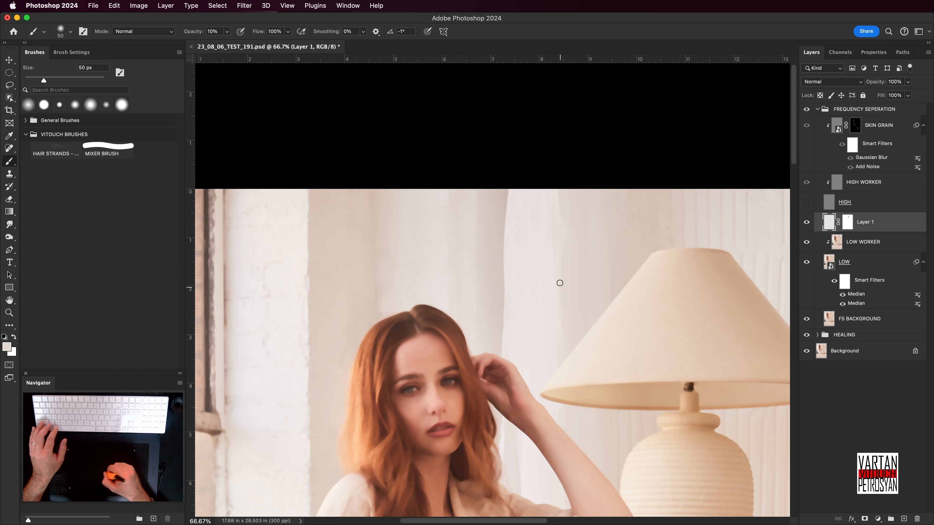
pyautogui.press(']')
pyautogui.press(']')
pyautogui.press(']')
pyautogui.press(']')
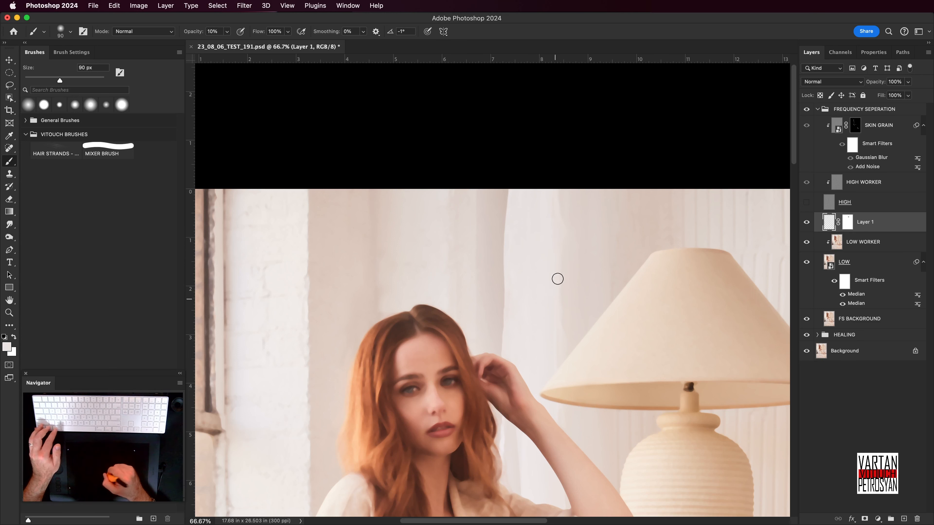
pyautogui.click(545, 254)
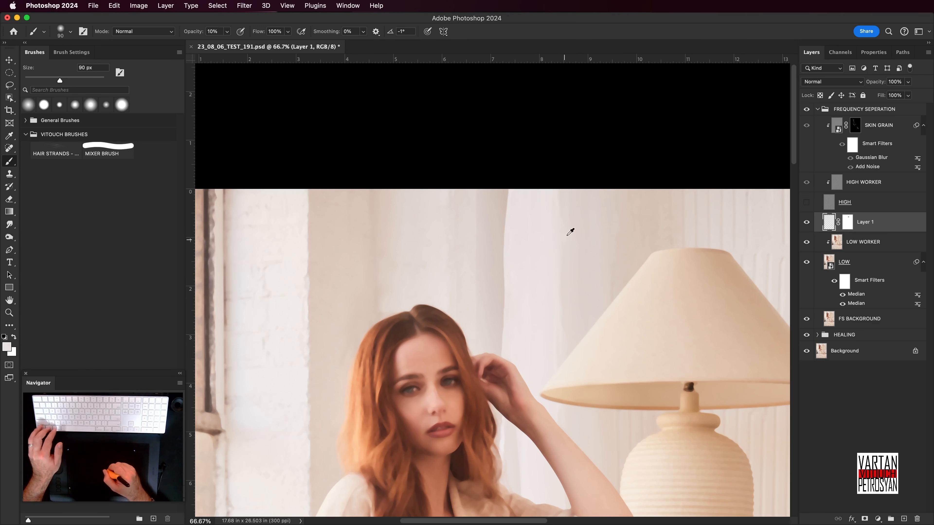
pyautogui.click(548, 233)
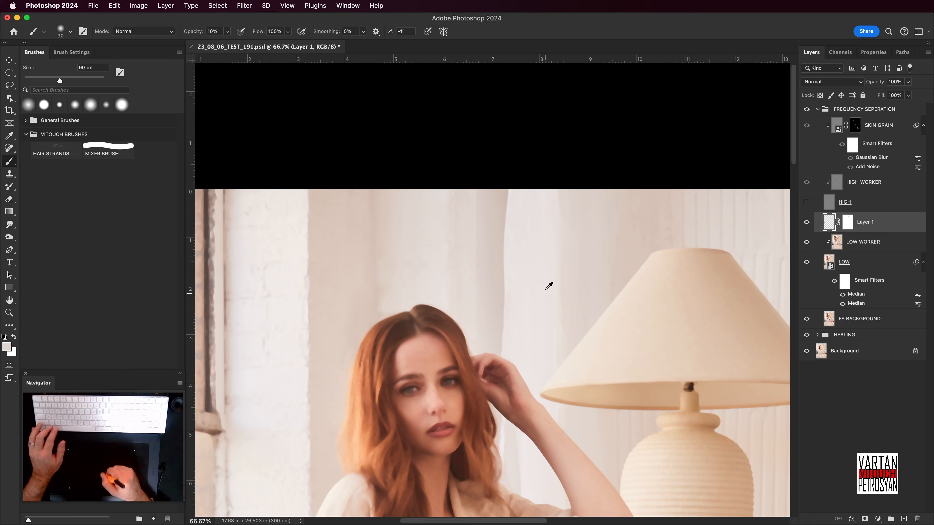
pyautogui.keyDown('alt'); pyautogui.click(500, 314); pyautogui.keyUp('alt')
pyautogui.keyDown('alt'); pyautogui.click(575, 241); pyautogui.keyUp('alt')
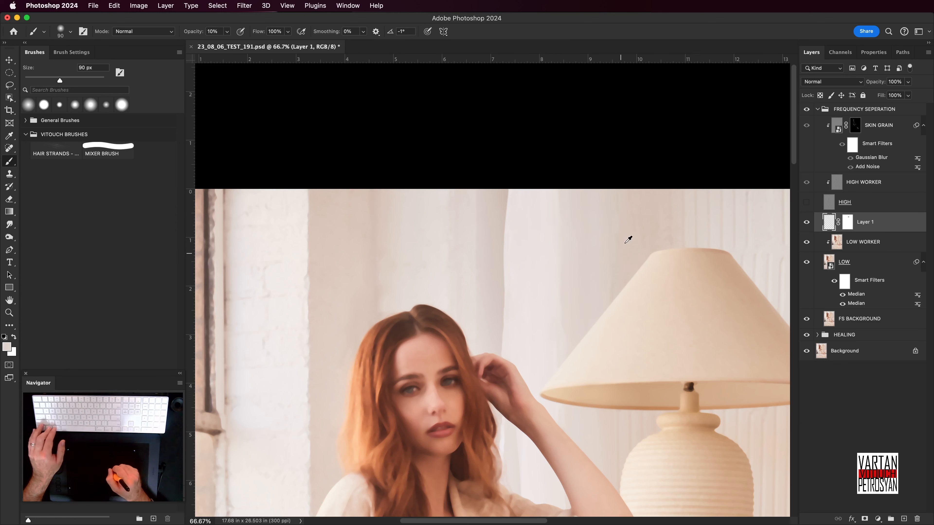
pyautogui.keyDown('alt'); pyautogui.click(575, 227); pyautogui.keyUp('alt')
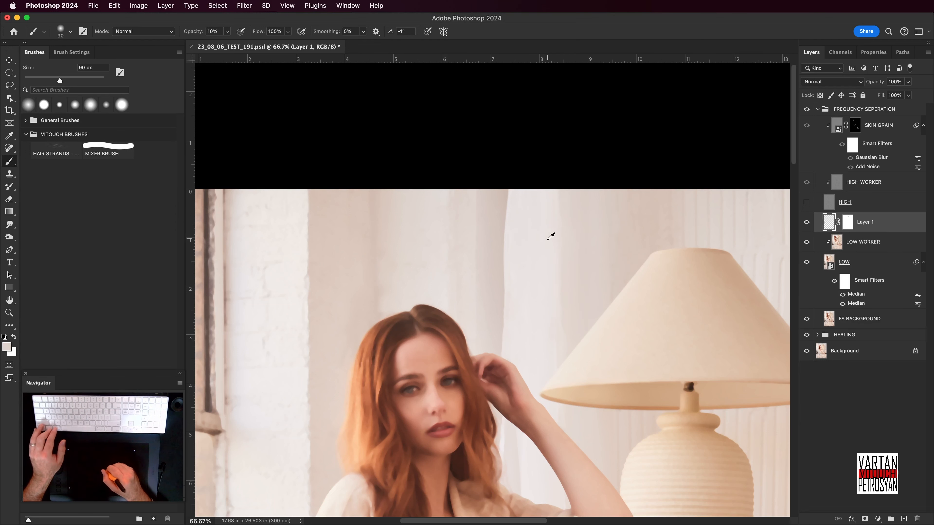
# - Blend the remaining uneven wall tones between the model's head and the curtain edge with freshly sampled colours
pyautogui.scroll(-2, 551, 200)
pyautogui.hscroll(-4, 551, 199)
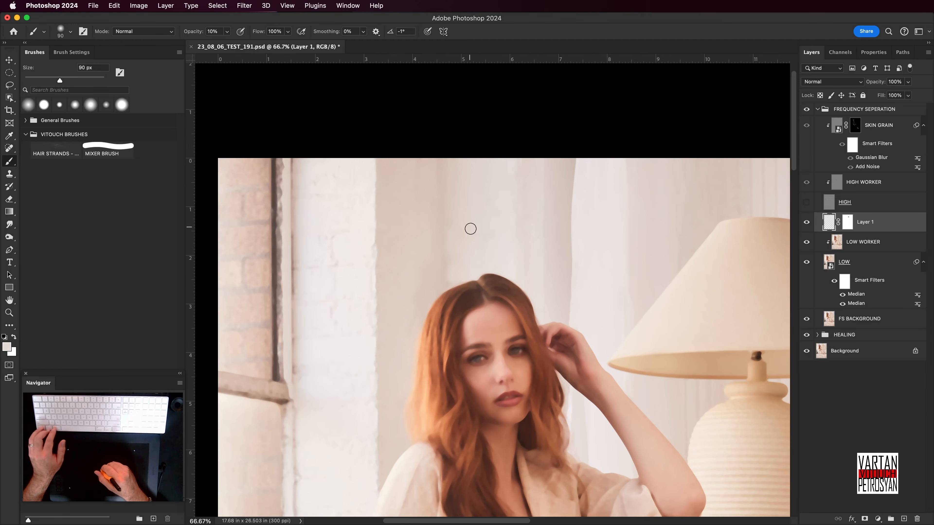
pyautogui.keyDown('alt'); pyautogui.click(494, 222); pyautogui.keyUp('alt')
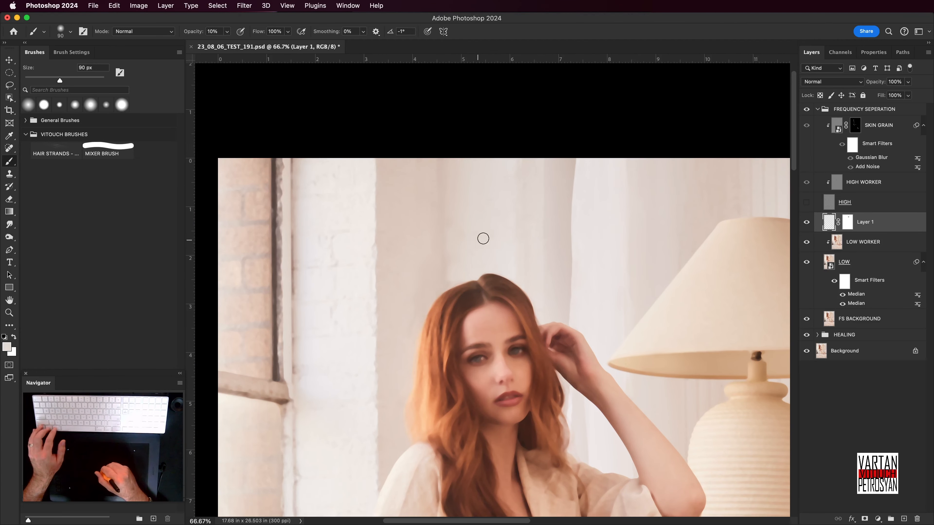
pyautogui.keyDown('alt'); pyautogui.click(547, 236); pyautogui.keyUp('alt')
pyautogui.keyDown('alt'); pyautogui.click(552, 255); pyautogui.keyUp('alt')
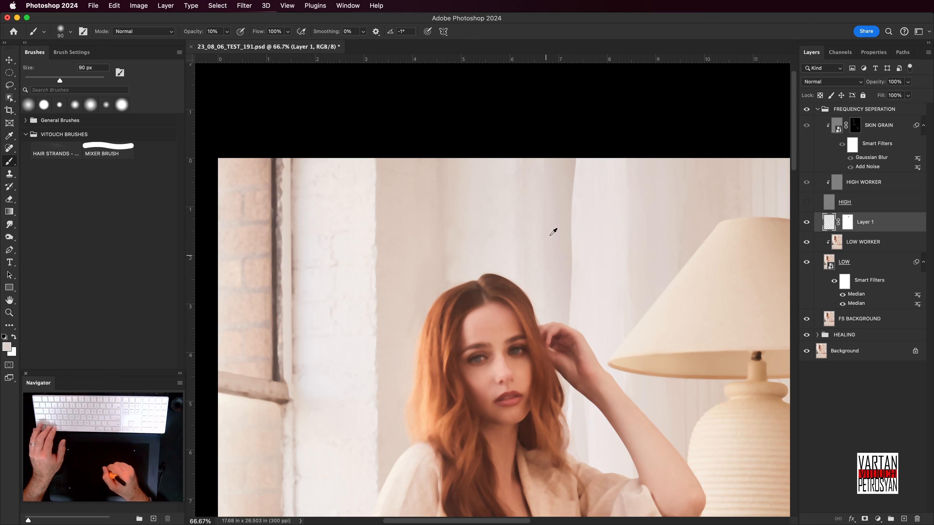
# - Show the HIGH layer again and target the HIGH WORKER layer with the Clone Stamp tool
pyautogui.click(806, 205)
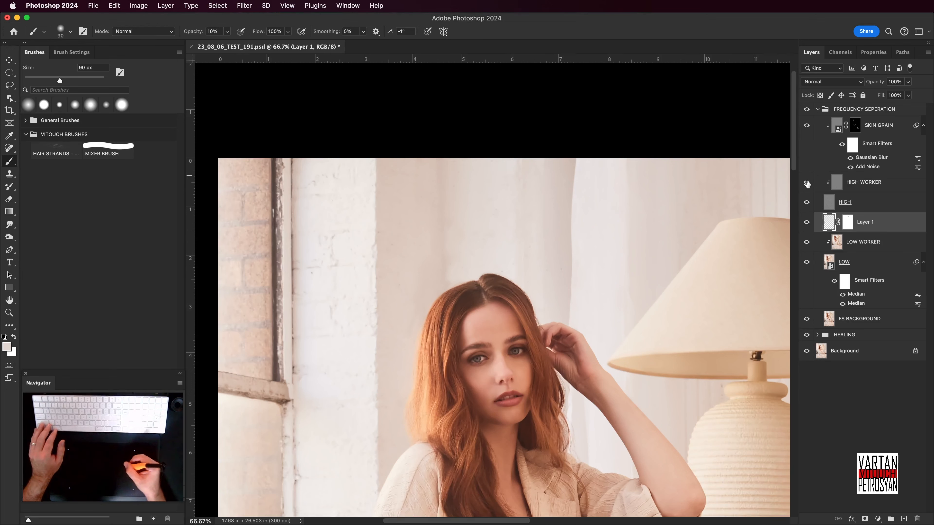
pyautogui.click(861, 182)
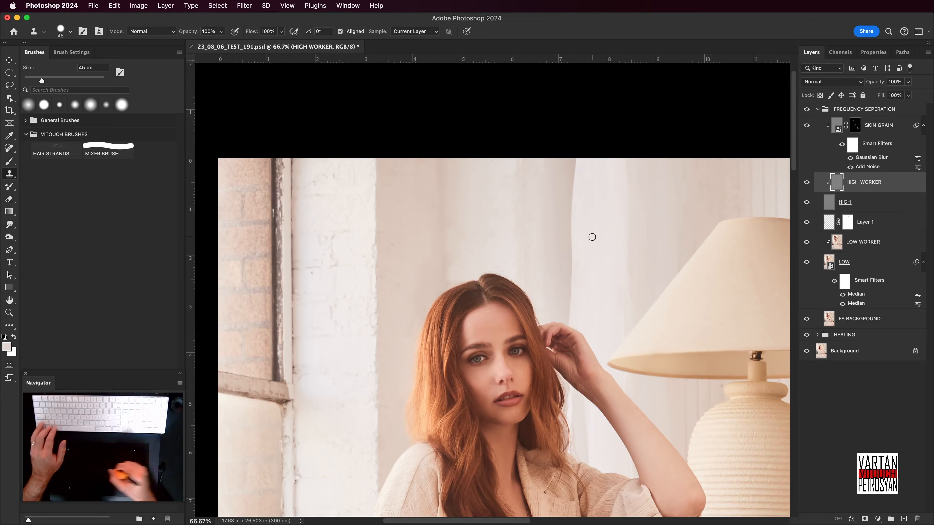
pyautogui.press('s')
# - Clone clean wall texture over the marks on the wall above the model's head on HIGH WORKER
pyautogui.keyDown('alt'); pyautogui.click(499, 236); pyautogui.keyUp('alt')
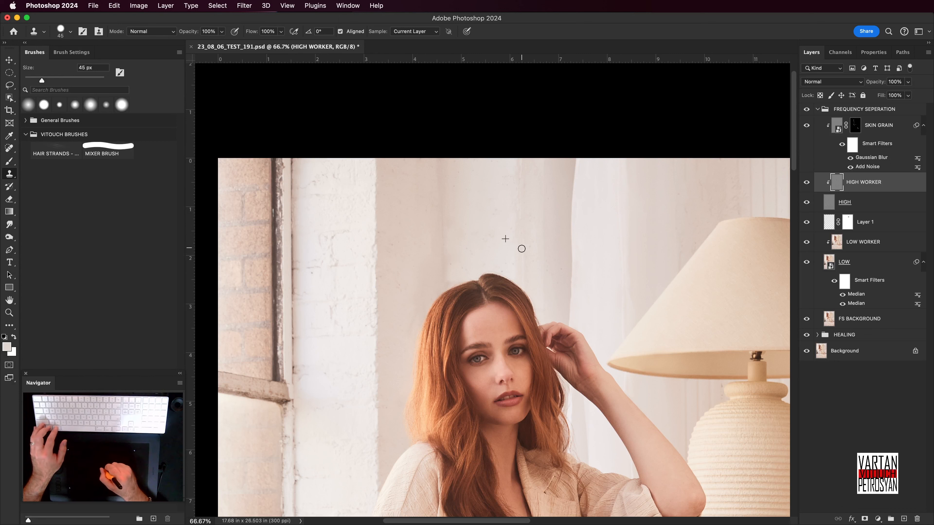
pyautogui.keyDown('alt'); pyautogui.click(510, 242); pyautogui.keyUp('alt')
pyautogui.click(524, 273)
pyautogui.moveTo(523, 281); pyautogui.dragTo(522, 284)
pyautogui.keyDown('alt'); pyautogui.click(511, 238); pyautogui.keyUp('alt')
pyautogui.moveTo(527, 201); pyautogui.dragTo(518, 211)
pyautogui.keyDown('alt'); pyautogui.click(515, 213); pyautogui.keyUp('alt')
pyautogui.moveTo(522, 169)
pyautogui.mouseDown()
pyautogui.moveTo(504, 211)
pyautogui.moveTo(520, 198)
pyautogui.moveTo(516, 217)
pyautogui.mouseUp()
pyautogui.keyDown('alt'); pyautogui.click(502, 218); pyautogui.keyUp('alt')
pyautogui.keyDown('alt'); pyautogui.click(512, 207); pyautogui.keyUp('alt')
pyautogui.moveTo(519, 246); pyautogui.dragTo(517, 232)
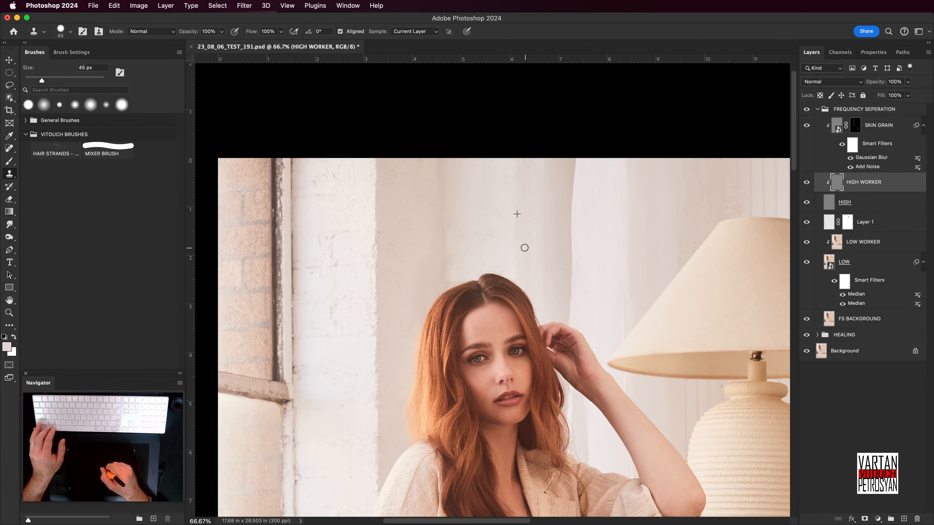
# - Compare the whole retouched image with the original Background layer by toggling the visibility of all other layers
pyautogui.press('super+0')
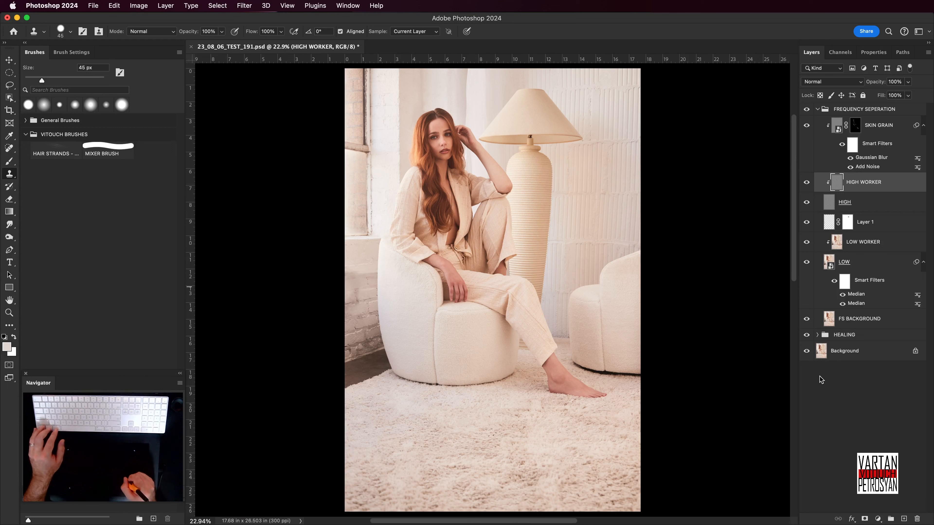
pyautogui.click(807, 352)
pyautogui.click(807, 353)
pyautogui.click(808, 352)
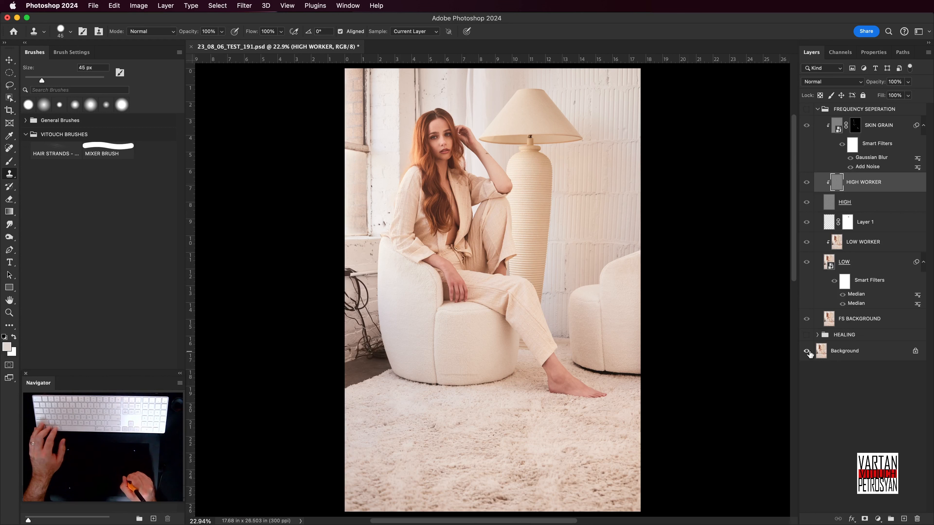
pyautogui.click(811, 353)
pyautogui.click(811, 353)
pyautogui.click(811, 352)
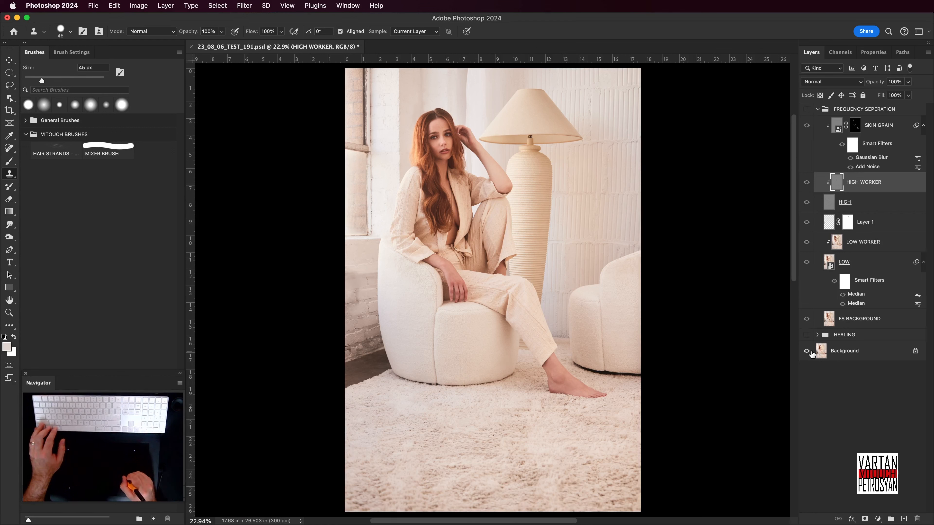
pyautogui.click(812, 353)
pyautogui.click(812, 353)
pyautogui.click(813, 354)
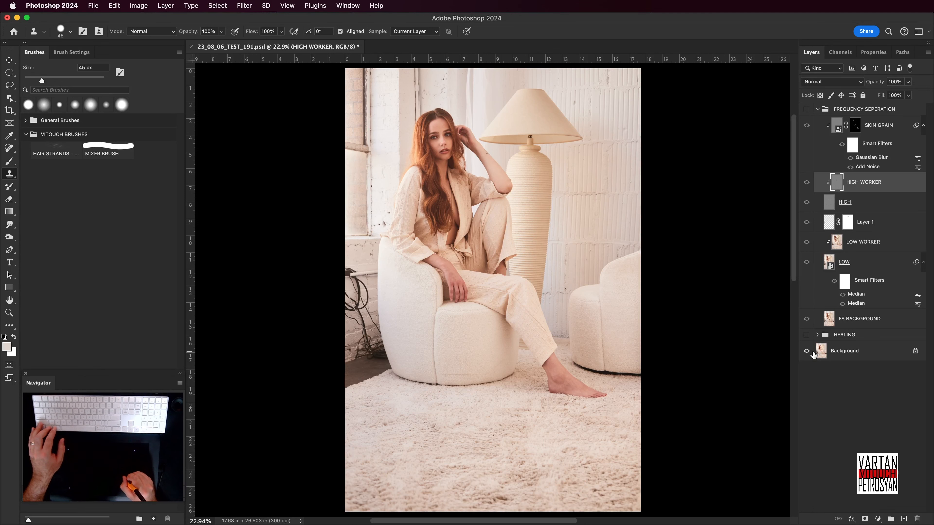
pyautogui.keyDown('alt'); pyautogui.click(813, 354); pyautogui.keyUp('alt')
pyautogui.click(815, 353)
pyautogui.scroll(1, 815, 354)
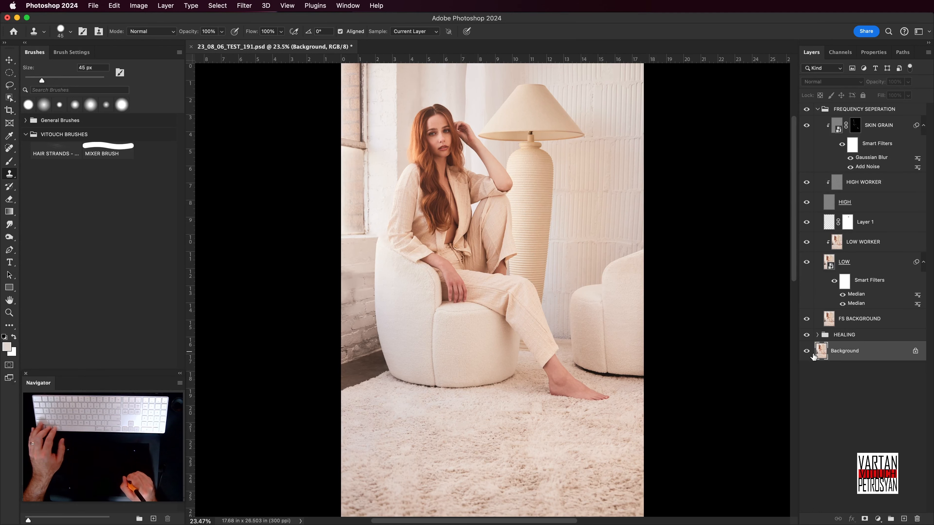
pyautogui.keyDown('alt'); pyautogui.click(809, 354); pyautogui.keyUp('alt')
pyautogui.keyDown('alt'); pyautogui.click(809, 353); pyautogui.keyUp('alt')
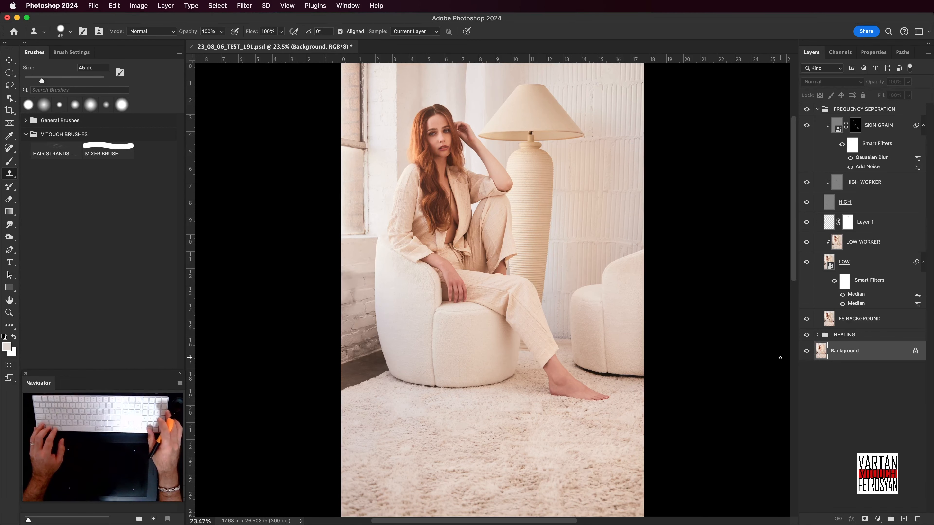
# - Collapse the FREQUENCY SEPERATION group to tidy the layer stack
pyautogui.press('super+minus')
pyautogui.press('super+plus')
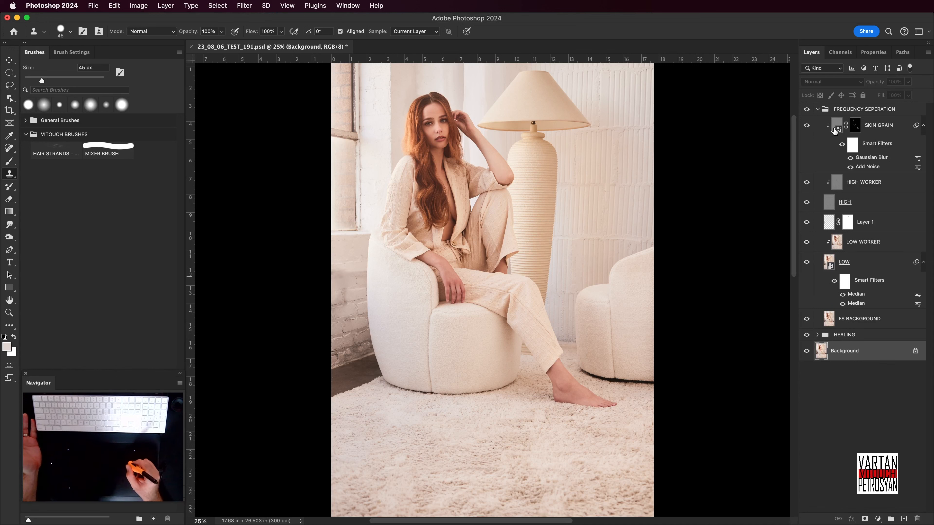
pyautogui.click(817, 110)
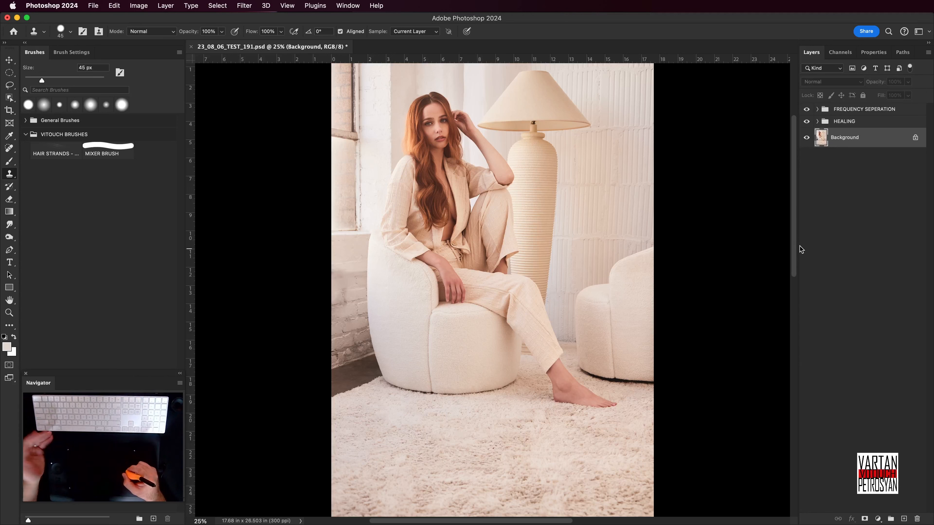